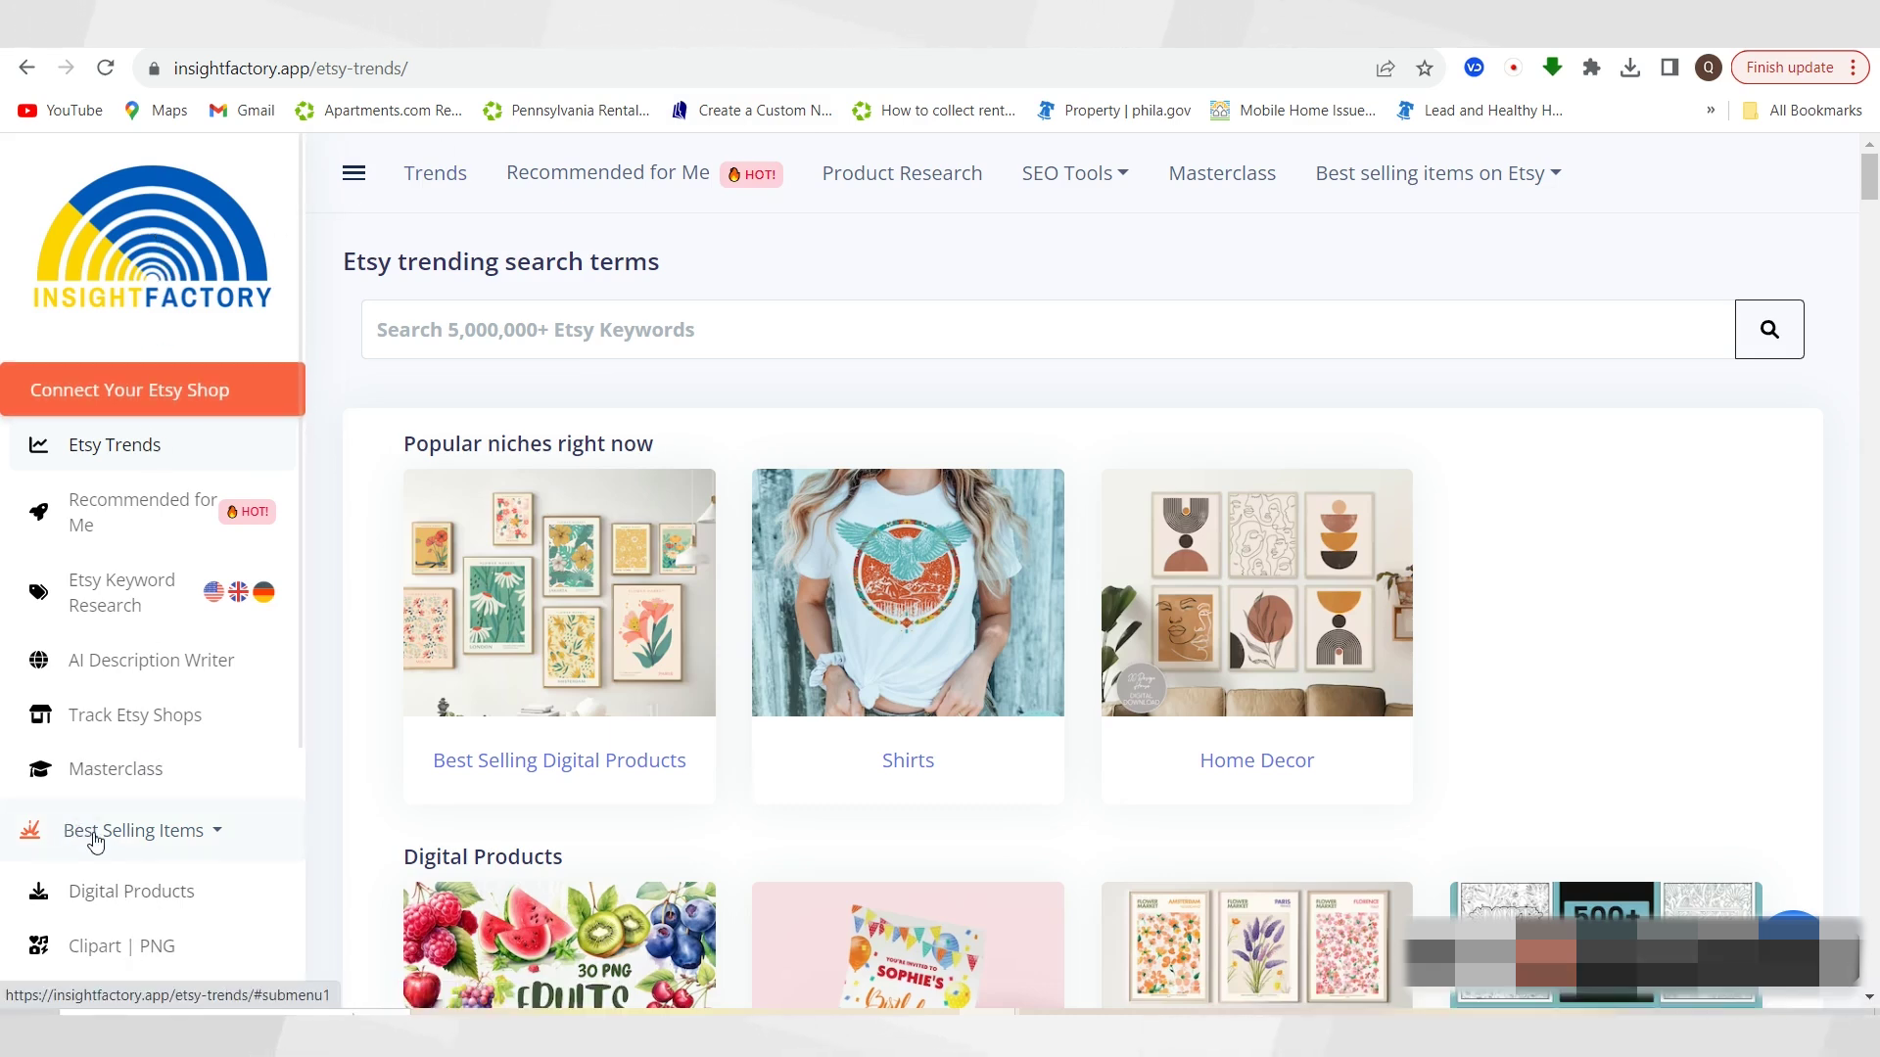
Open the Coloring Pages category among the best-selling digital products
click(130, 894)
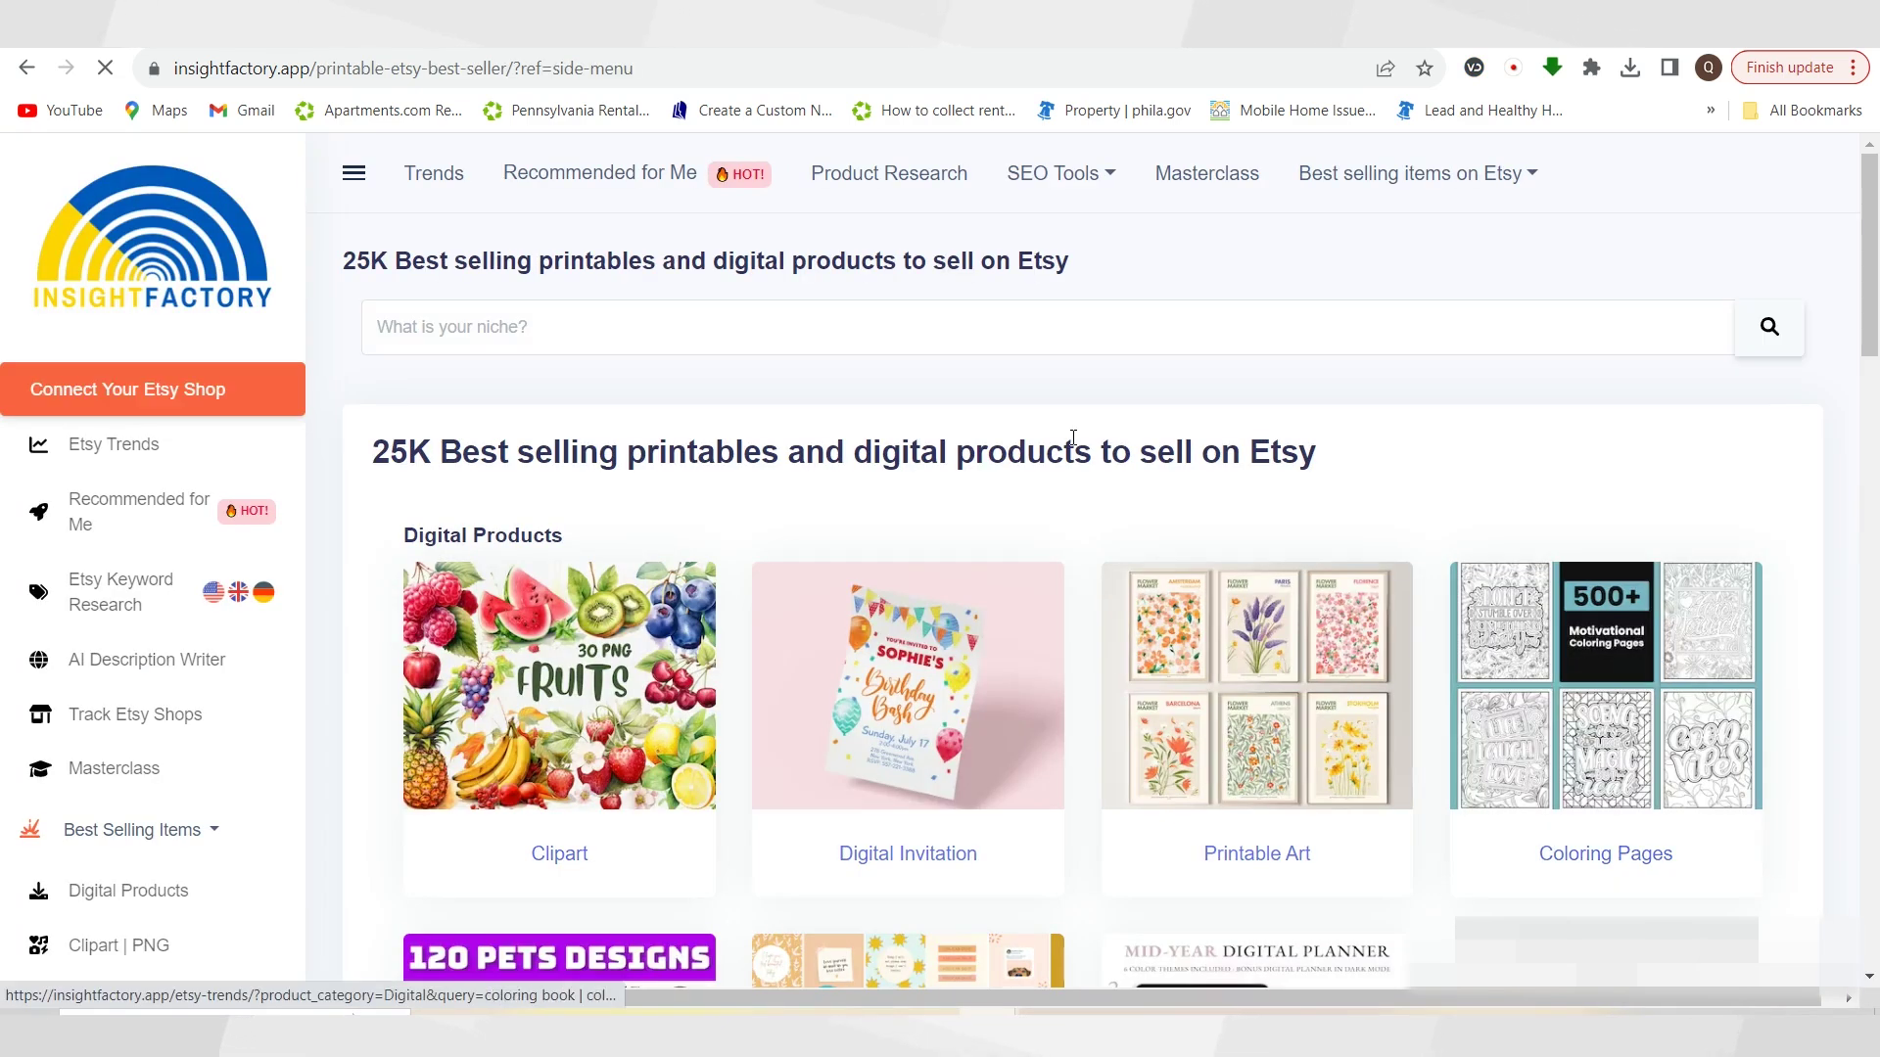
scroll(1024, 686, down, 3)
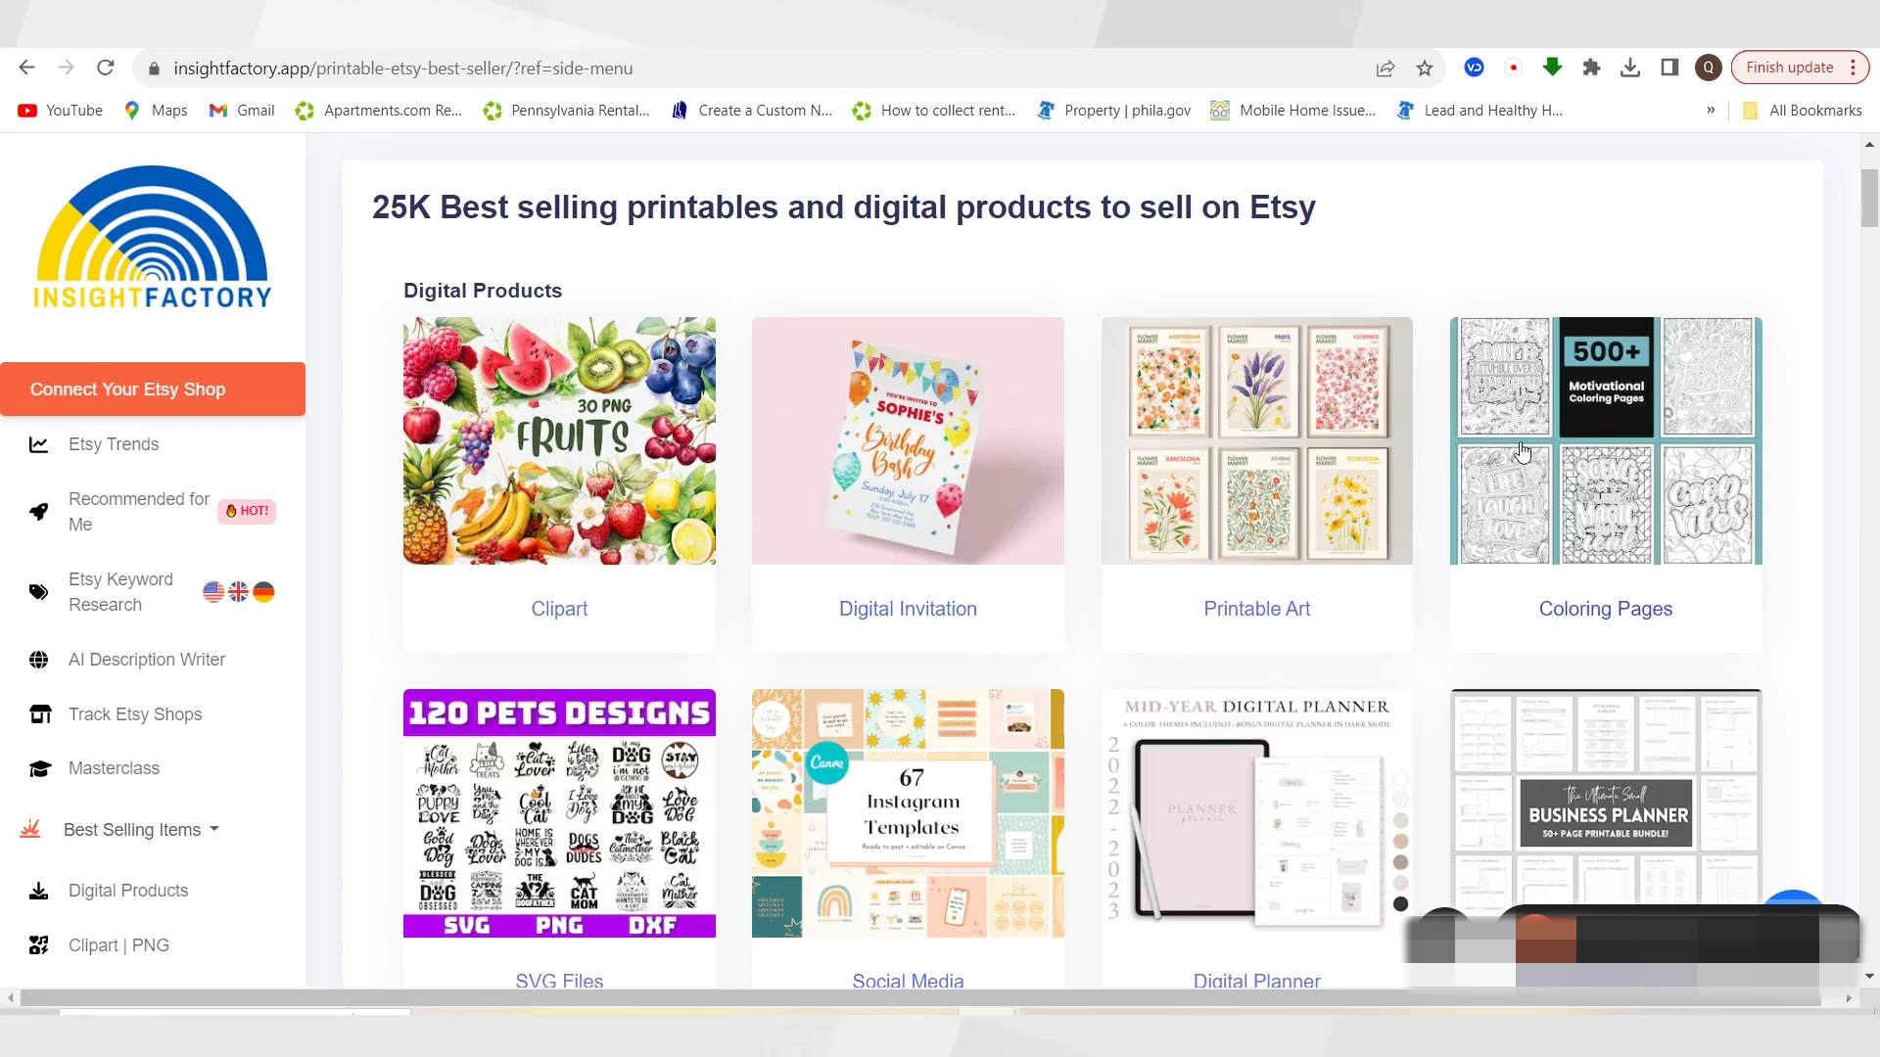
click(1626, 534)
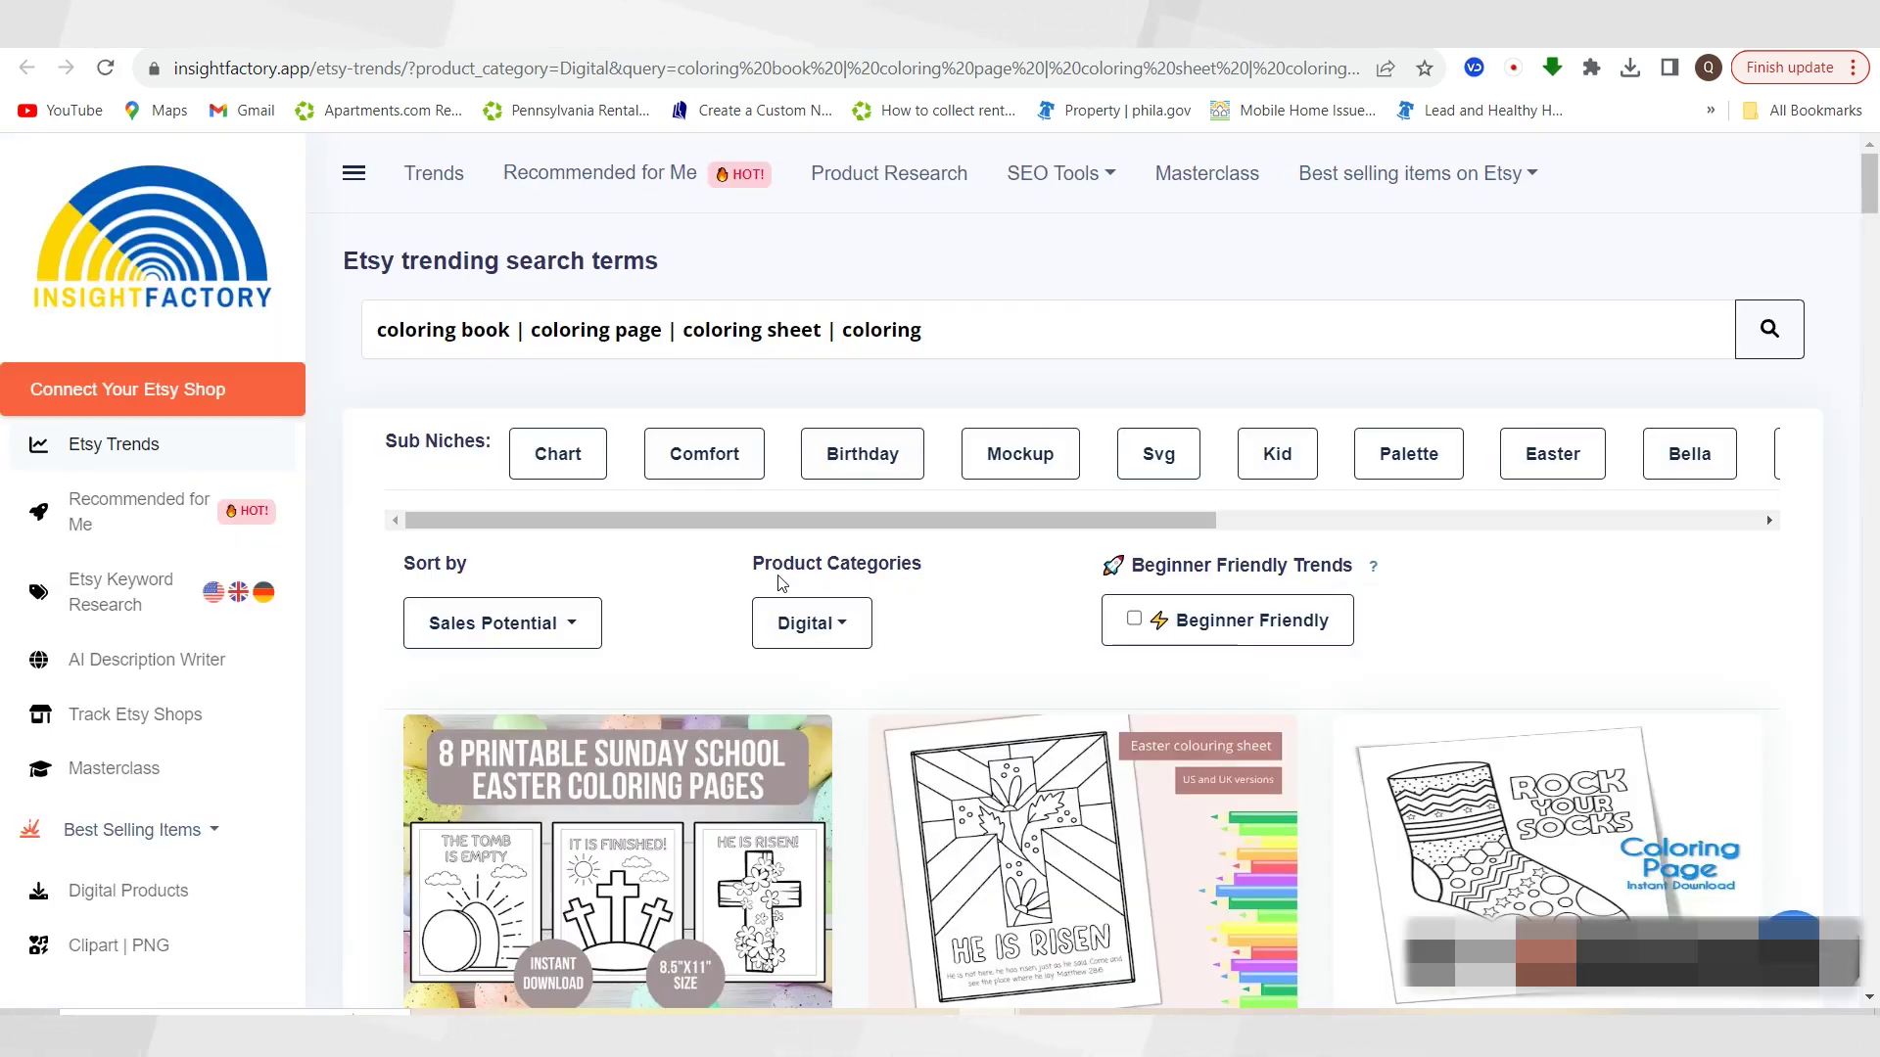
Browse the trending coloring page search terms and open the keyword research for "Abc Coloring Book Baby Shower Game"
mouse_move(1753, 884)
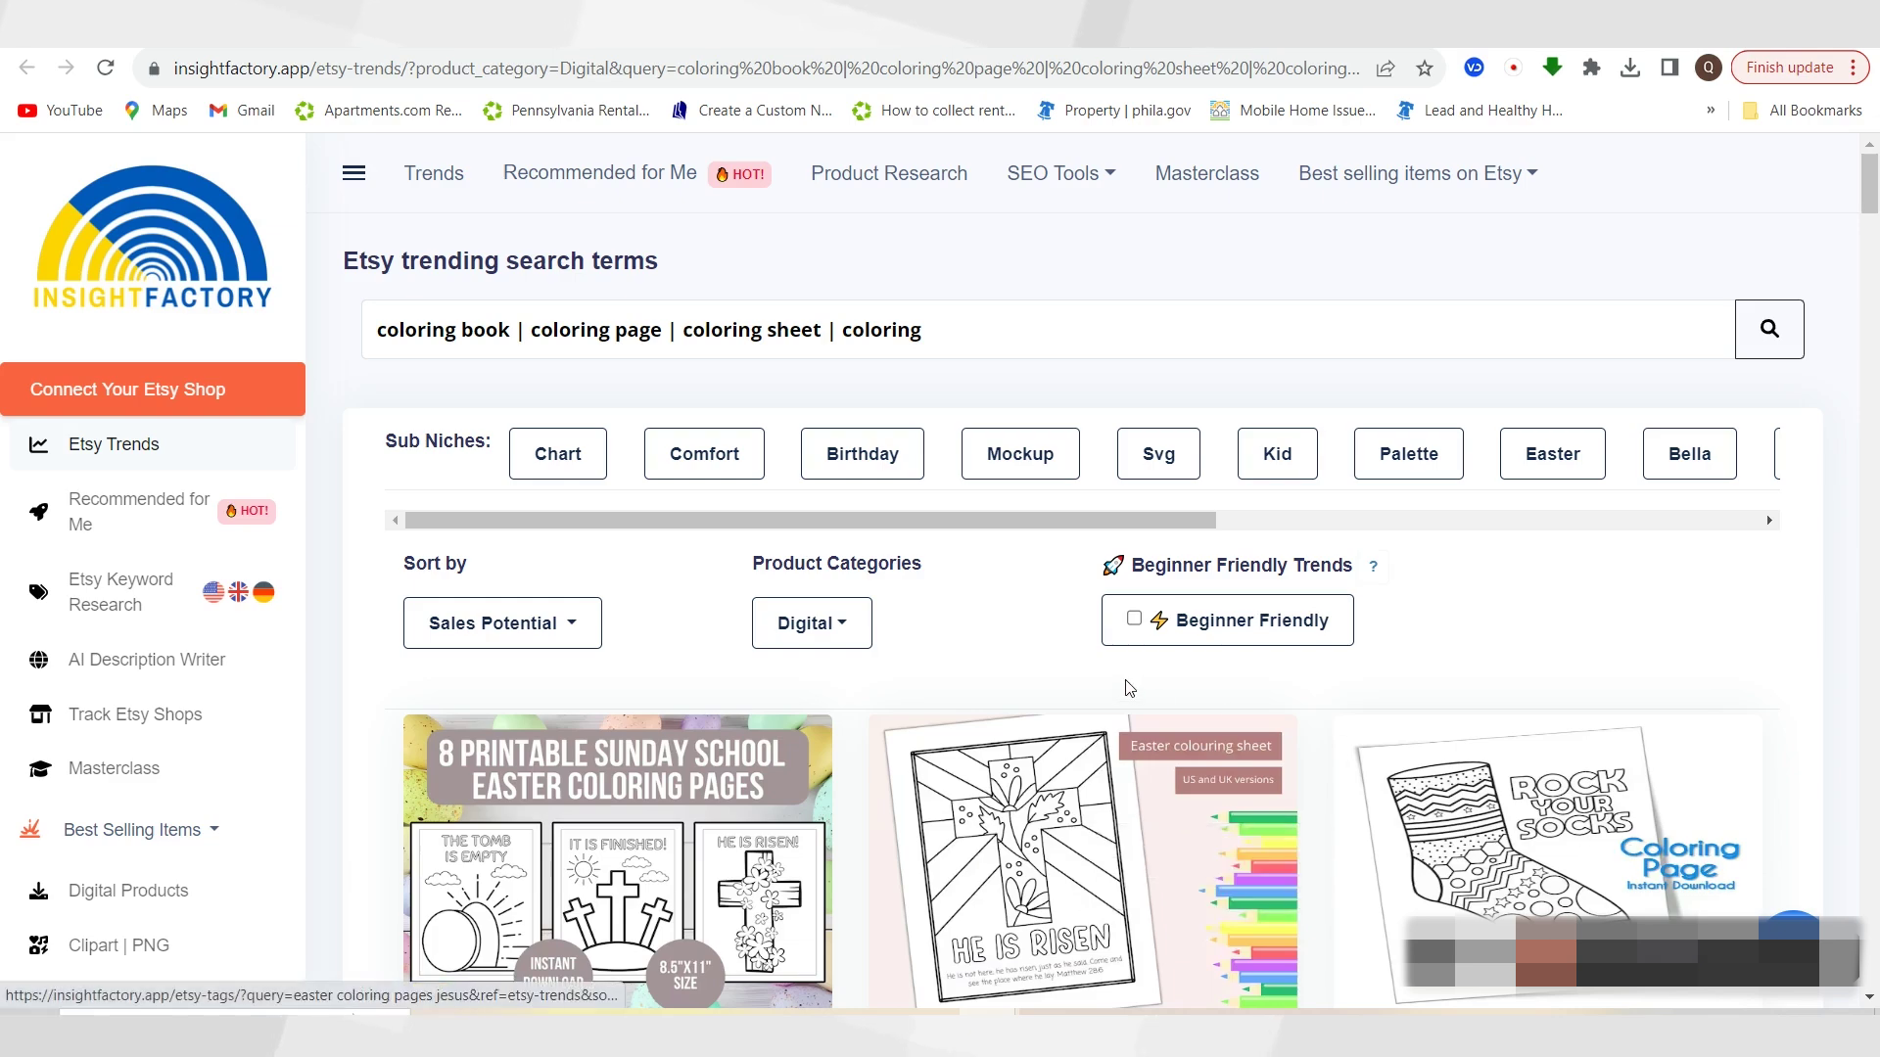
scroll(1413, 761, down, 4)
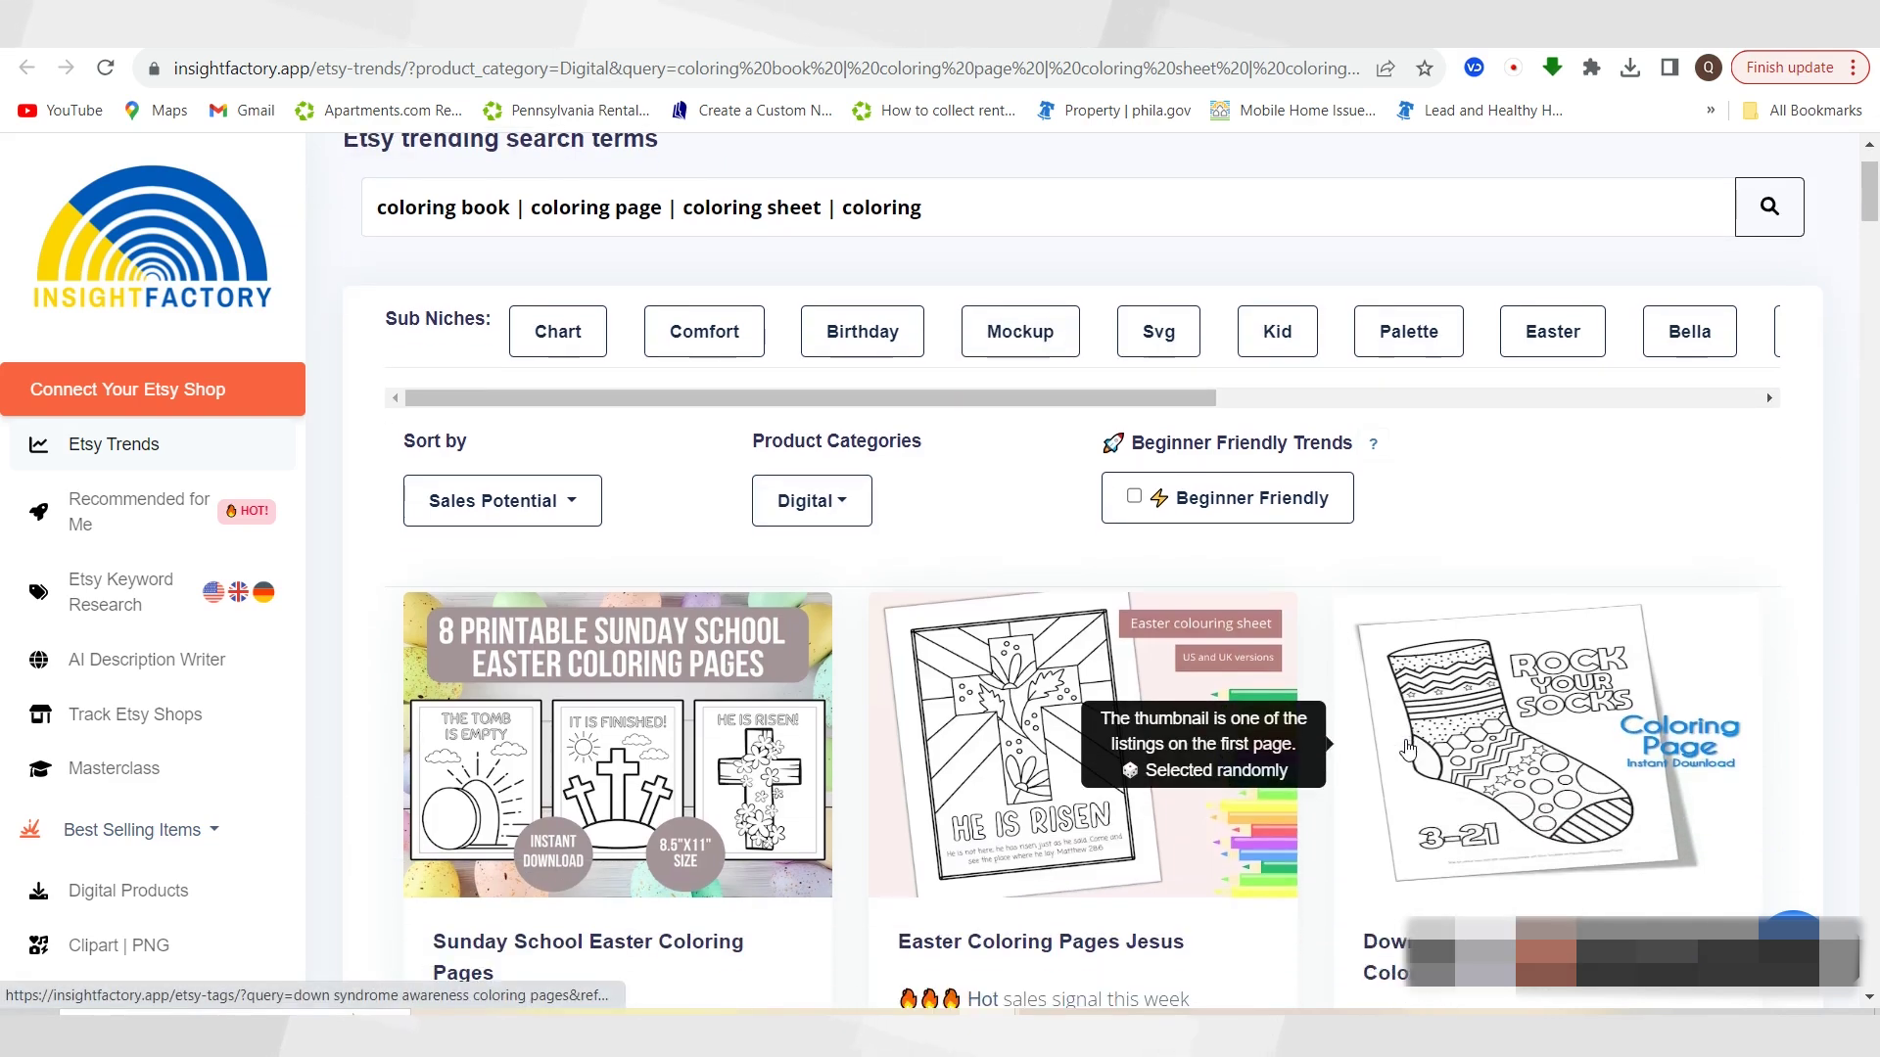
scroll(1413, 761, down, 6)
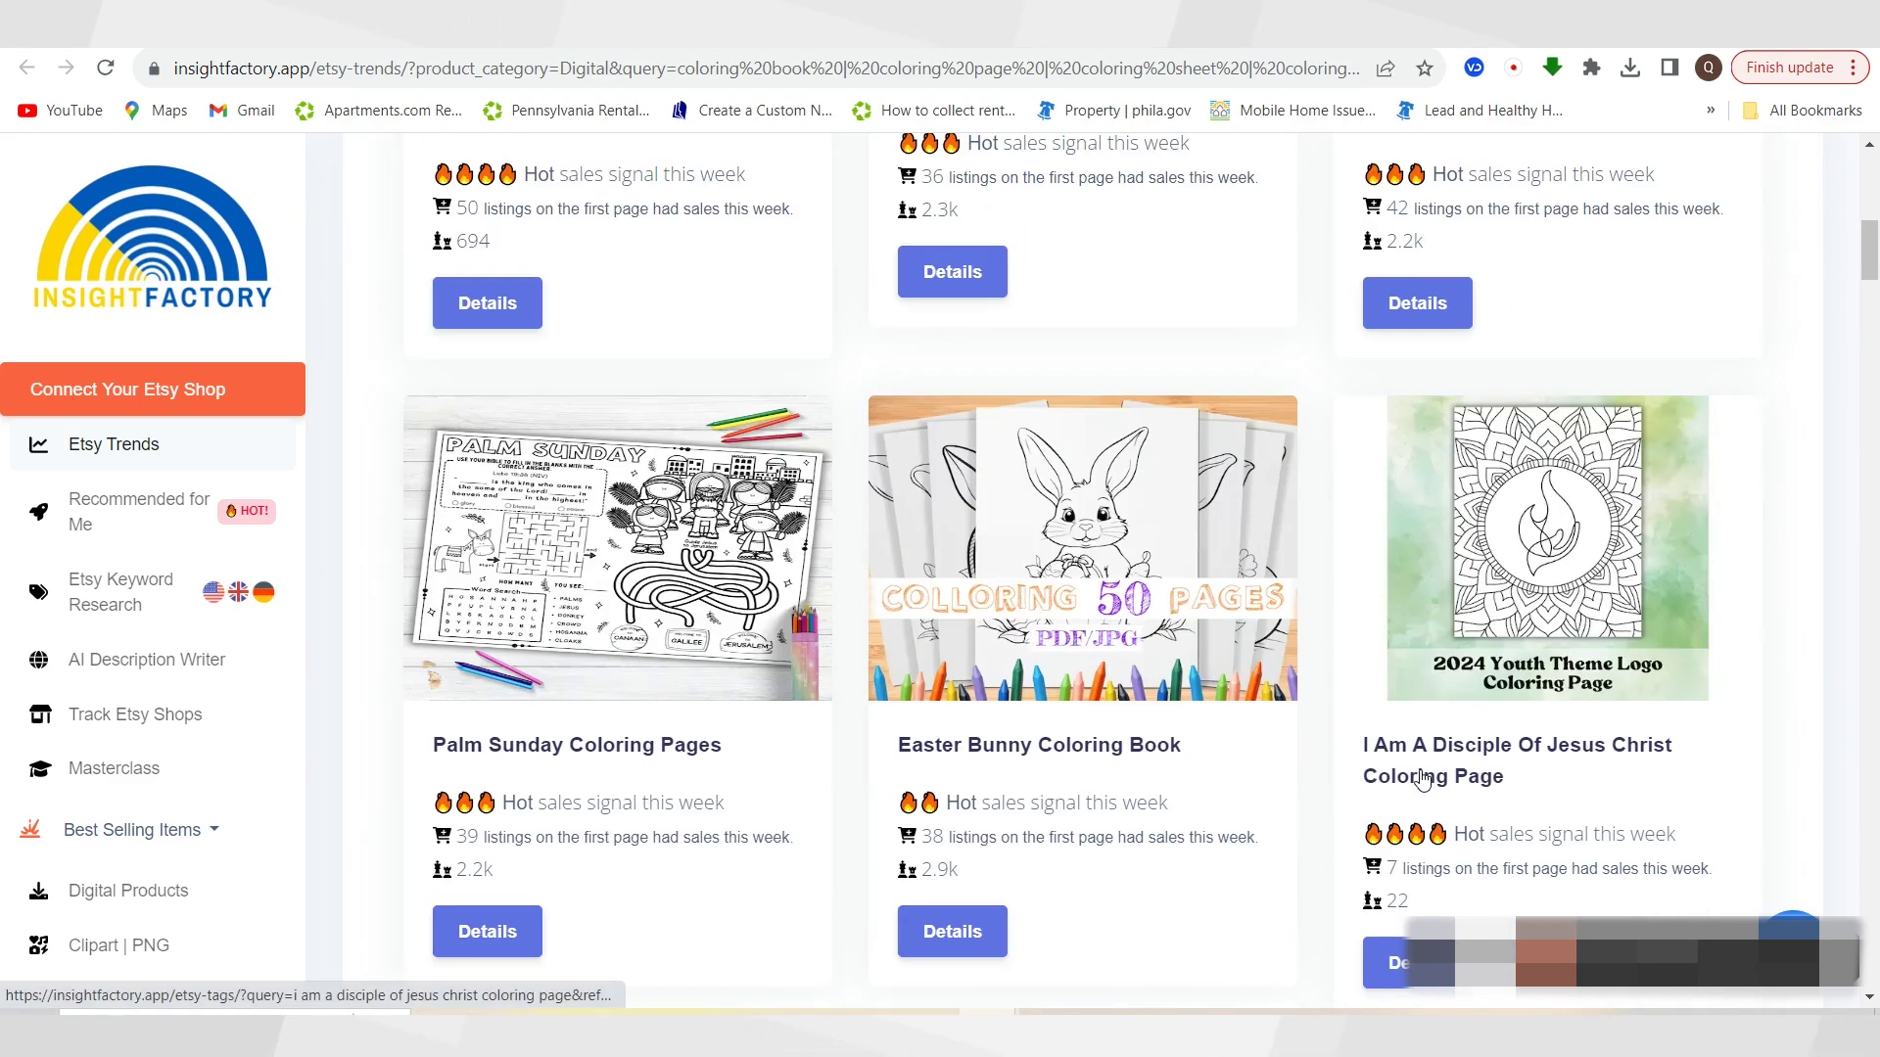
scroll(1423, 781, down, 7)
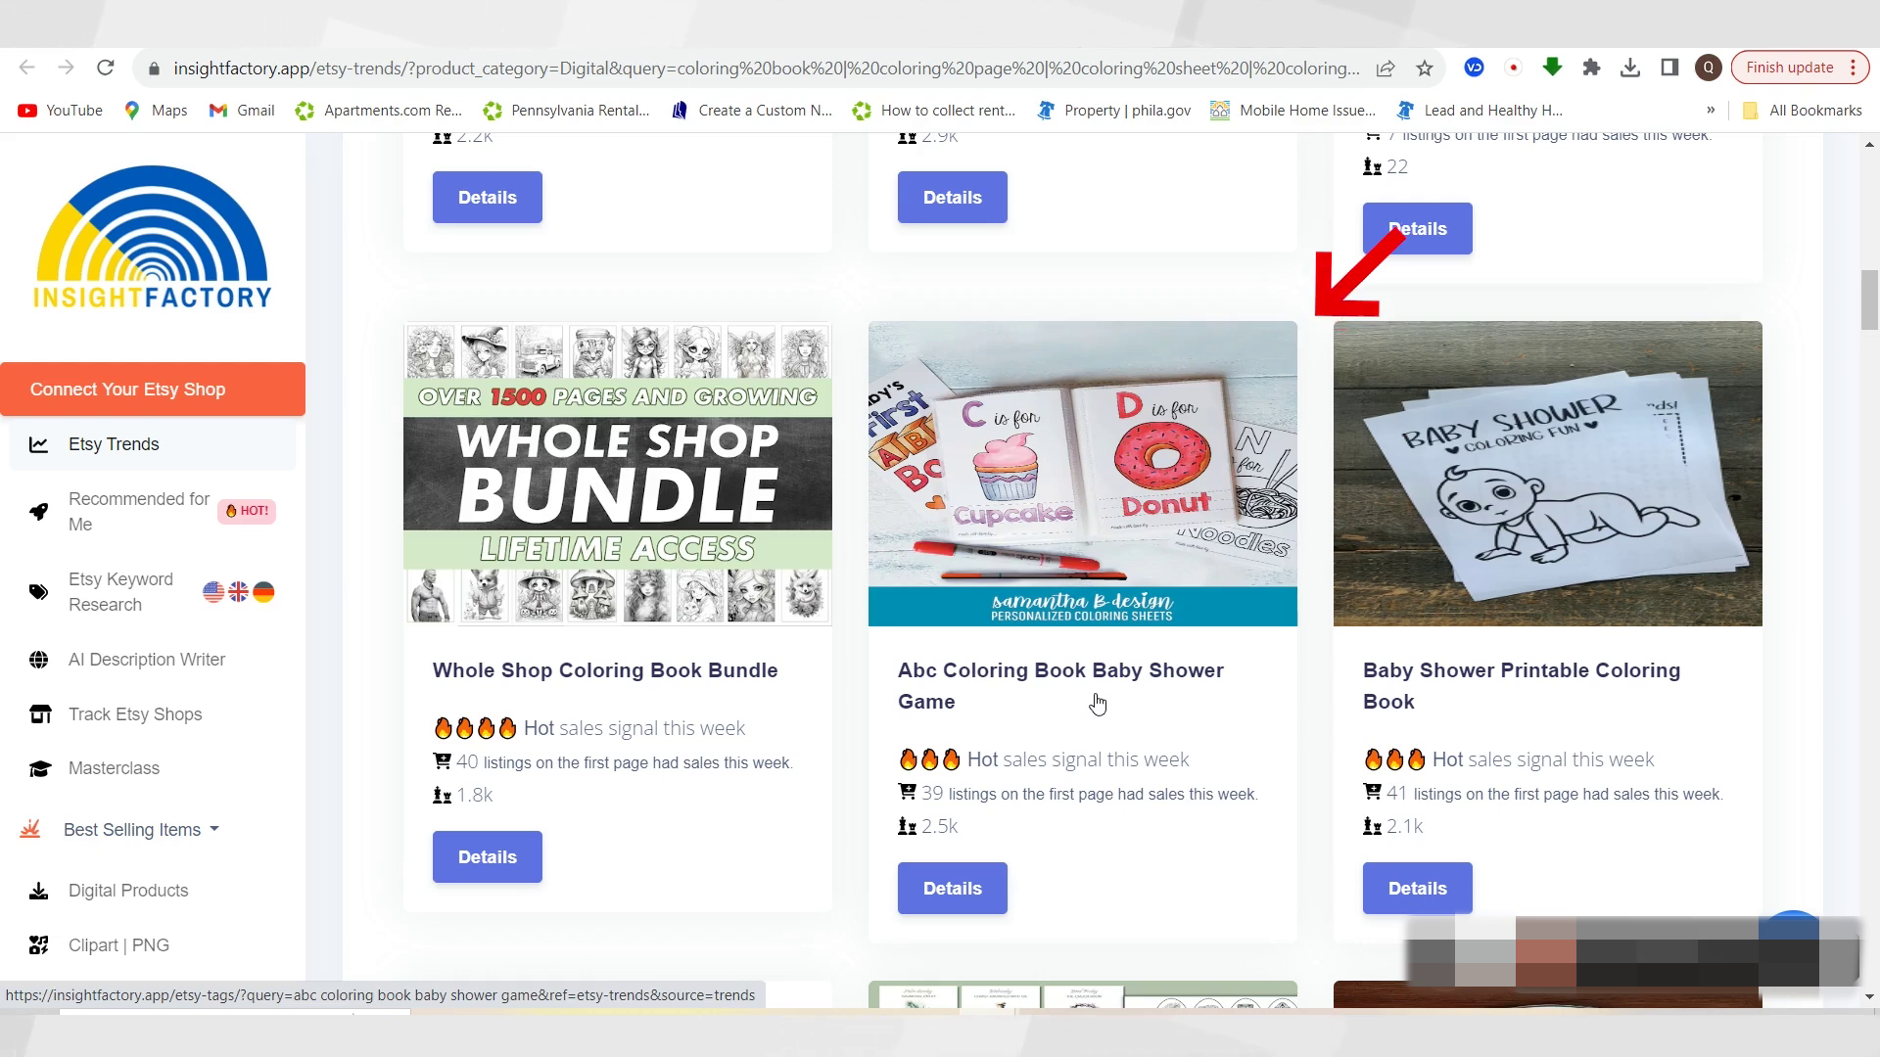
mouse_move(1030, 619)
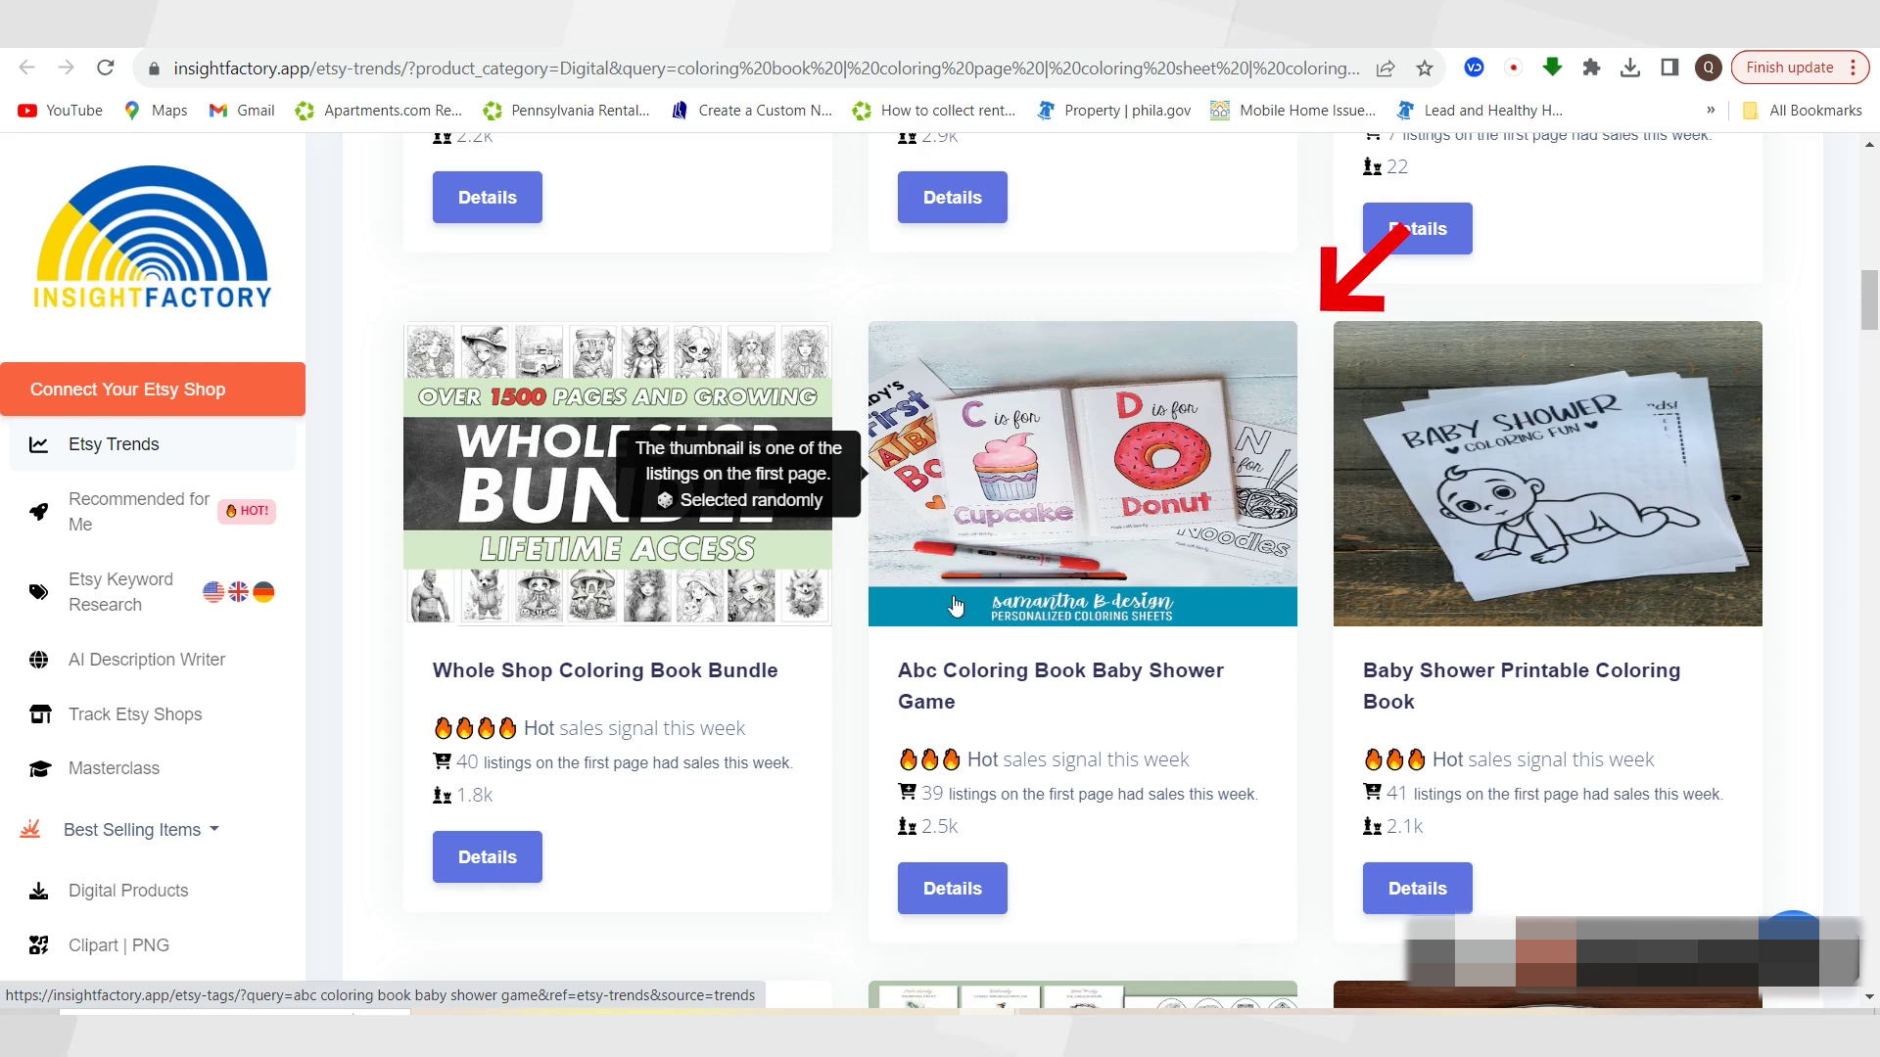
click(1029, 604)
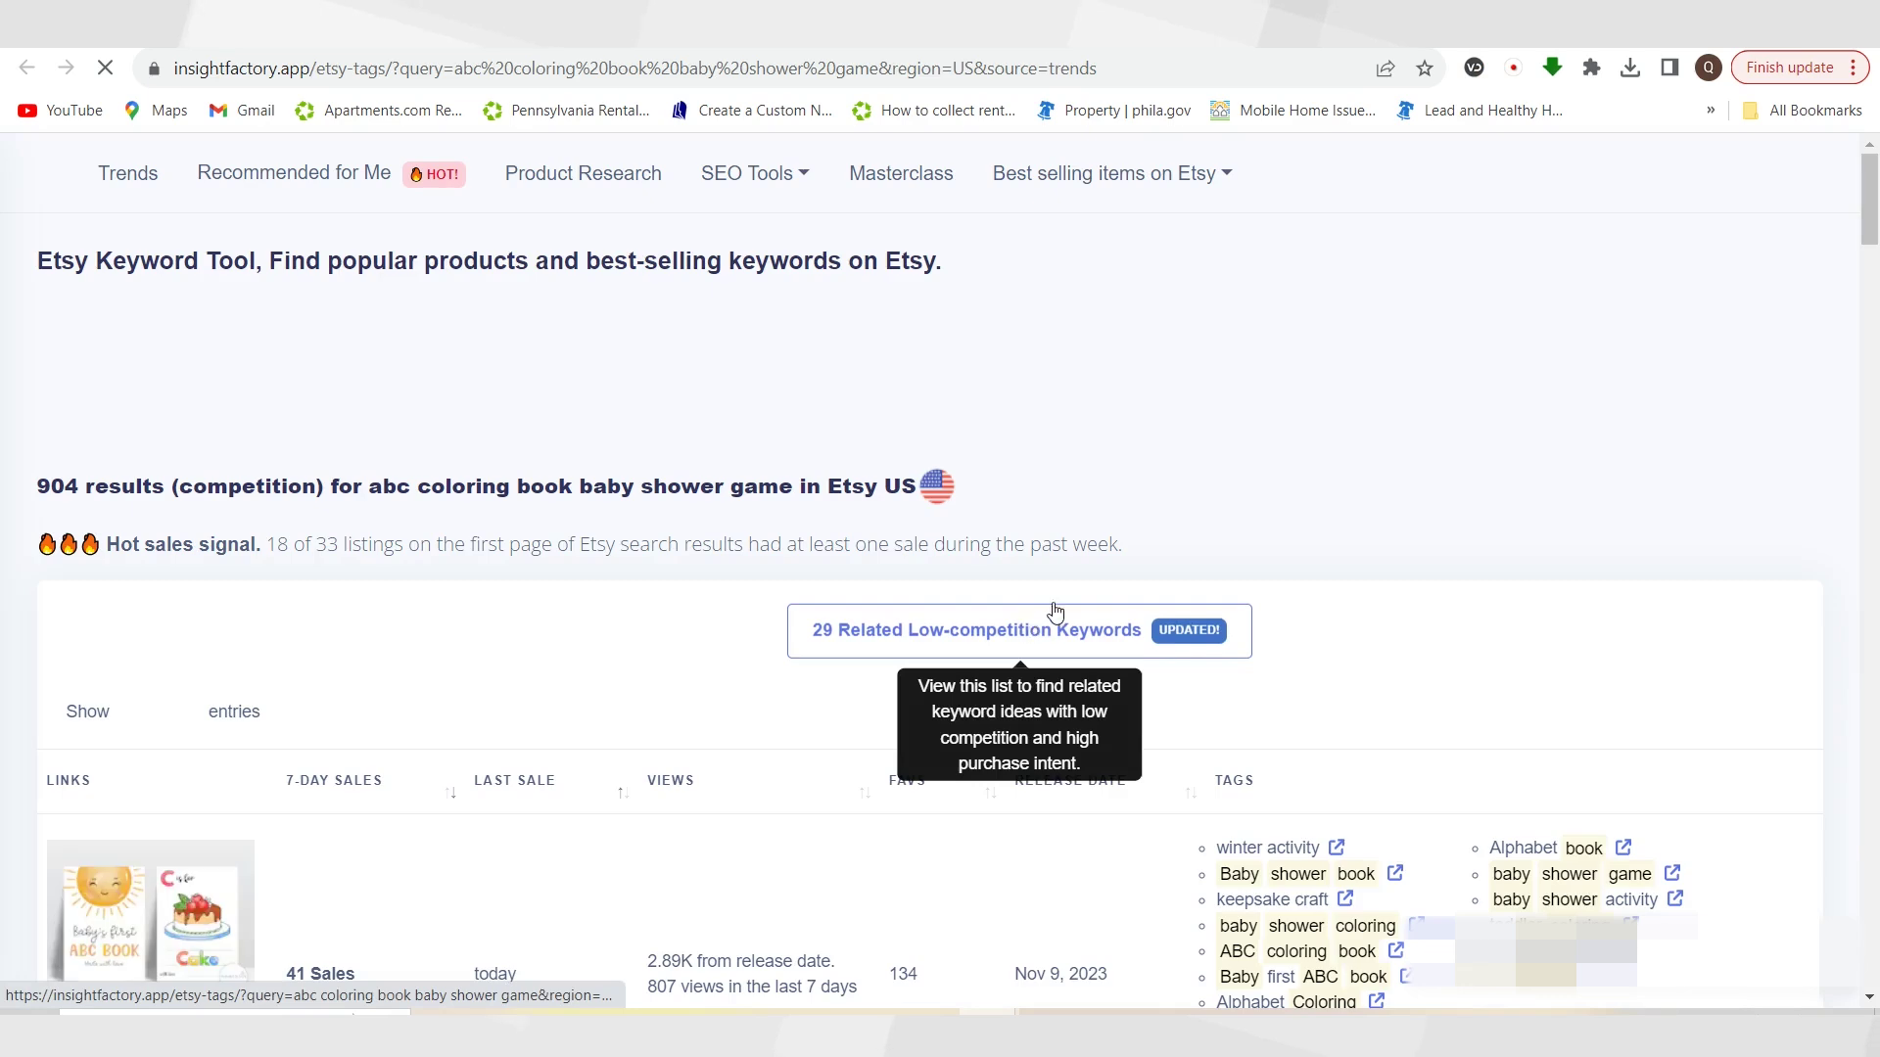
Review the keyword's selling listings, then open the Baby's First ABC Book listing on Etsy at its A–H sample pages
scroll(1038, 637, down, 5)
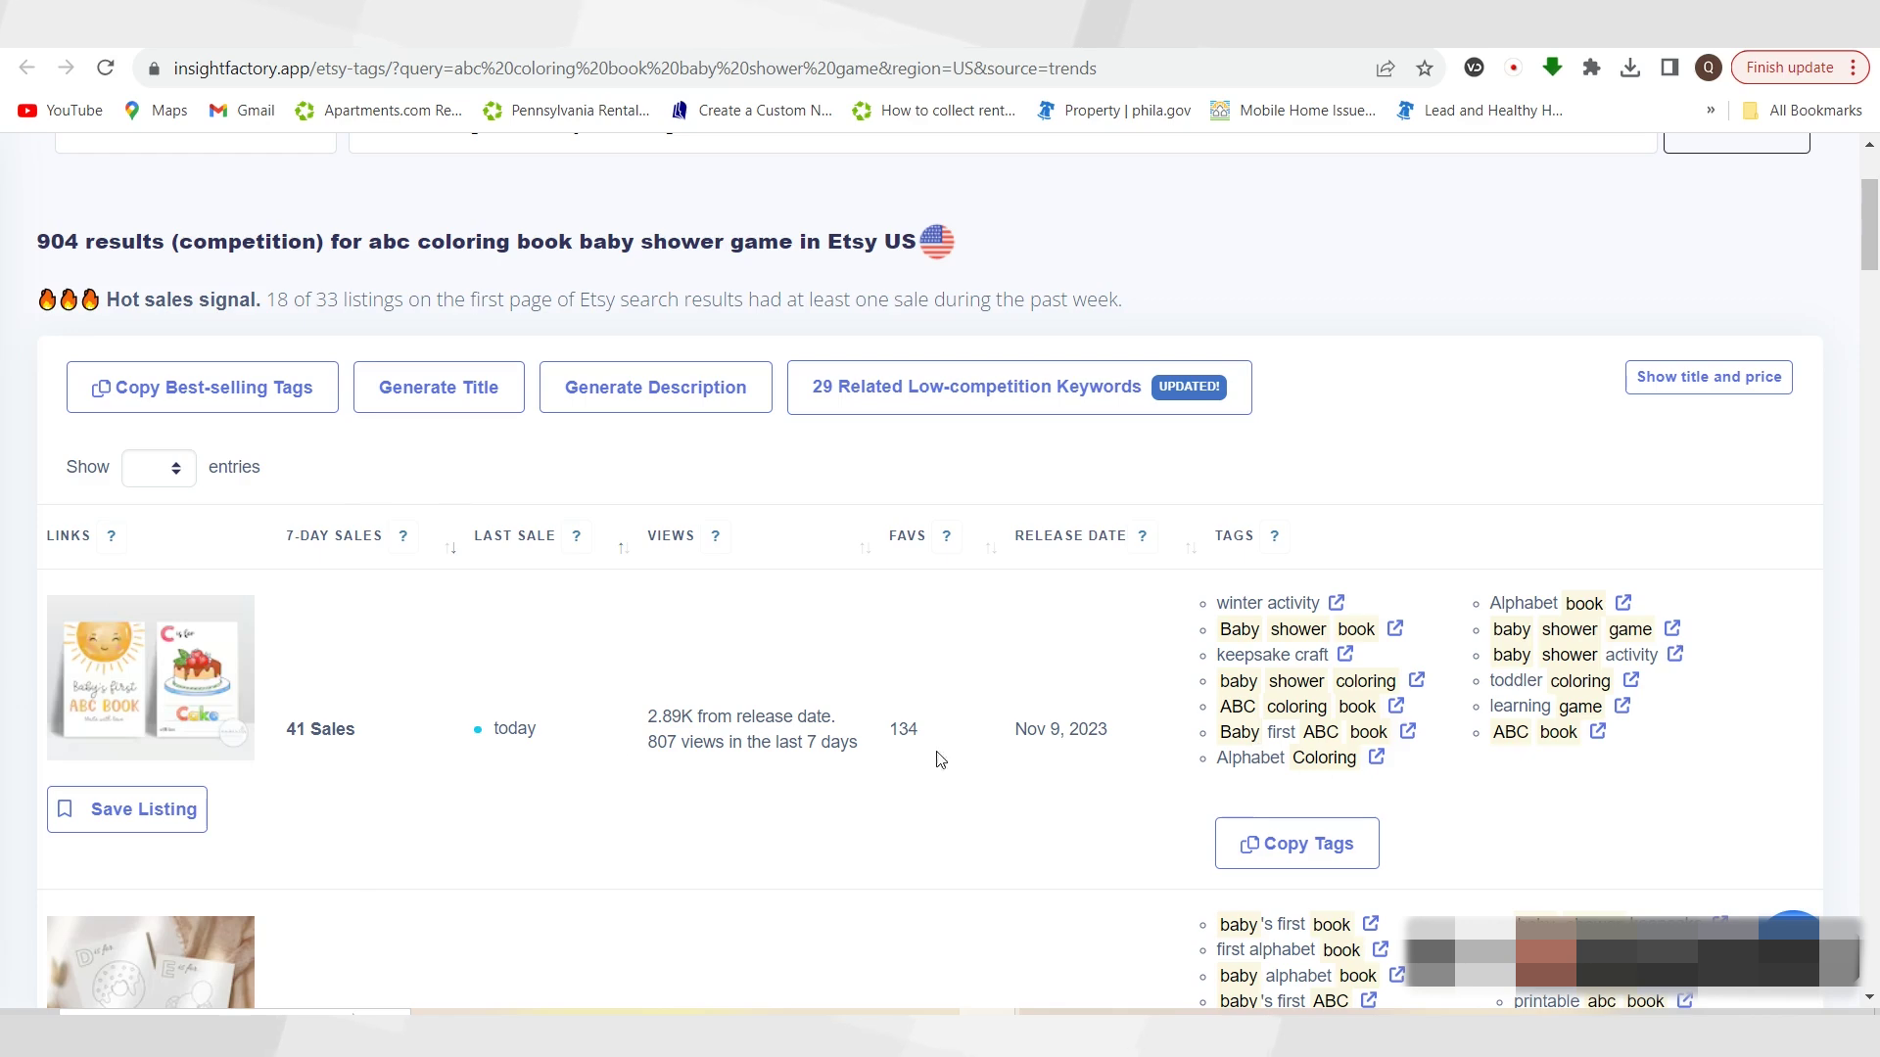
scroll(579, 747, down, 6)
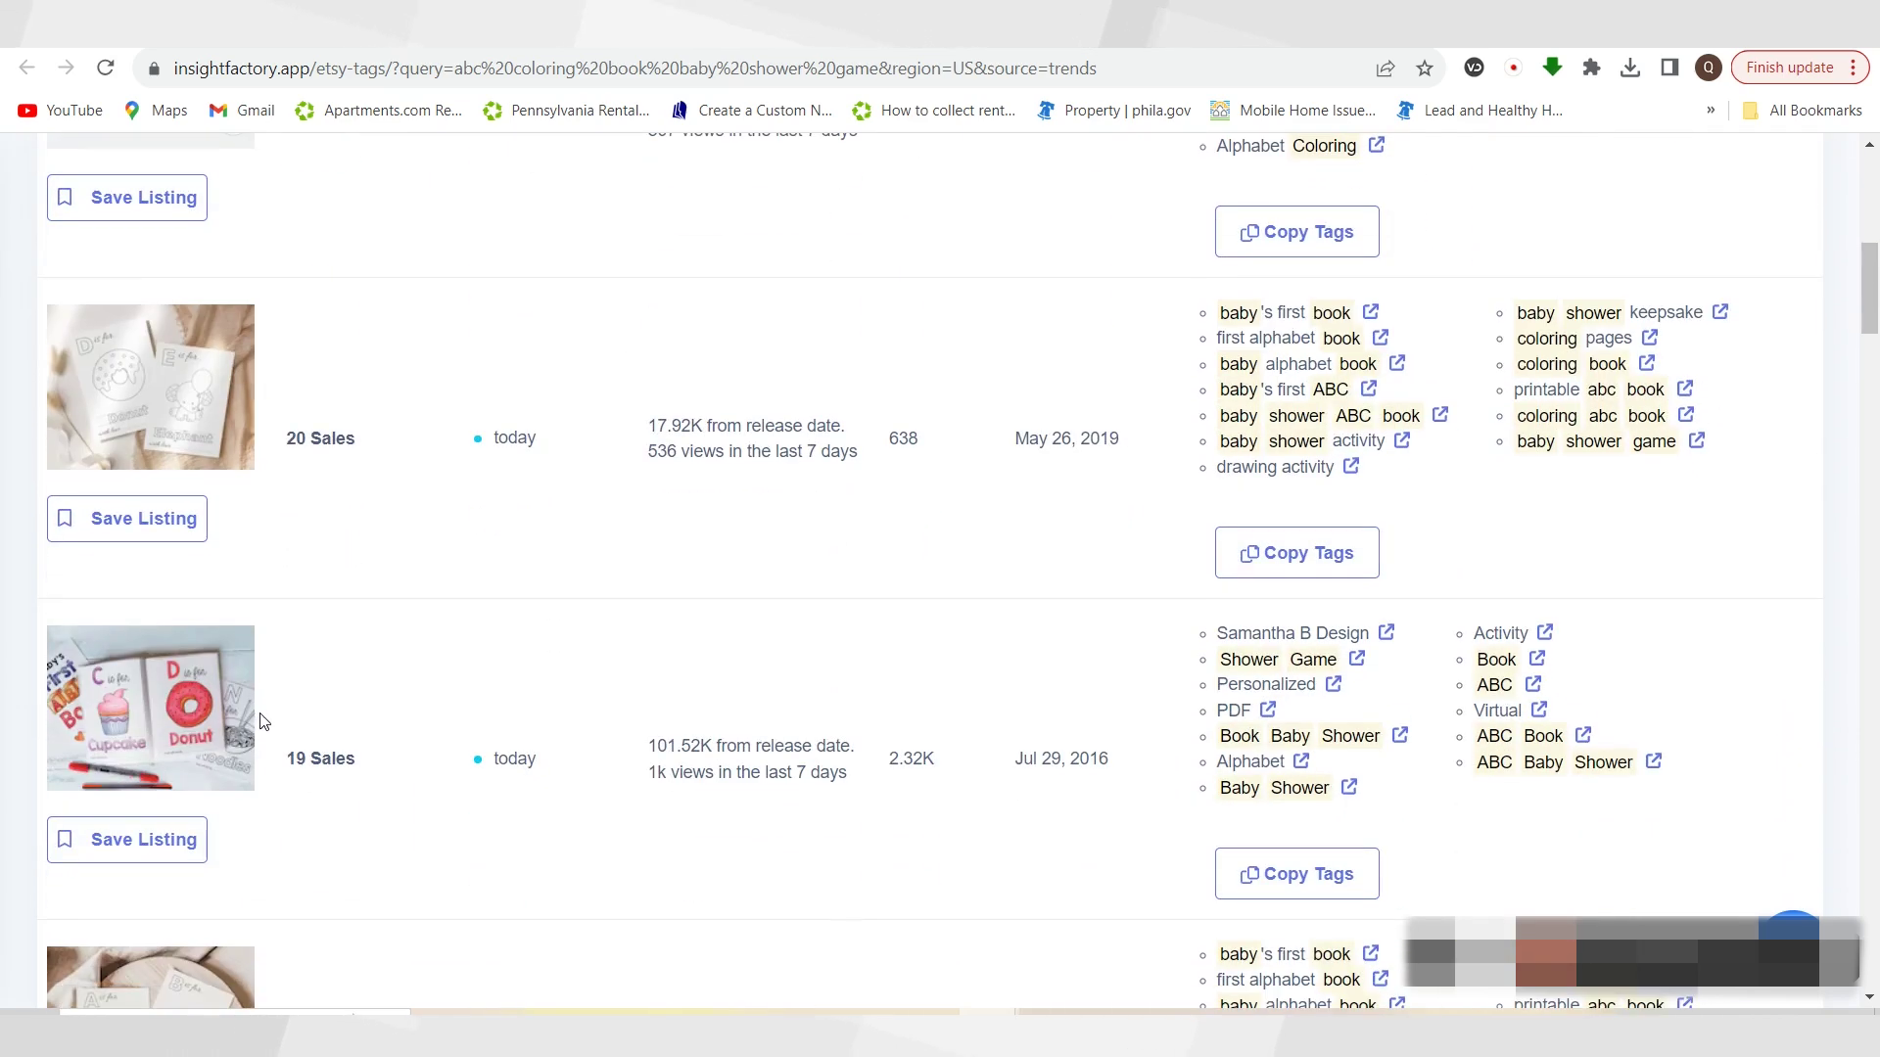
scroll(317, 820, down, 6)
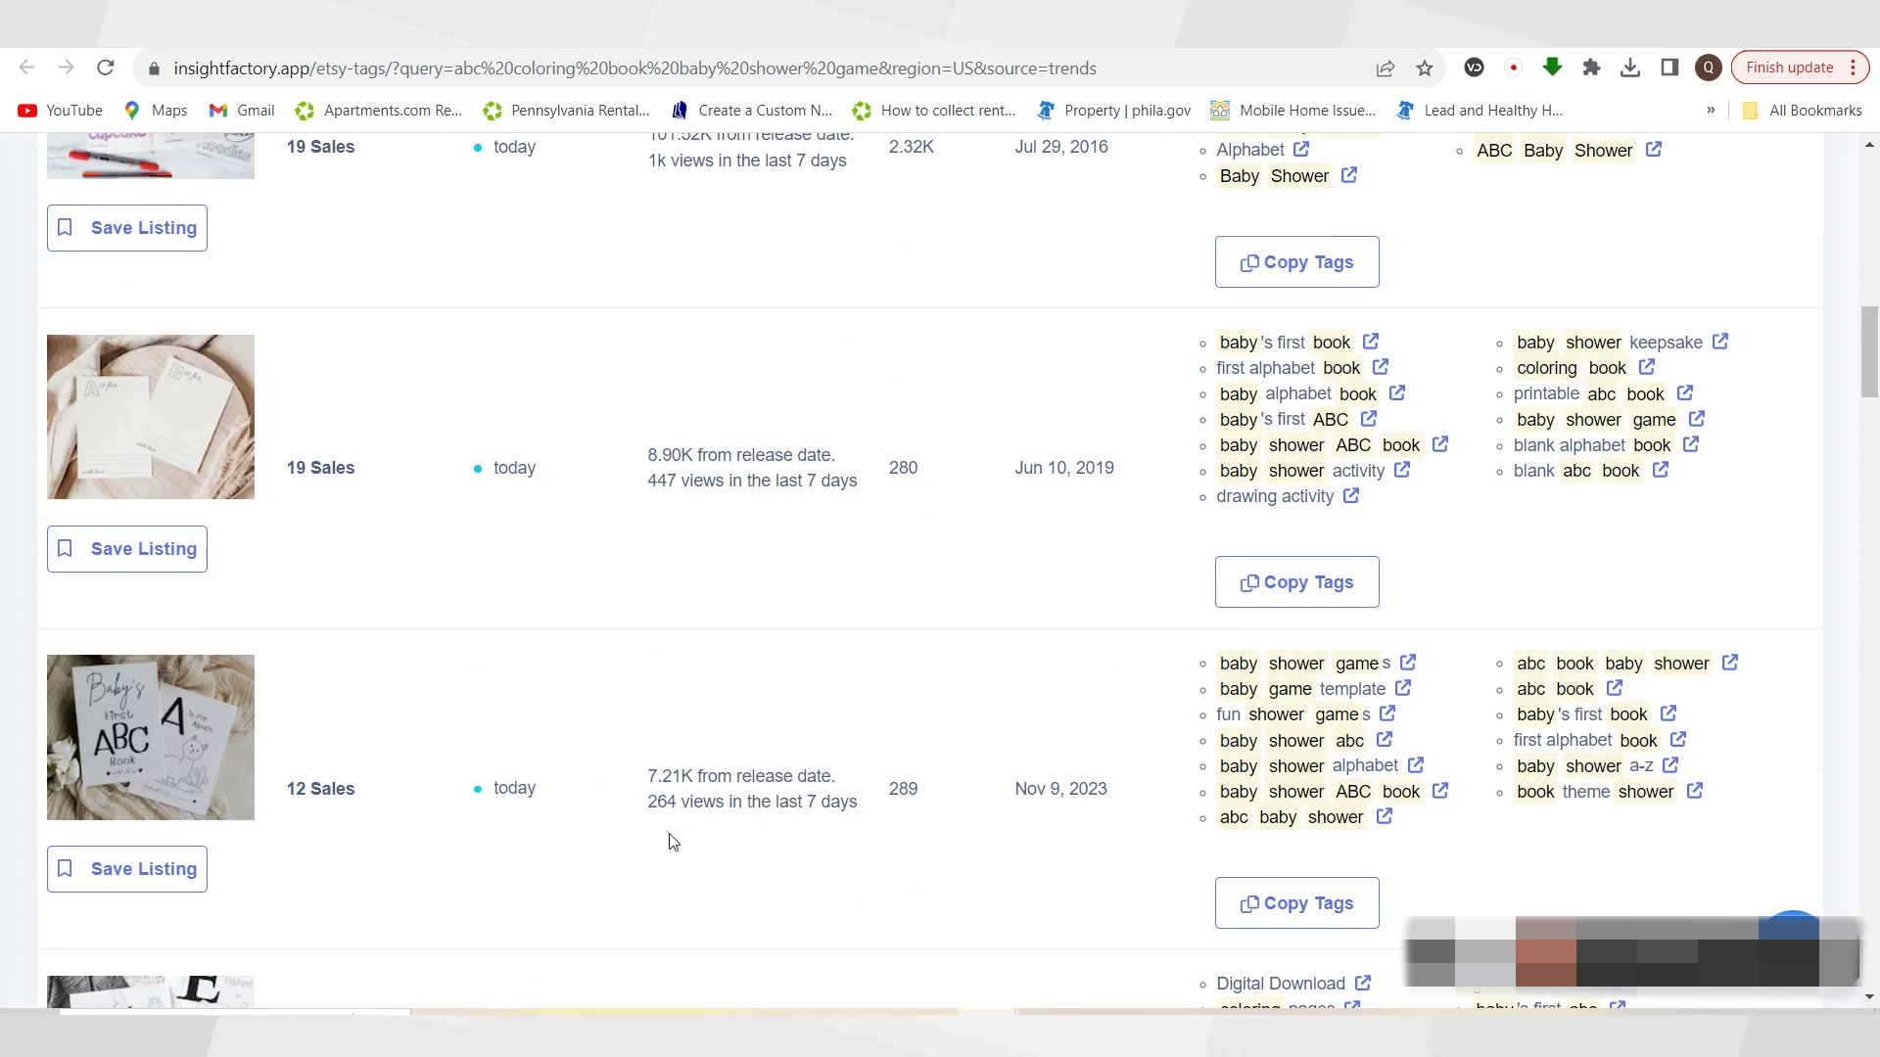
scroll(670, 842, down, 2)
scroll(654, 845, up, 12)
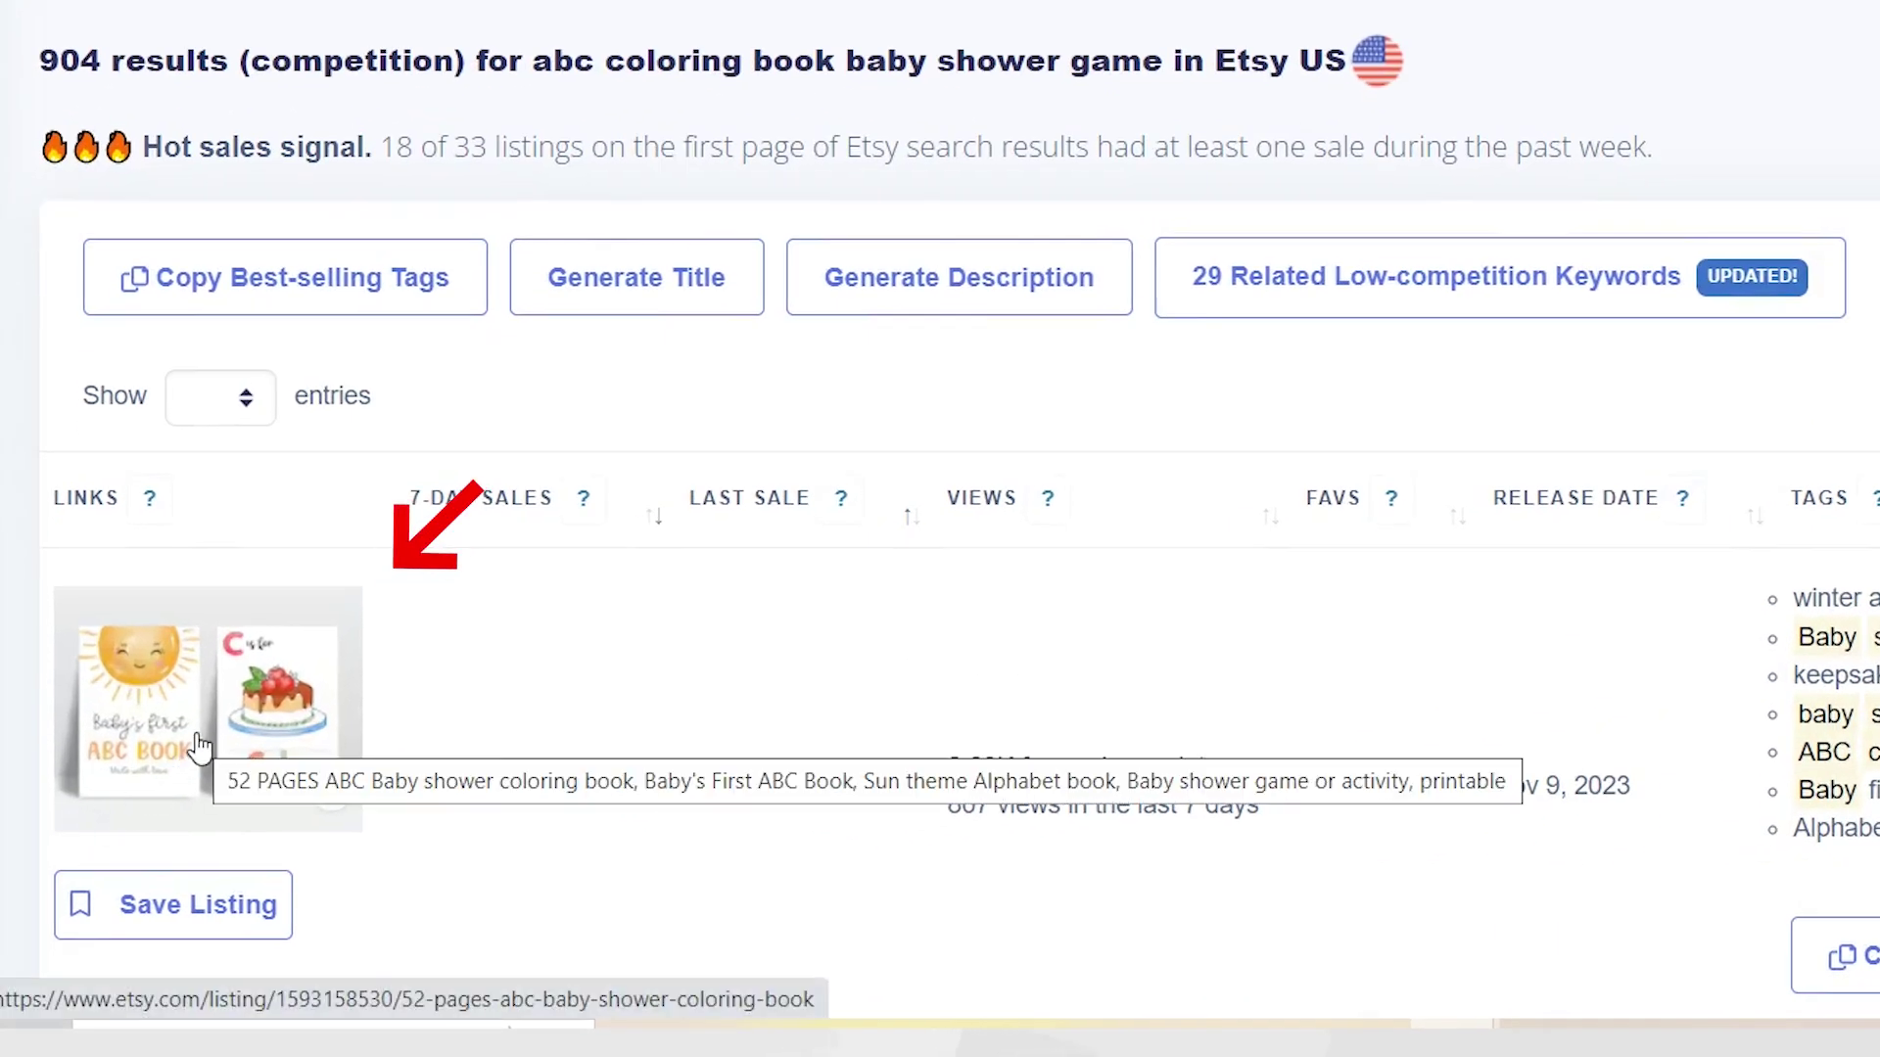
scroll(490, 721, down, 6)
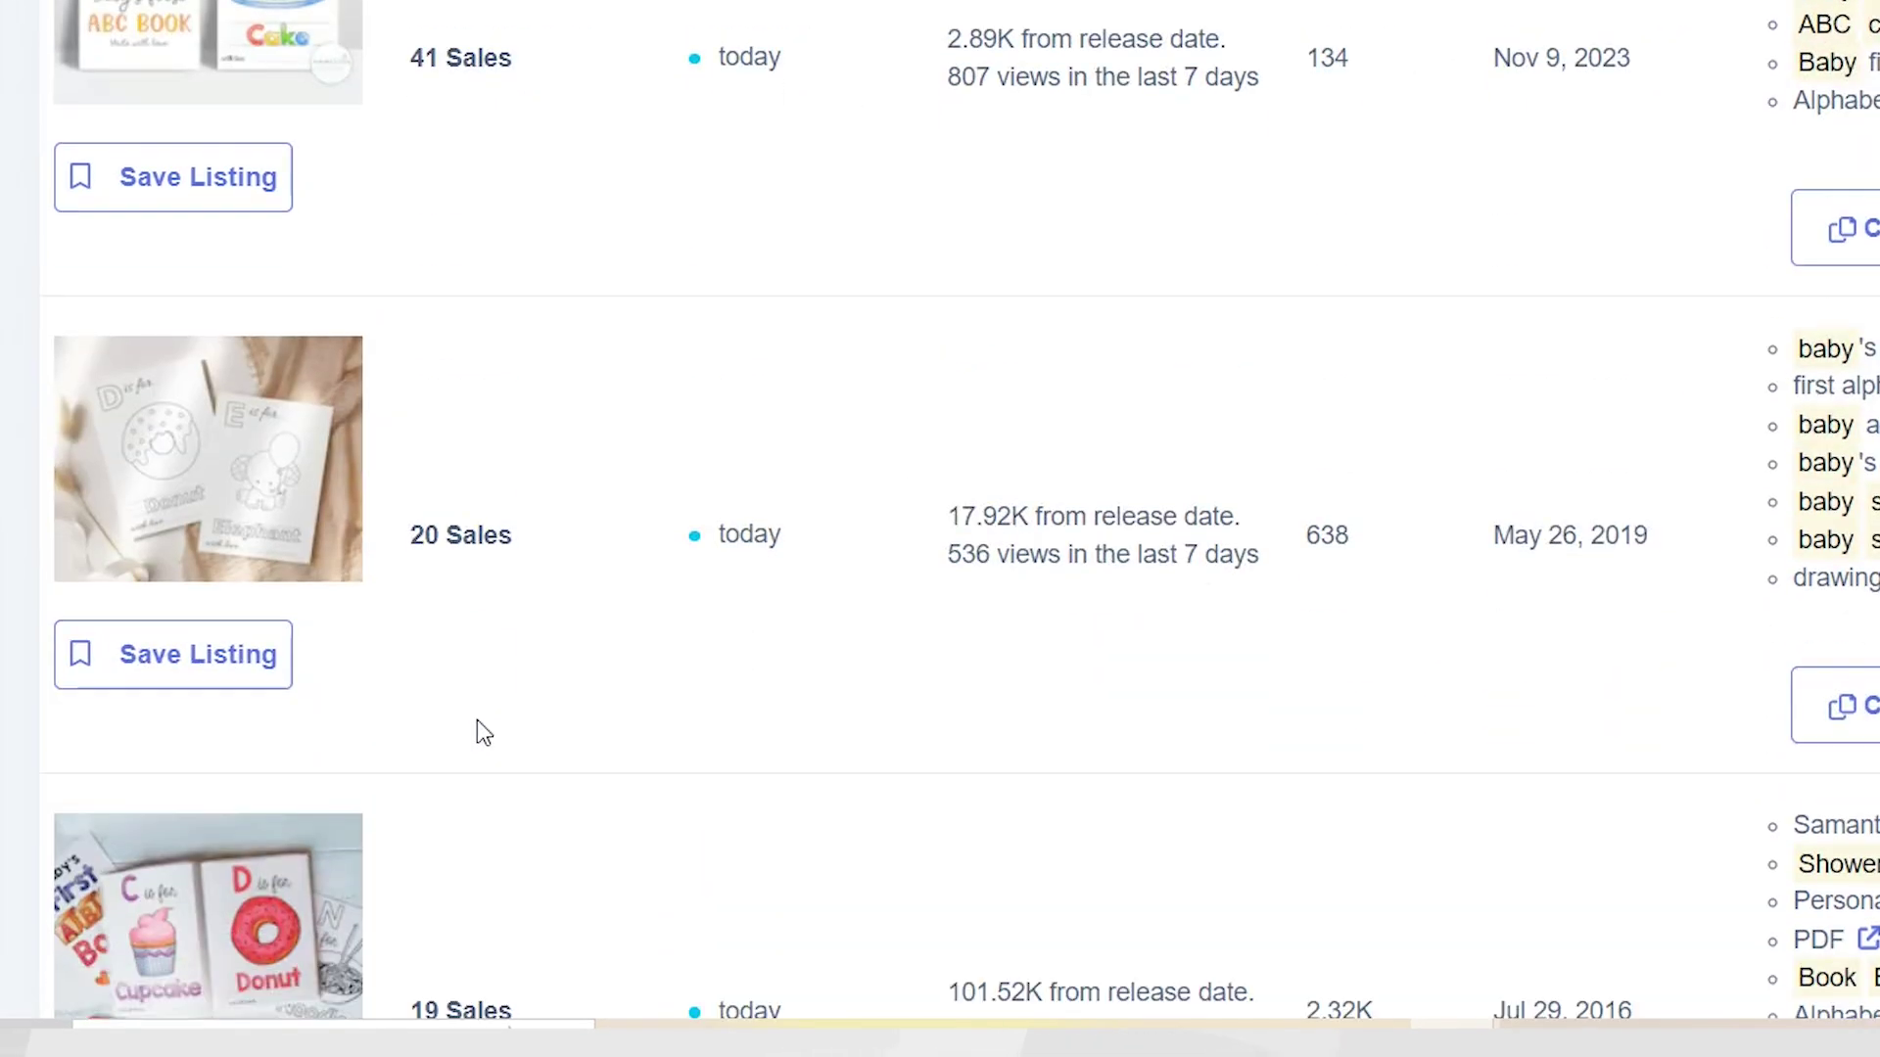
click(263, 554)
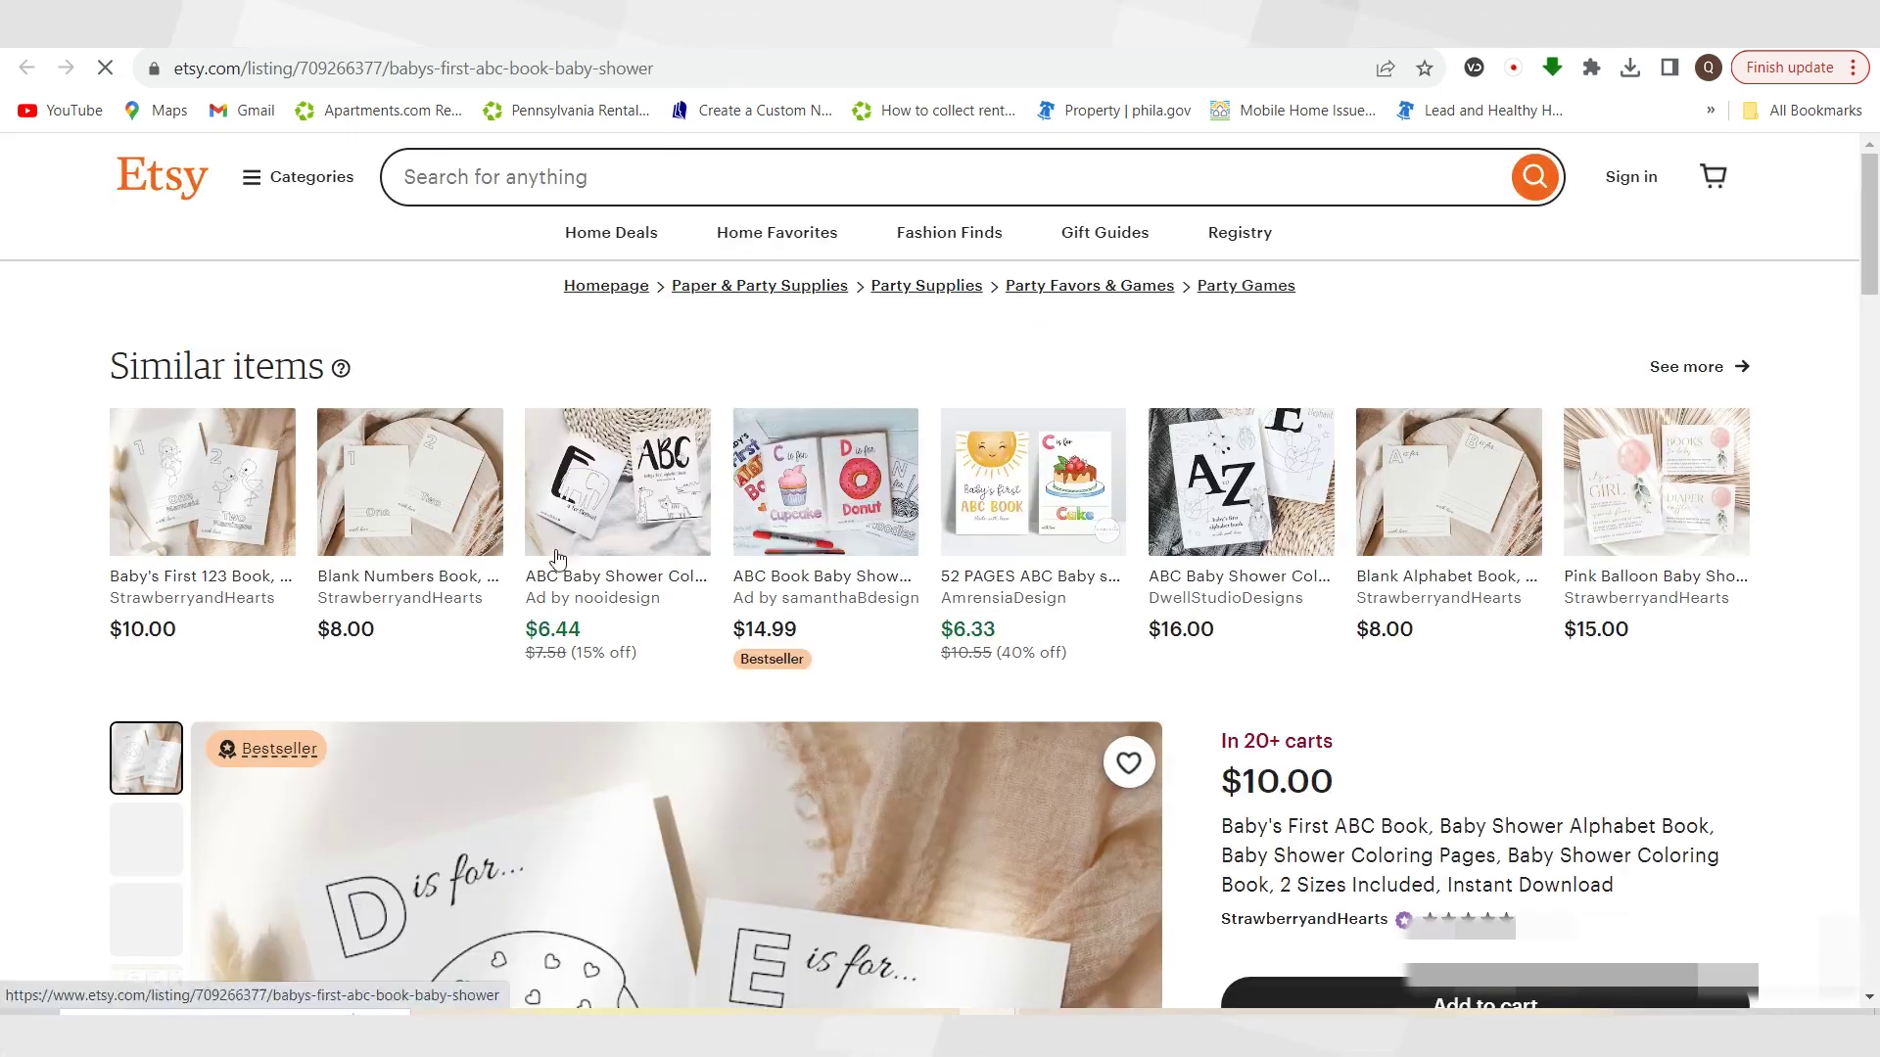
scroll(663, 636, down, 5)
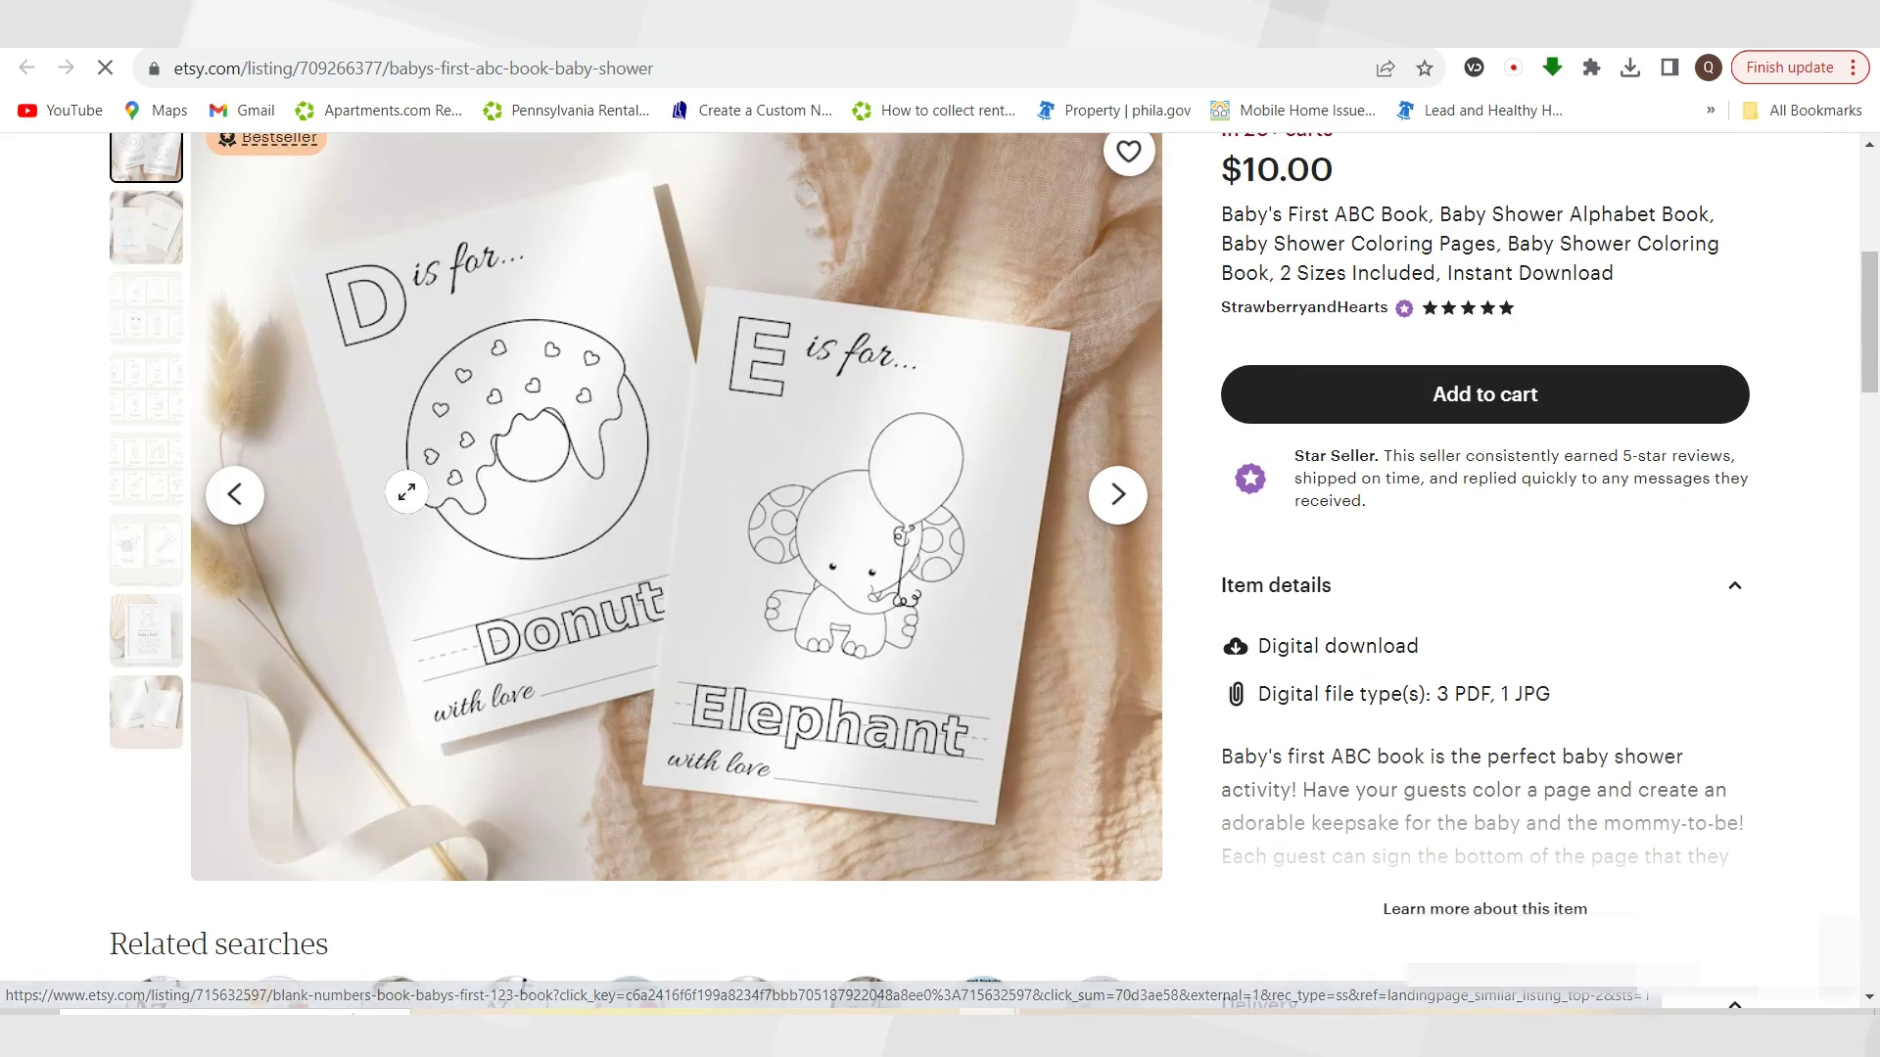
click(123, 319)
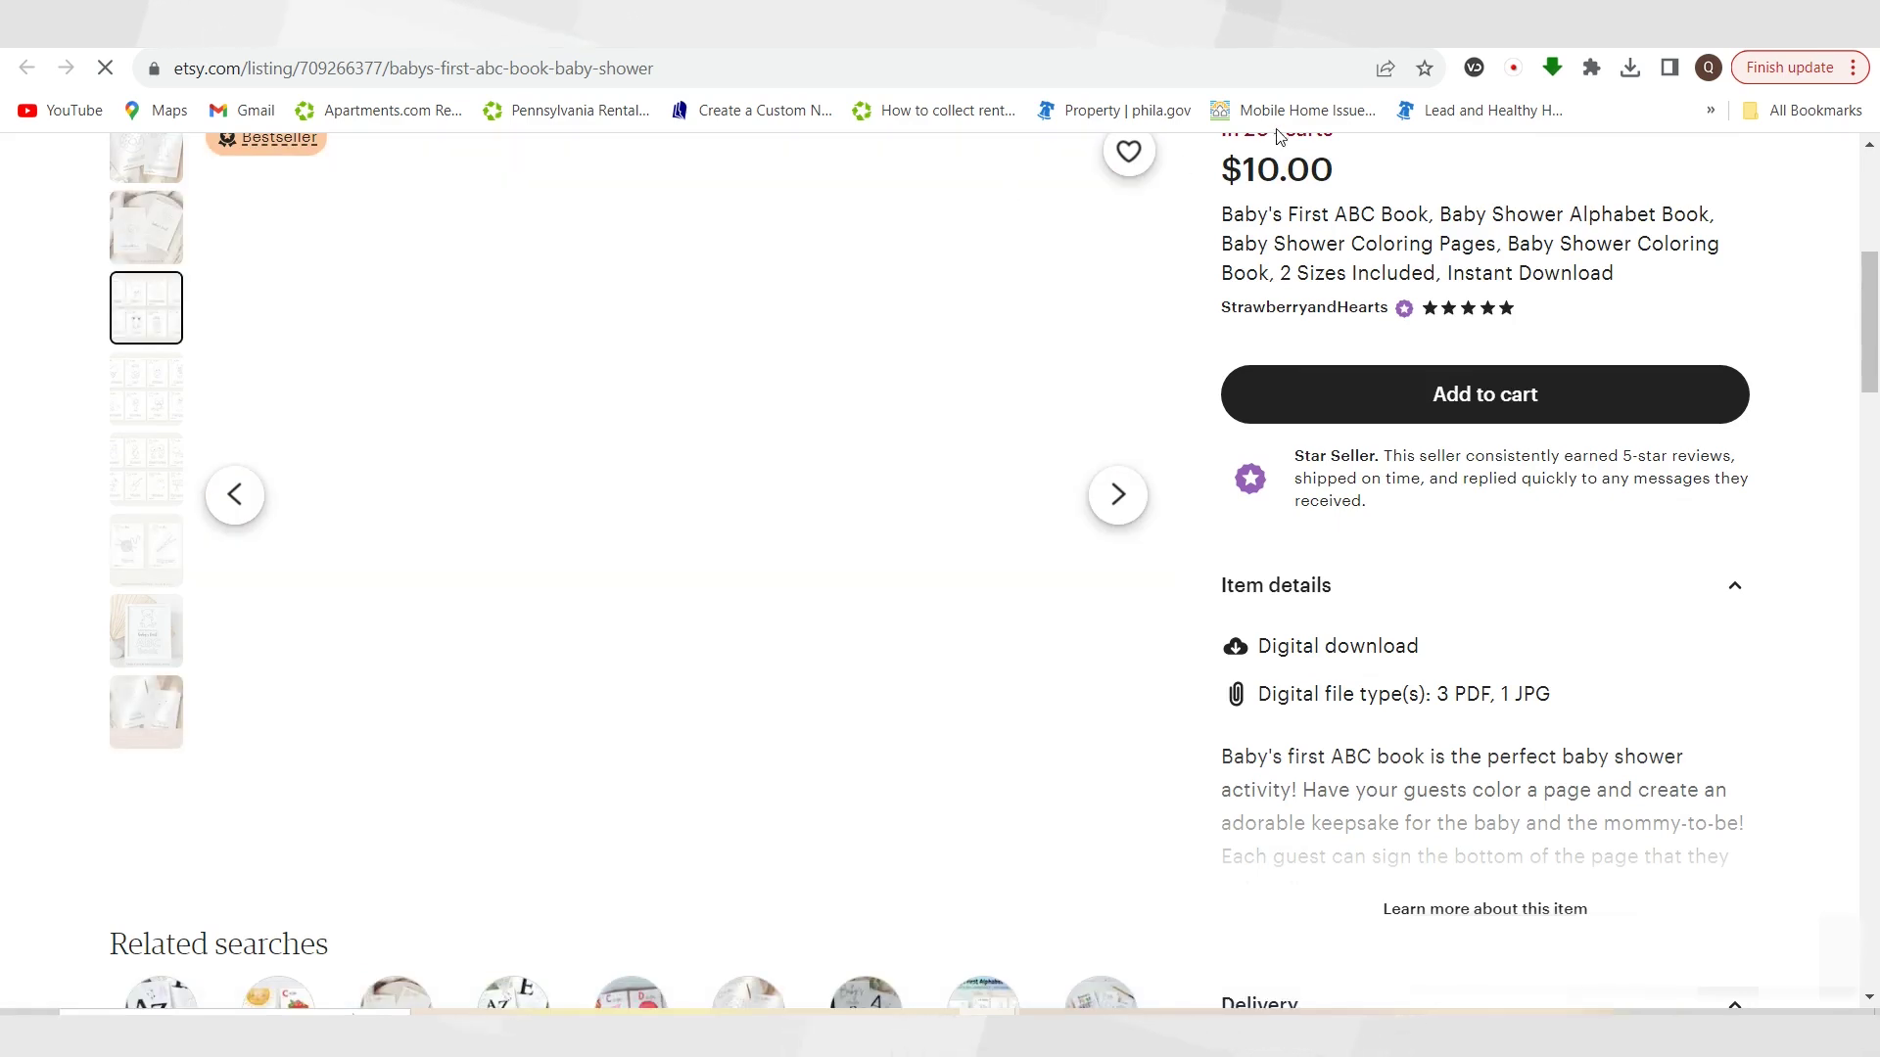
Switch to the 52 PAGES ABC Baby shower coloring book listing and view its size information and Version 1 sample pages
click(1317, 29)
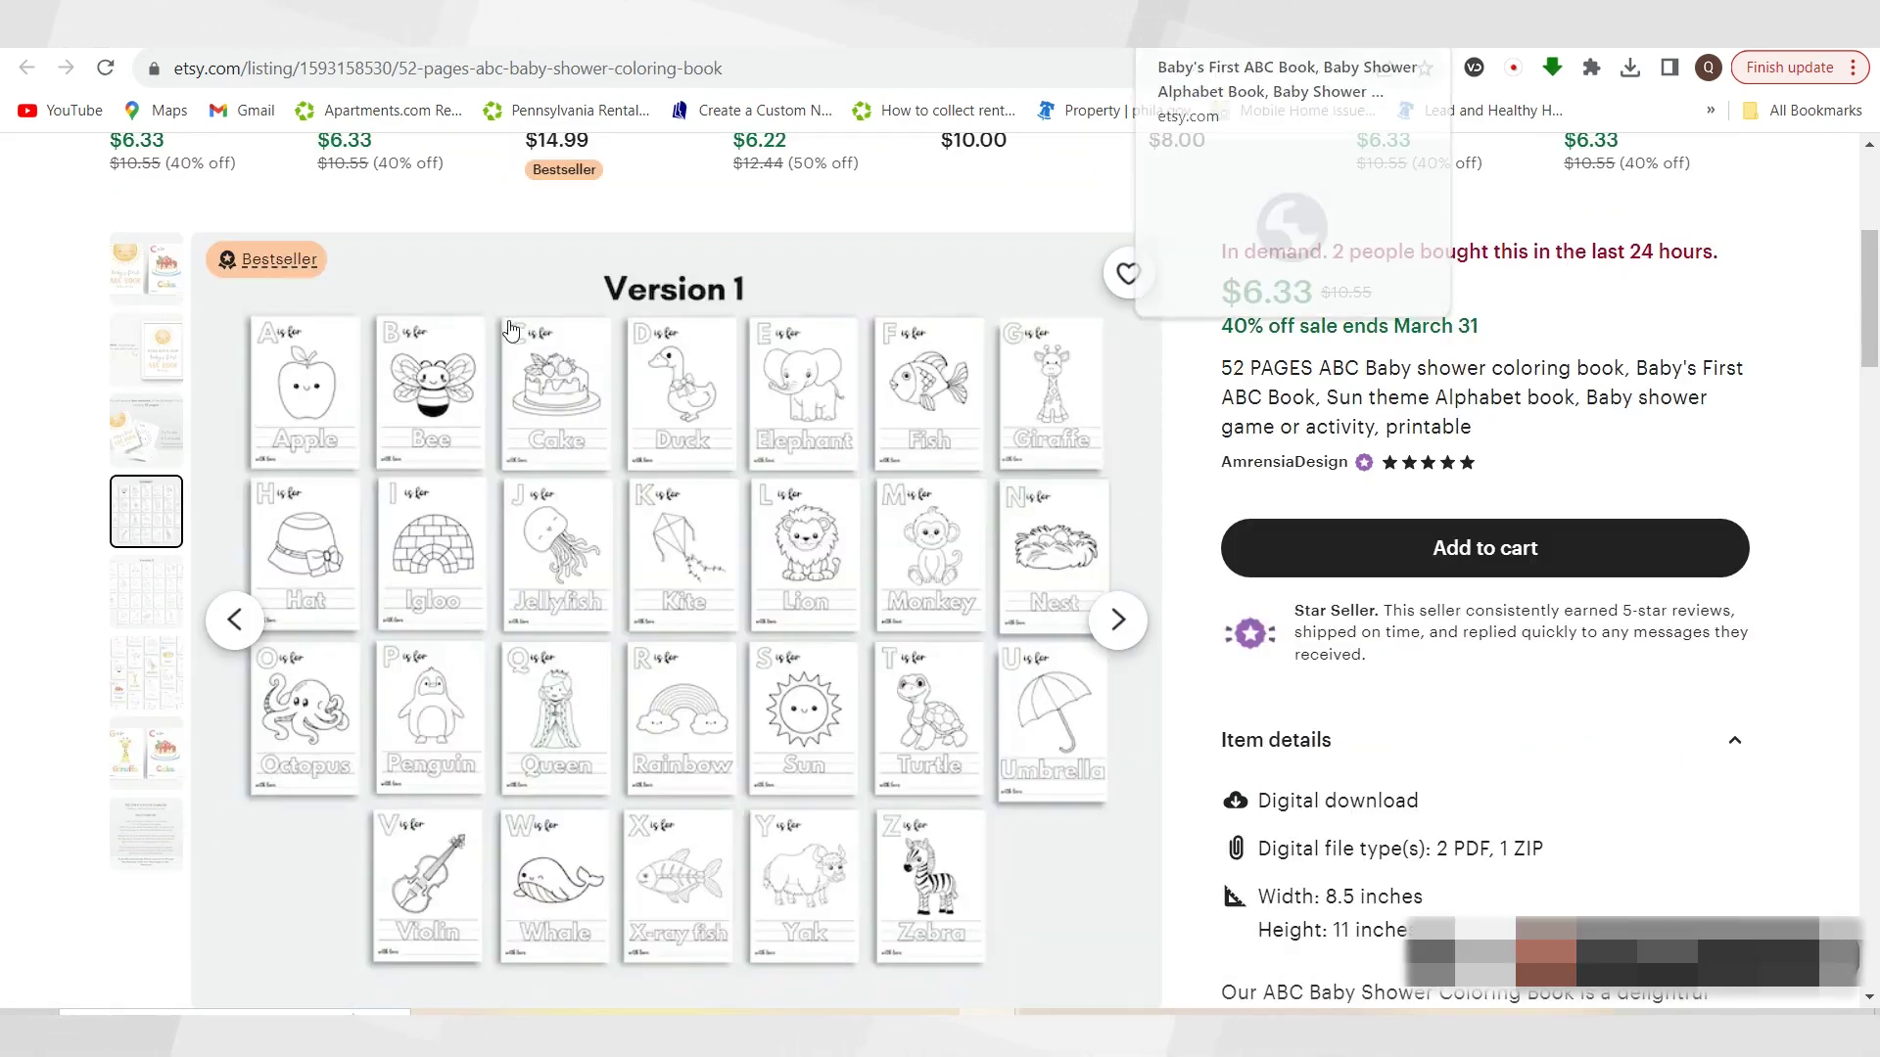
click(142, 410)
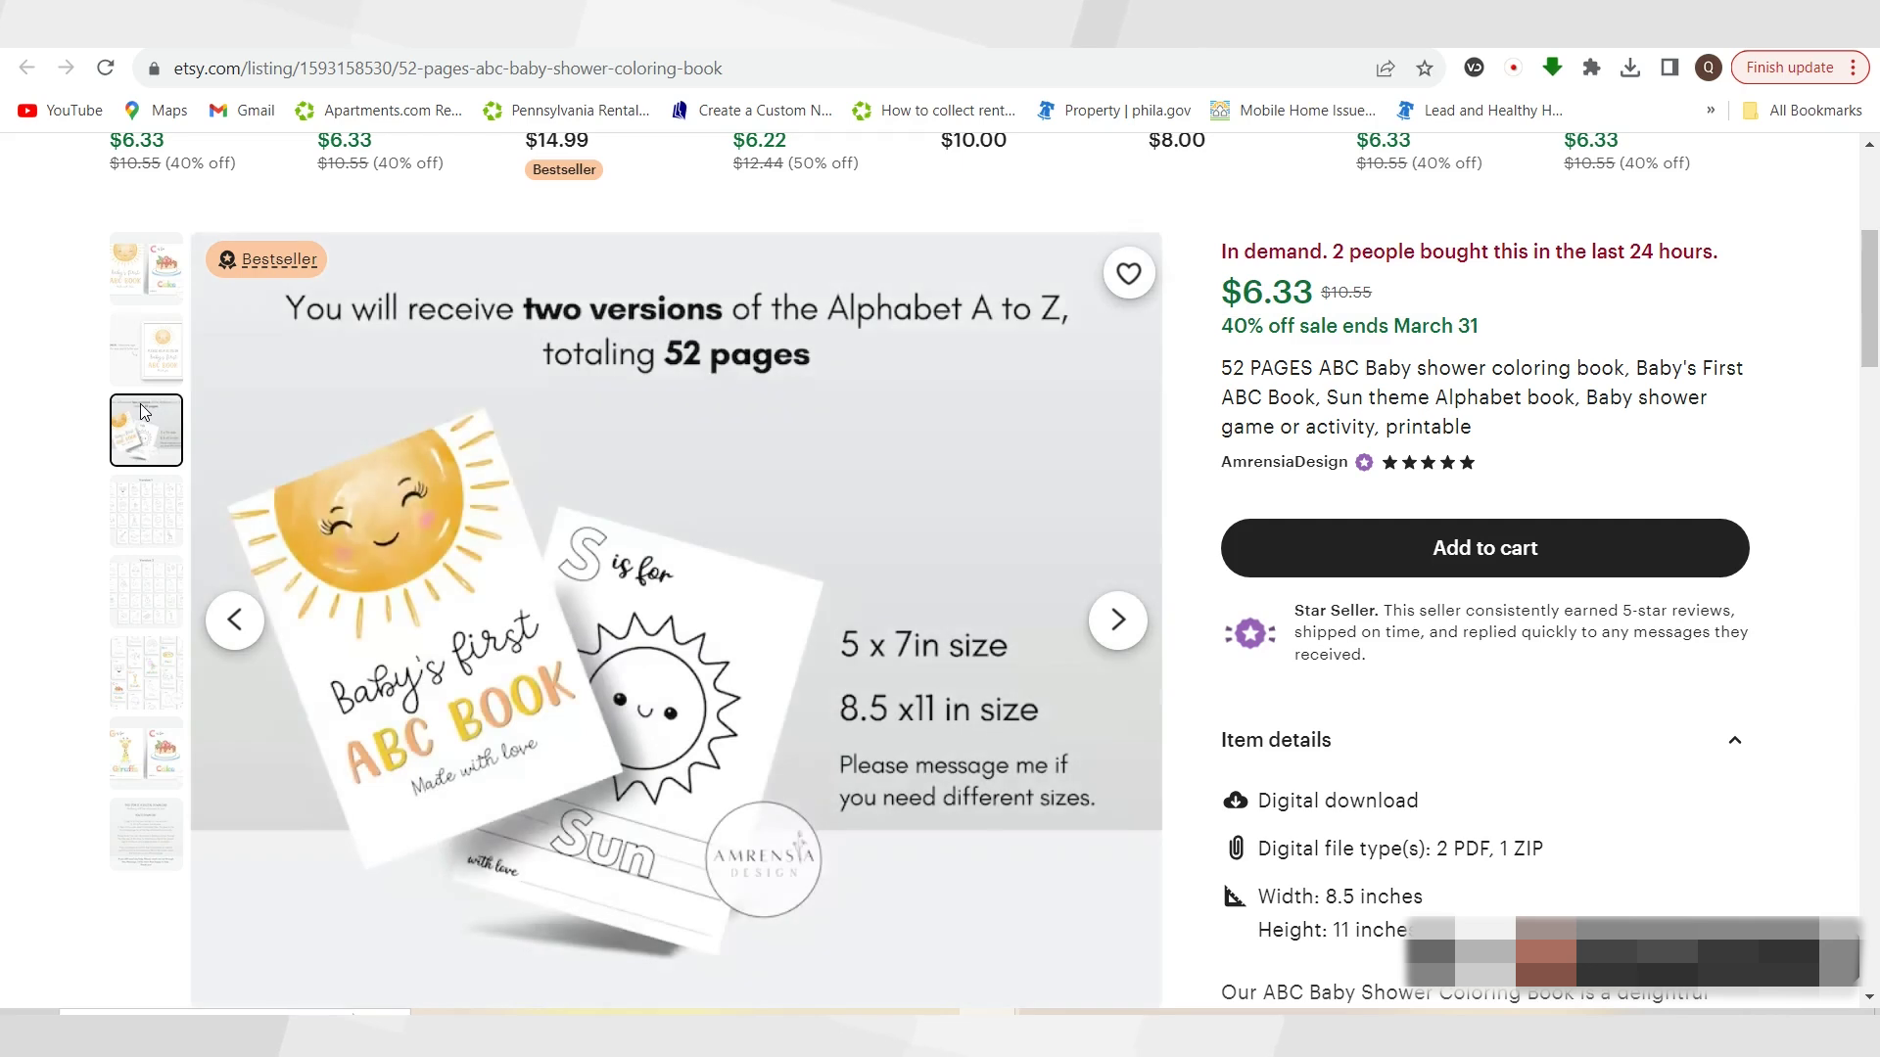
click(124, 517)
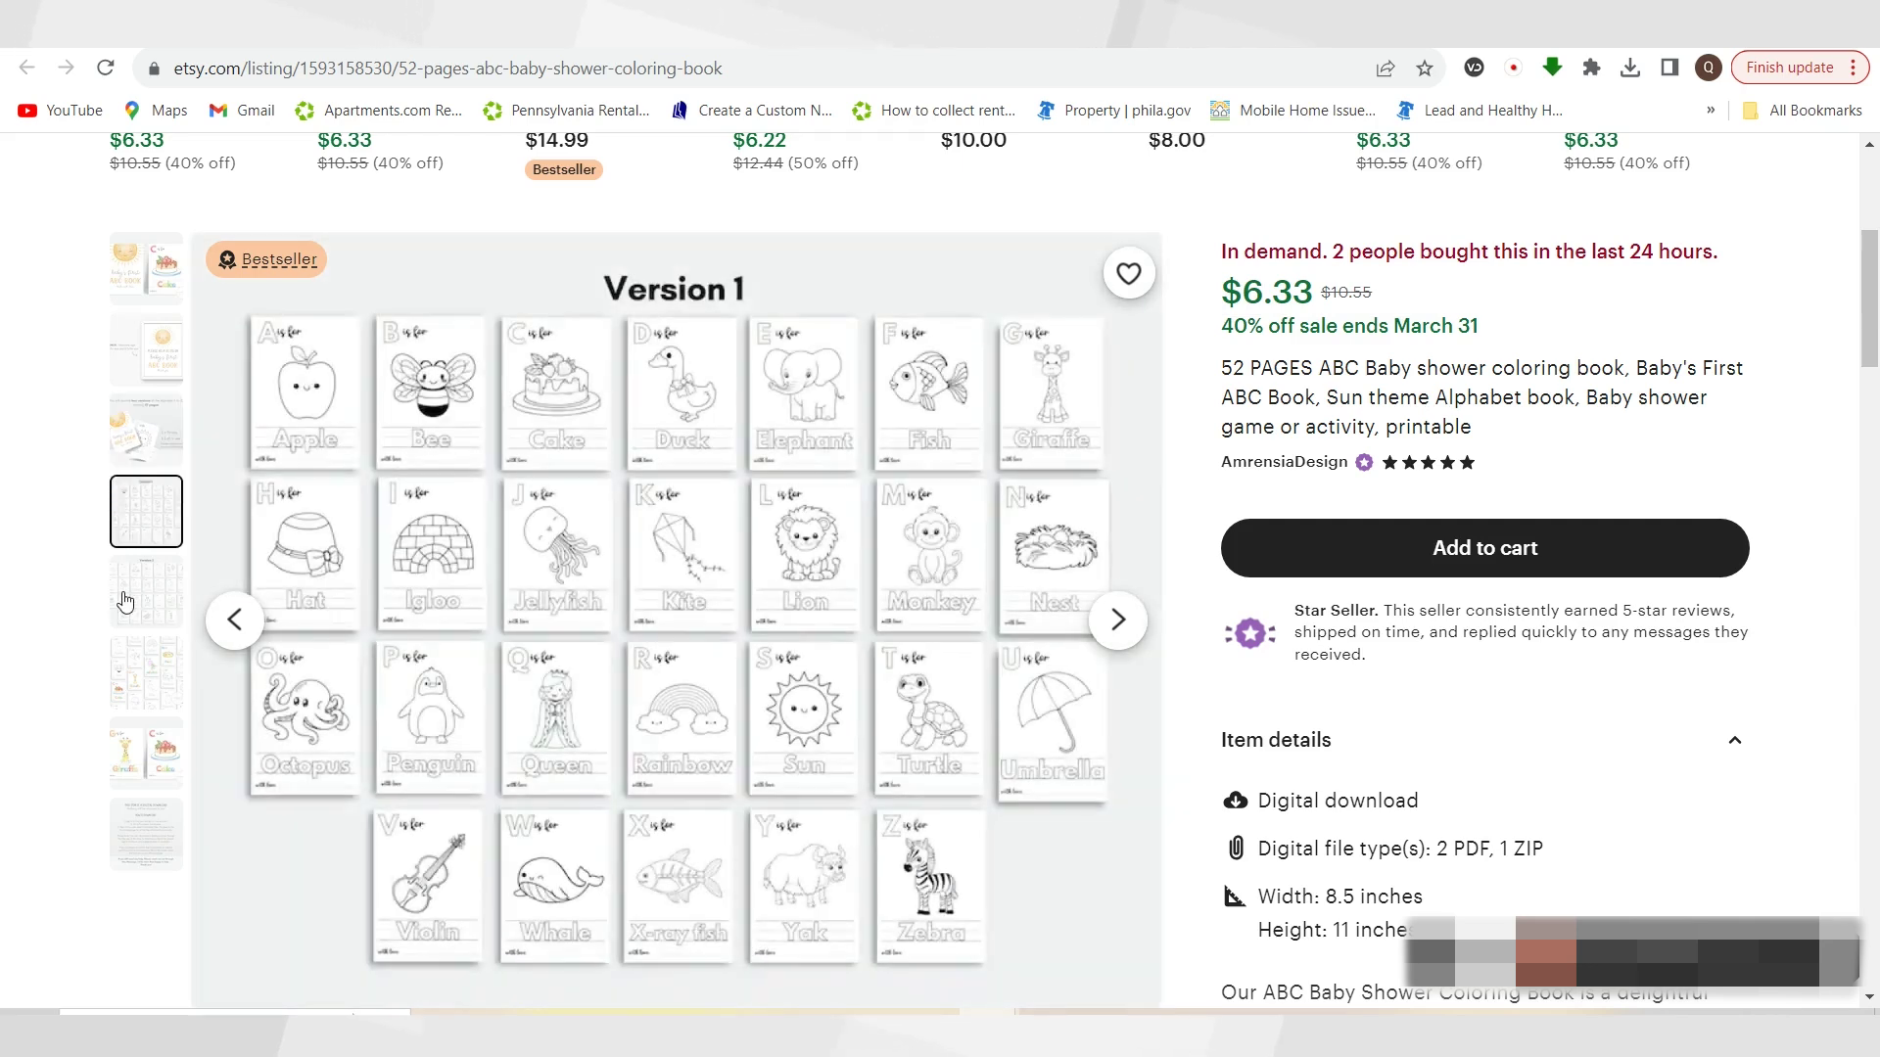
click(125, 602)
click(141, 494)
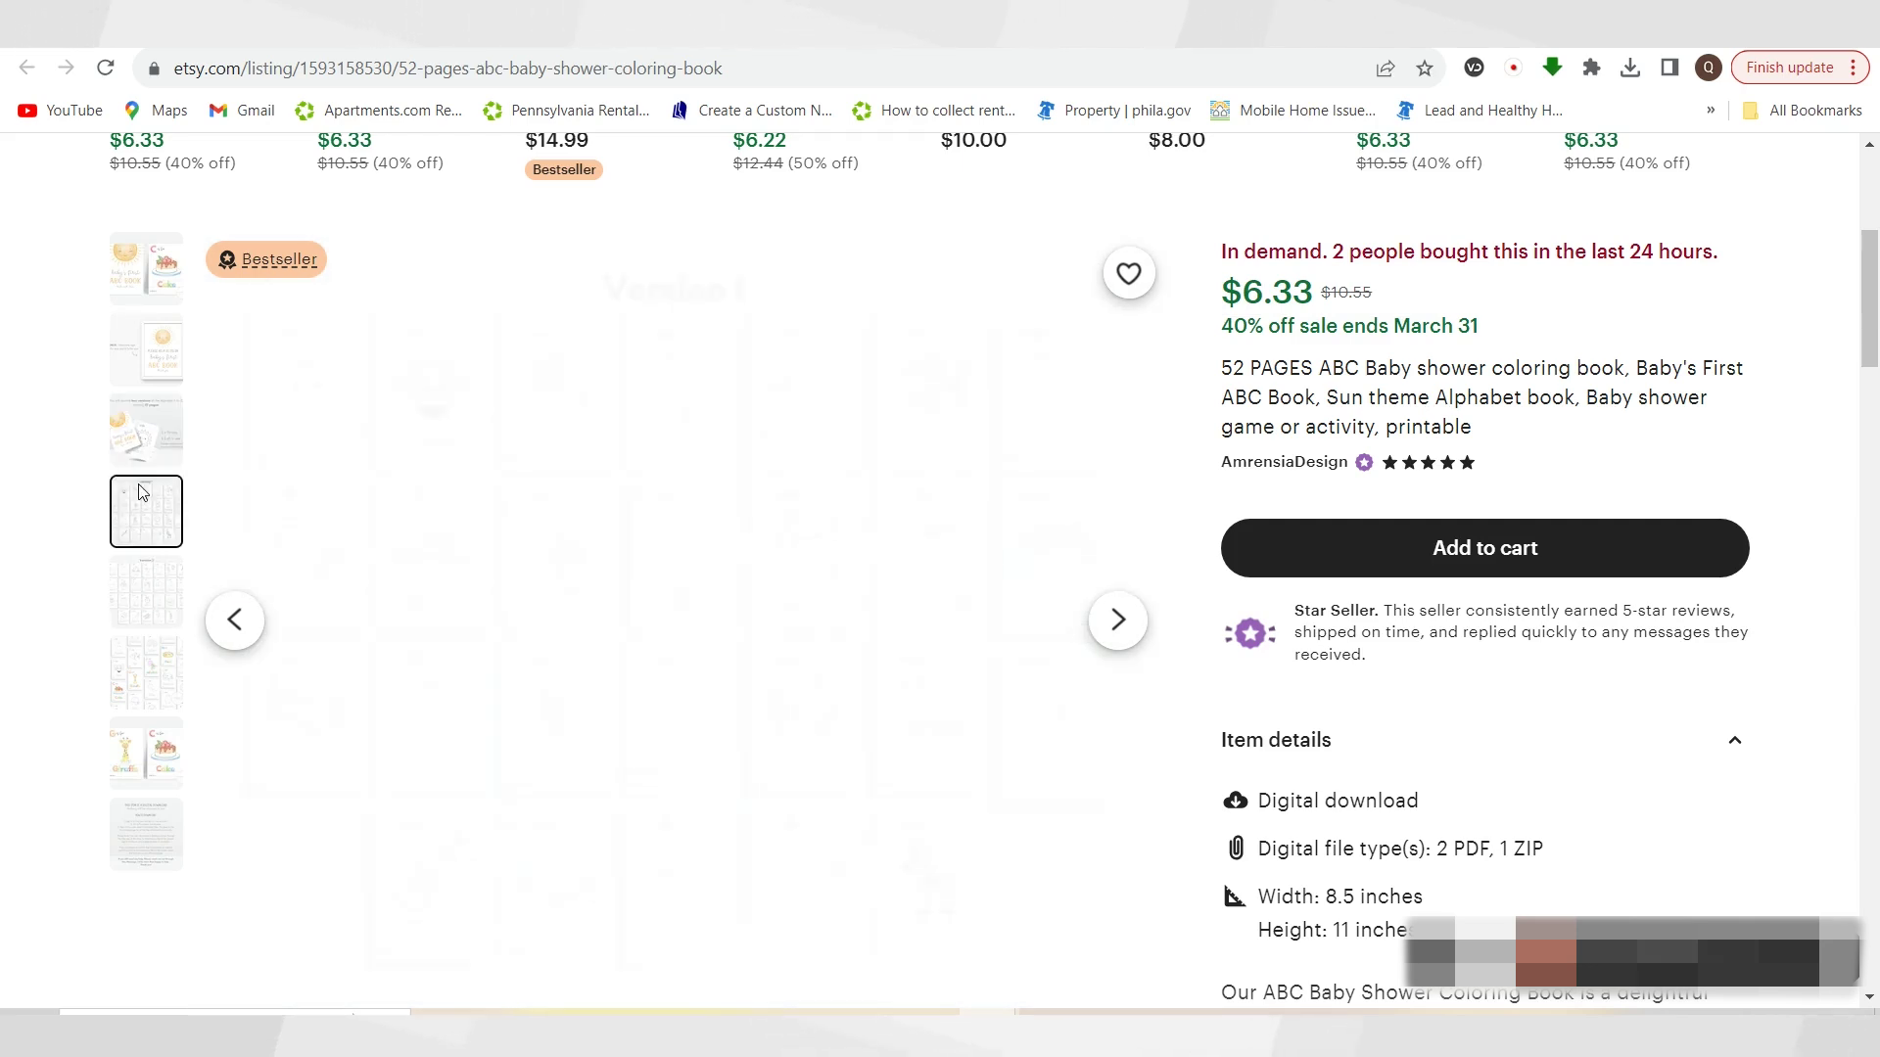
Return to the Baby's First ABC Book listing and view its I–P sample pages and its front and back cover
click(1209, 44)
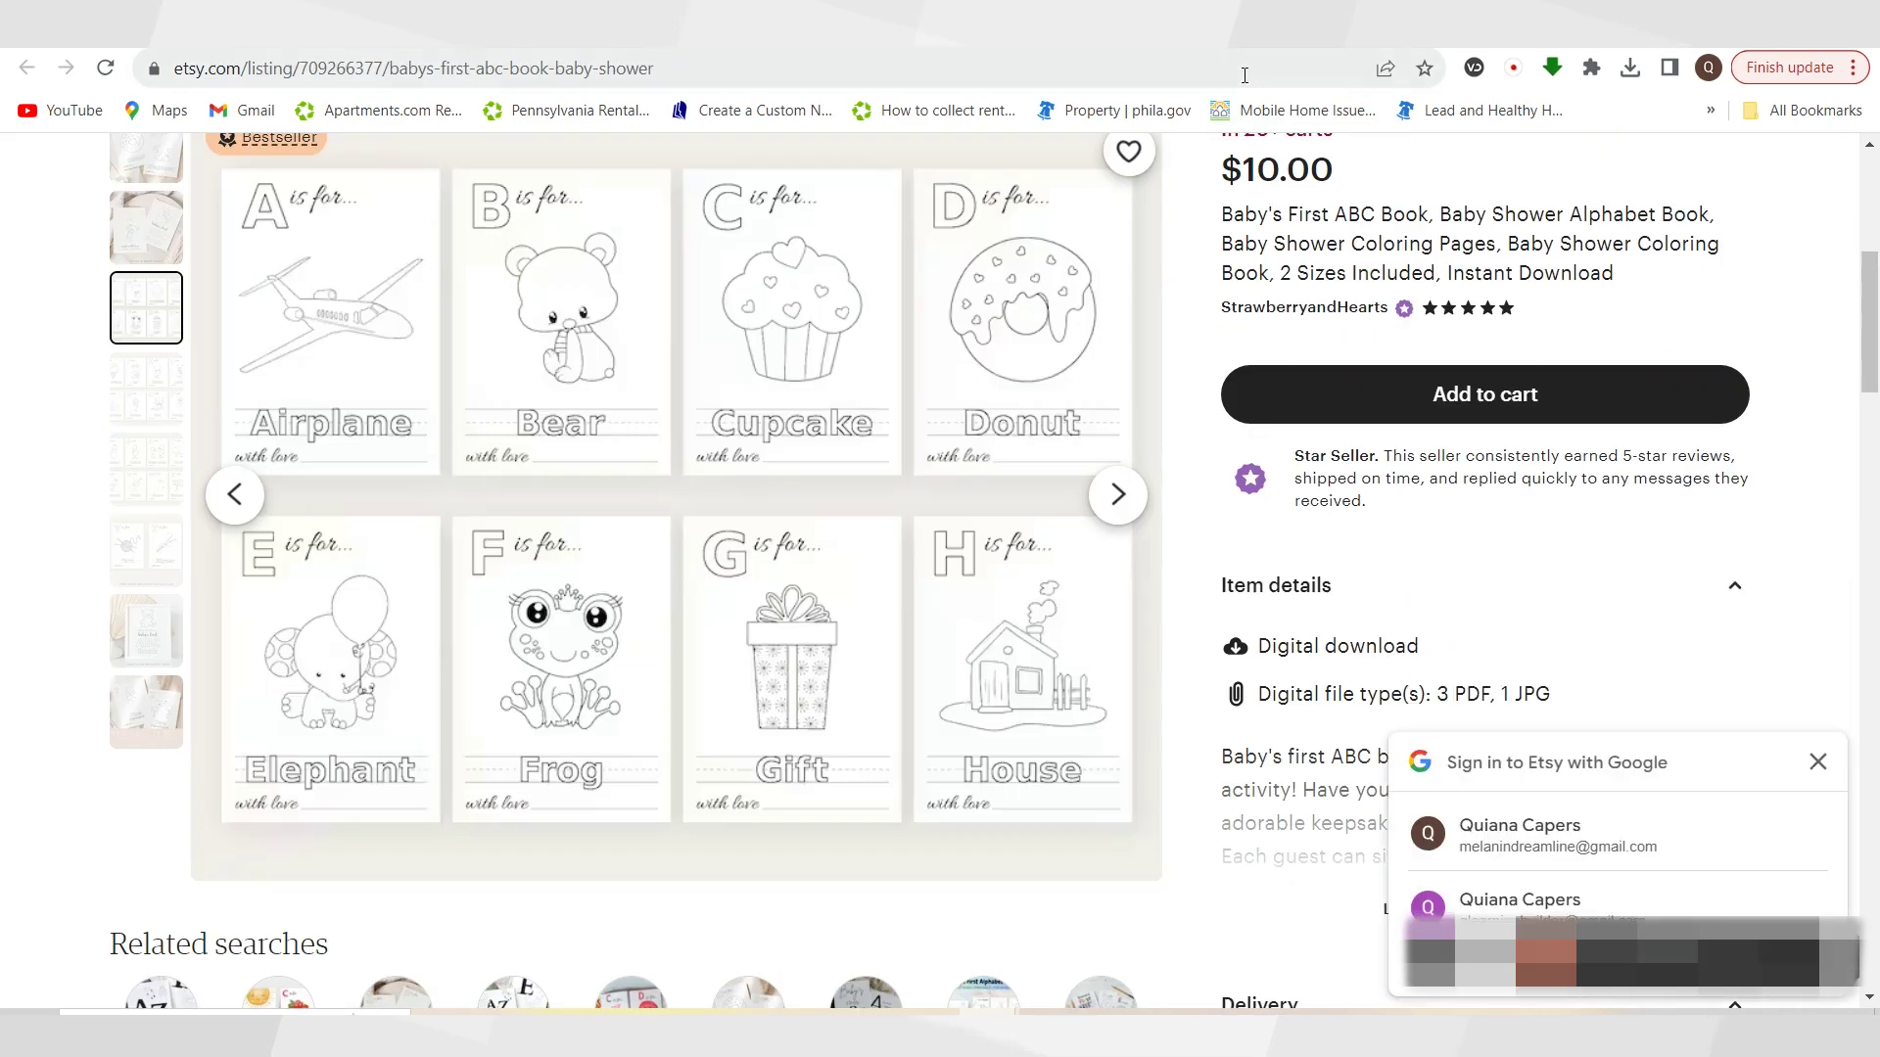
click(152, 401)
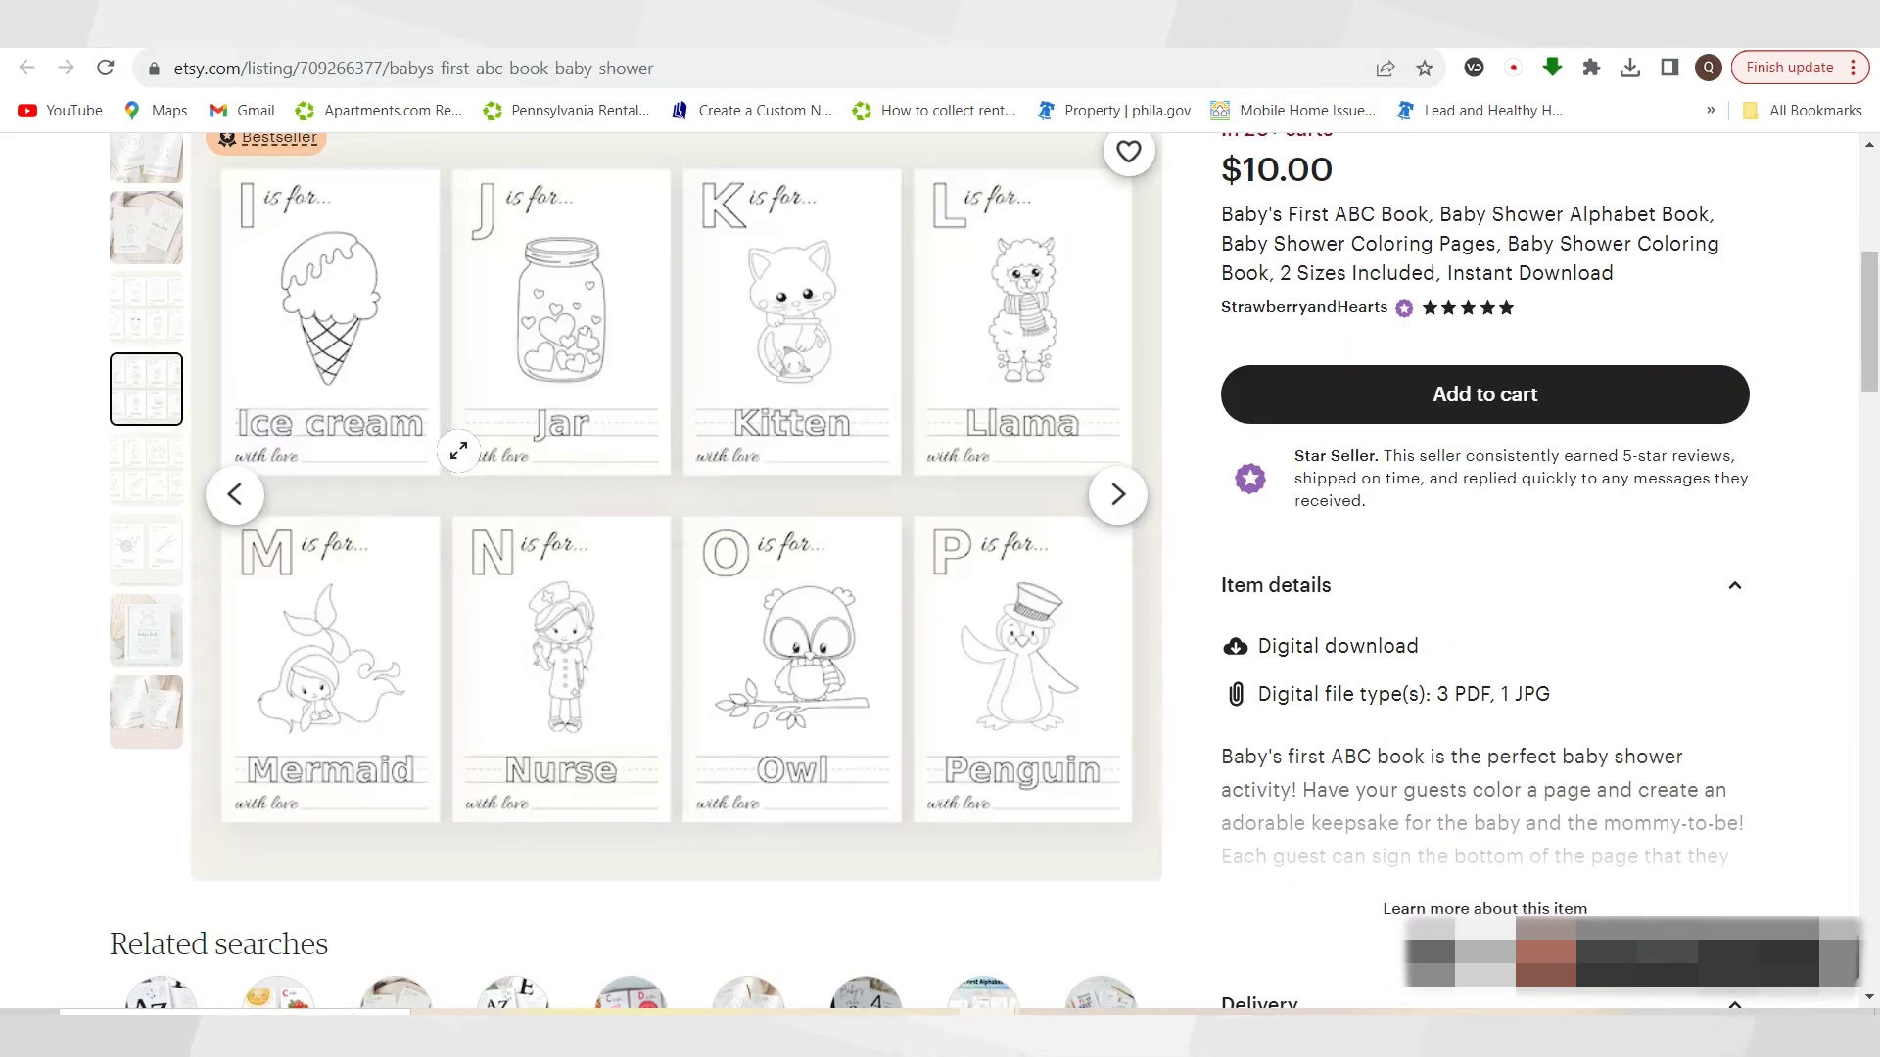
scroll(445, 451, up, 1)
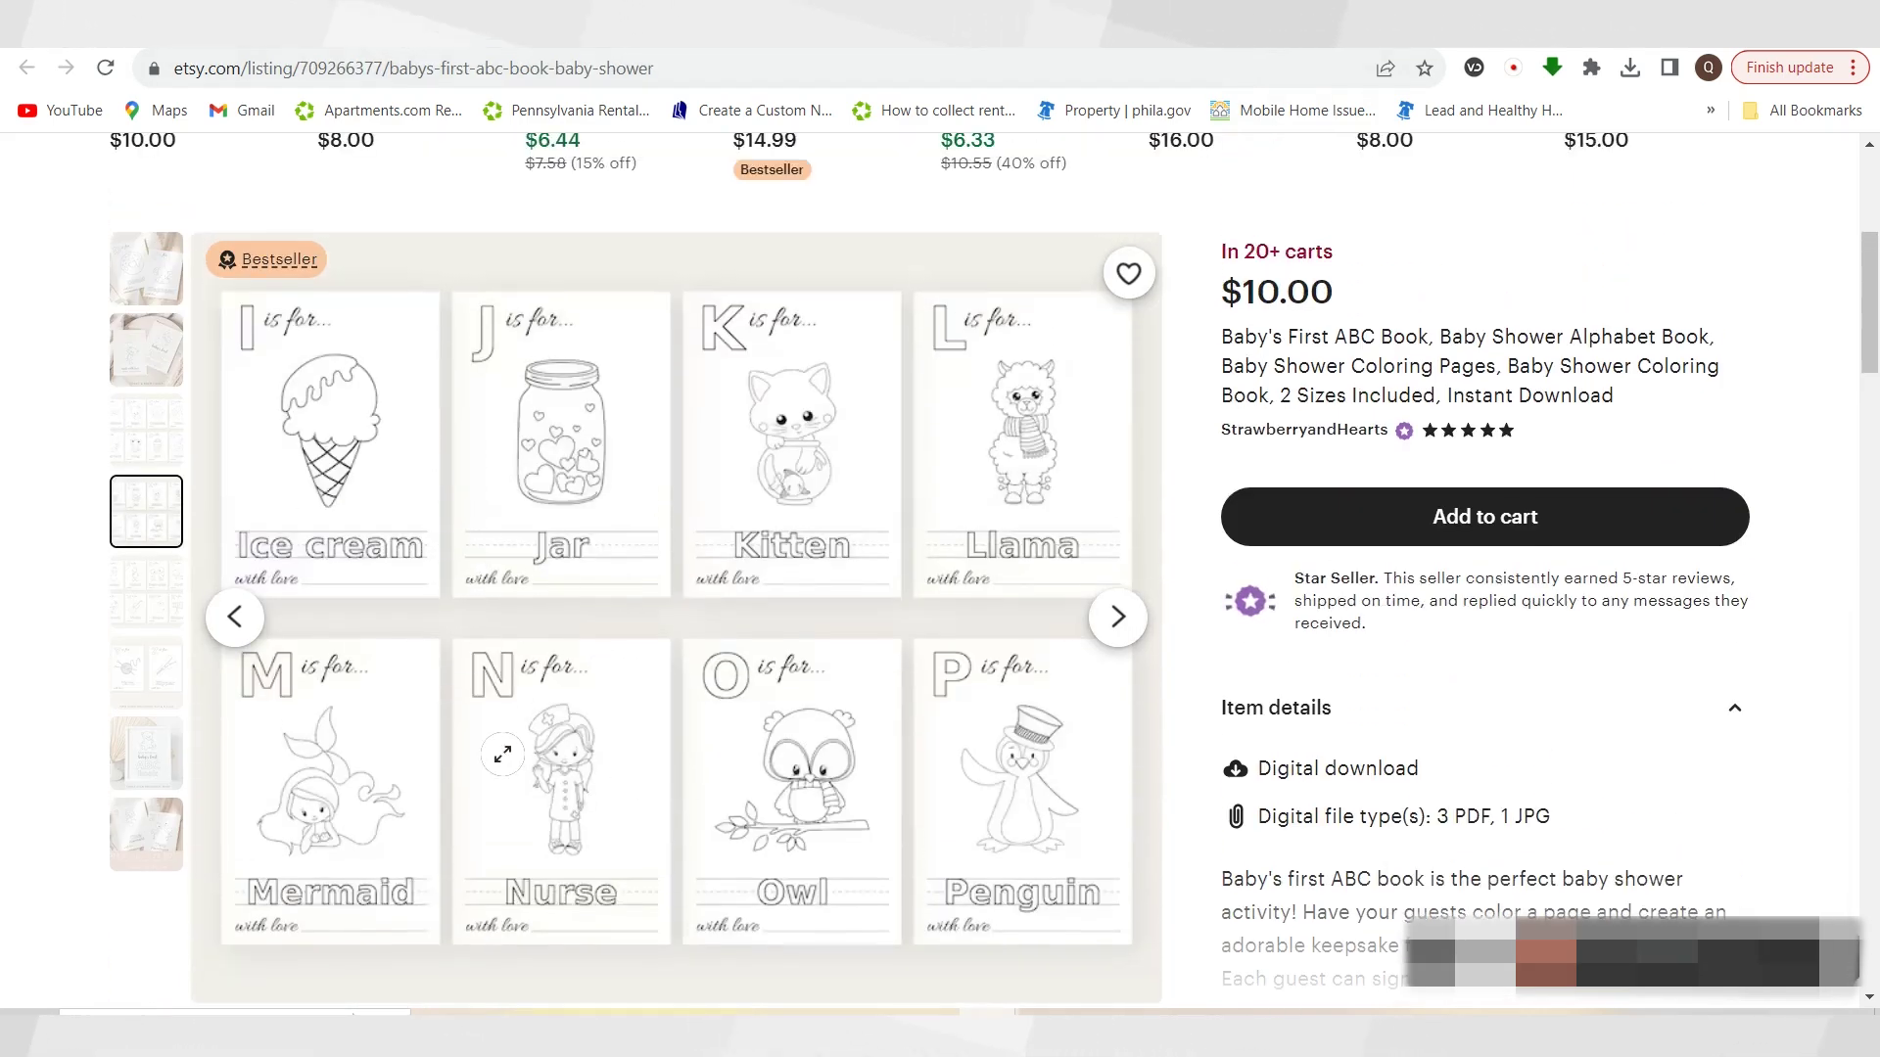
click(129, 295)
click(137, 361)
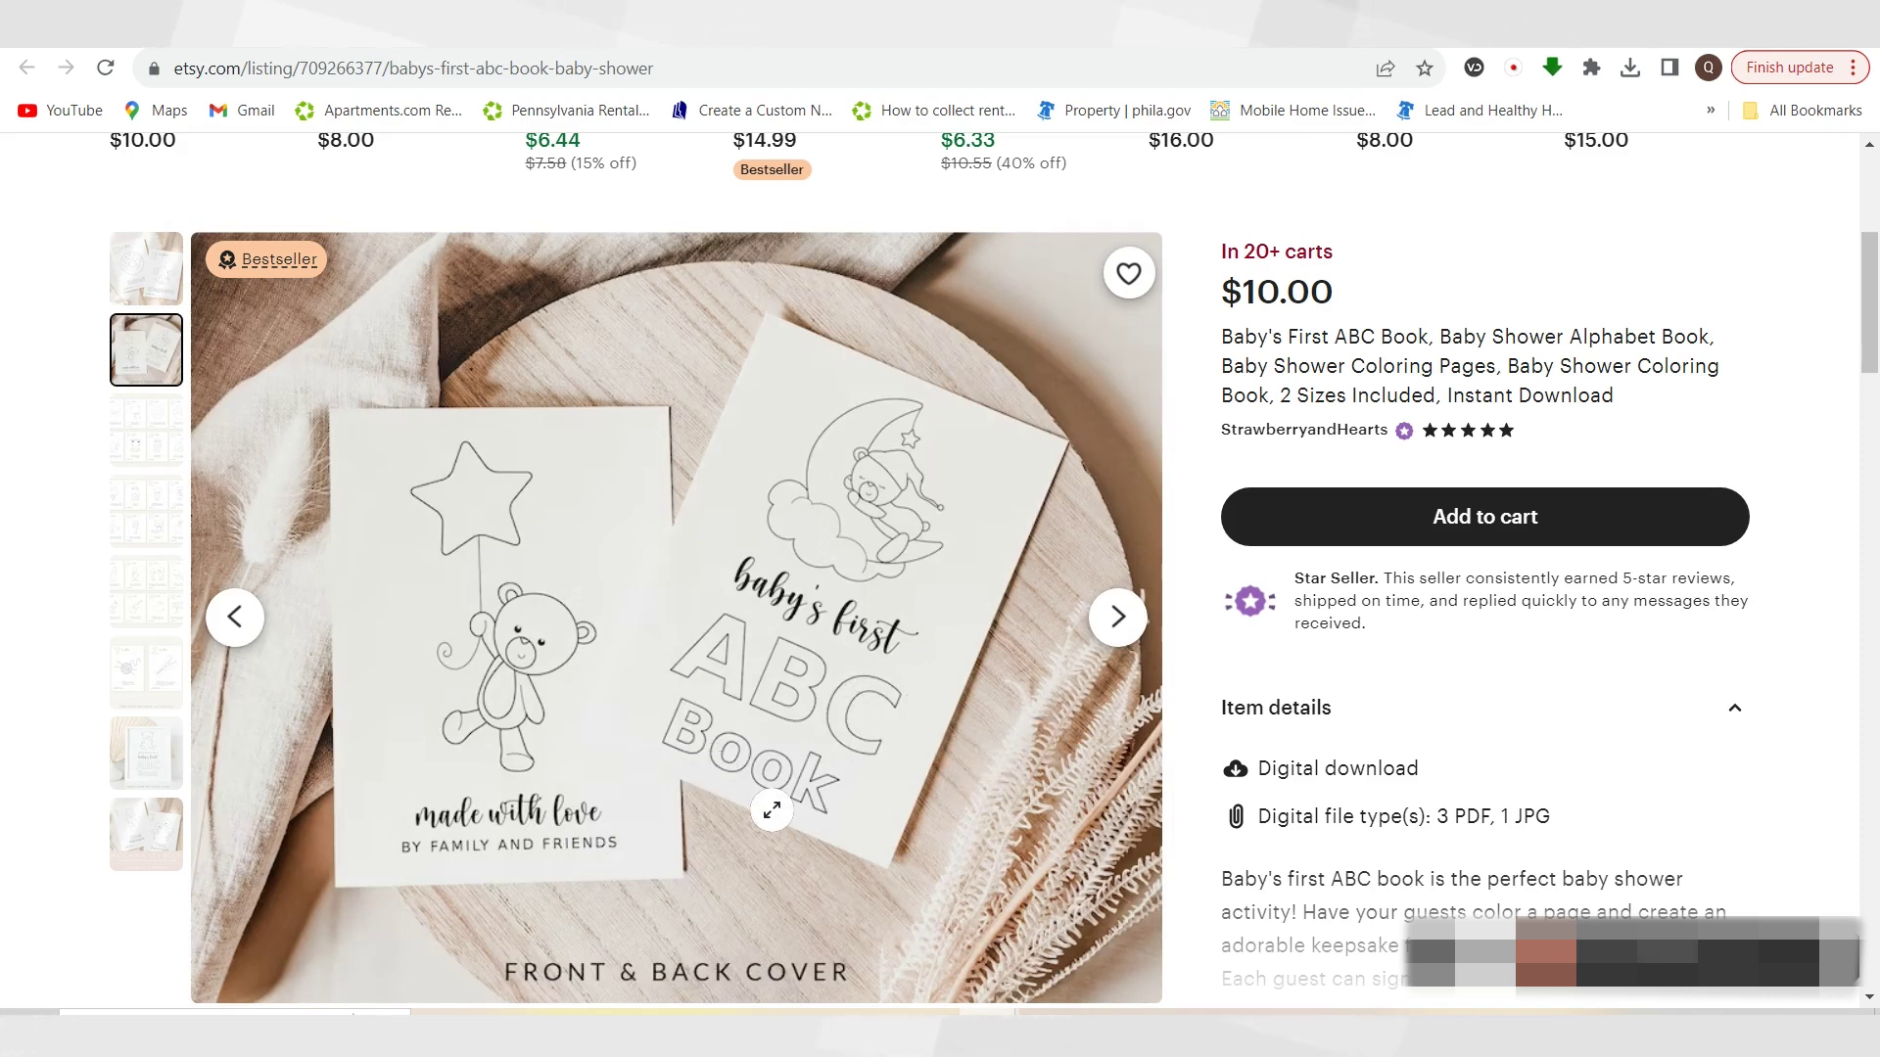
View the cover image of the 52 PAGES ABC Baby shower coloring book listing
click(1300, 46)
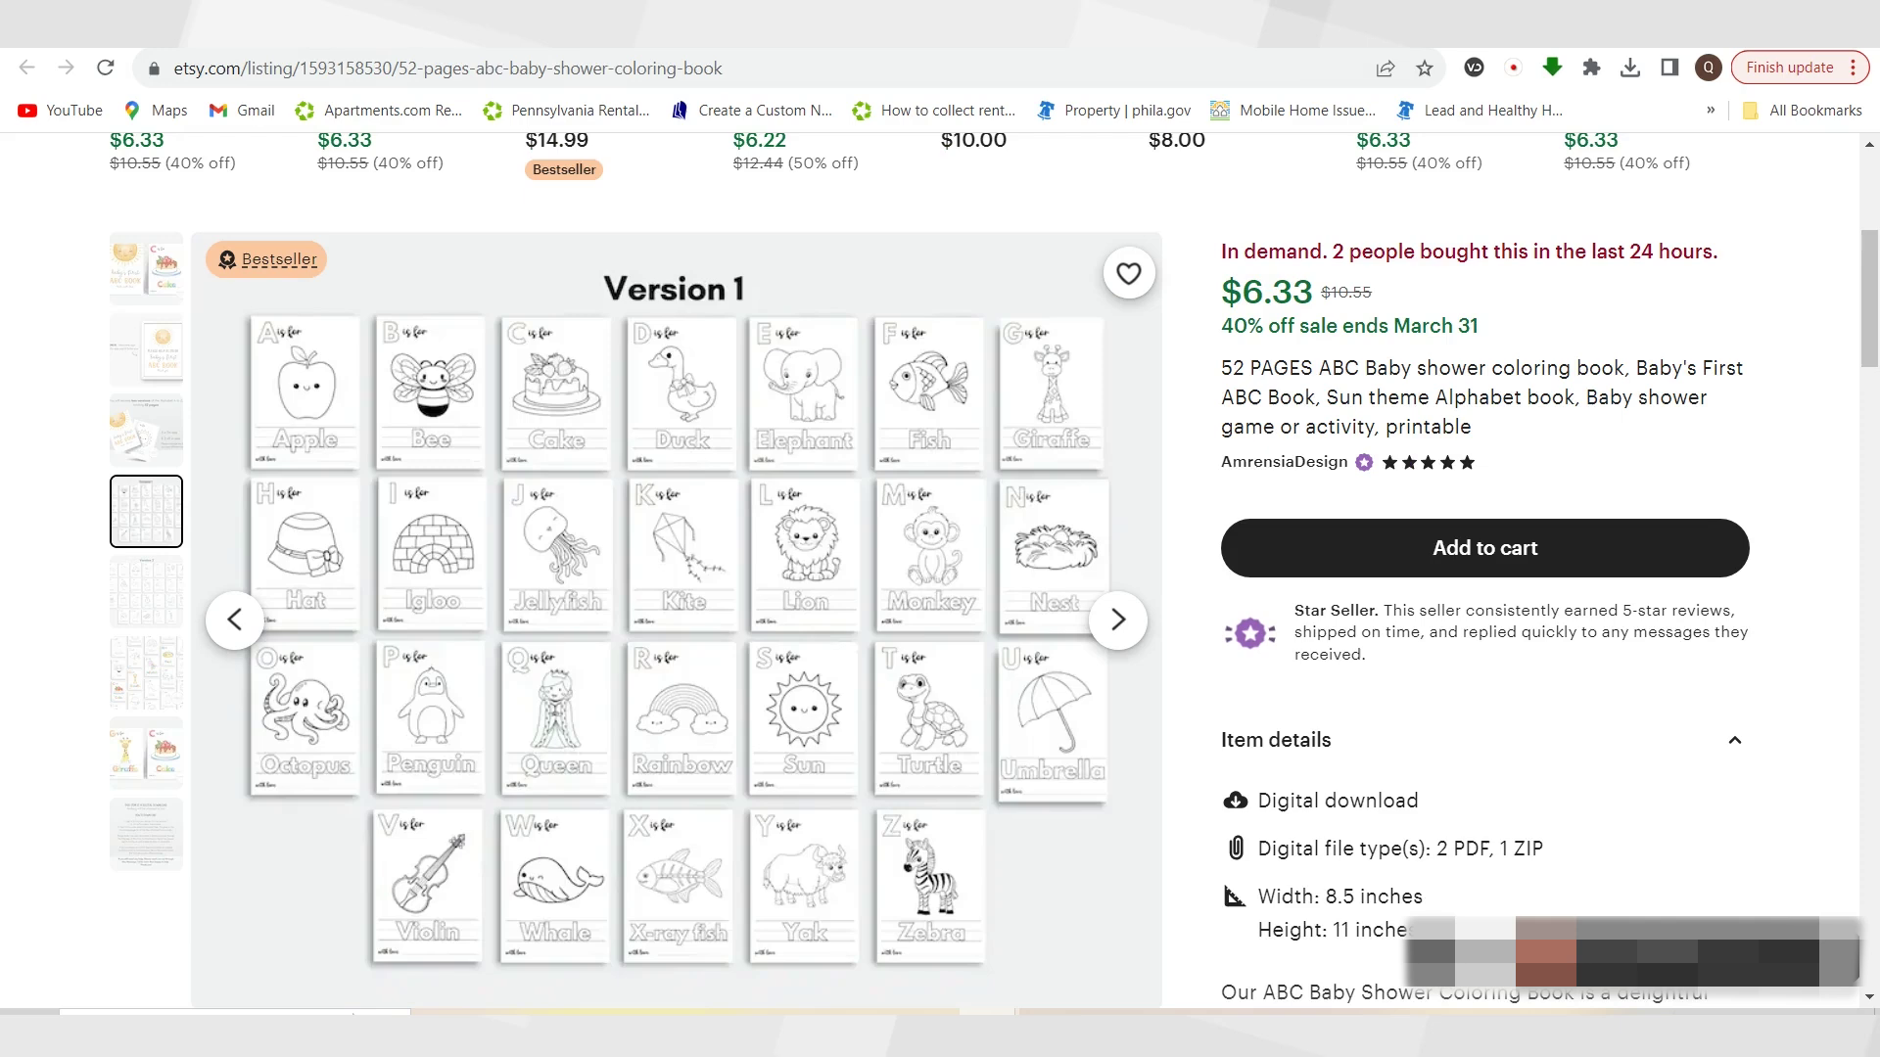
click(150, 286)
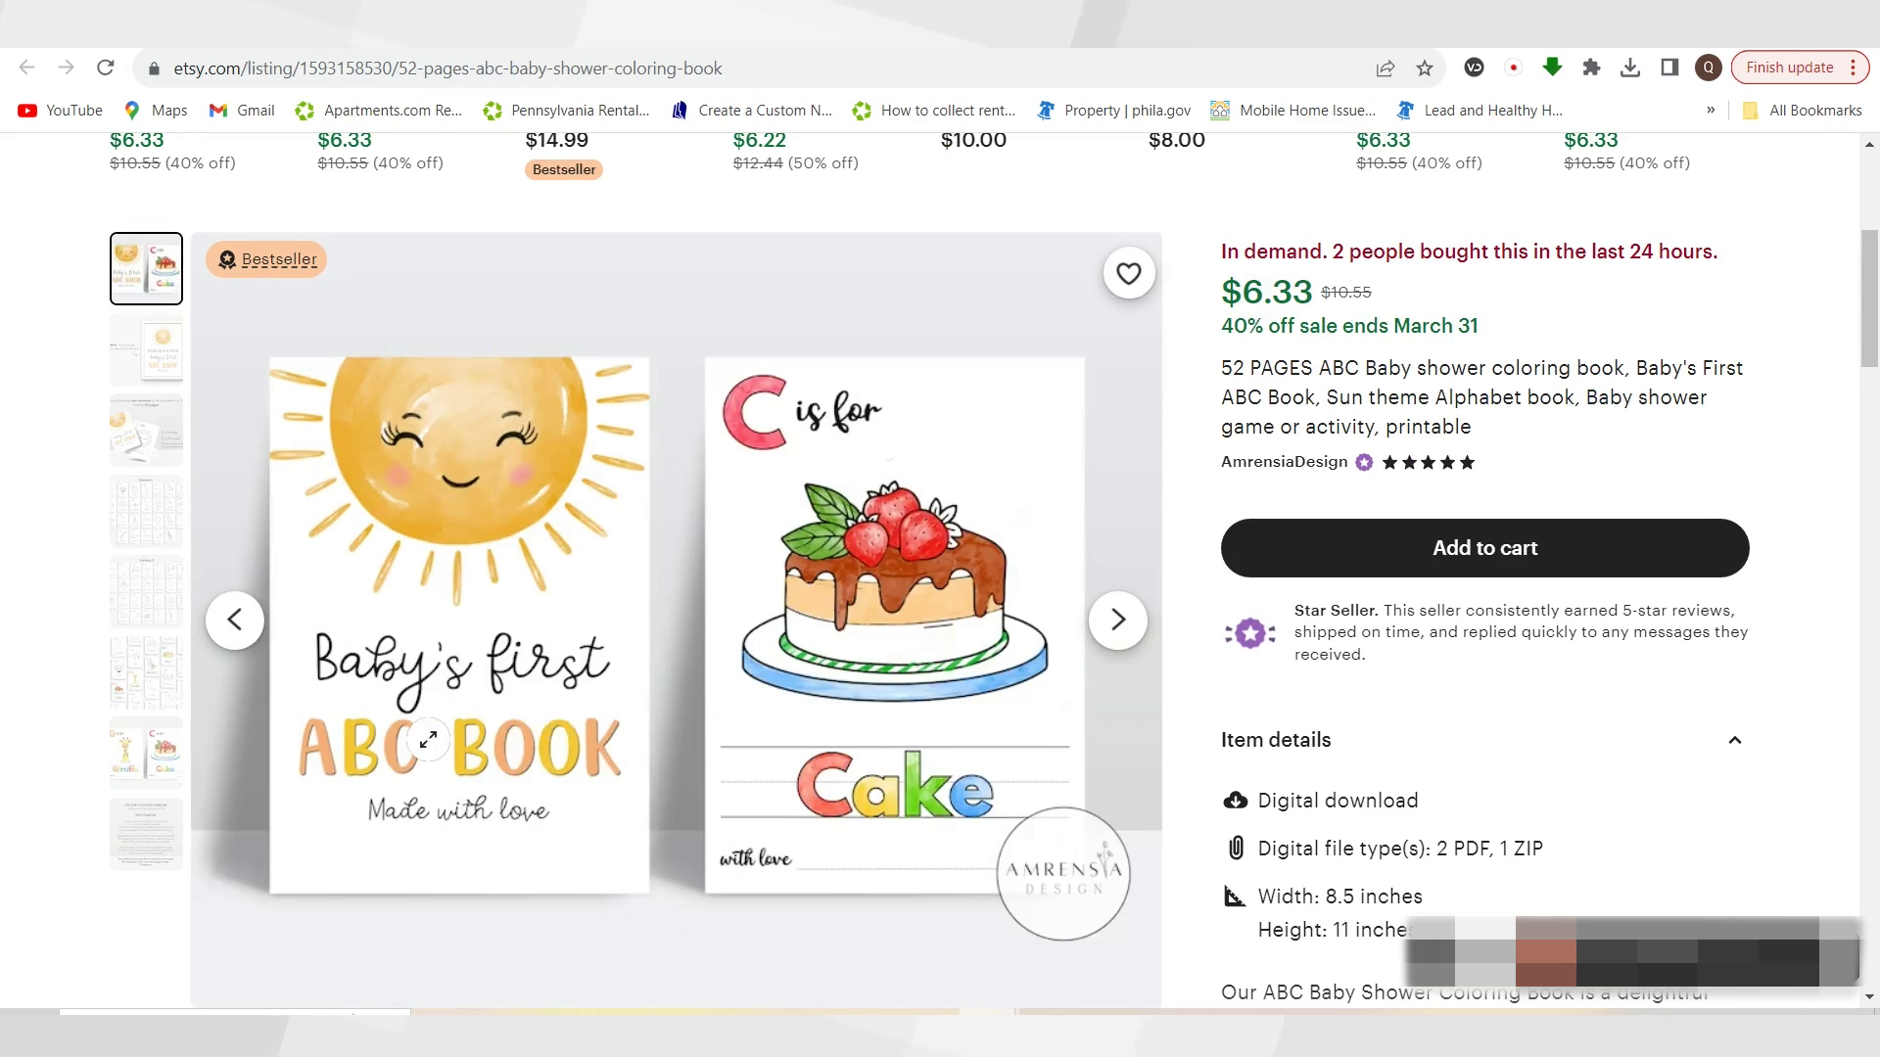
Switch to Canva and open the custom size settings for a new design
mouse_move(294, 23)
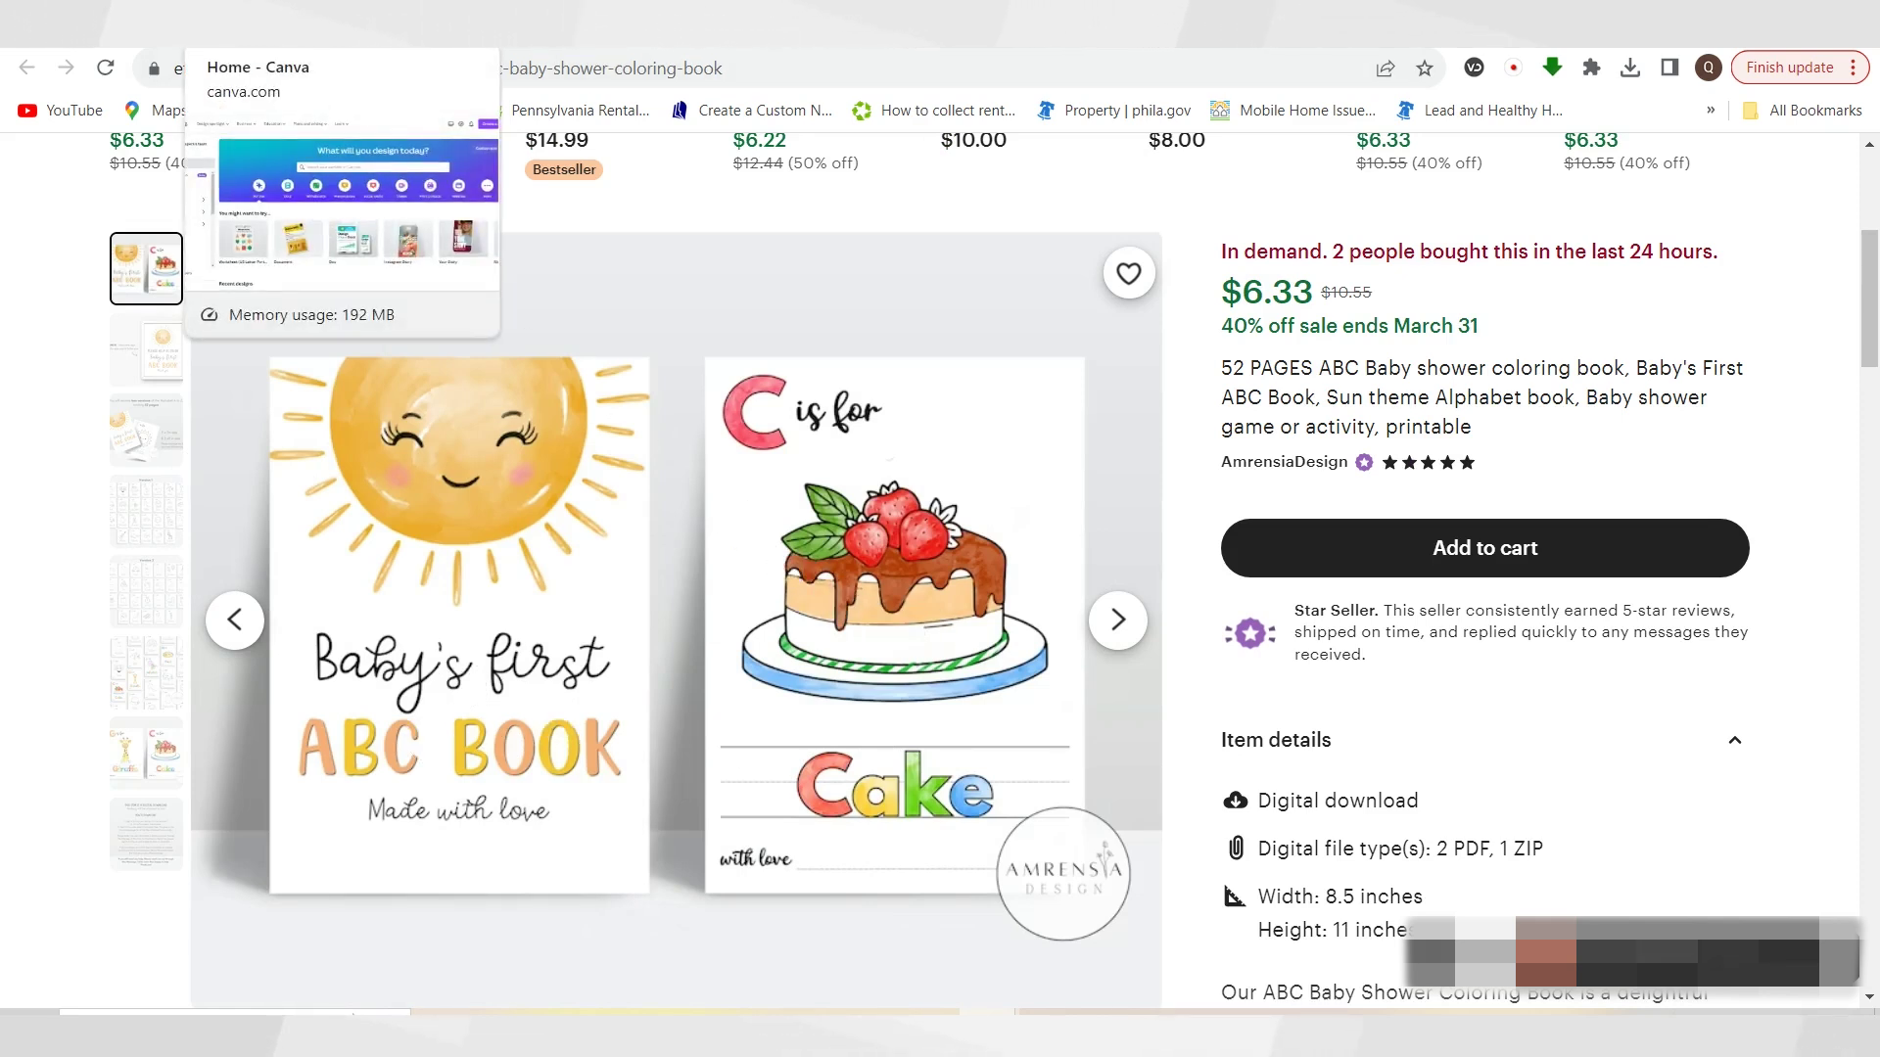
click(294, 24)
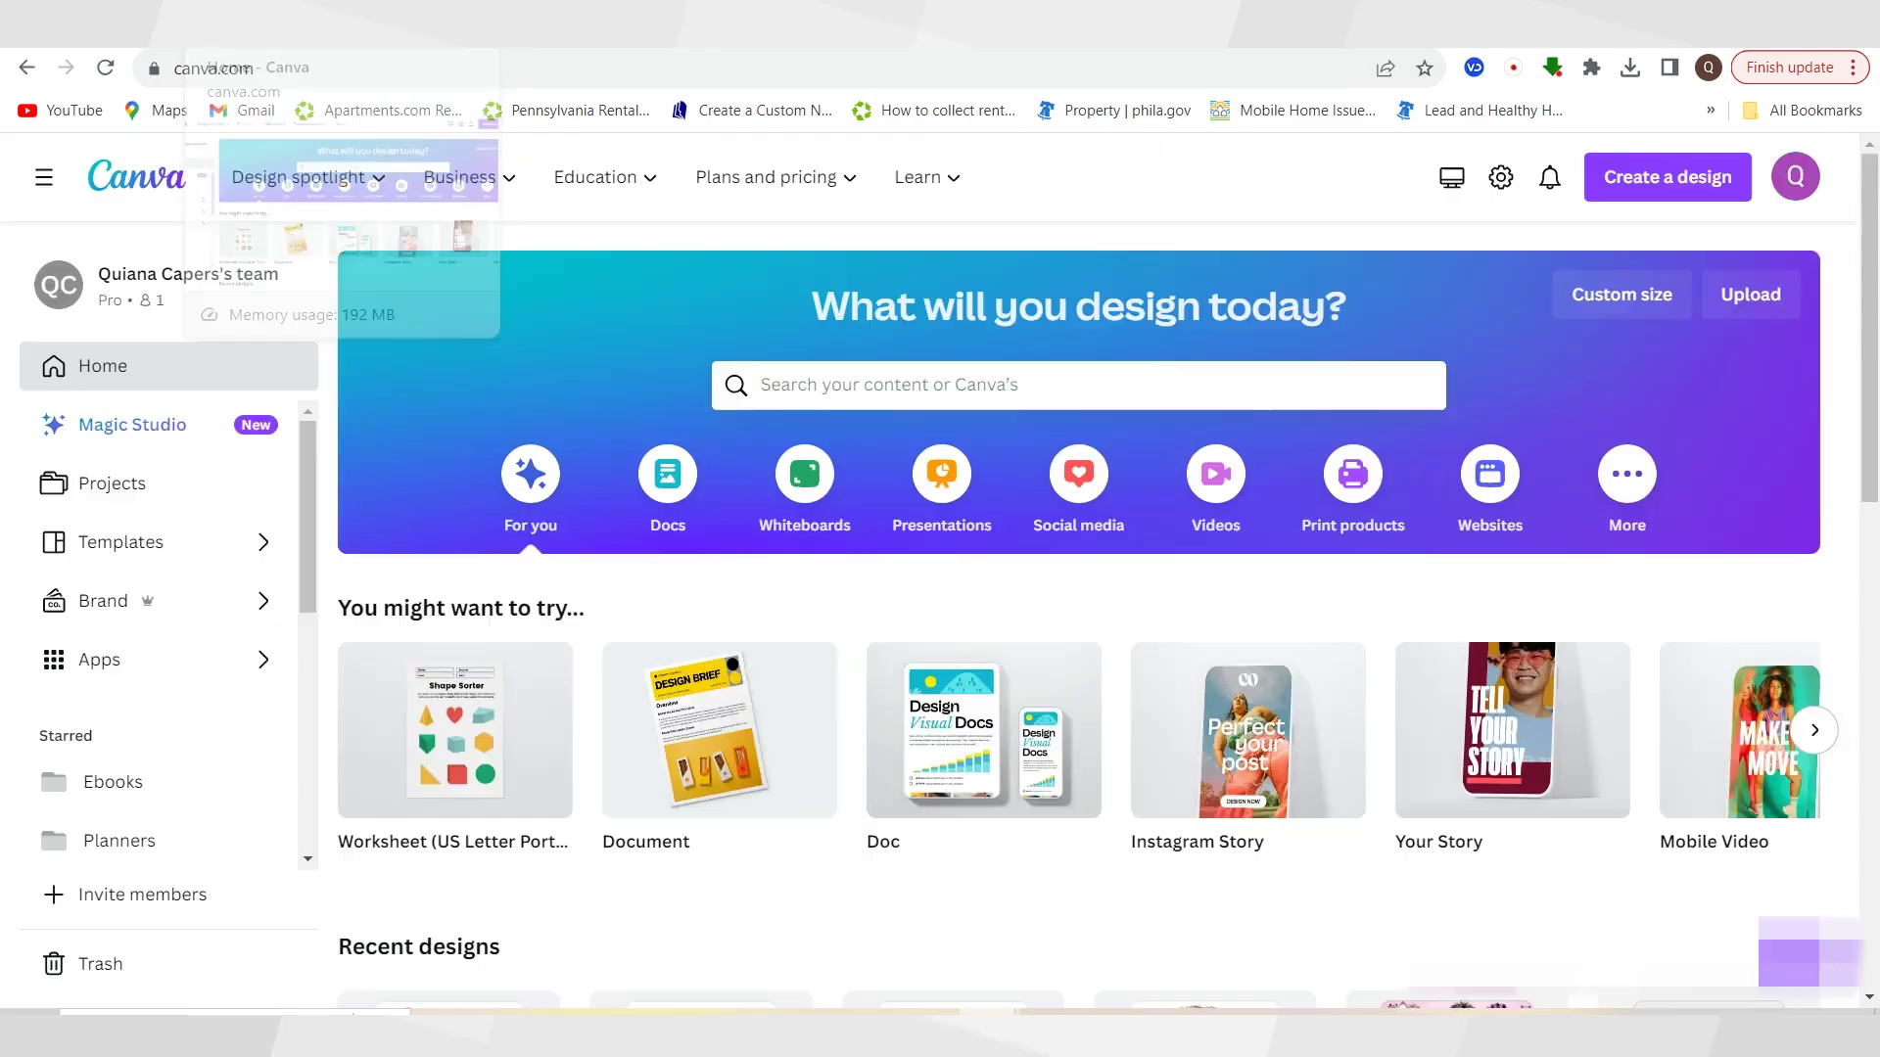
click(1611, 296)
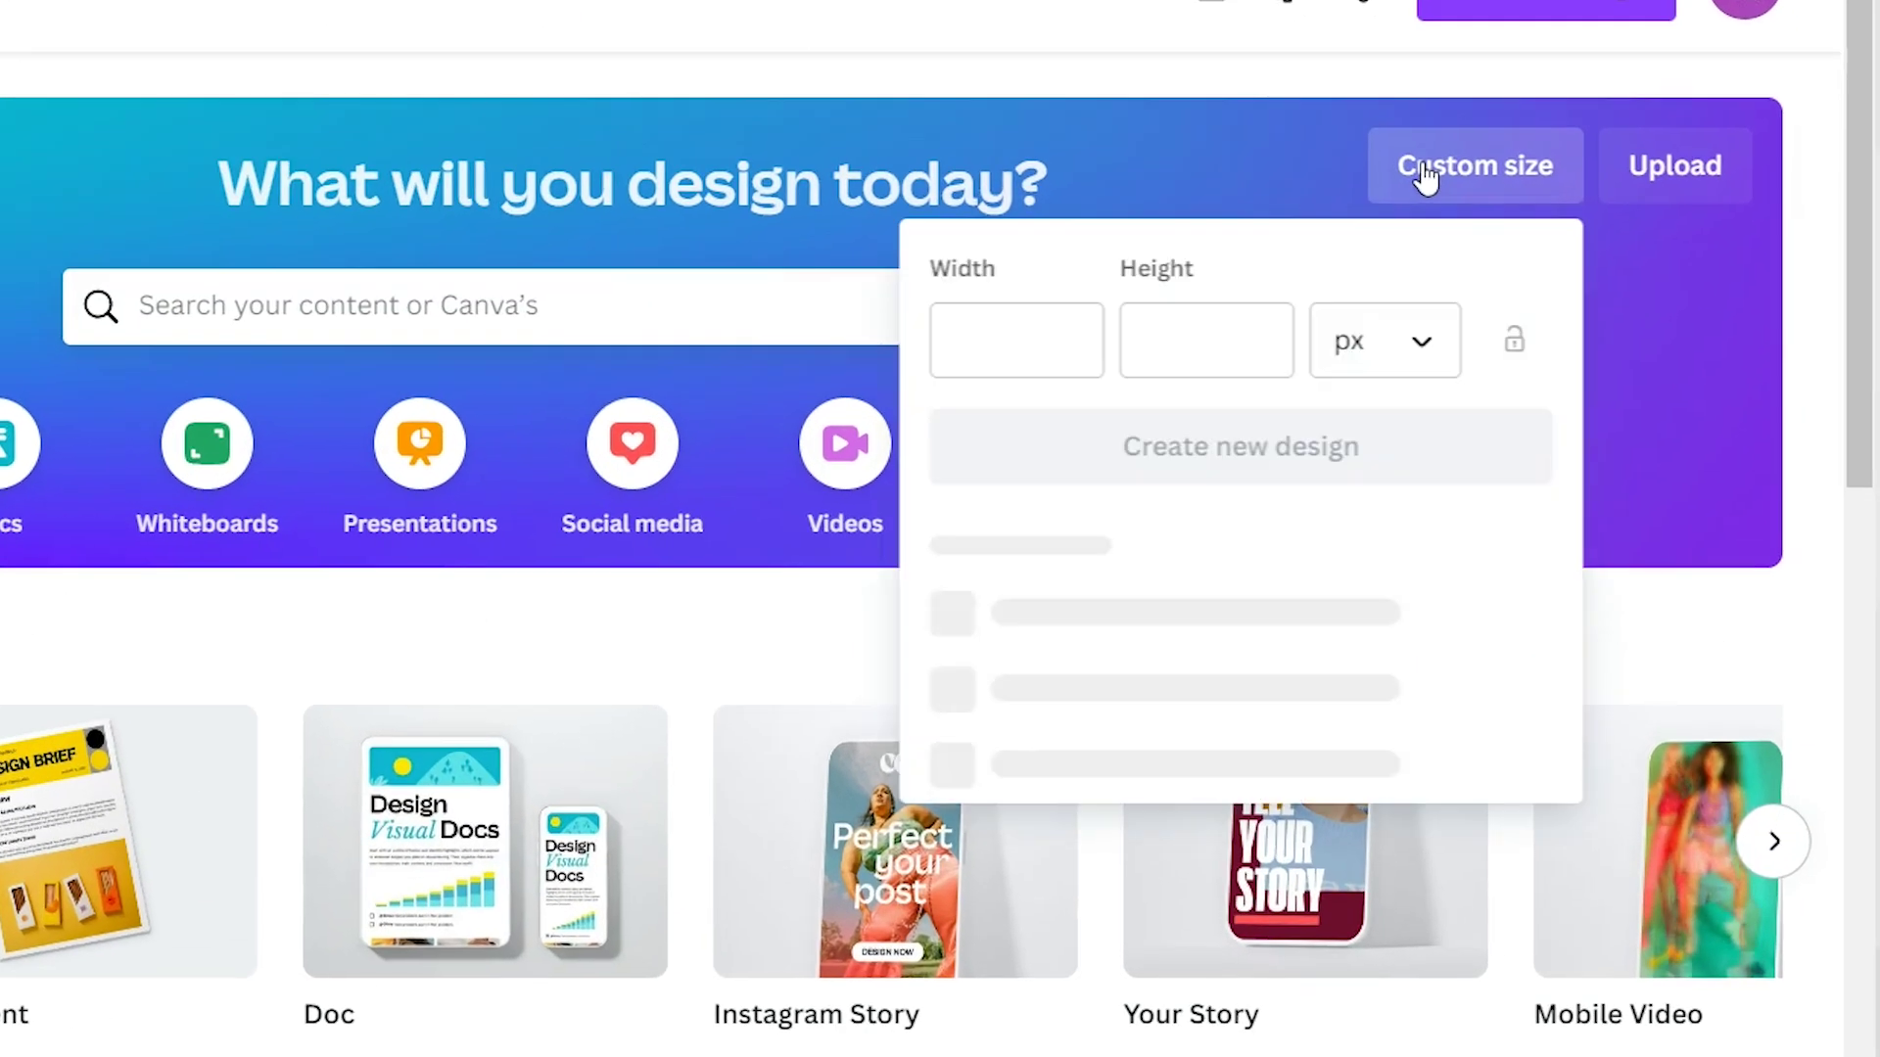
Enter a width of 8.5 and a height of 11 for the custom-size design
click(1040, 363)
text(8.5)
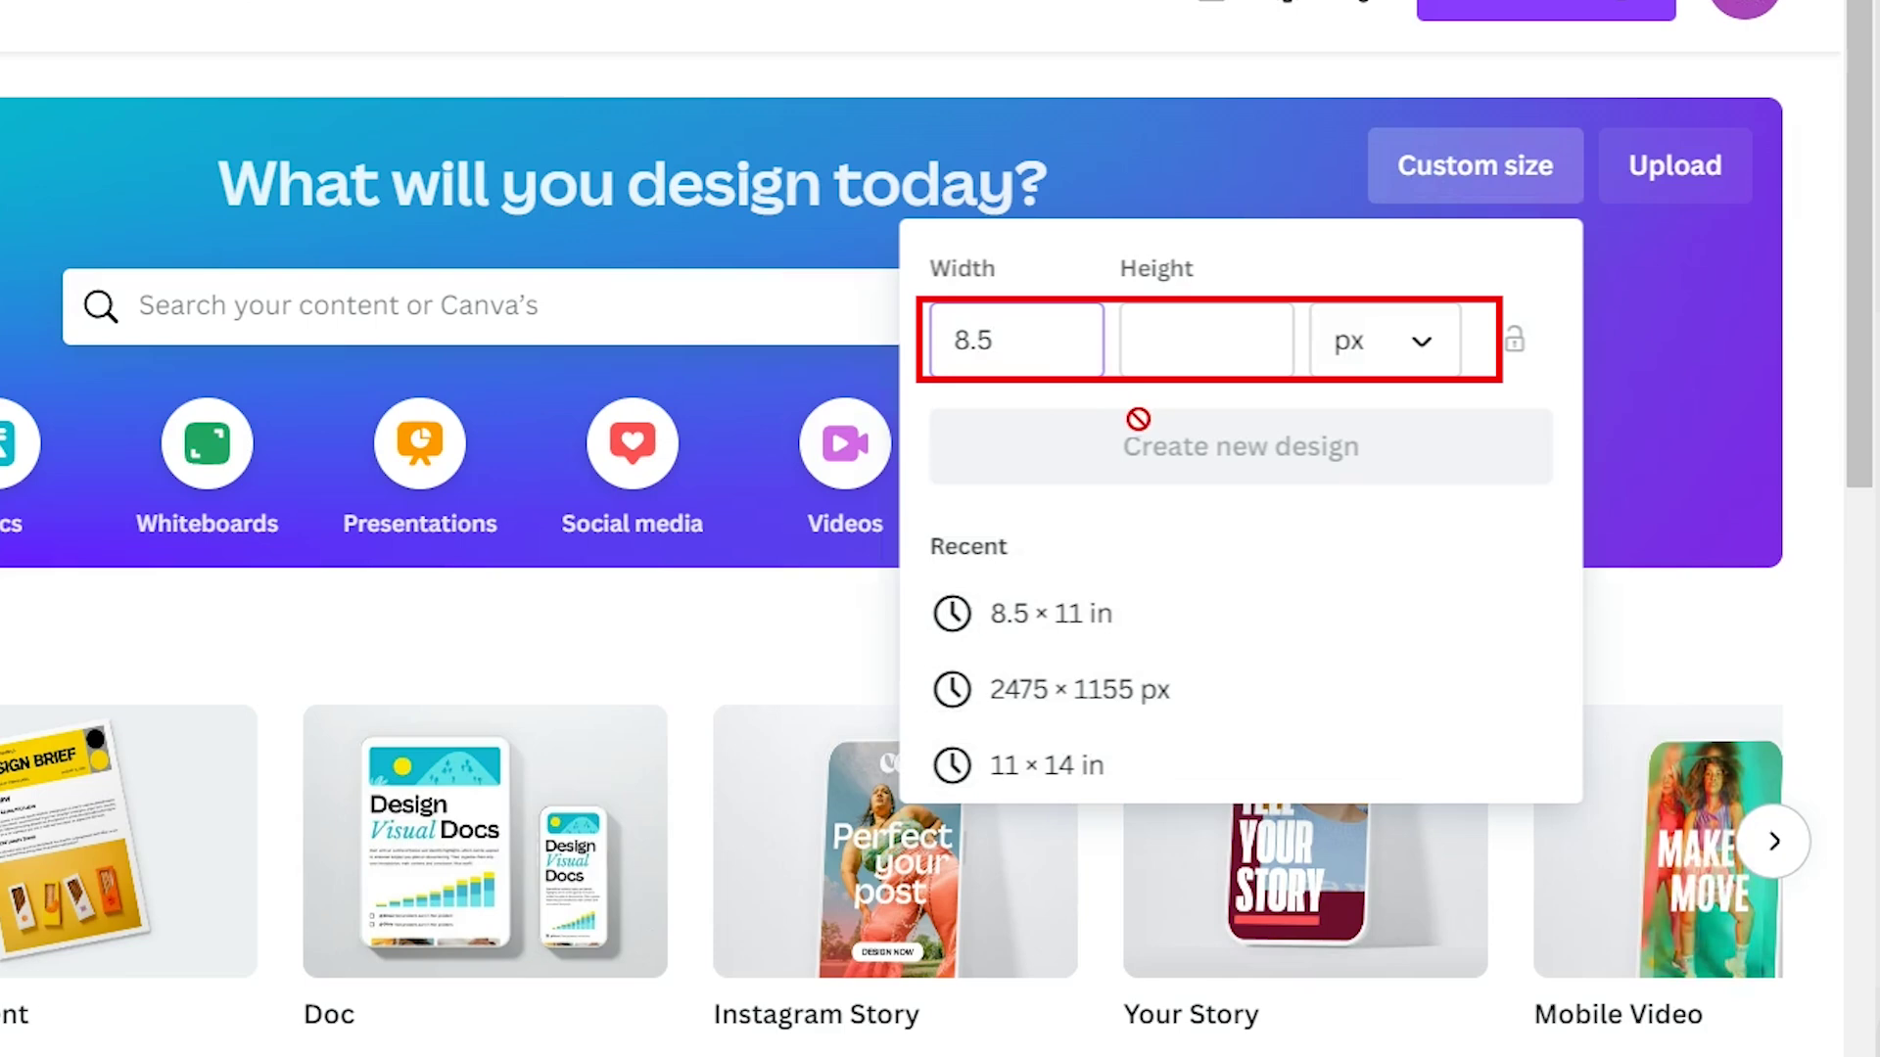
click(1168, 351)
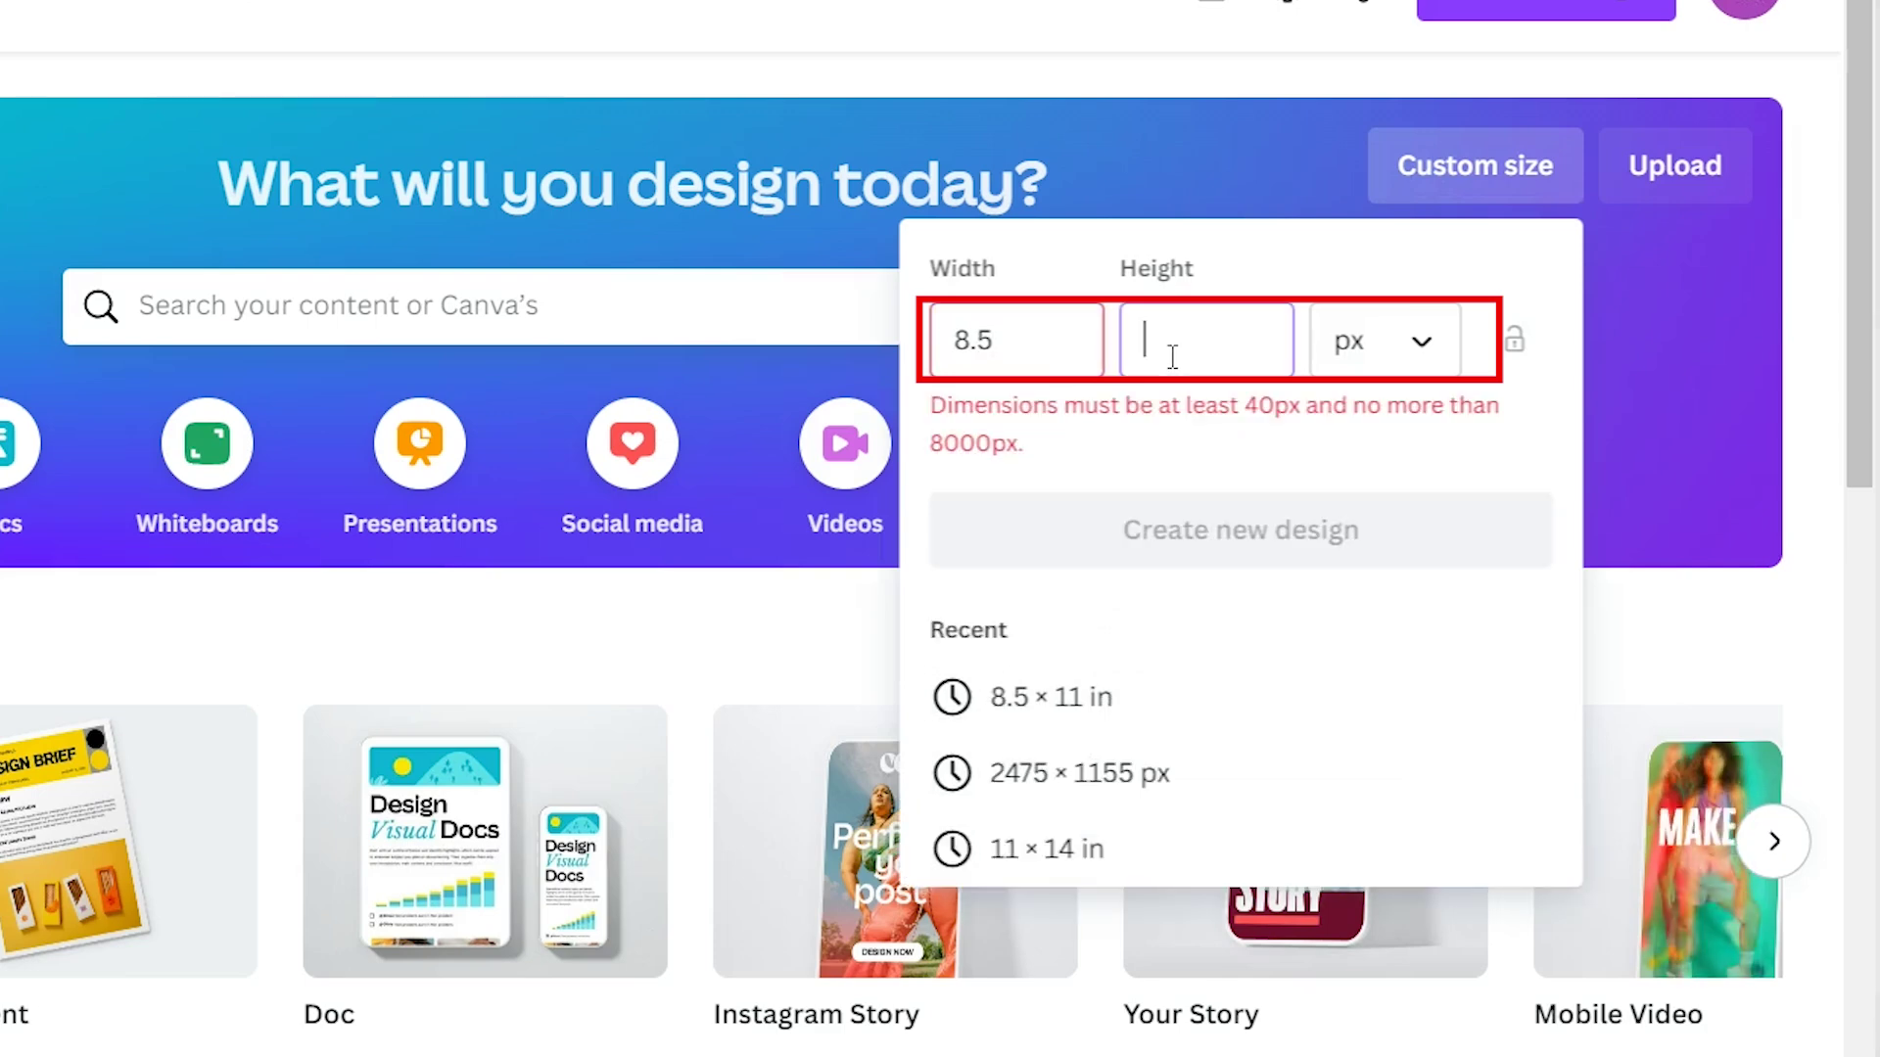
text(11)
Change the custom size unit to inches and re-enter a width of 8.5 in and a height of 11 in
click(1368, 363)
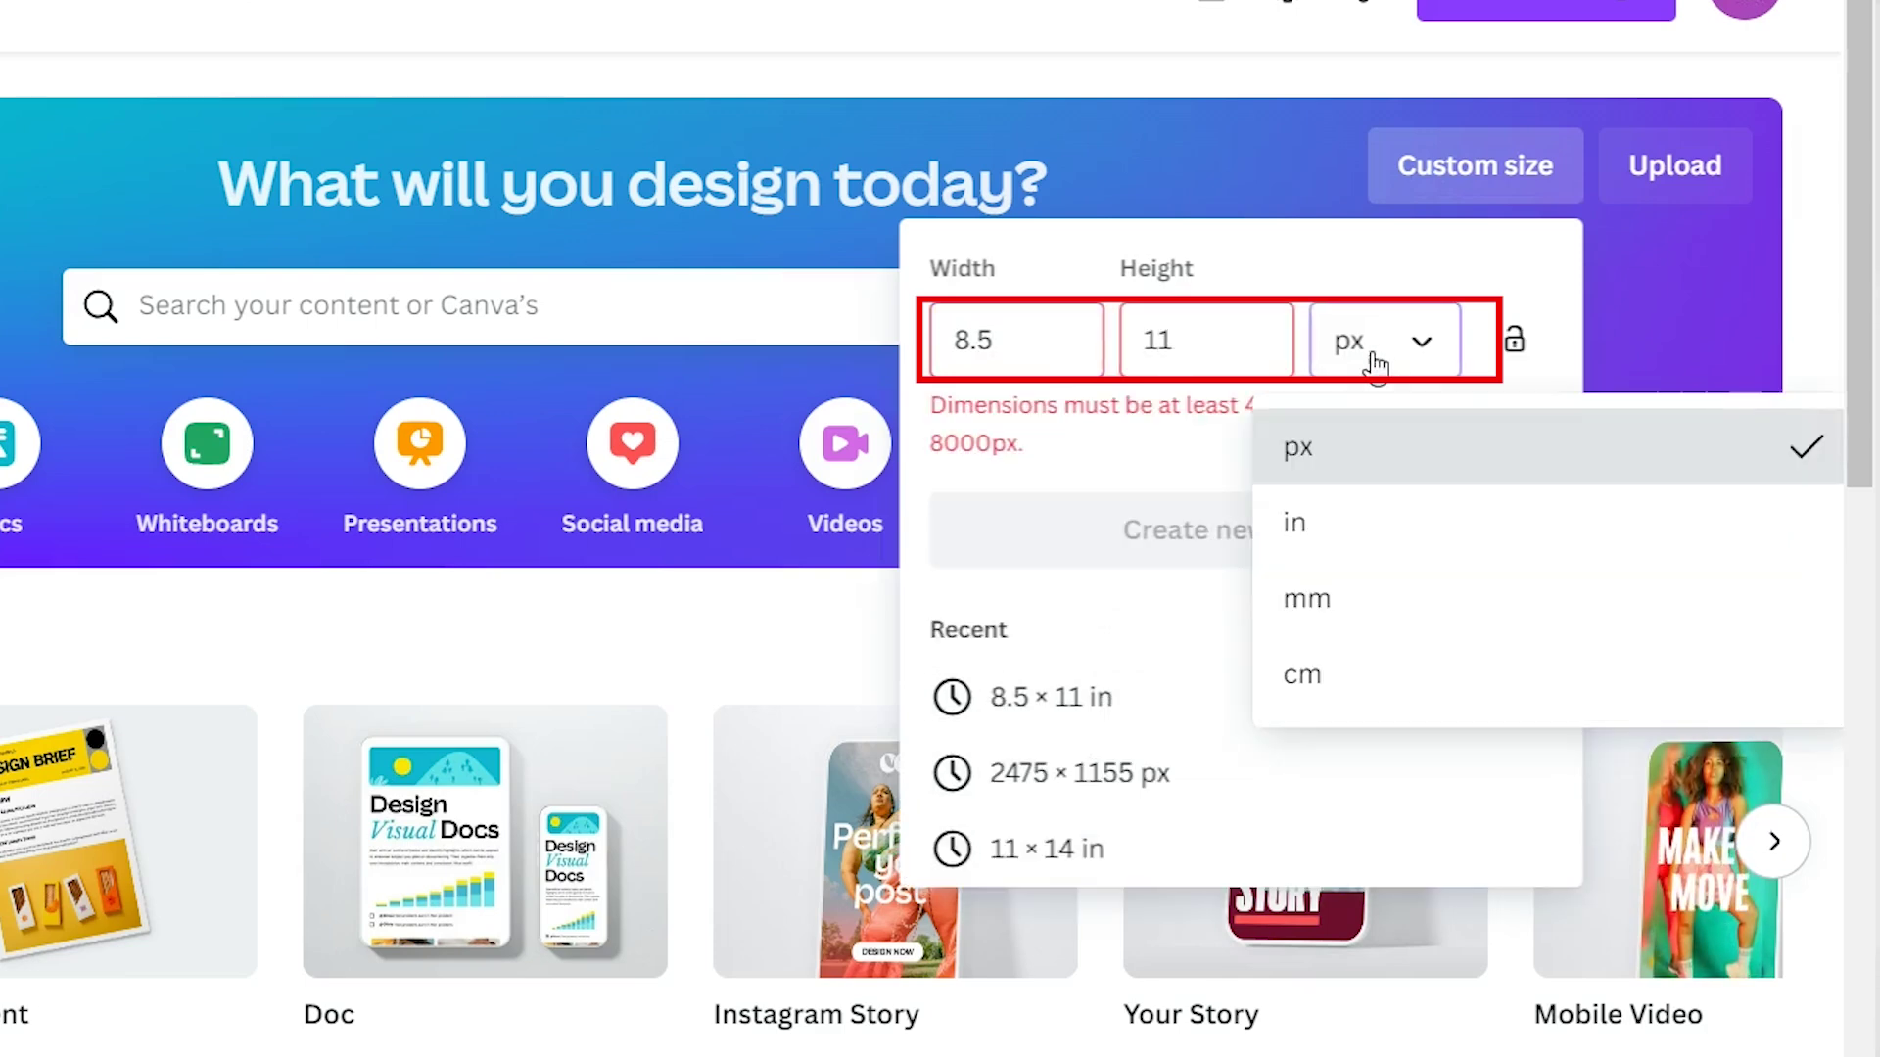
click(1351, 524)
key(BackSpace)
key(BackSpace)
key(BackSpace)
key(BackSpace)
key(BackSpace)
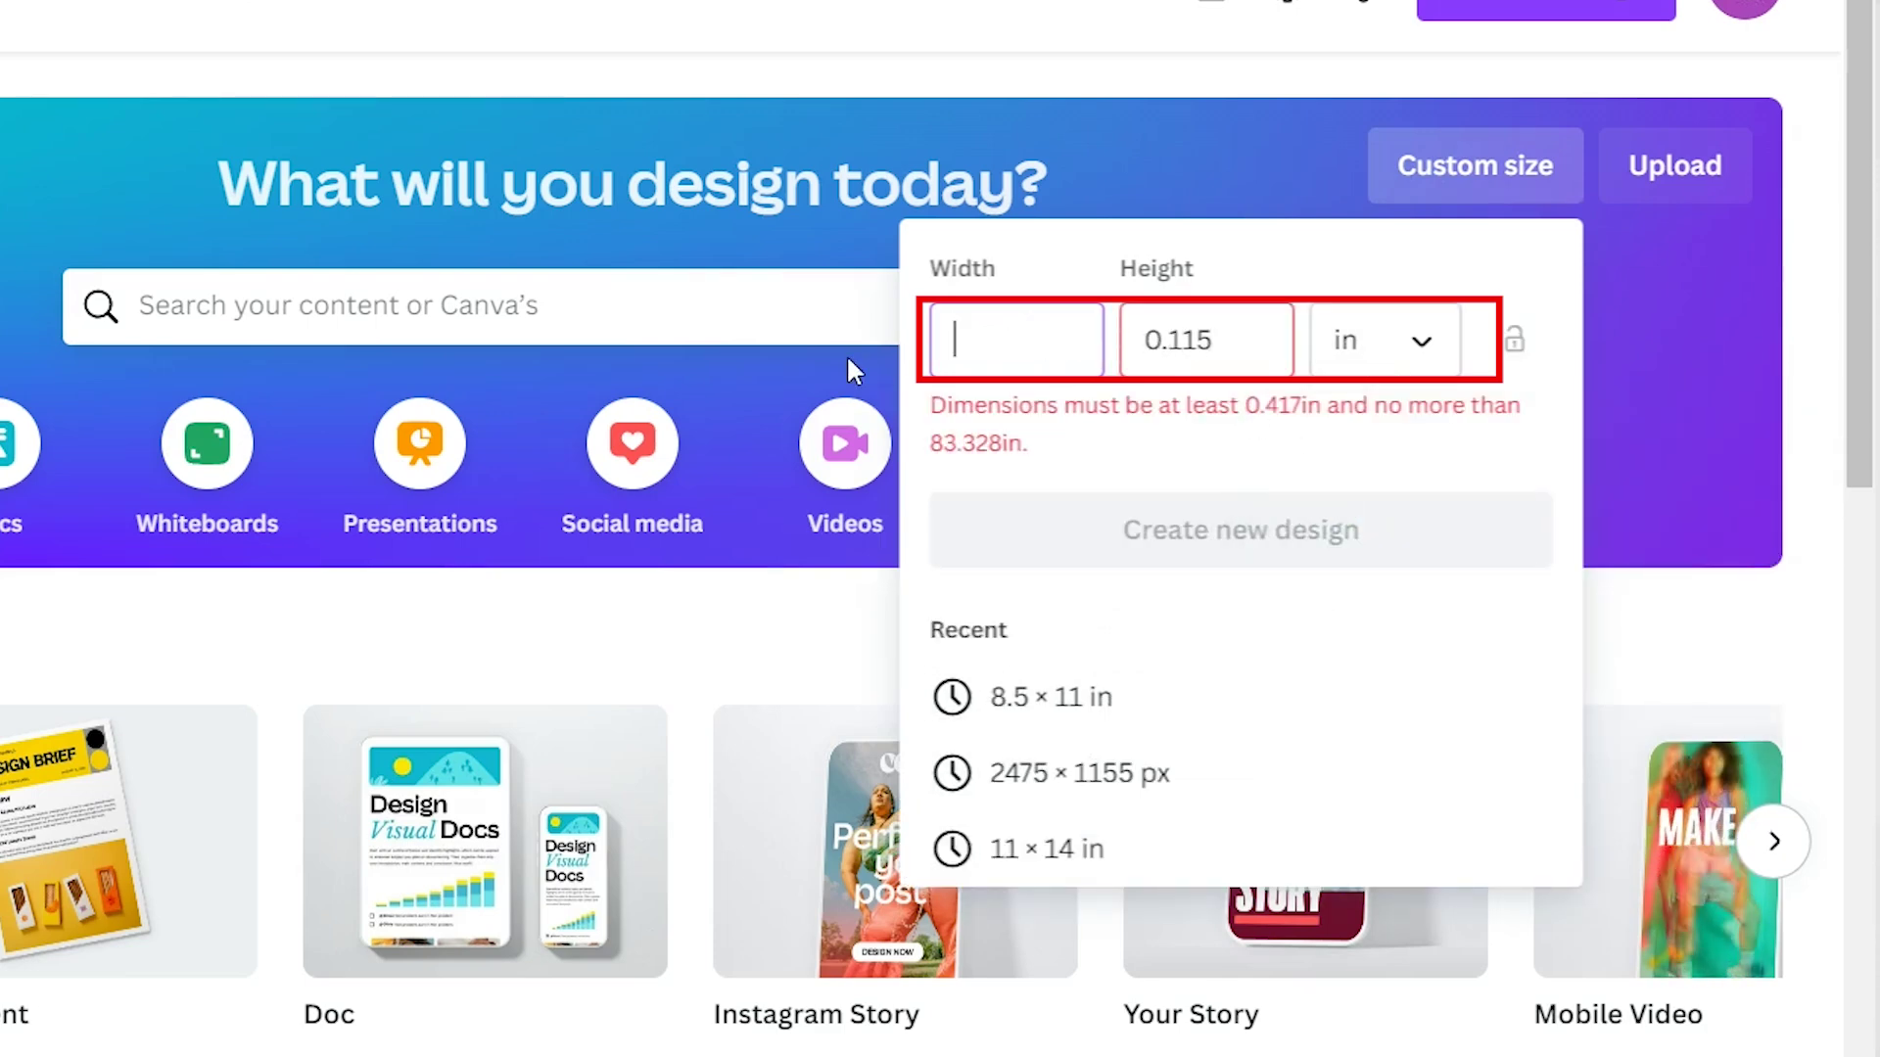
text(8.5)
click(1265, 338)
drag(1265, 338, 1097, 343)
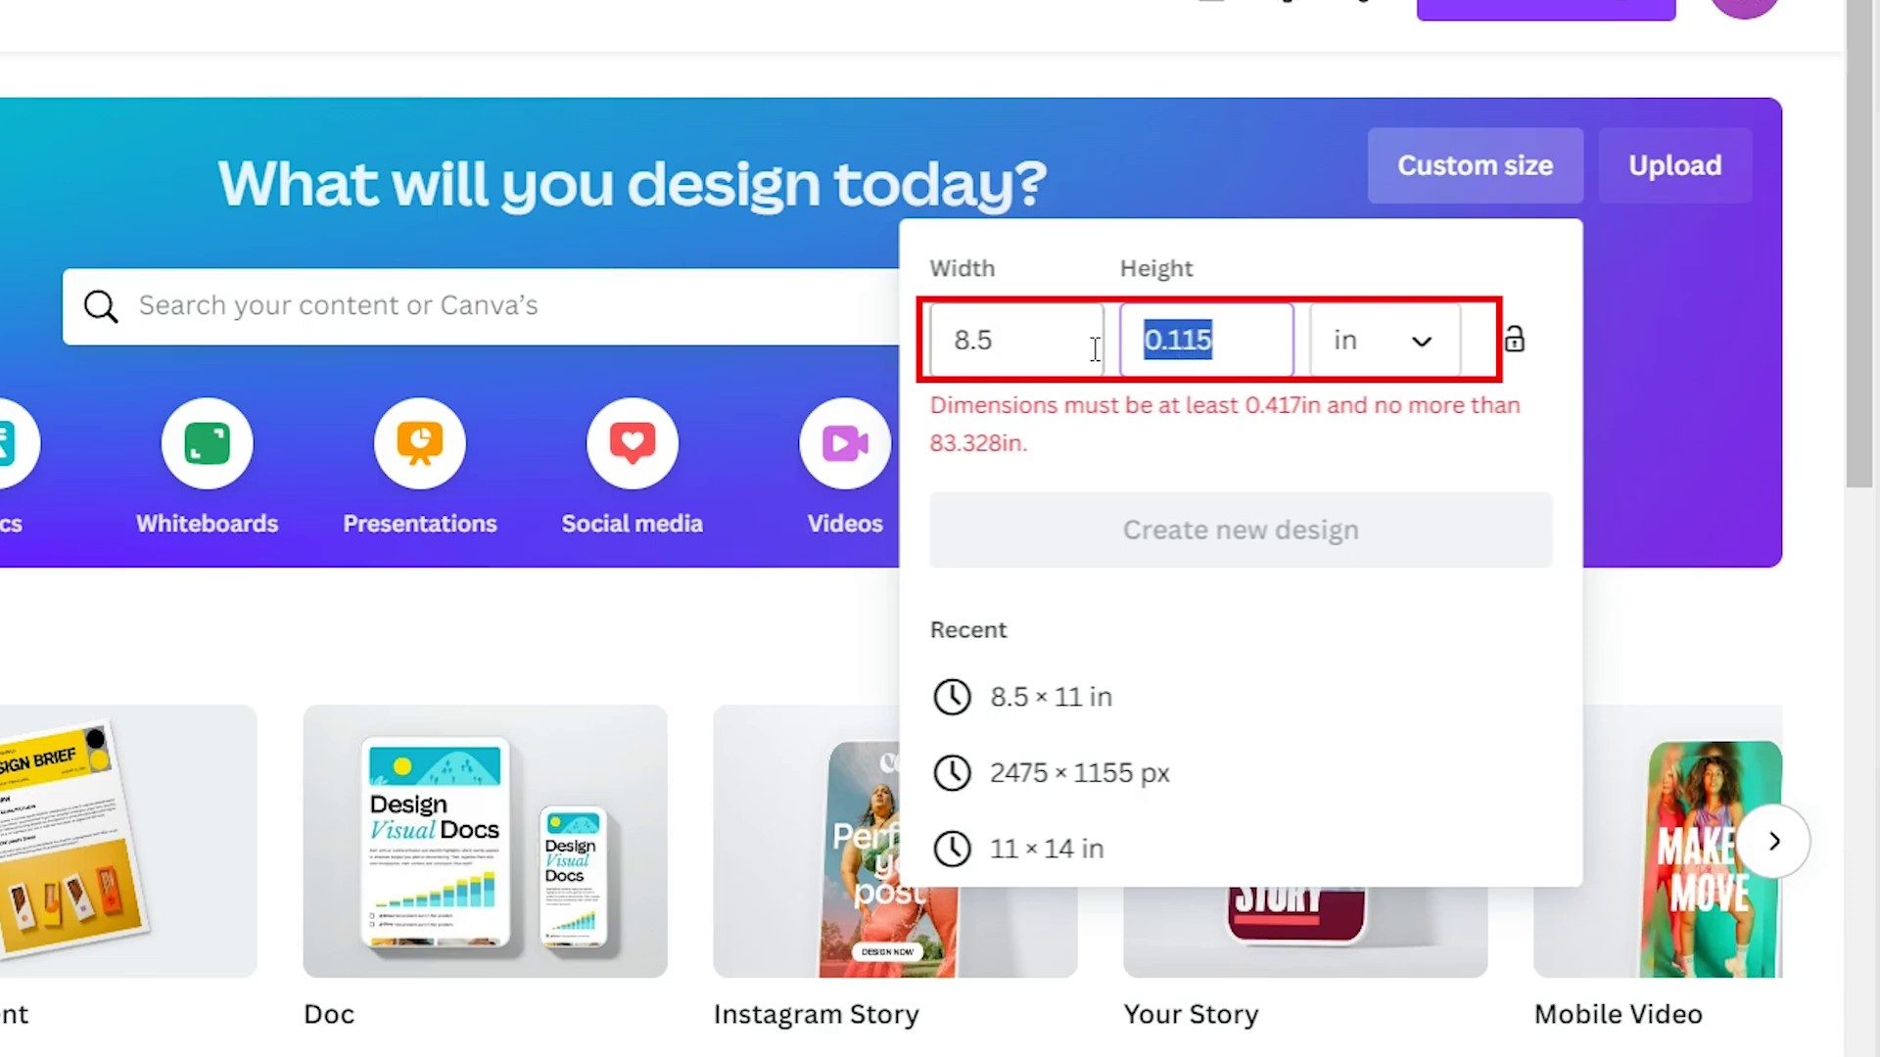
text(11)
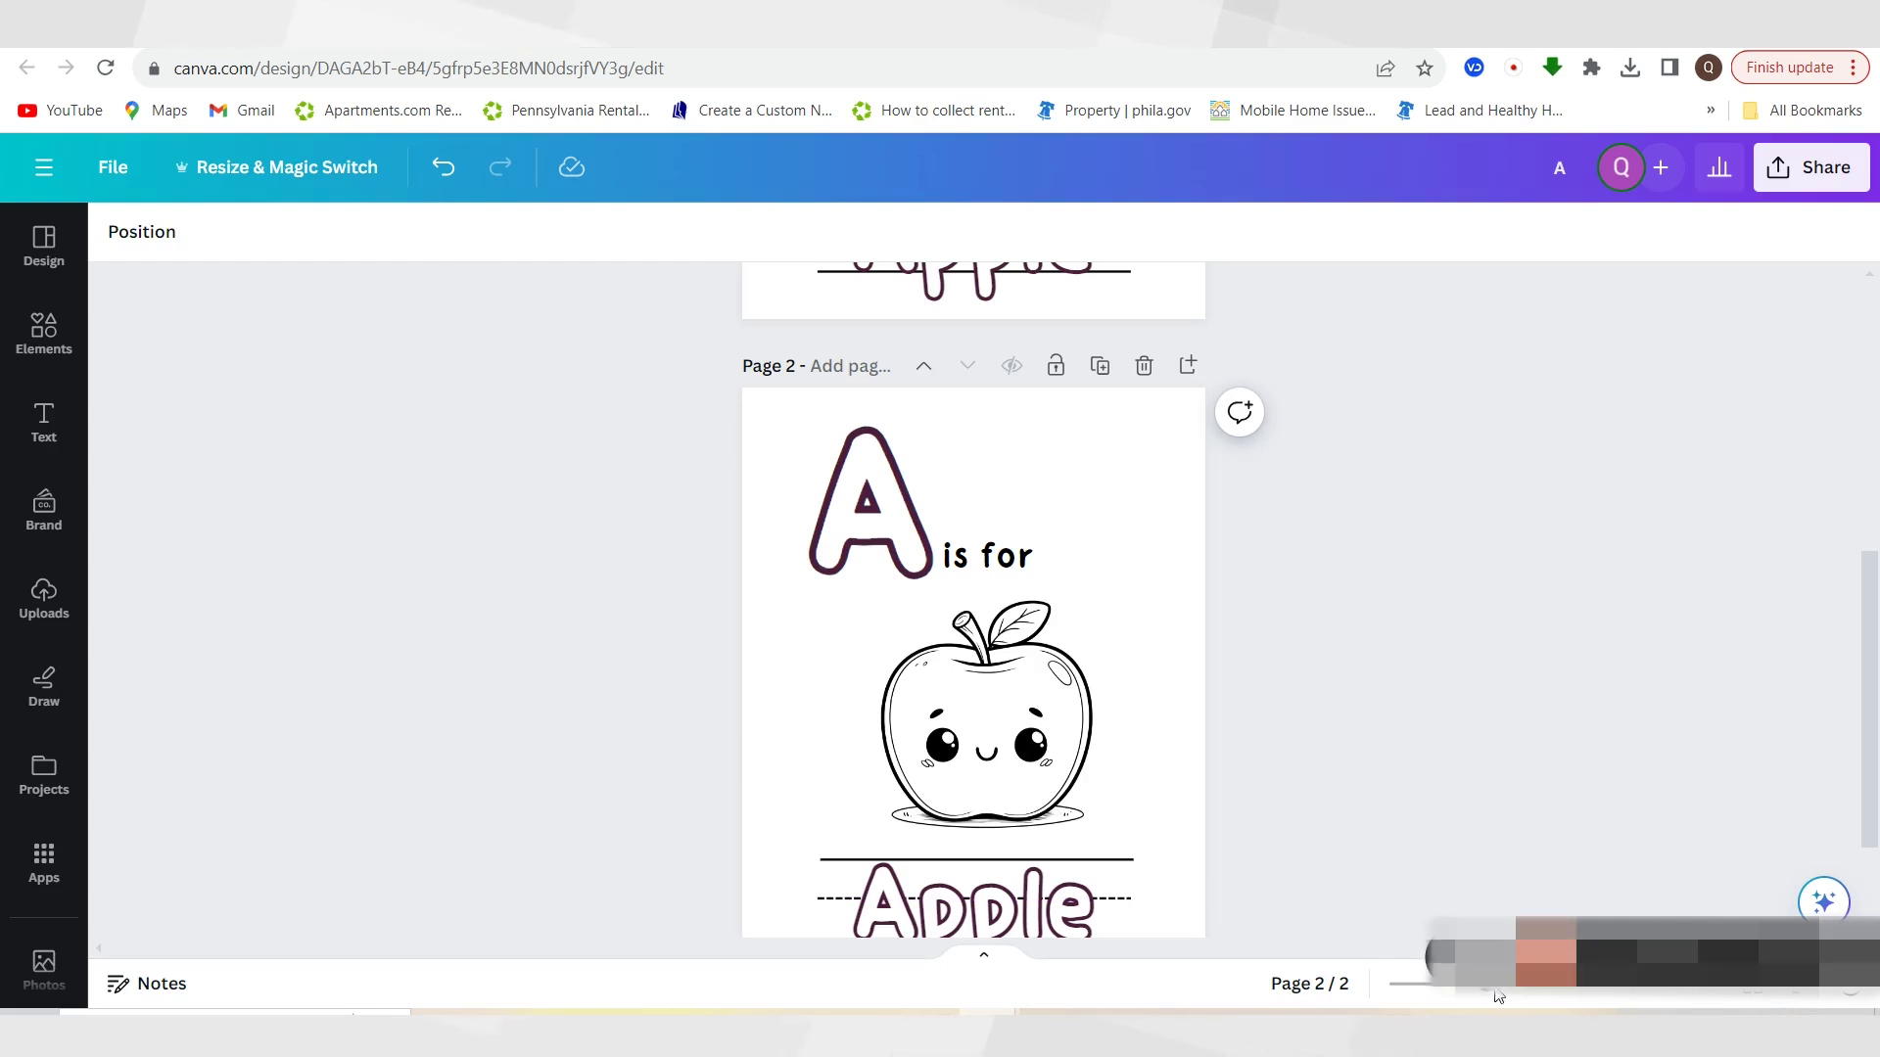
Review the two "A is for Apple" pages, comparing their apple drawings and fitting the second page in view
scroll(1191, 692, up, 2)
scroll(1191, 692, down, 3)
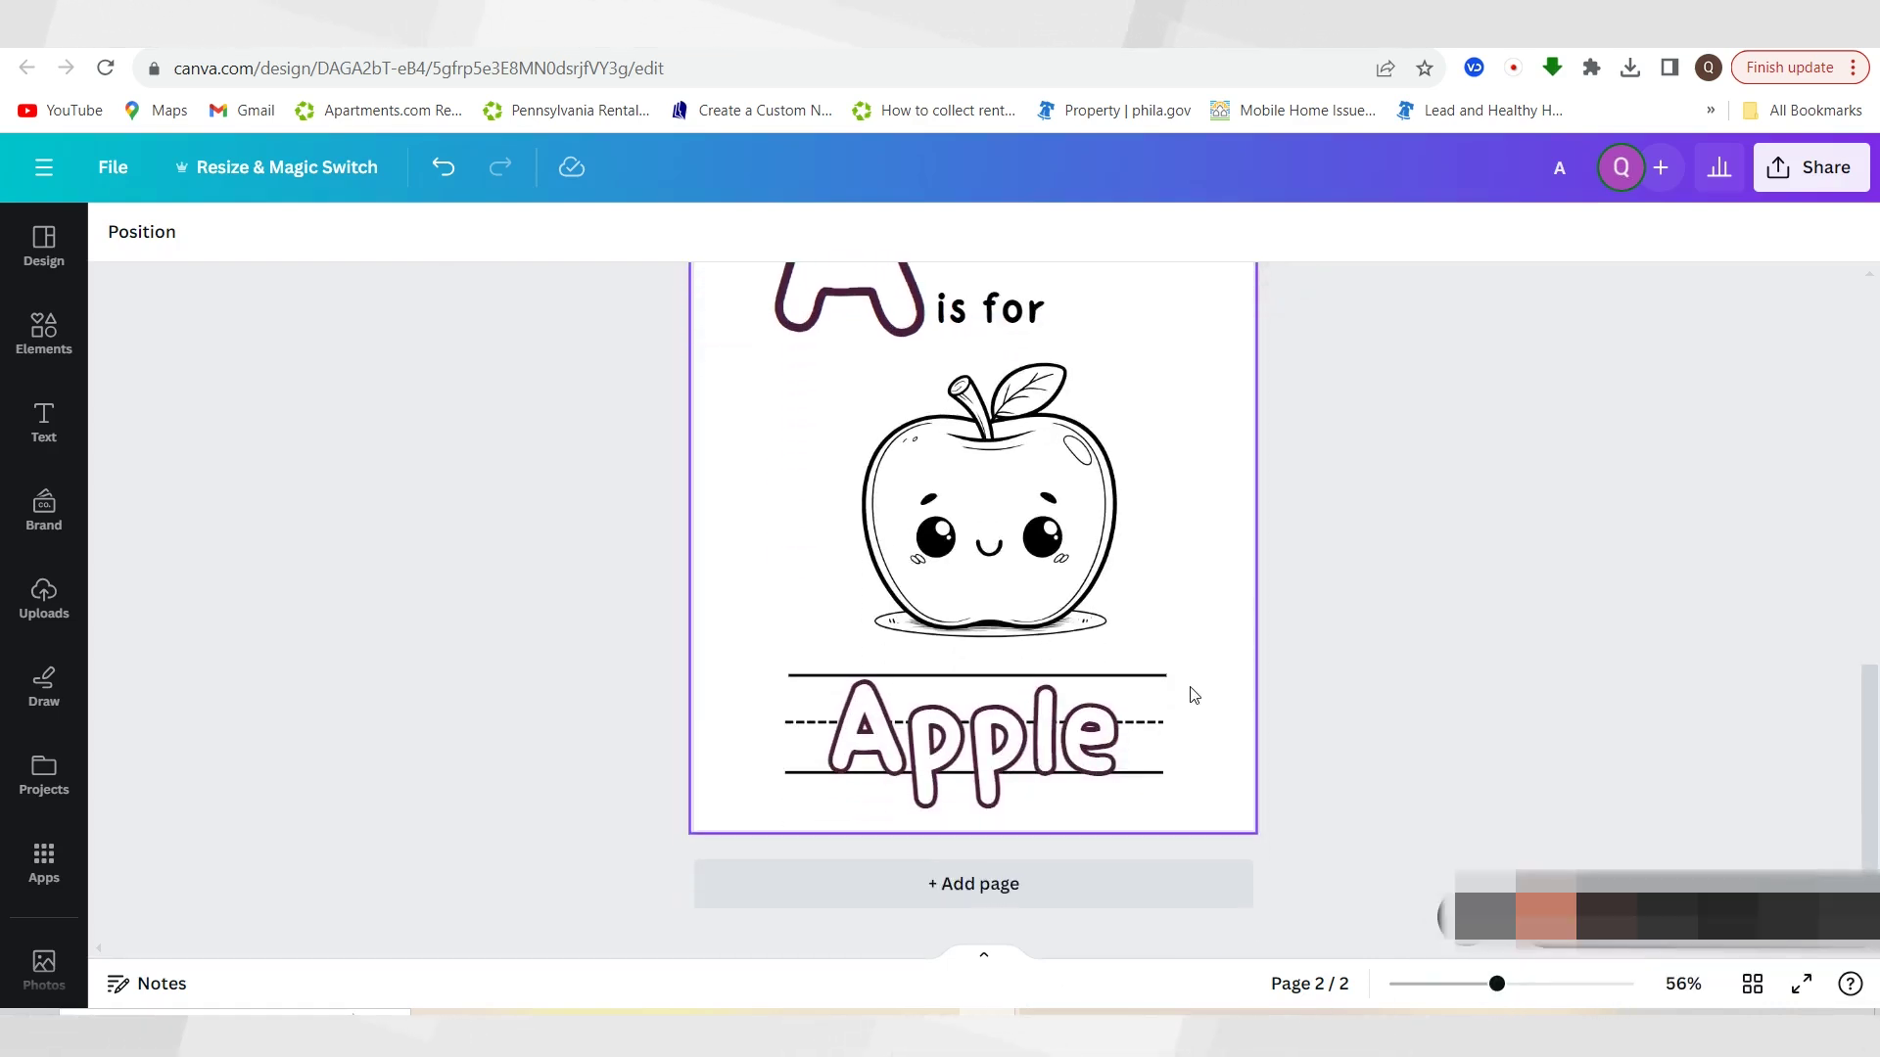
scroll(1194, 695, up, 3)
scroll(1192, 693, up, 5)
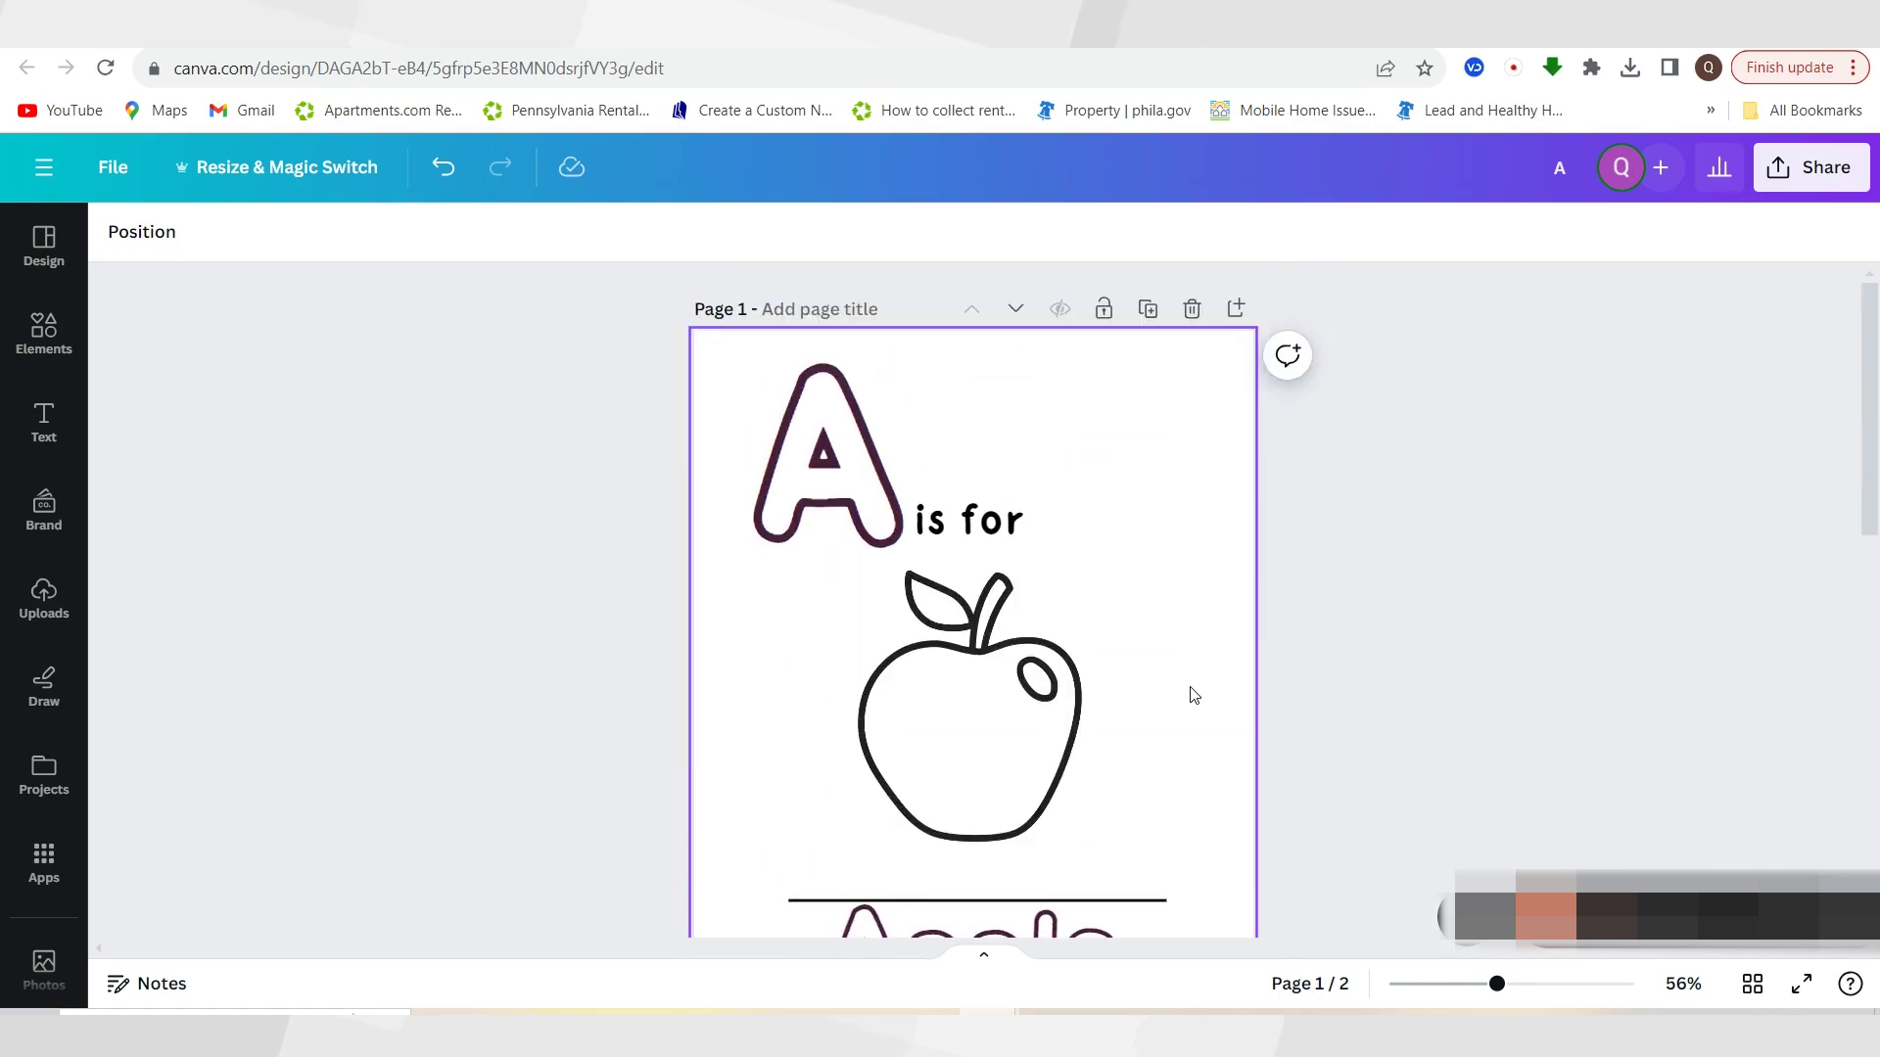
scroll(1113, 653, down, 6)
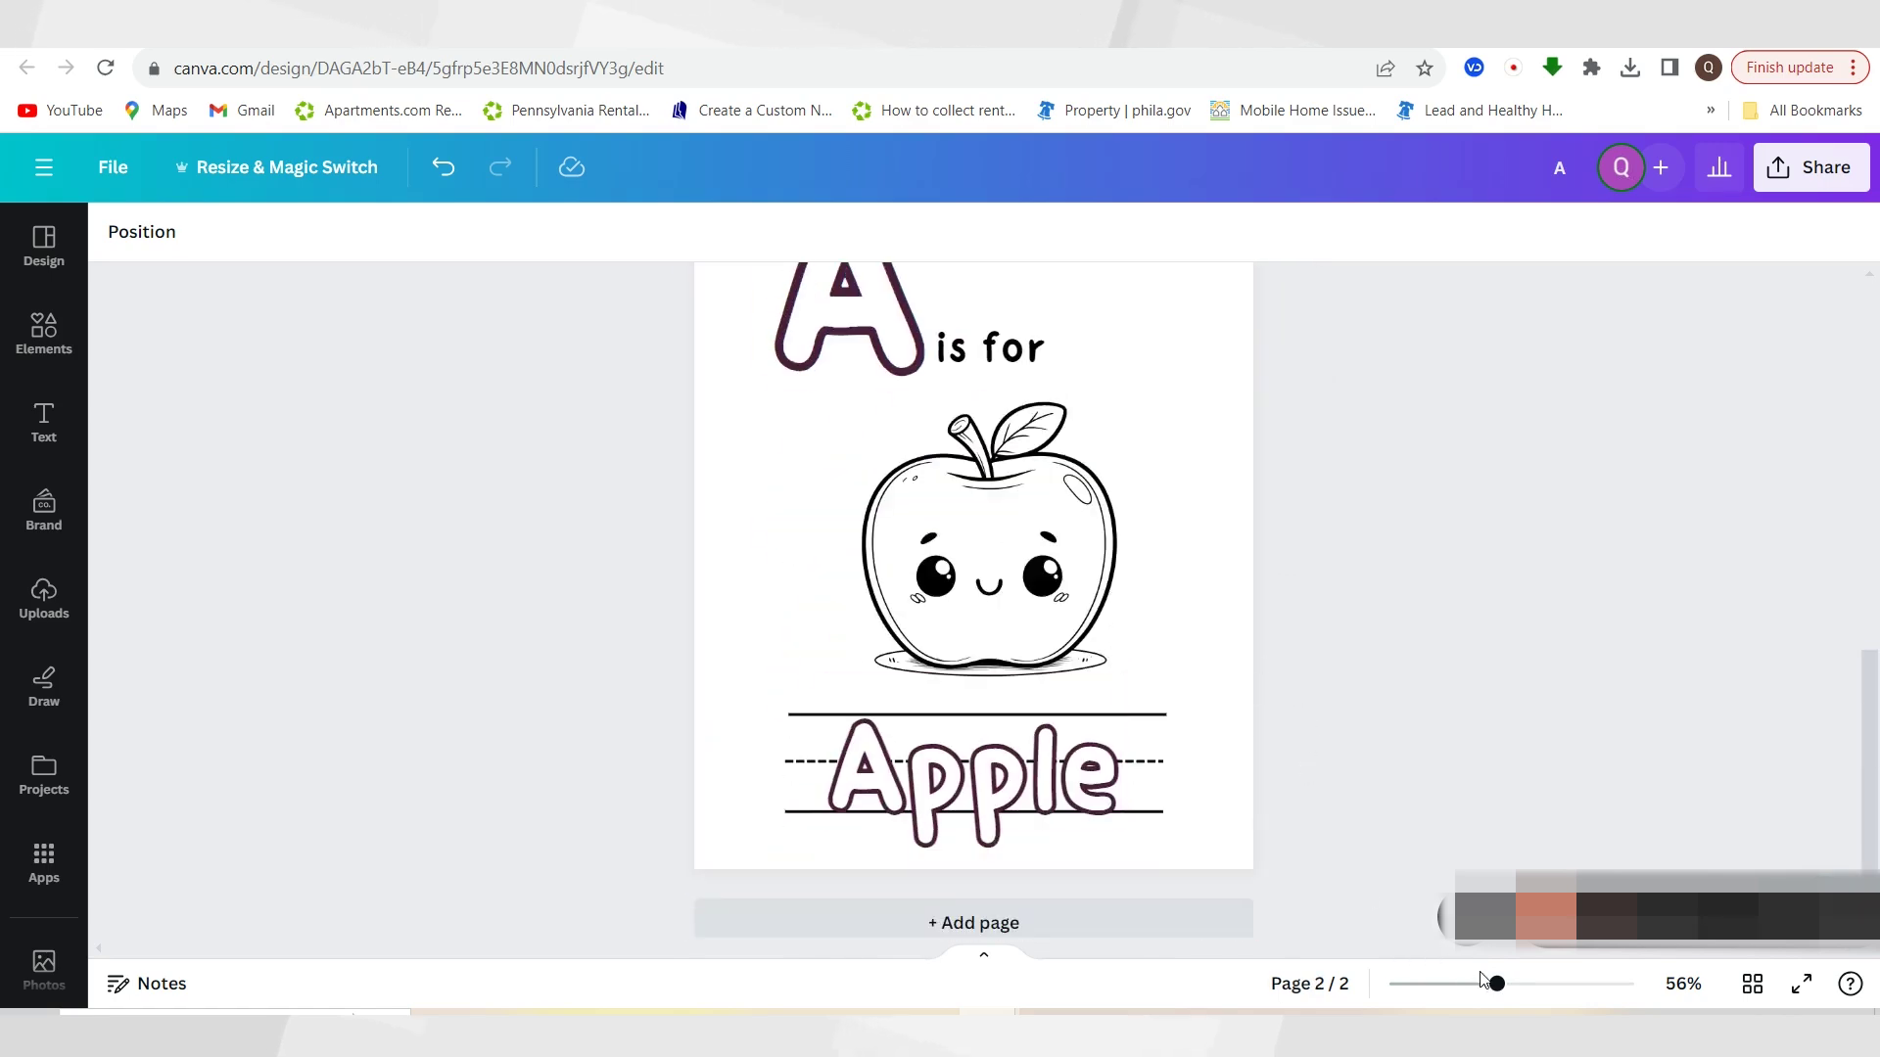
drag(1482, 977, 1485, 987)
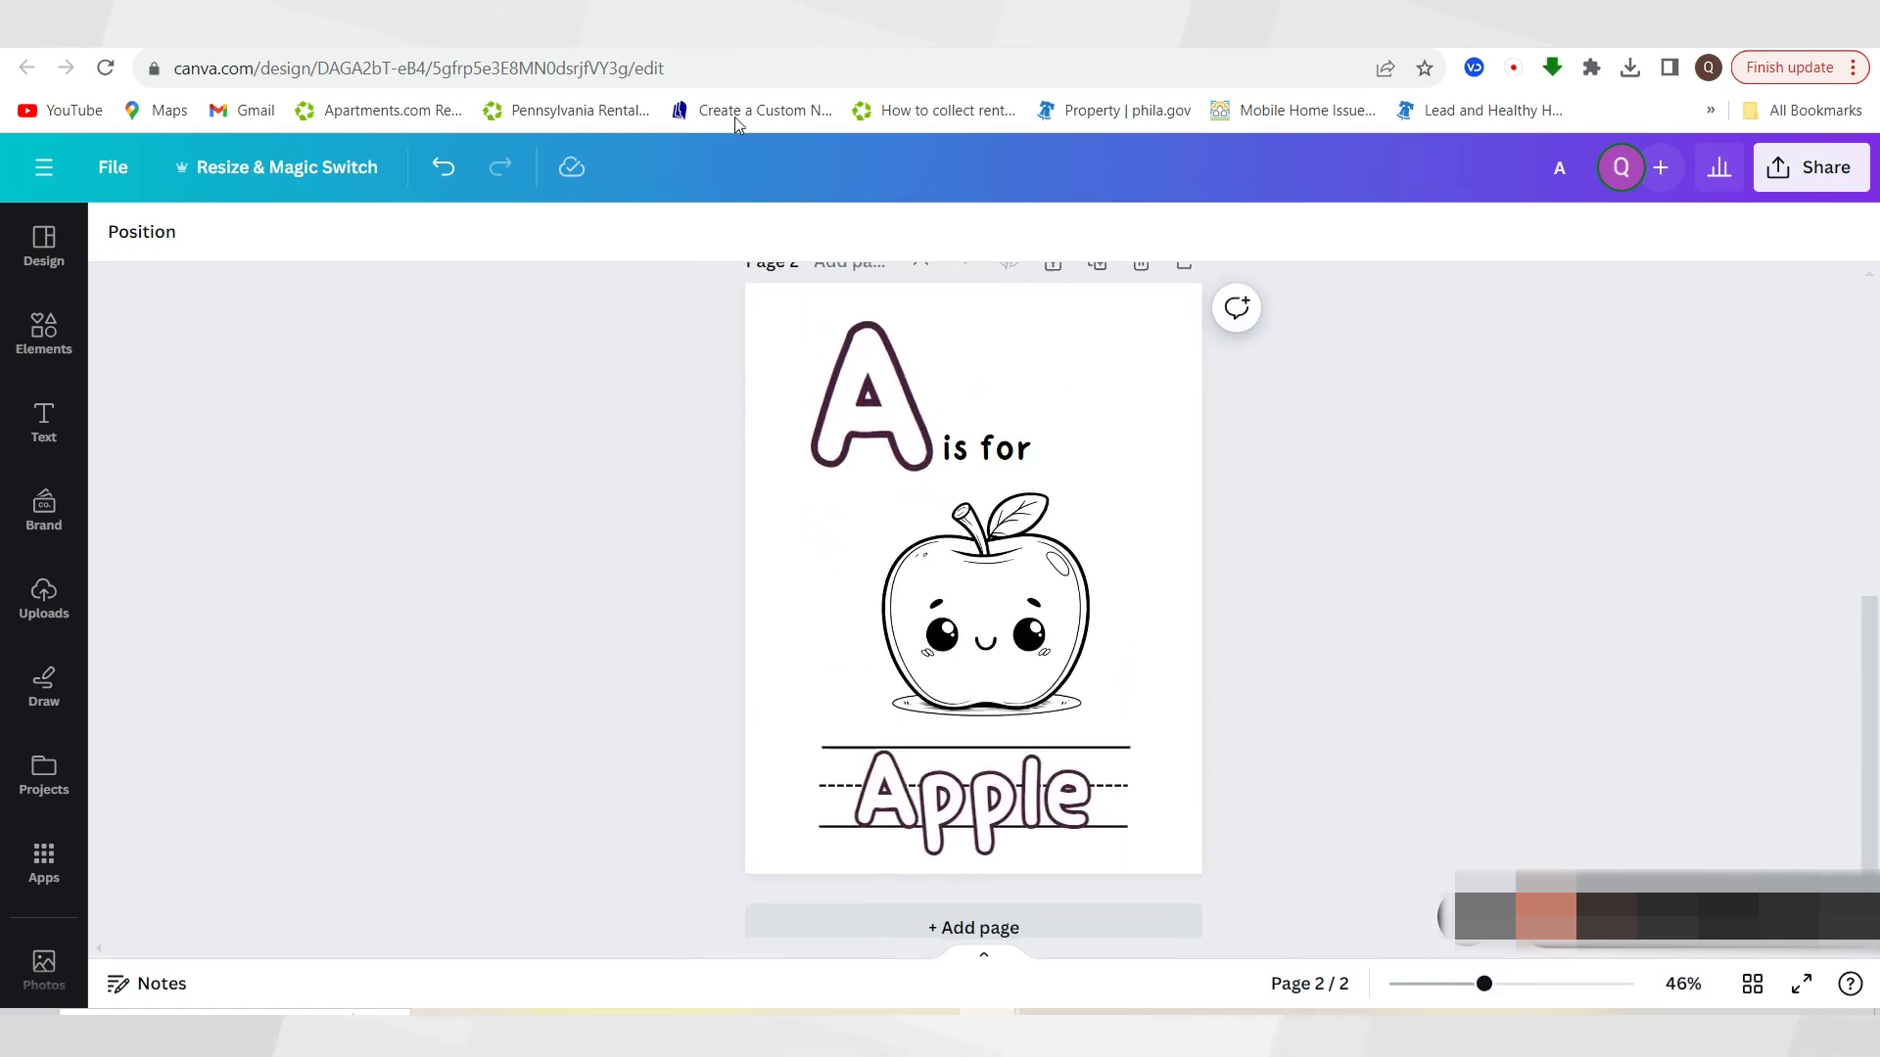
Switch to ChatGPT, send the prompt "create objects to use for a baby's first abc coloring book" and view the A–Z list from its start
key(ctrl+Tab)
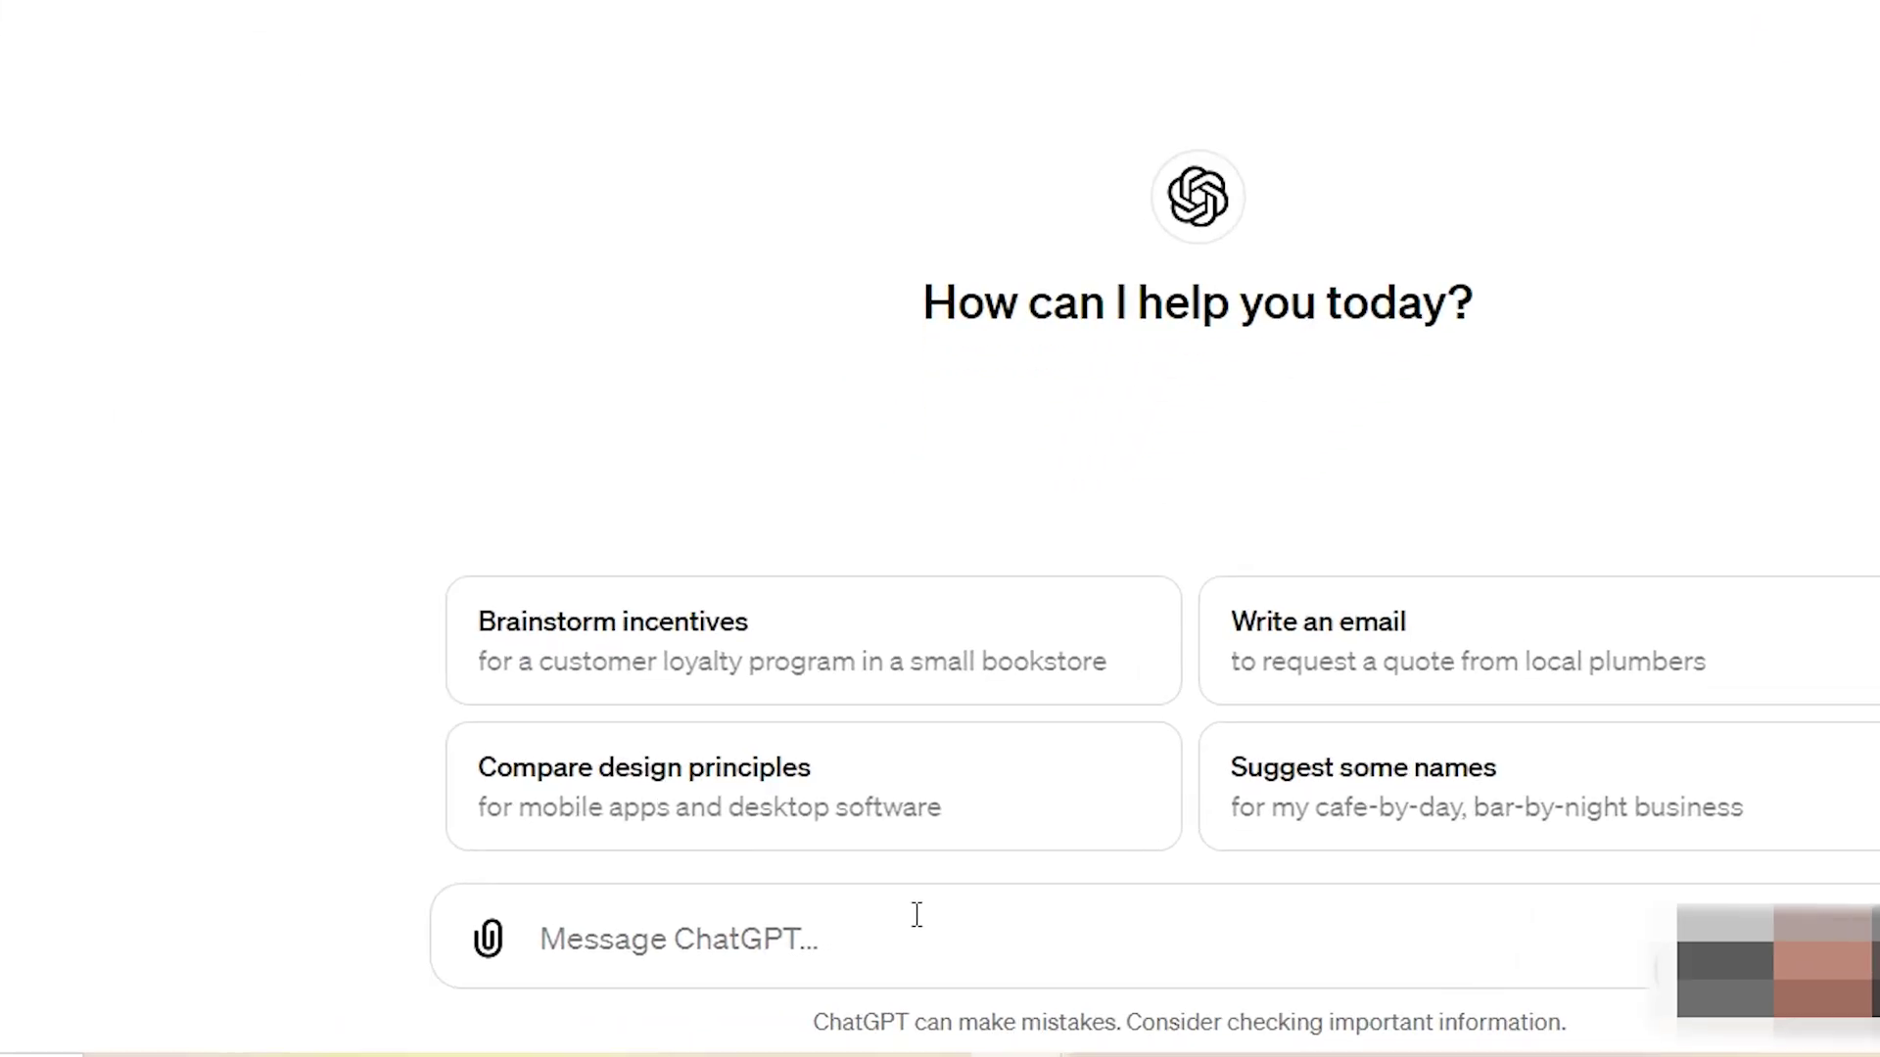
text(cr)
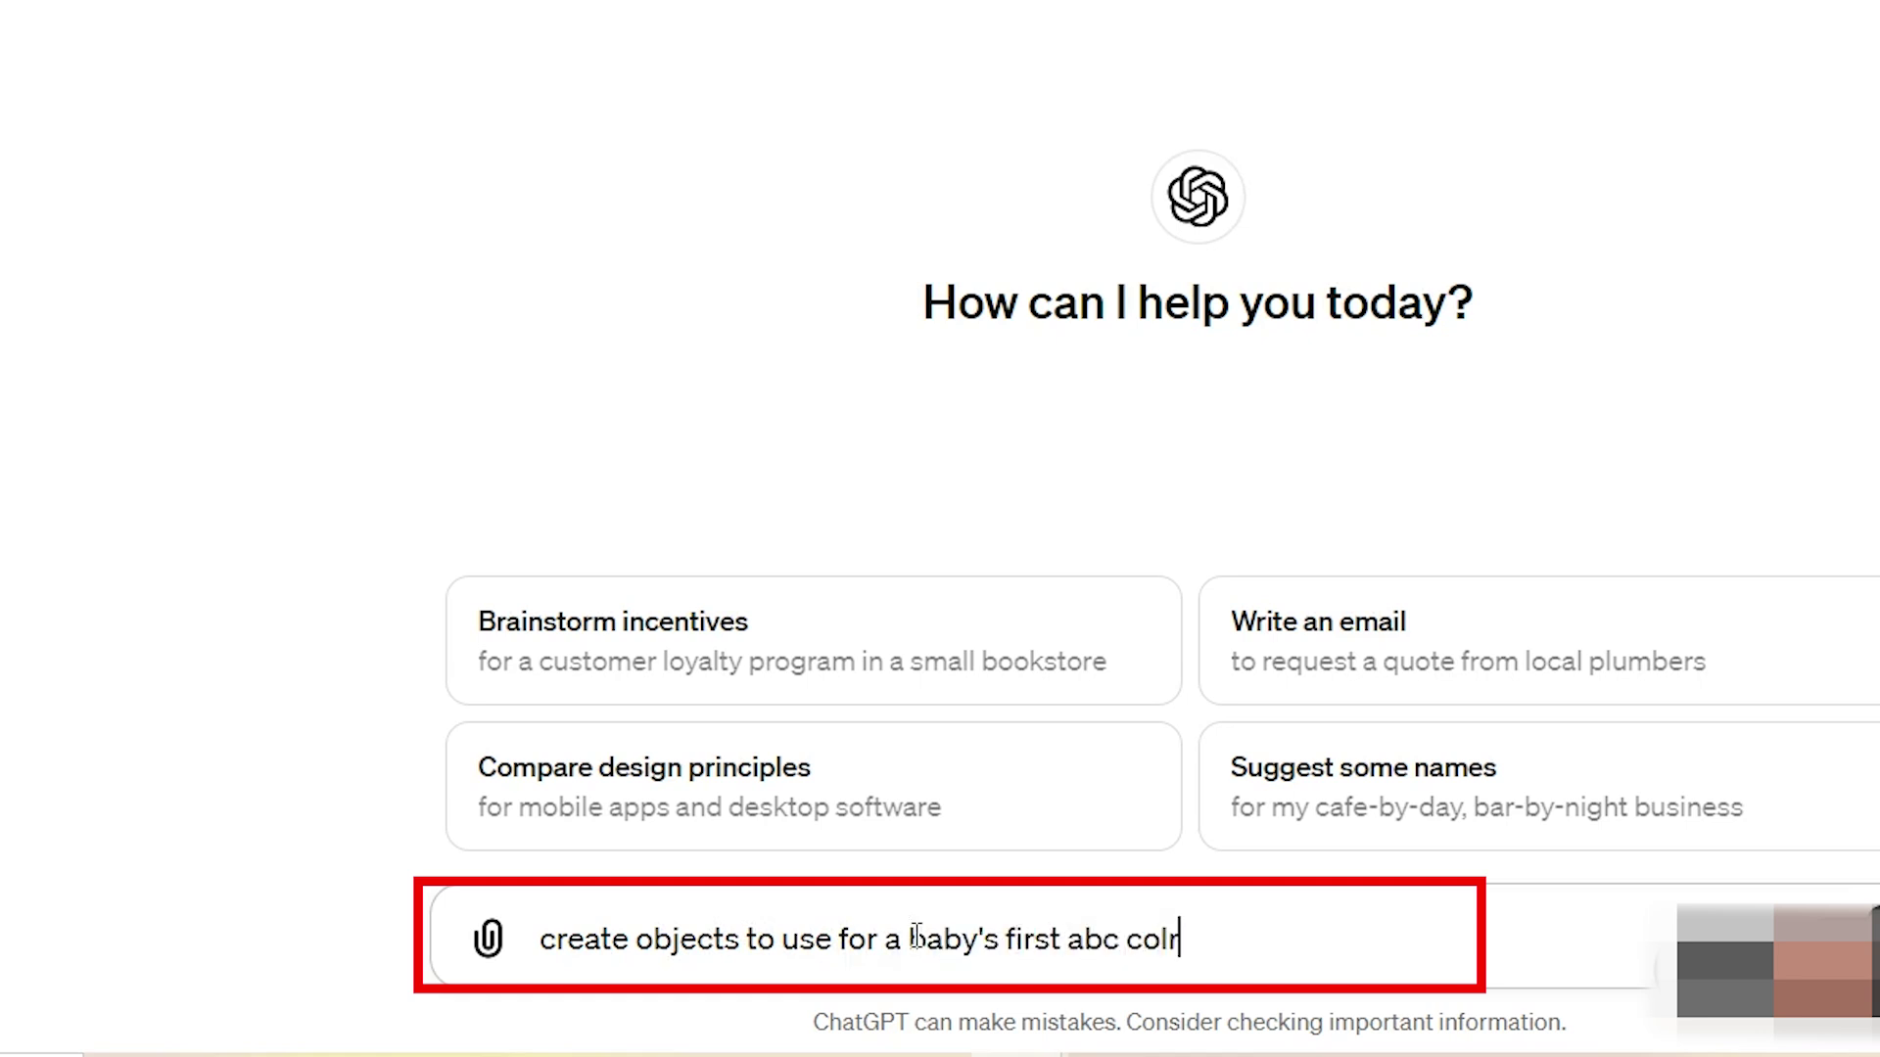
text(oring )
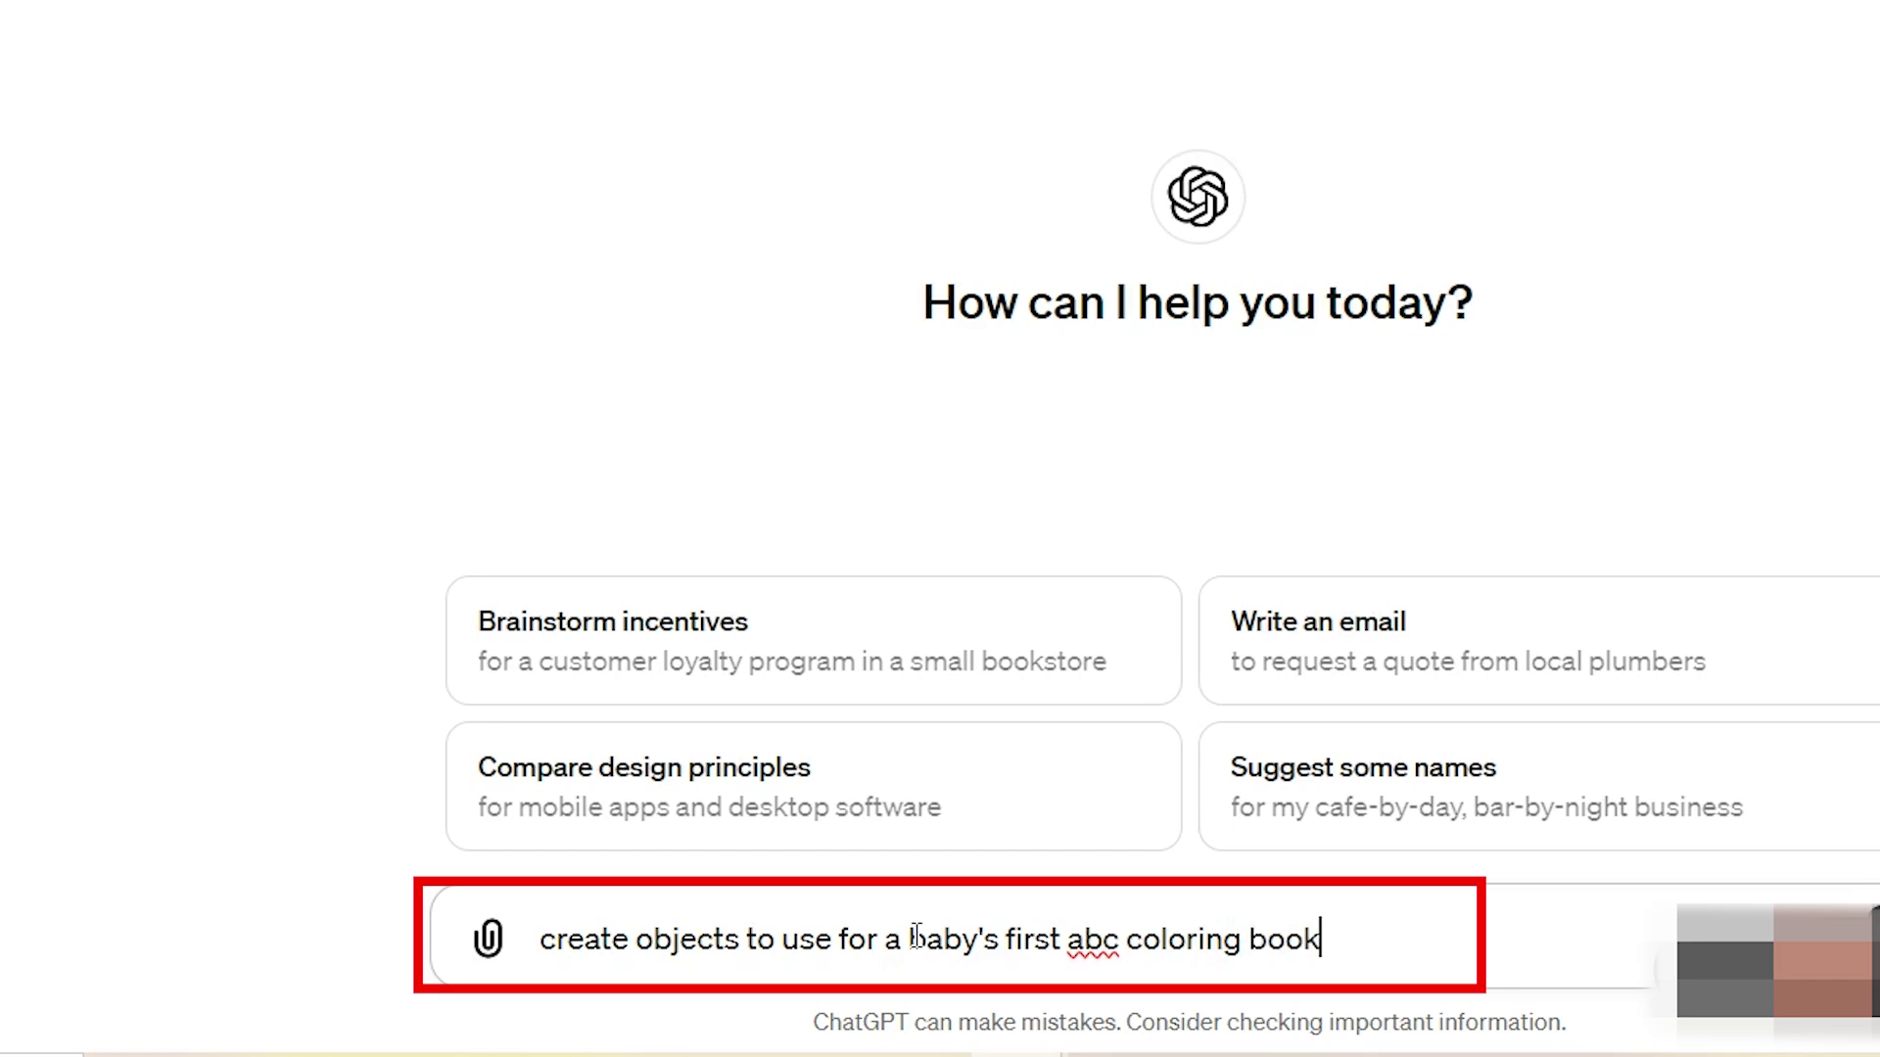
text(book)
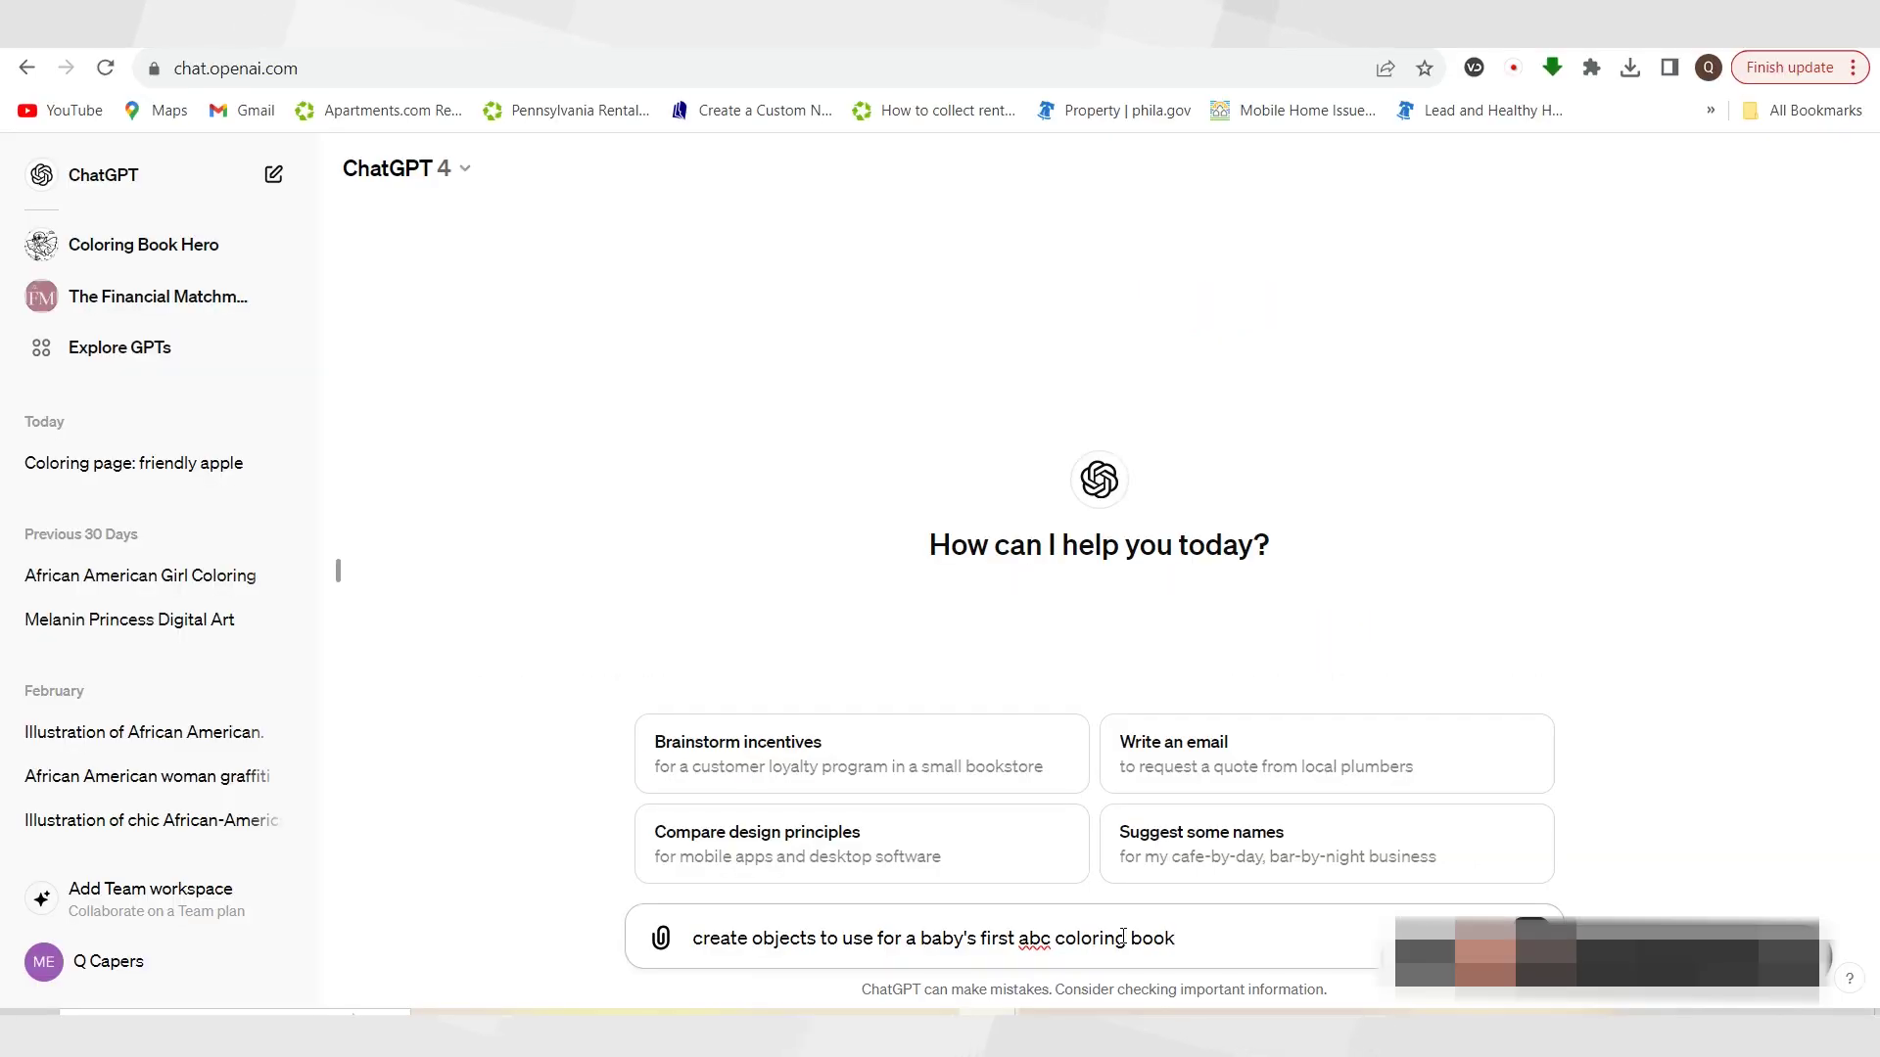
key(Return)
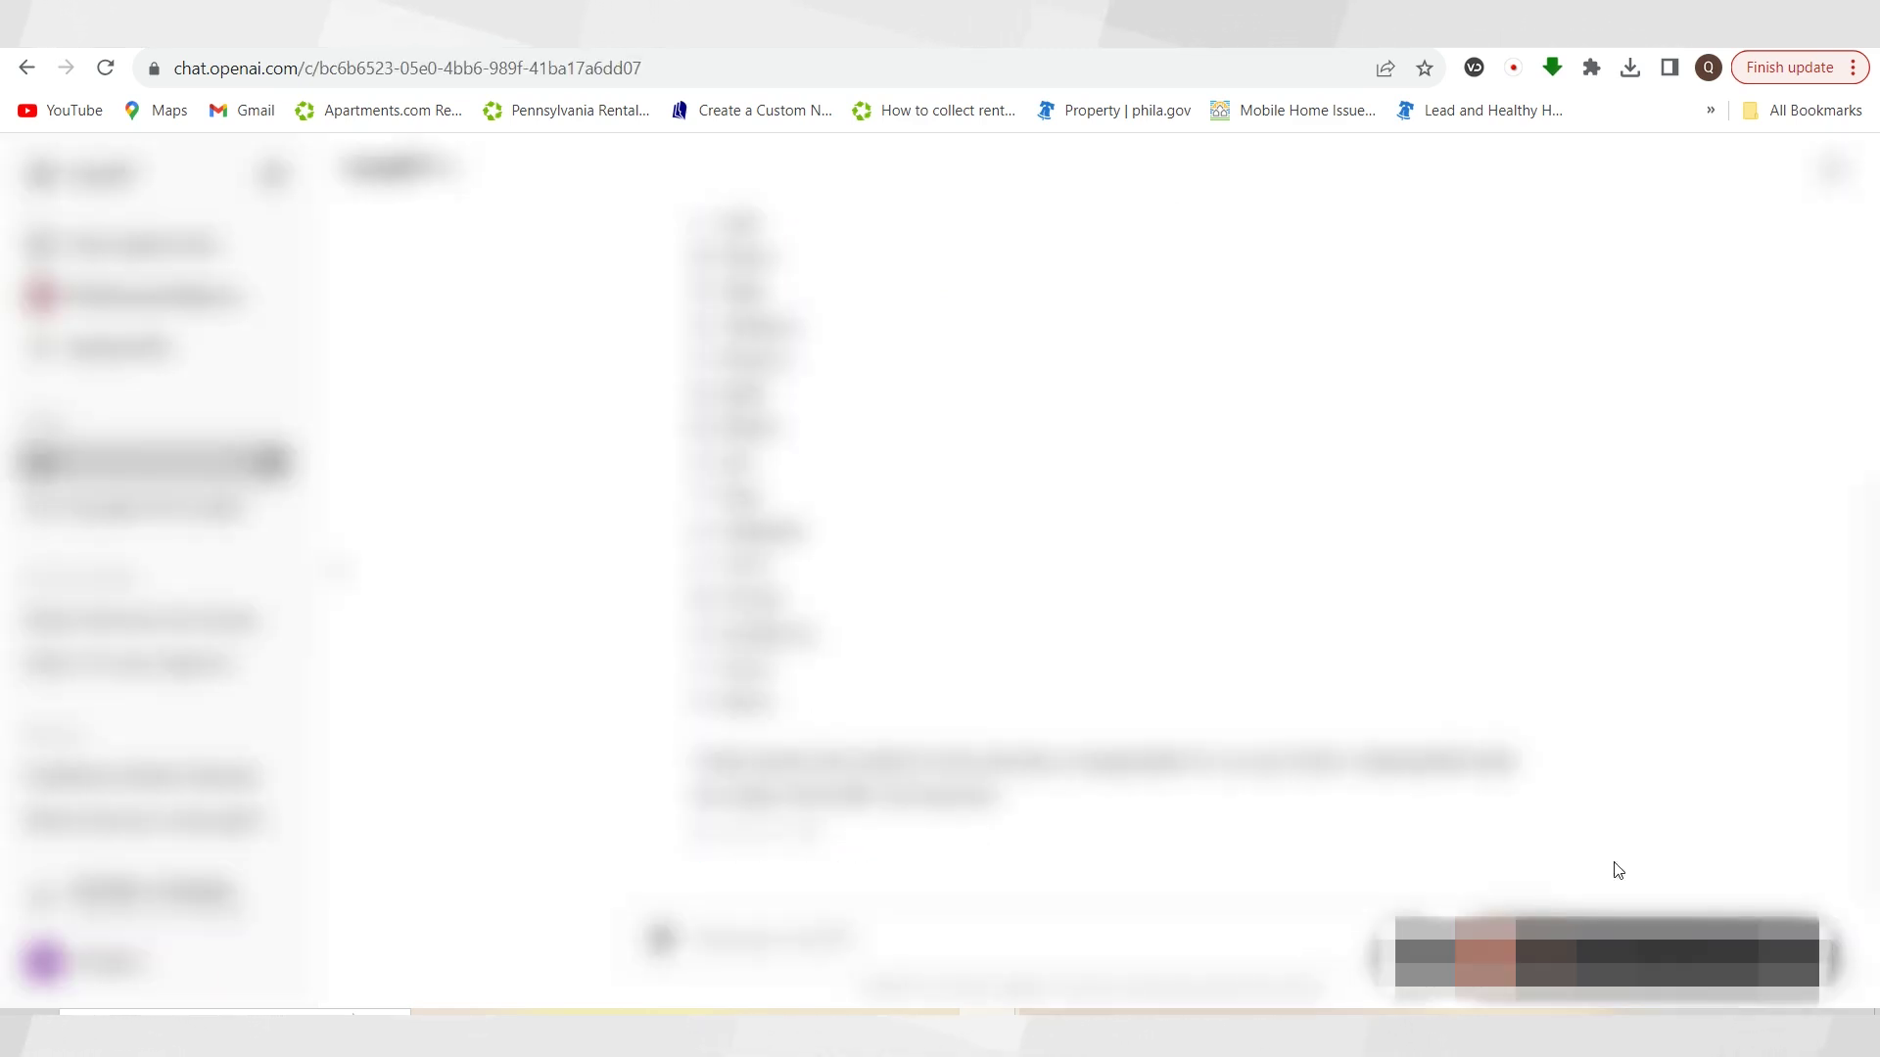
scroll(1252, 717, up, 3)
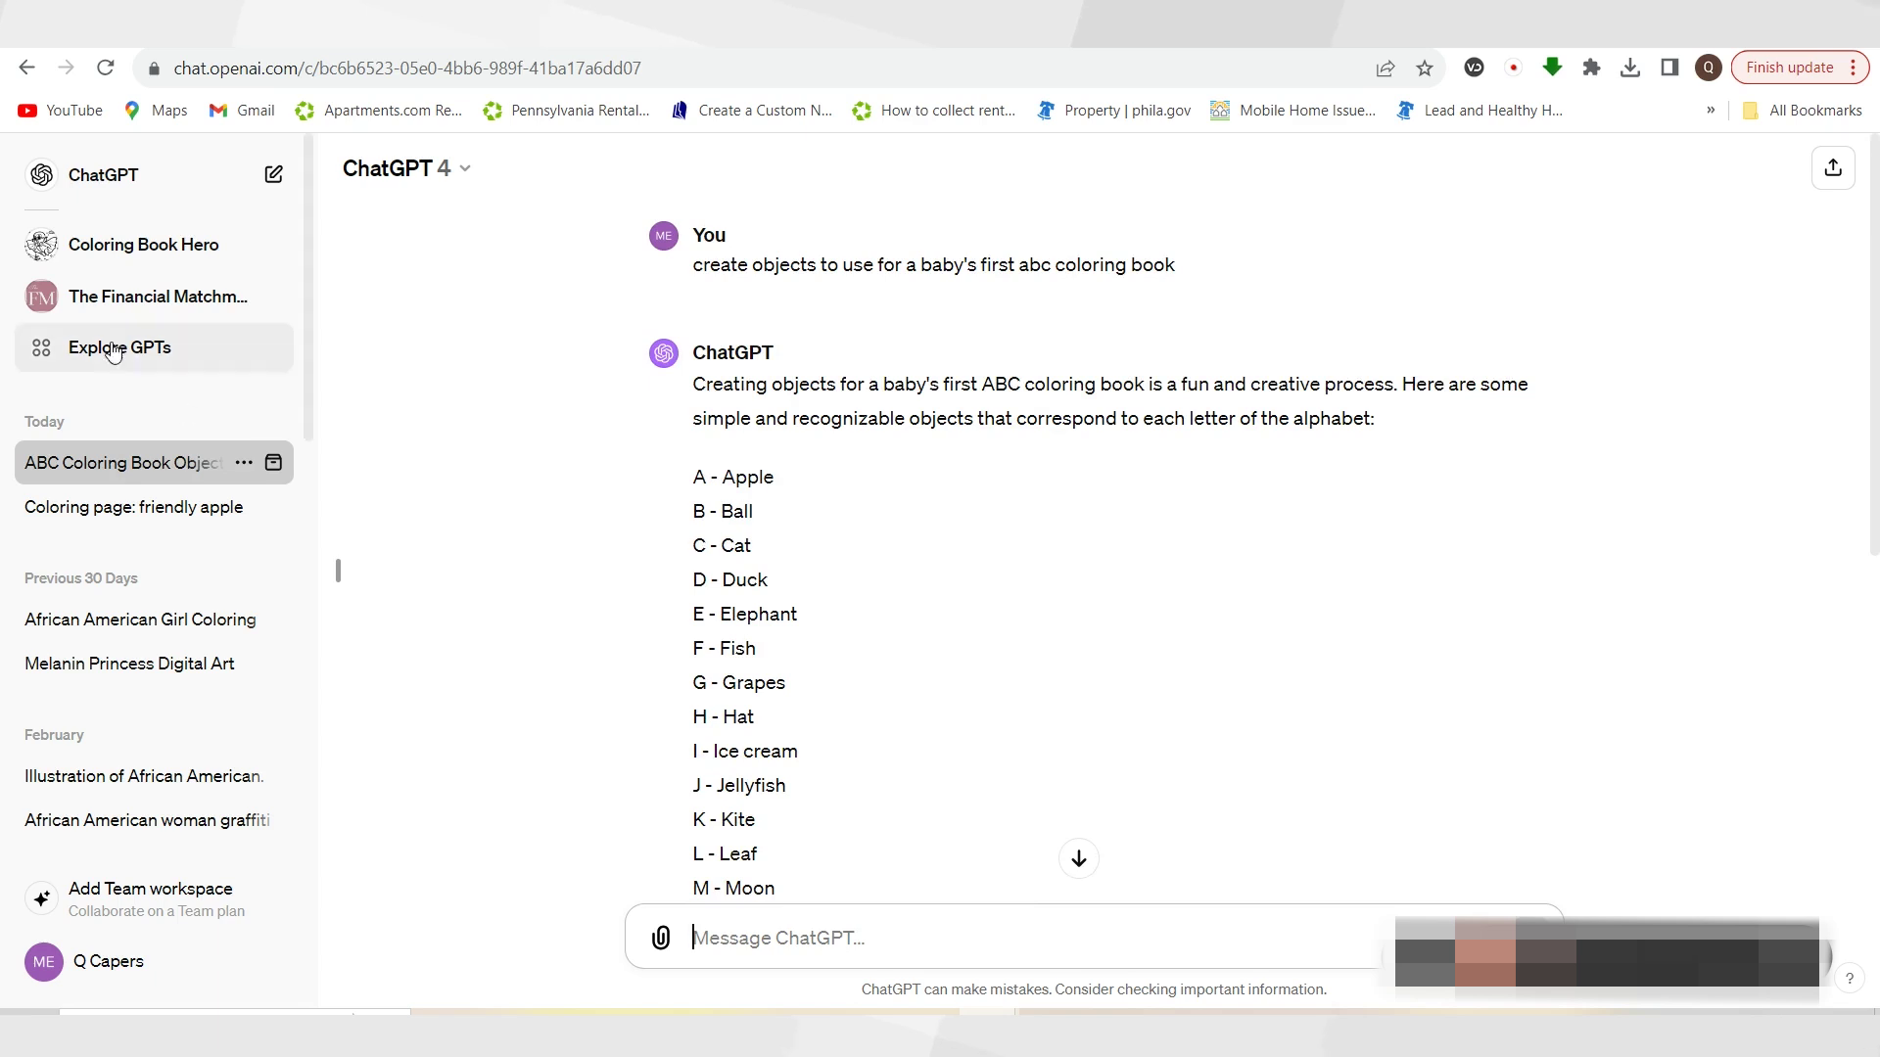
Open the friendly apple chat with Coloring Book Hero and send the prompt "create a kids coloring page of a ball"
click(162, 526)
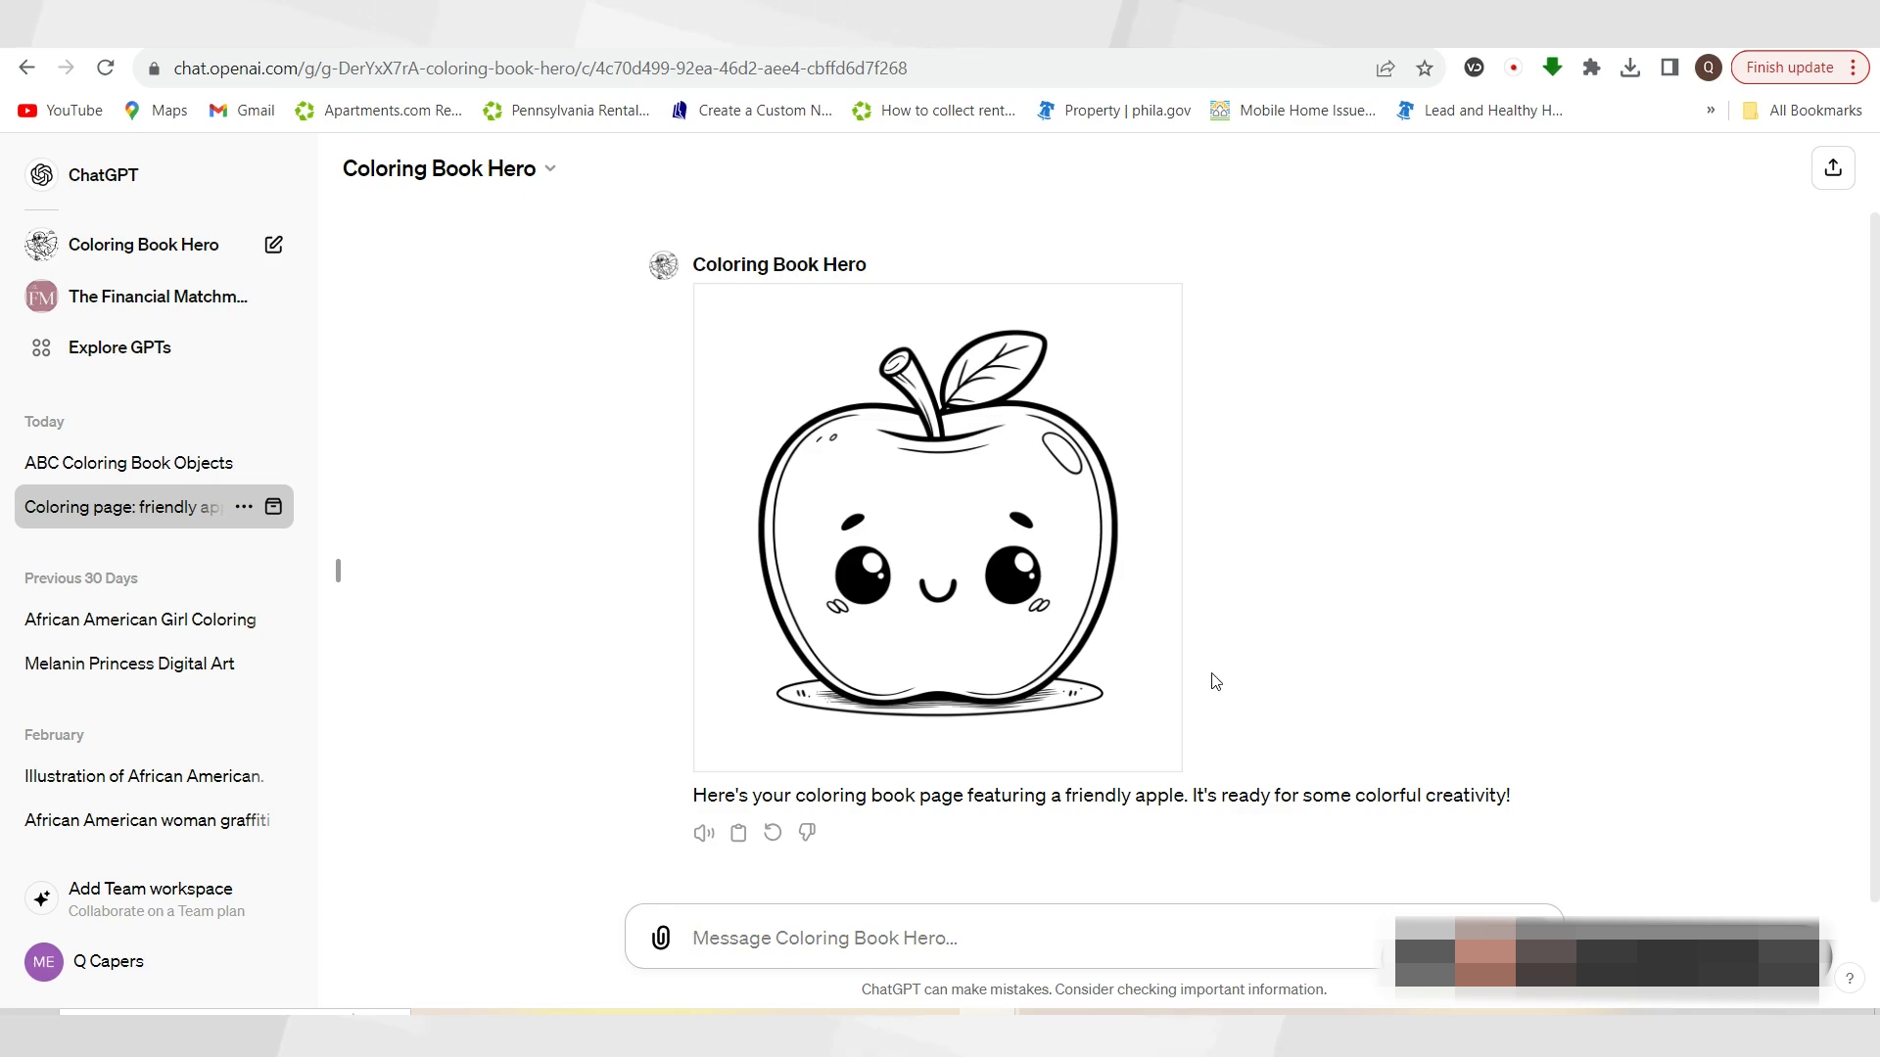
text(create a)
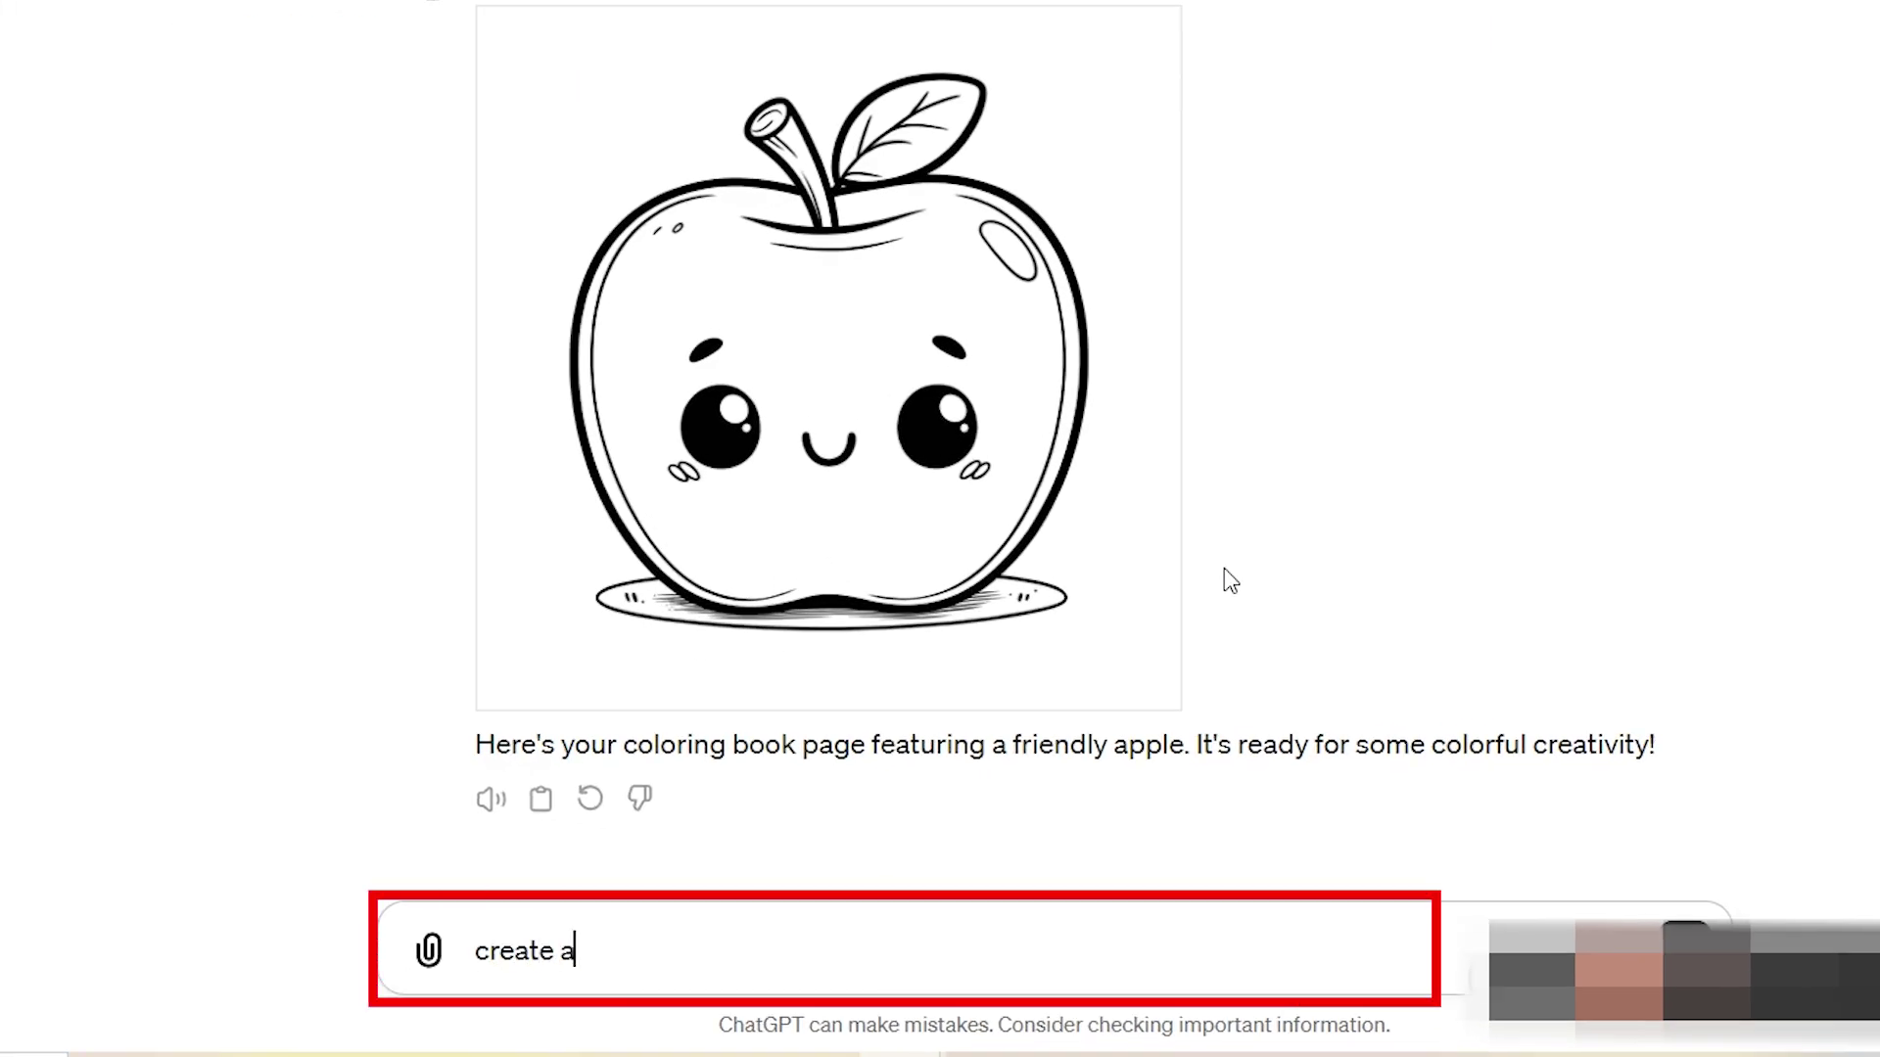
text( kids coloing)
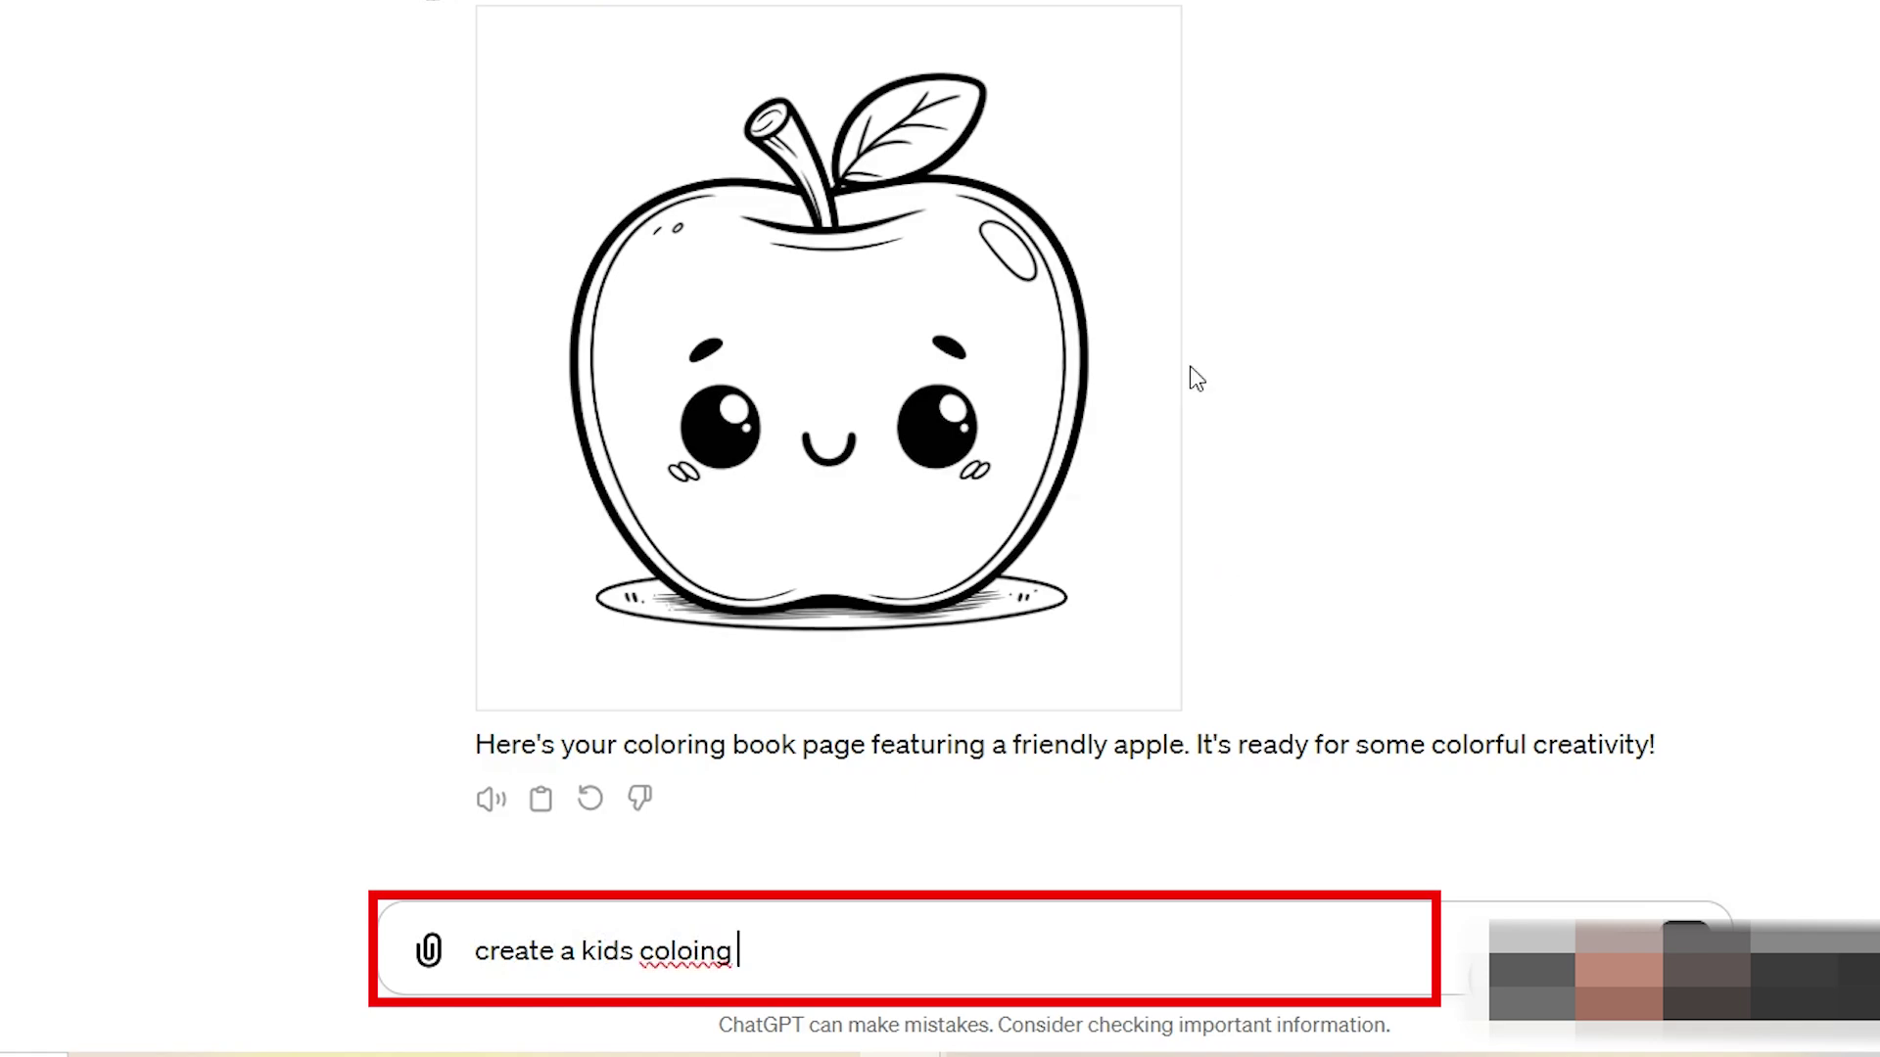
scroll(1191, 378, up, 1)
scroll(862, 918, down, 1)
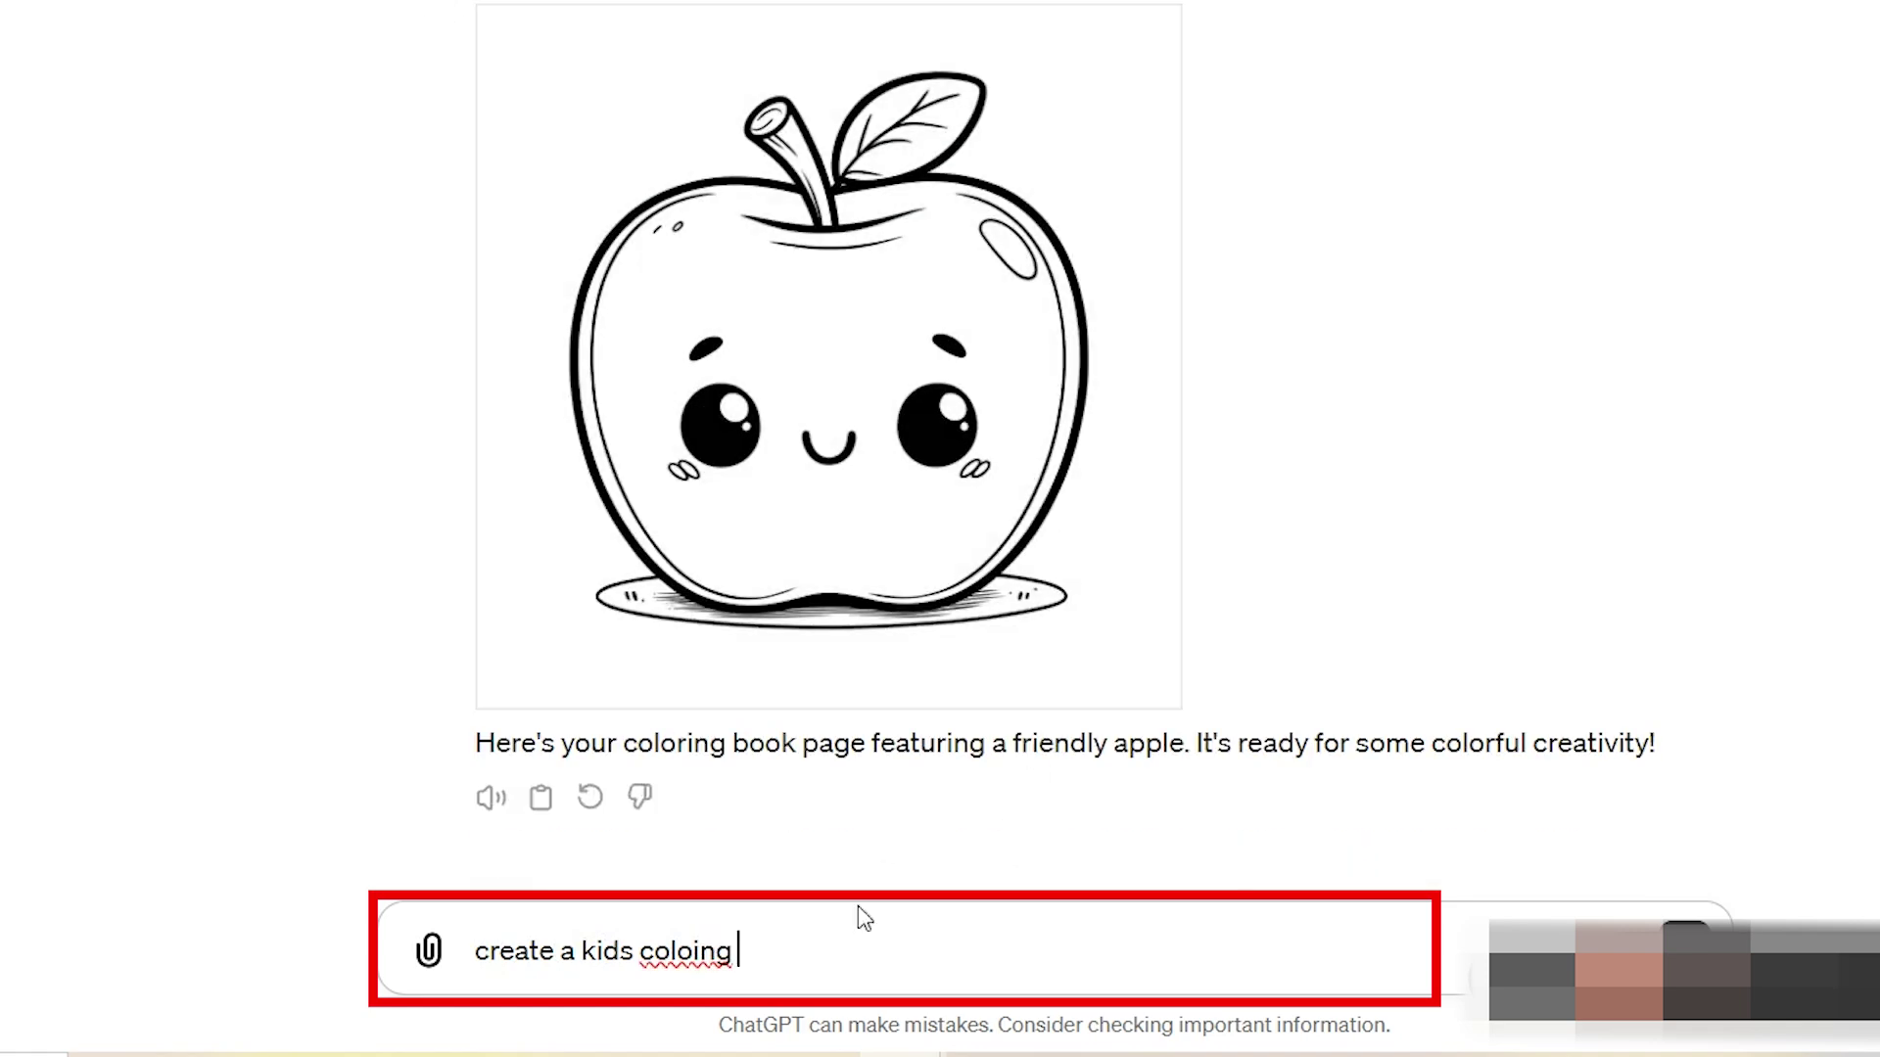
key(BackSpace)
key(BackSpace)
key(BackSpace)
key(BackSpace)
text(ring page of)
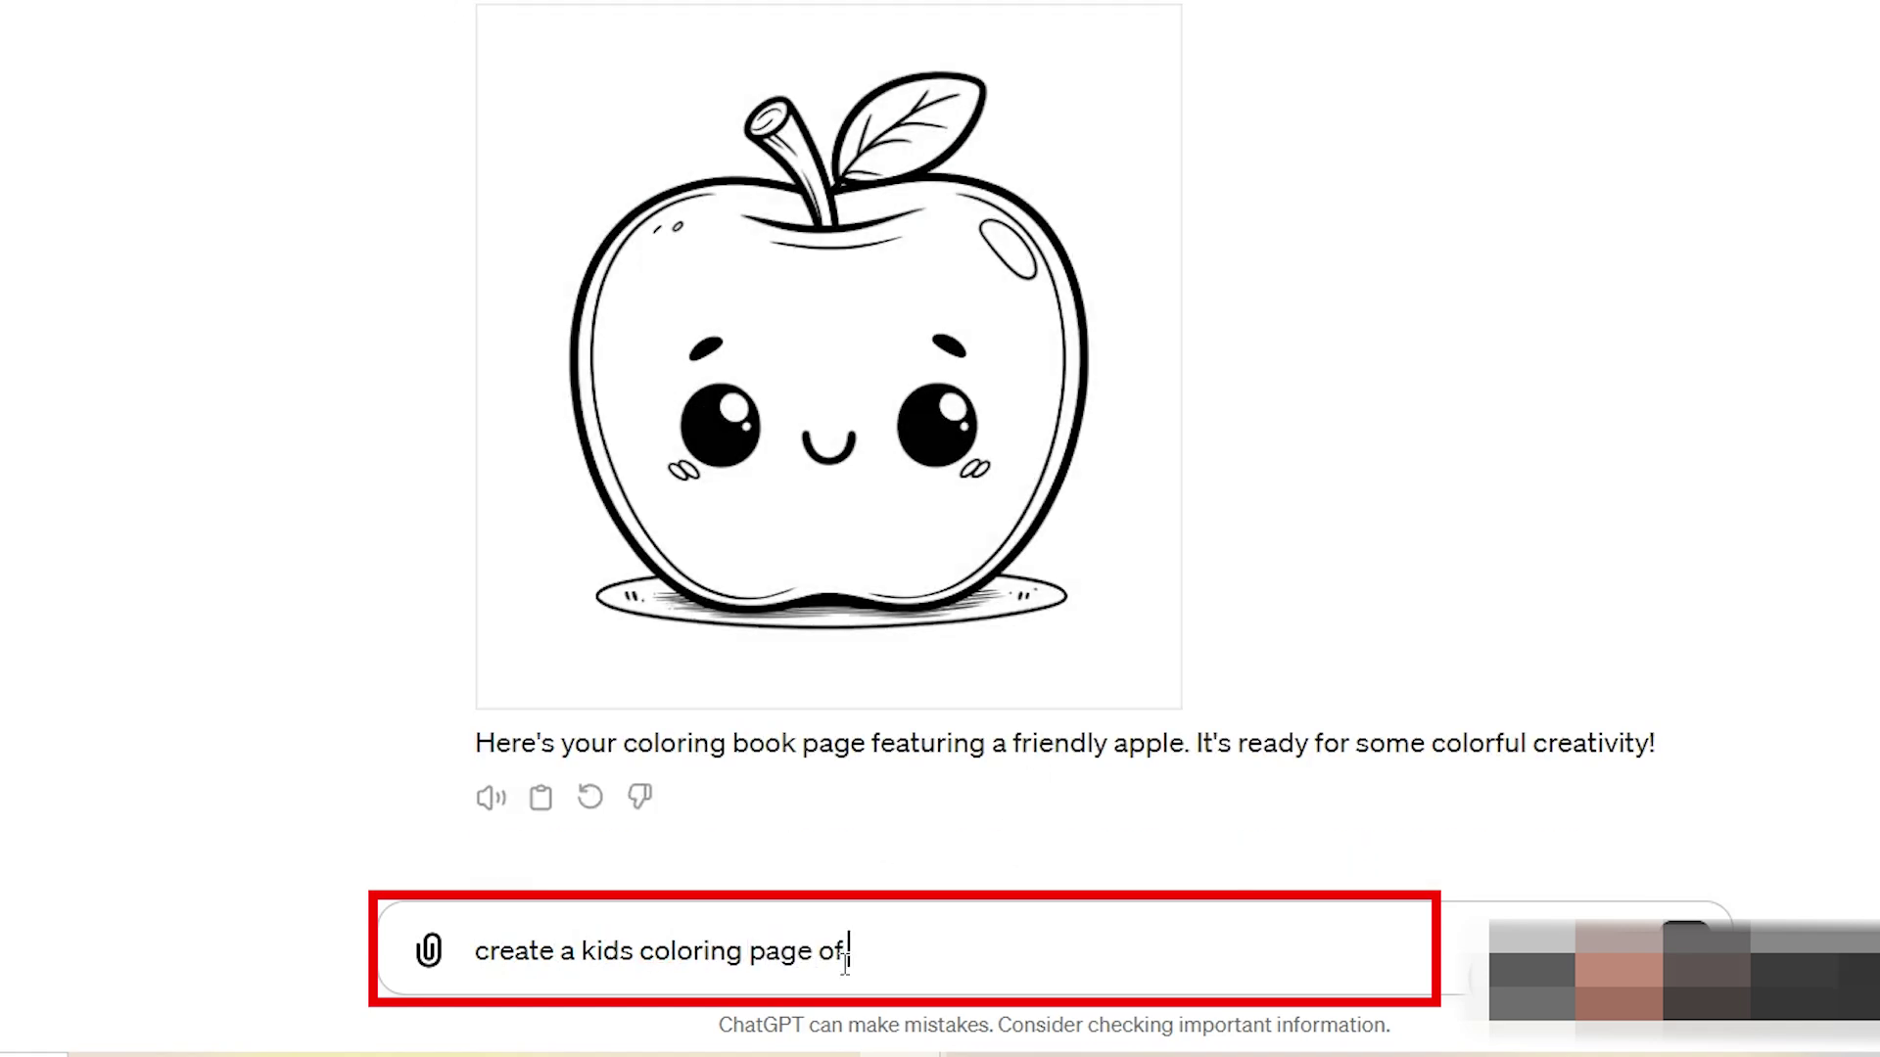
text( a ba)
text(ll)
key(Return)
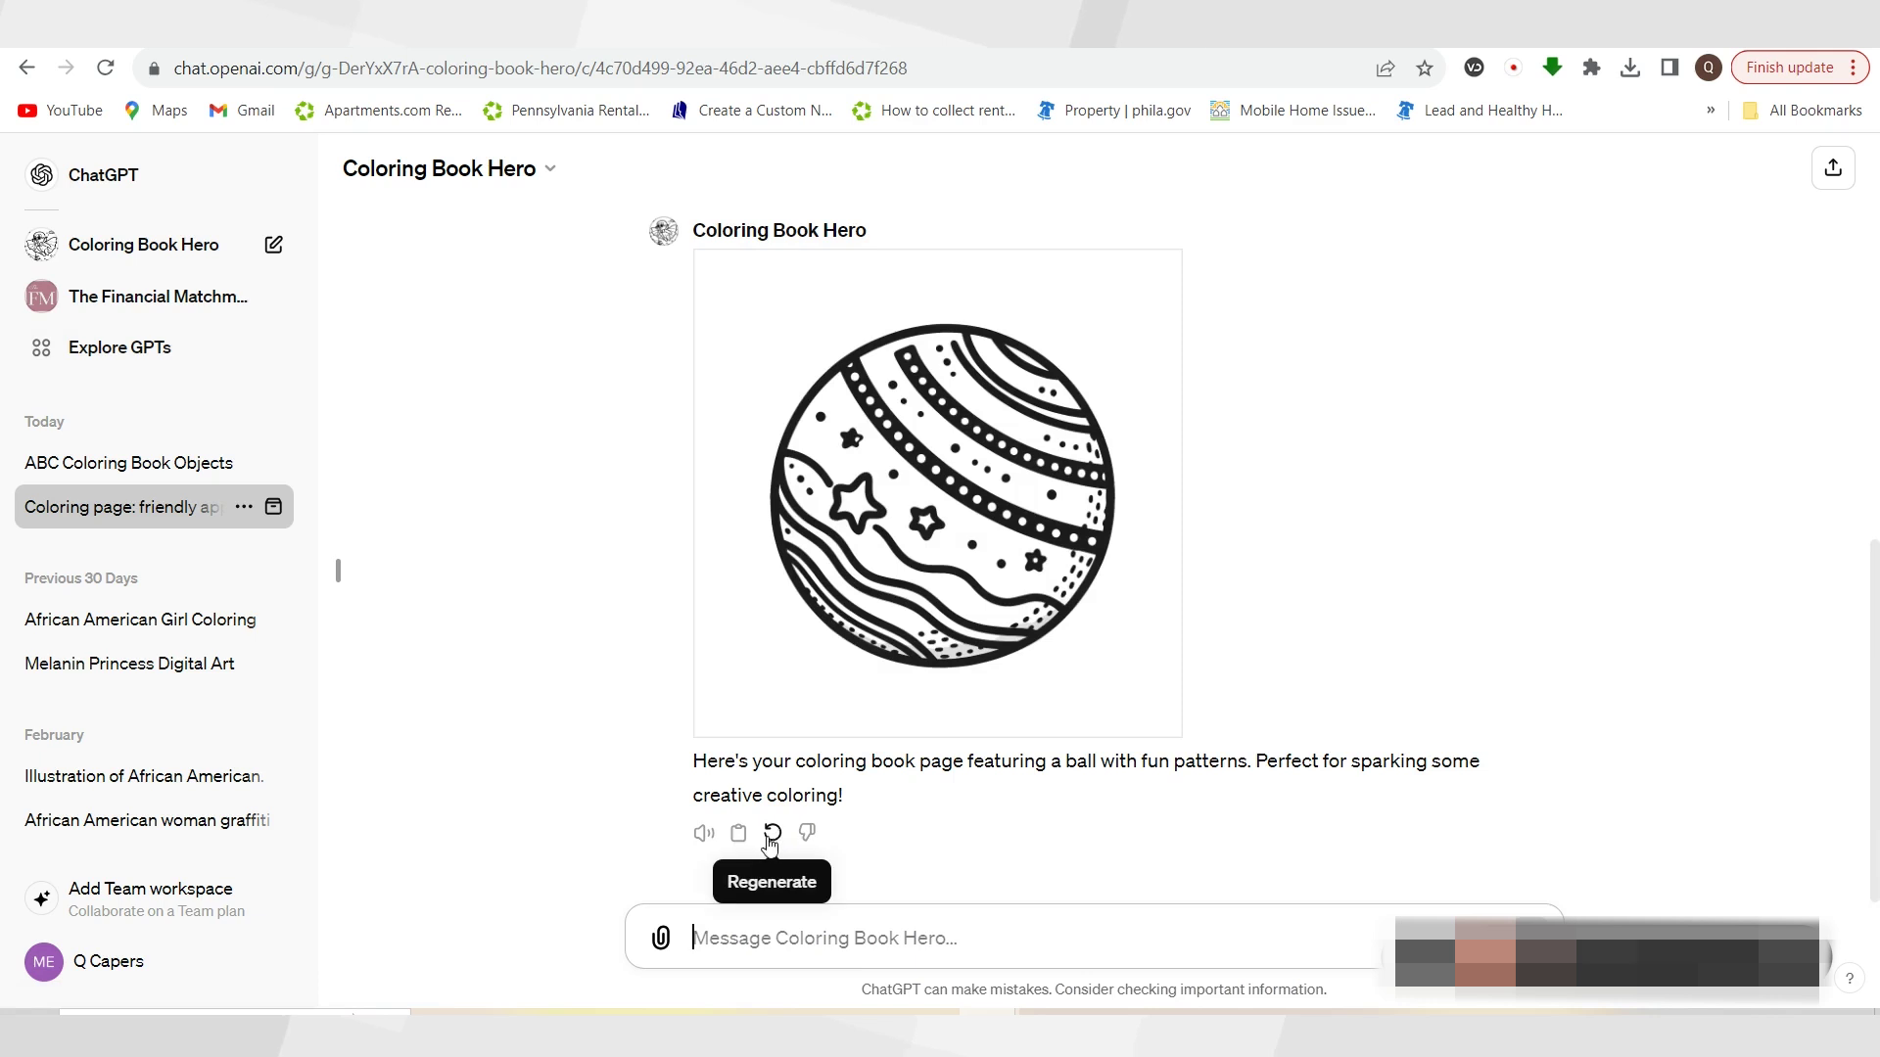
Regenerate the ball page and send the prompt "create a kids coloring page of a soccer ball"
click(773, 834)
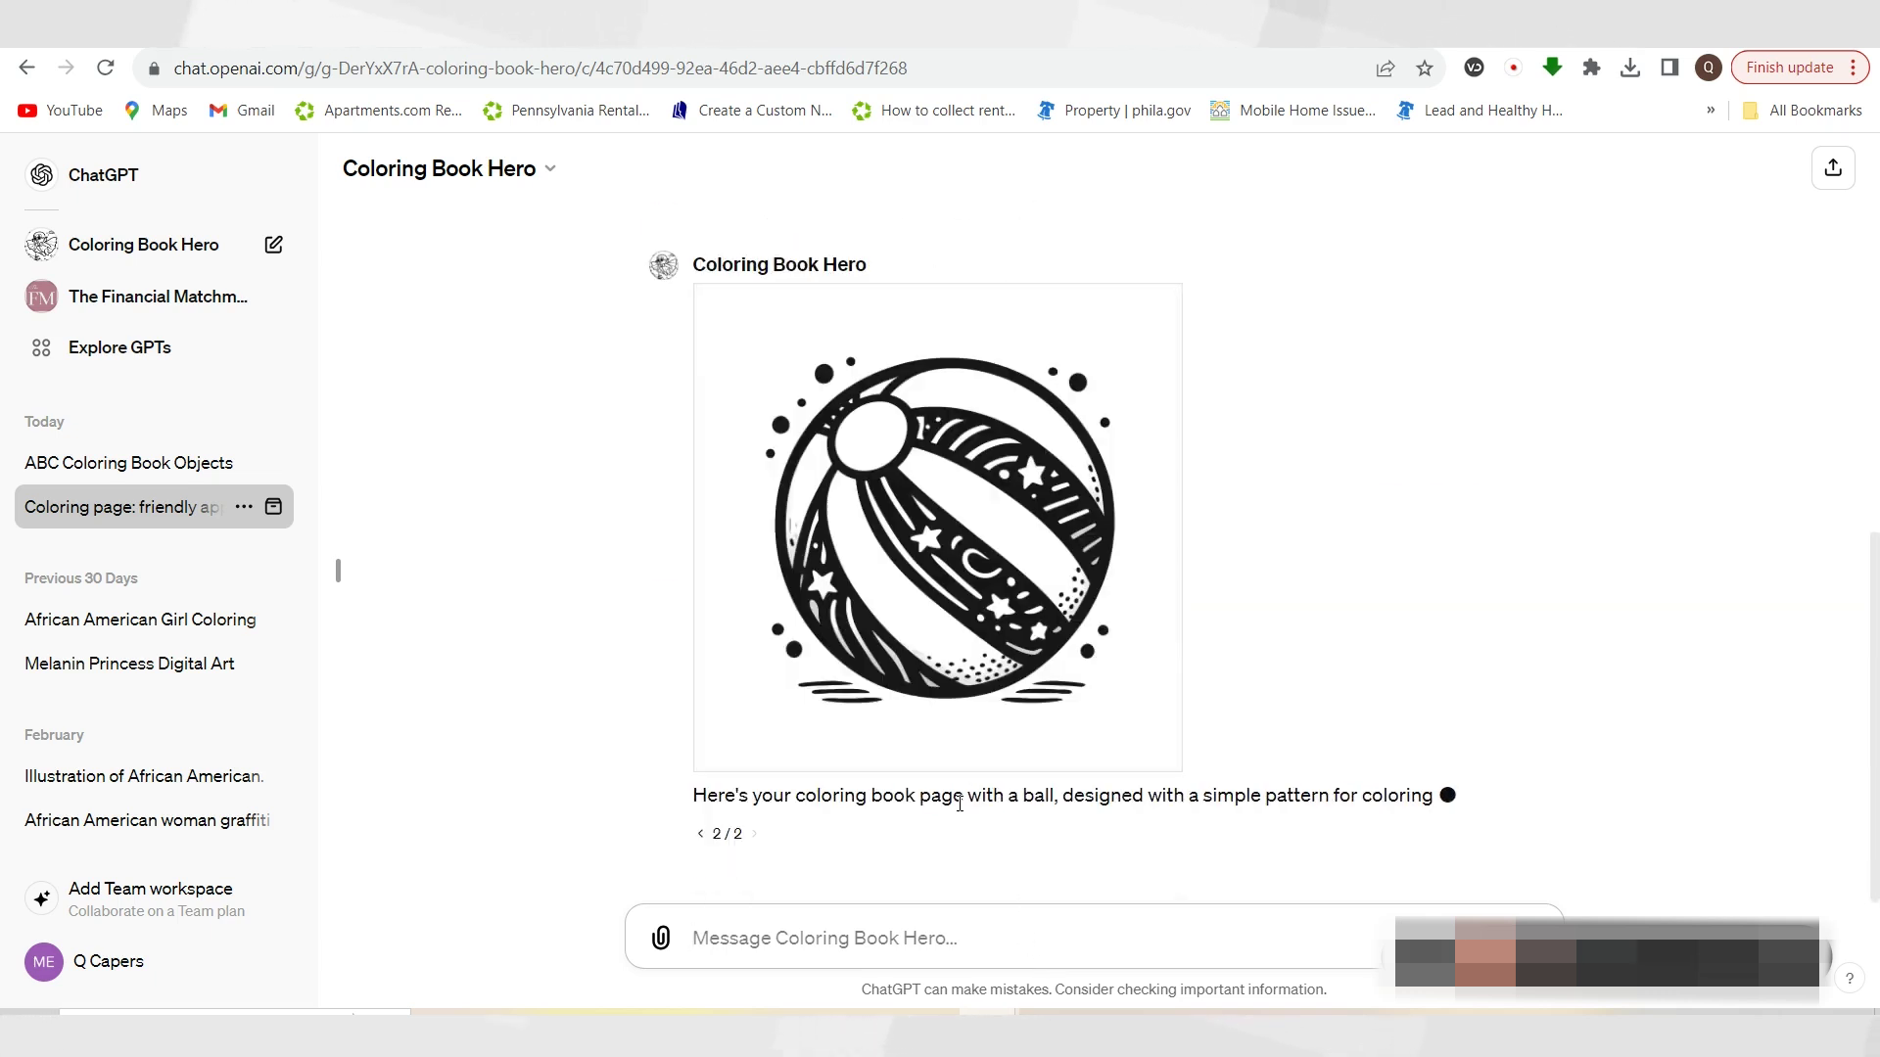
text(create a kids coloring page of a soccer ball)
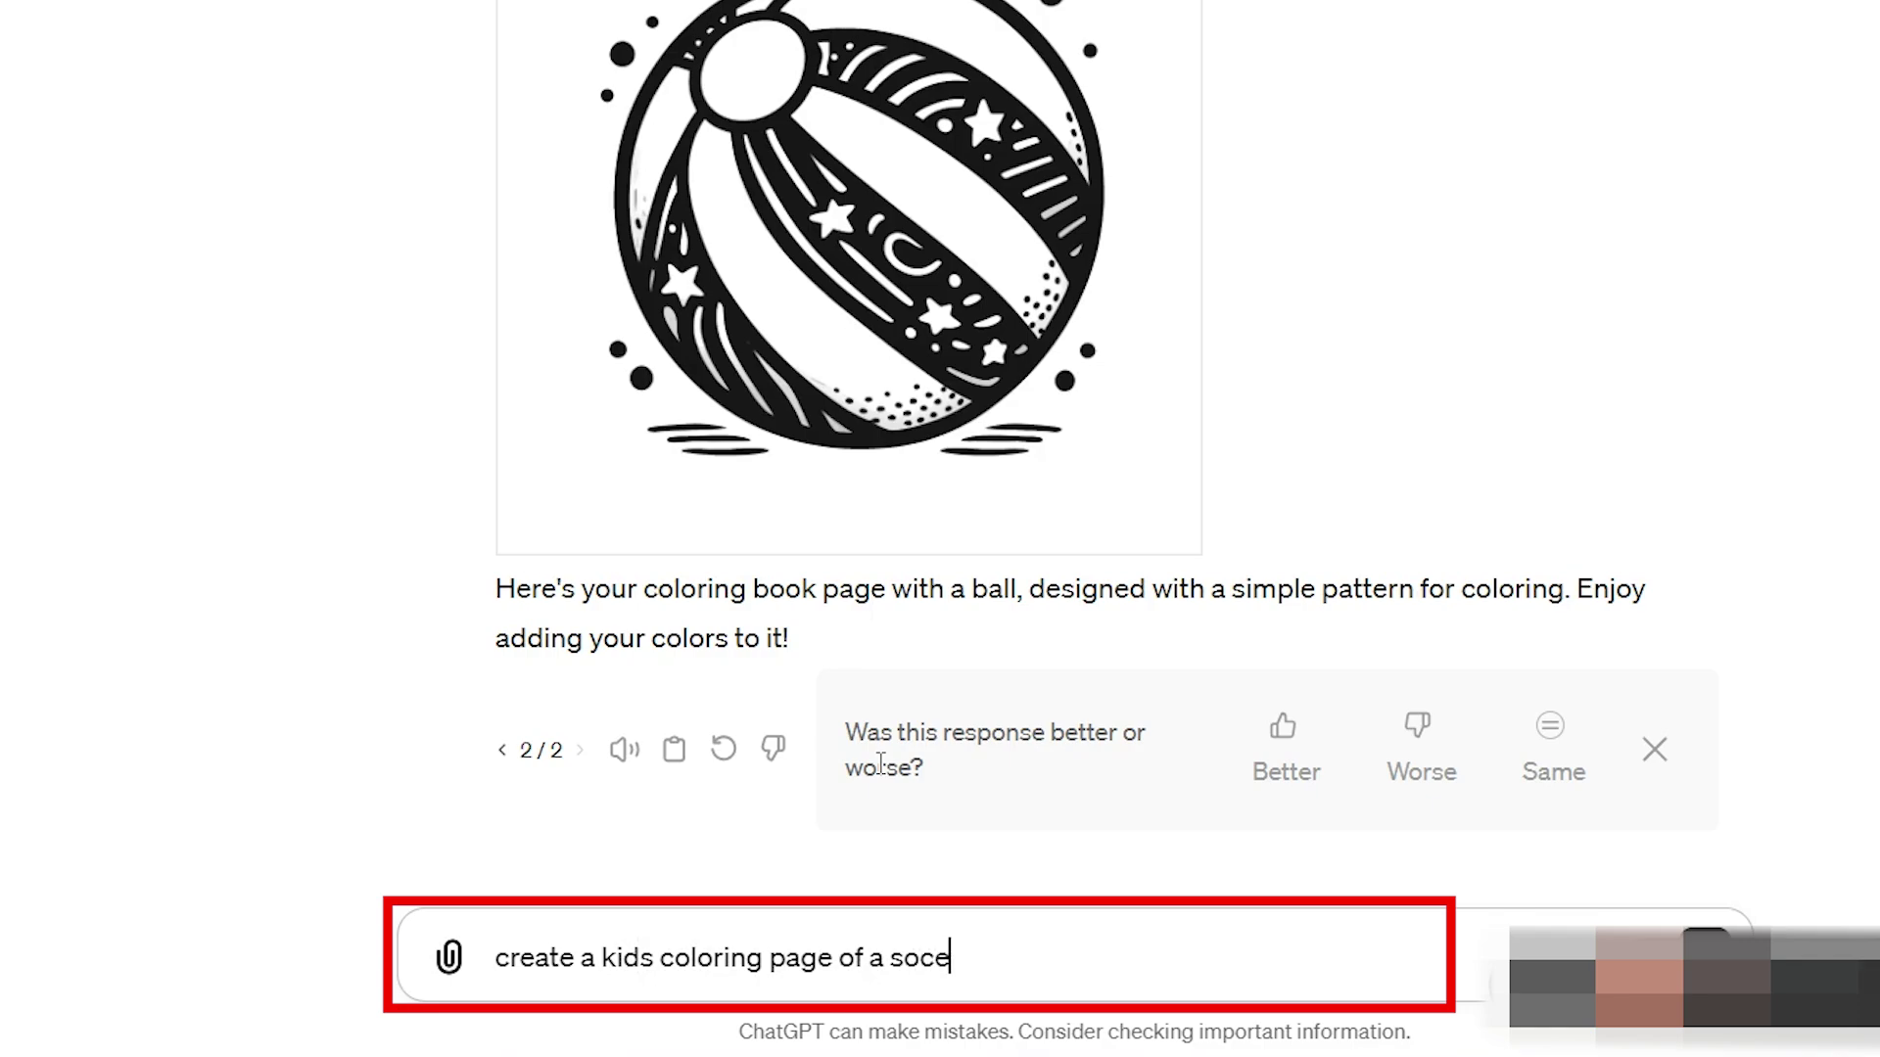
key(Return)
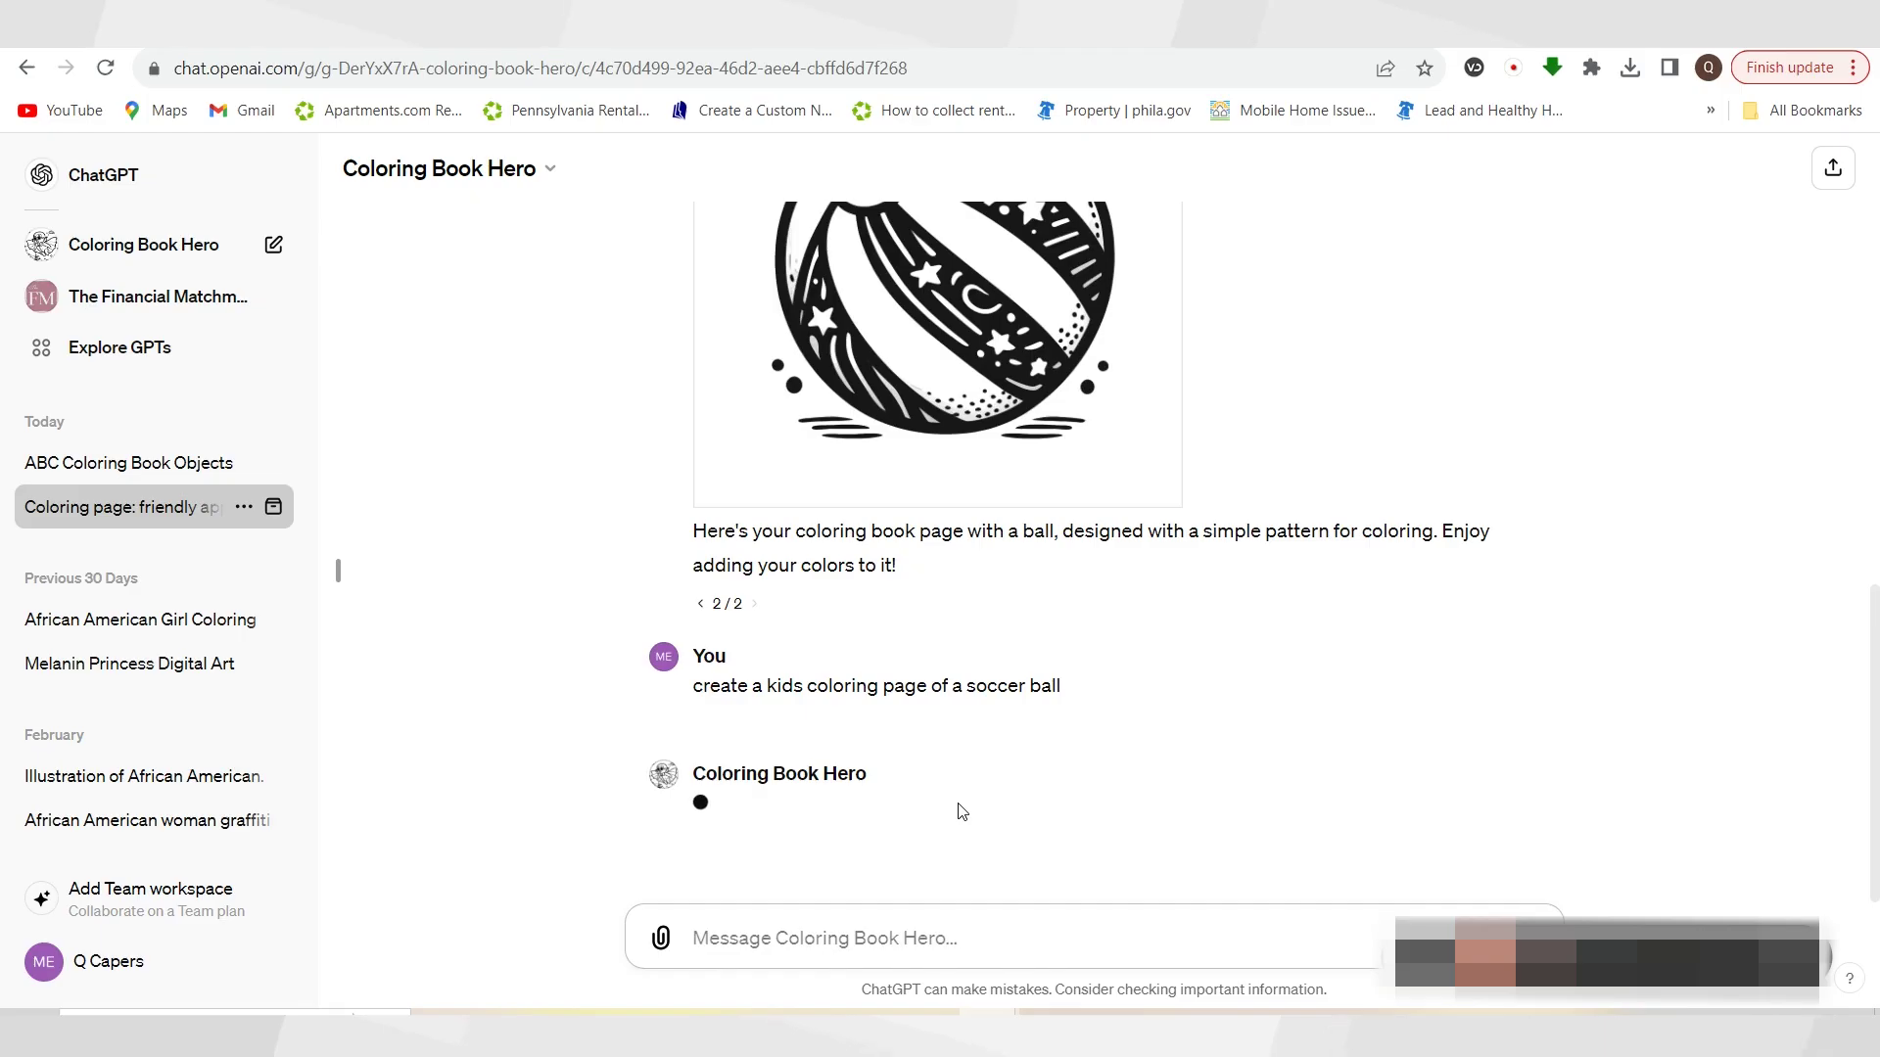
Reuse the soccer ball prompt as a new message, changing its subject to "a basketball ball,"
drag(694, 686, 1056, 685)
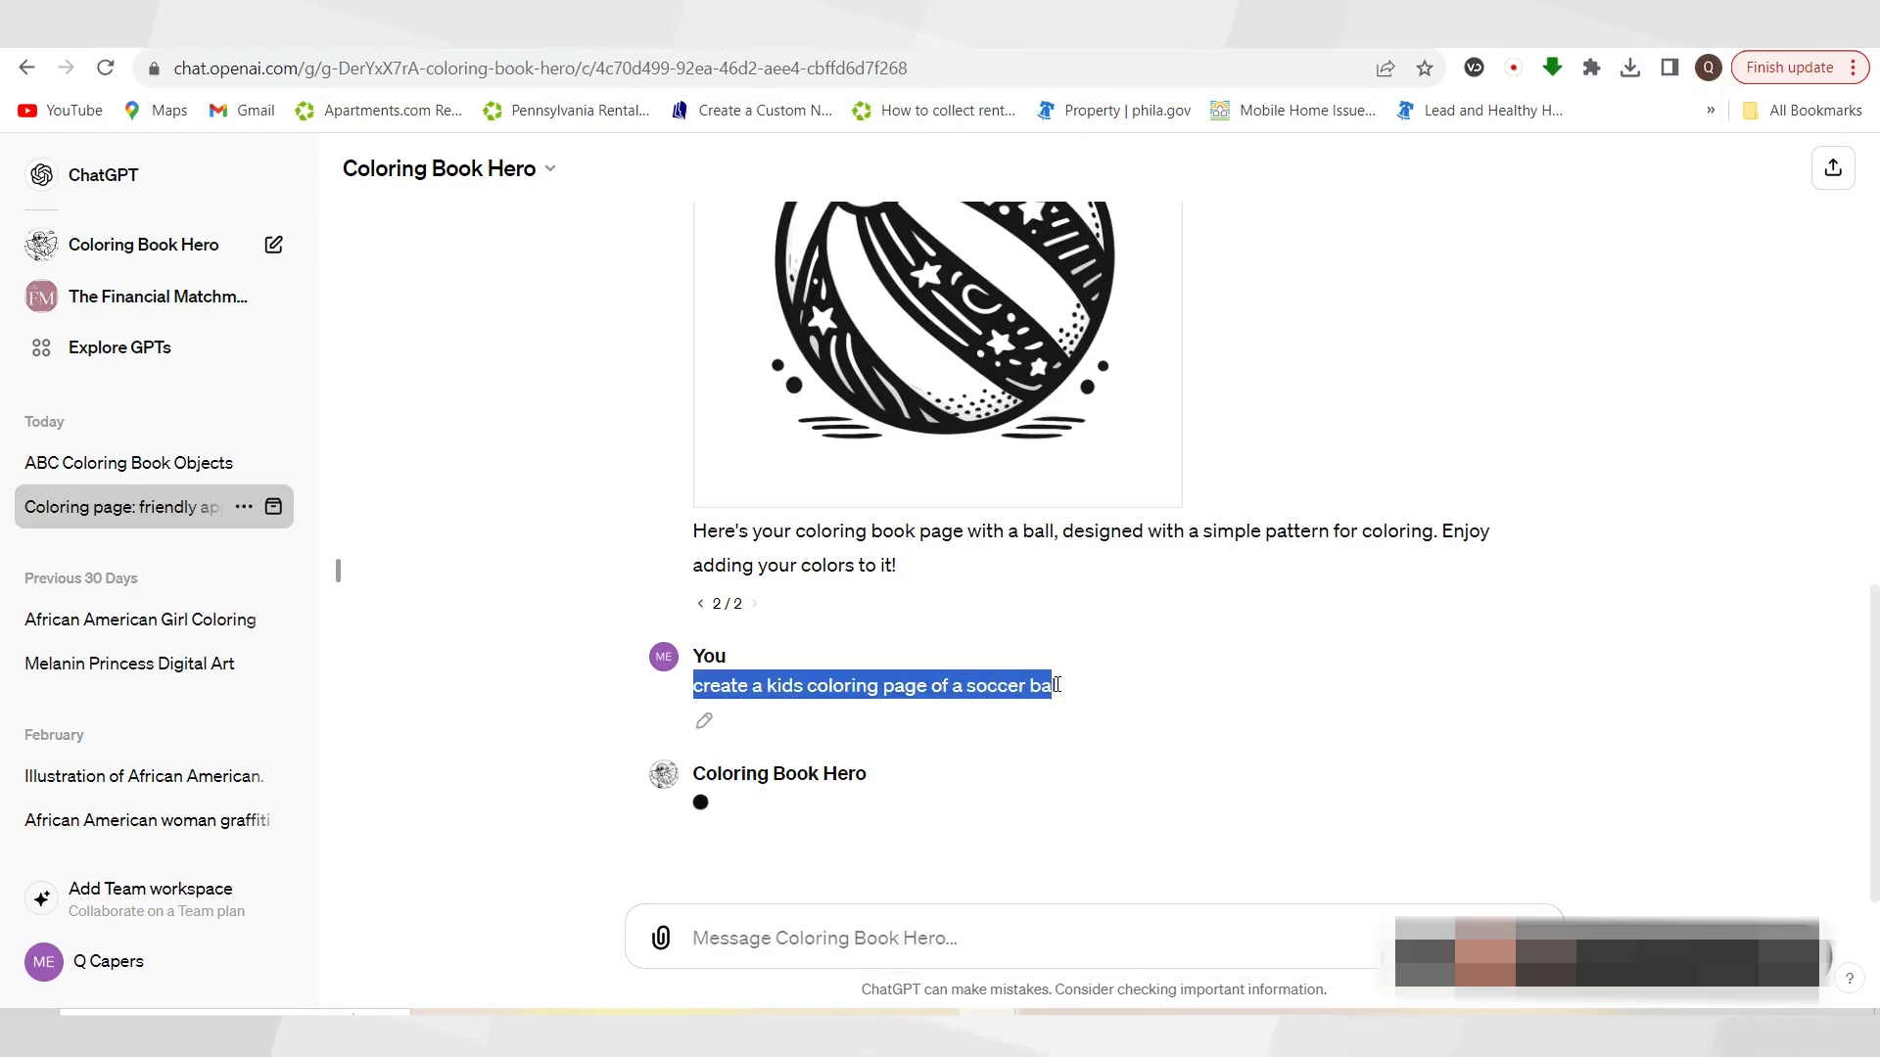
right_click(1026, 686)
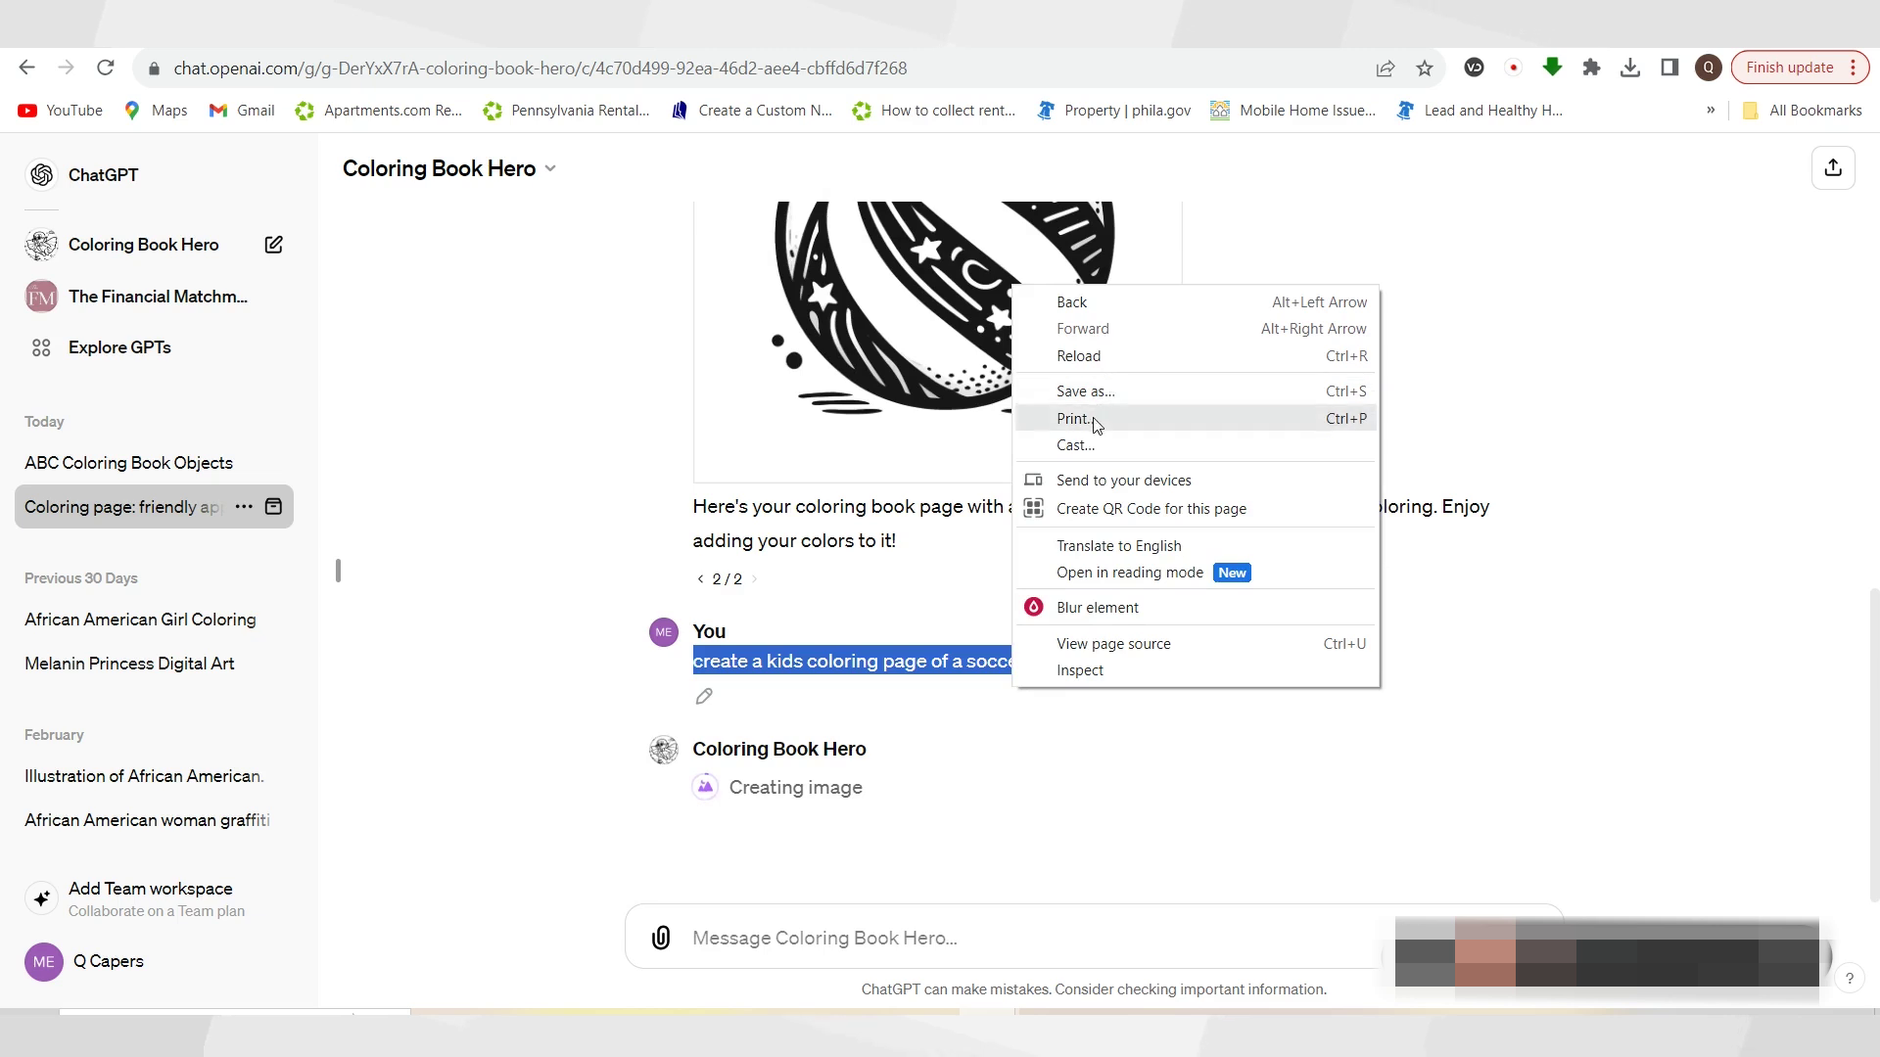
right_click(956, 672)
click(1004, 686)
click(778, 937)
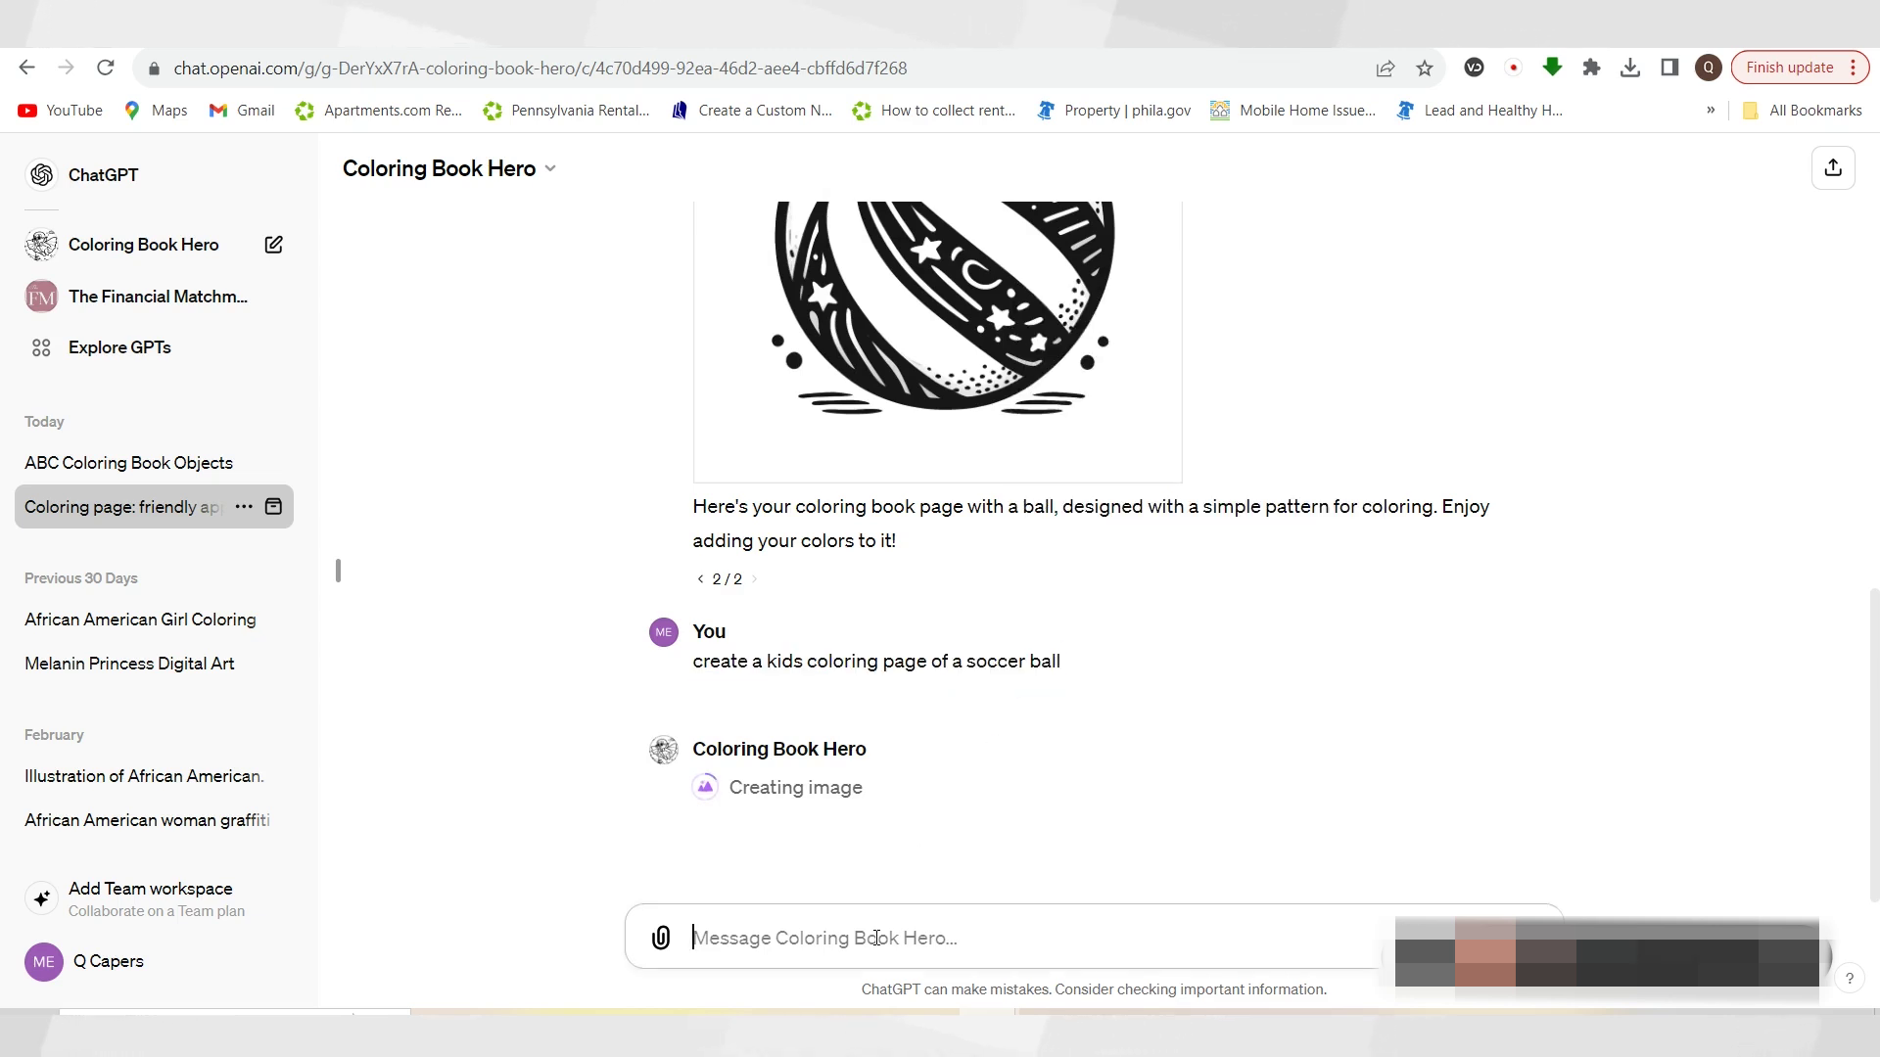
key(ctrl+v)
click(1029, 944)
key(BackSpace)
key(BackSpace)
key(BackSpace)
key(BackSpace)
key(BackSpace)
key(BackSpace)
key(BackSpace)
text(ball,)
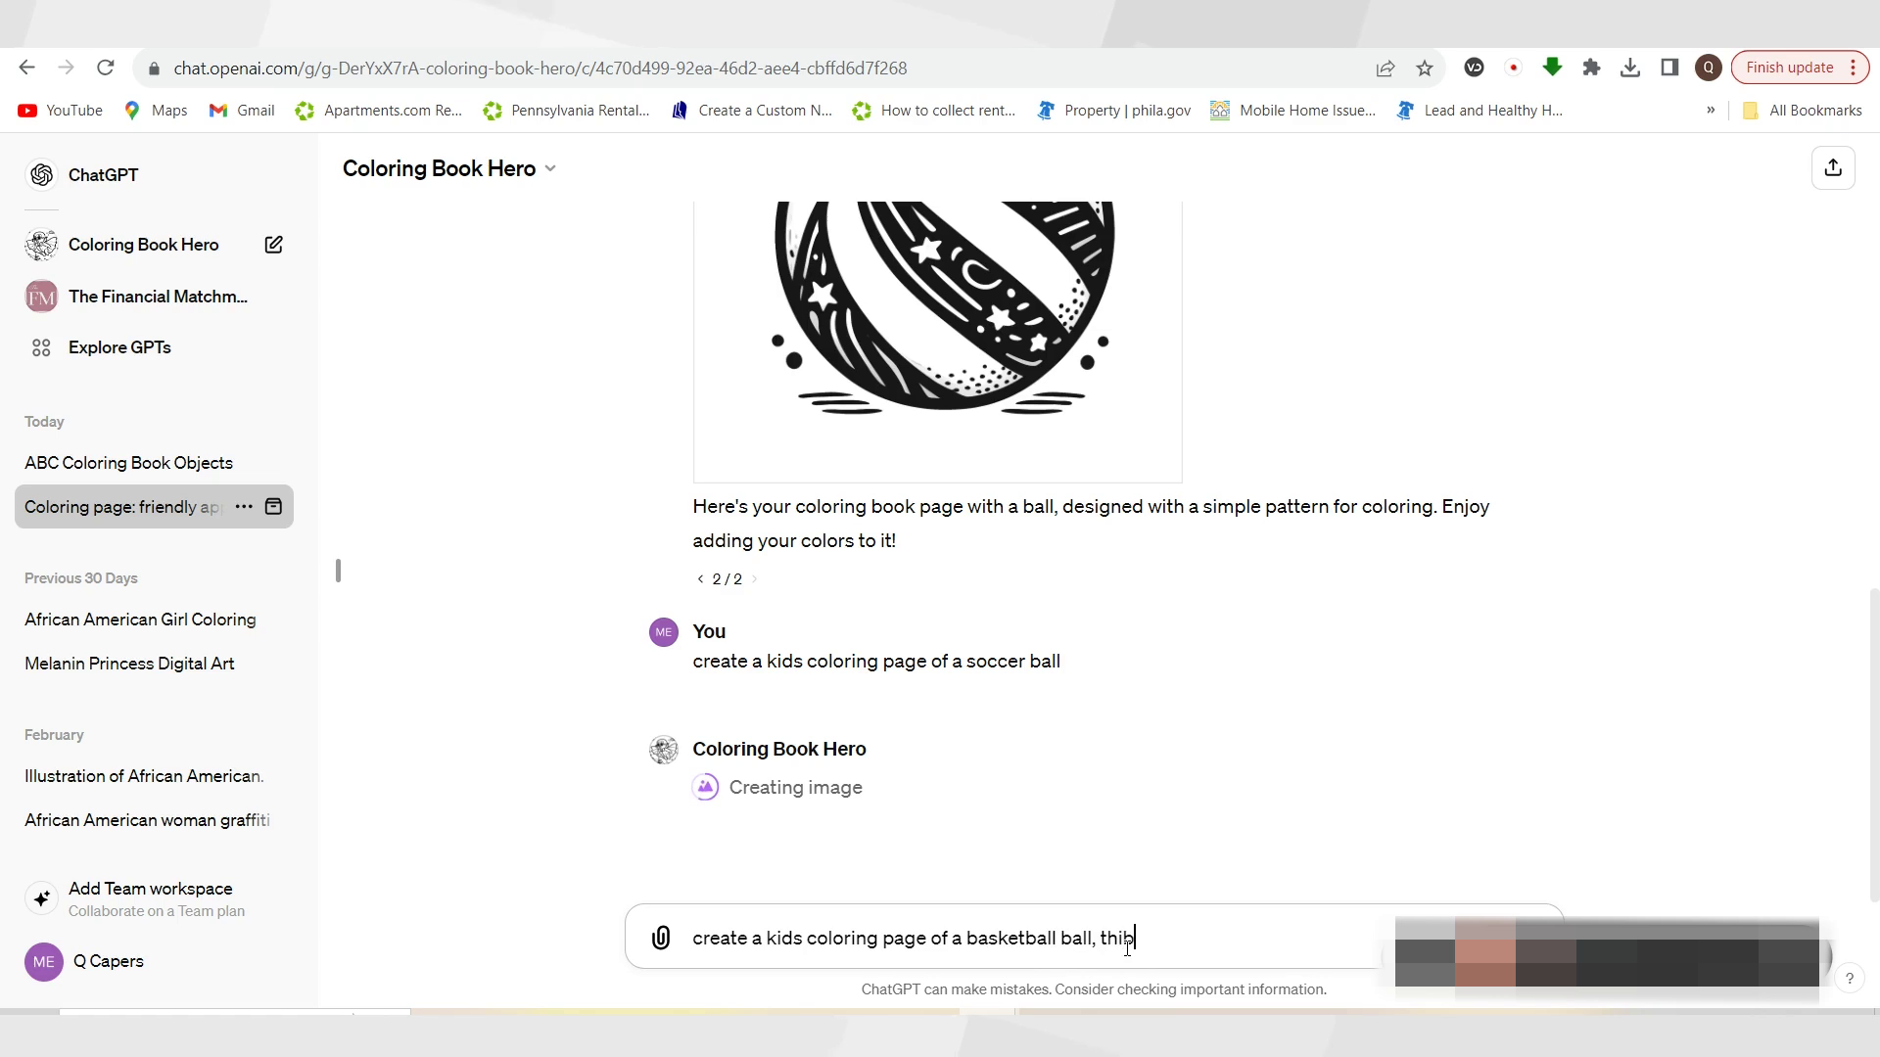
Add "thin black and white outlines" to the basketball prompt and send it
text( thin black)
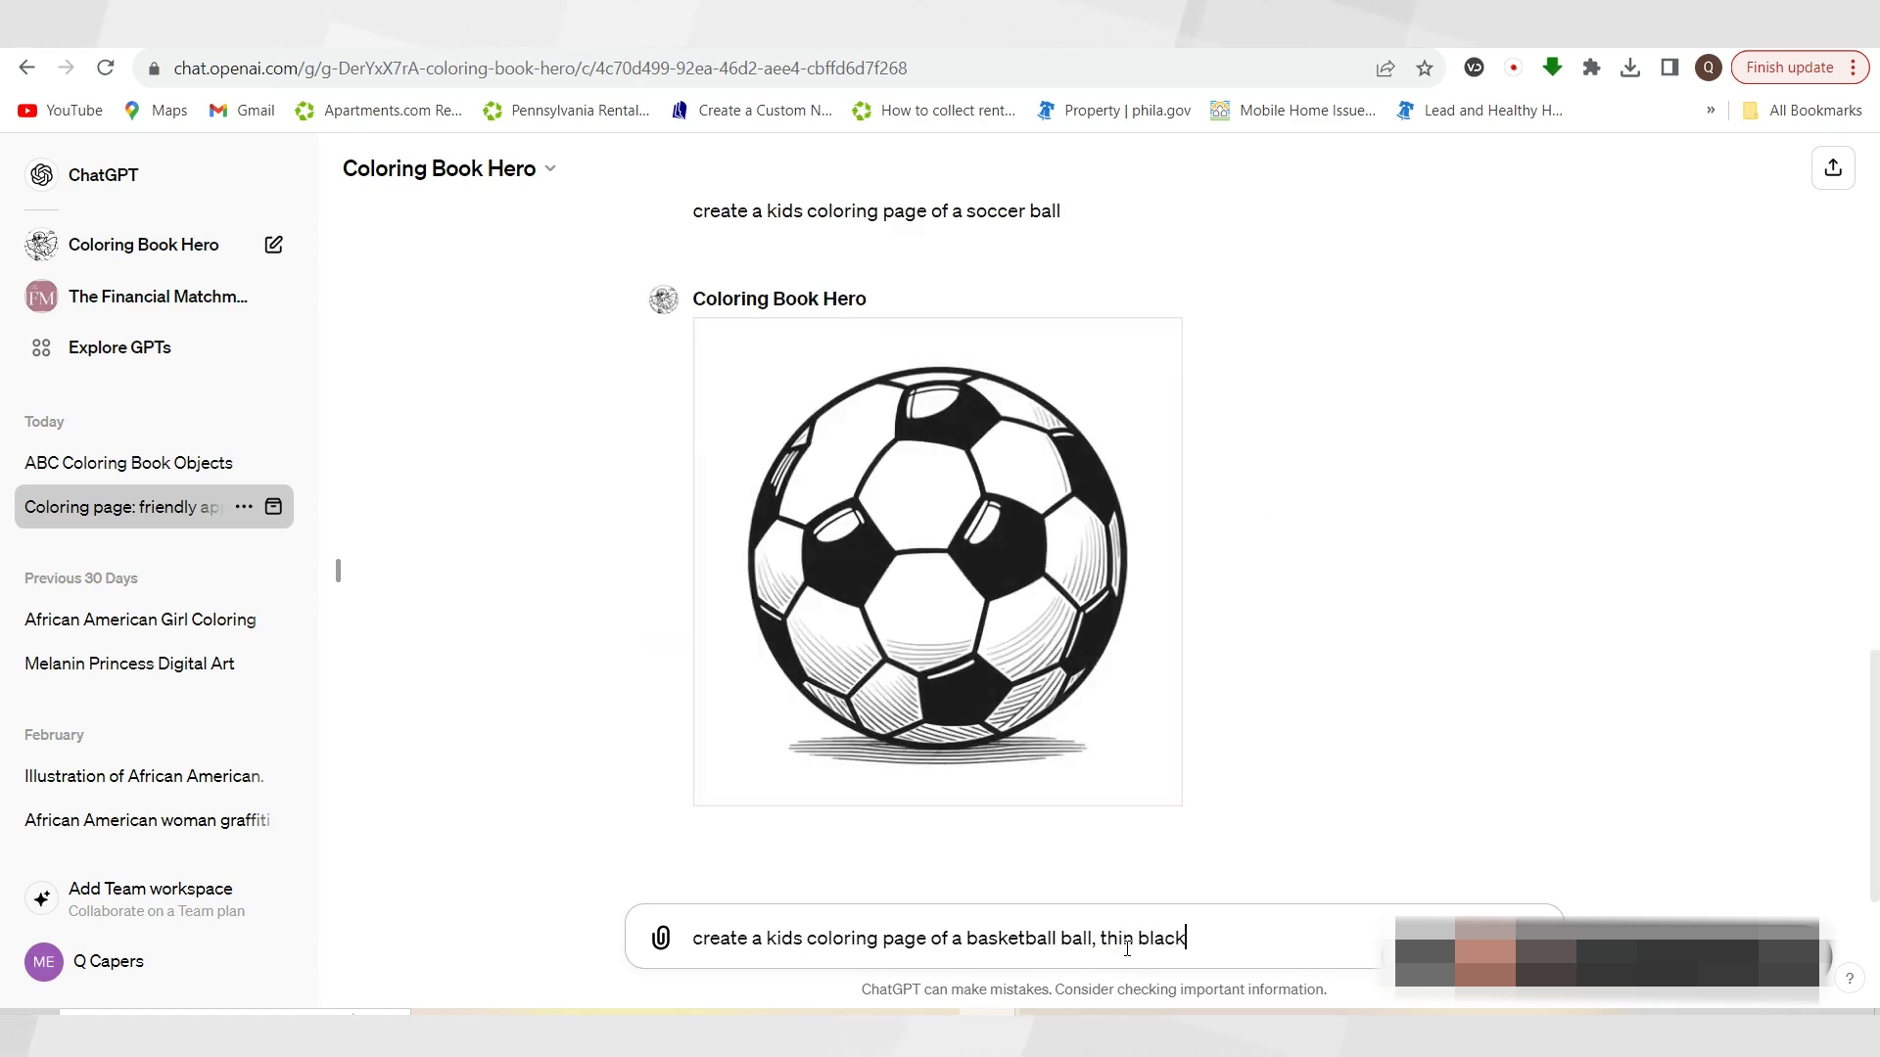
text( and white)
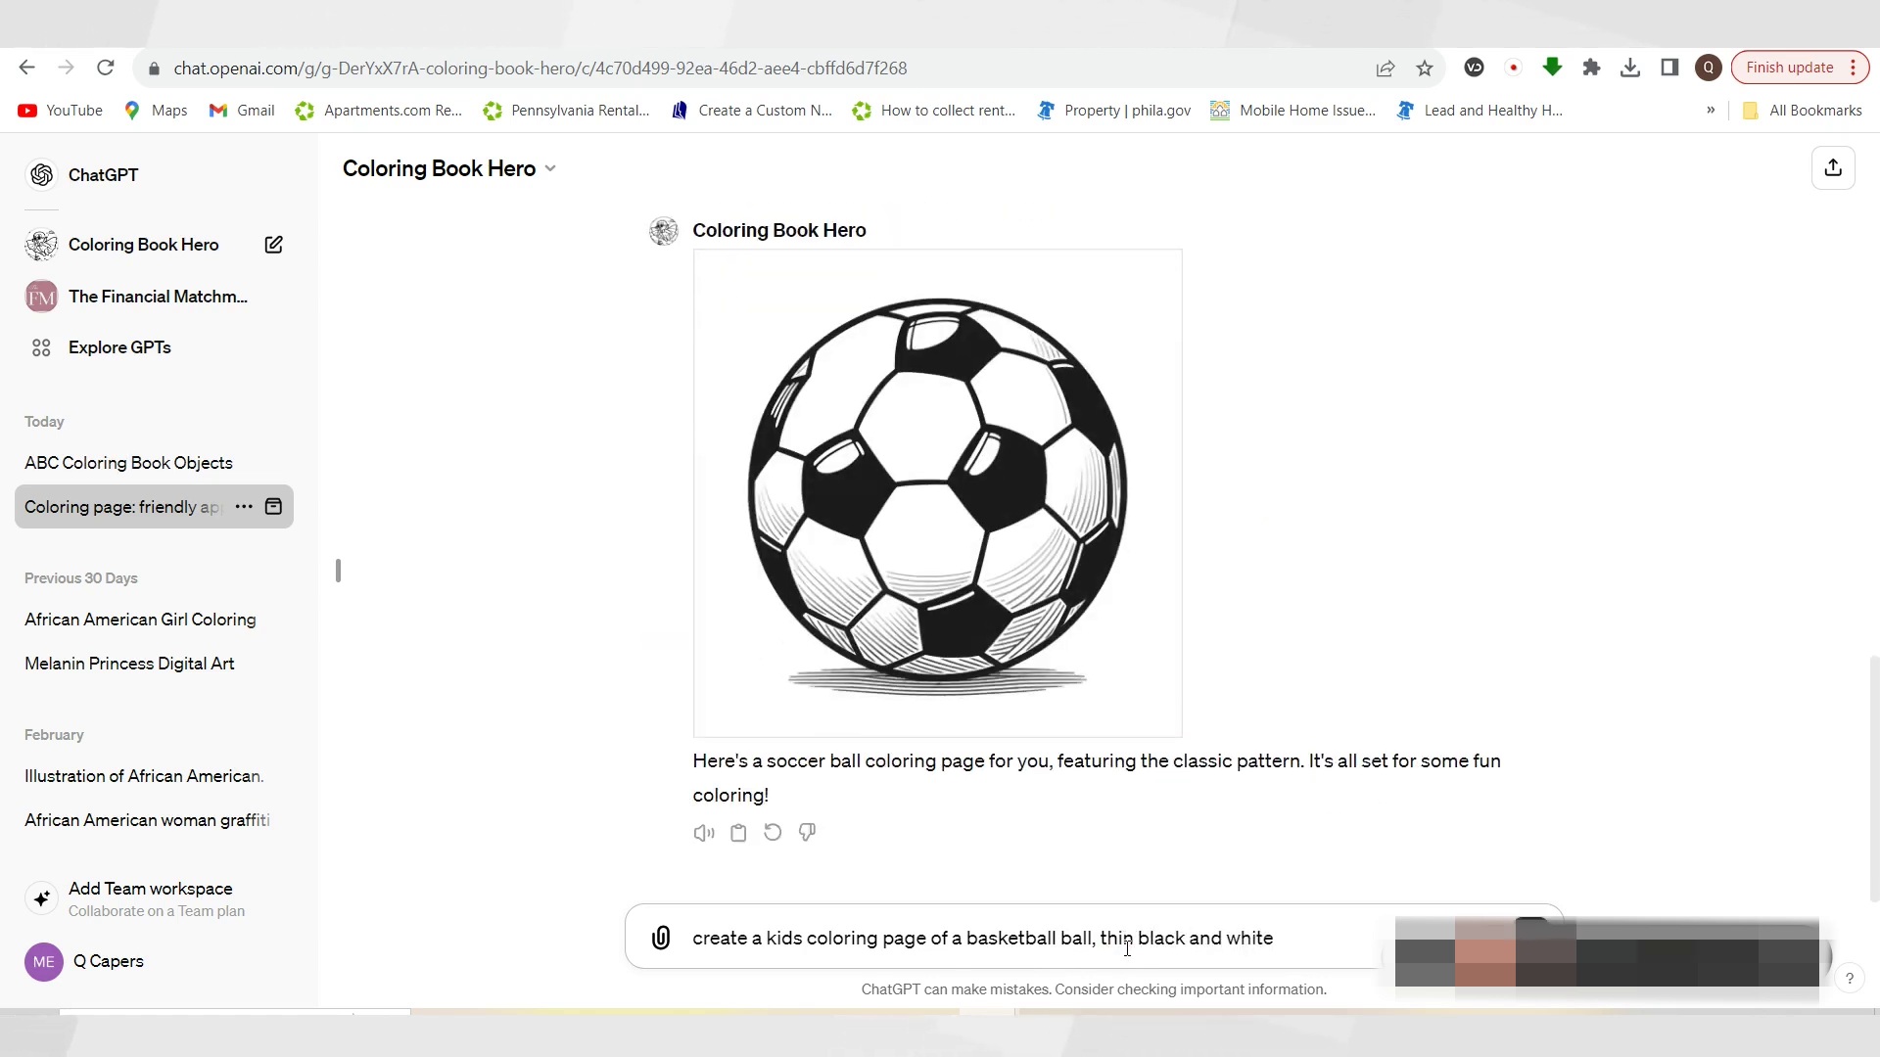
text( outlines)
key(Return)
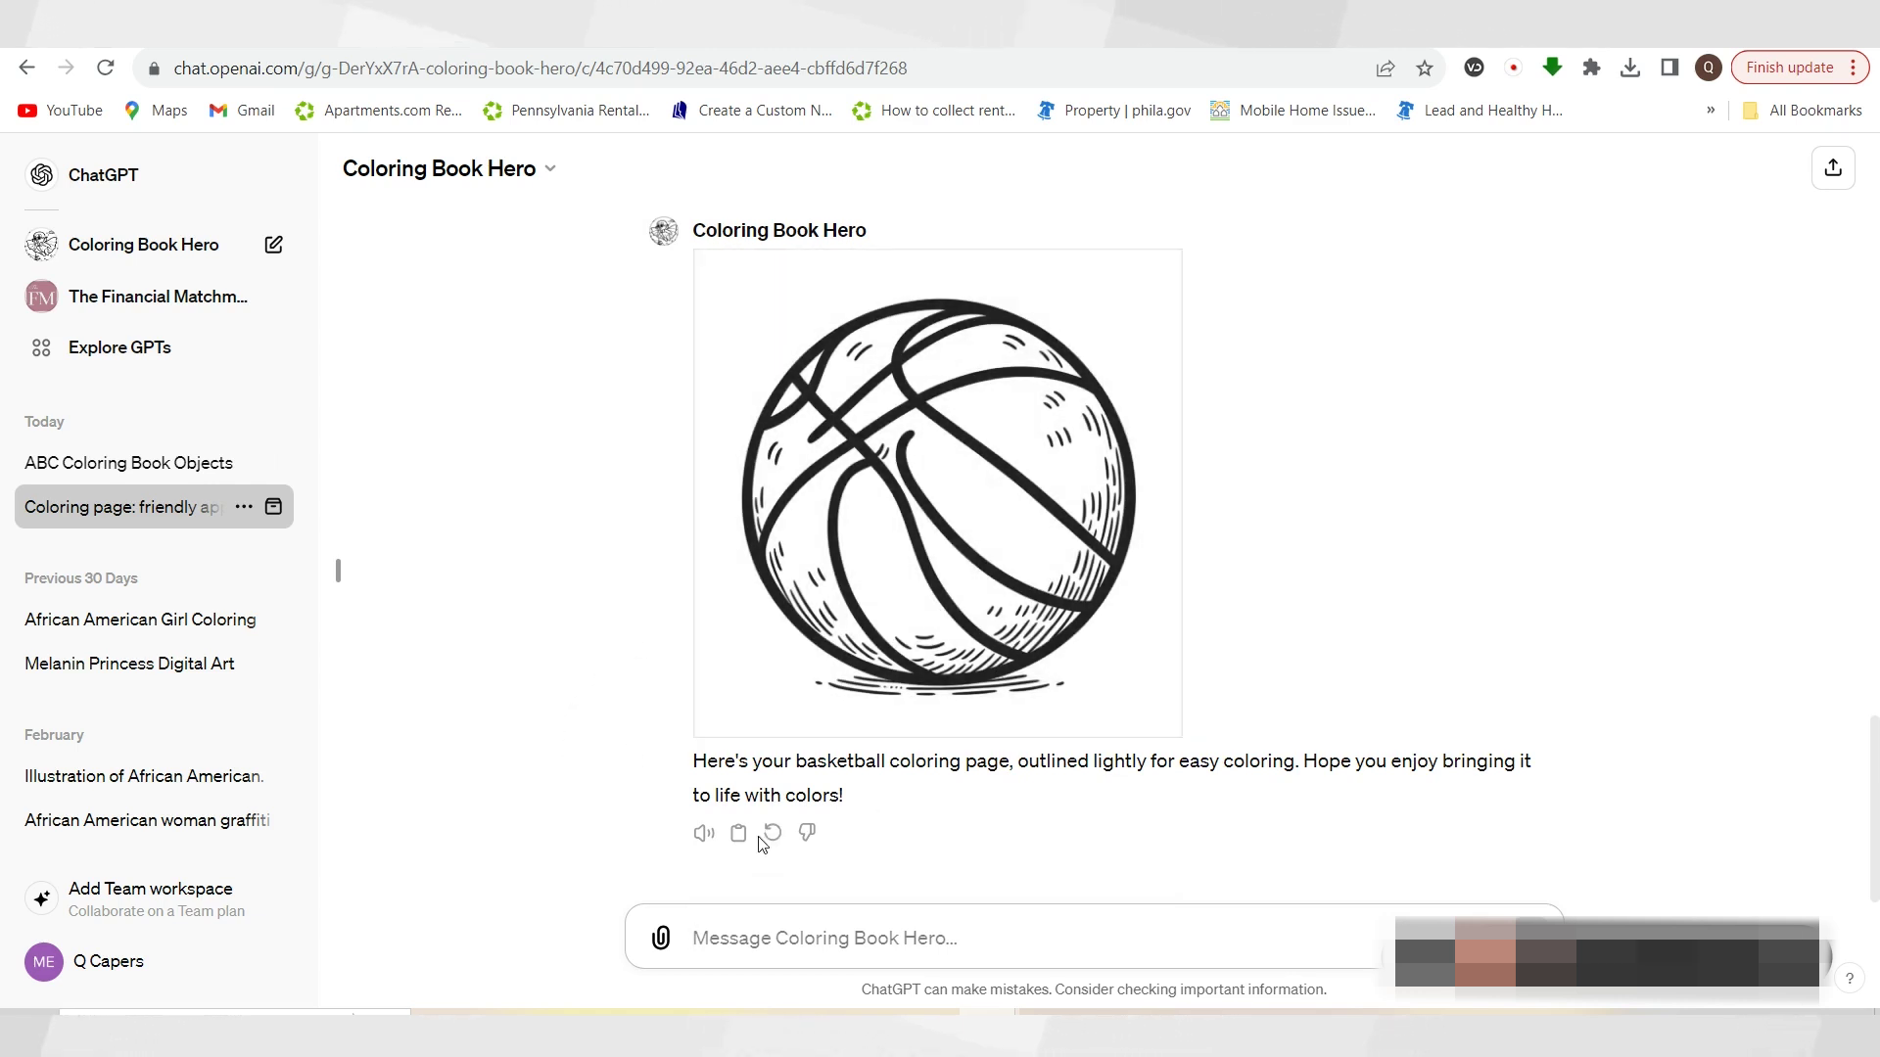
Regenerate the basketball page for comparison, then return to the first version and download it
click(772, 833)
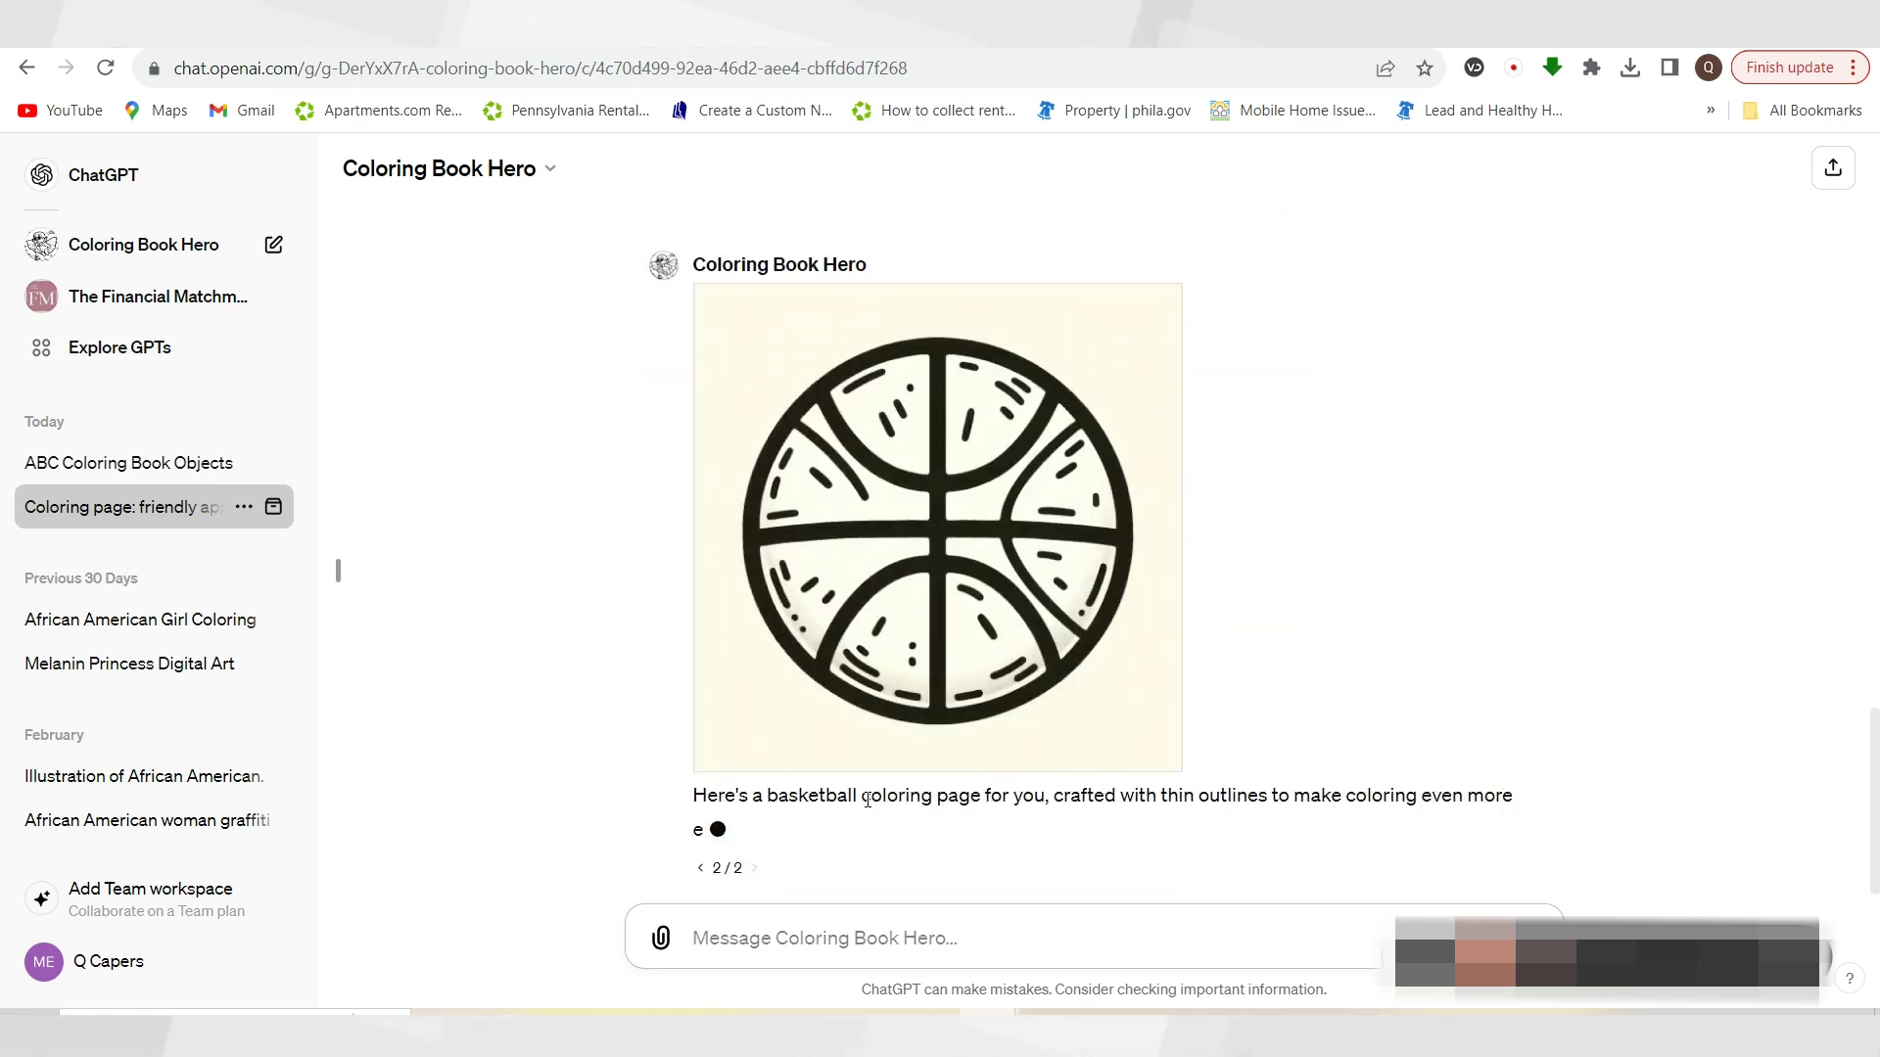
click(701, 834)
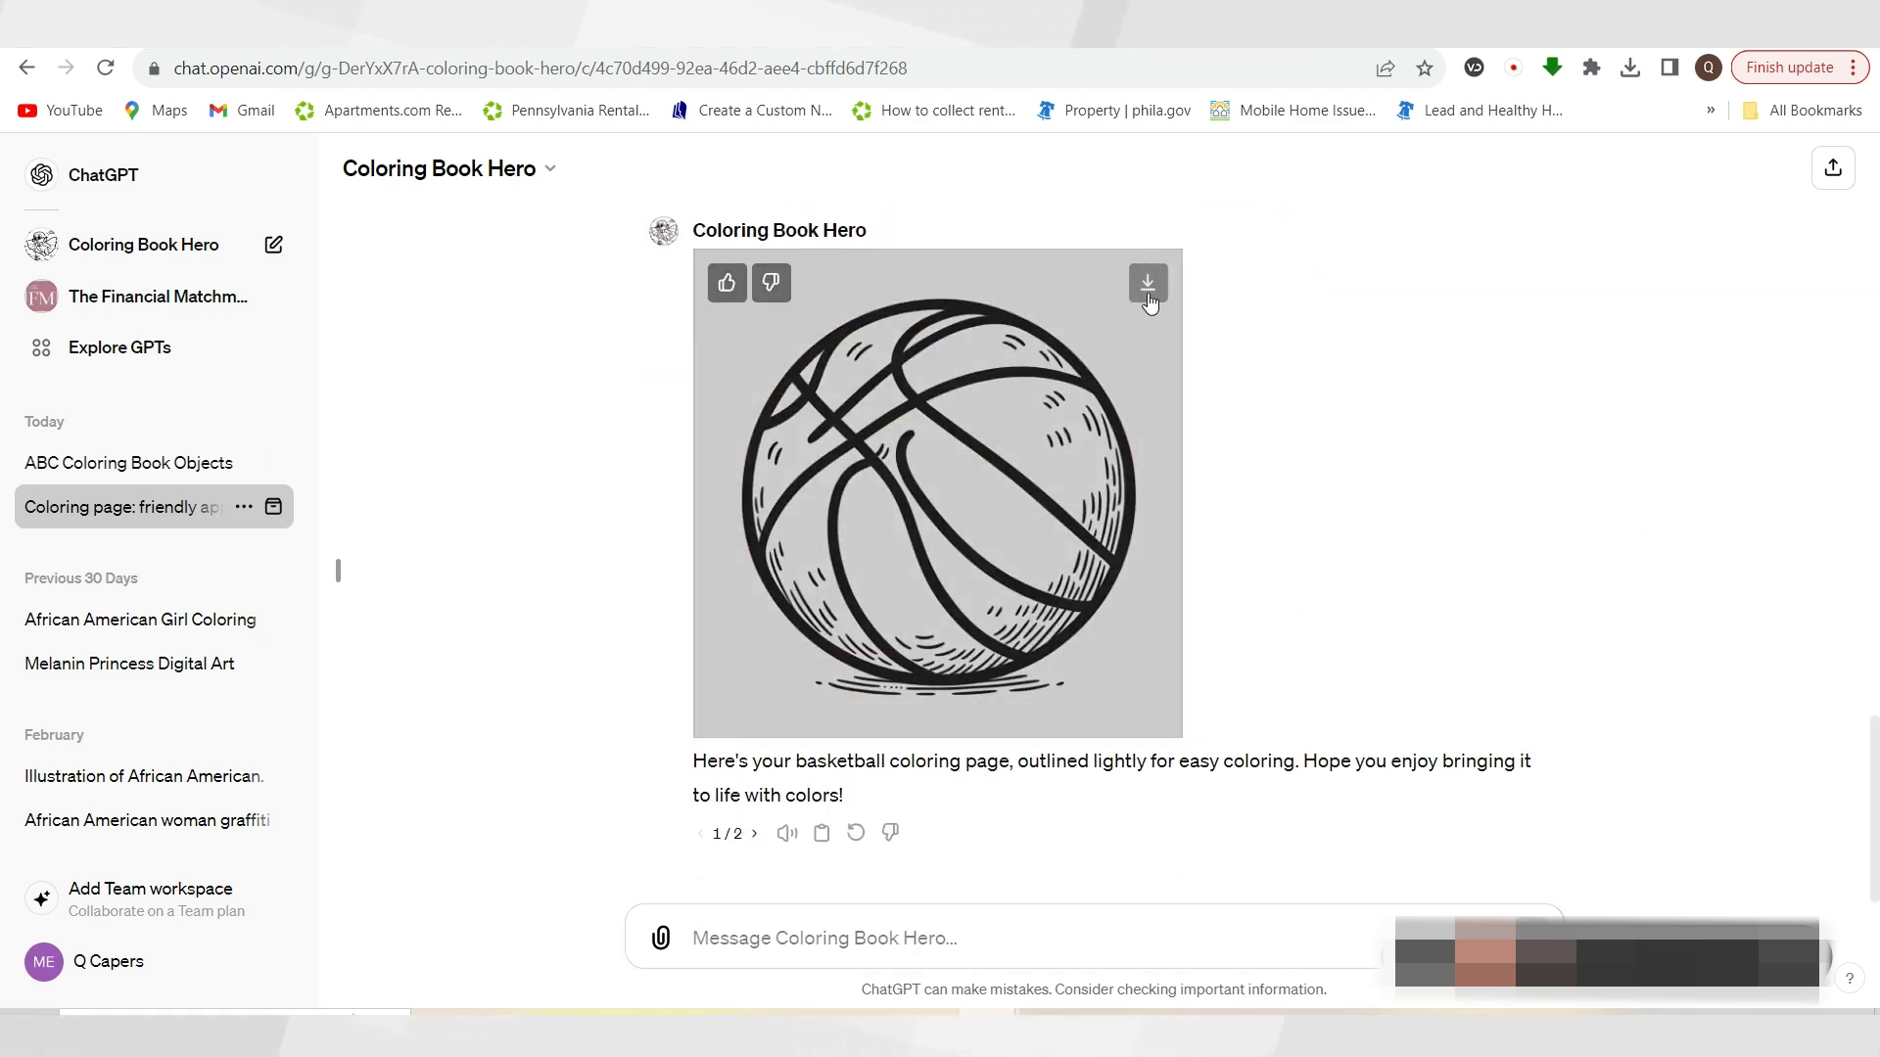
click(1148, 292)
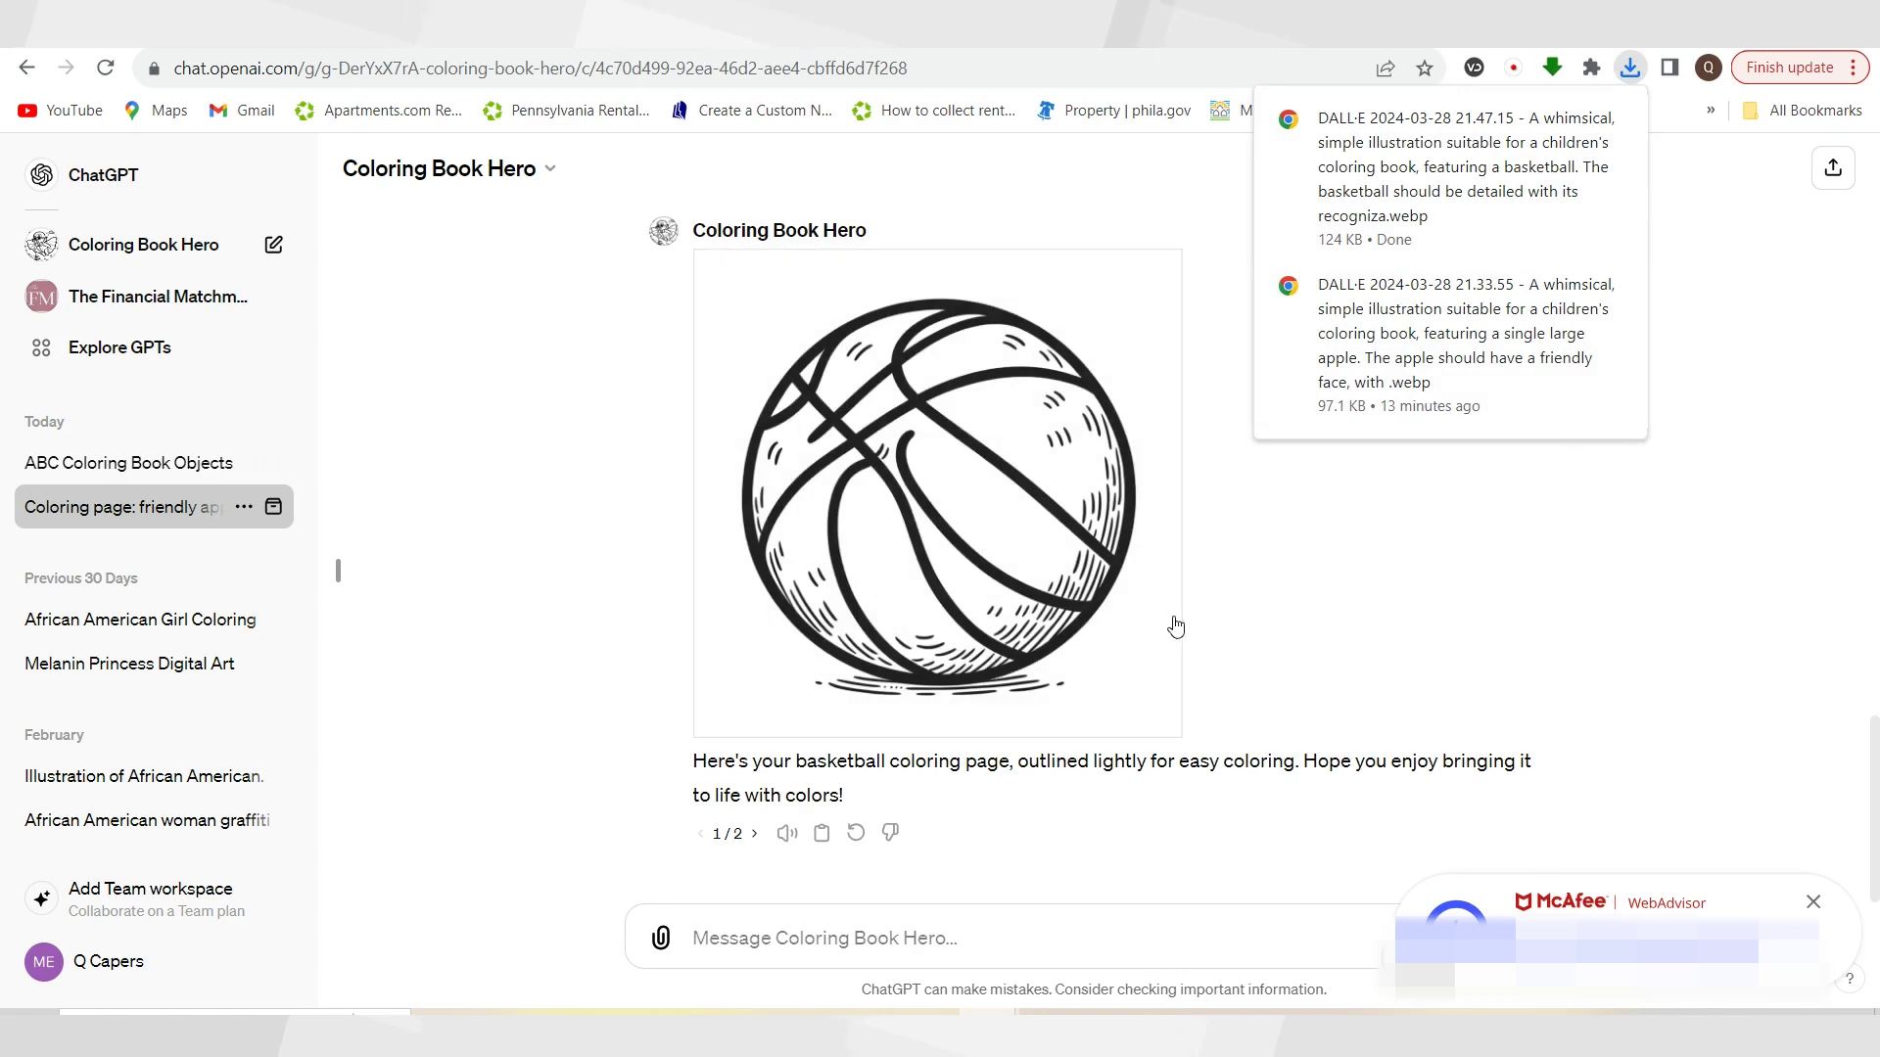
Switch to Creative Fabrica, search for "baby font", and dismiss the cookie notice
key(ctrl+Tab)
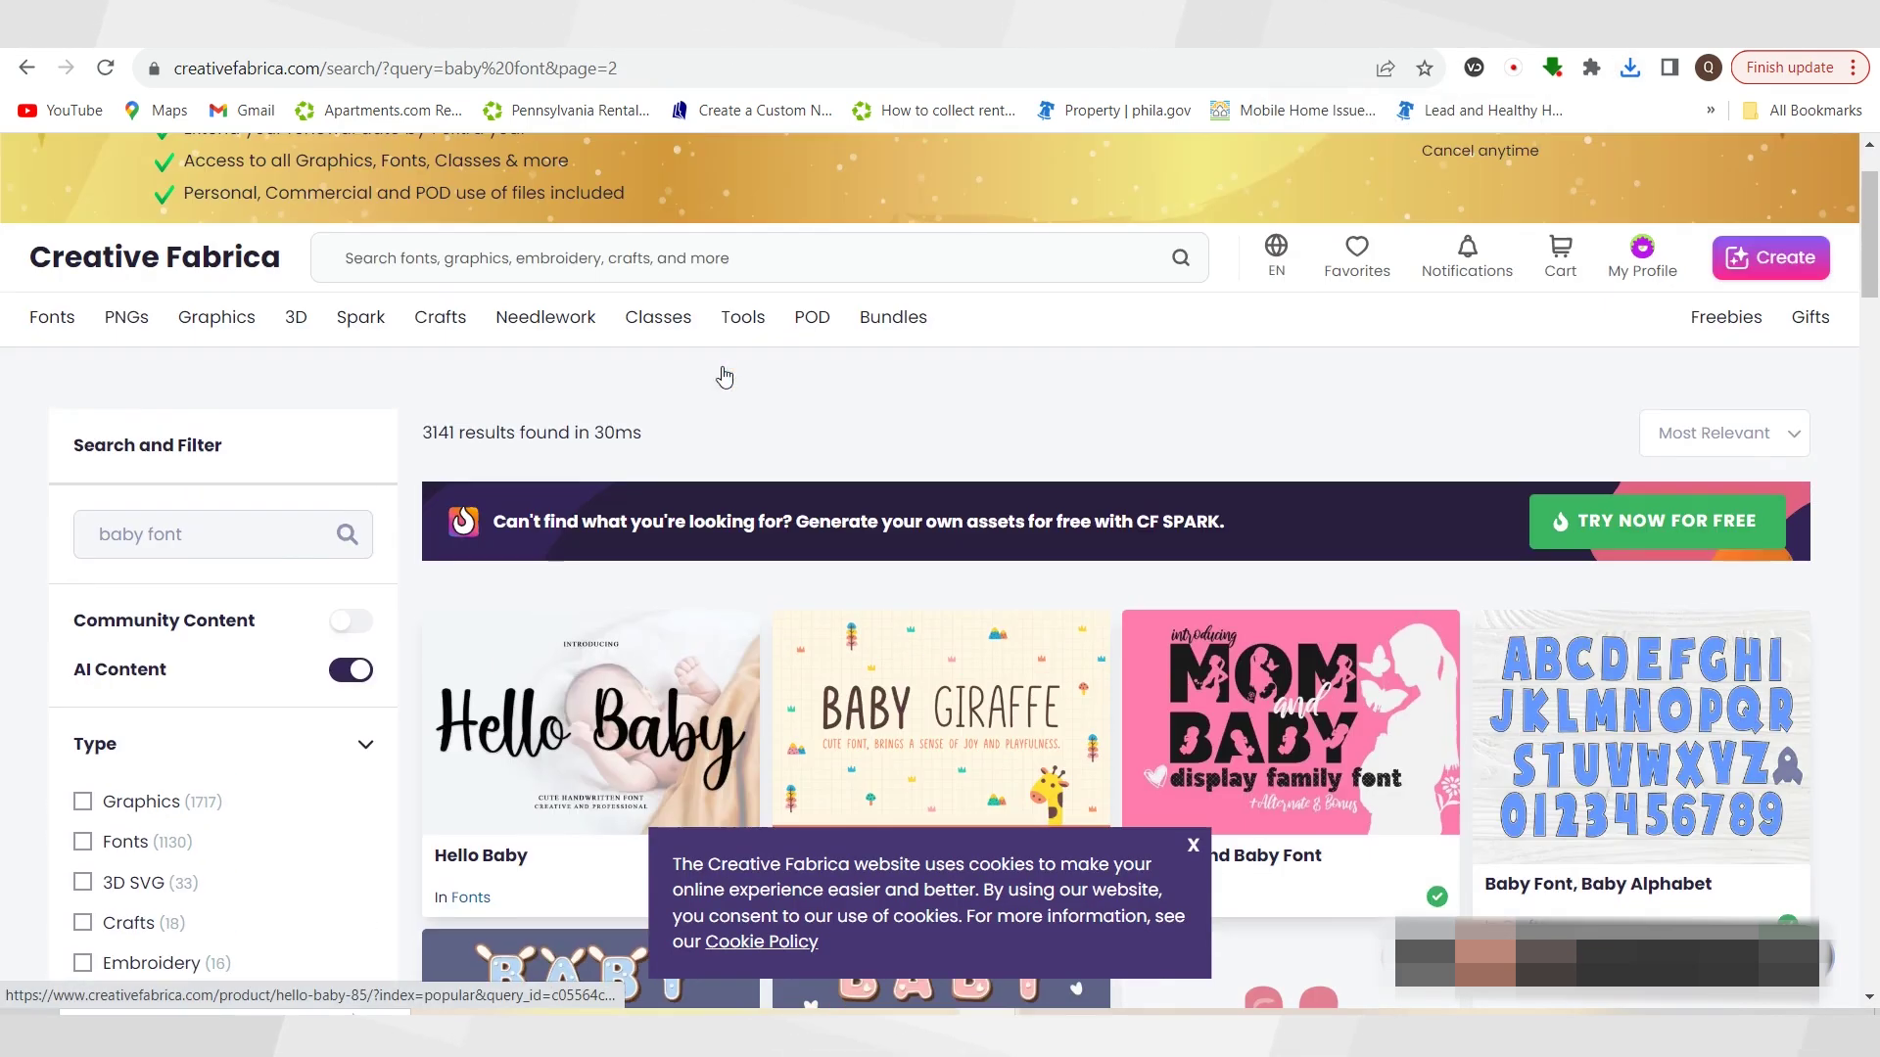
click(432, 268)
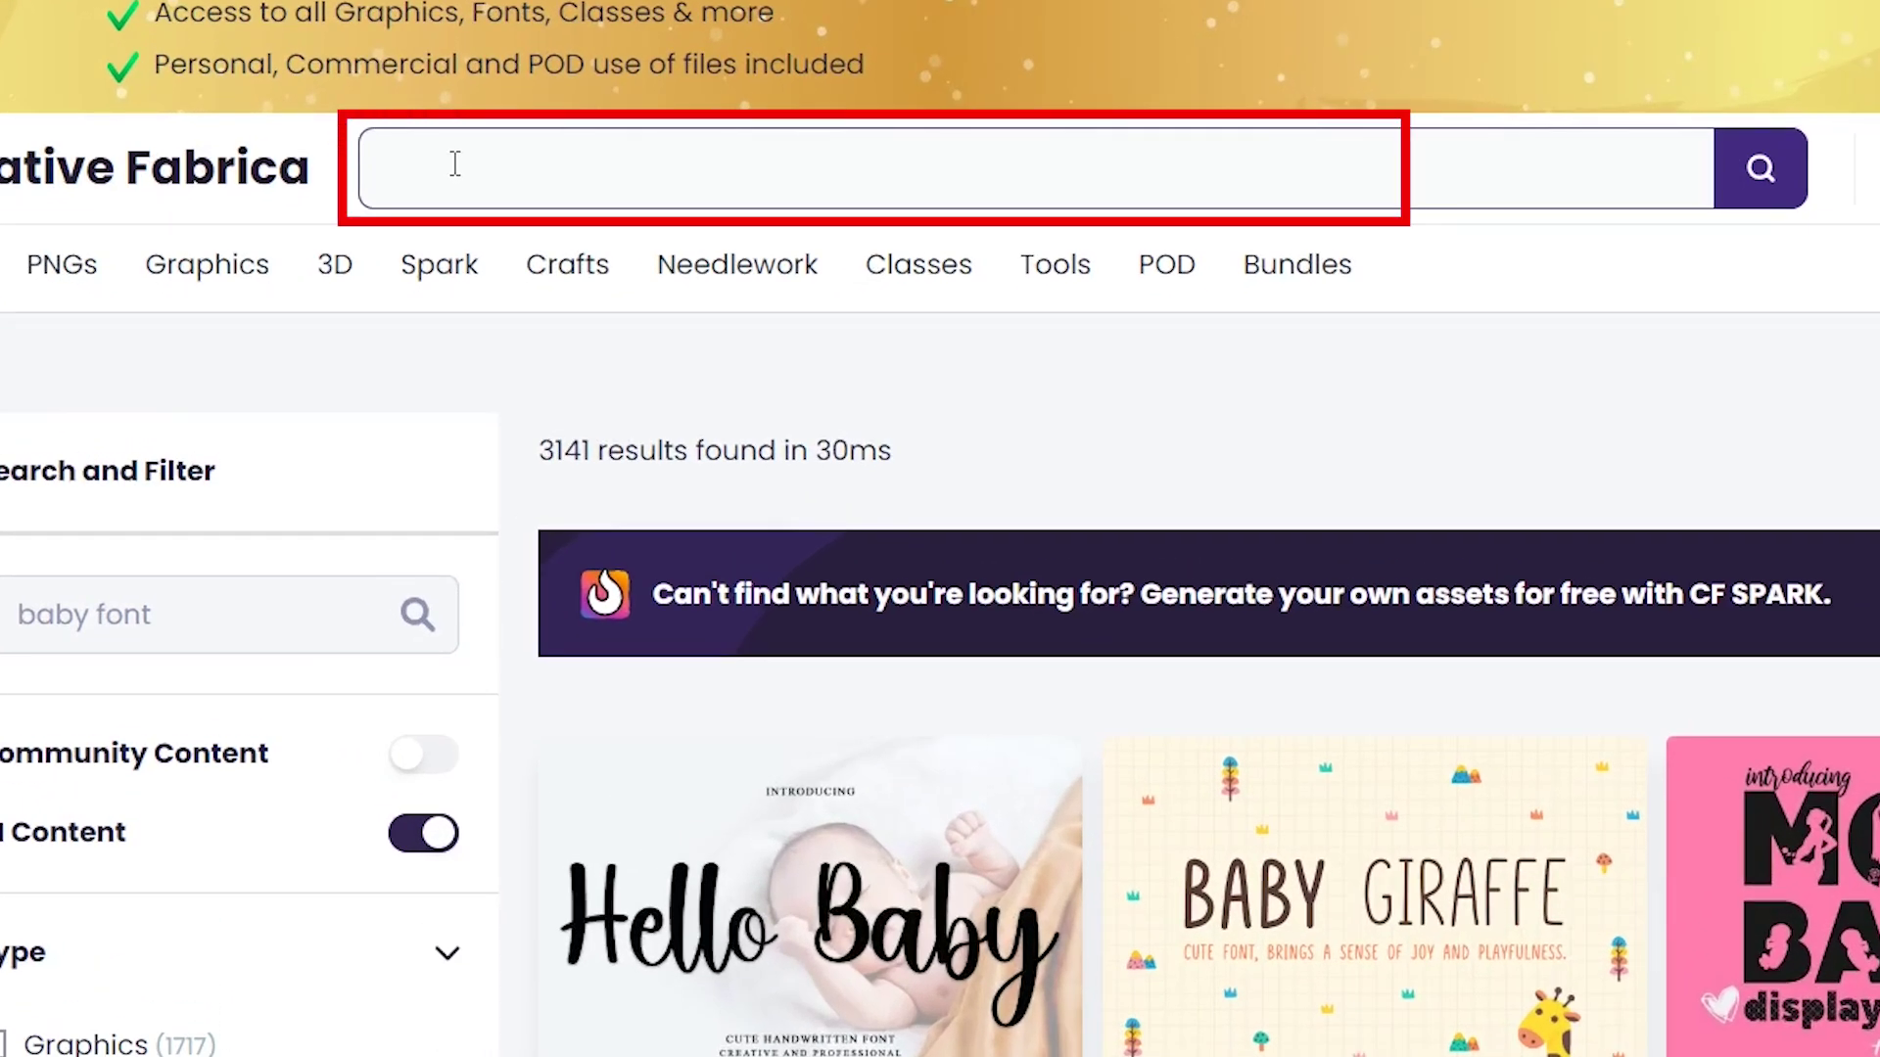
text(baby font)
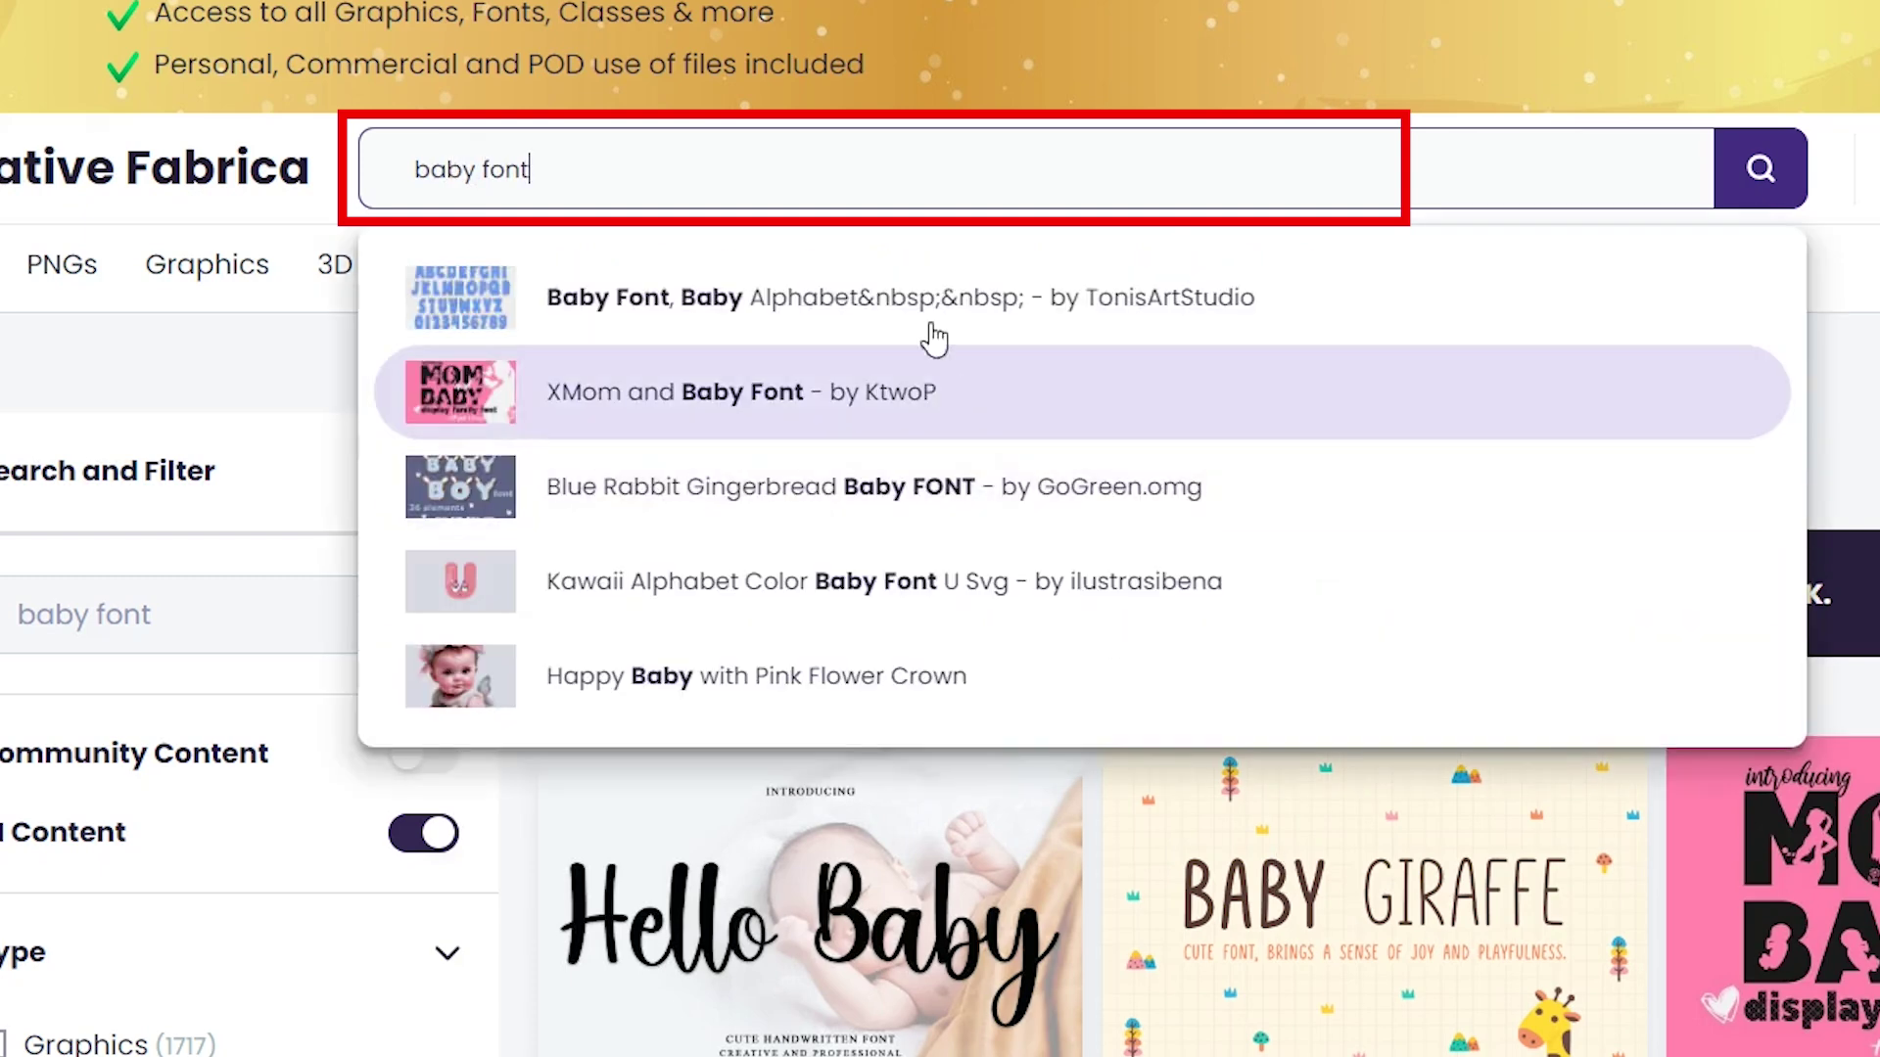
click(1758, 174)
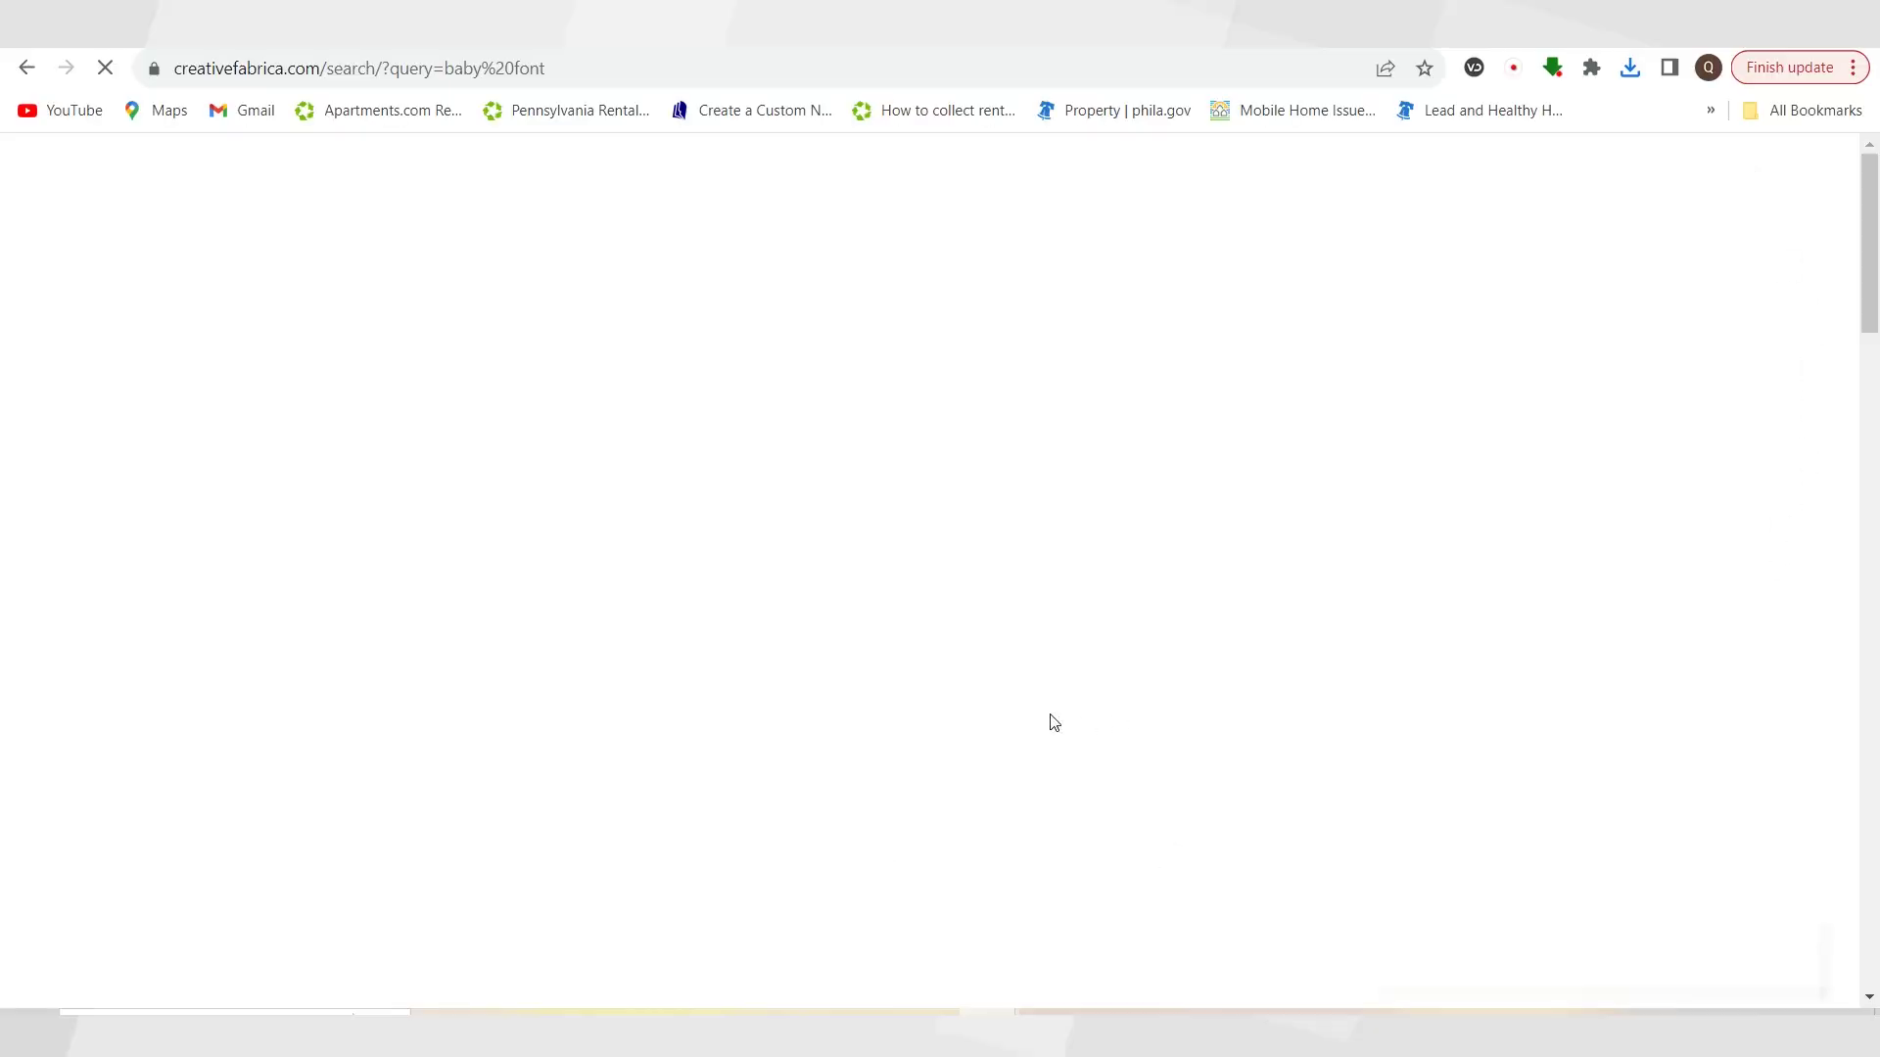
scroll(805, 665, down, 4)
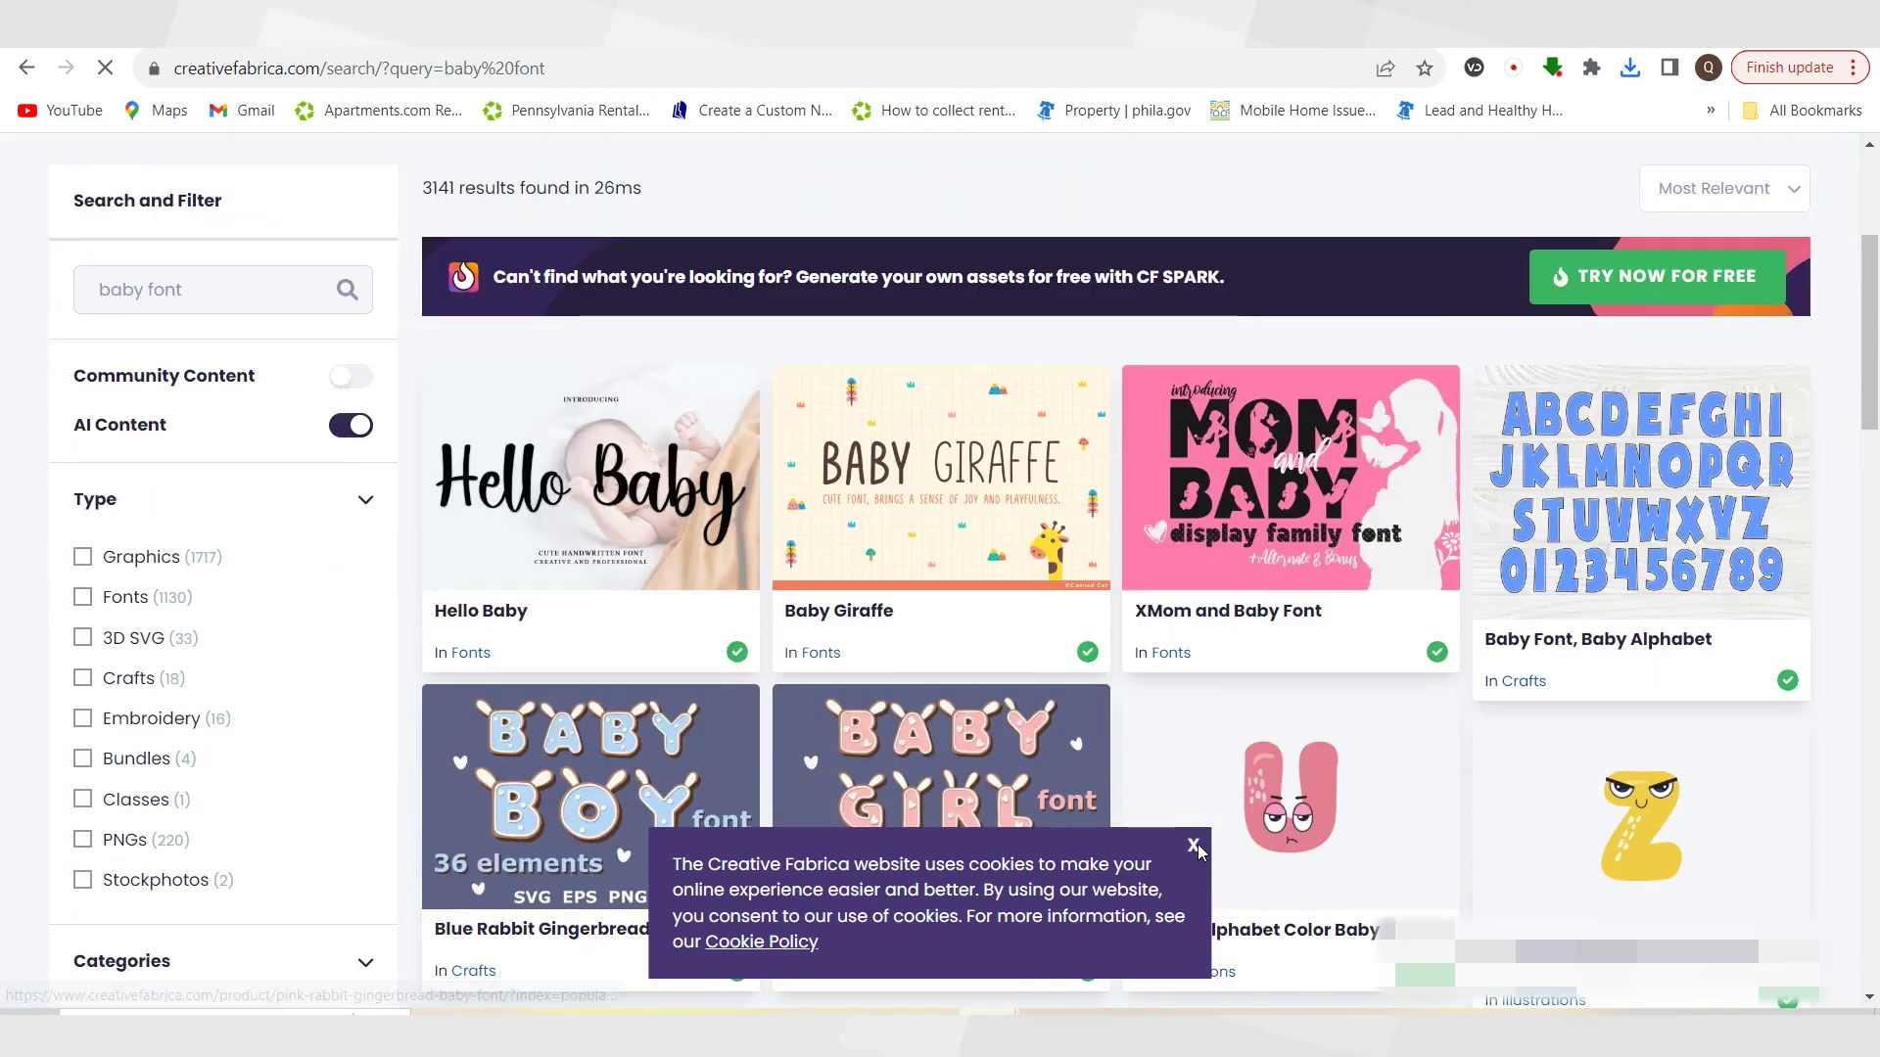
click(1193, 845)
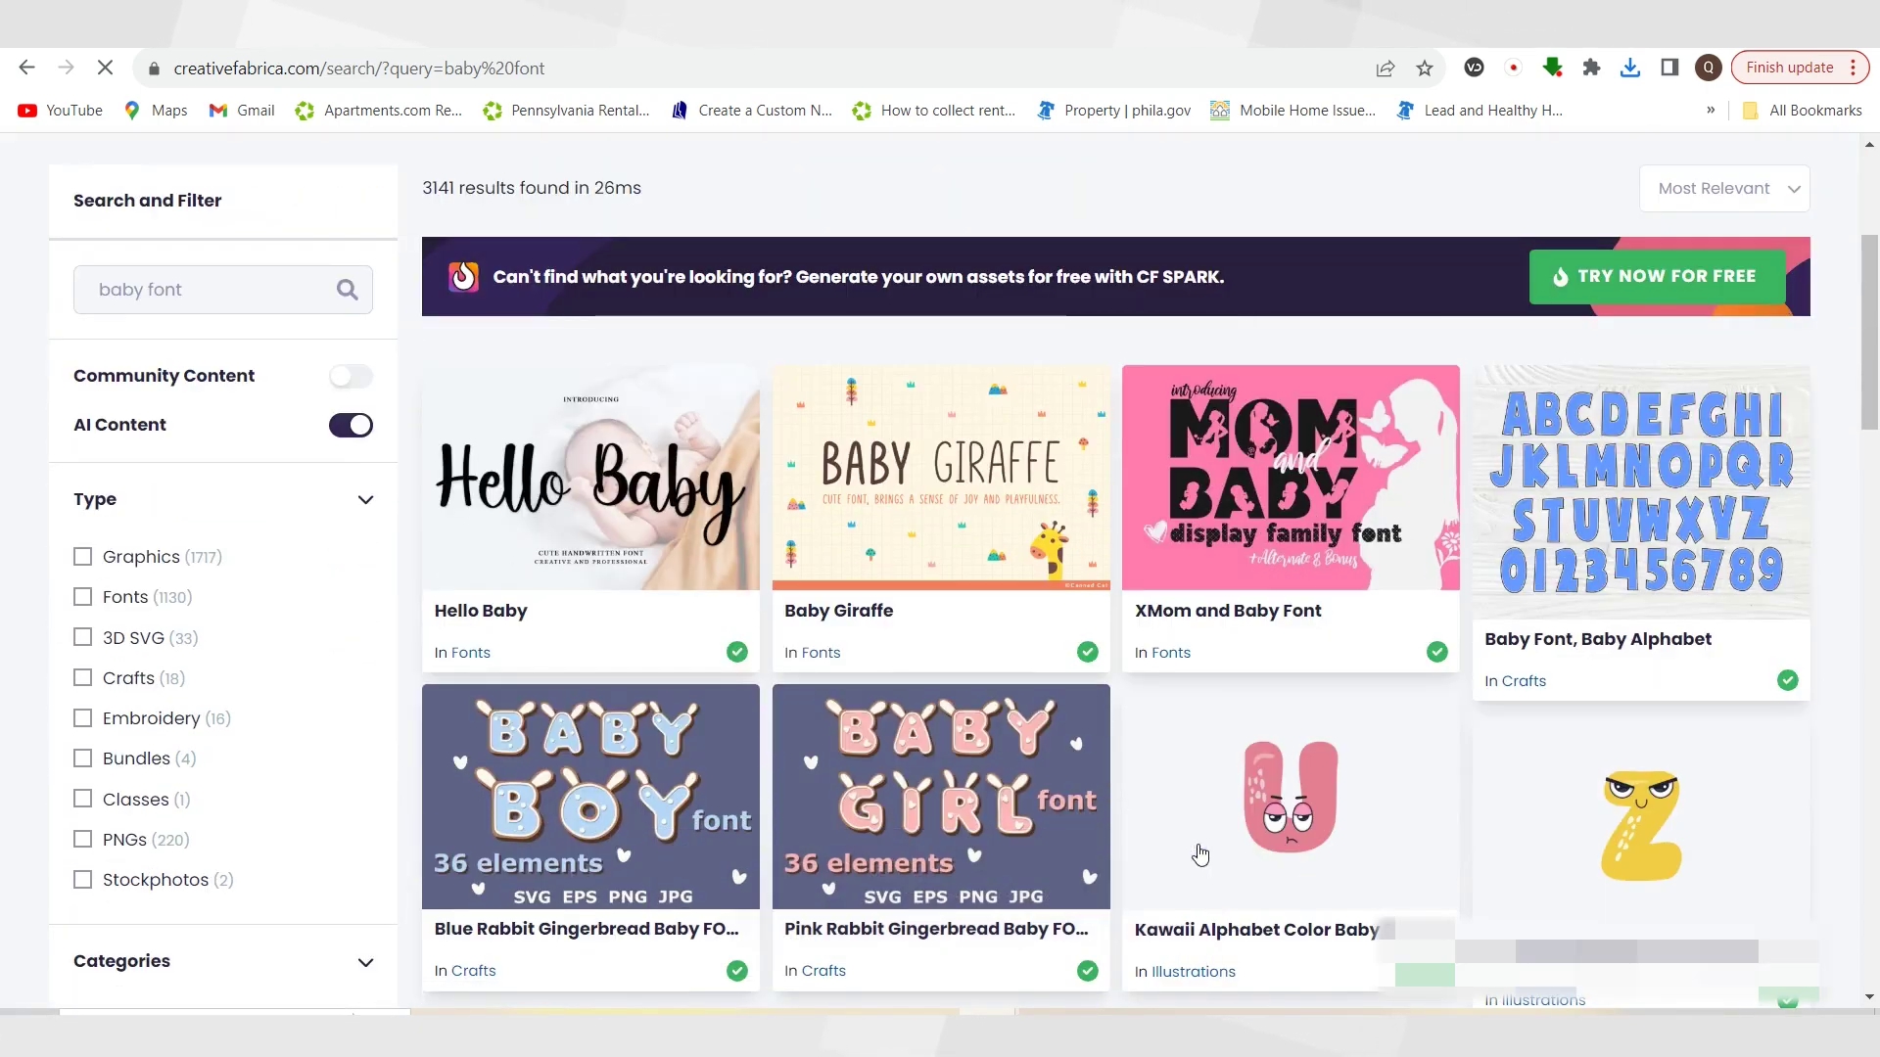
Browse the baby font results, open the Baby Giraffe font page, and download the font
scroll(1098, 746, down, 12)
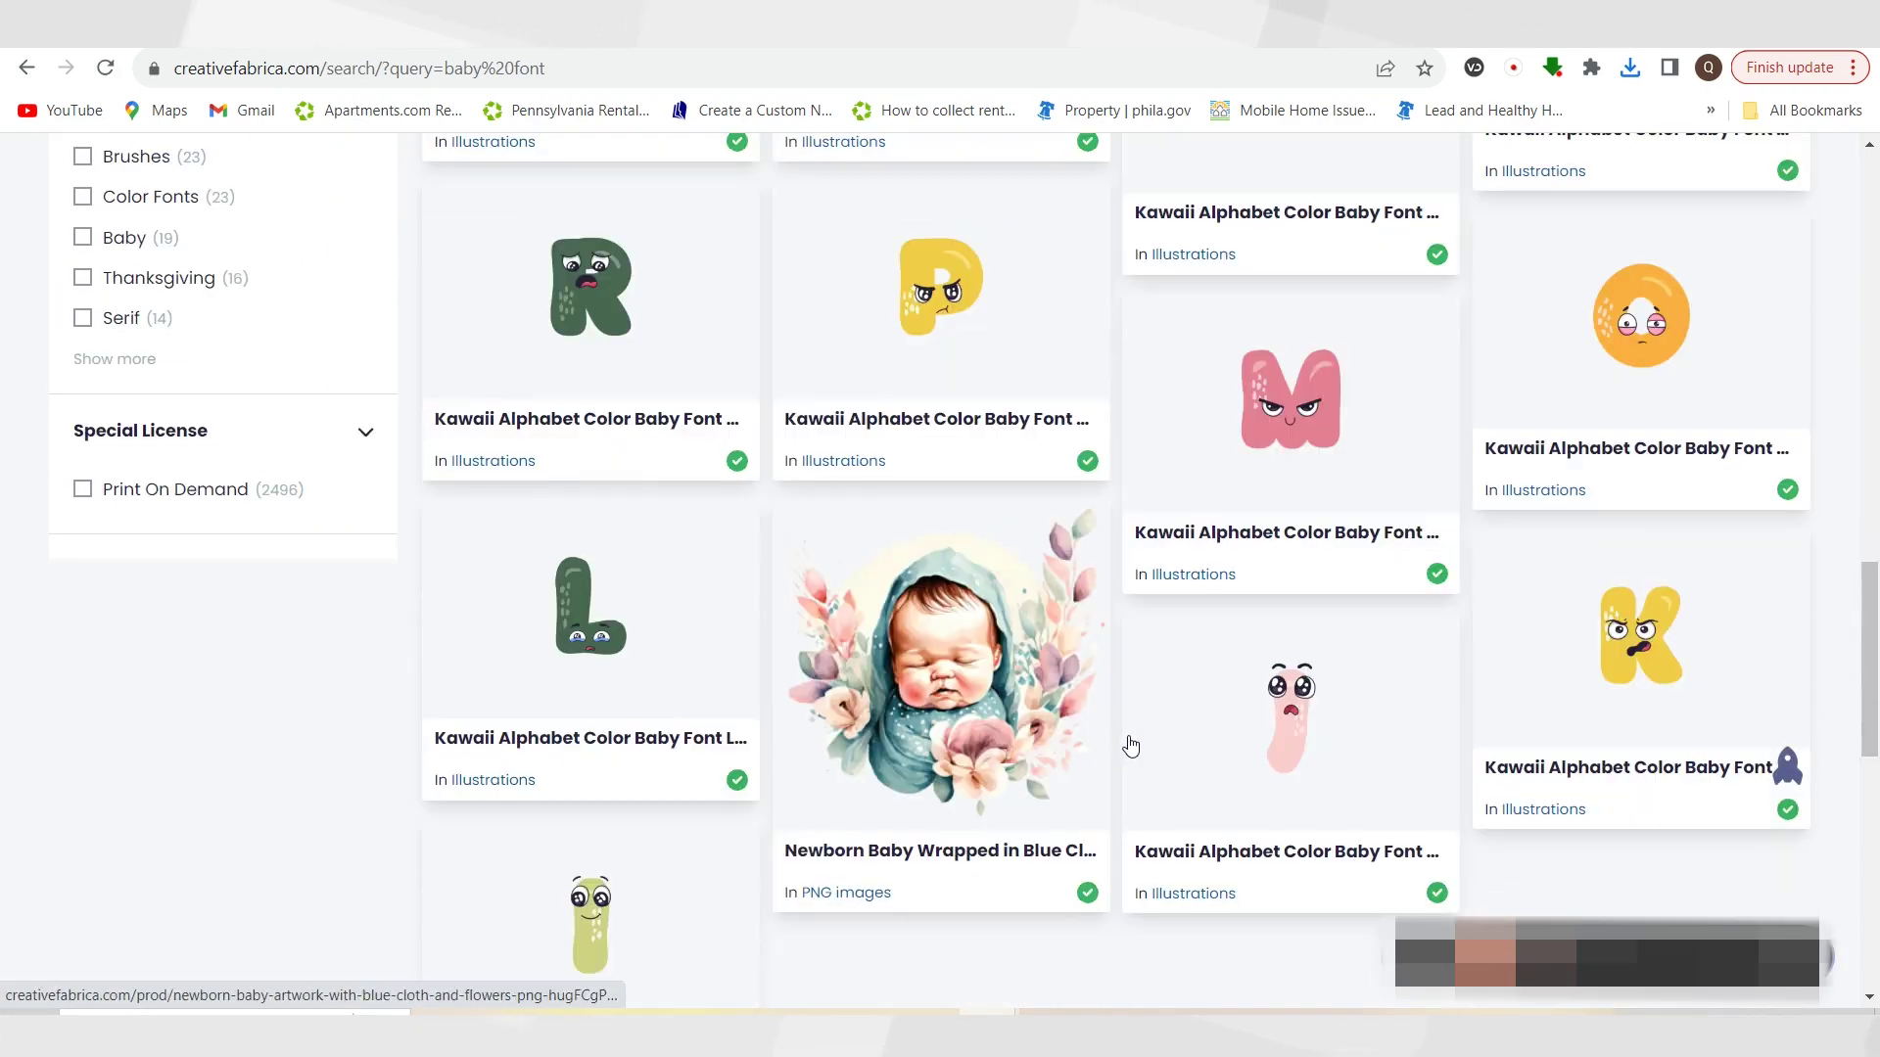
scroll(1131, 746, down, 5)
scroll(1439, 723, up, 15)
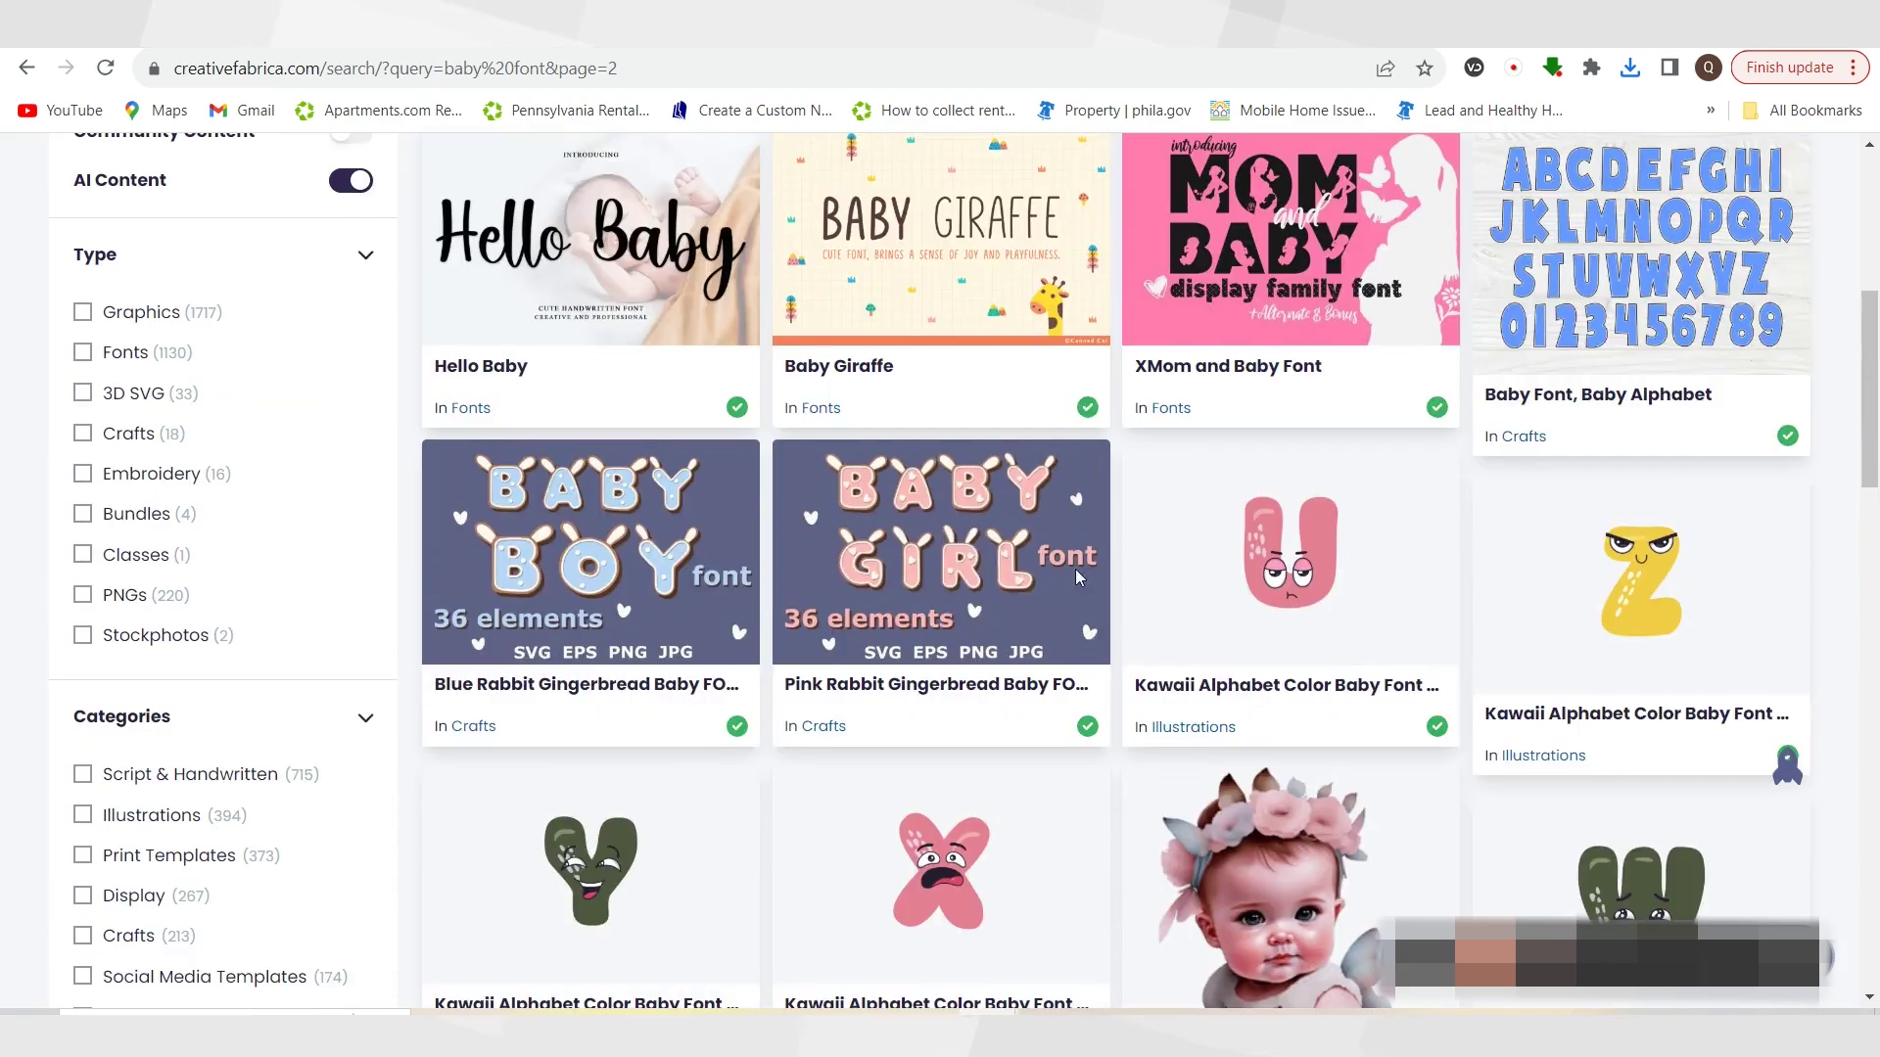
scroll(1075, 568, up, 4)
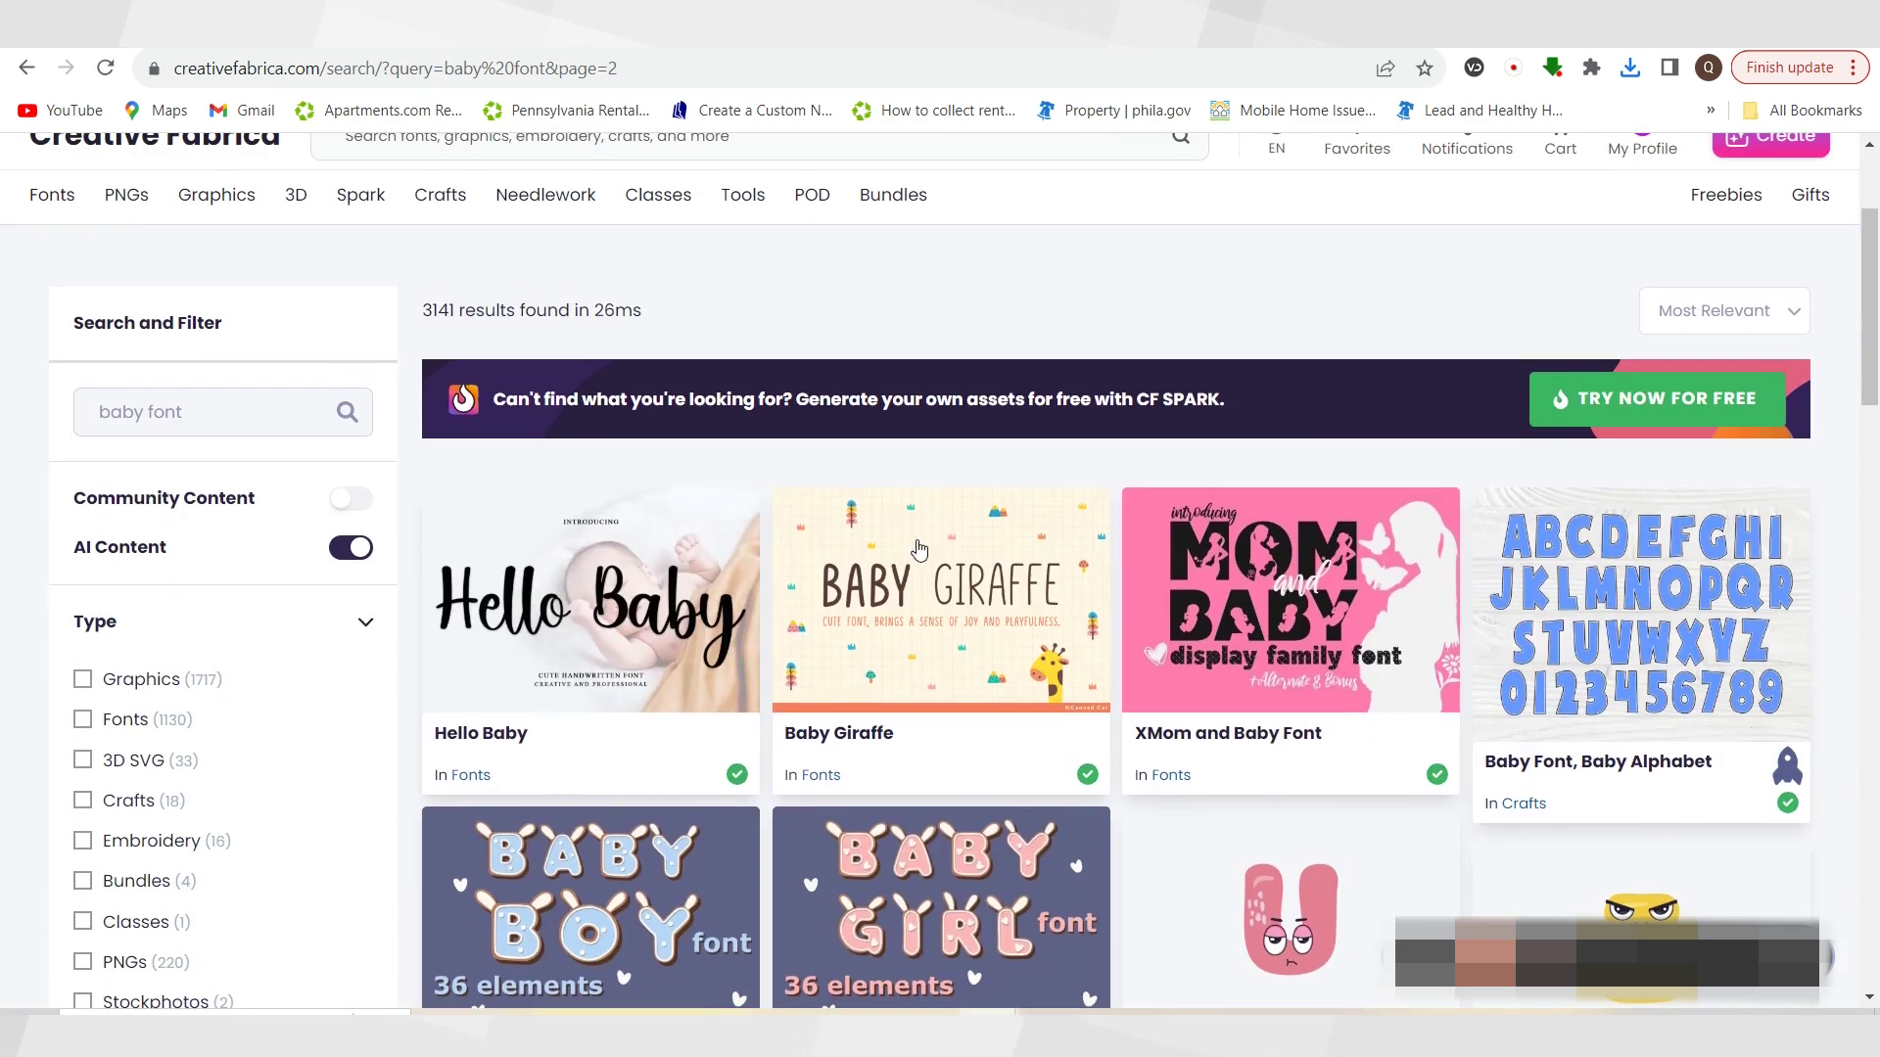
click(894, 664)
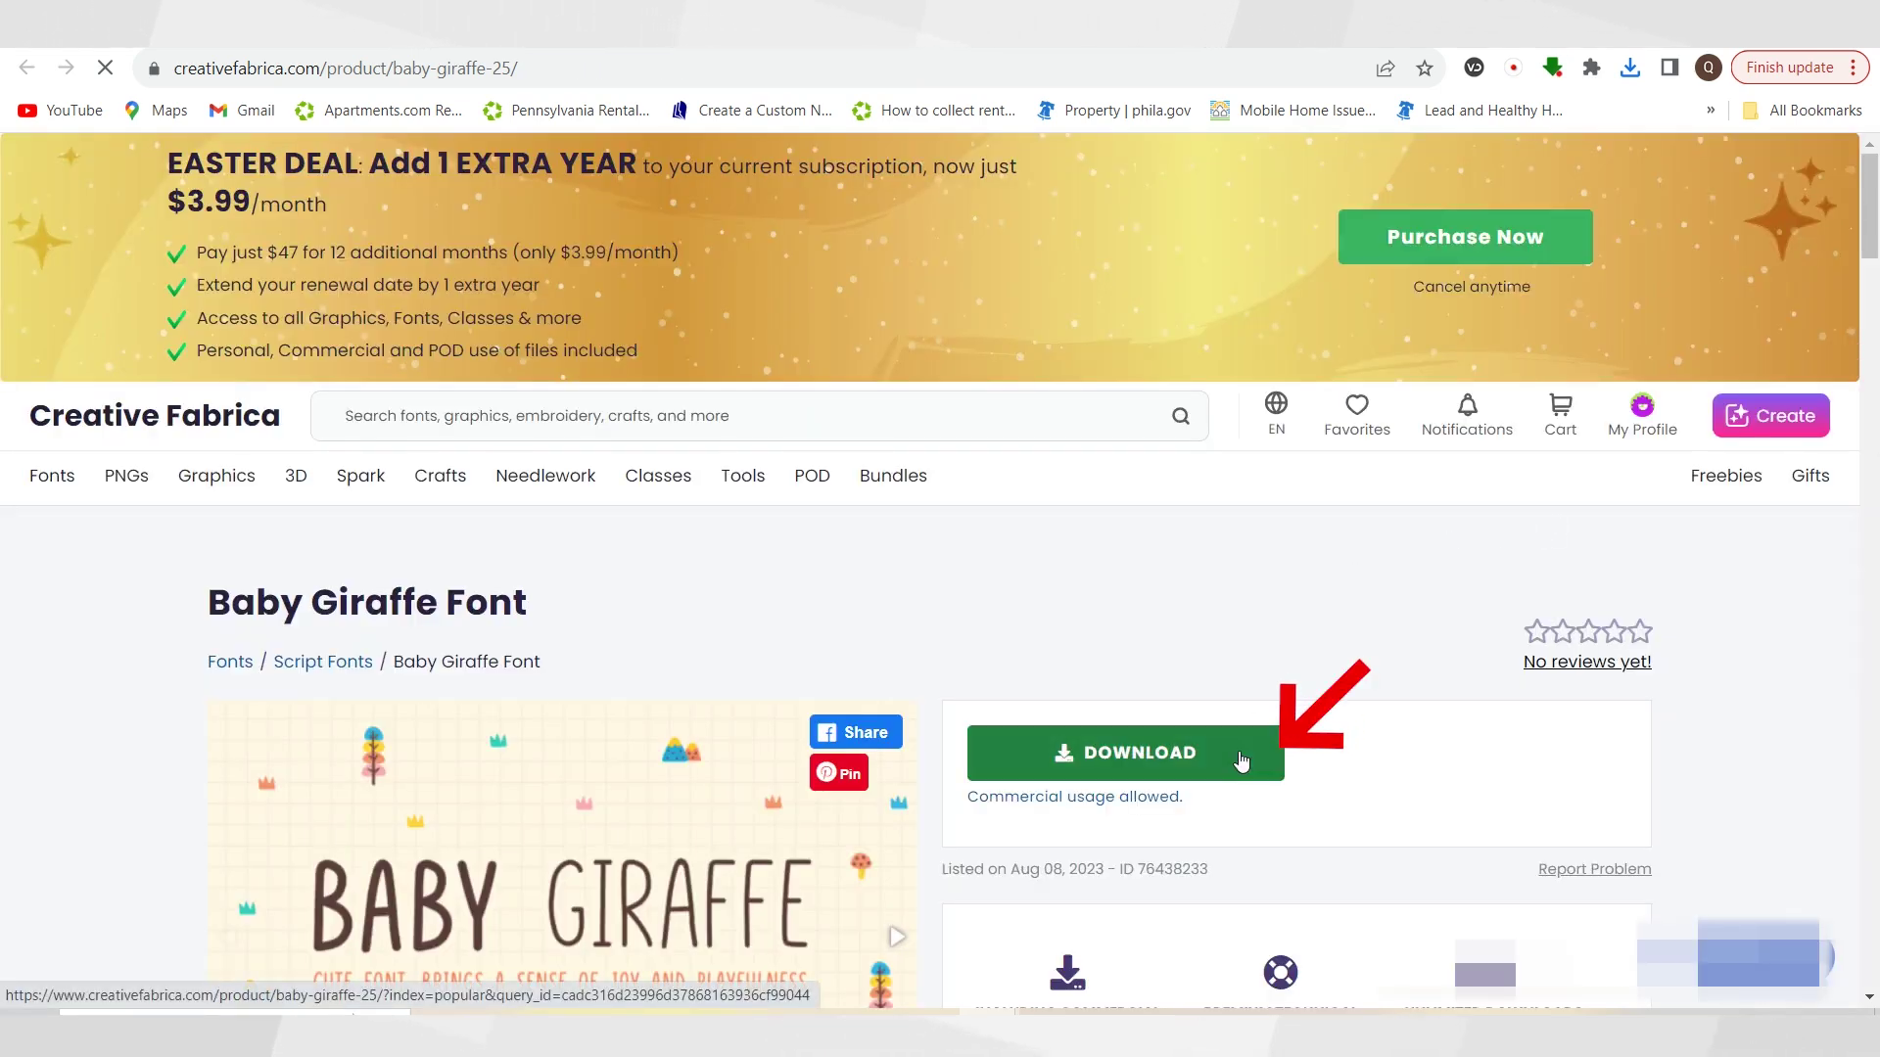
click(1241, 761)
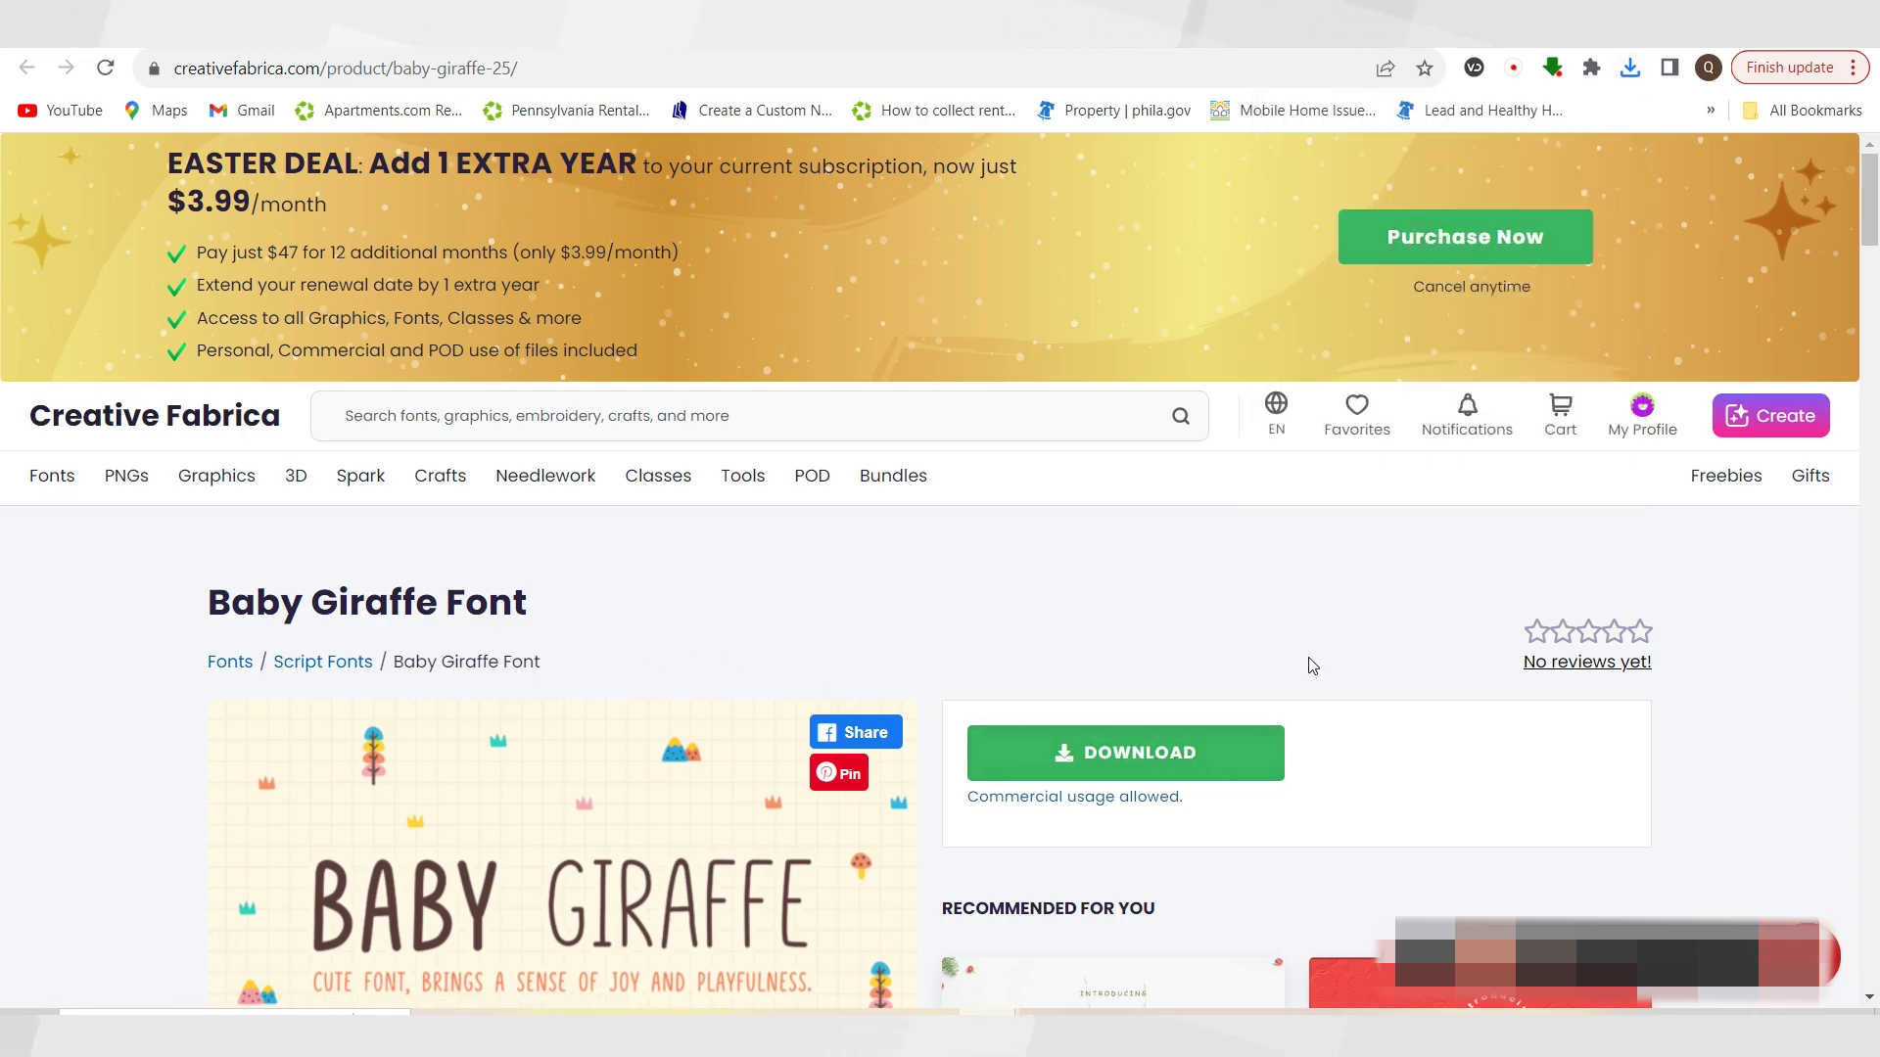
scroll(1243, 715, down, 5)
scroll(1236, 725, up, 2)
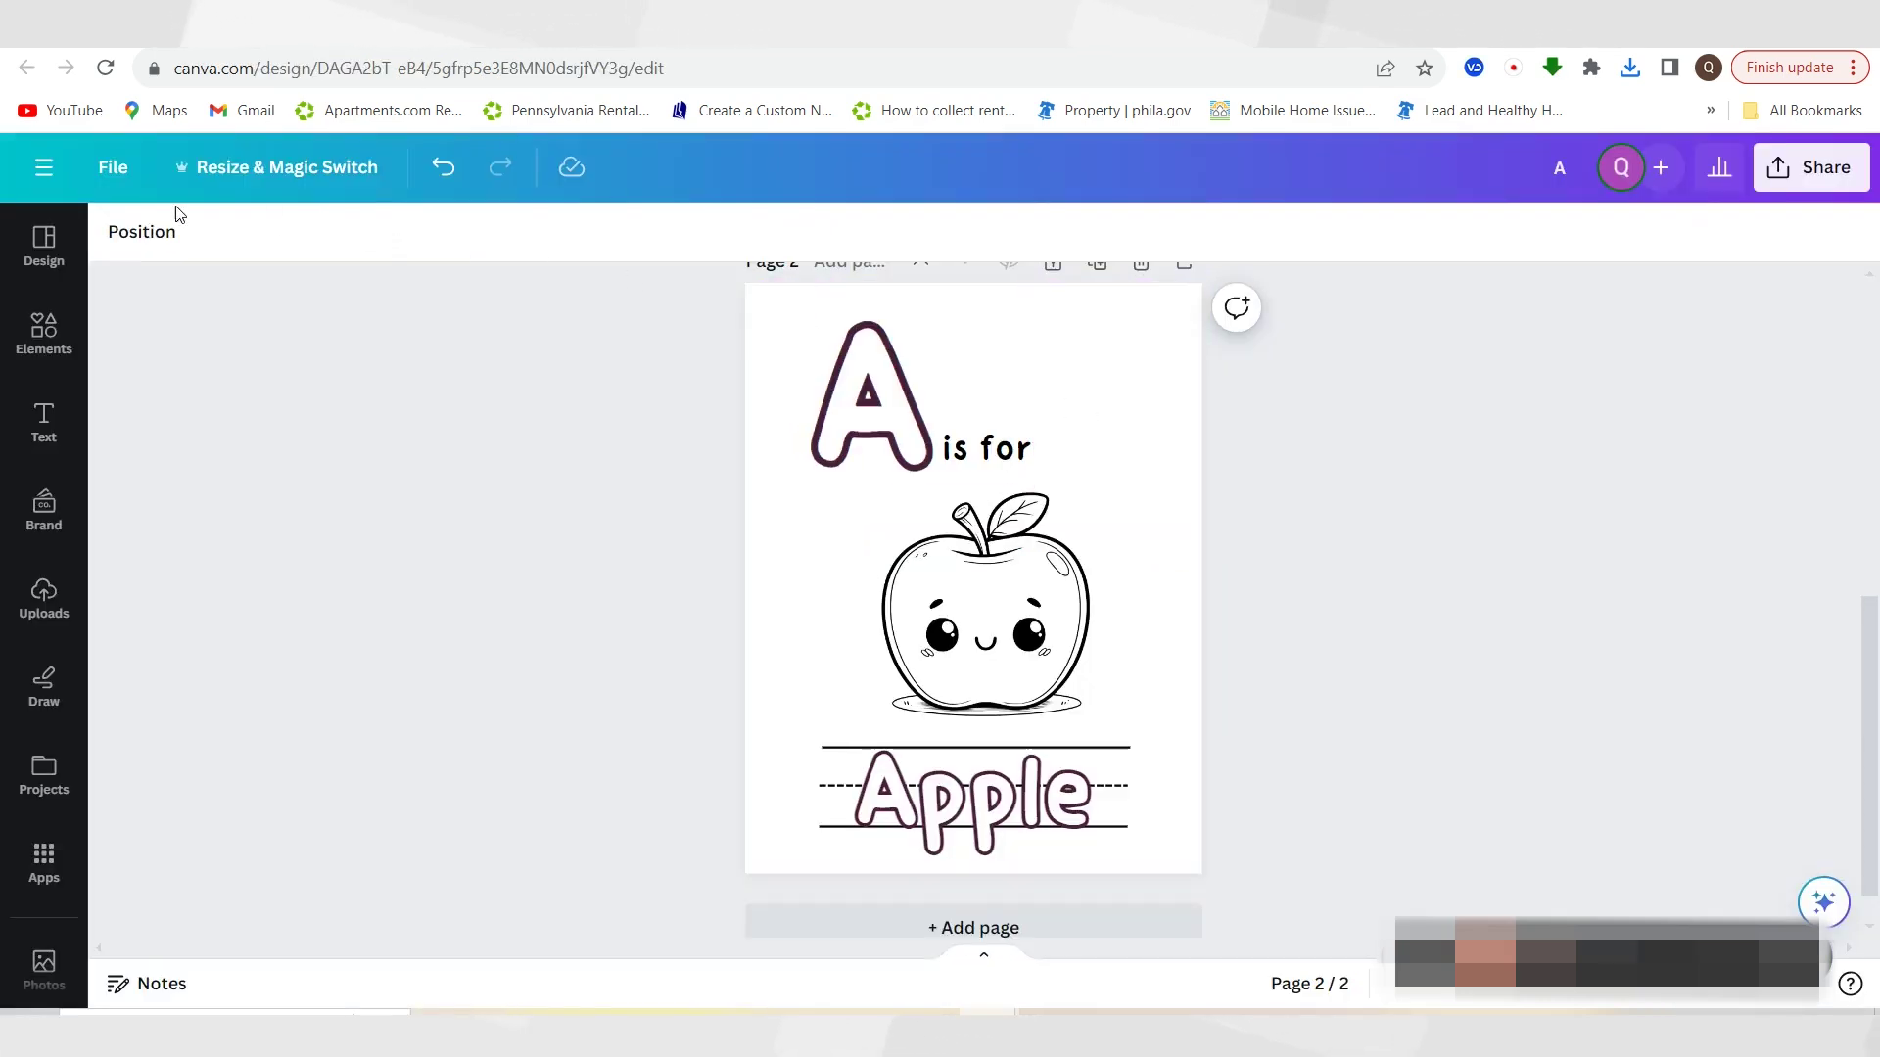
Switch to the coloring book design in Canva and show the text options
click(122, 186)
click(43, 411)
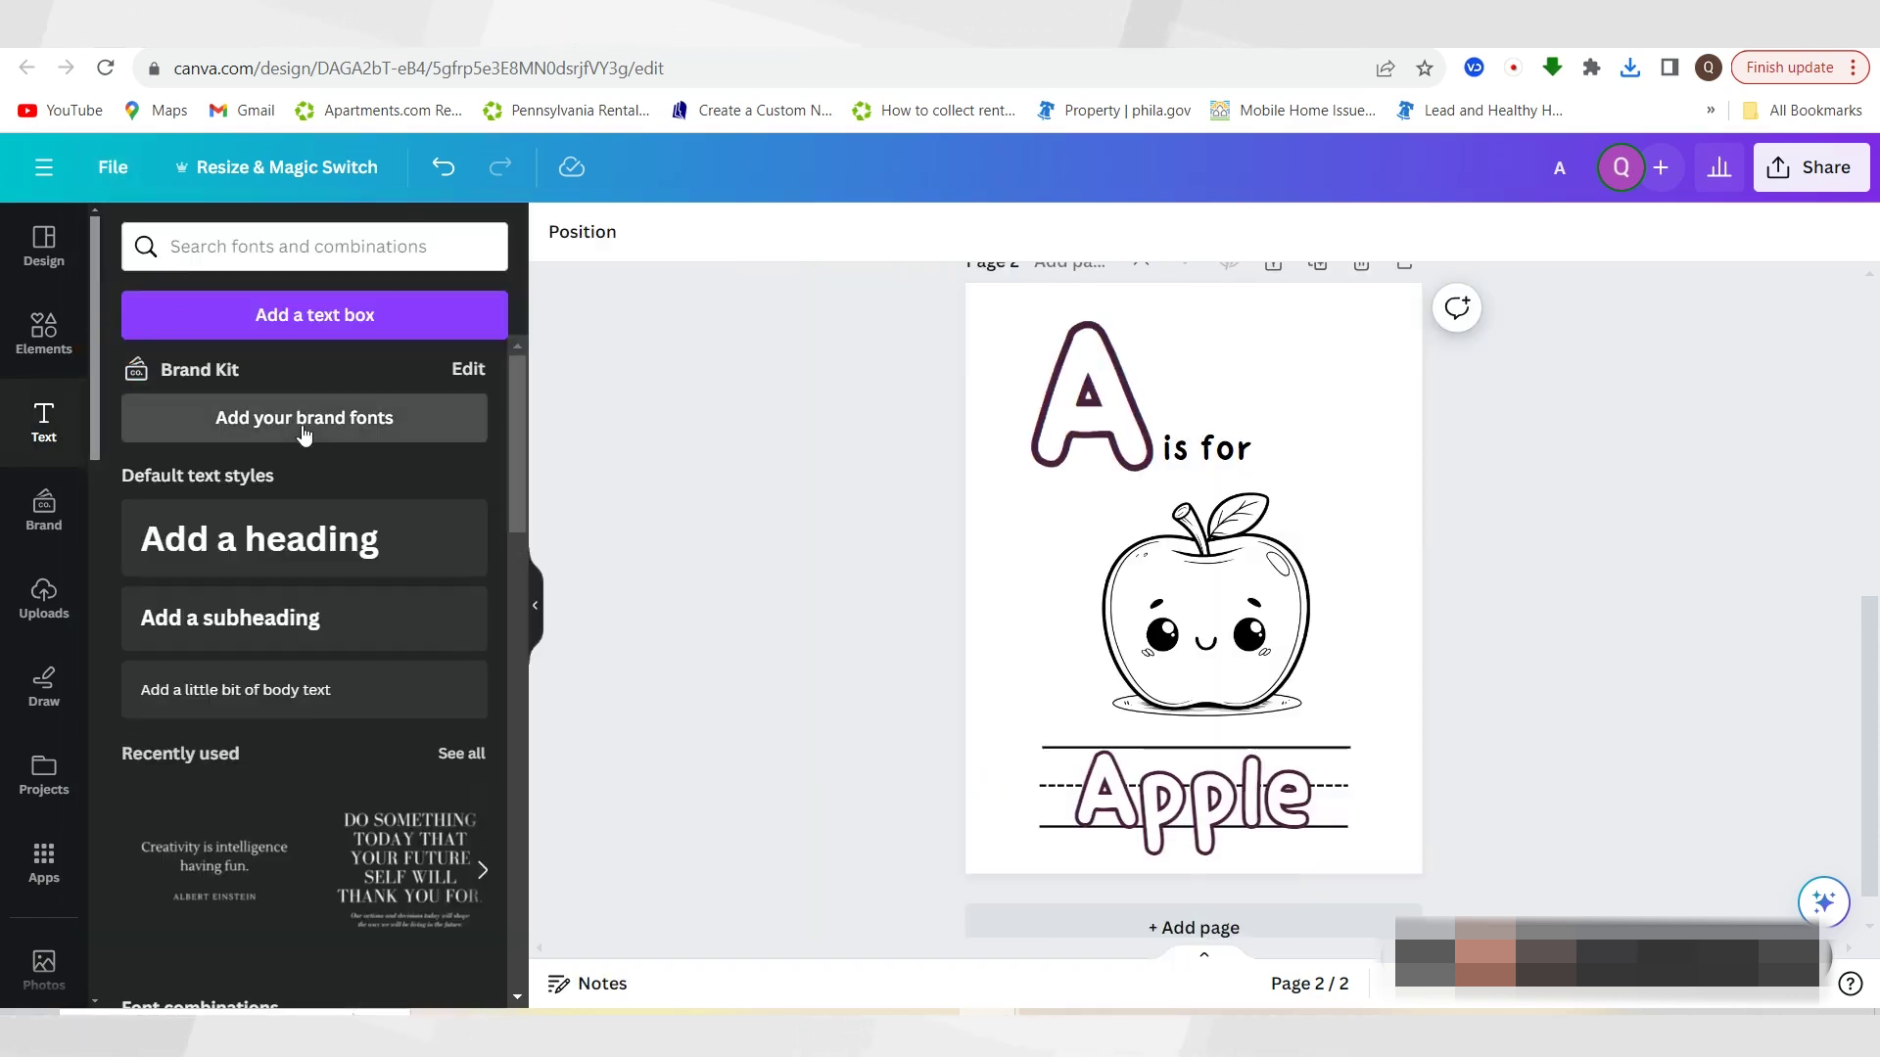
click(303, 427)
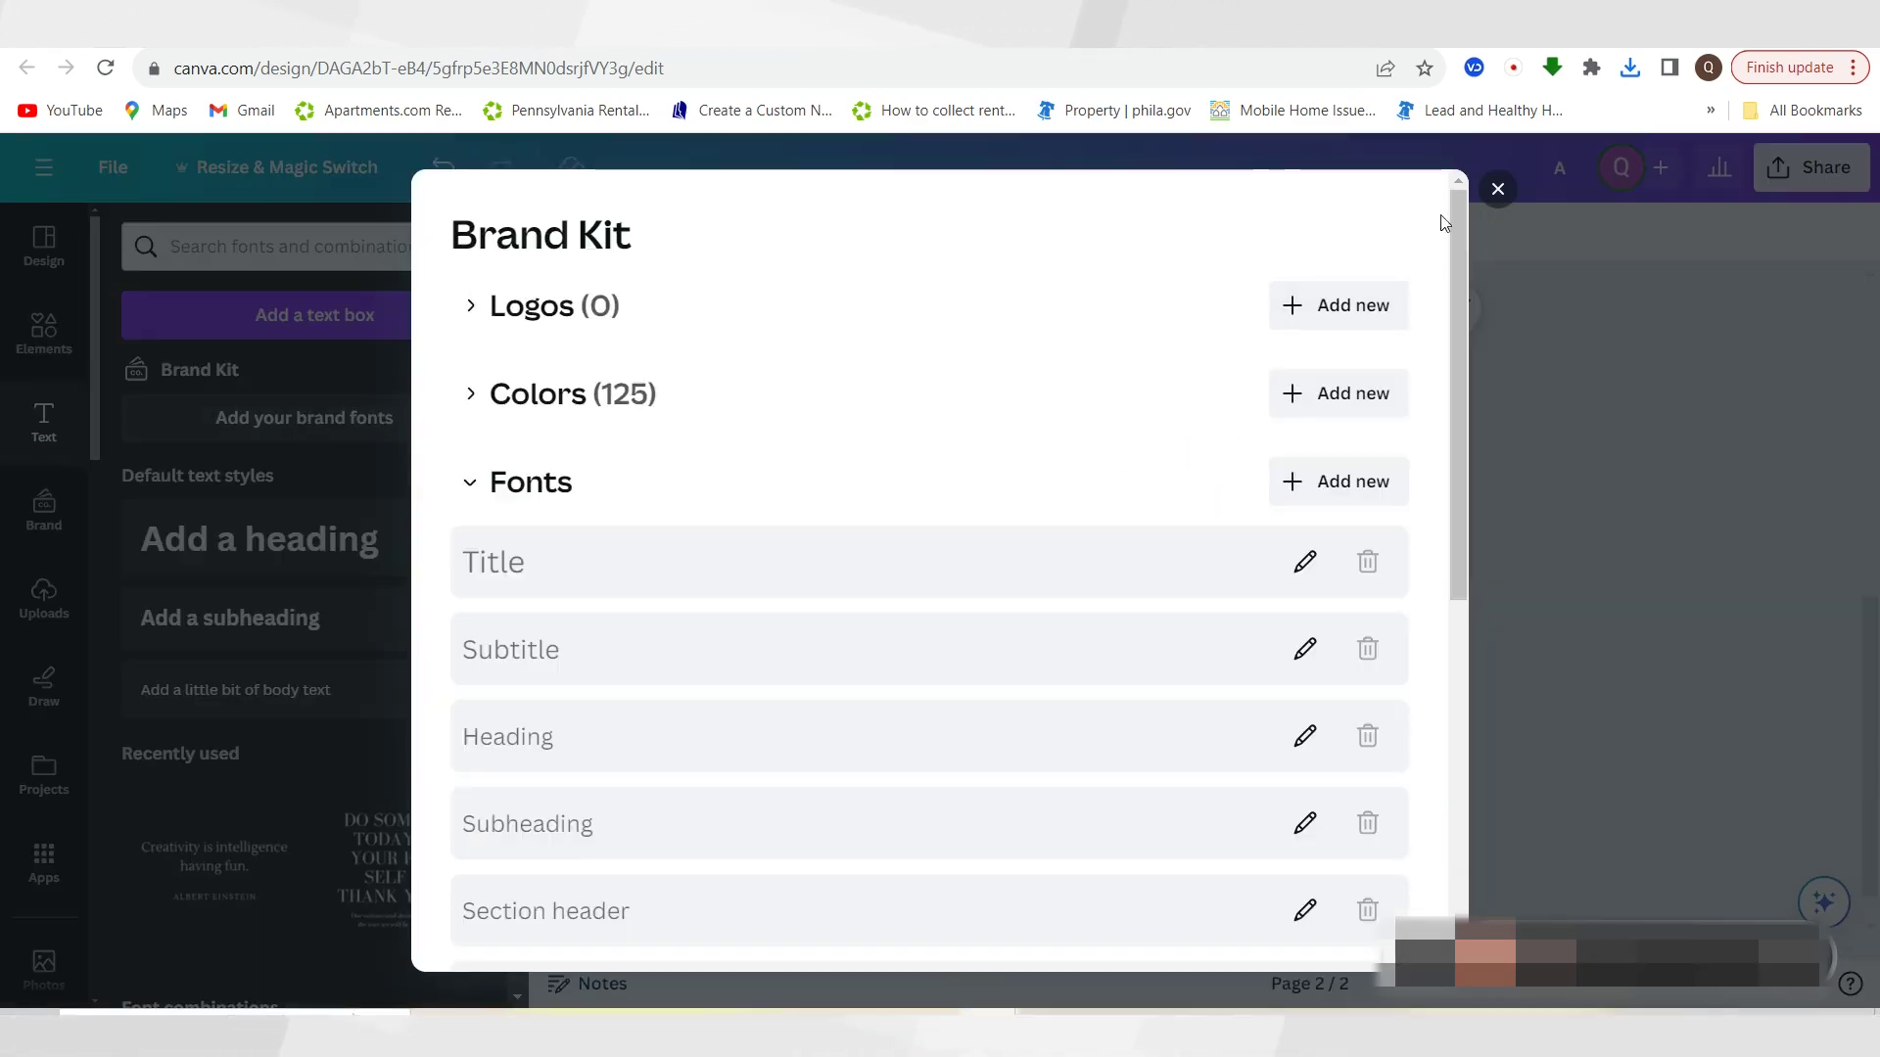
click(1497, 190)
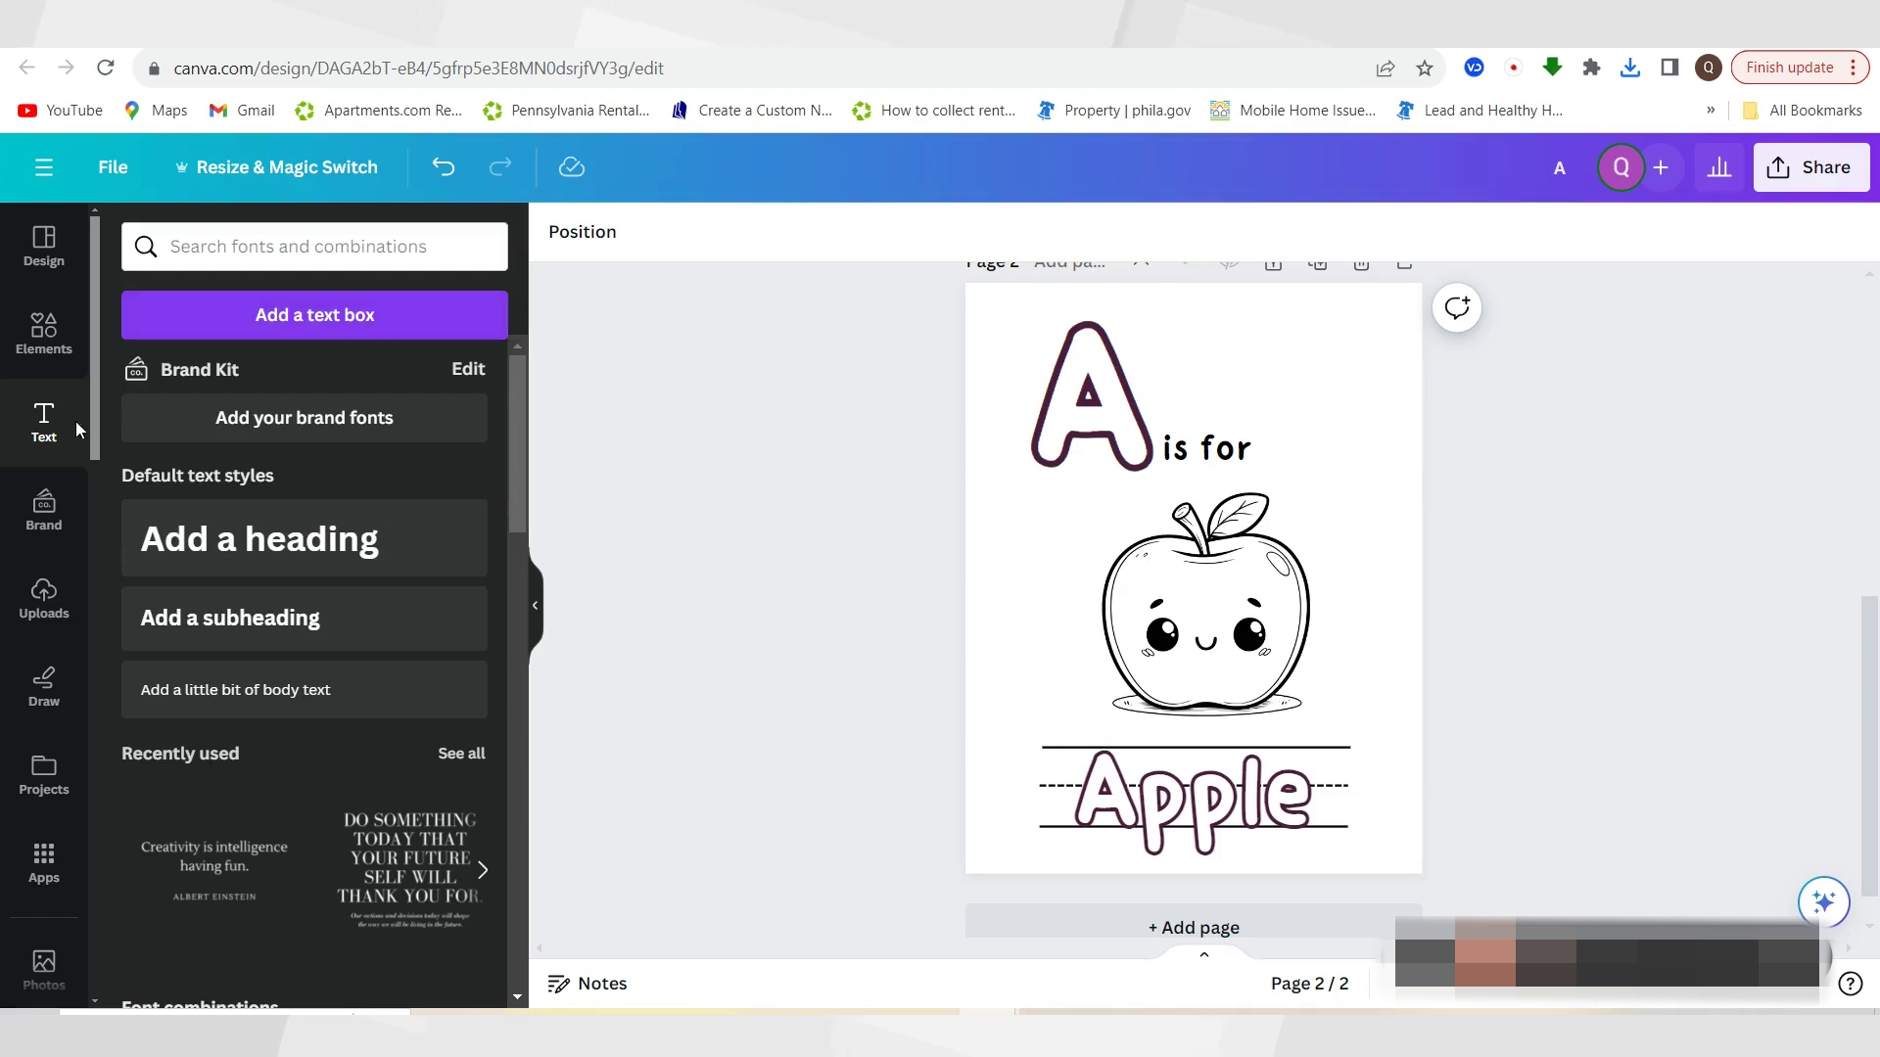
scroll(293, 539, down, 2)
scroll(294, 441, up, 2)
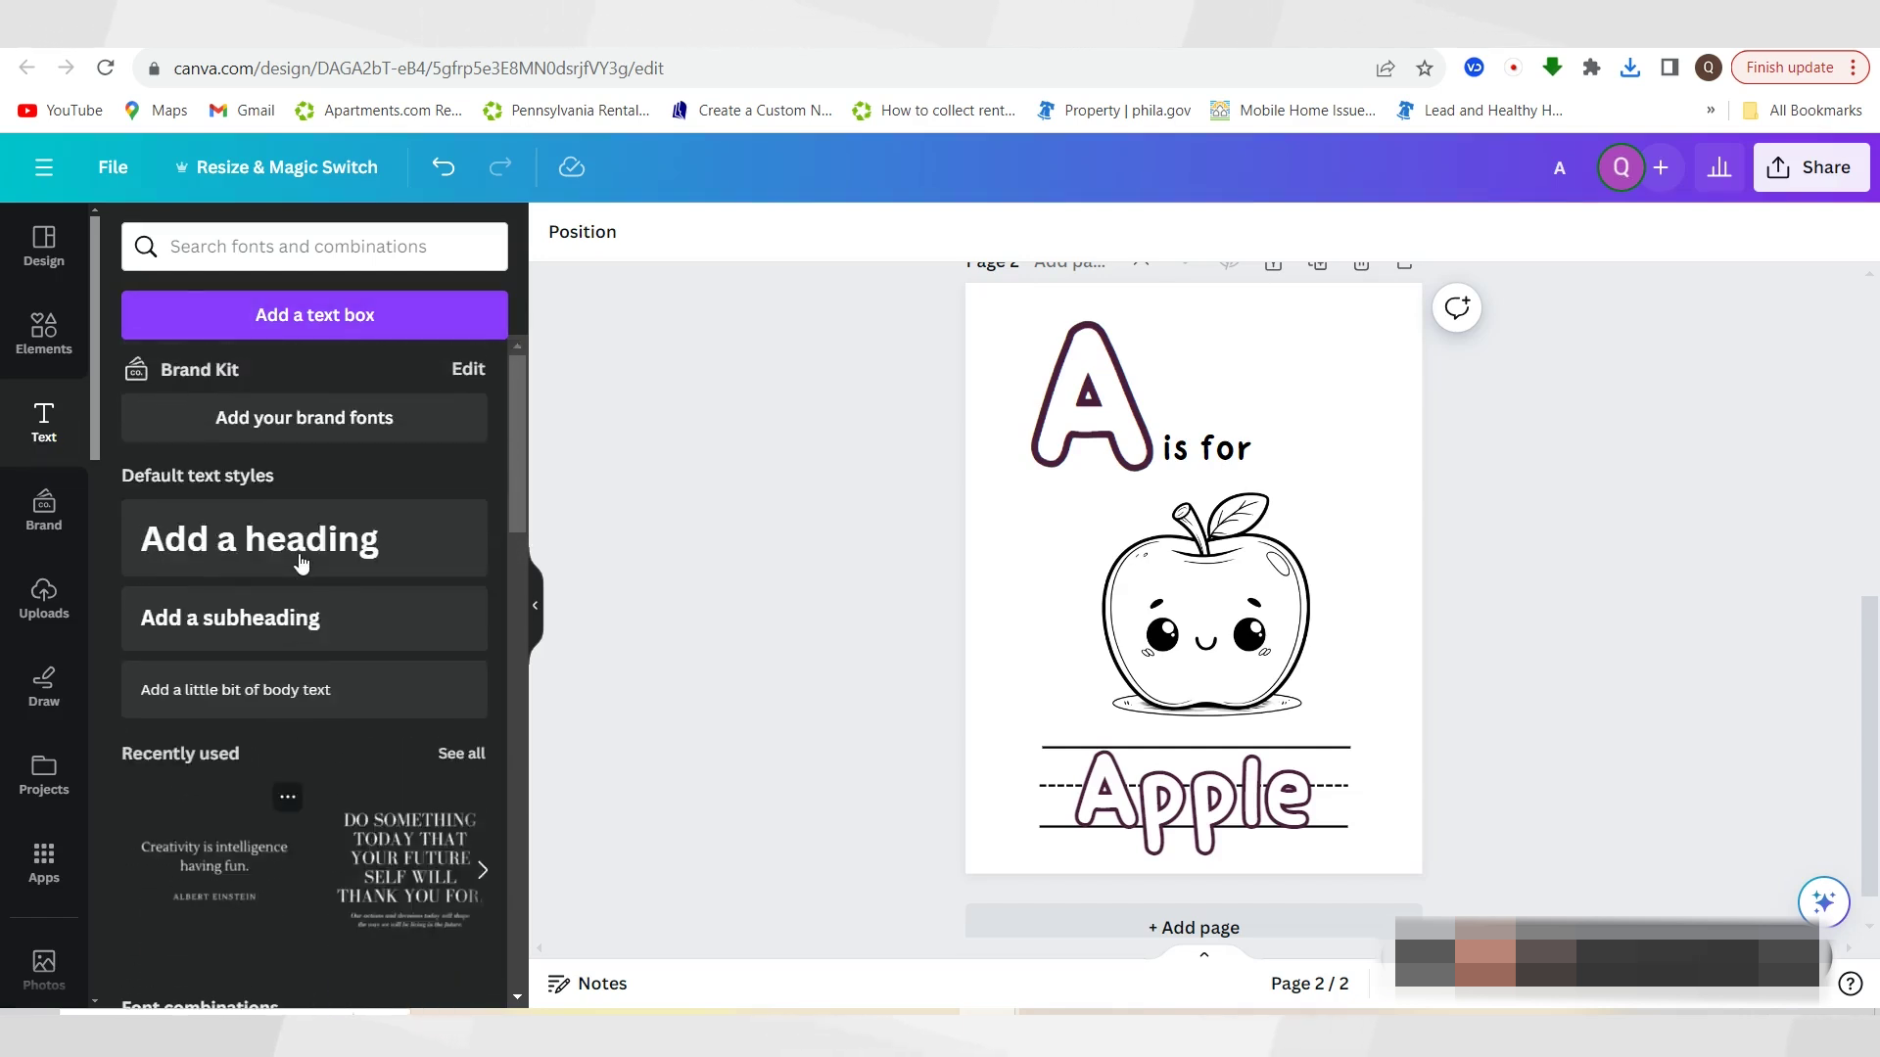
click(284, 250)
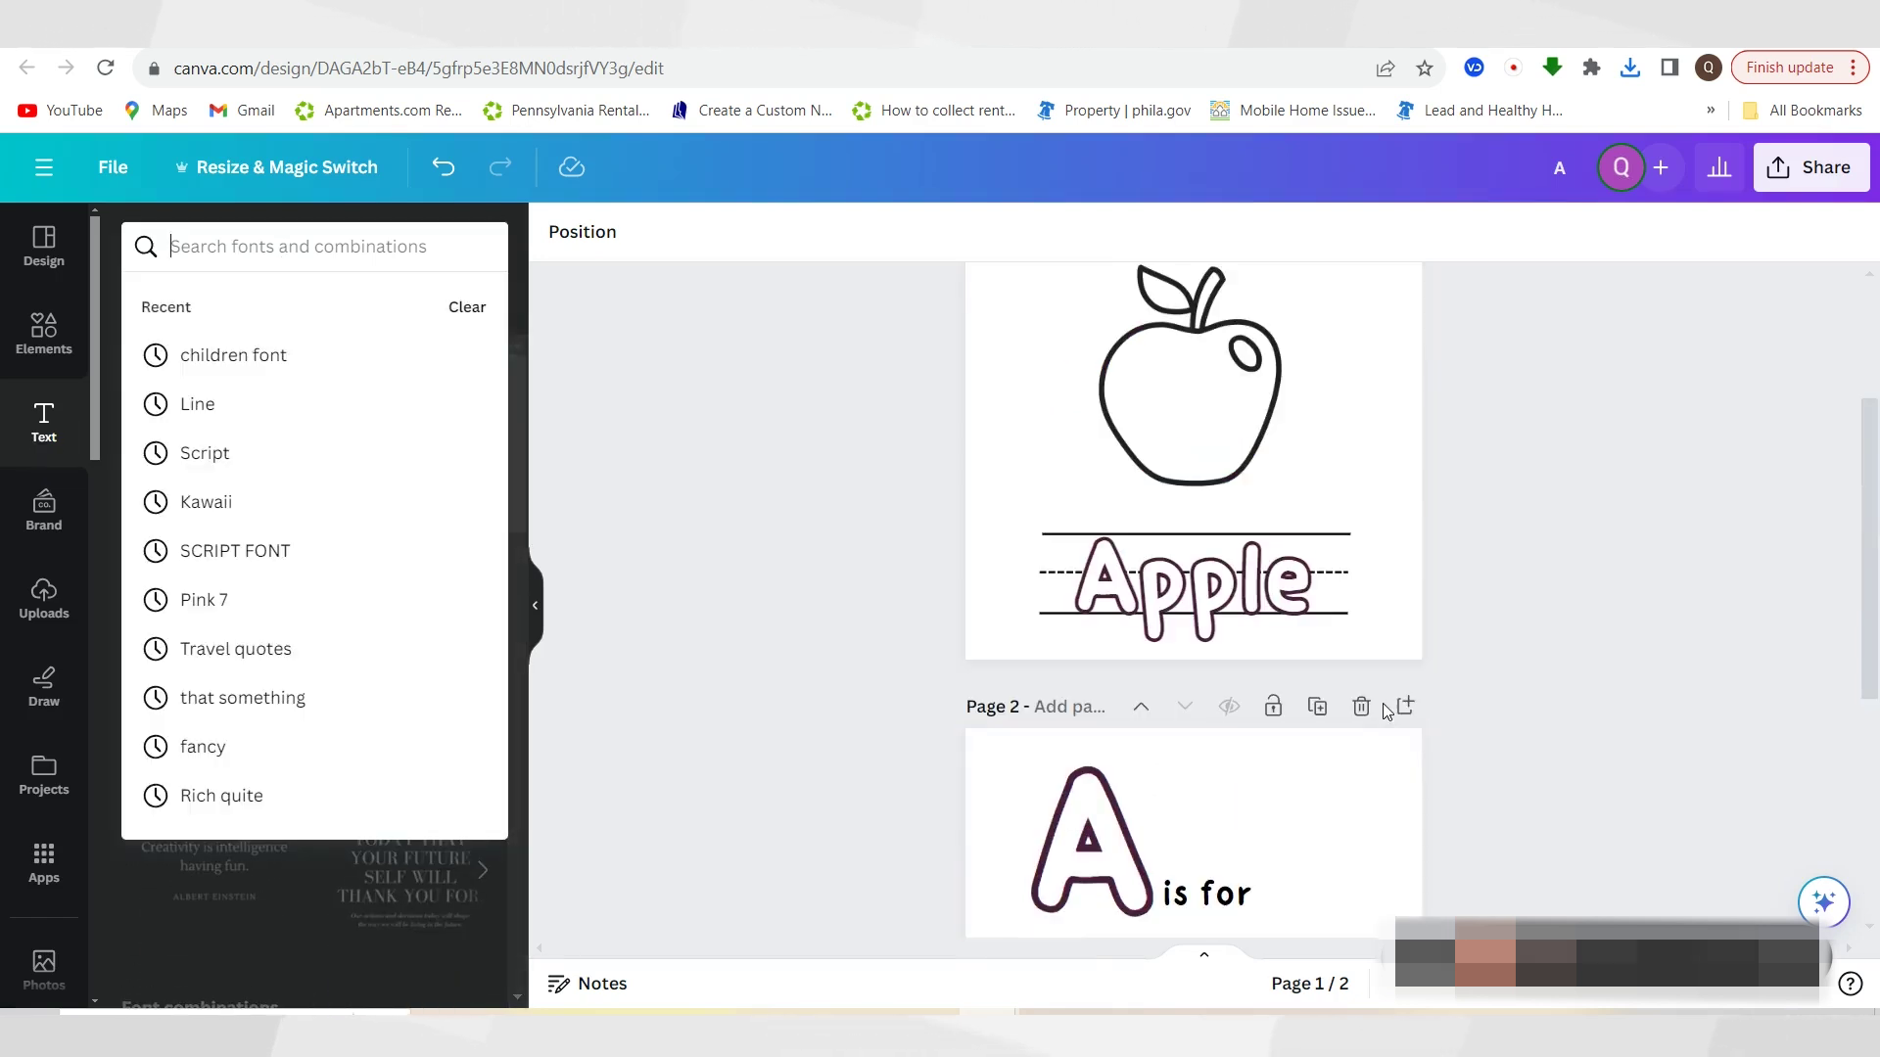
key(Escape)
Add a blank page 3 to the design and place a heading text box on it
key(ctrl+Return)
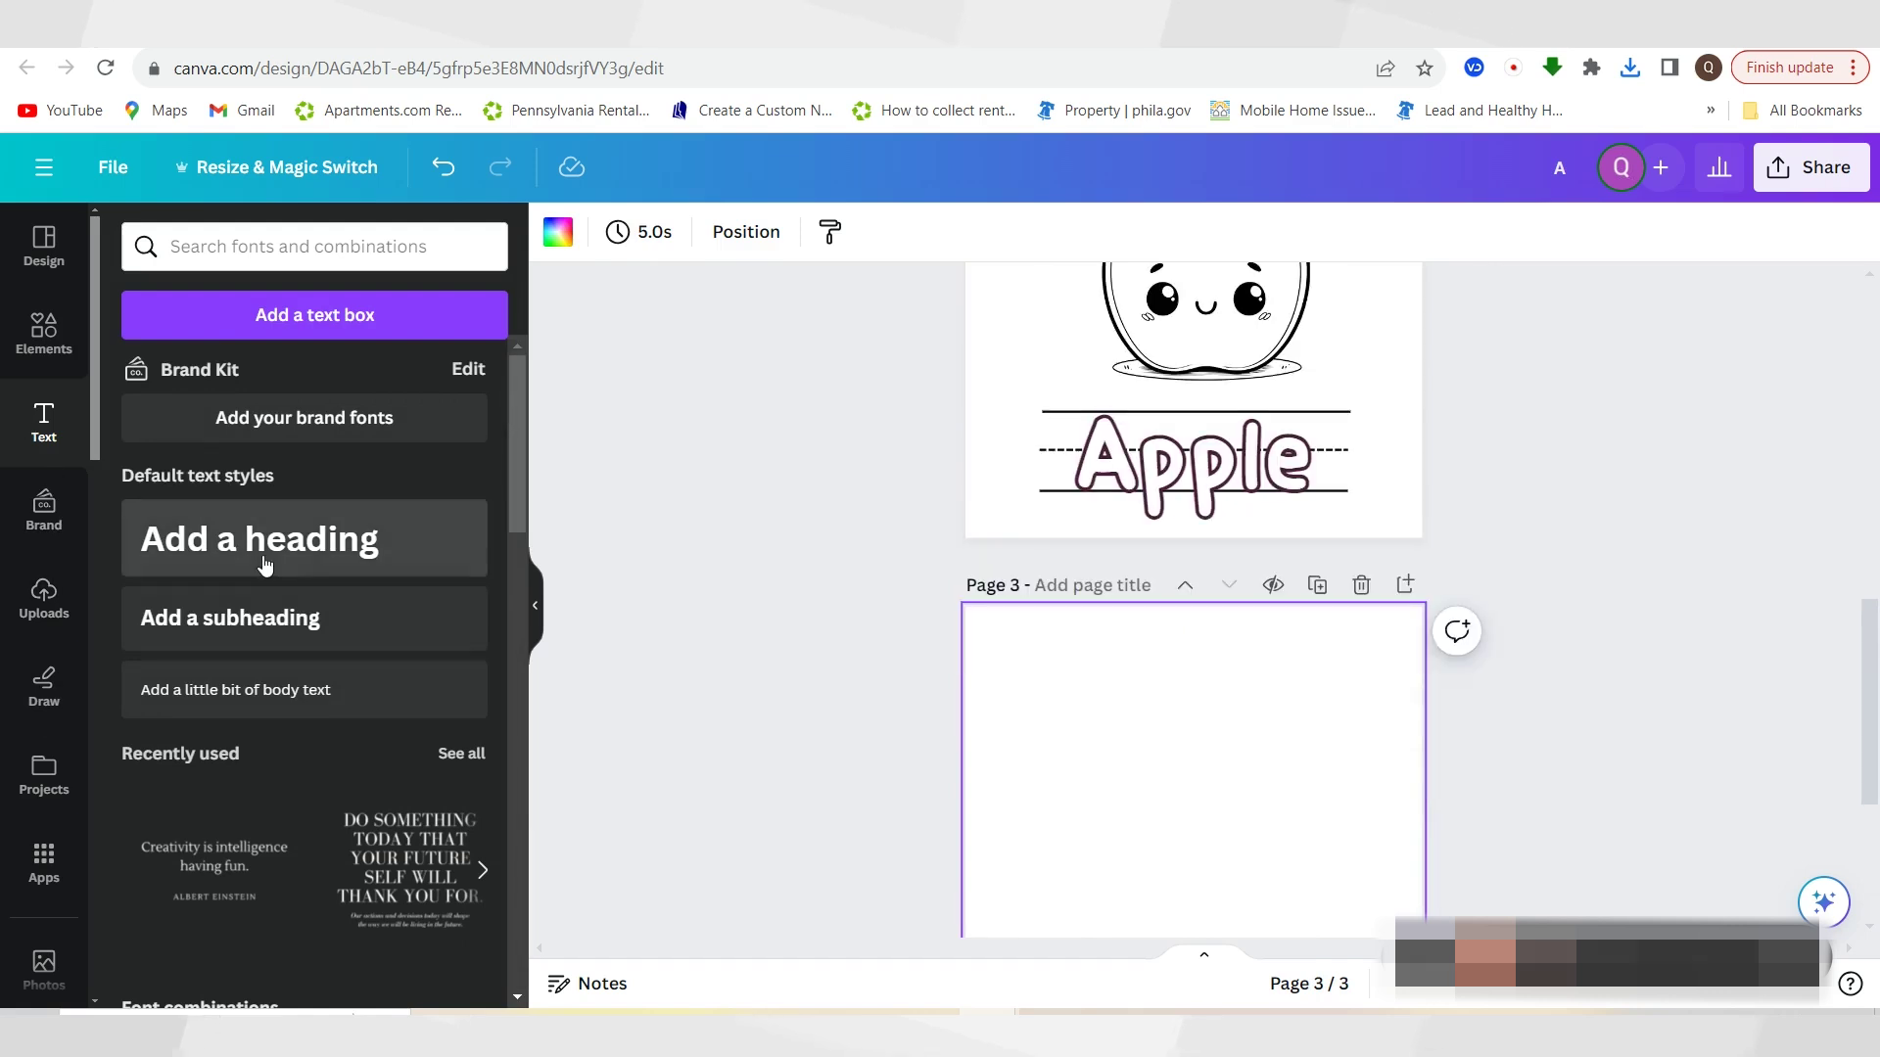
click(259, 541)
Upload the Hello Baby OpenType font from the Hello-Baby-73390091 download folder and confirm the right to use it
click(721, 251)
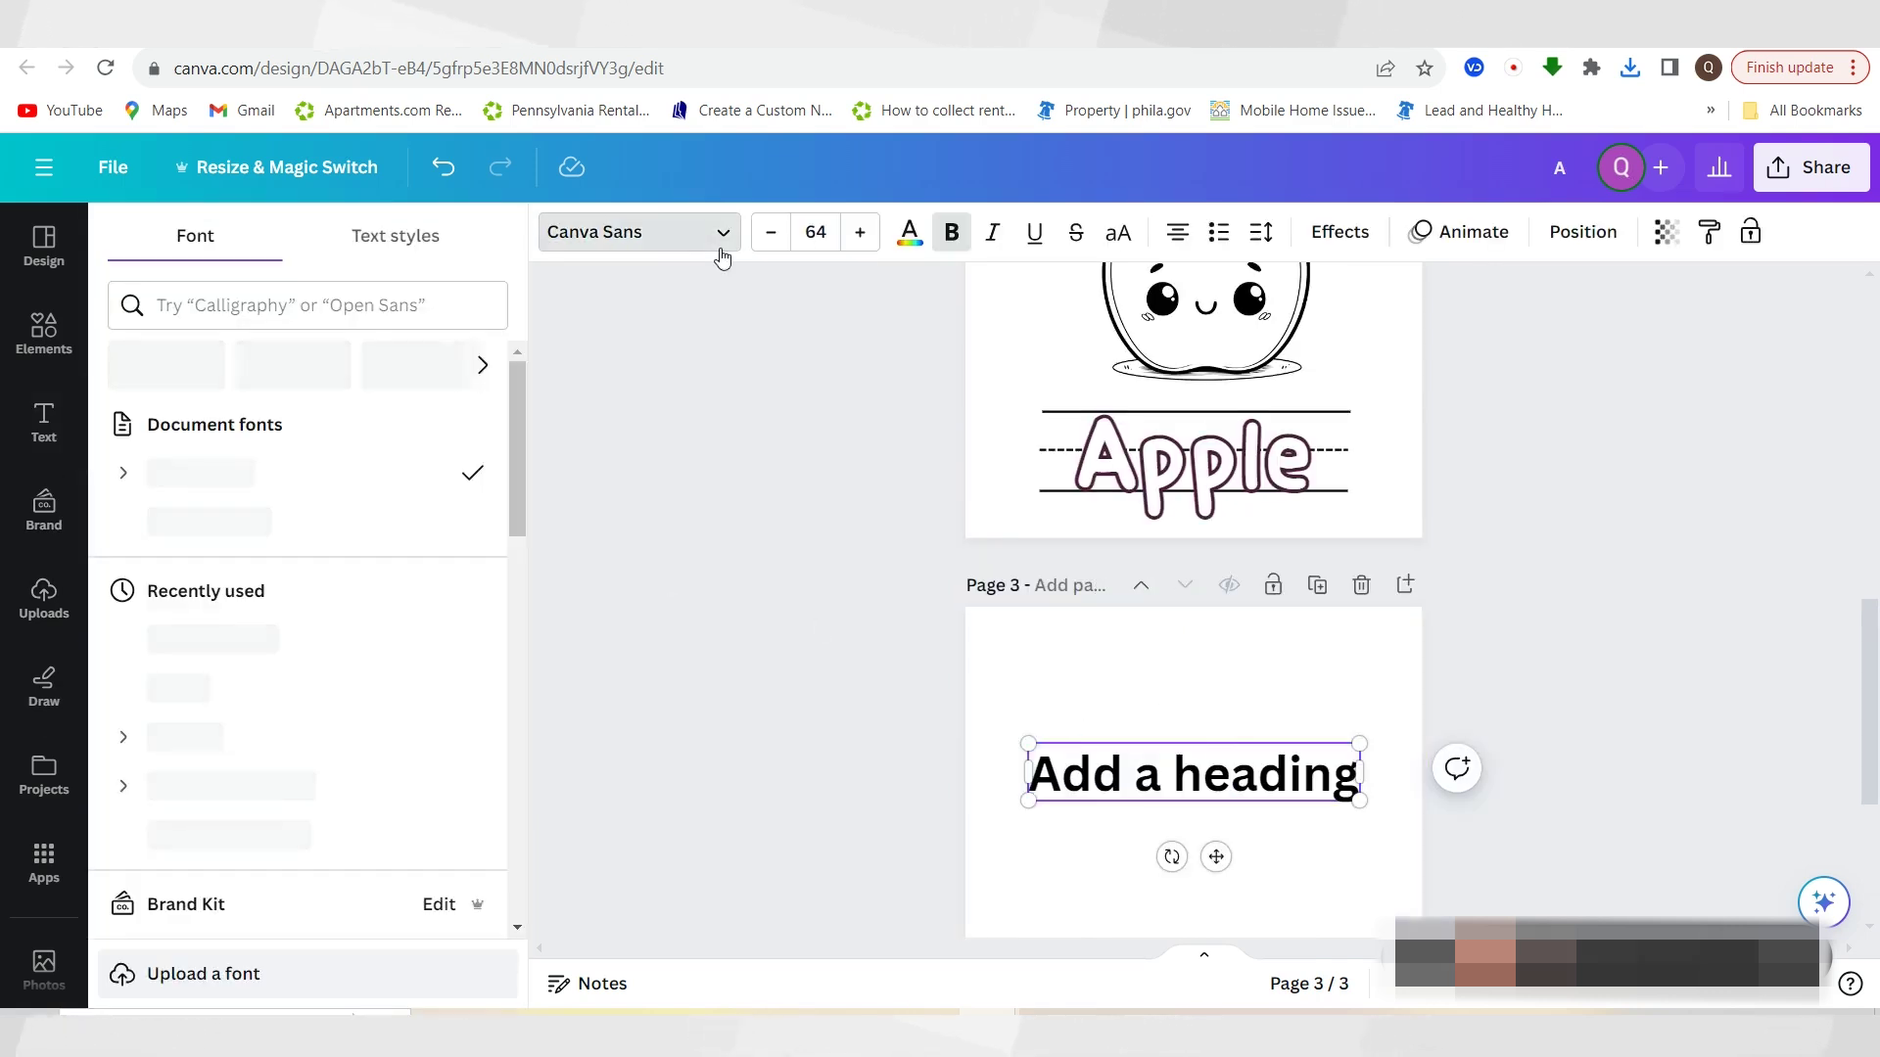
click(200, 993)
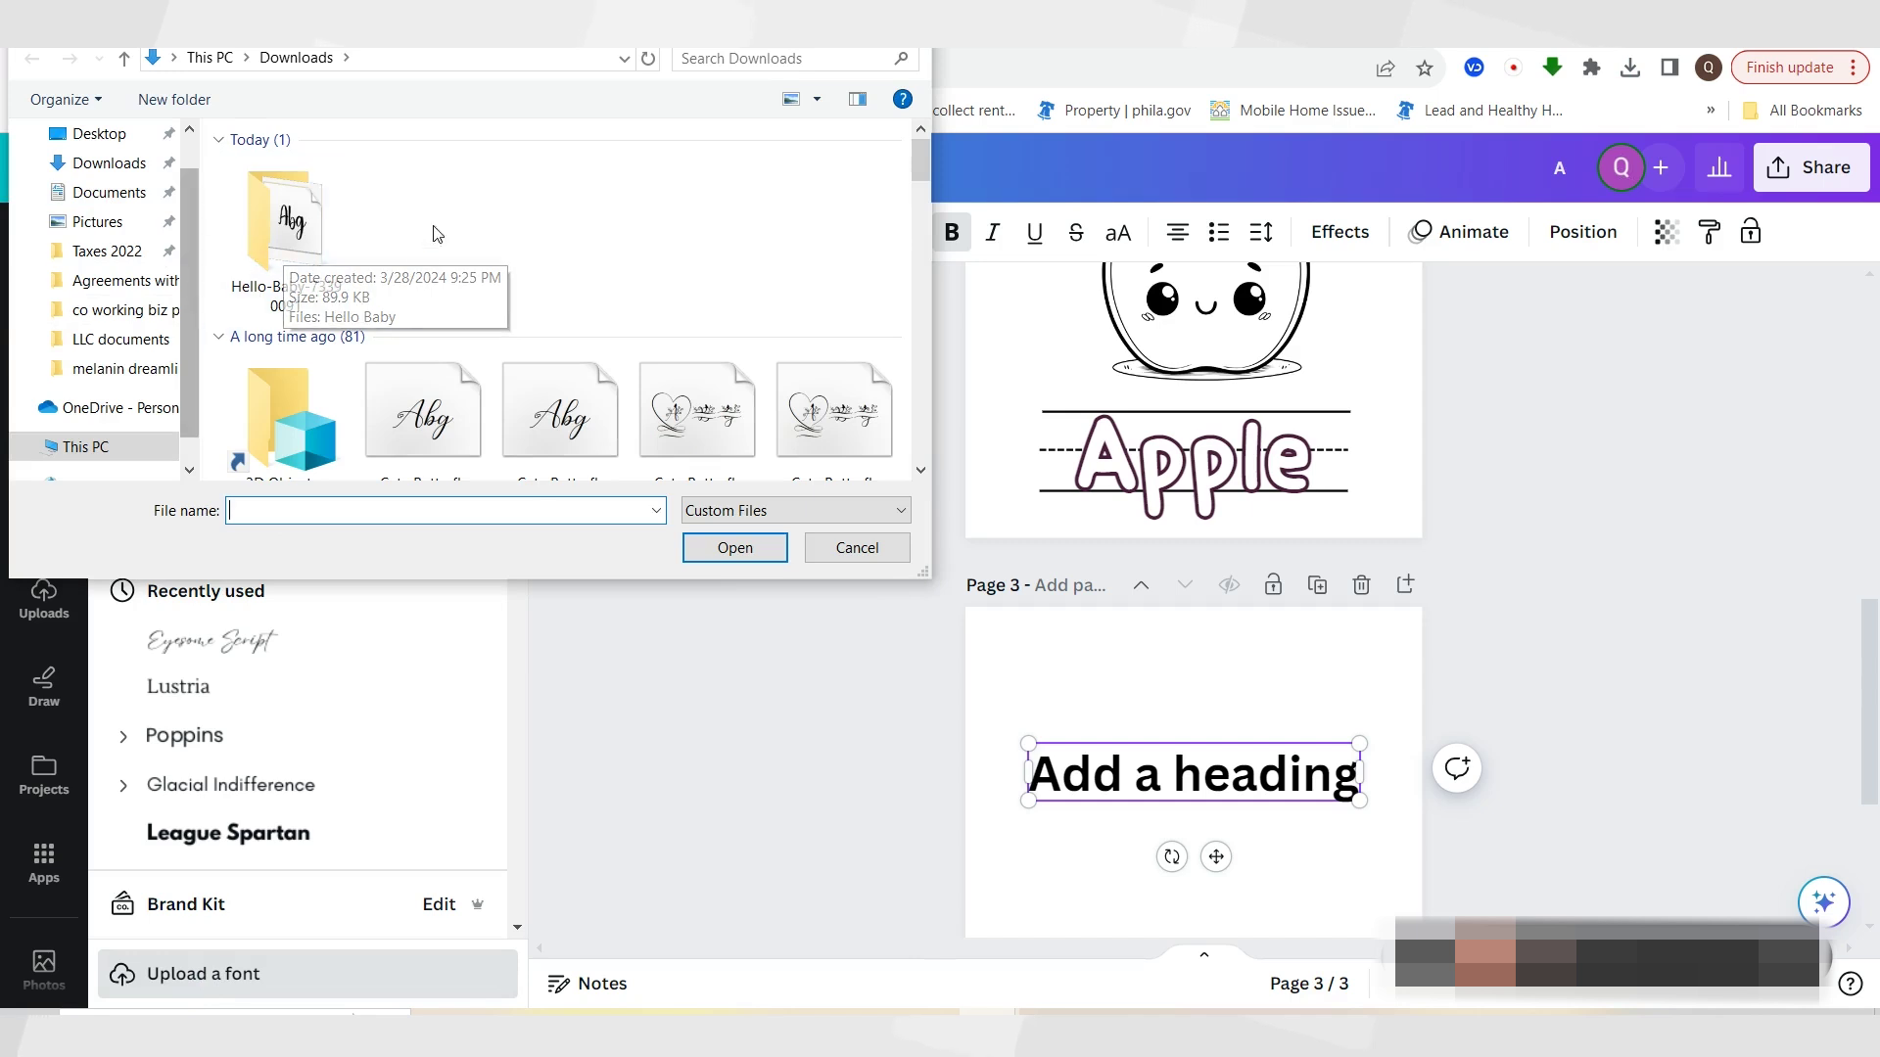
click(137, 168)
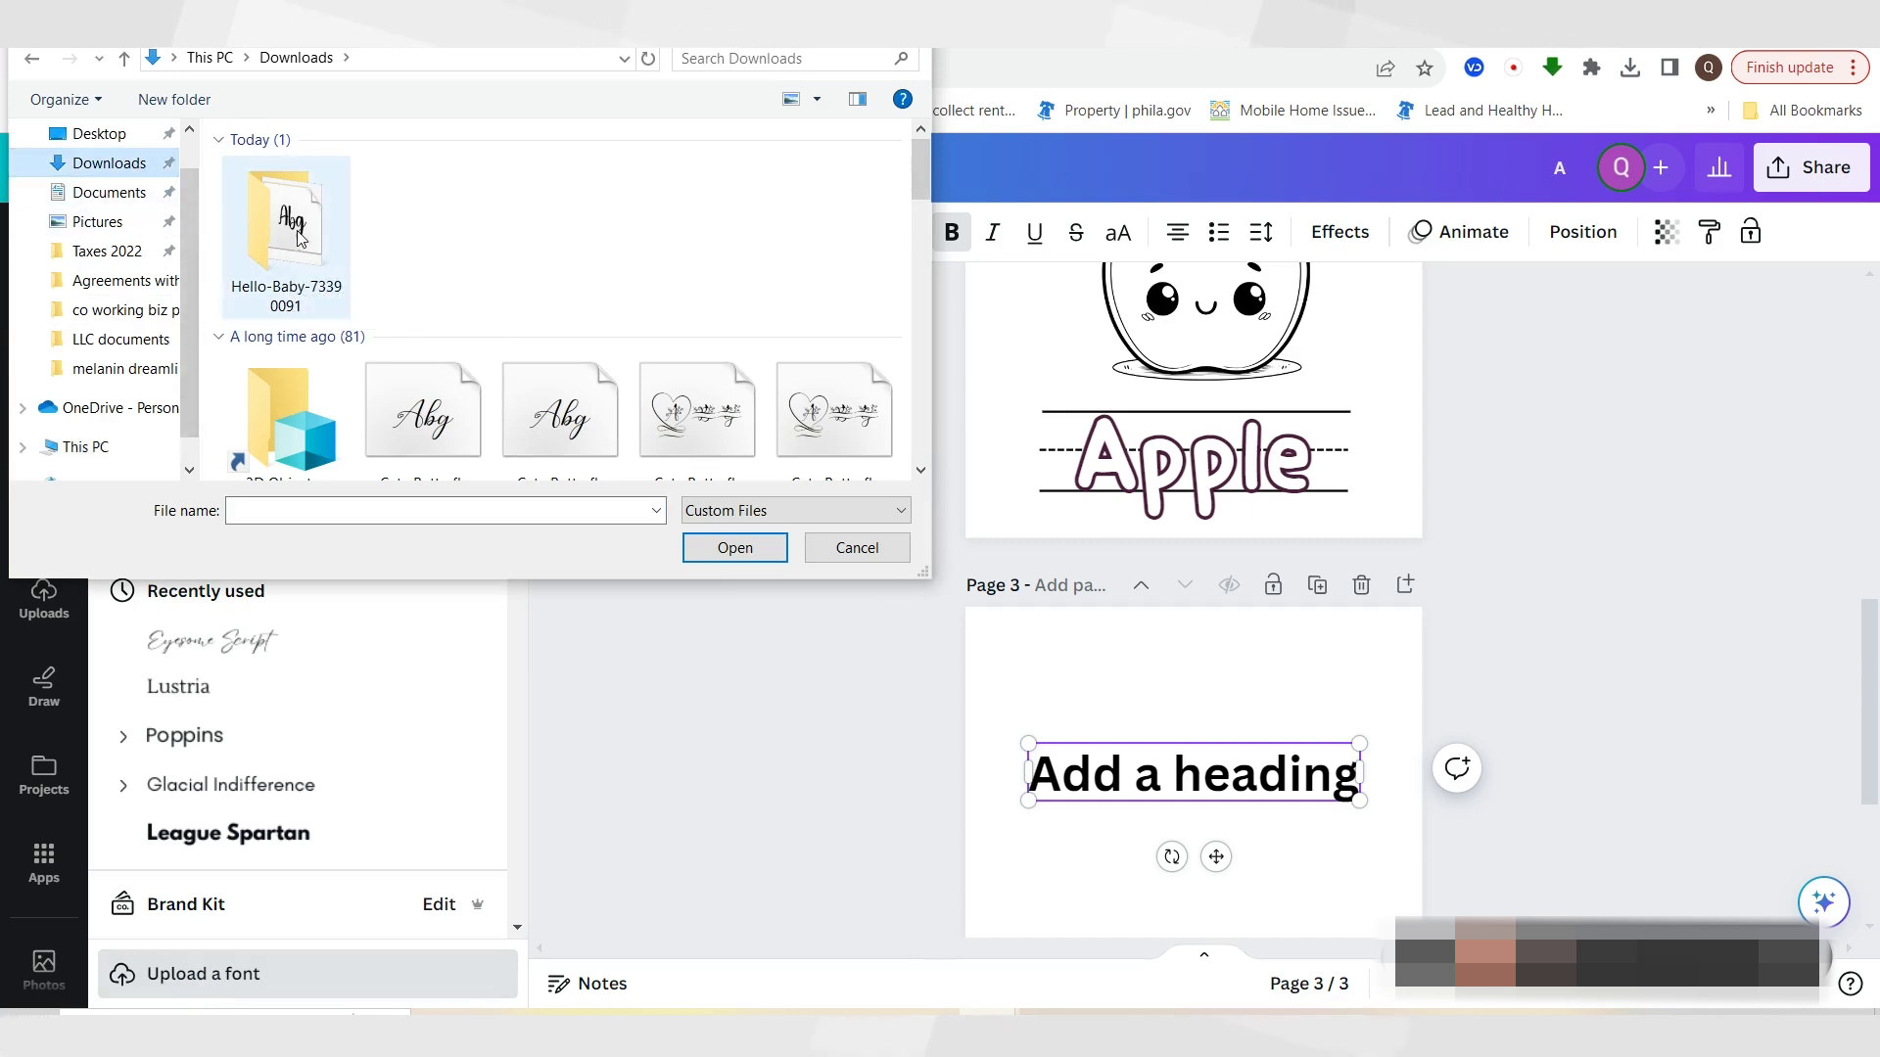
double_click(299, 238)
click(301, 176)
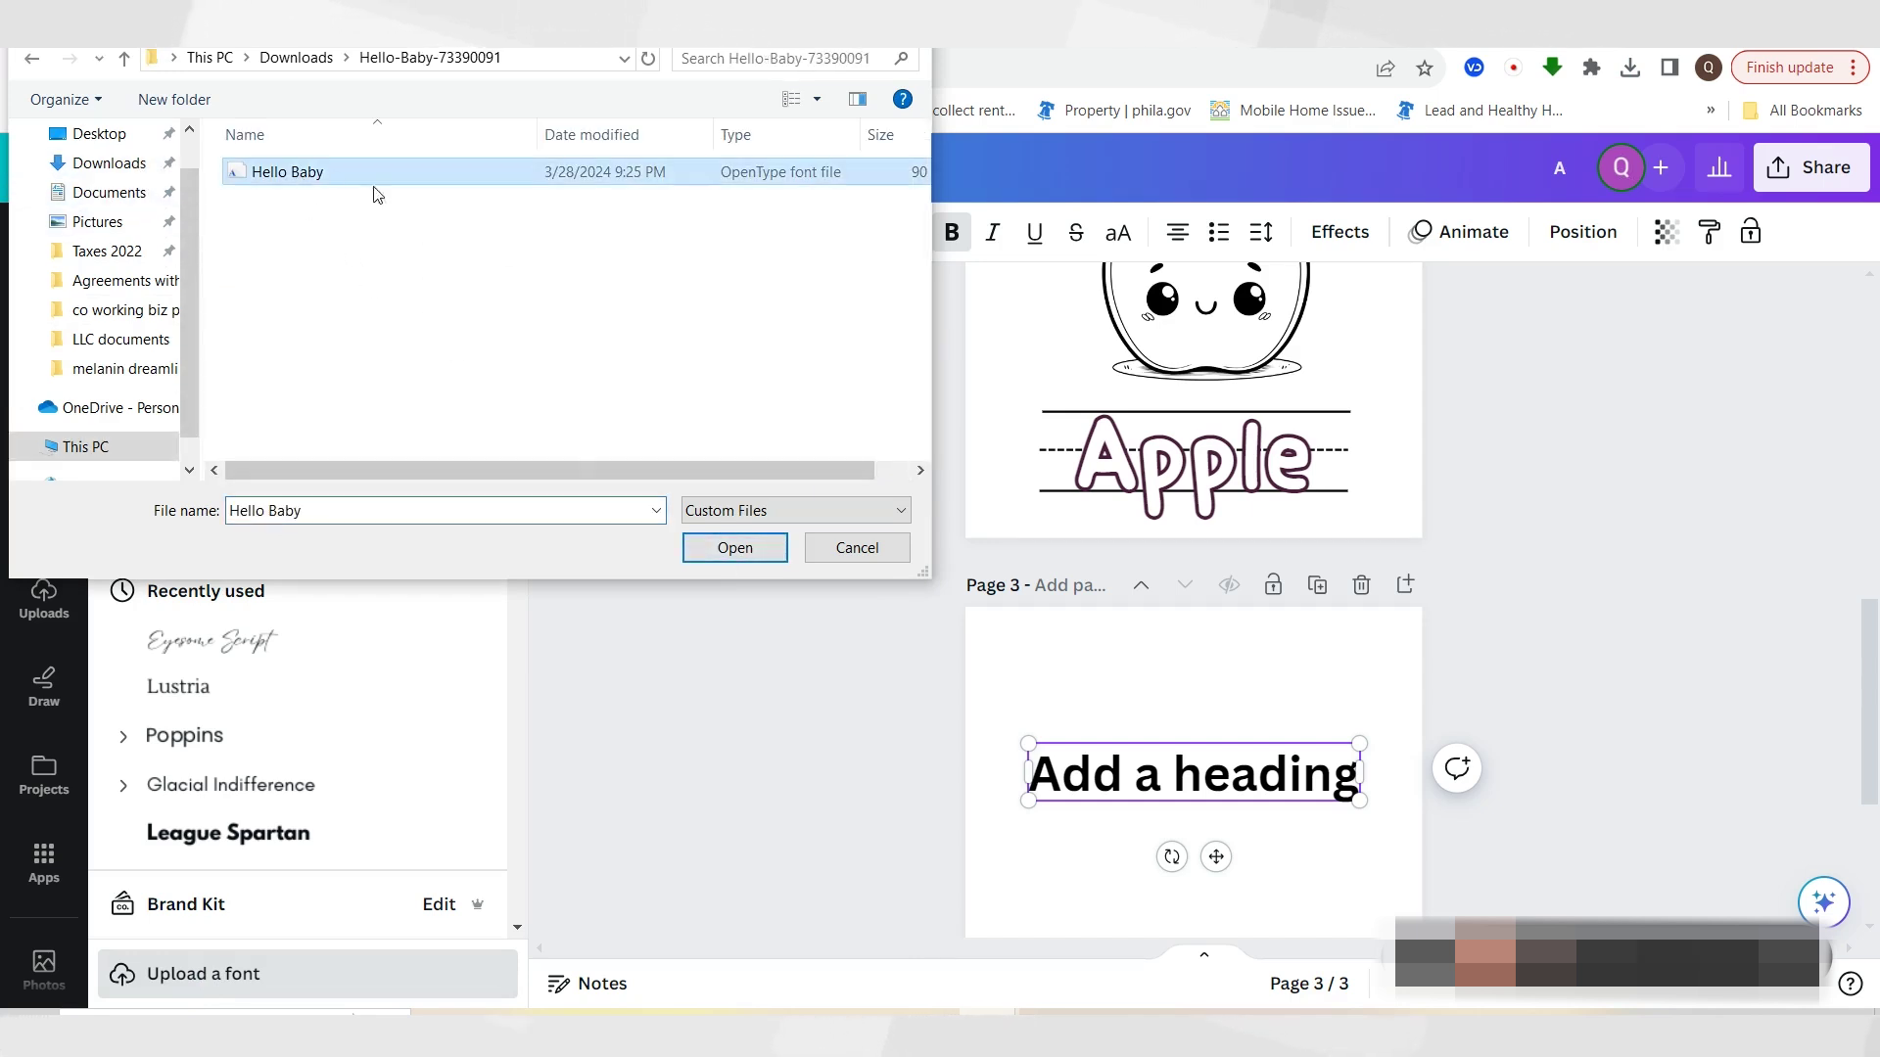
drag(574, 471, 651, 468)
click(735, 548)
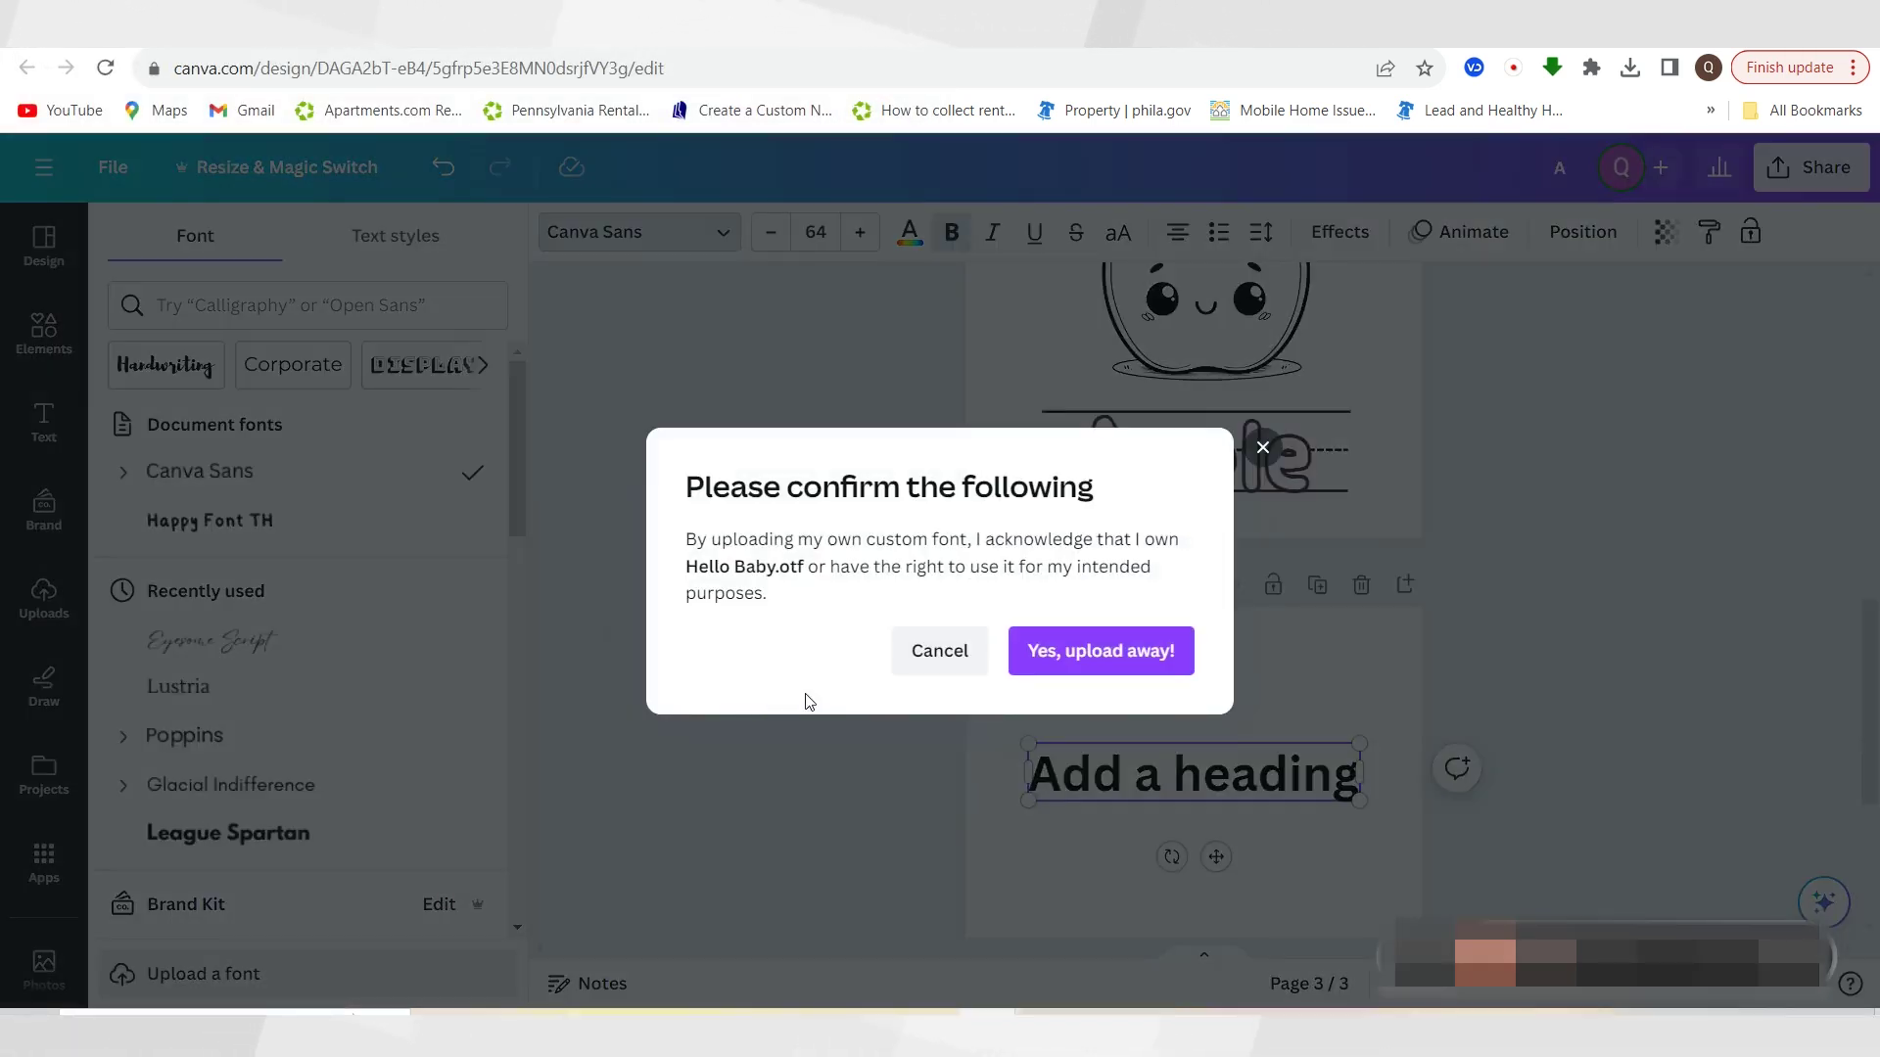
click(1068, 658)
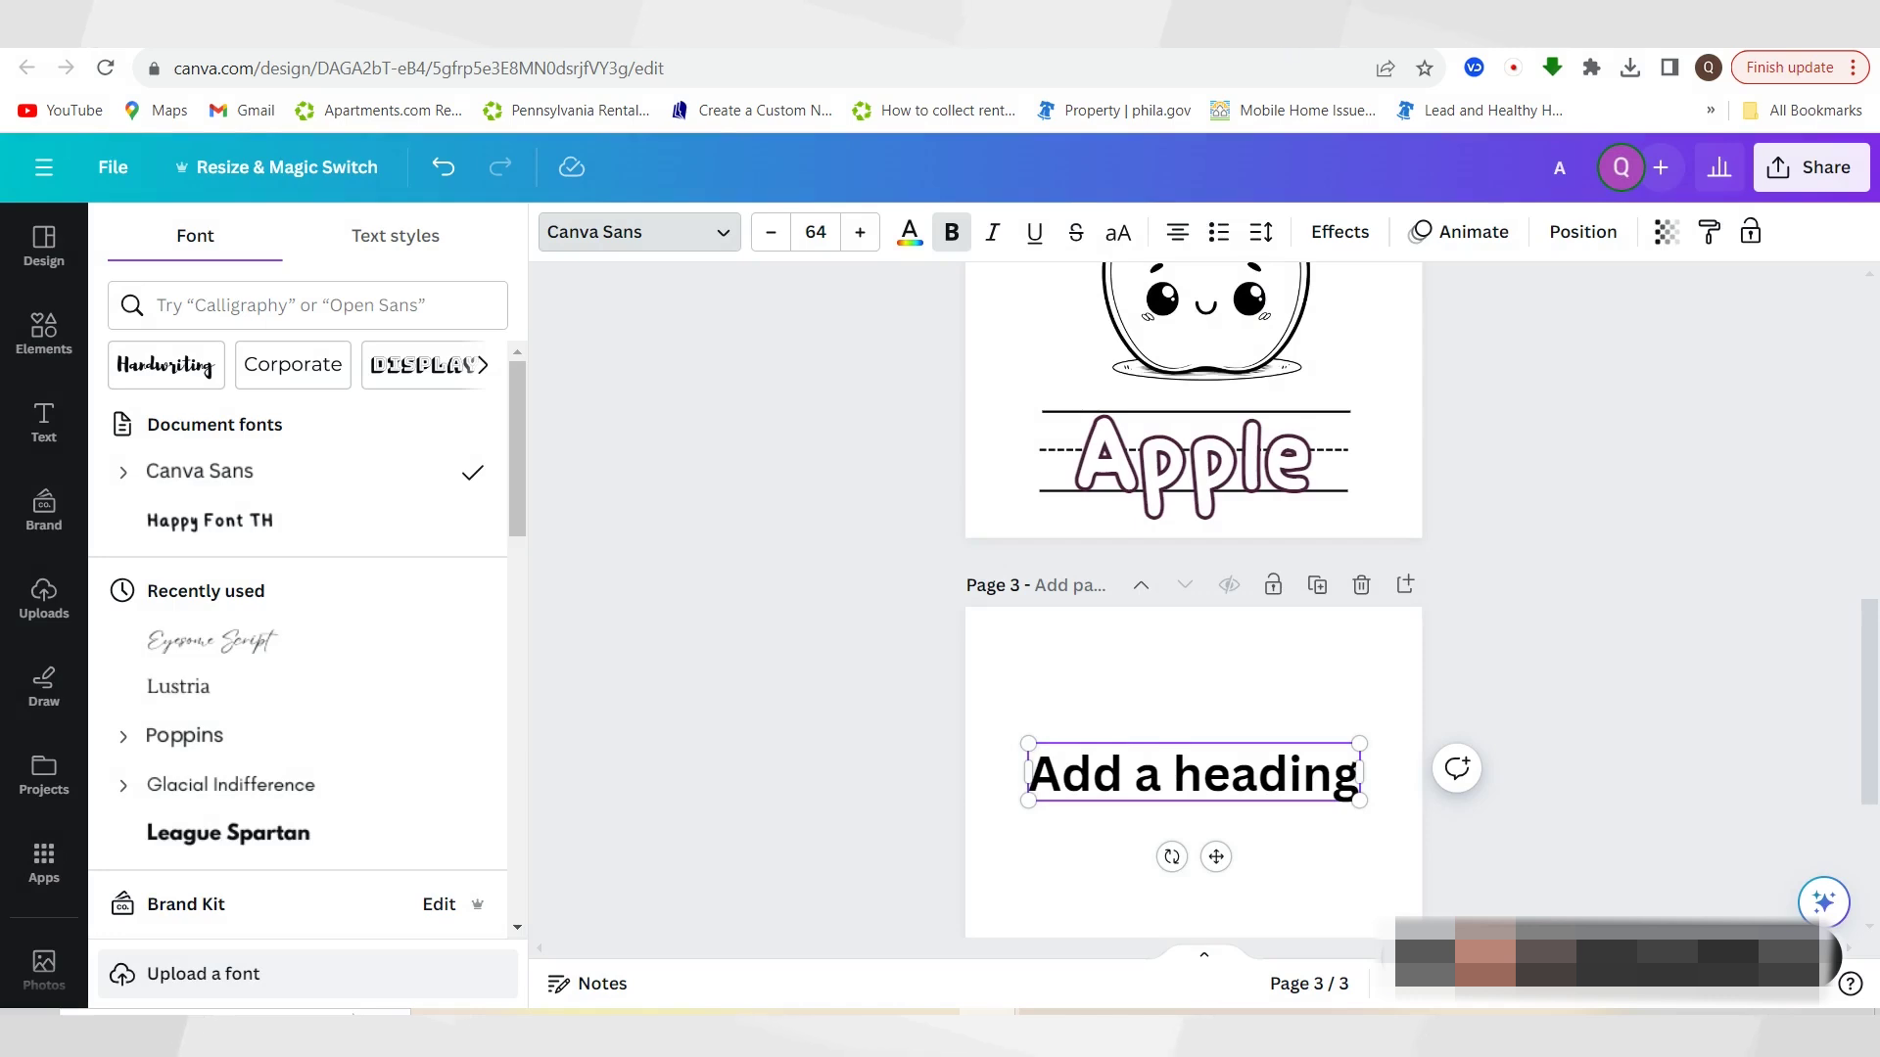
Switch to Creative Fabrica, open the Baby Giraffe font page, and view the site's license types through its commercial usage link
key(ctrl+Tab)
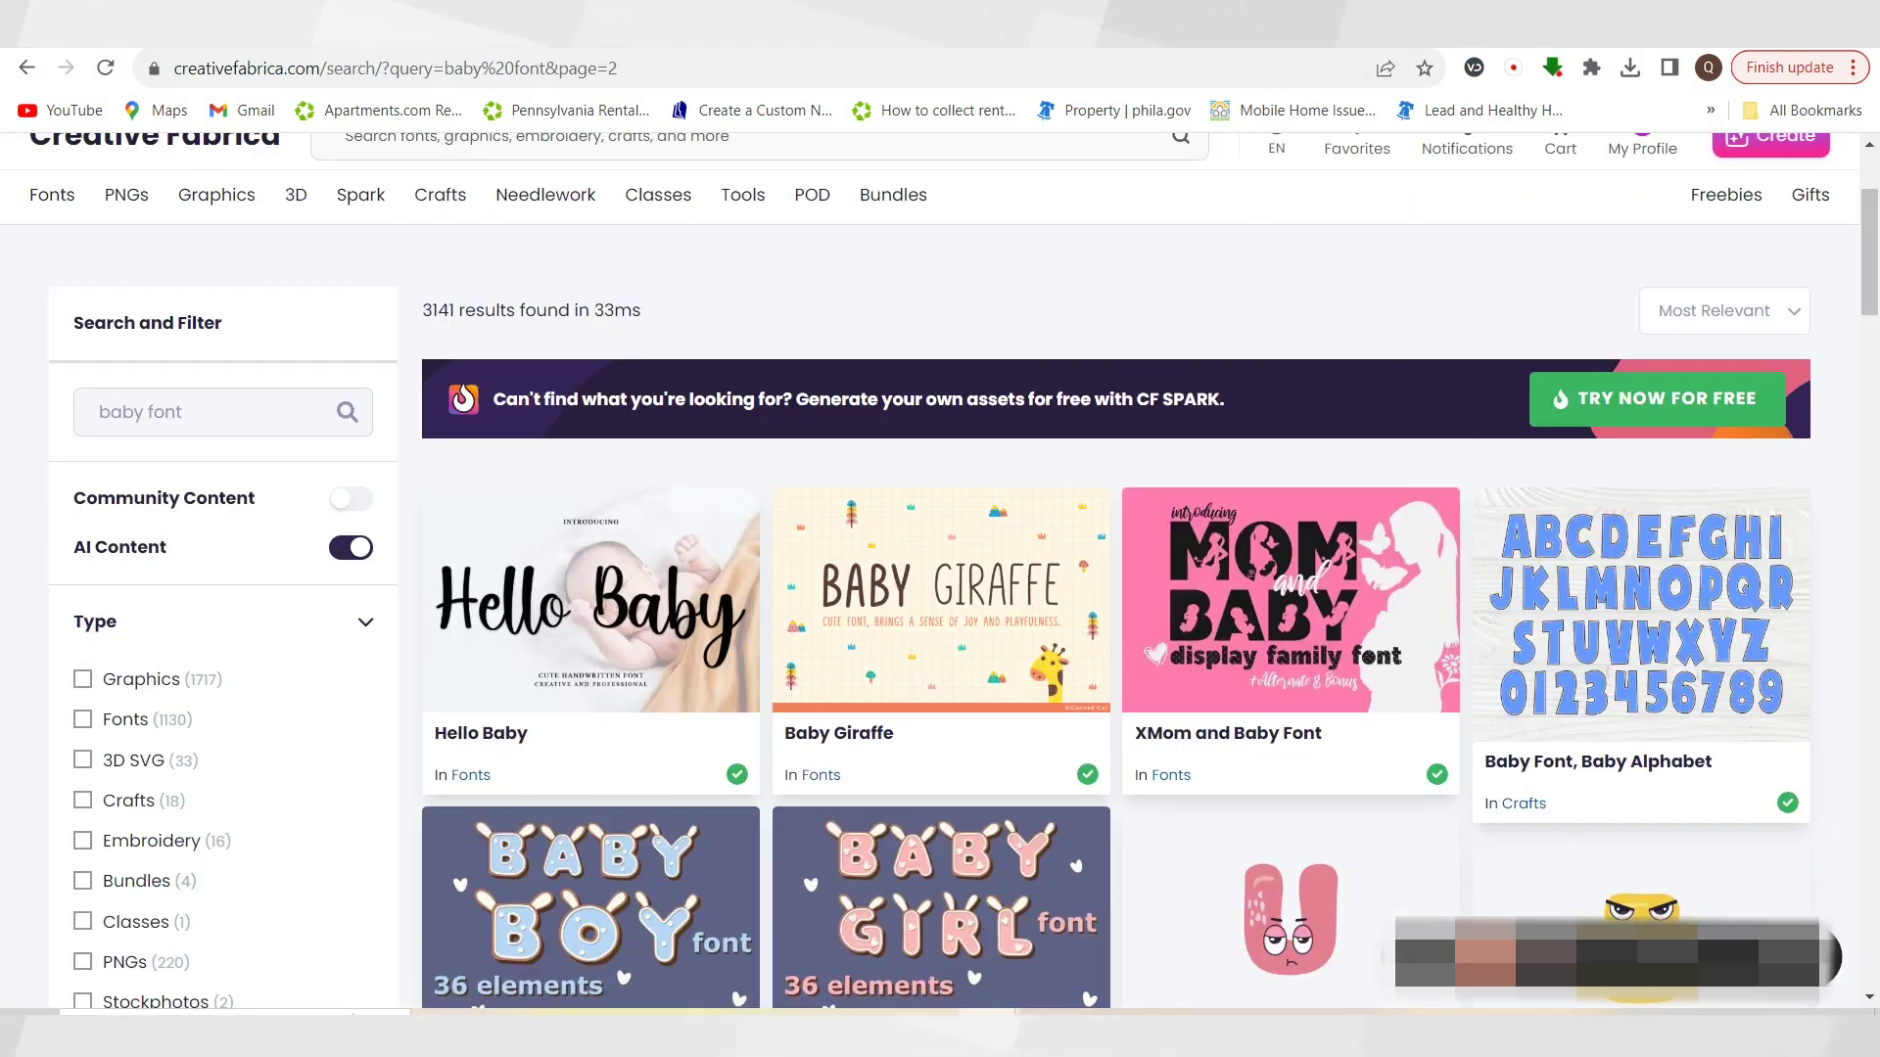
click(940, 599)
scroll(1411, 615, down, 2)
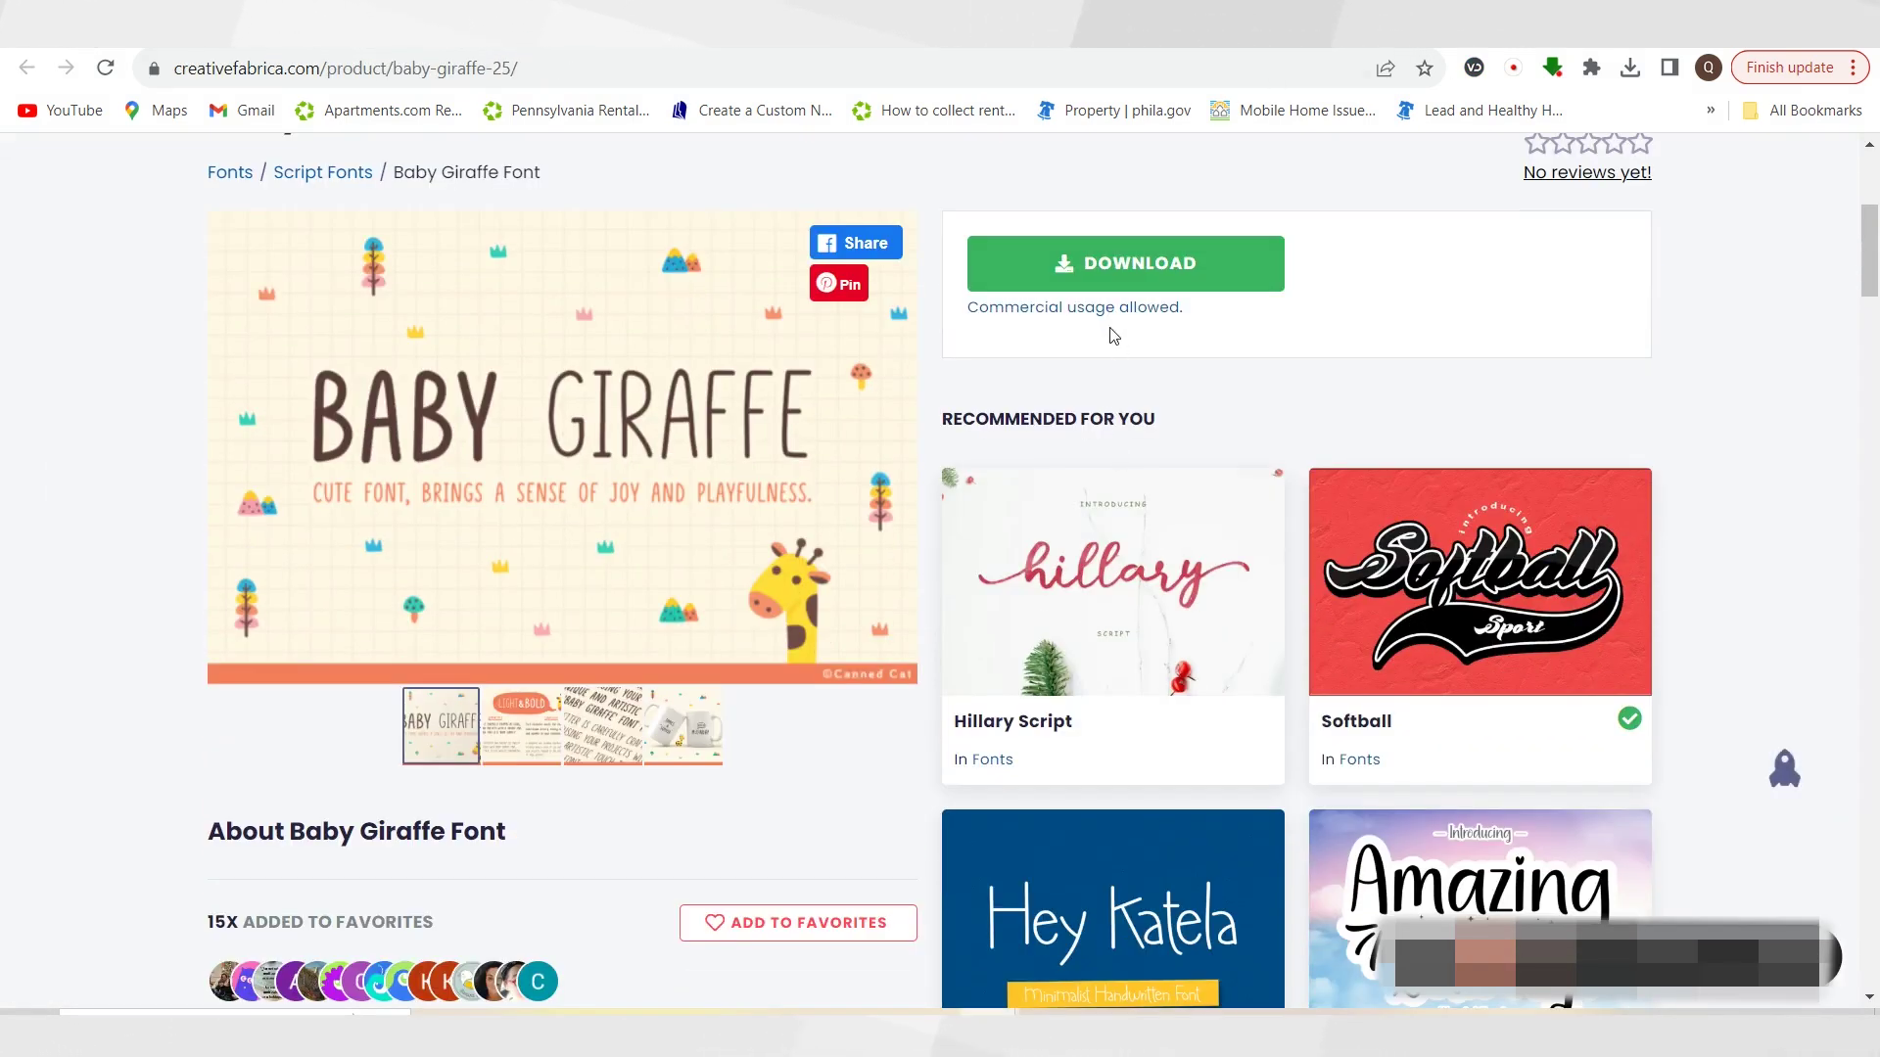
click(1109, 318)
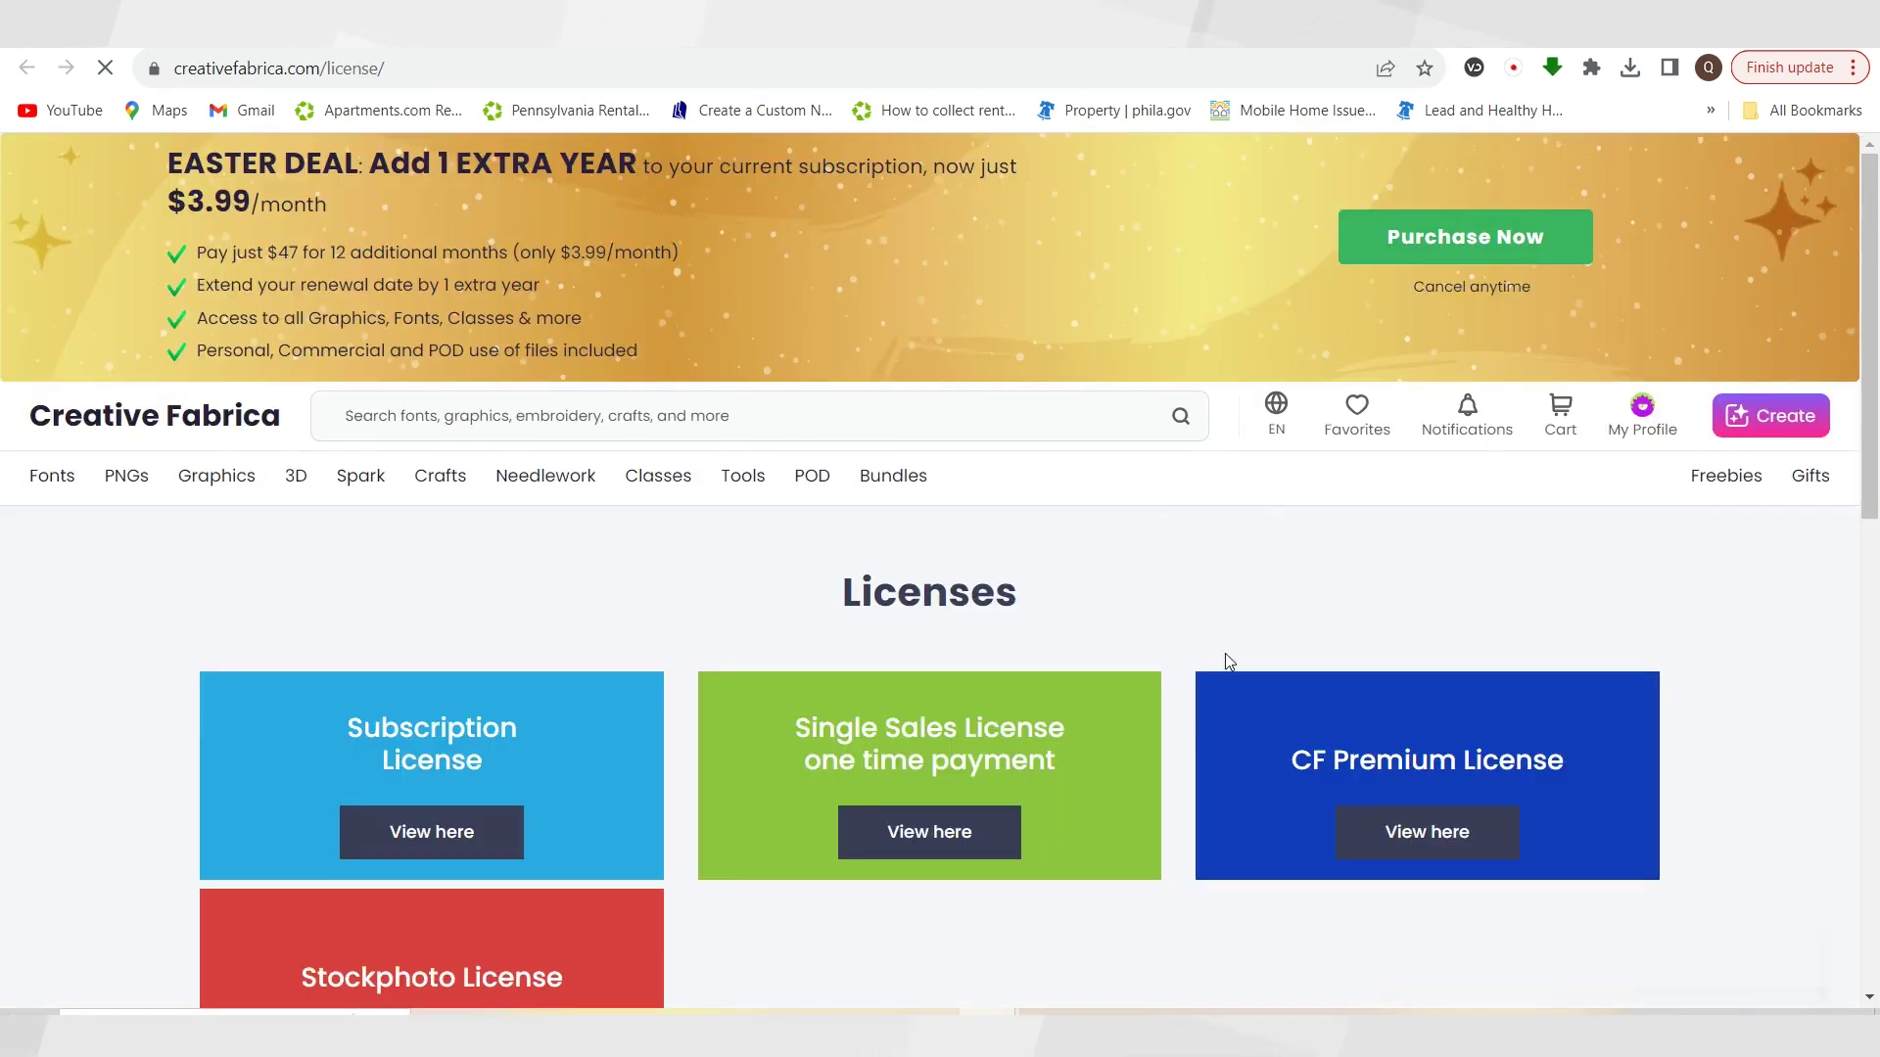
scroll(1224, 656, down, 5)
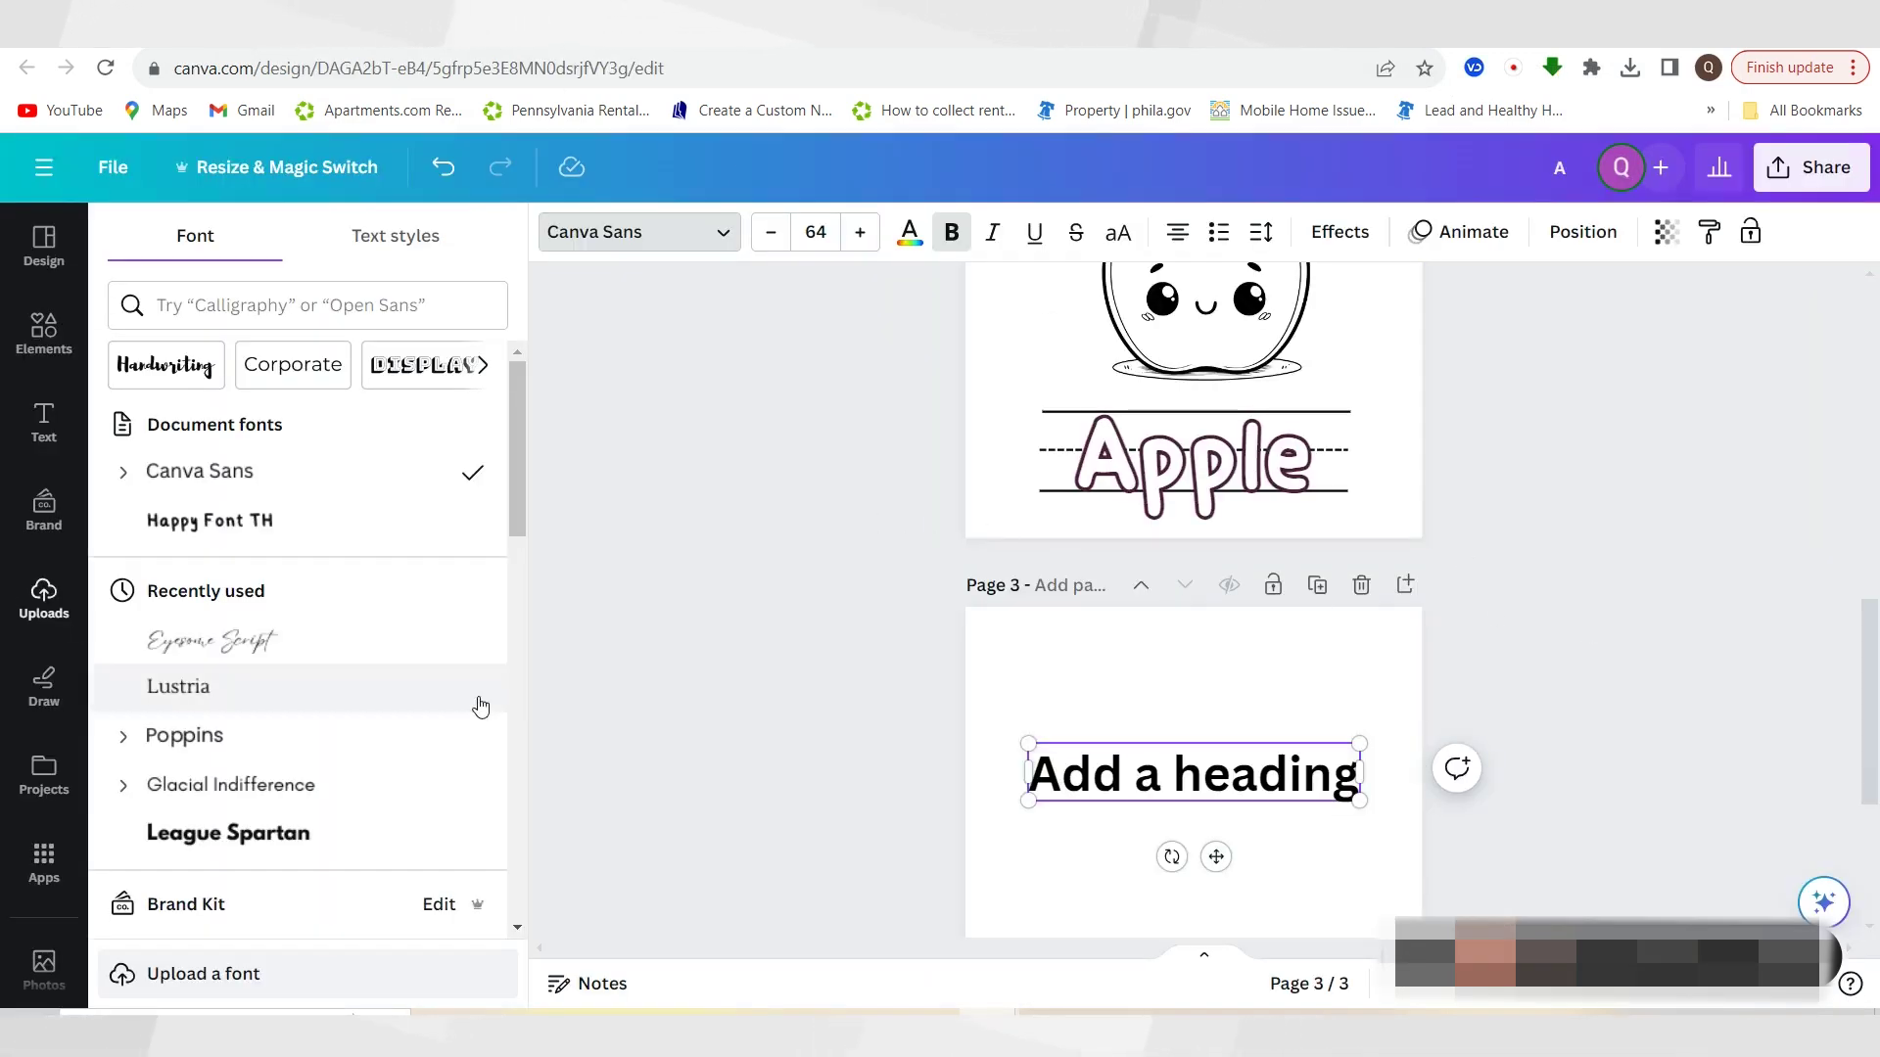
Return to the Canva design and apply the uploaded Hello Baby Regular font to the page 3 heading
scroll(279, 661, down, 10)
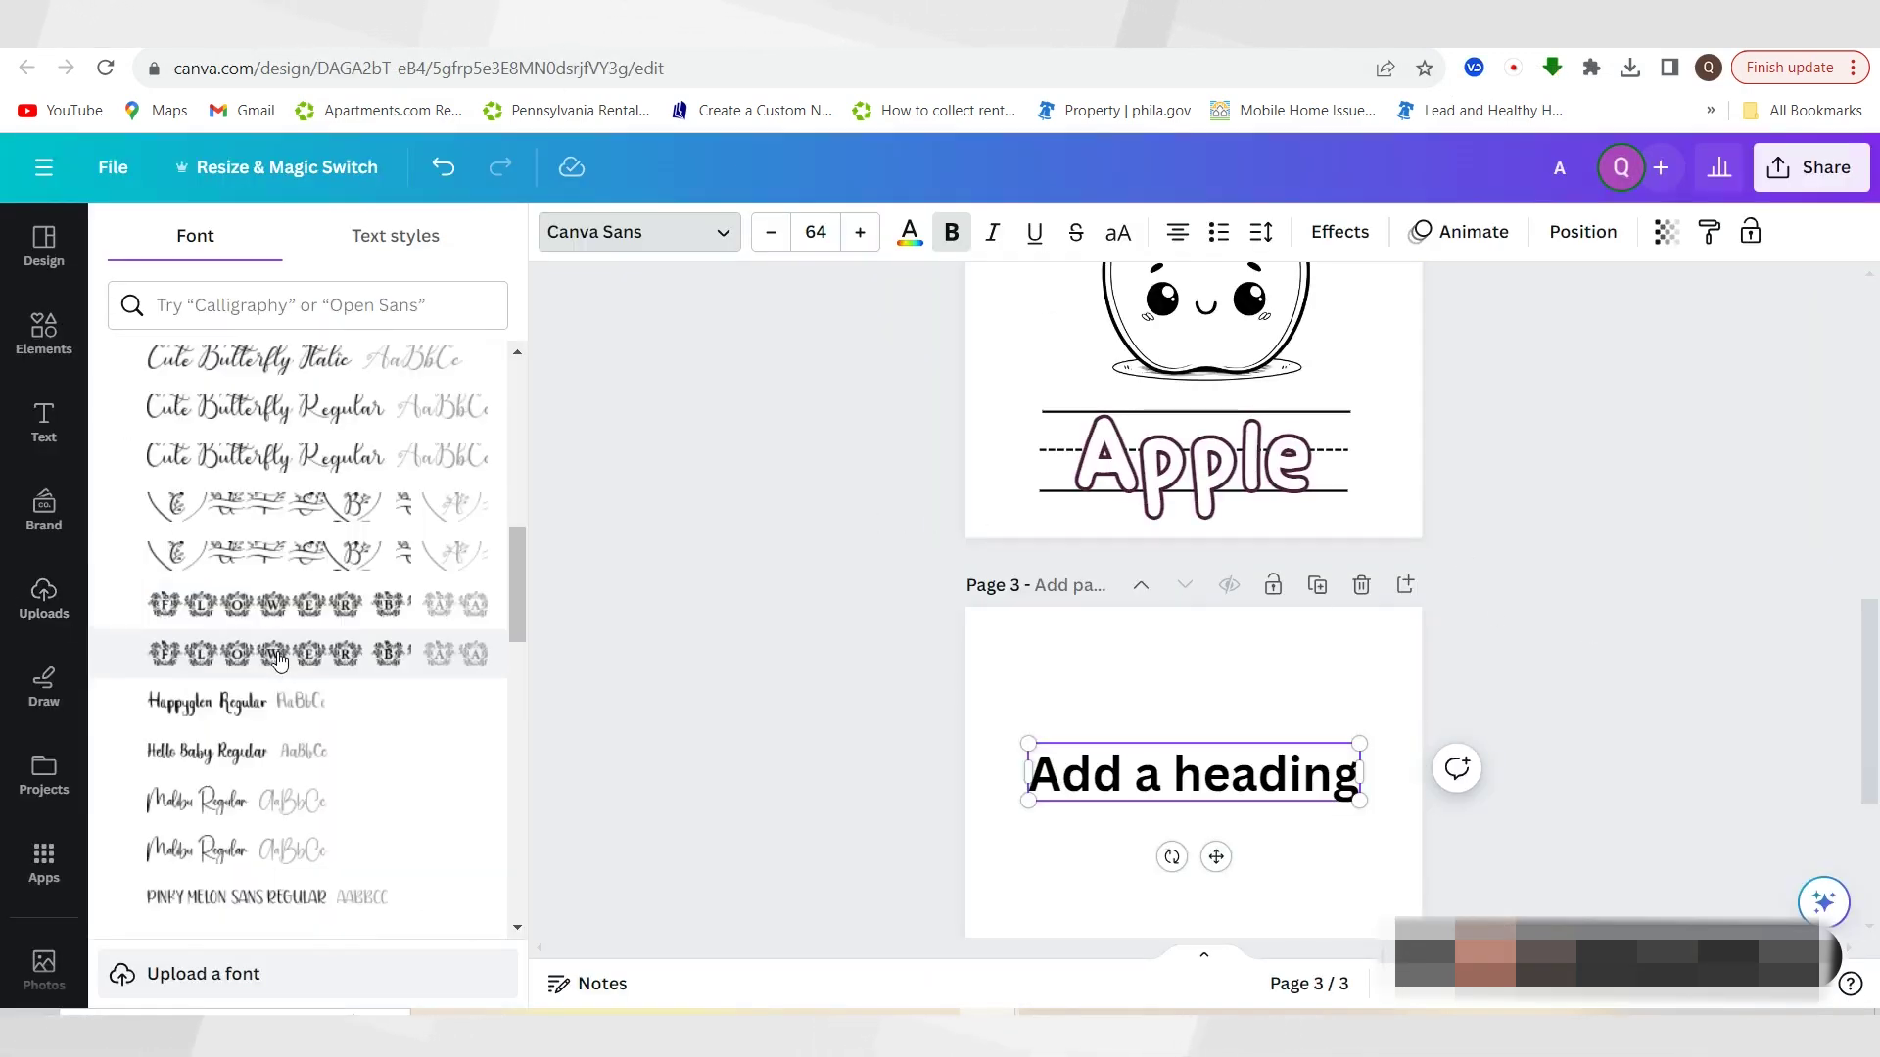
scroll(279, 661, down, 5)
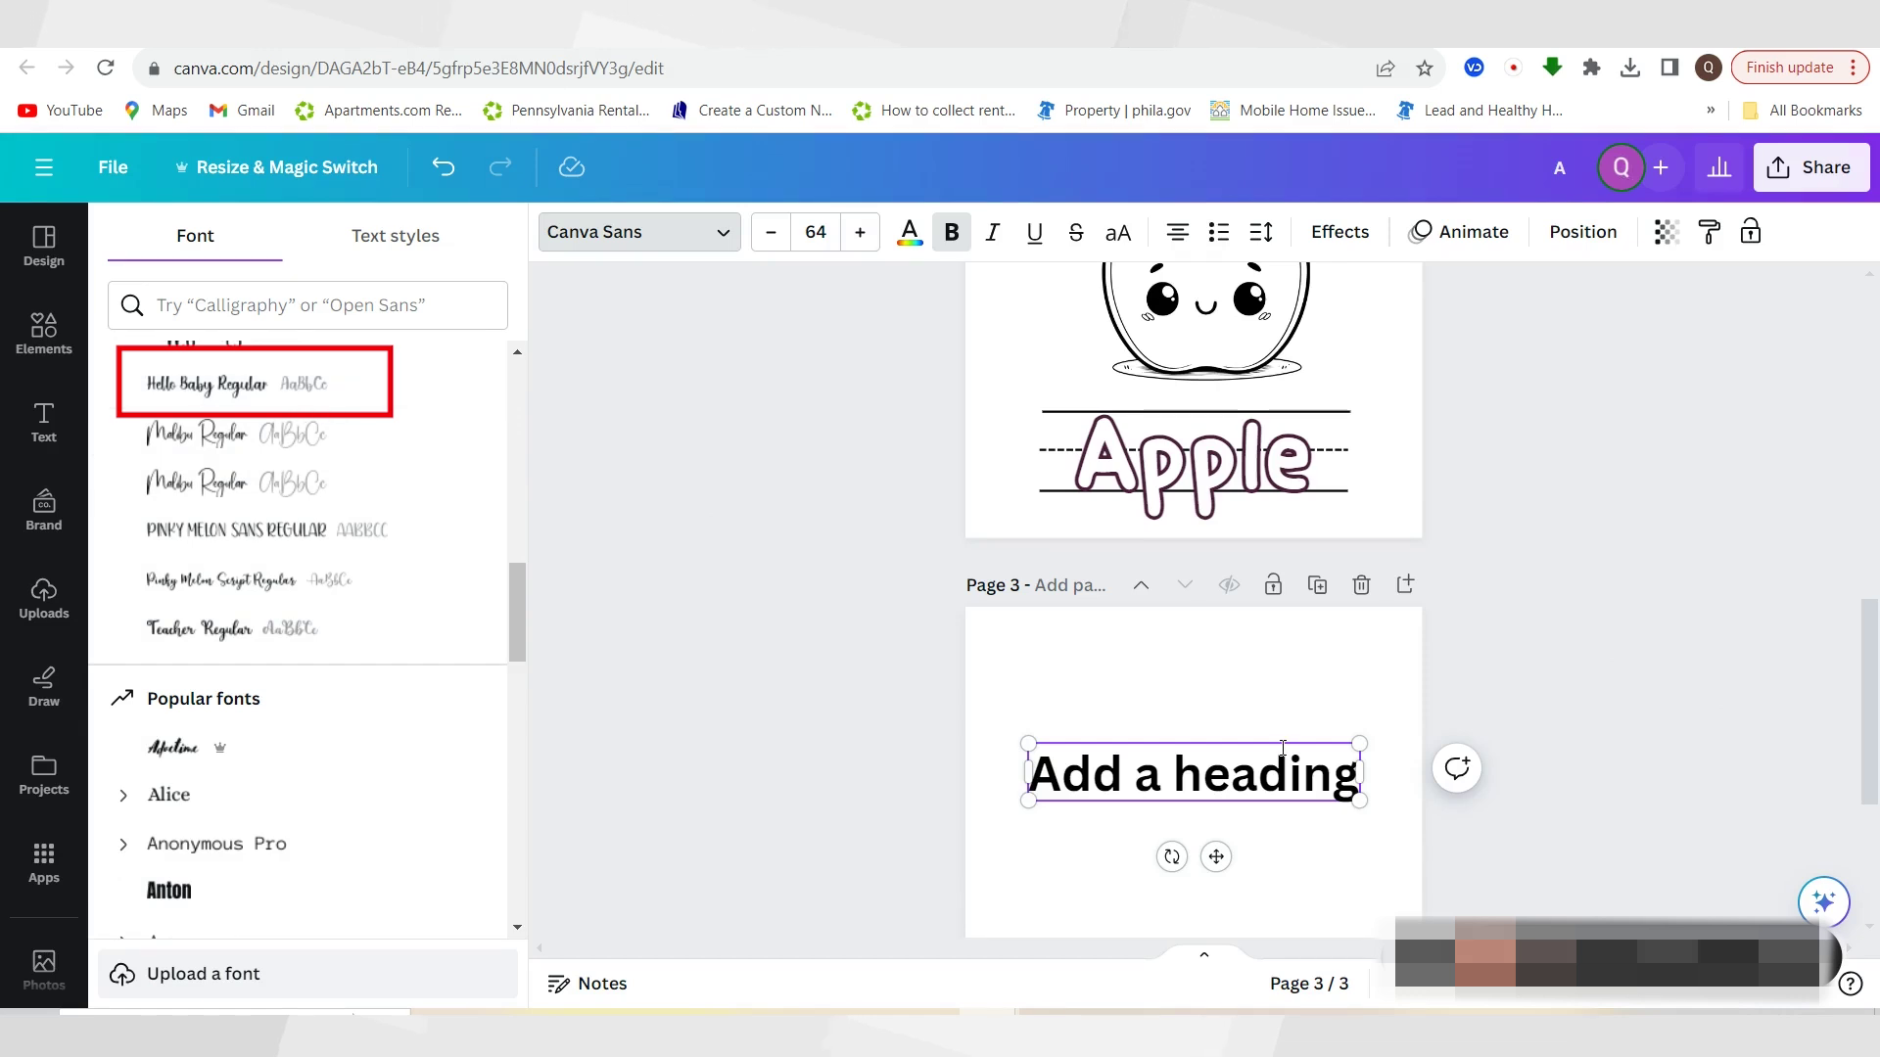
click(259, 384)
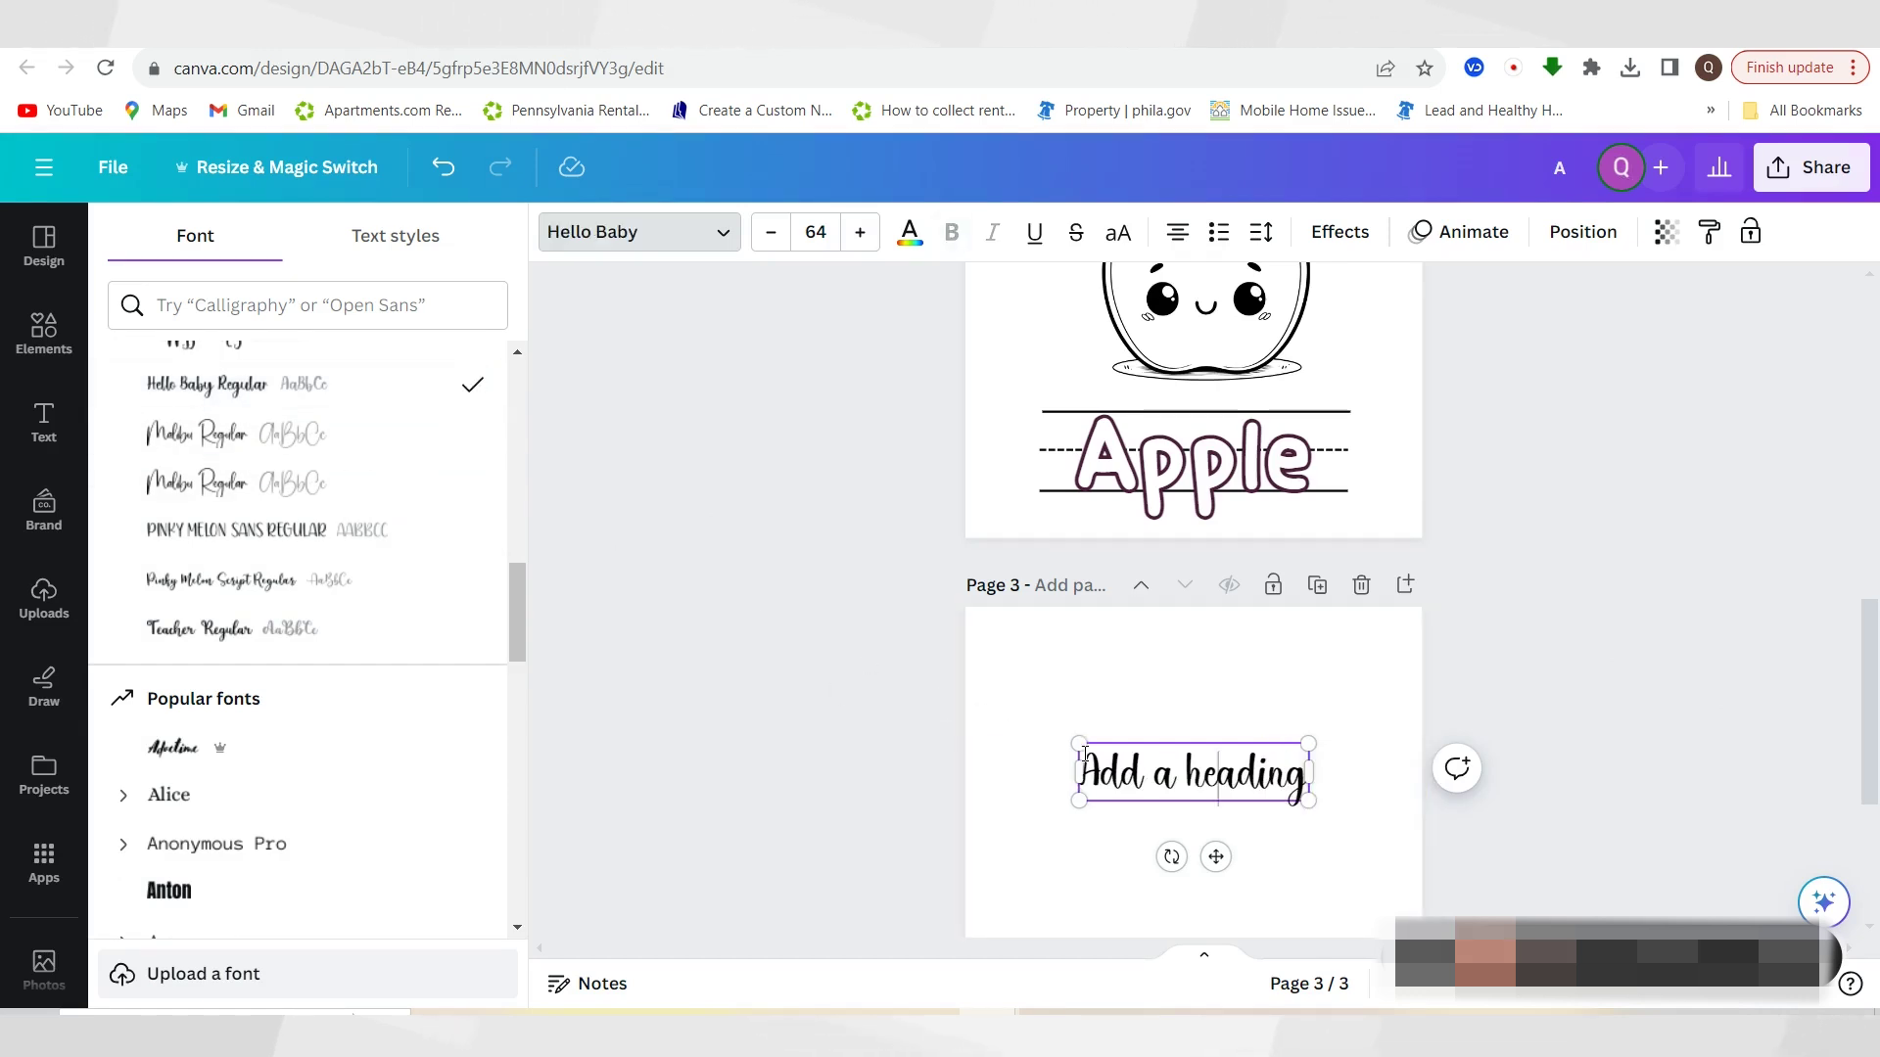
Replace the page 3 heading text with "Our First" and a second line reading "ABC"
drag(1298, 788, 1135, 782)
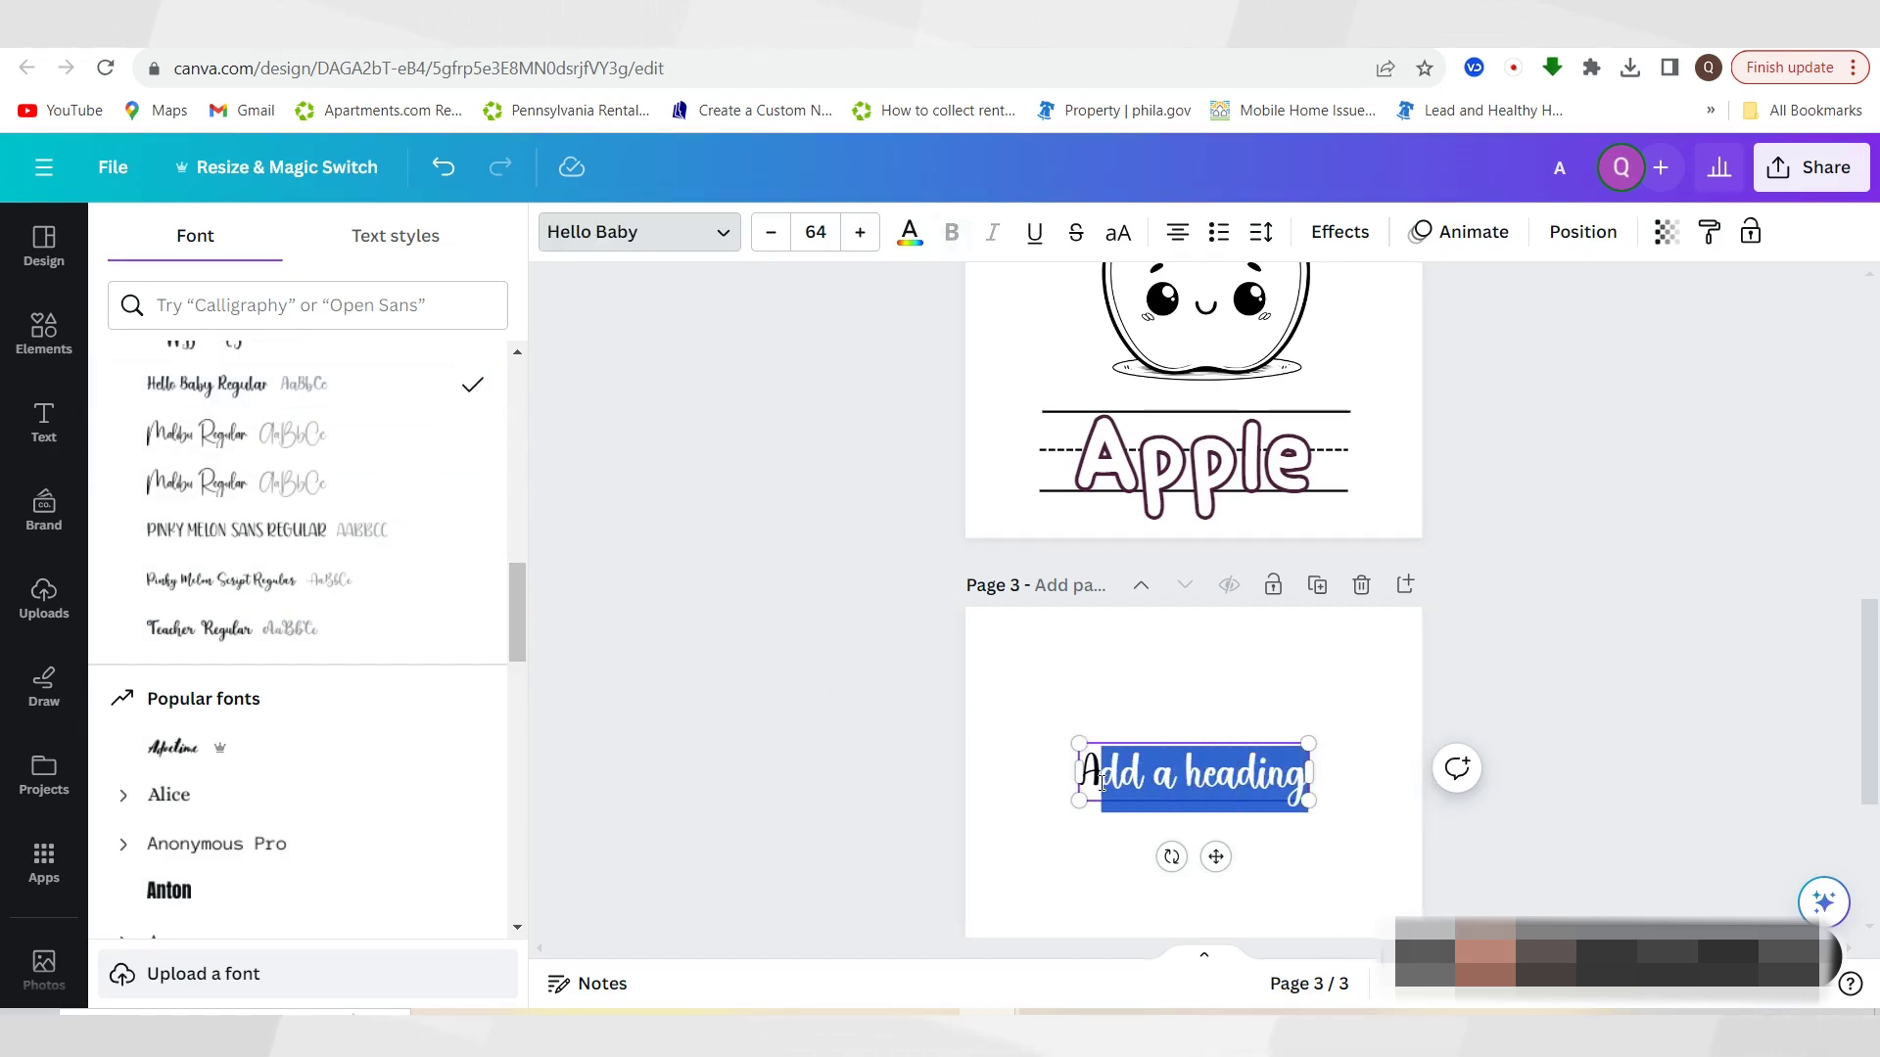
key(BackSpace)
text(Our)
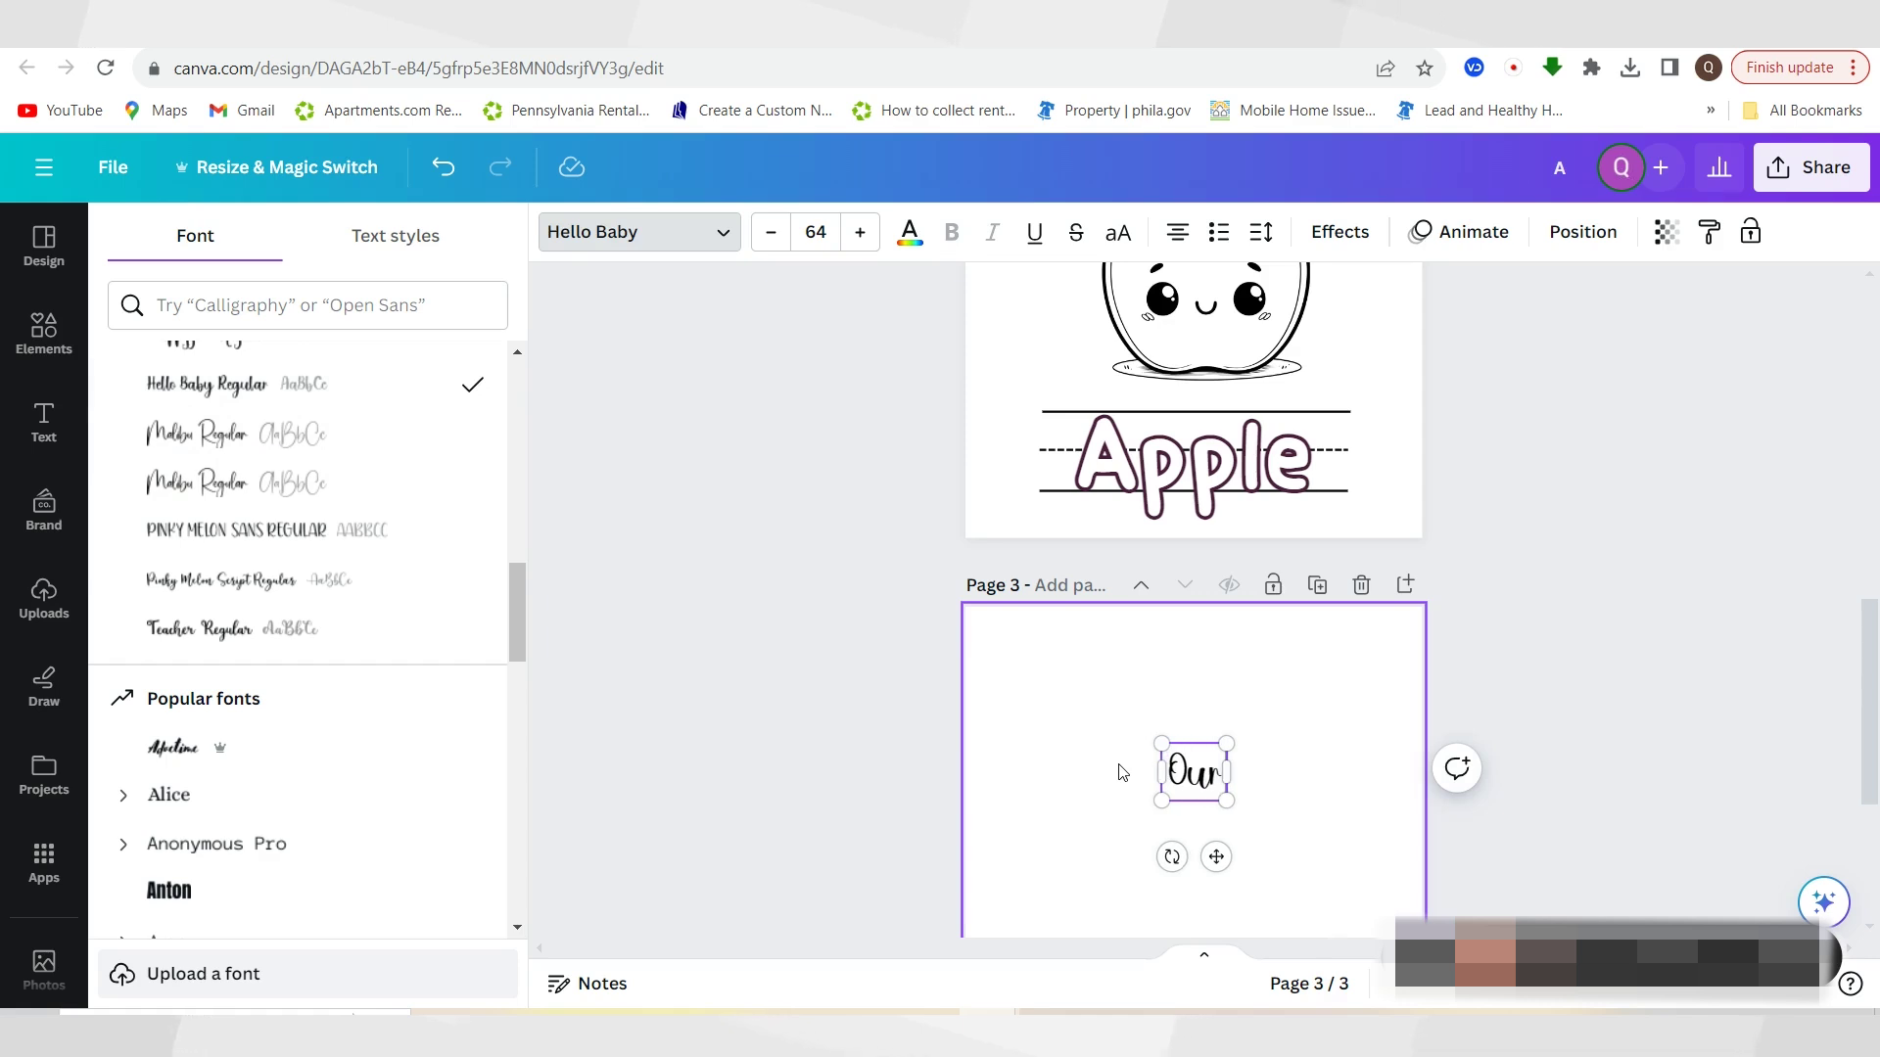
text( First)
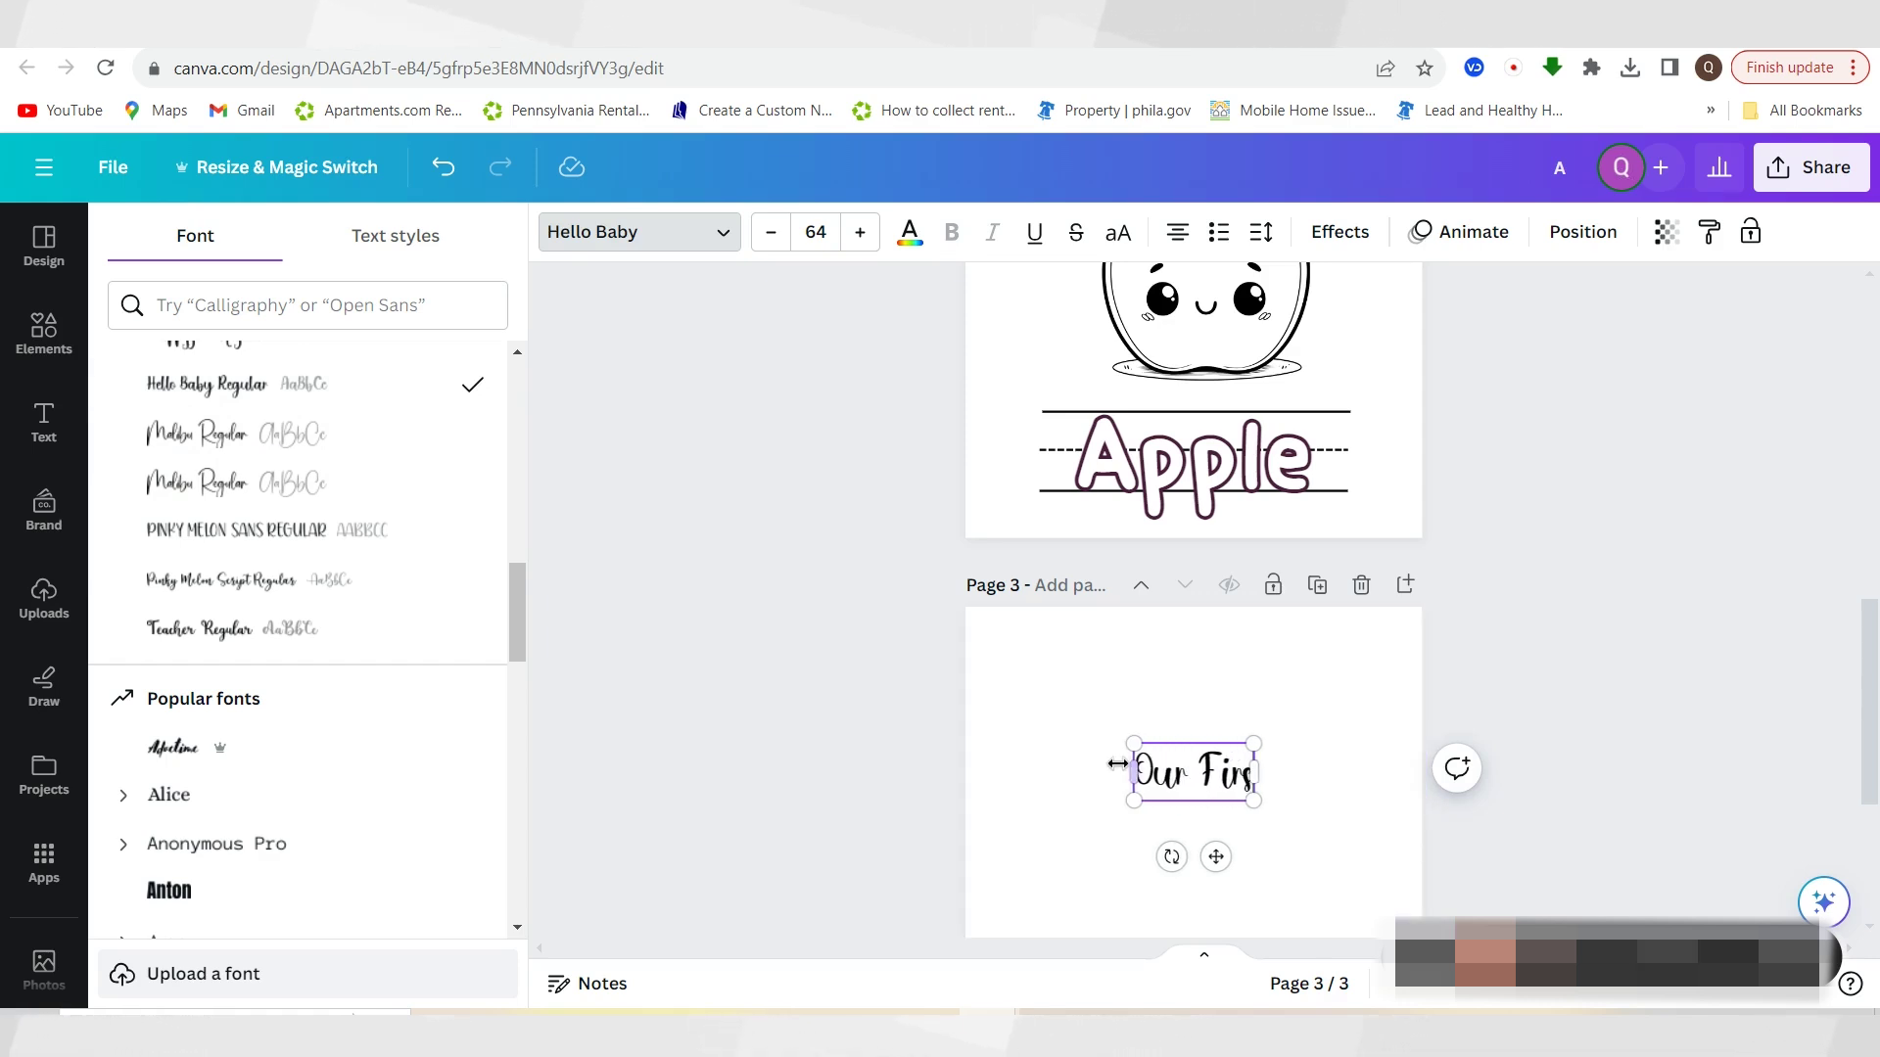
key(Return)
text(ABC Colori)
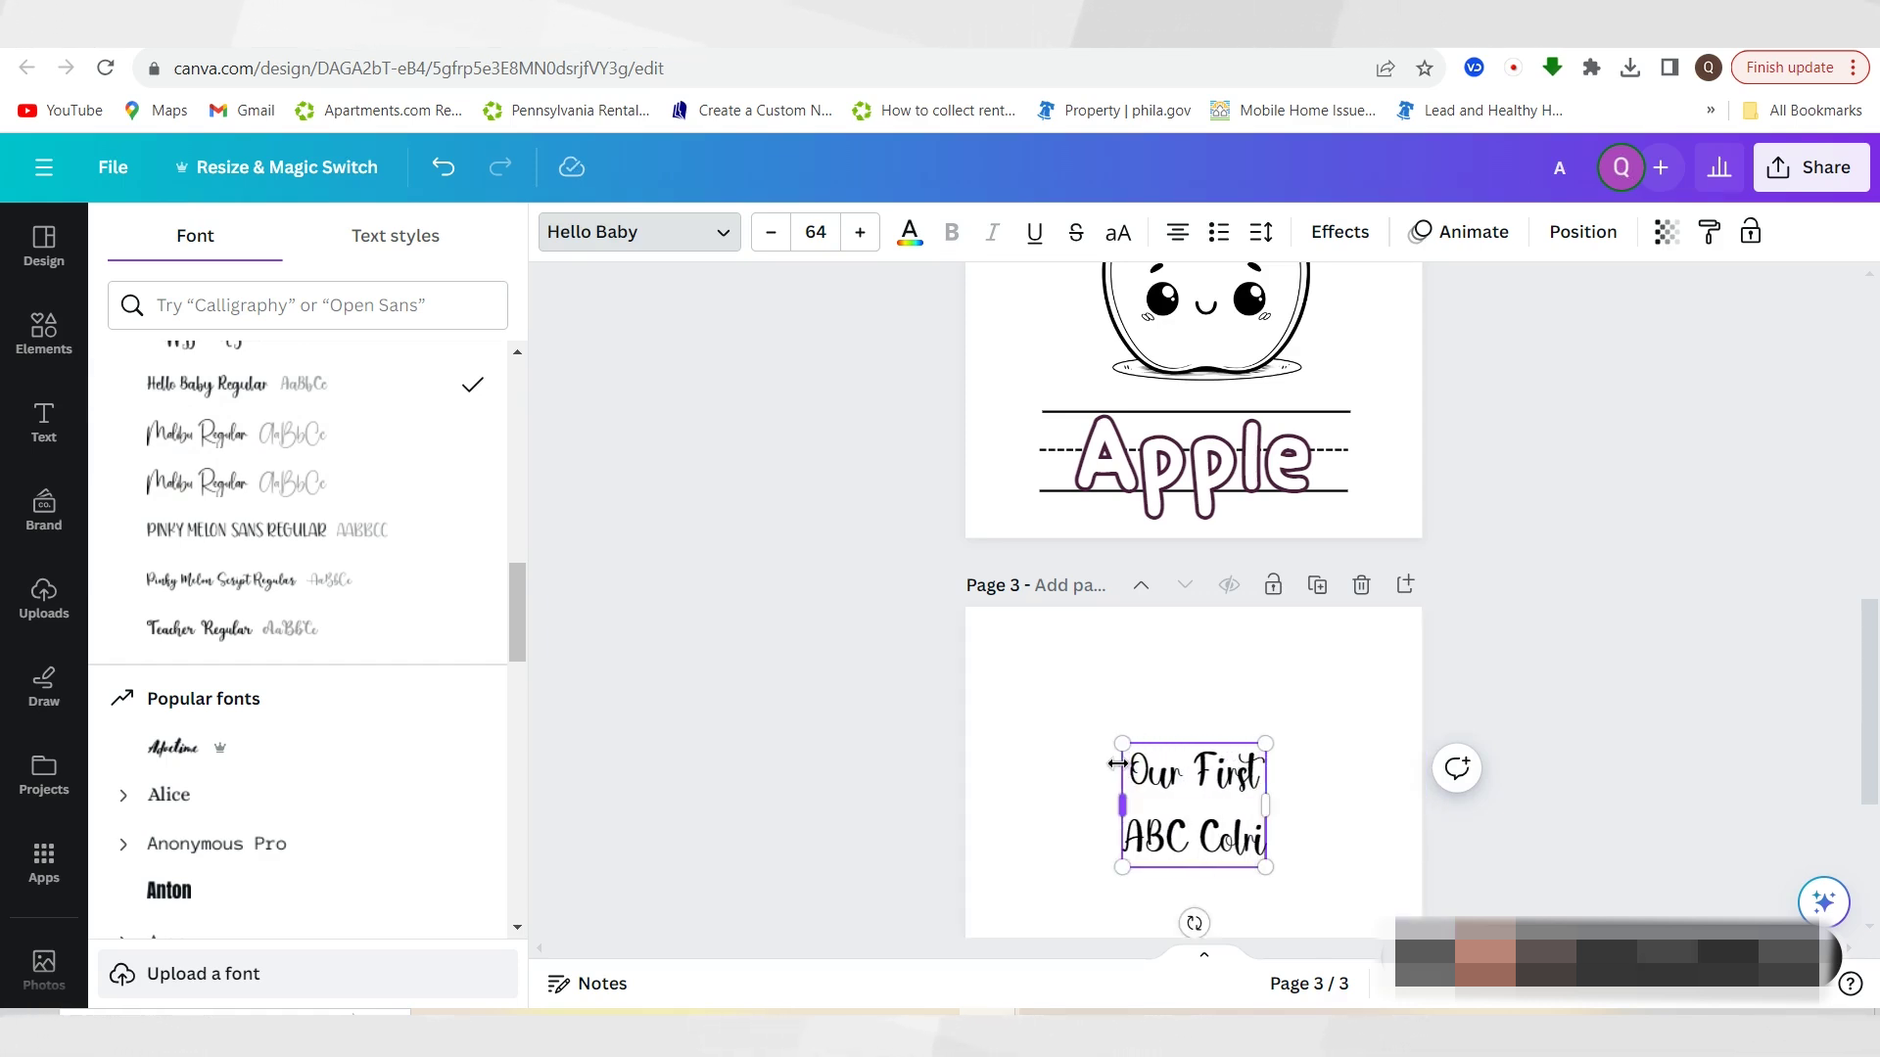
key(BackSpace)
key(BackSpace)
key(BackSpace)
key(BackSpace)
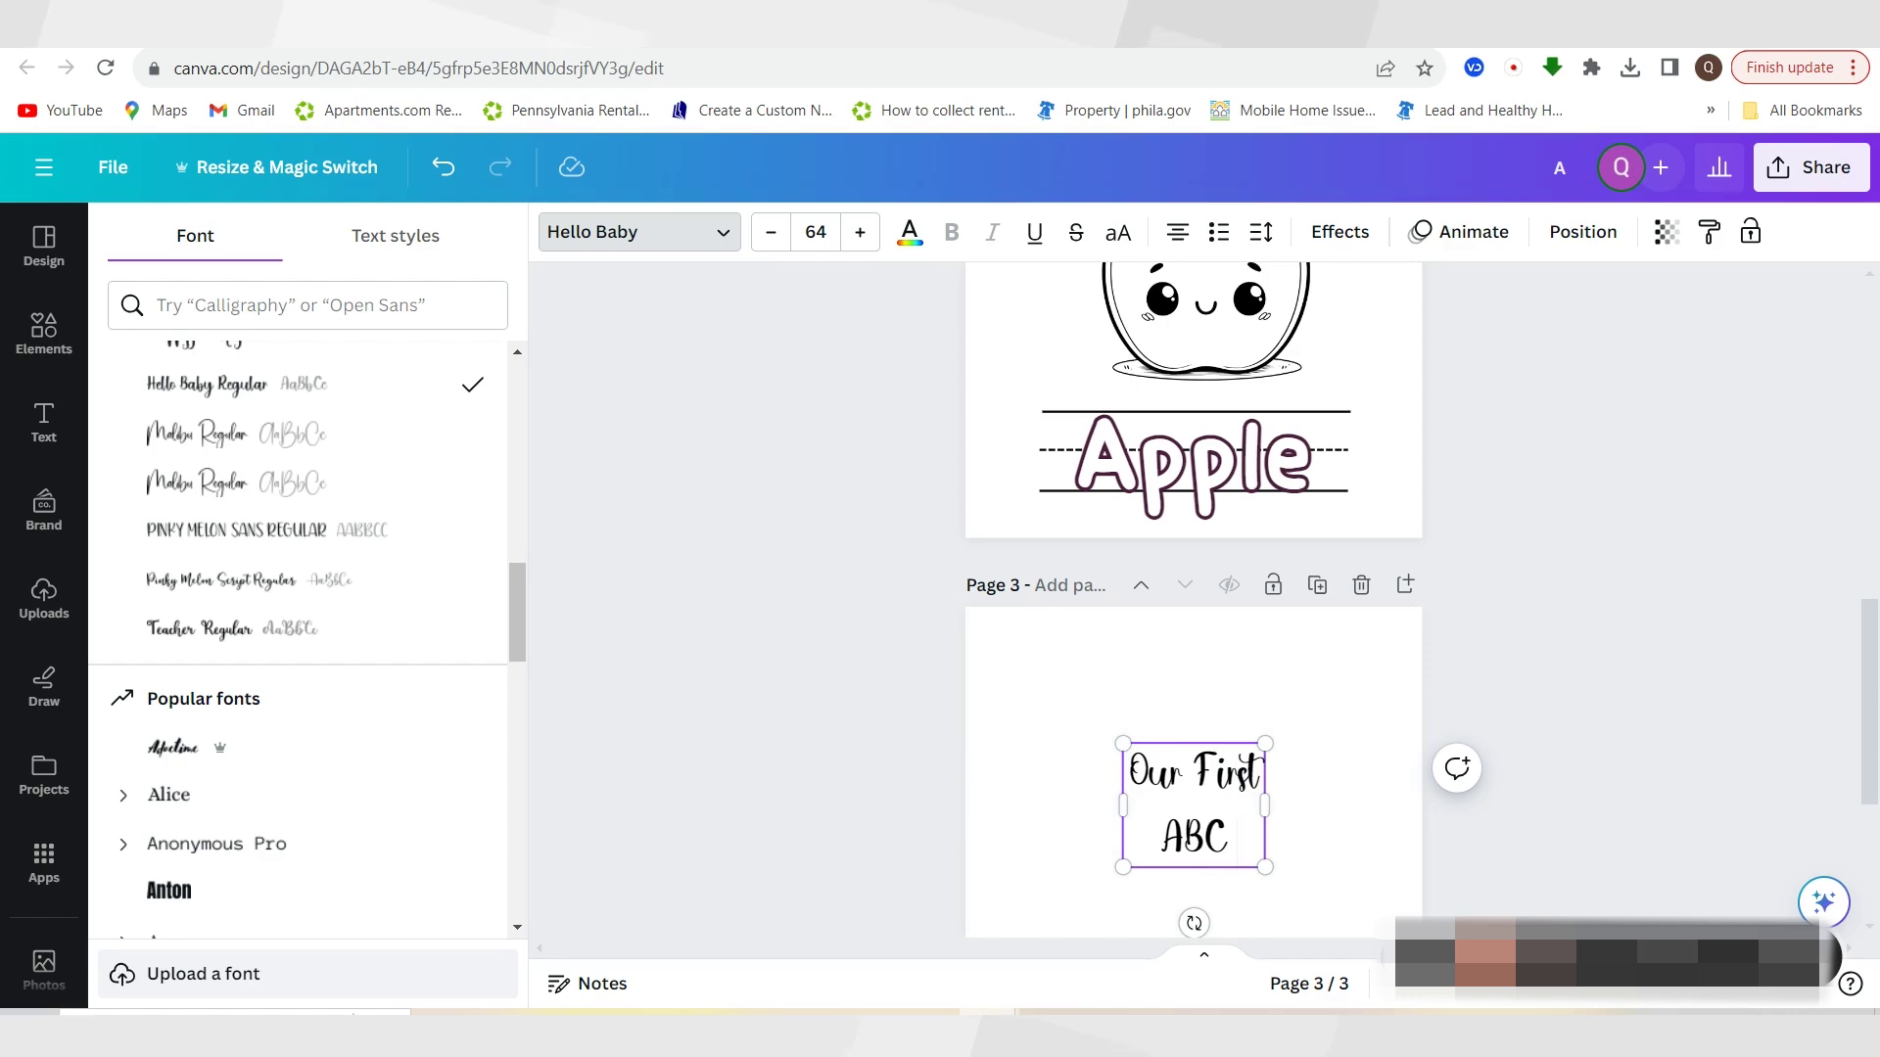
Switch to Etsy and look at the cover wording of the Baby's First ABC Book and 52-page ABC coloring book listings
key(ctrl+Tab)
scroll(676, 588, up, 2)
scroll(676, 588, down, 1)
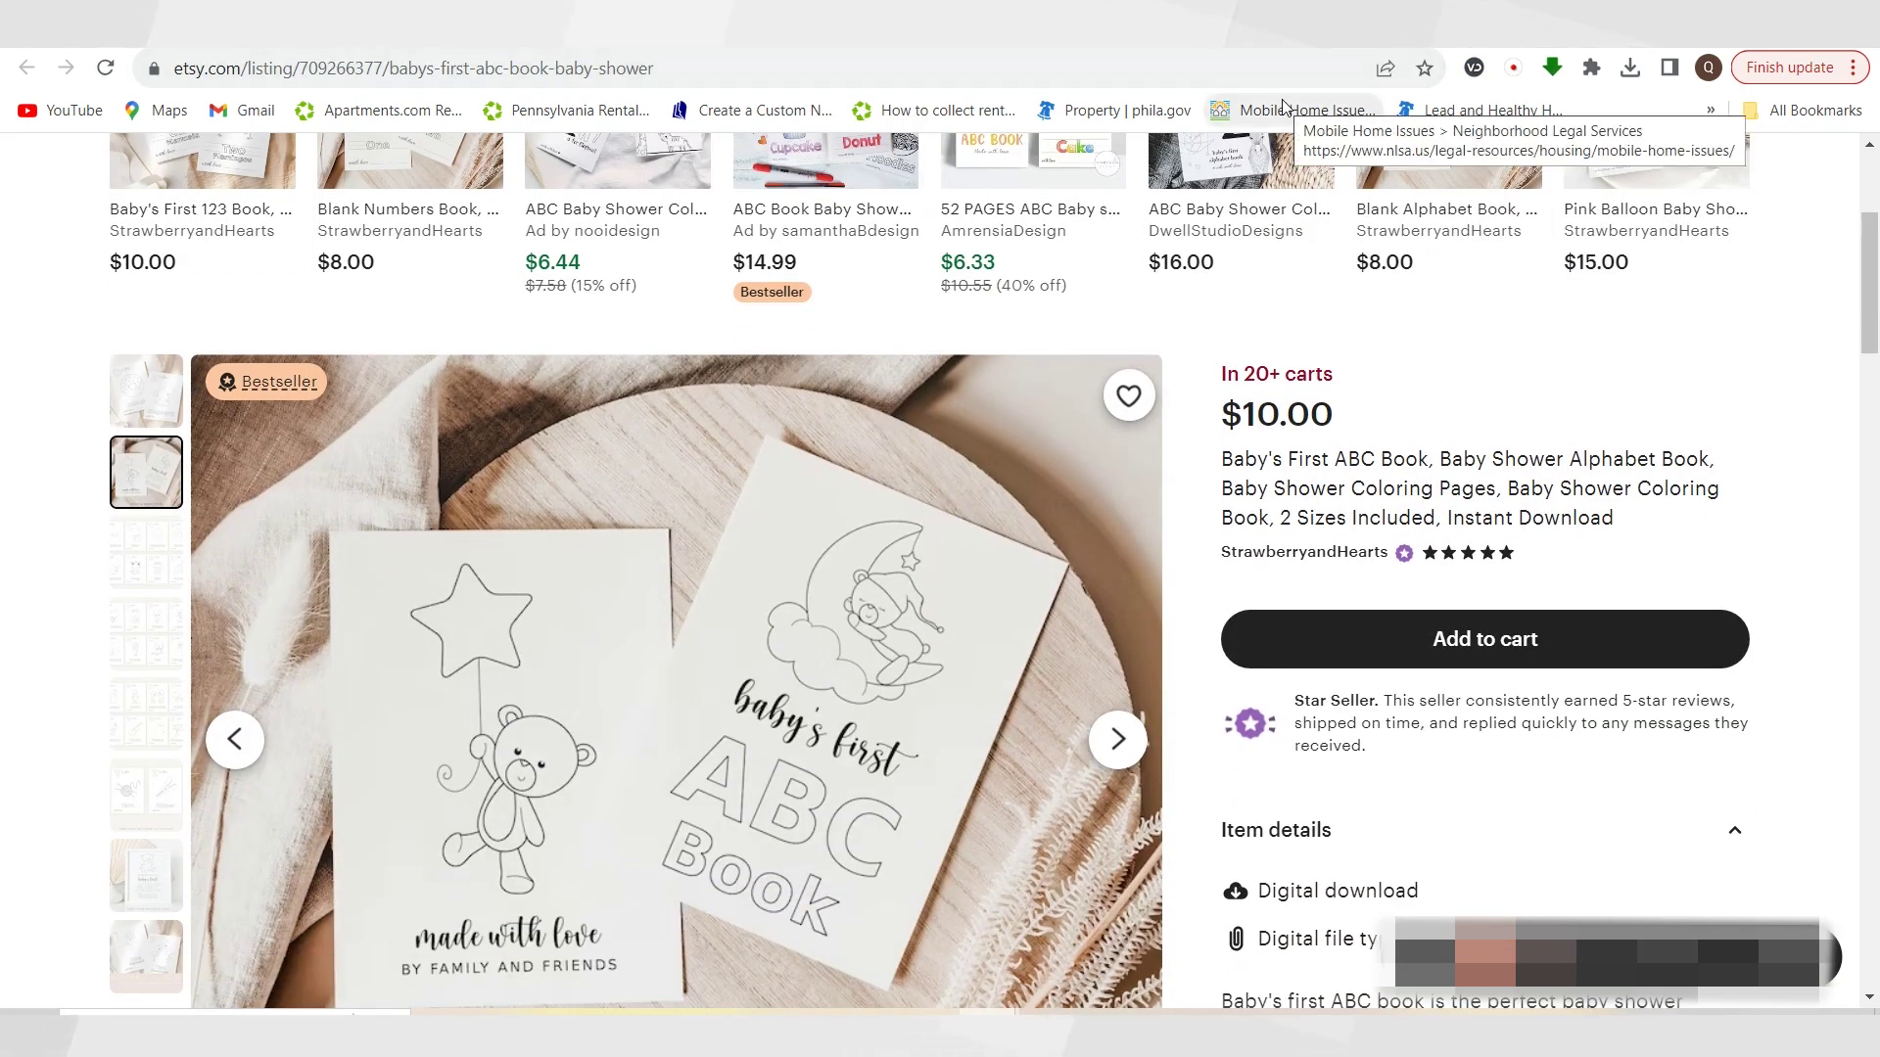
click(1033, 186)
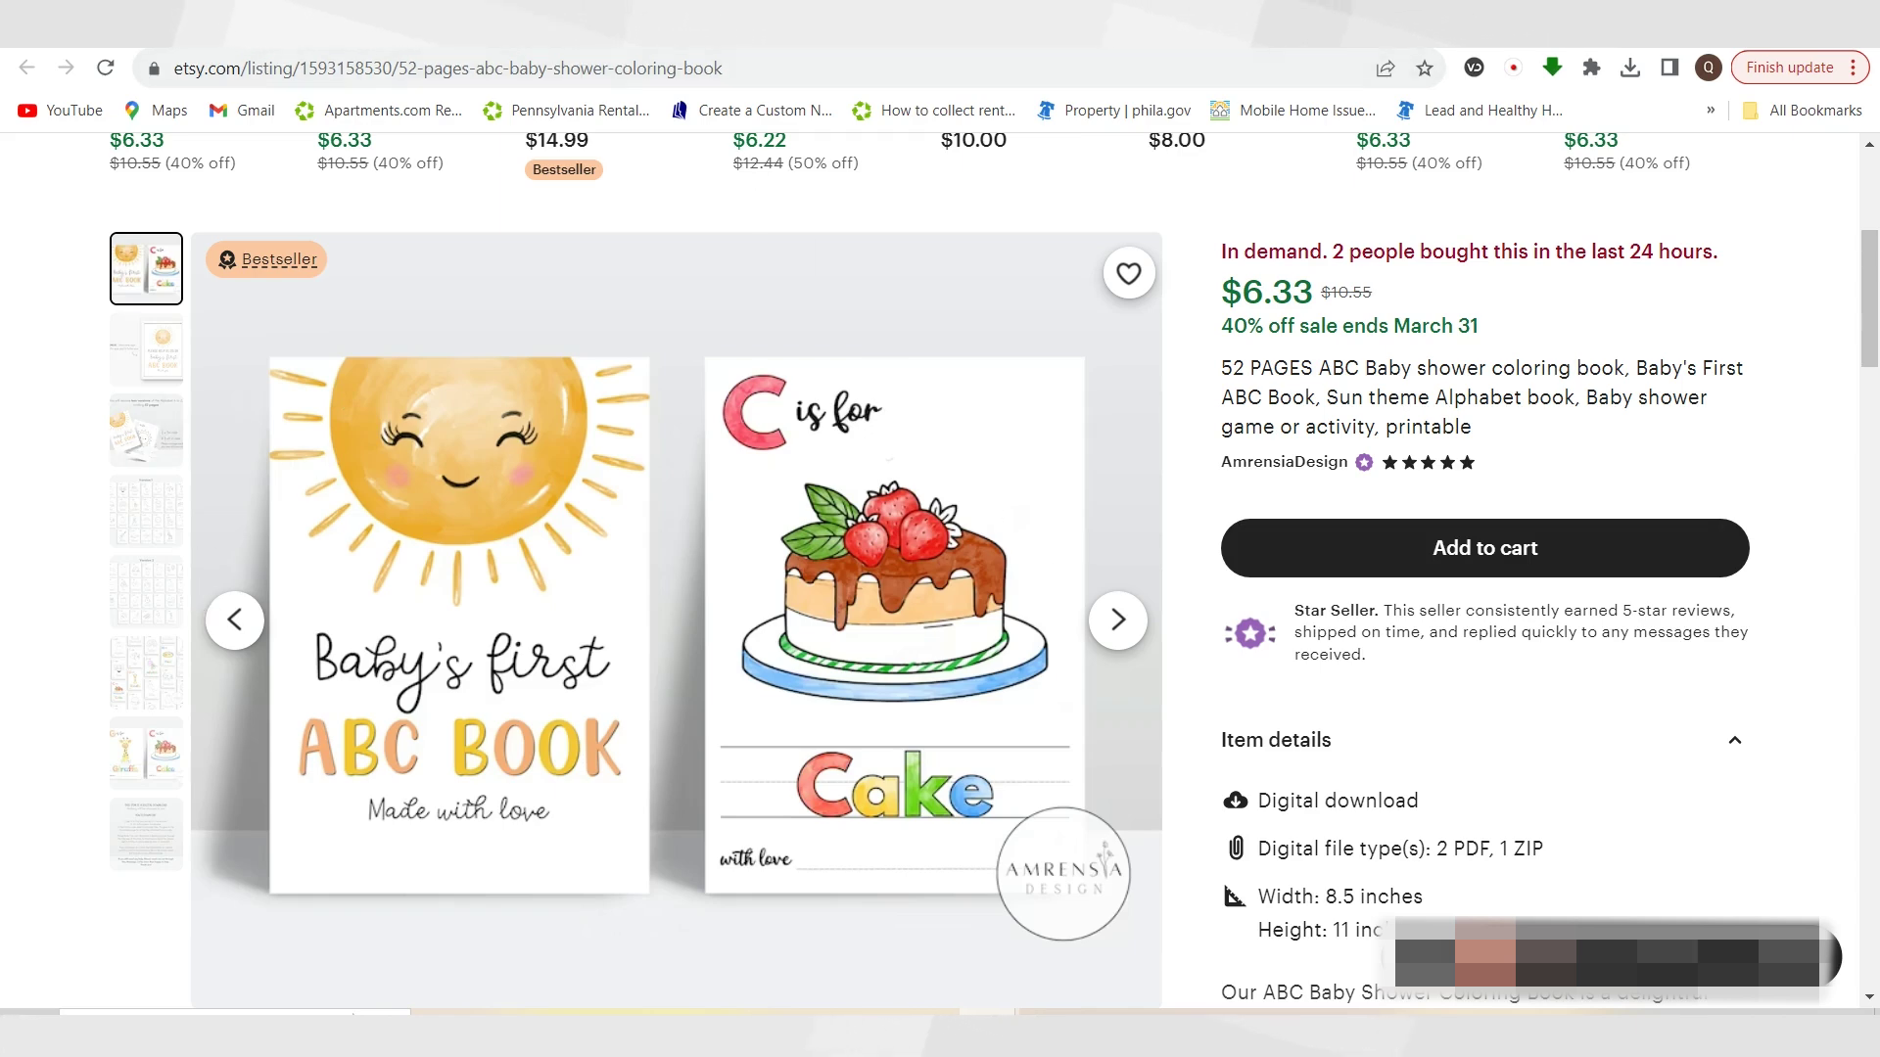
Return to the Canva design, complete the heading's second line as "ABC BOOK", and enlarge the text to size 103
key(ctrl+shift+Tab)
text(B)
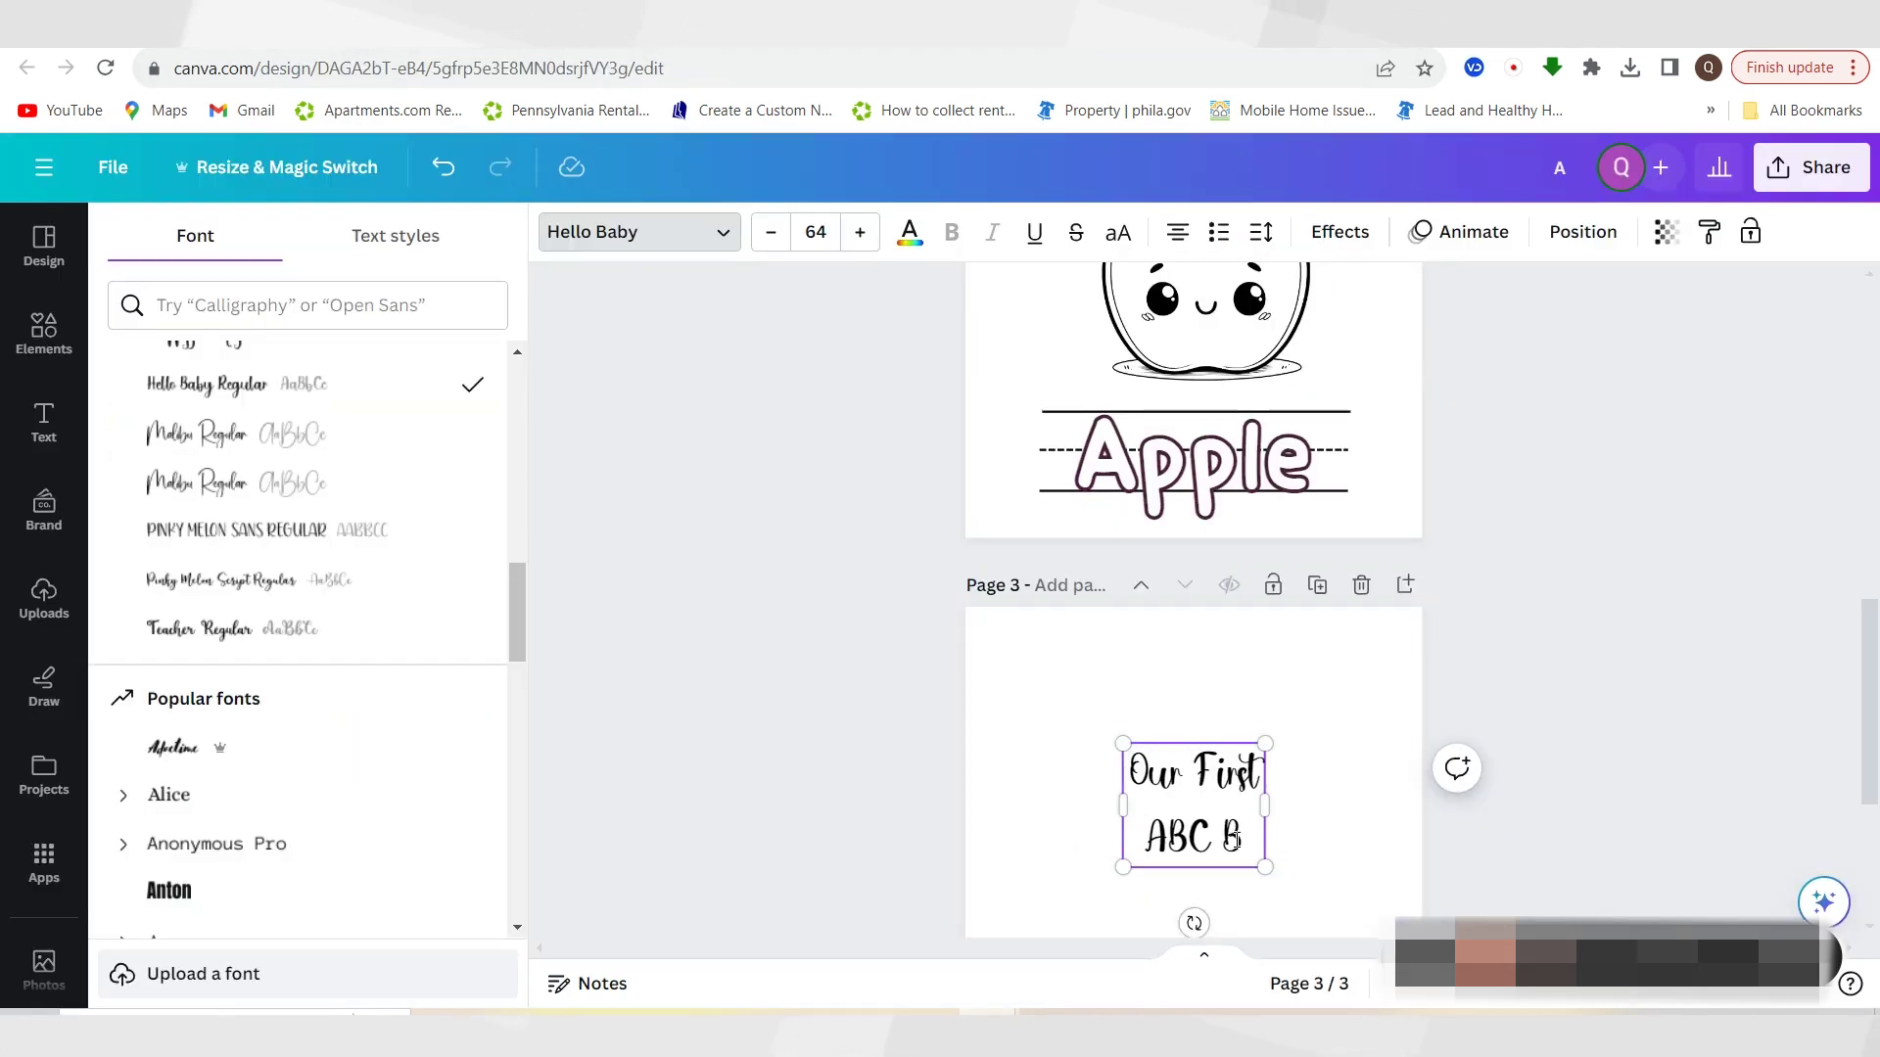
text(OOK)
drag(1279, 744, 1383, 667)
drag(1341, 751, 1289, 783)
click(1627, 777)
Reposition the "Our First ABC BOOK" text slightly below the middle of page 3
scroll(1629, 777, down, 1)
scroll(1630, 776, down, 1)
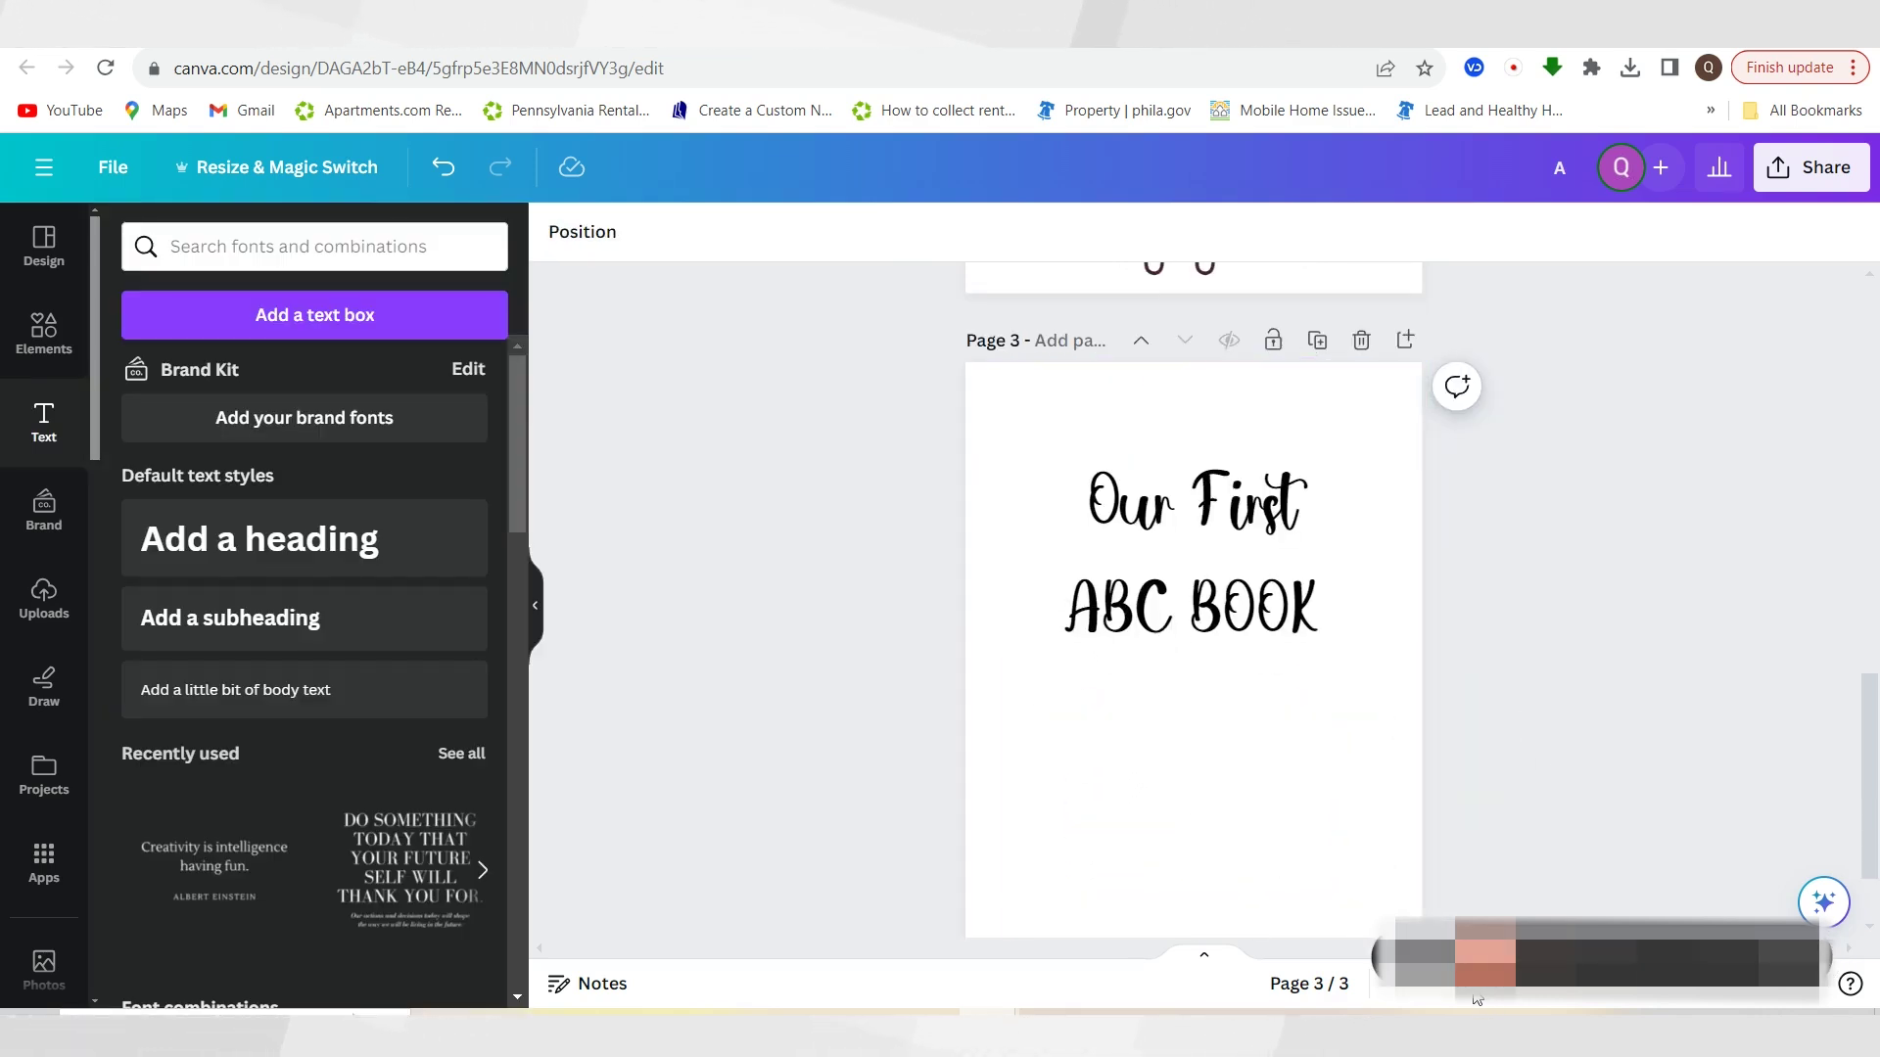
drag(1477, 990, 1478, 984)
click(1165, 740)
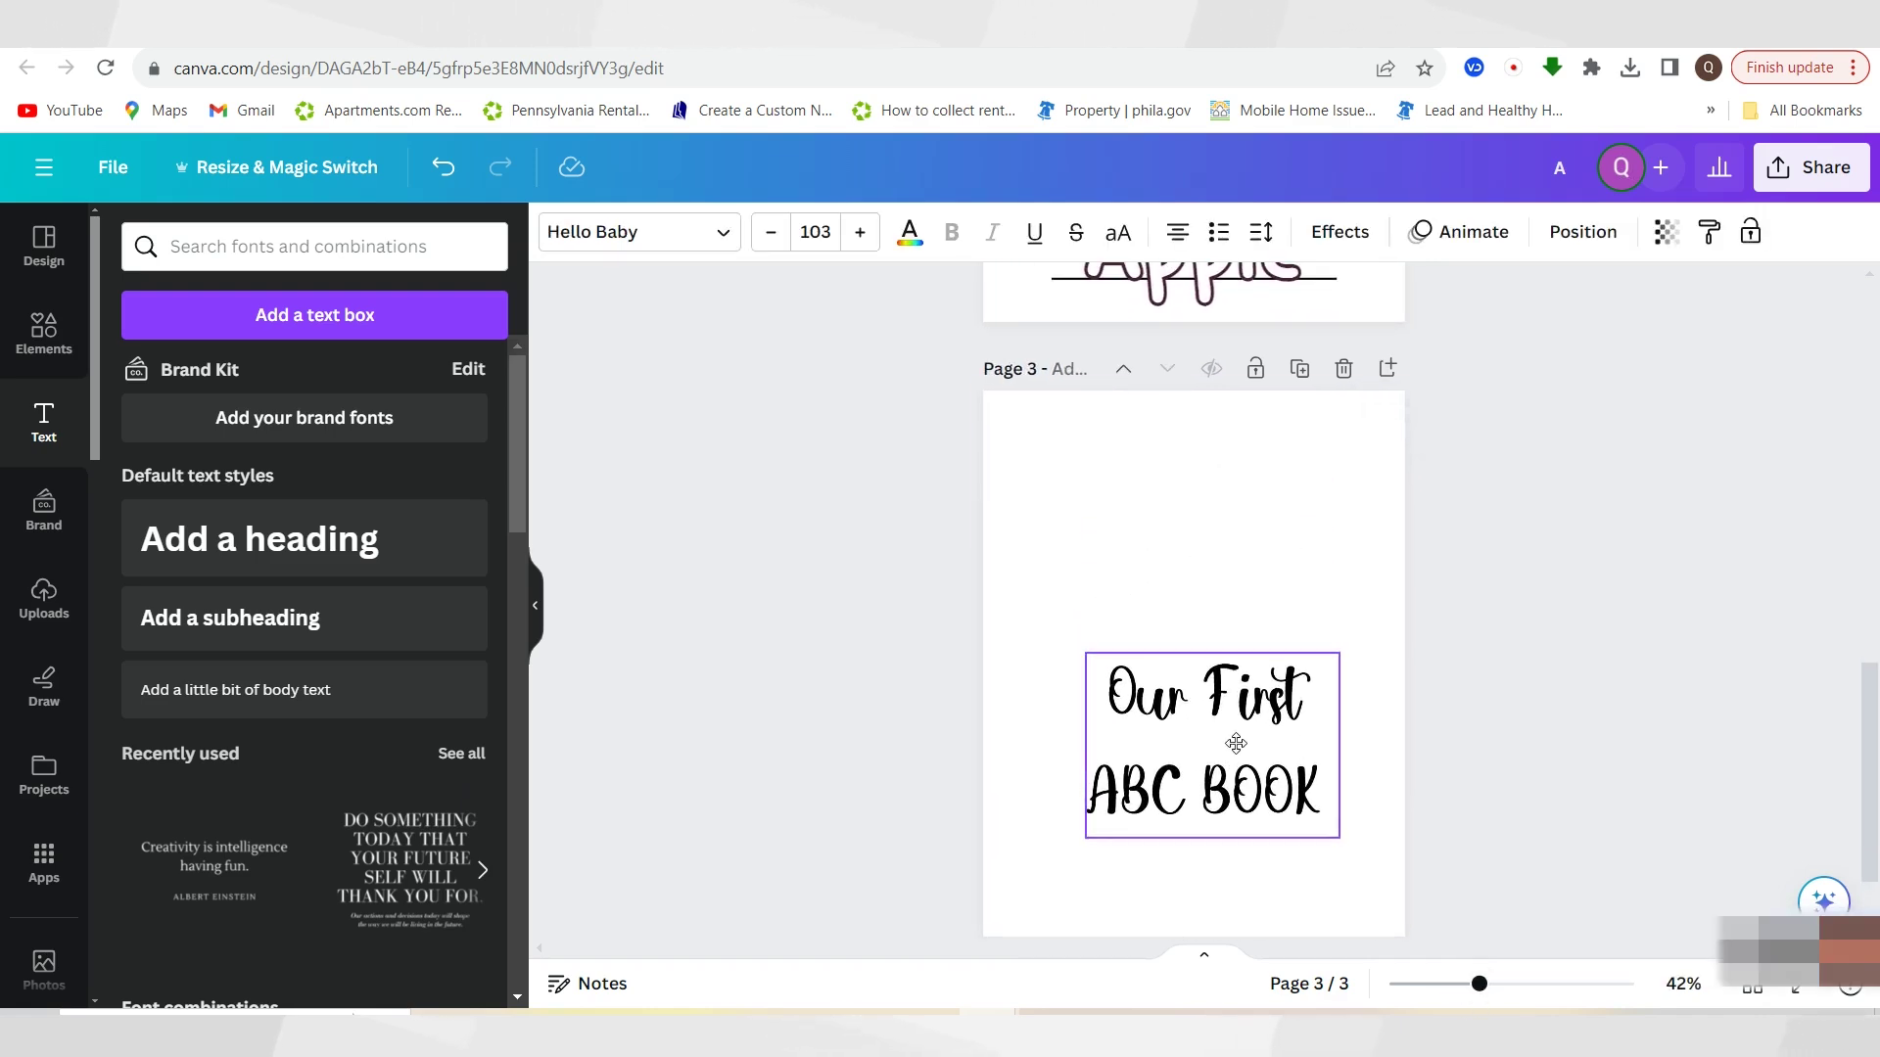
Apply the Outline text effect to the "Our First ABC BOOK" text
click(1178, 734)
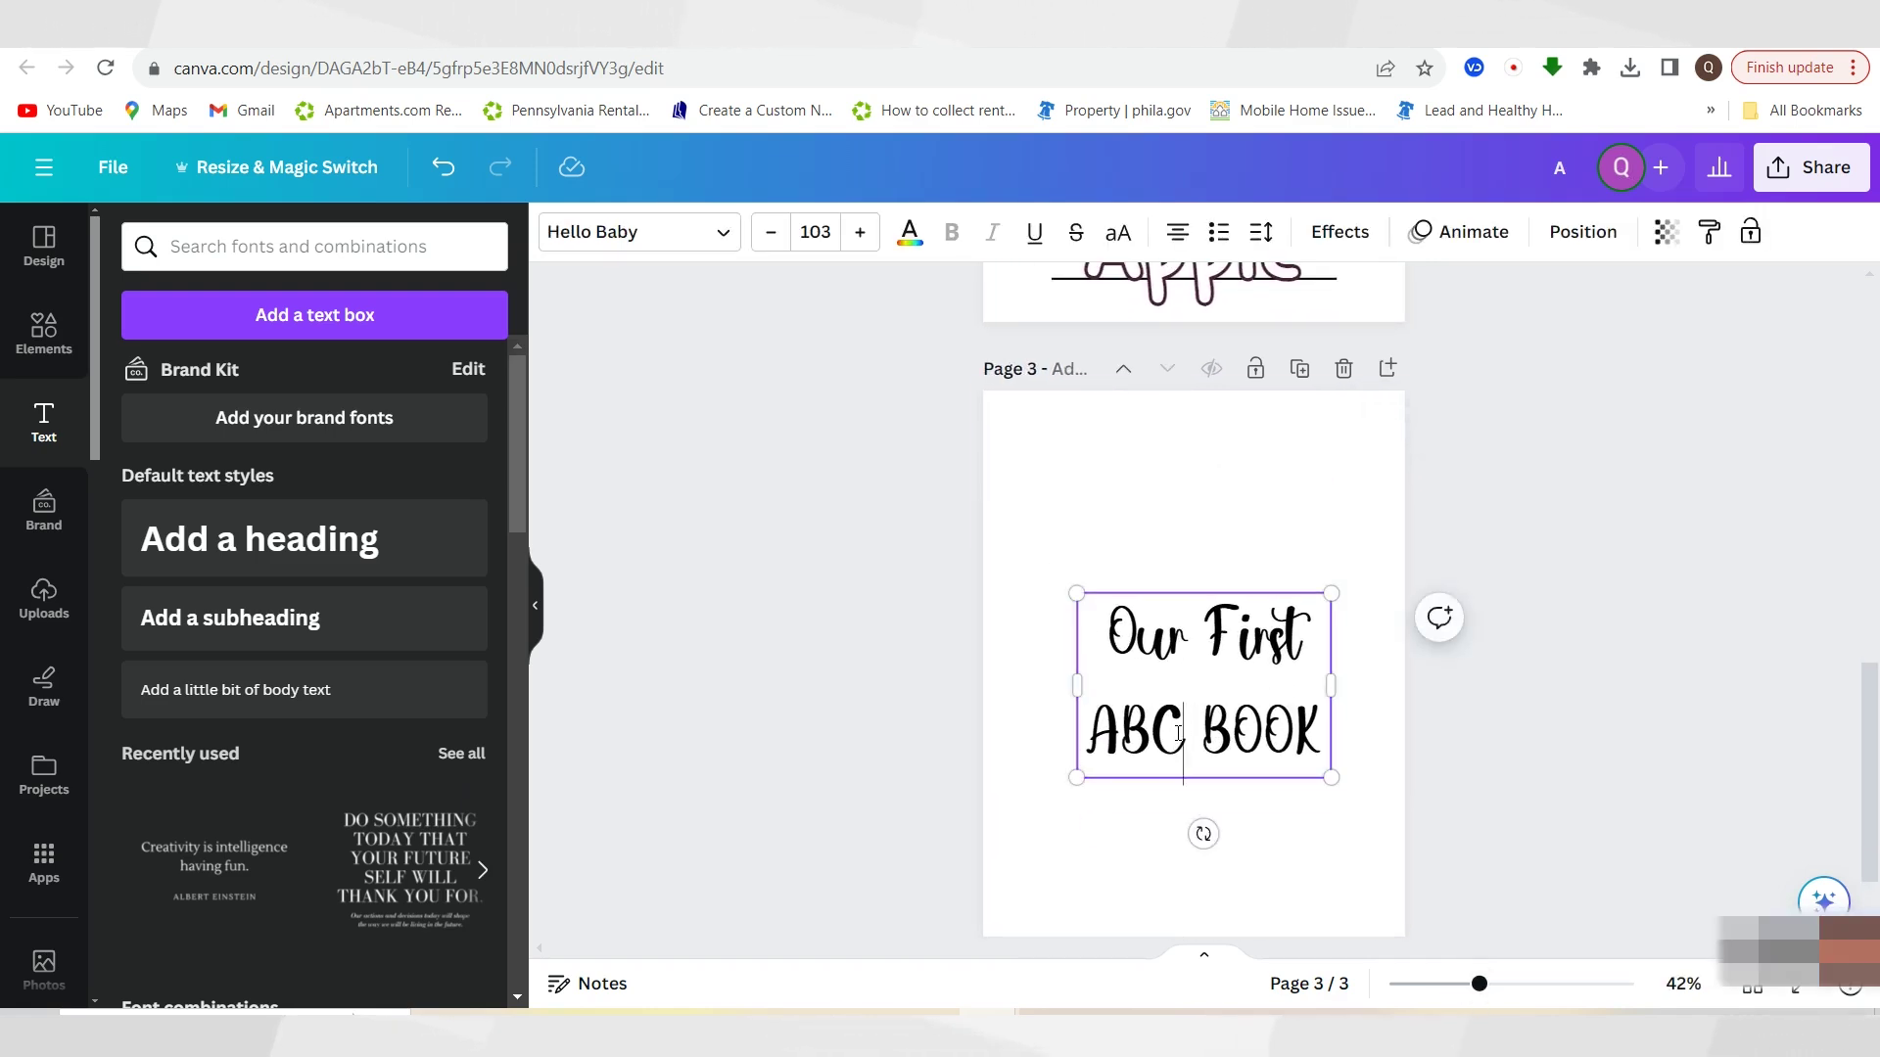
drag(1178, 734, 1105, 734)
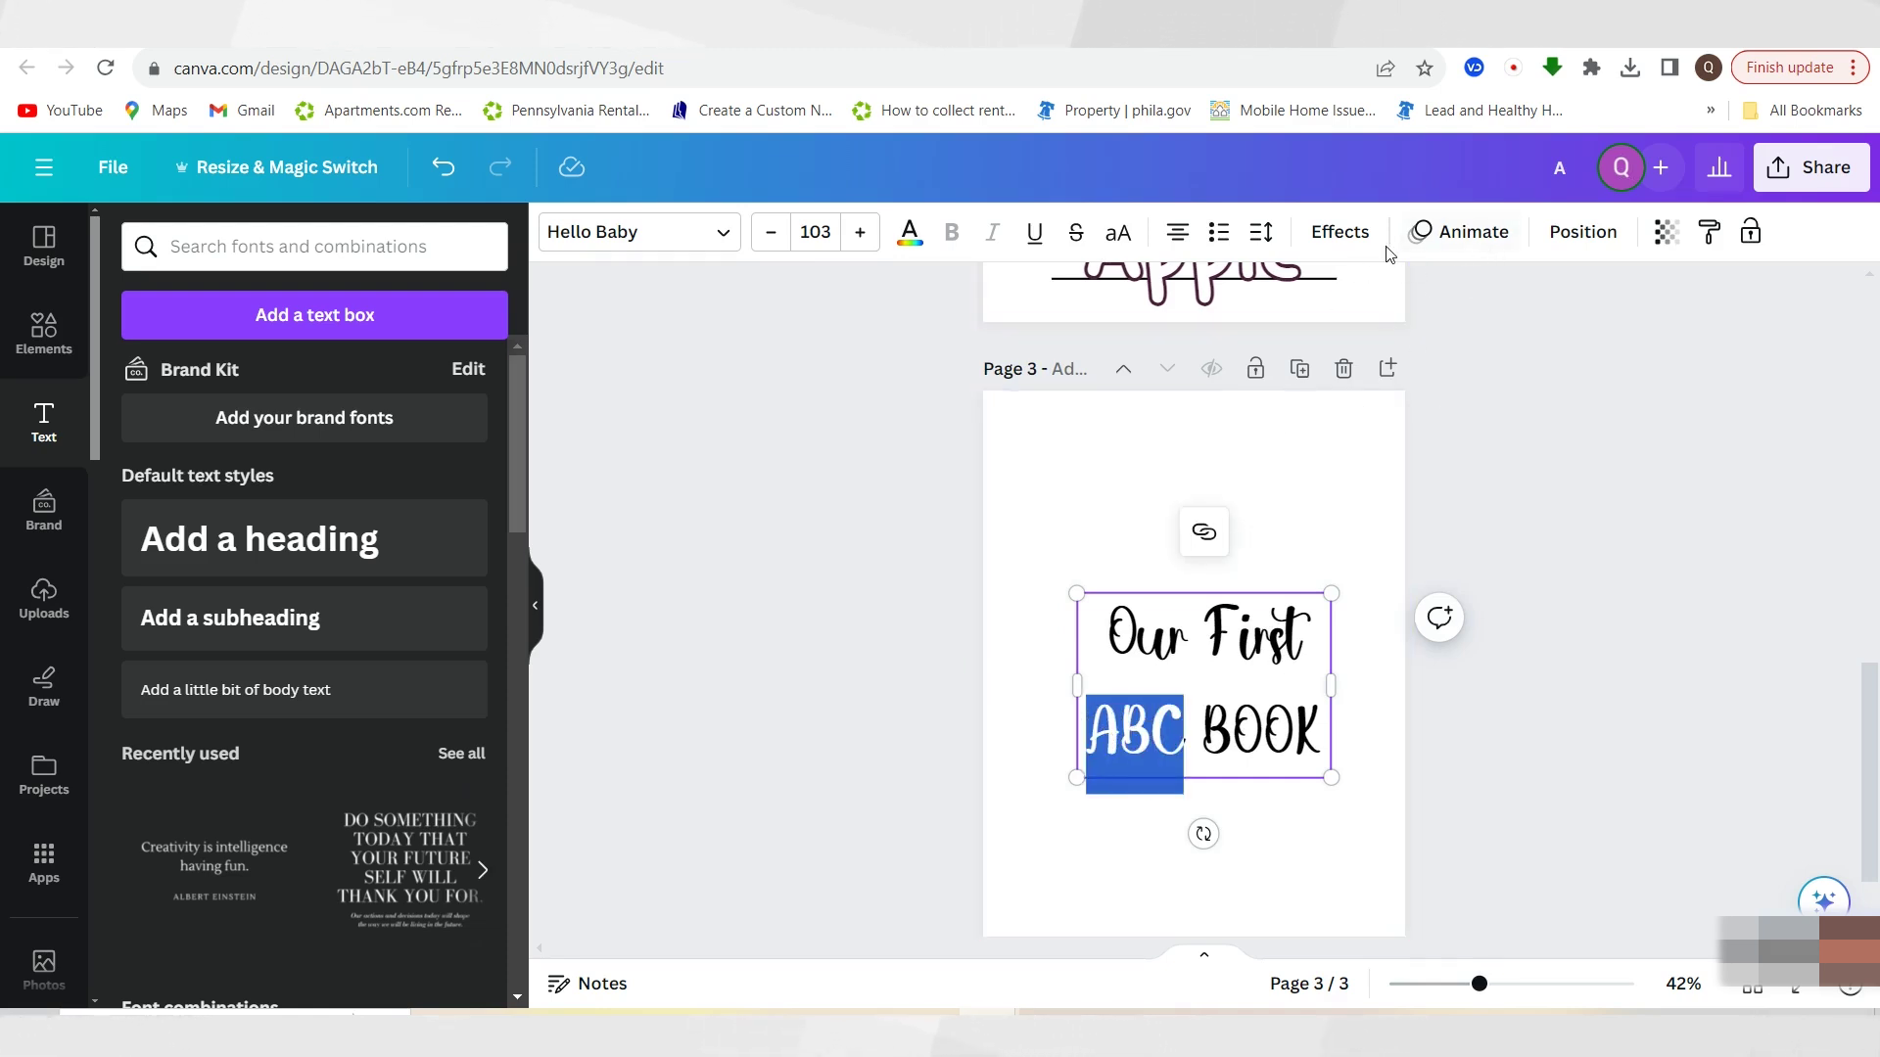
click(1347, 239)
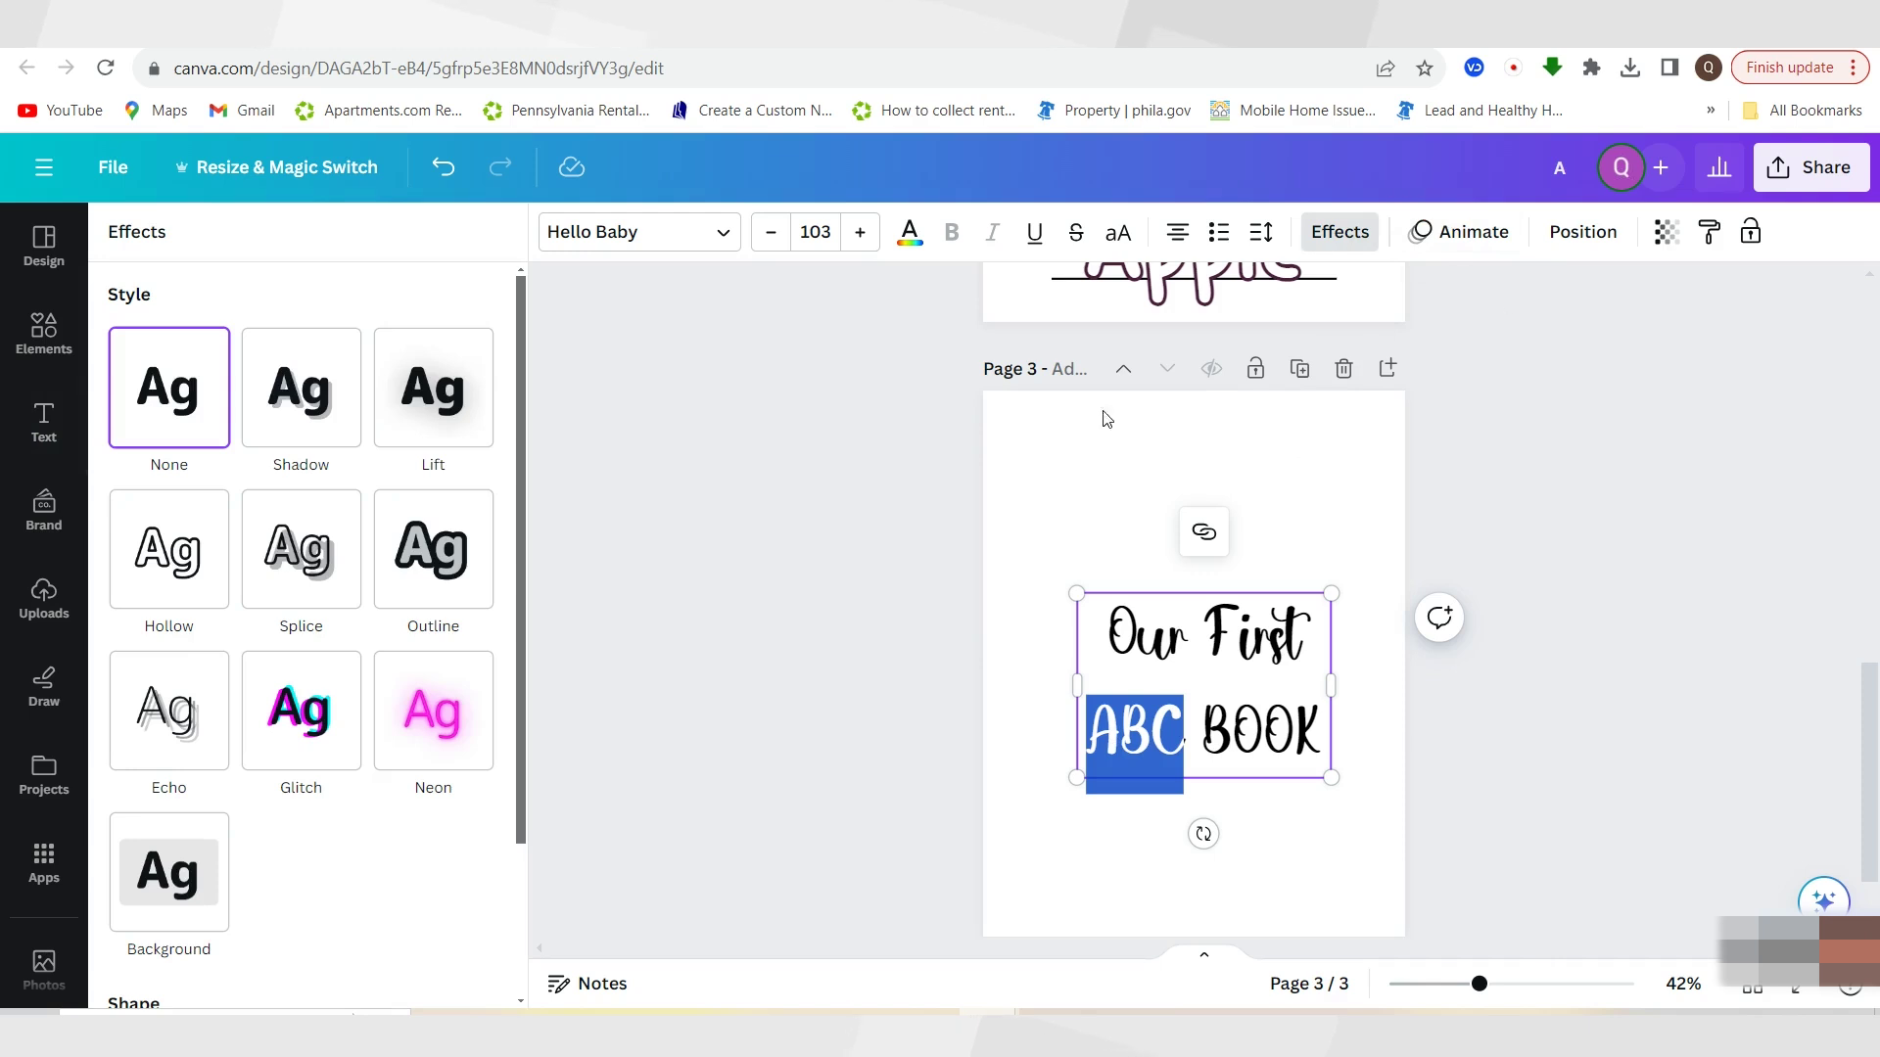
click(443, 553)
Remove "Our First" from the outlined text and paste it on the page as a separate text box
click(1301, 637)
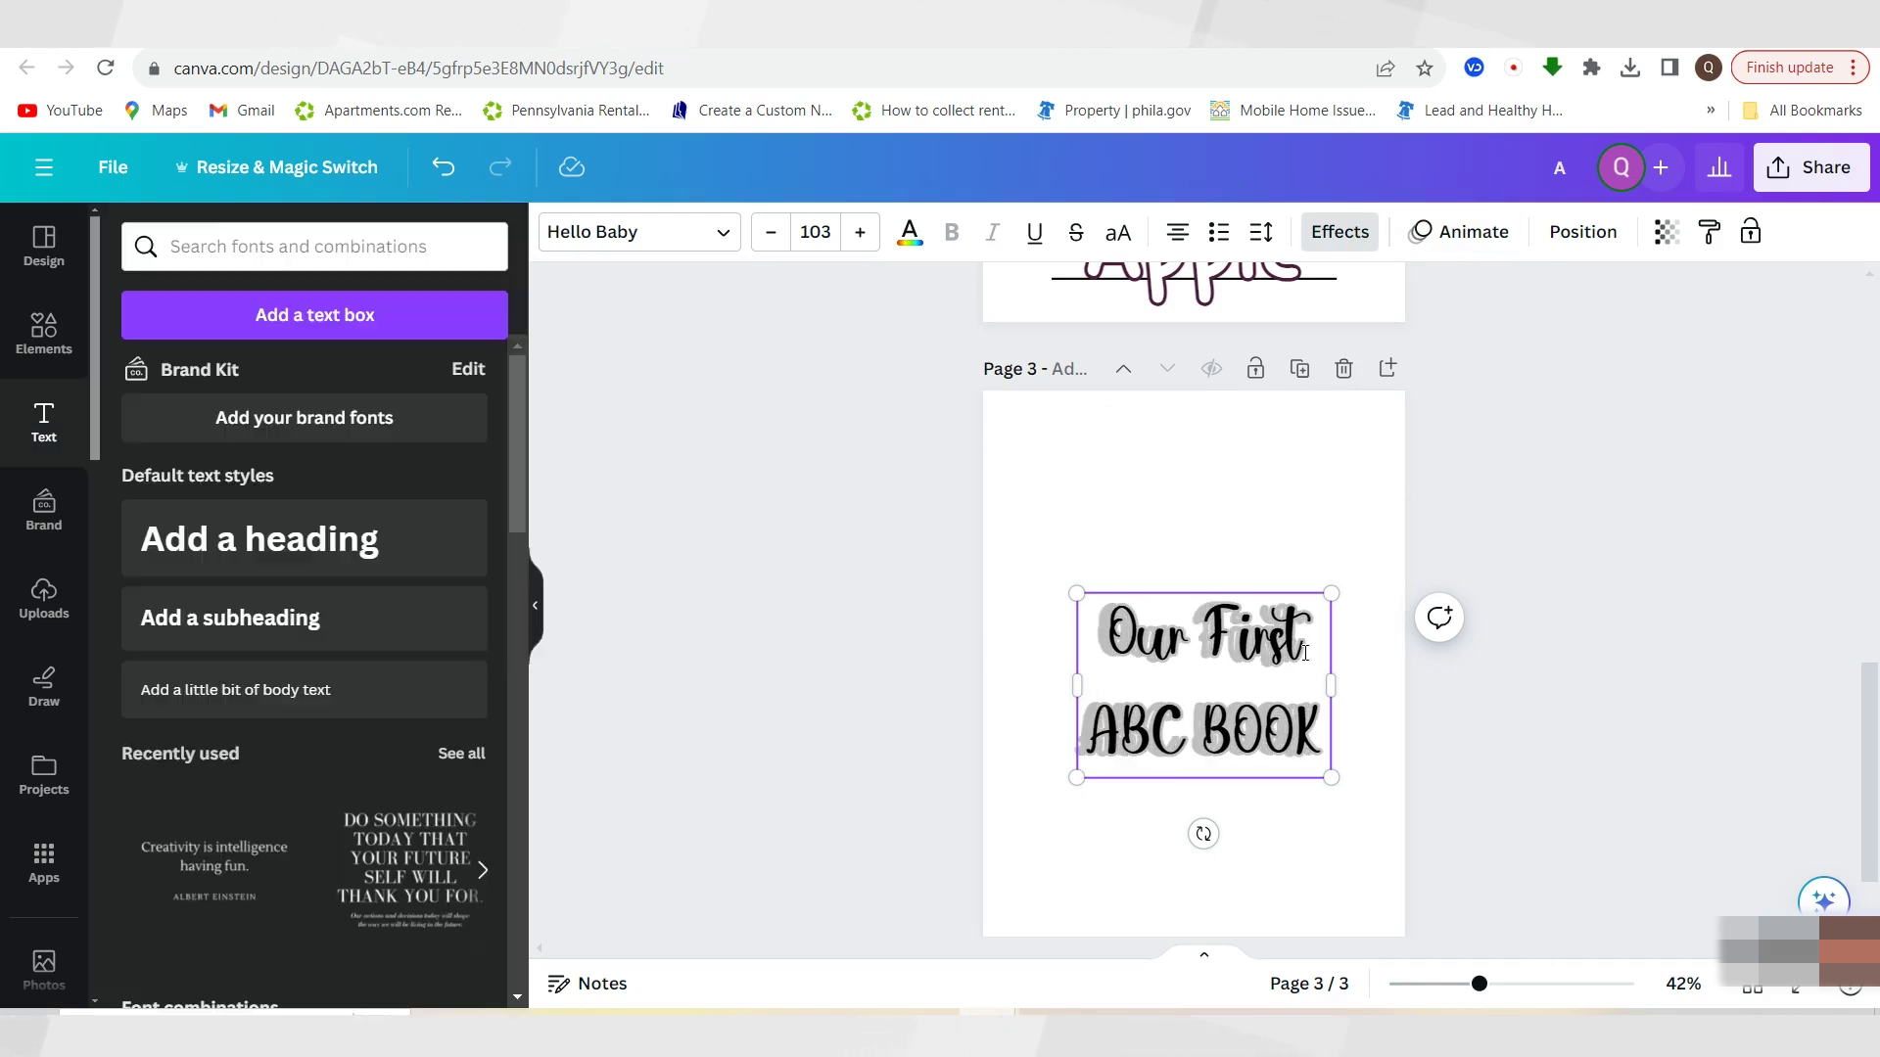
drag(1301, 637, 1118, 658)
right_click(1136, 662)
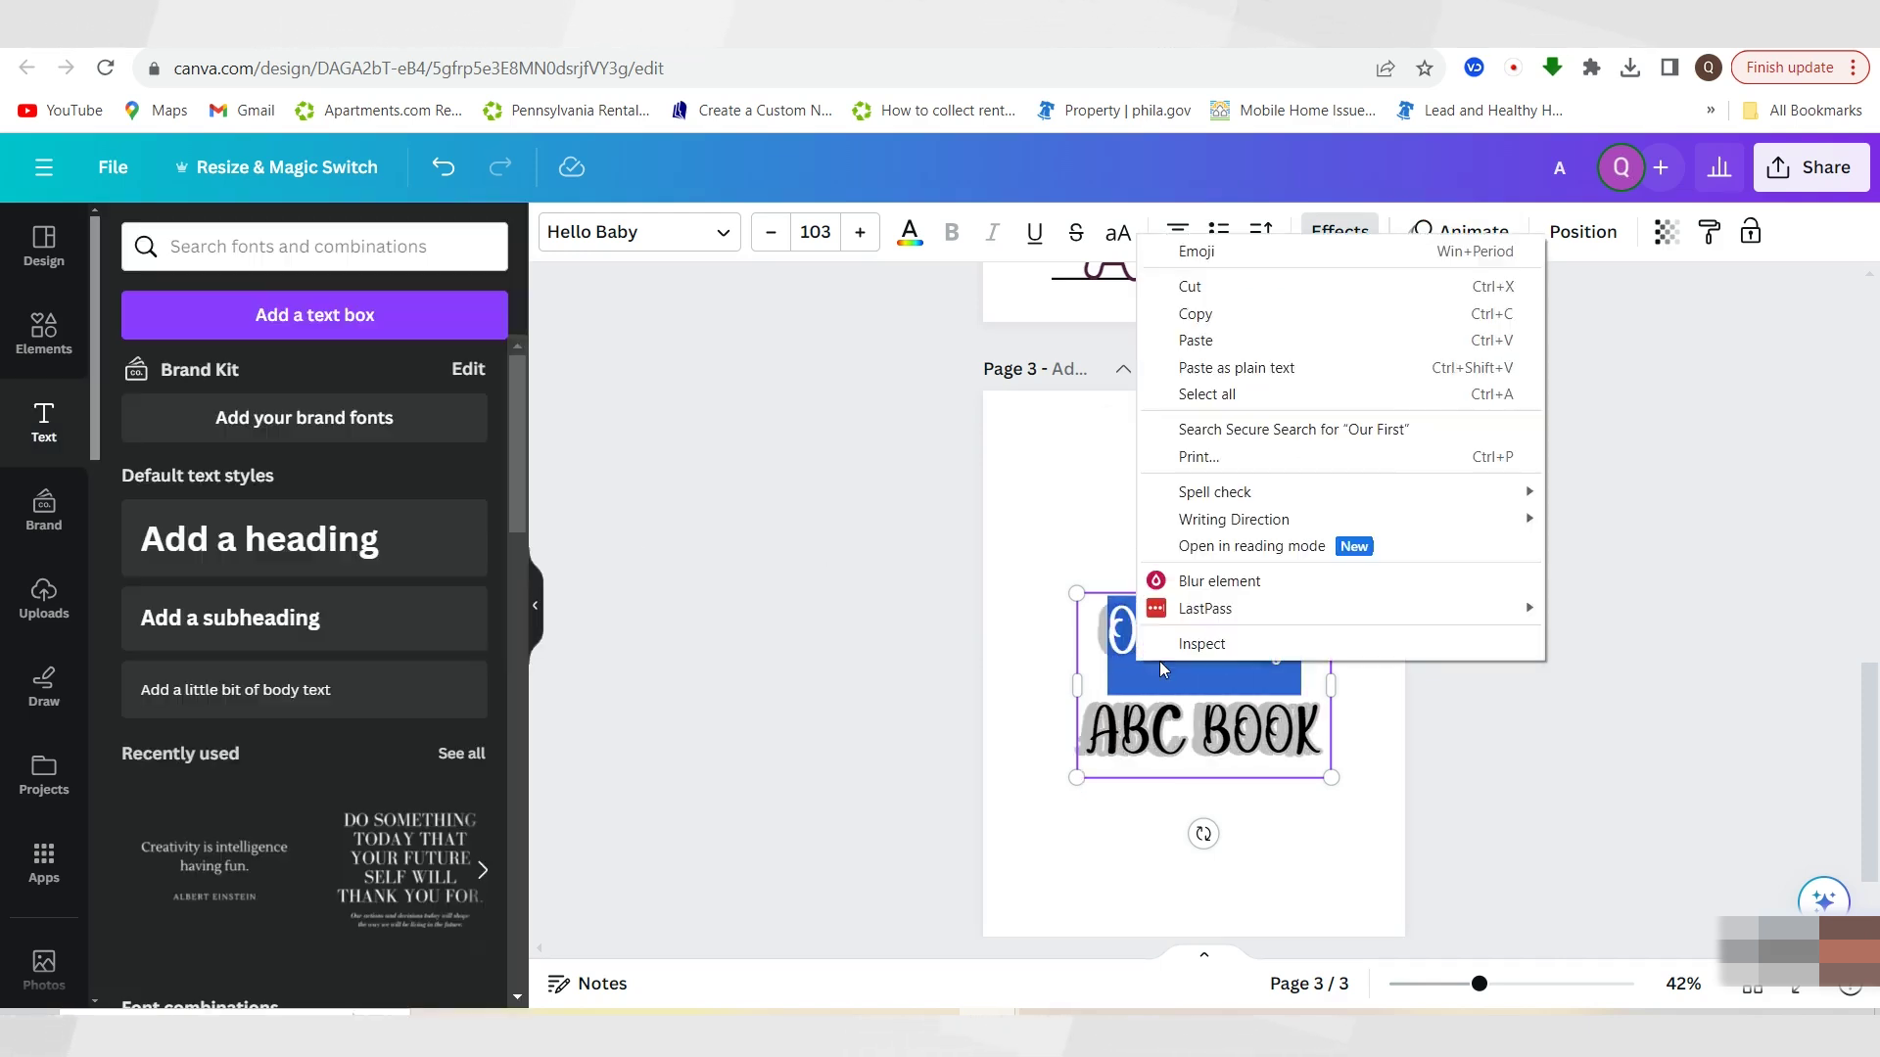
click(1272, 312)
key(BackSpace)
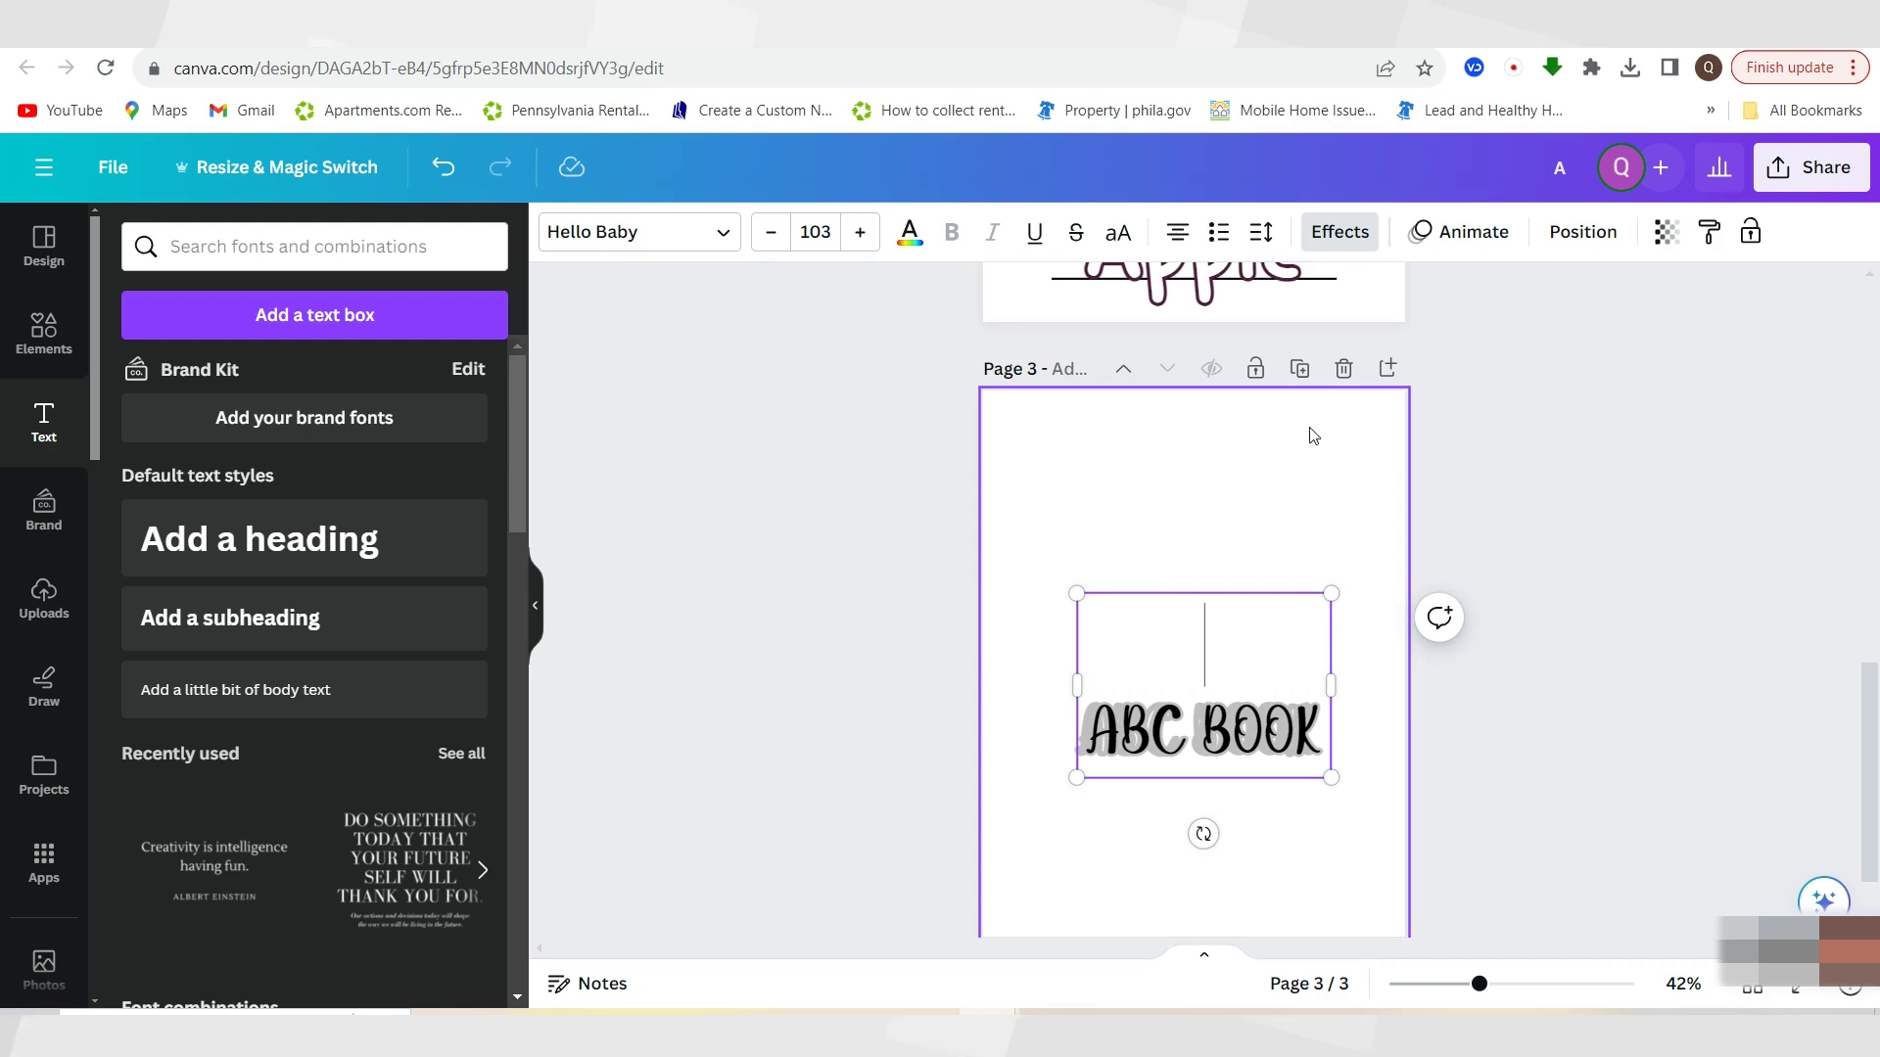
click(1245, 535)
key(ctrl+v)
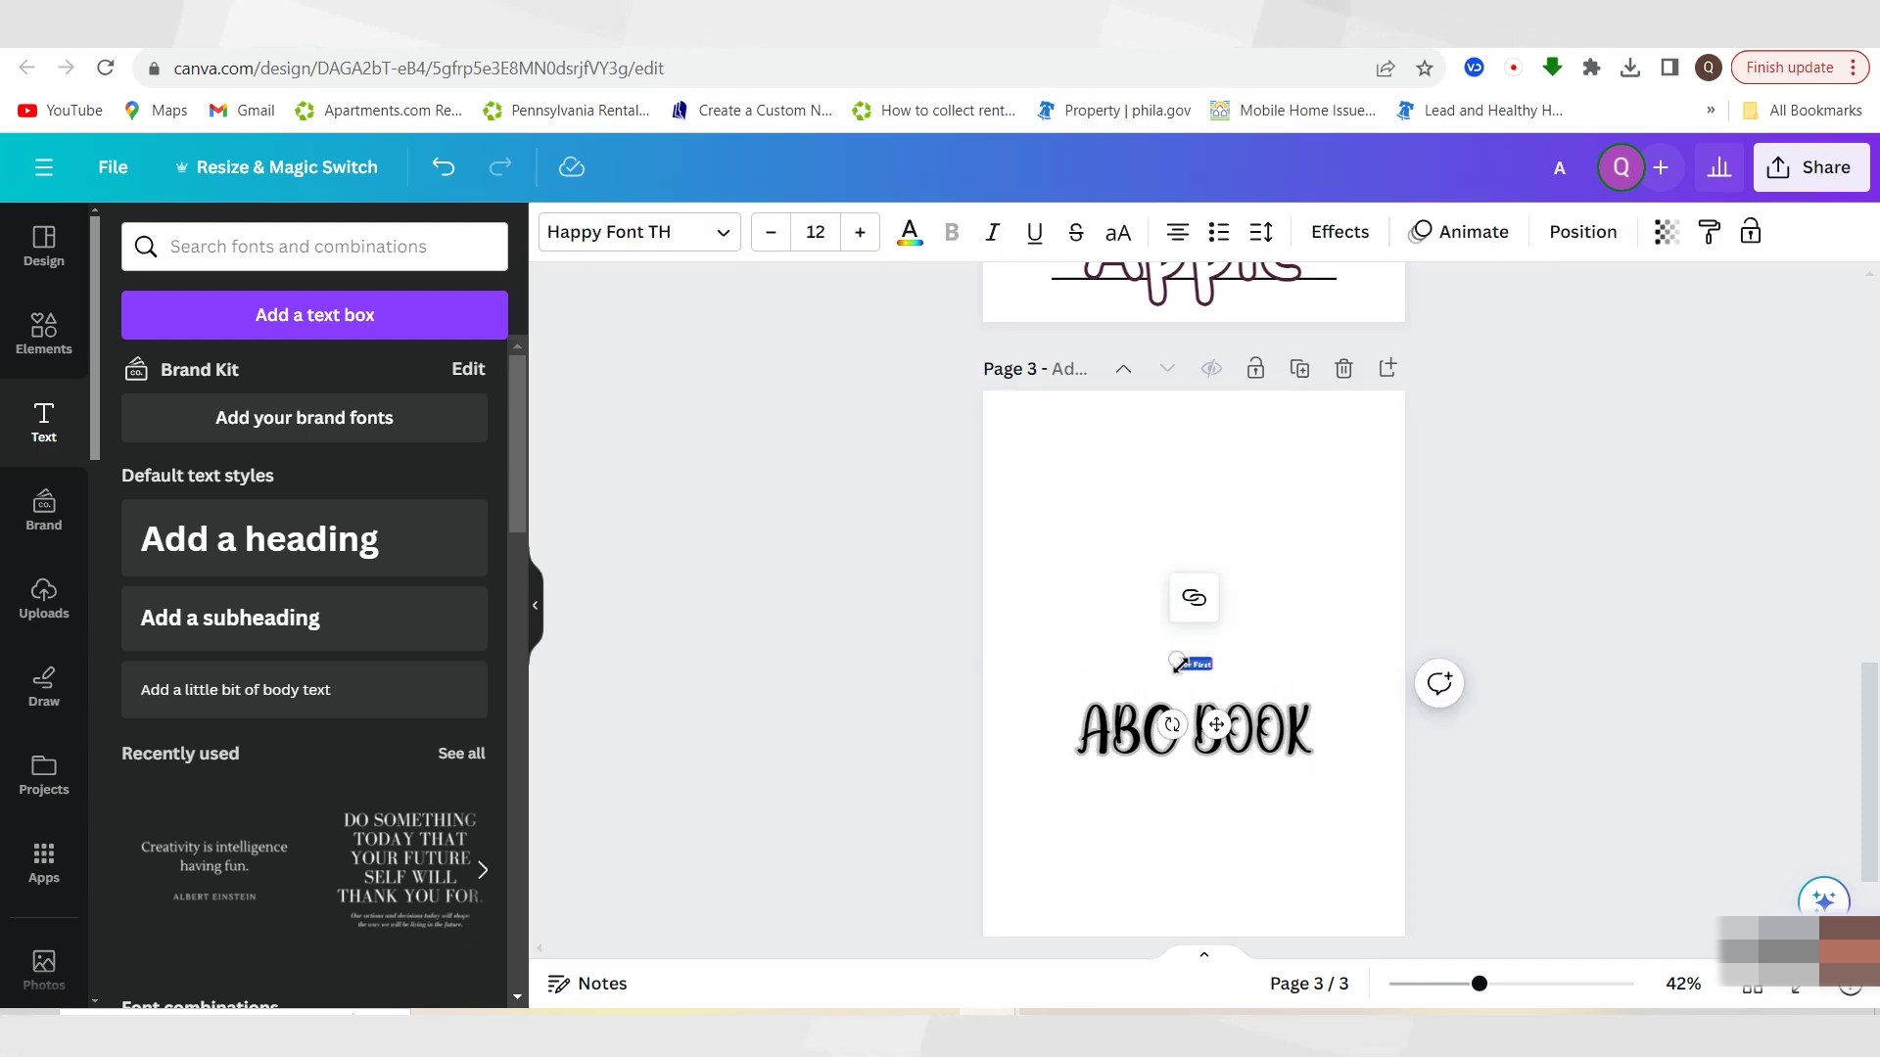
Enlarge the pasted "Our First" text to size 81.2 and place it above "ABC BOOK"
drag(1153, 641, 982, 604)
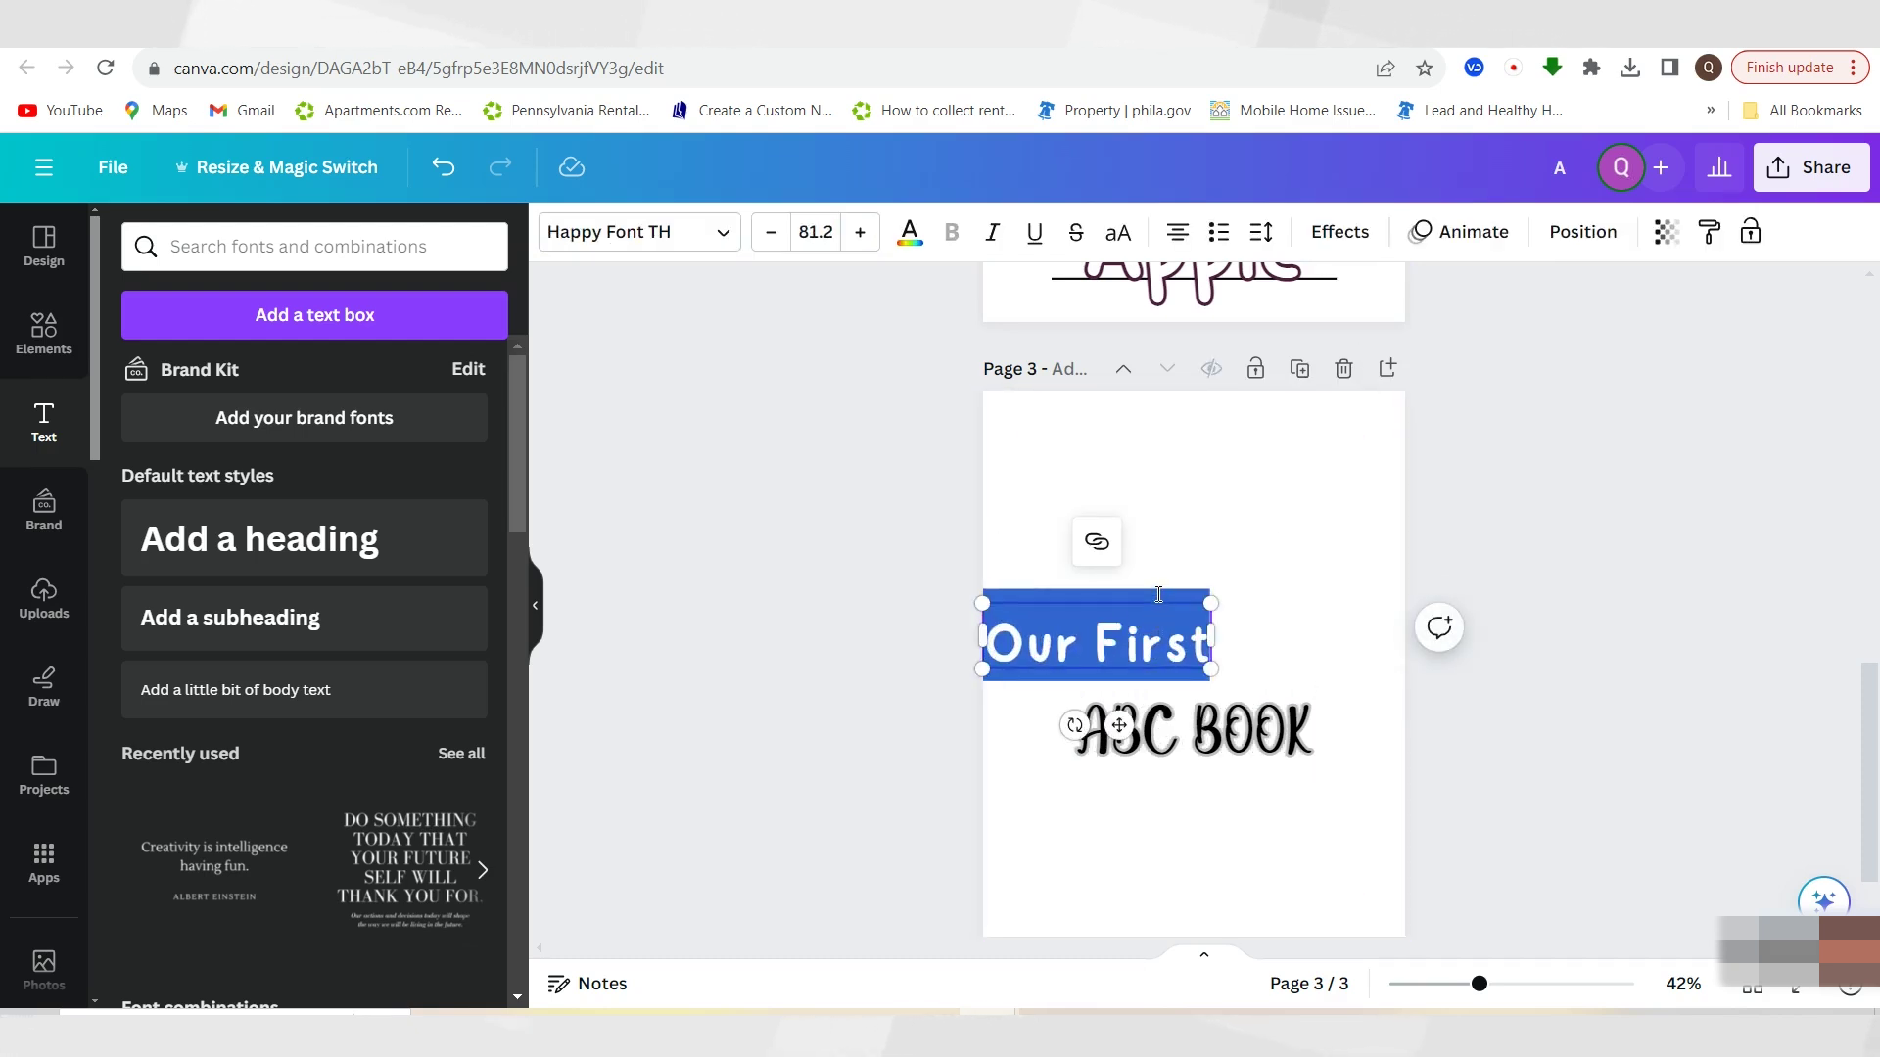
key(Escape)
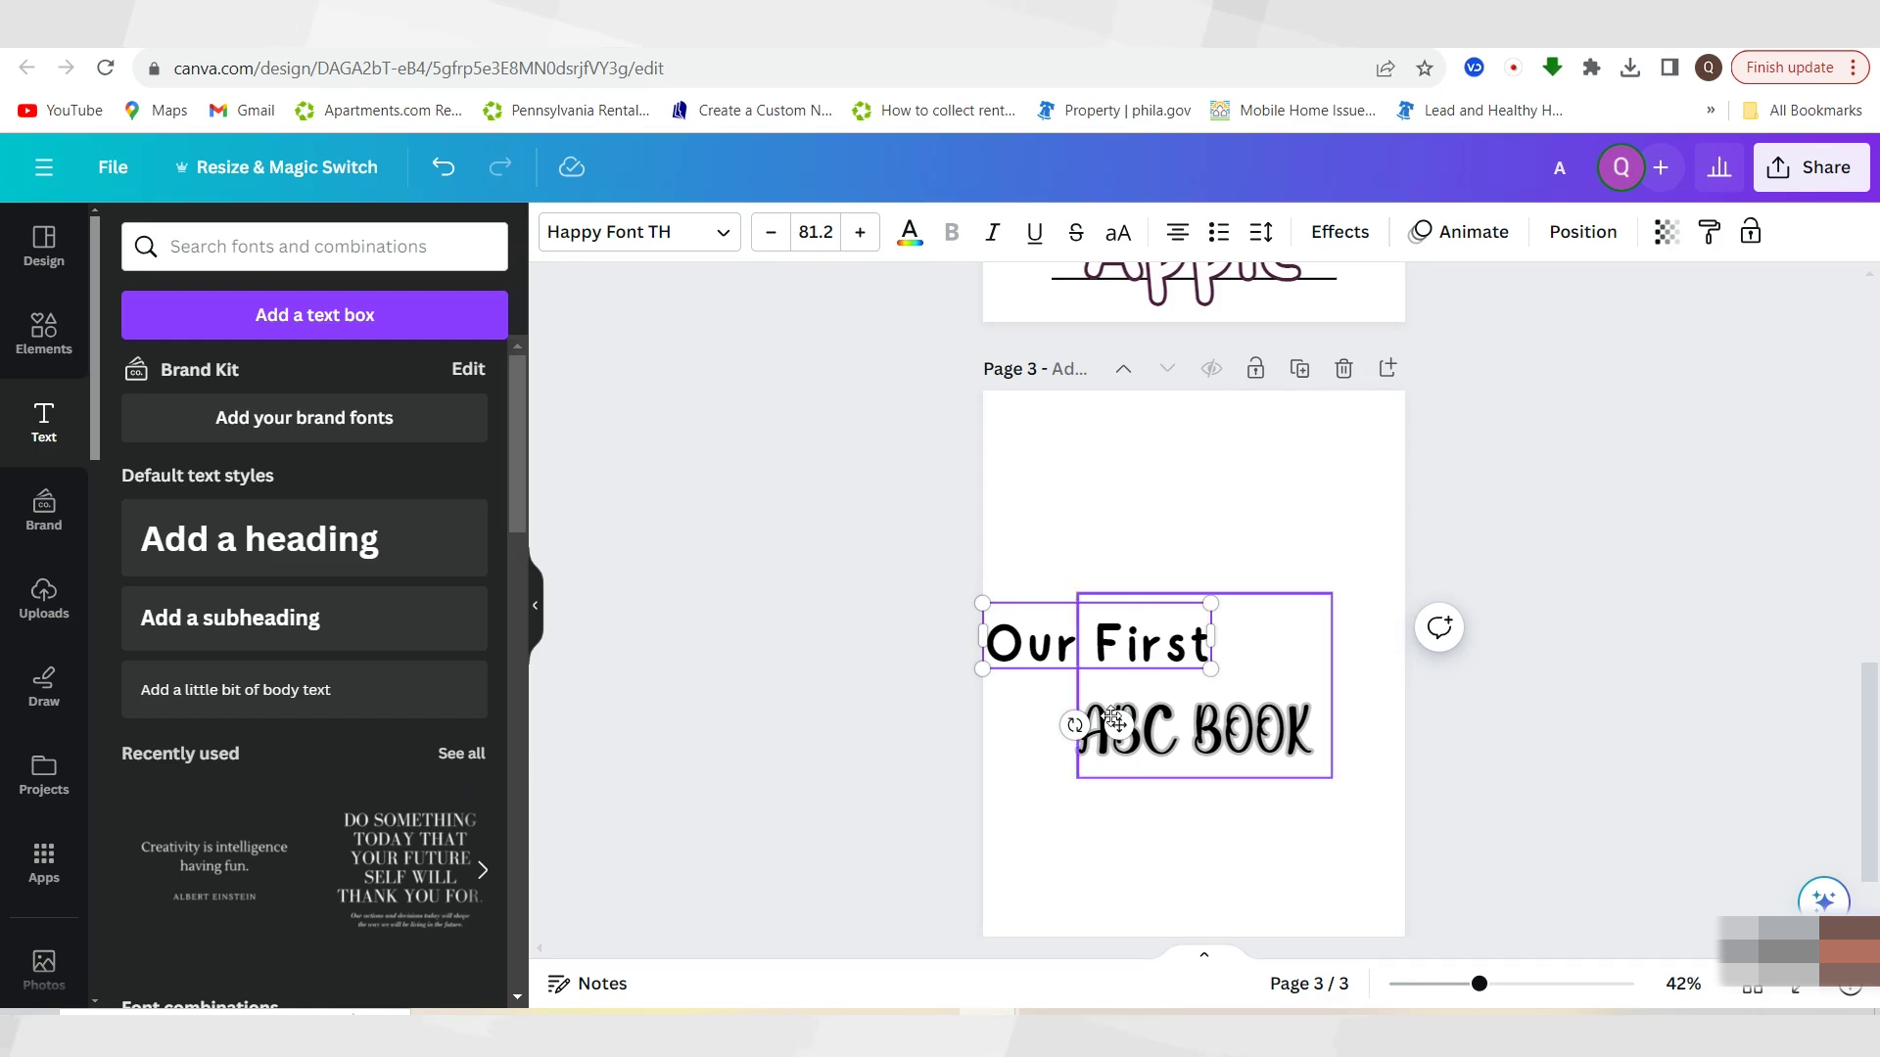
drag(1161, 636, 1257, 584)
Change the outline color of the "ABC BOOK" text to black
click(1185, 747)
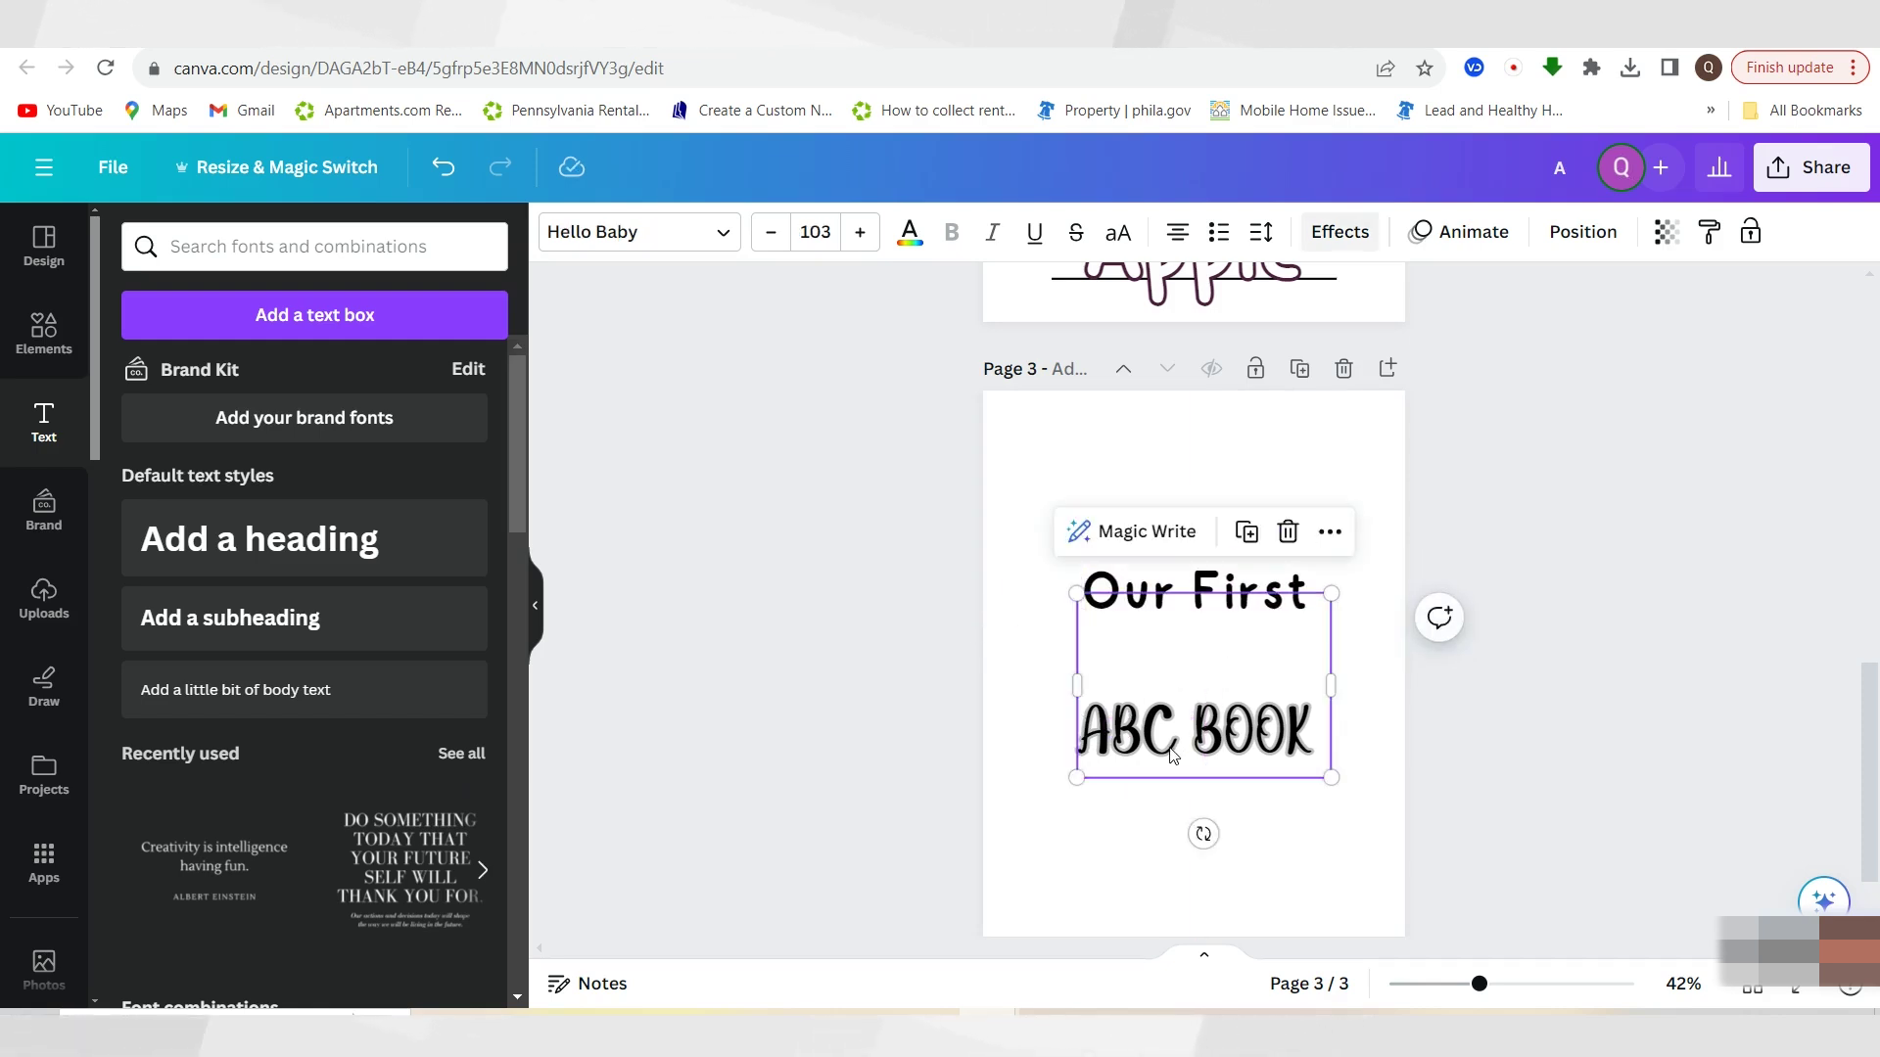
double_click(1214, 733)
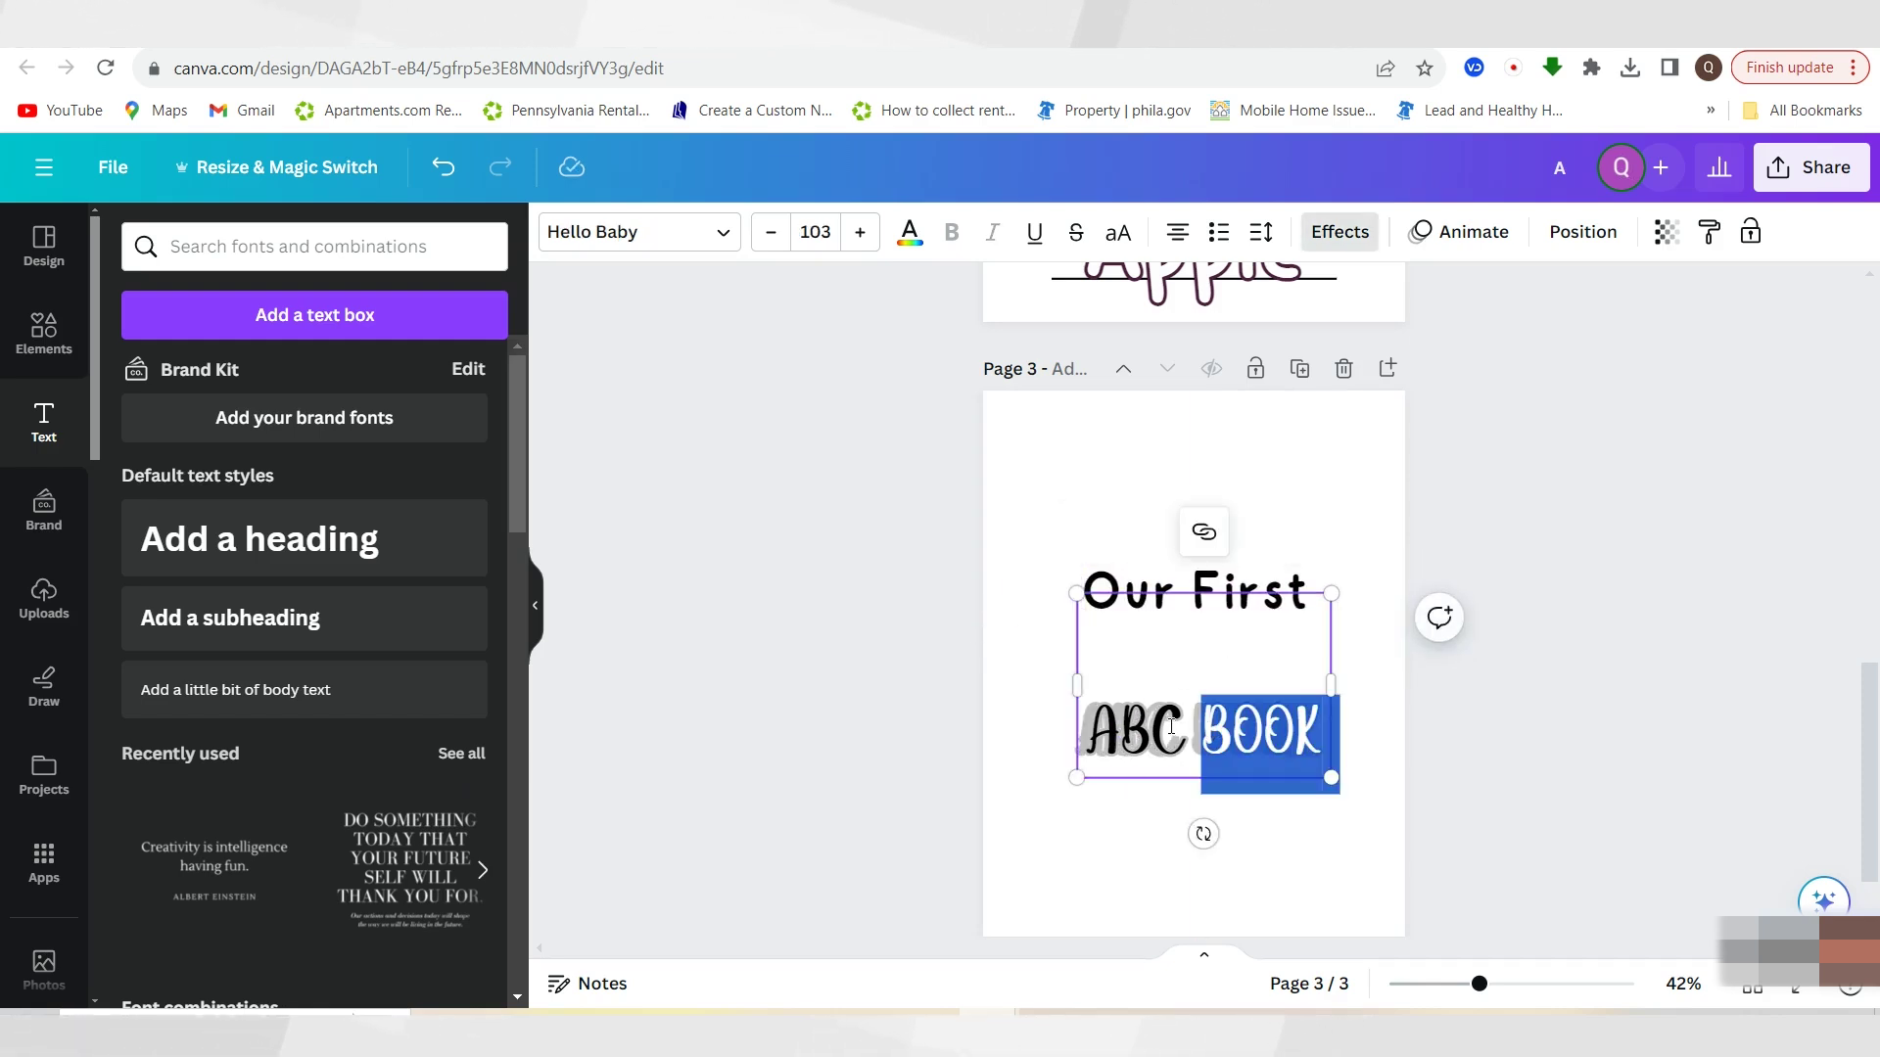
click(1171, 725)
drag(1312, 726, 1104, 726)
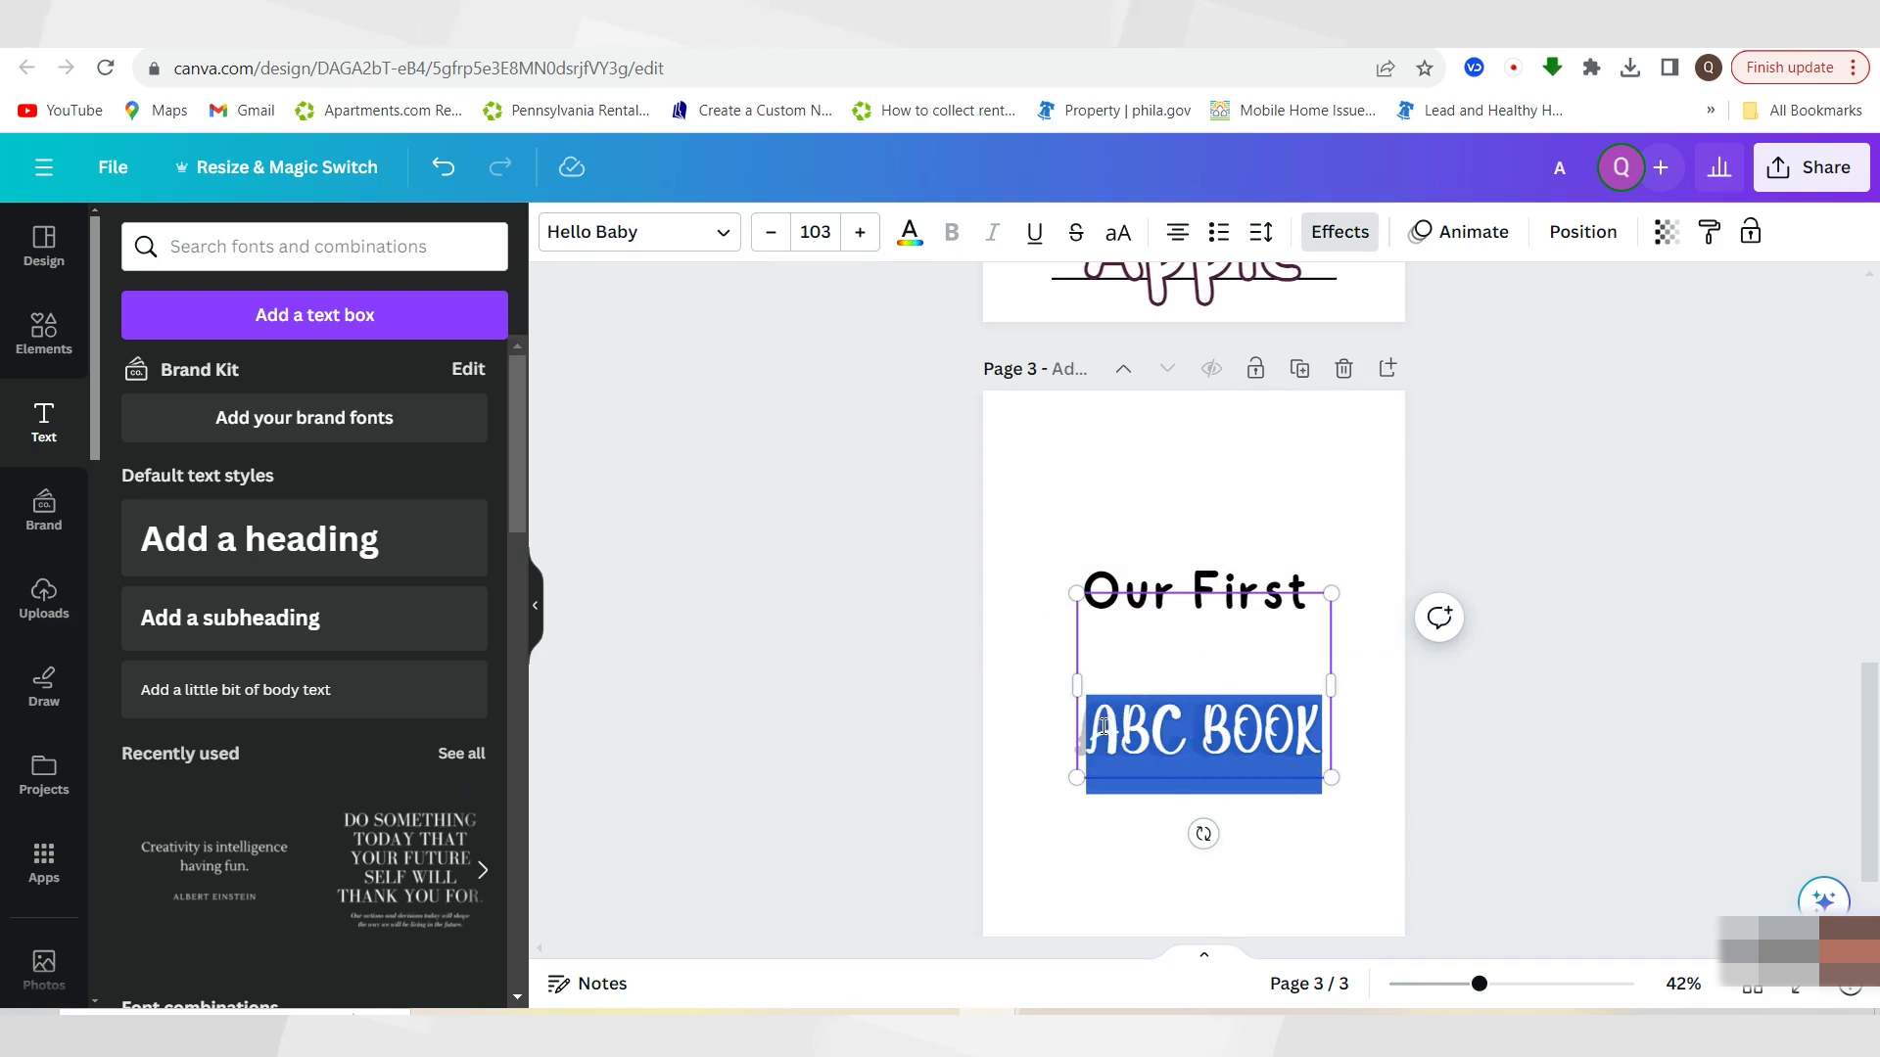
click(1325, 235)
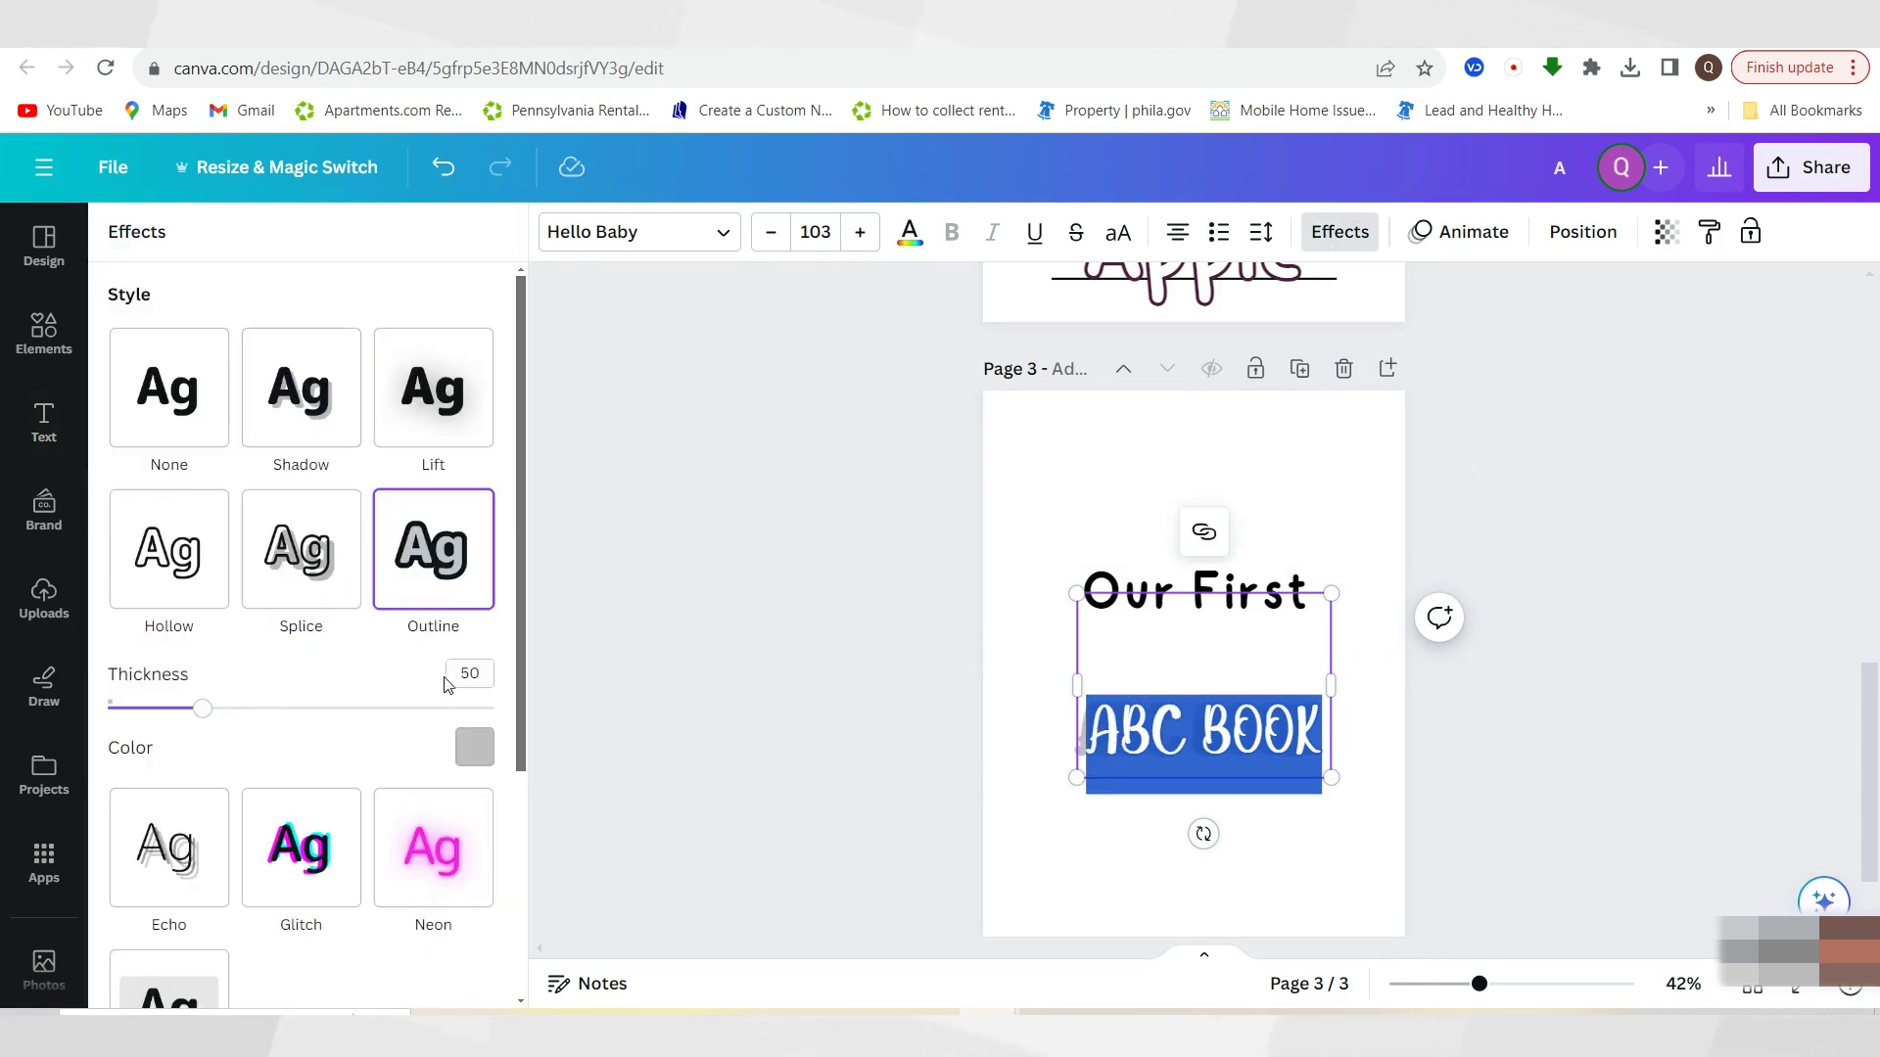
click(475, 747)
click(199, 469)
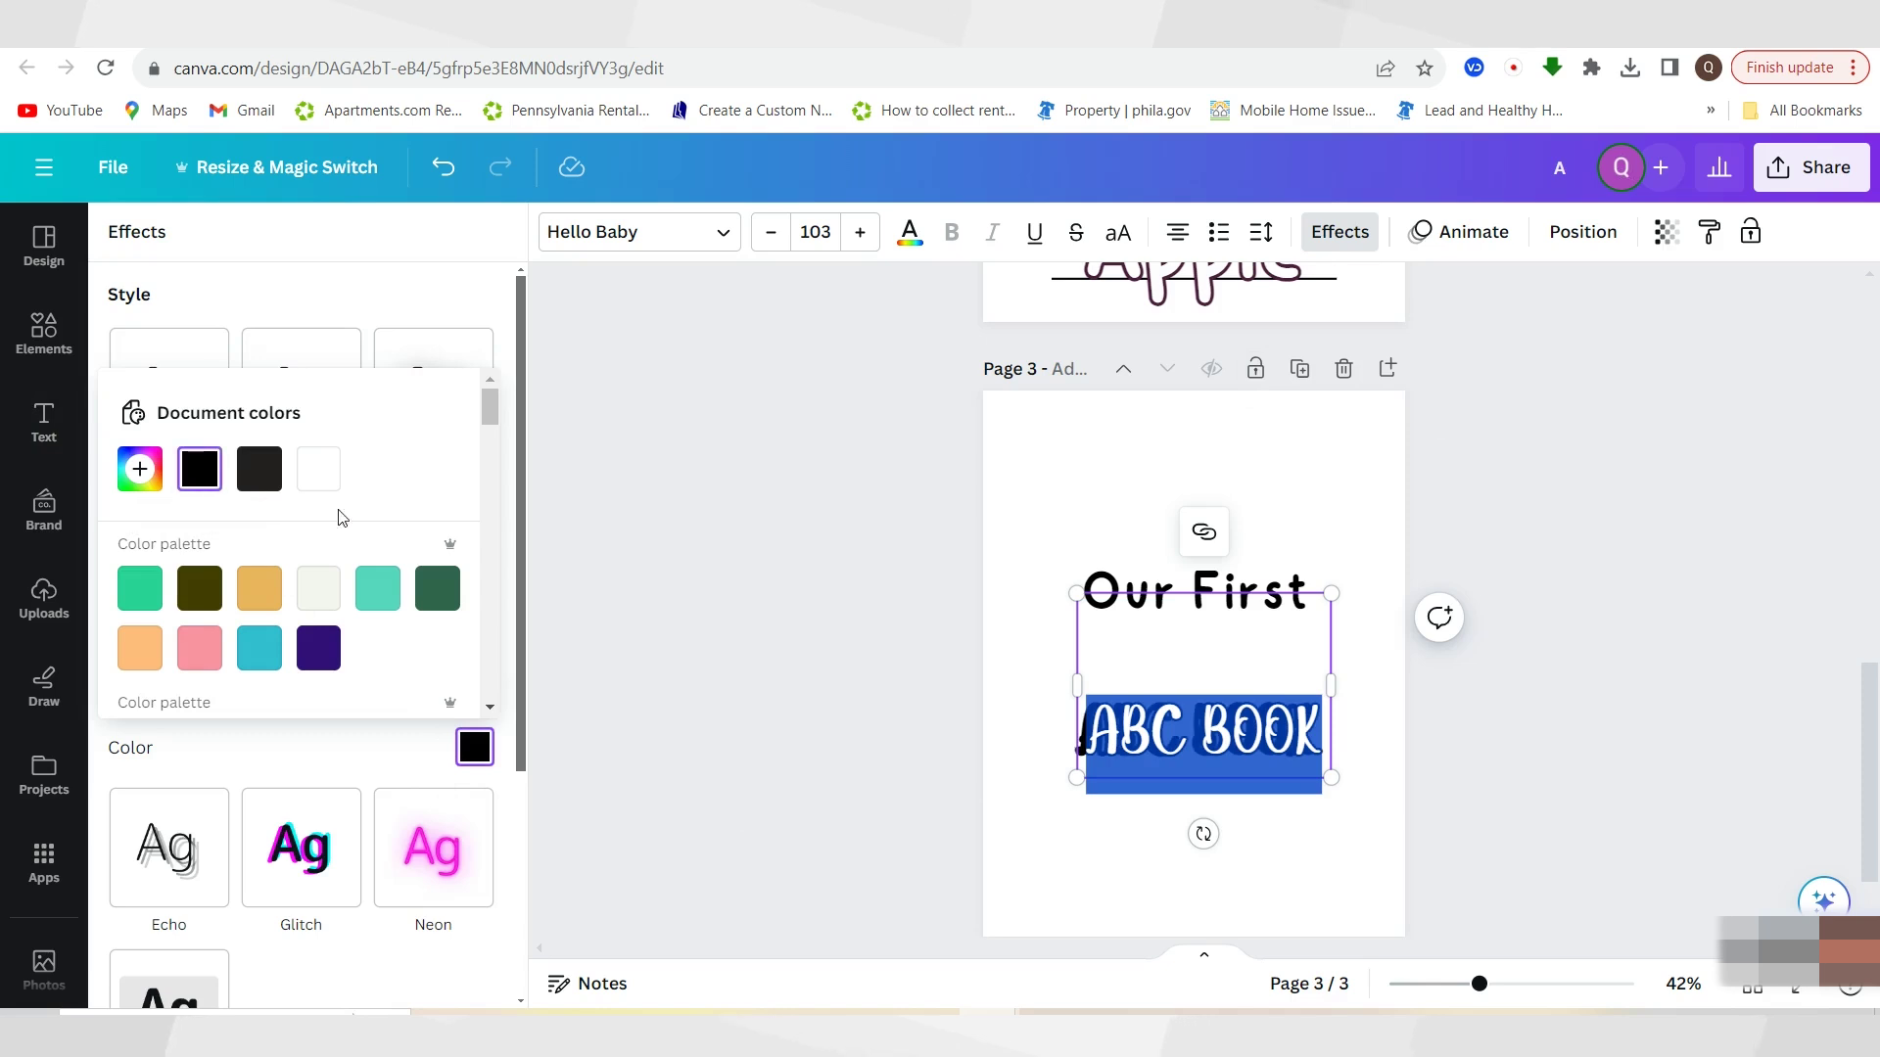
Set the fill color of the "ABC BOOK" letters to white
click(910, 235)
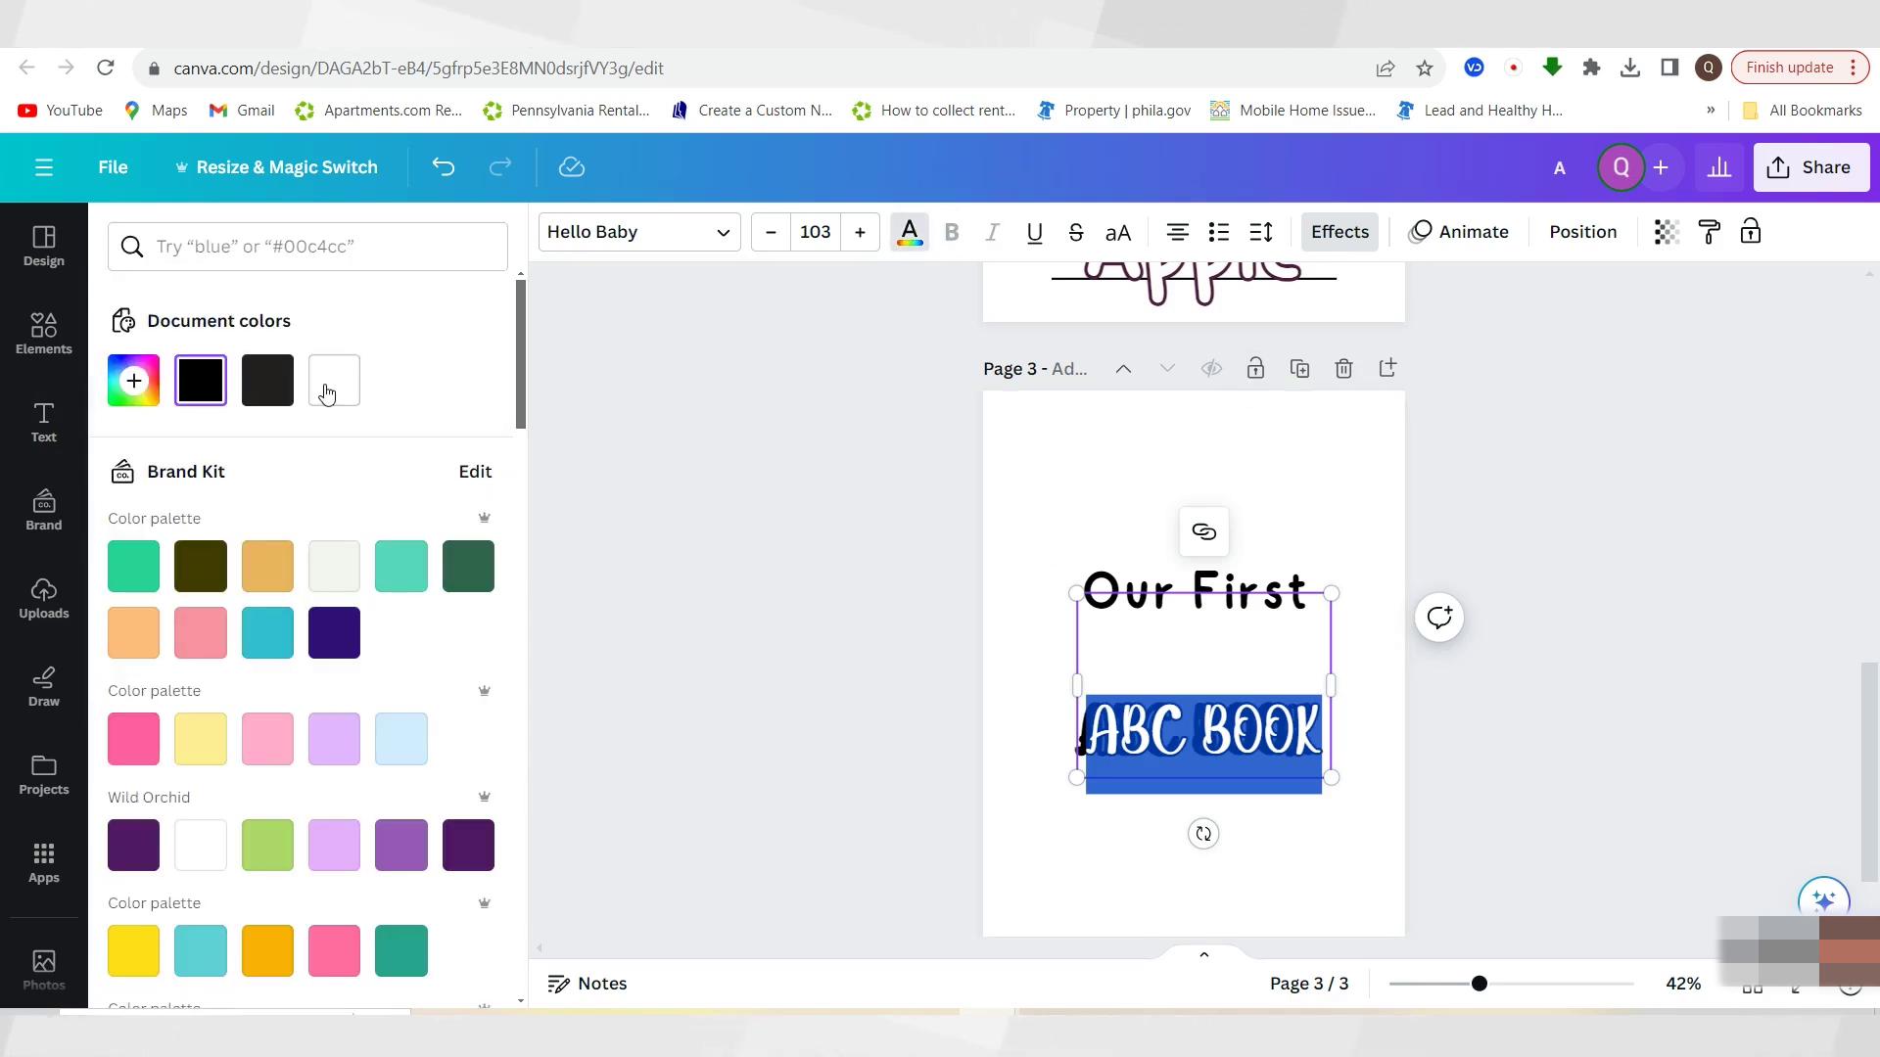
click(326, 393)
click(1453, 815)
click(1453, 815)
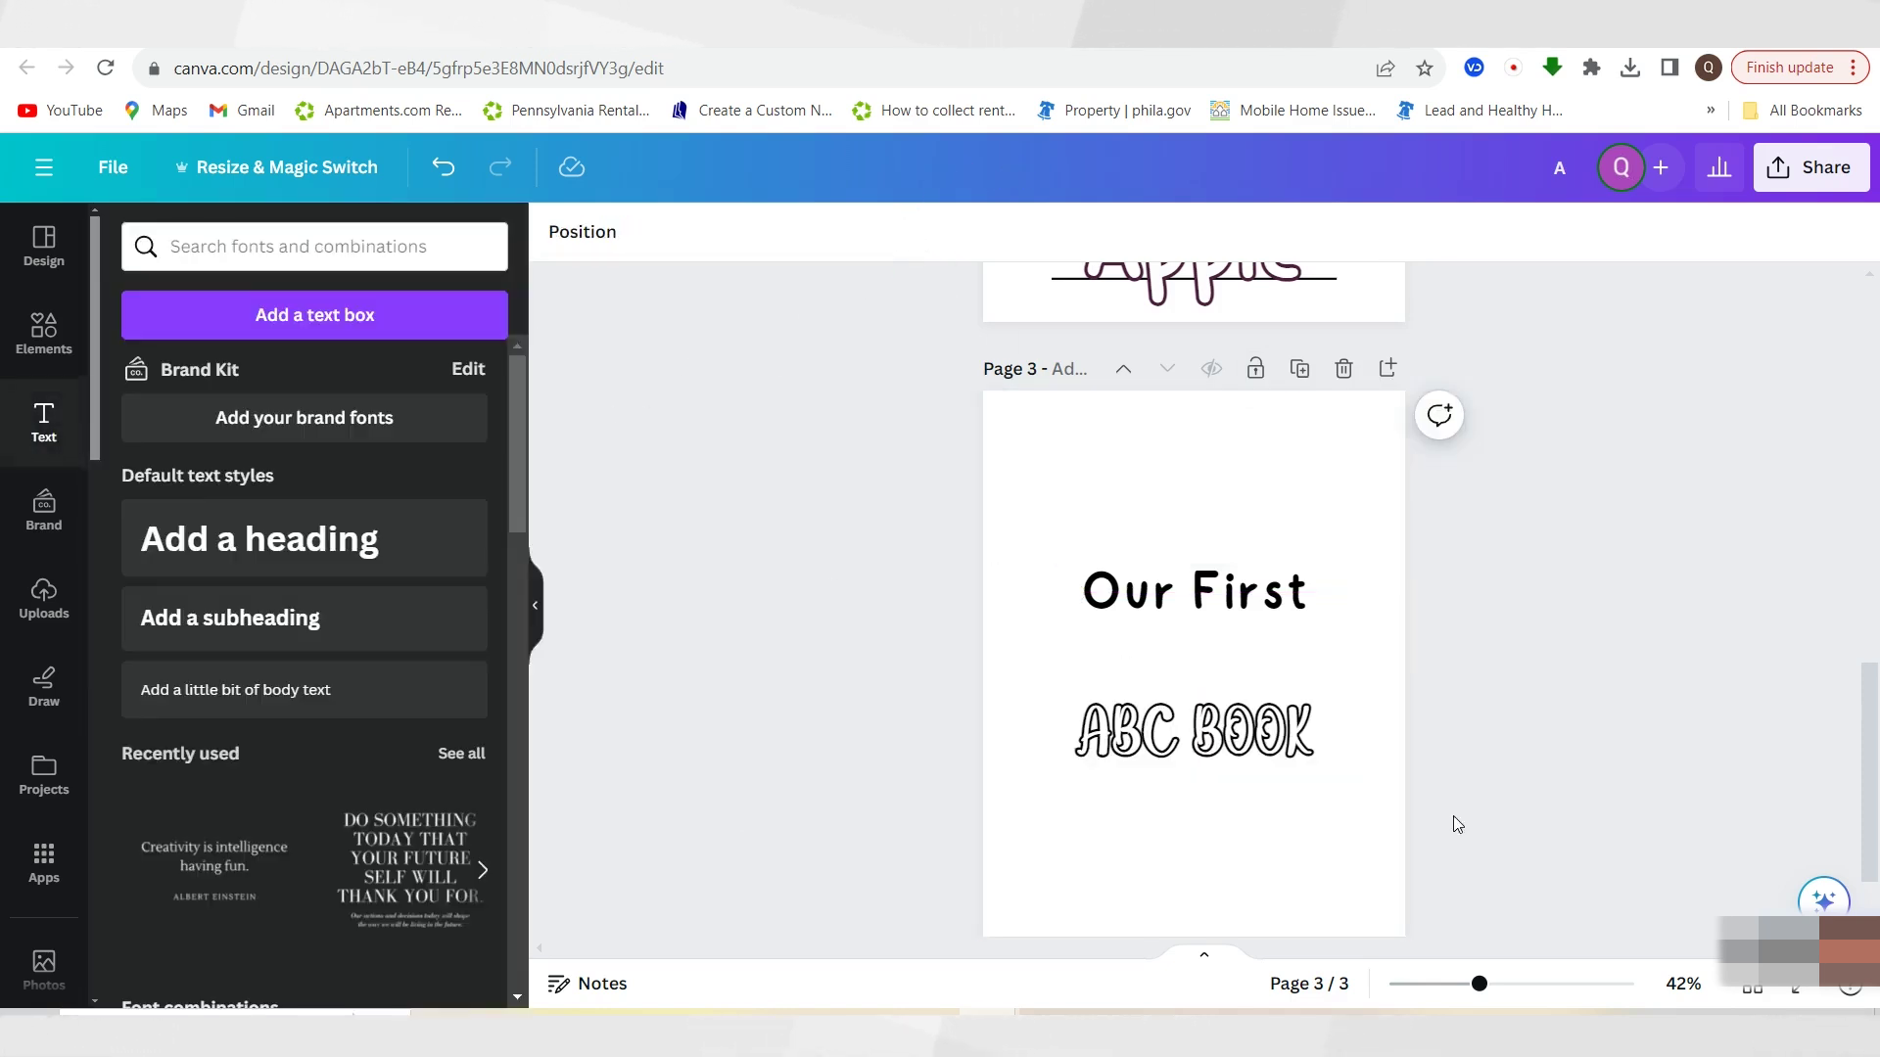
Enlarge the "ABC BOOK" text to size 131 and shift it lower beneath "Our First"
click(1170, 764)
drag(1074, 592, 1010, 540)
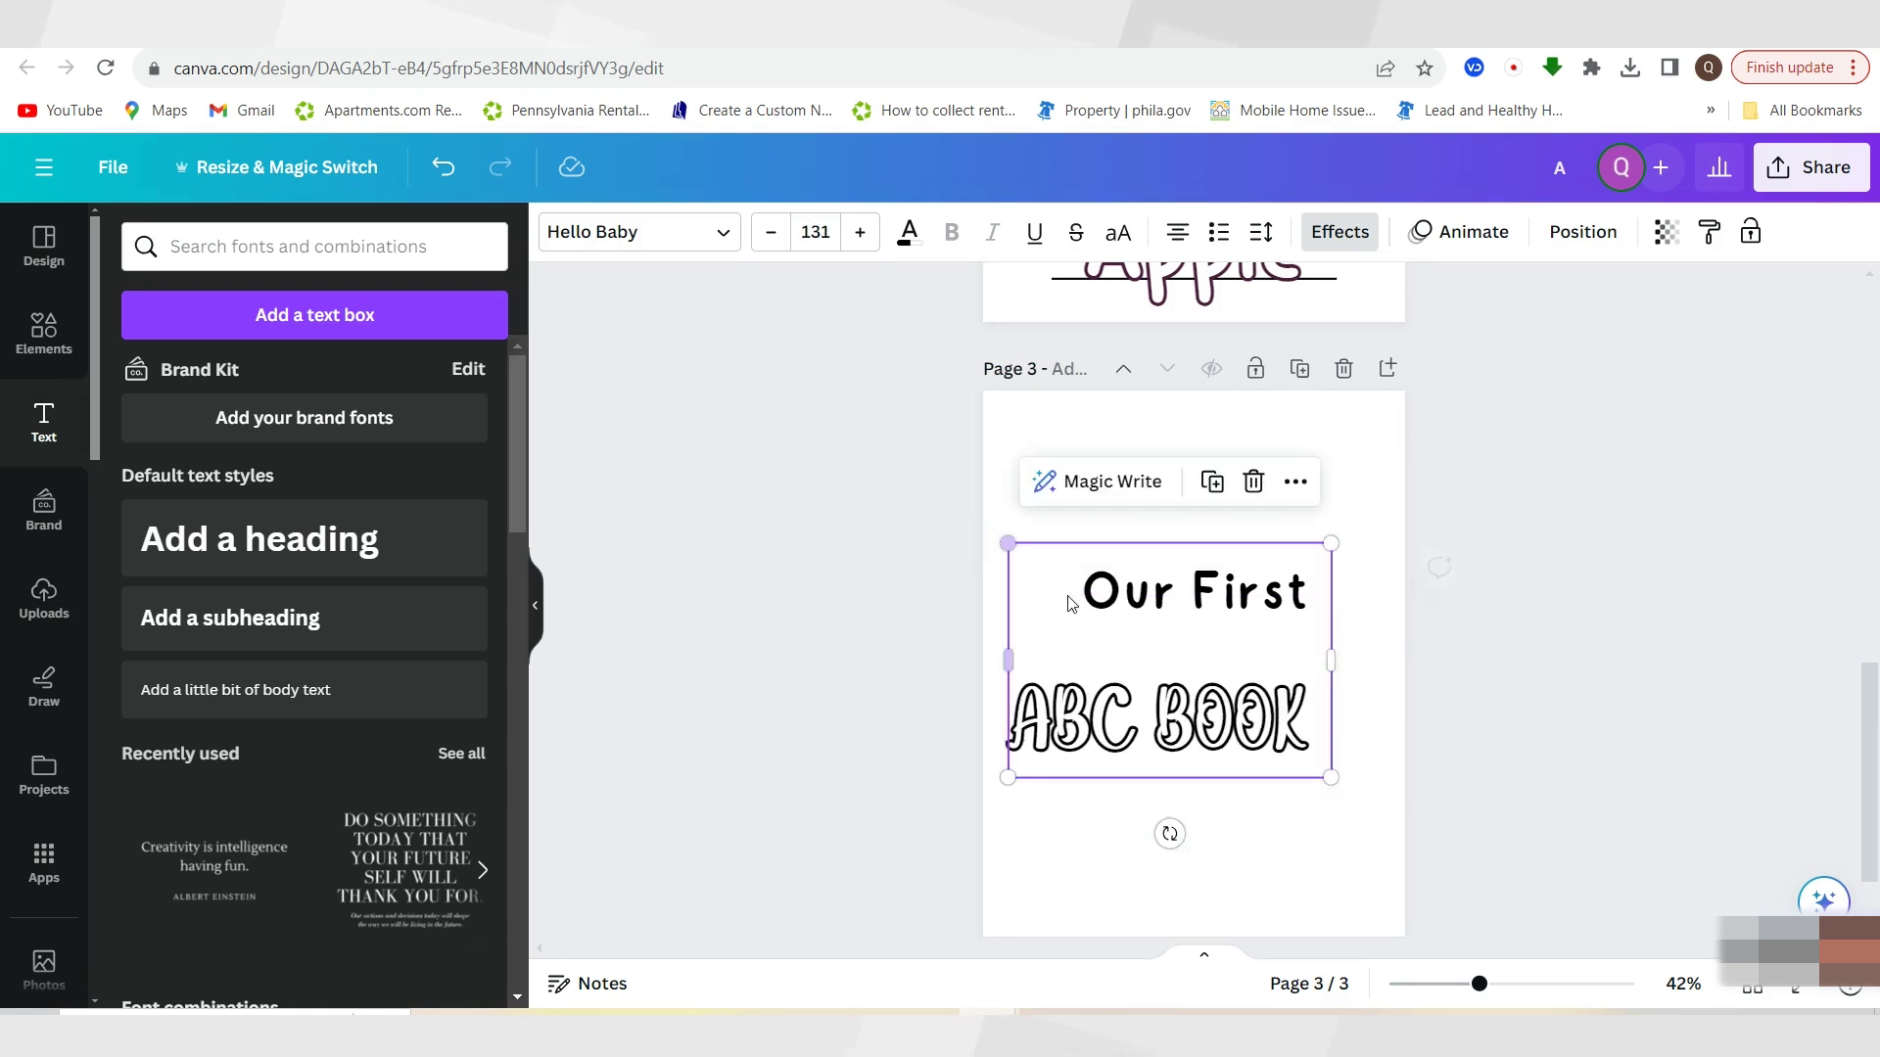
drag(1154, 660, 1189, 695)
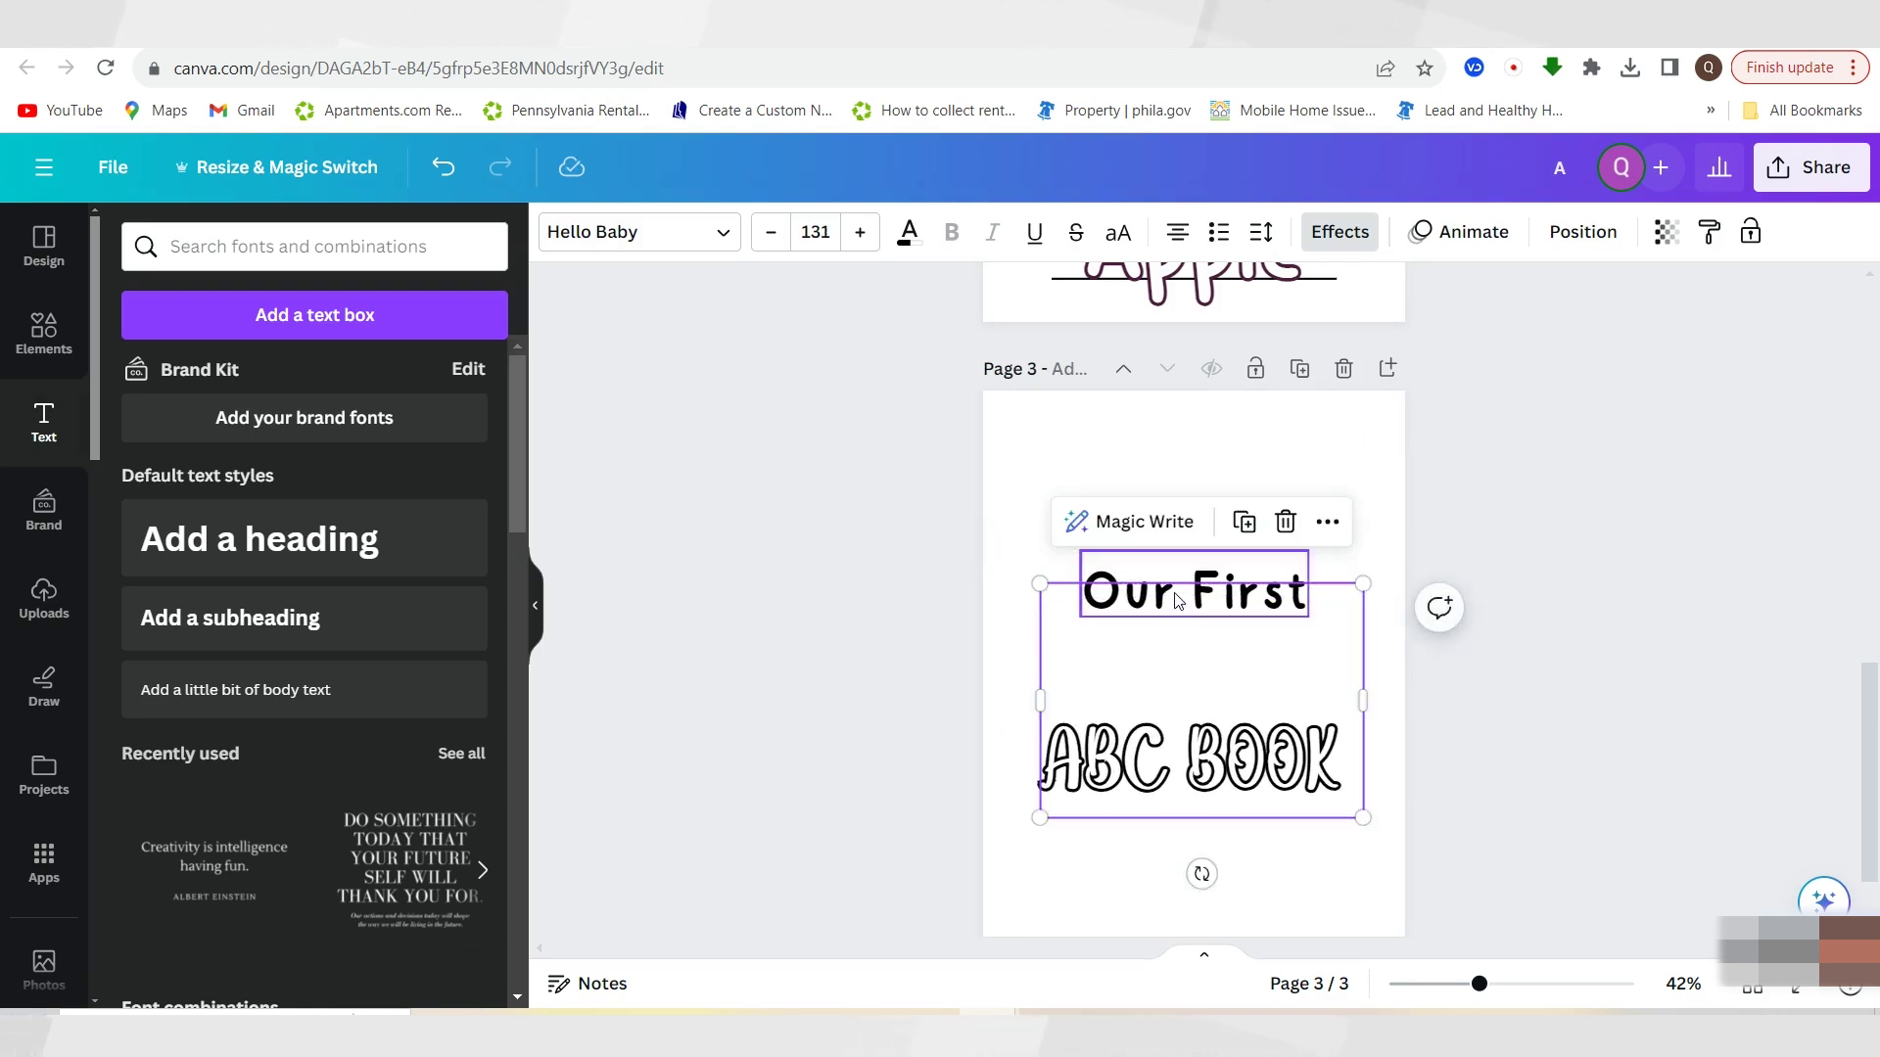
Apply the Hello Baby Regular font to "Our First", resize it to 105, and place it directly above "ABC BOOK"
click(1180, 599)
click(686, 232)
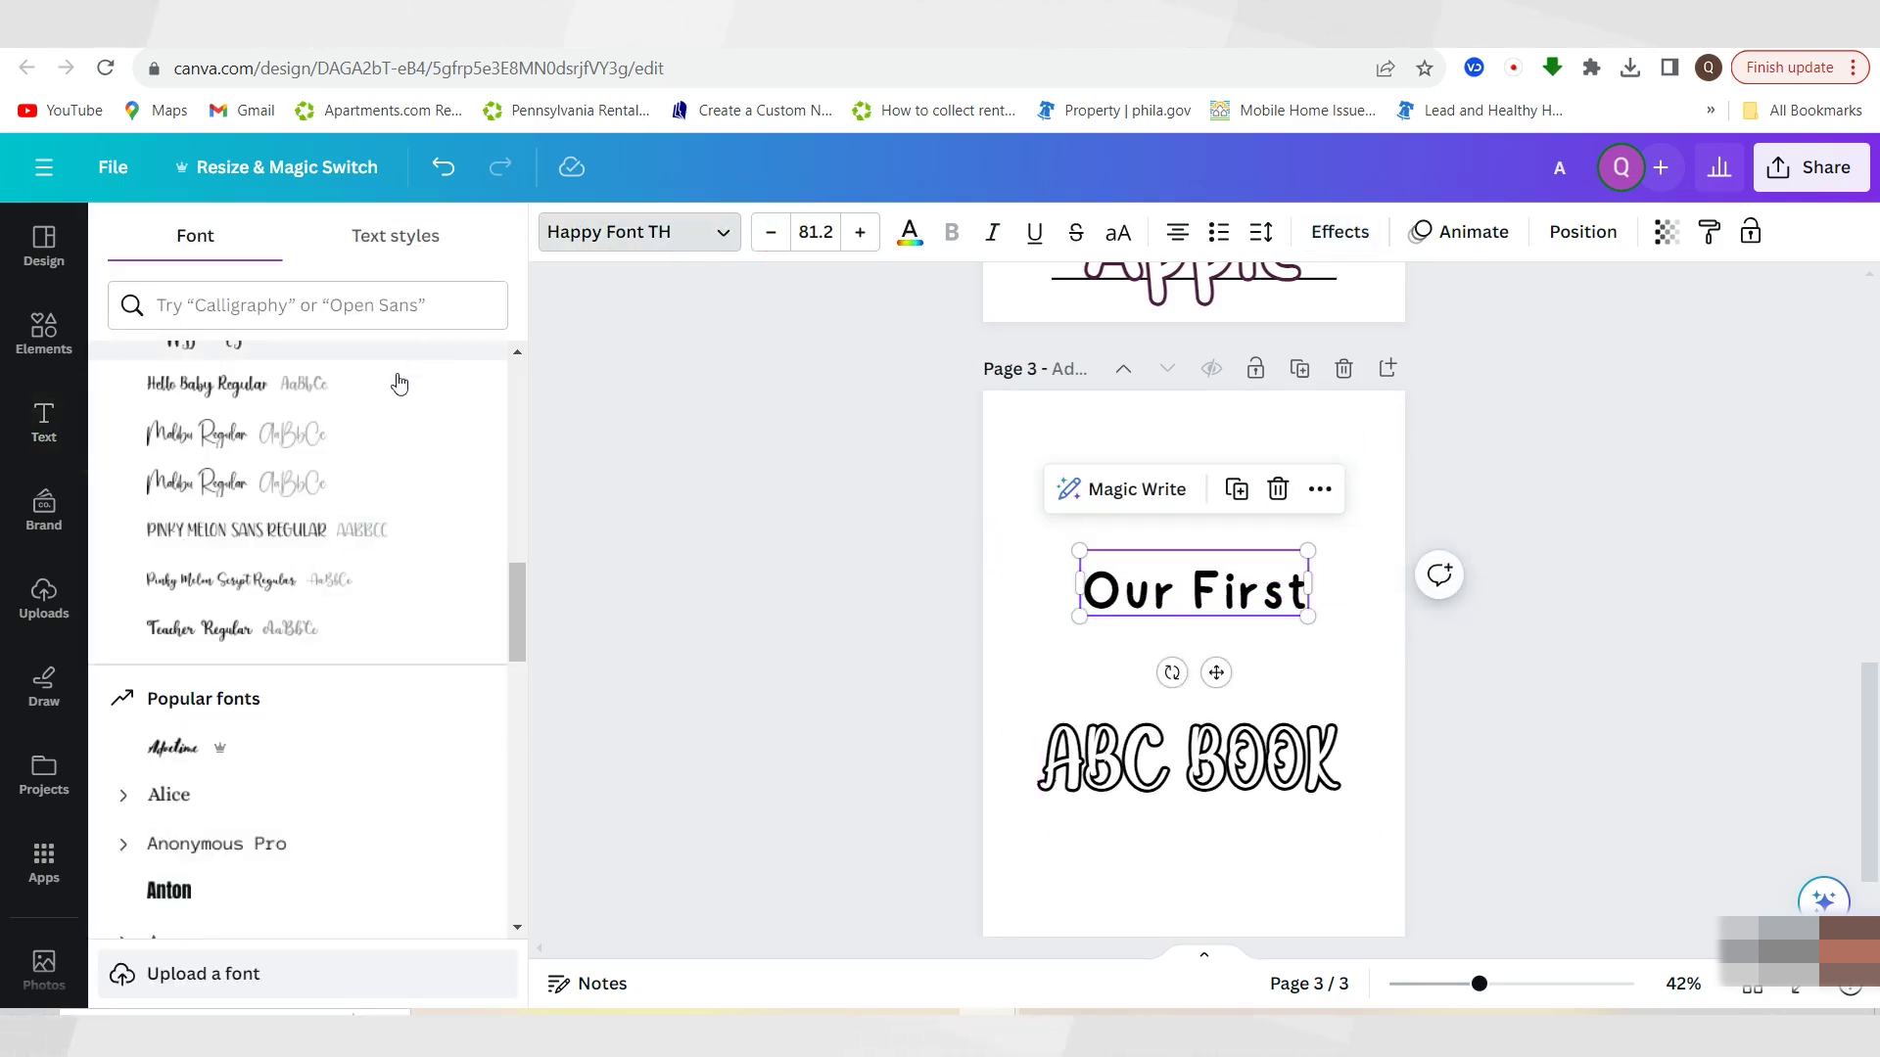
click(303, 383)
drag(1116, 549, 1289, 690)
click(1477, 836)
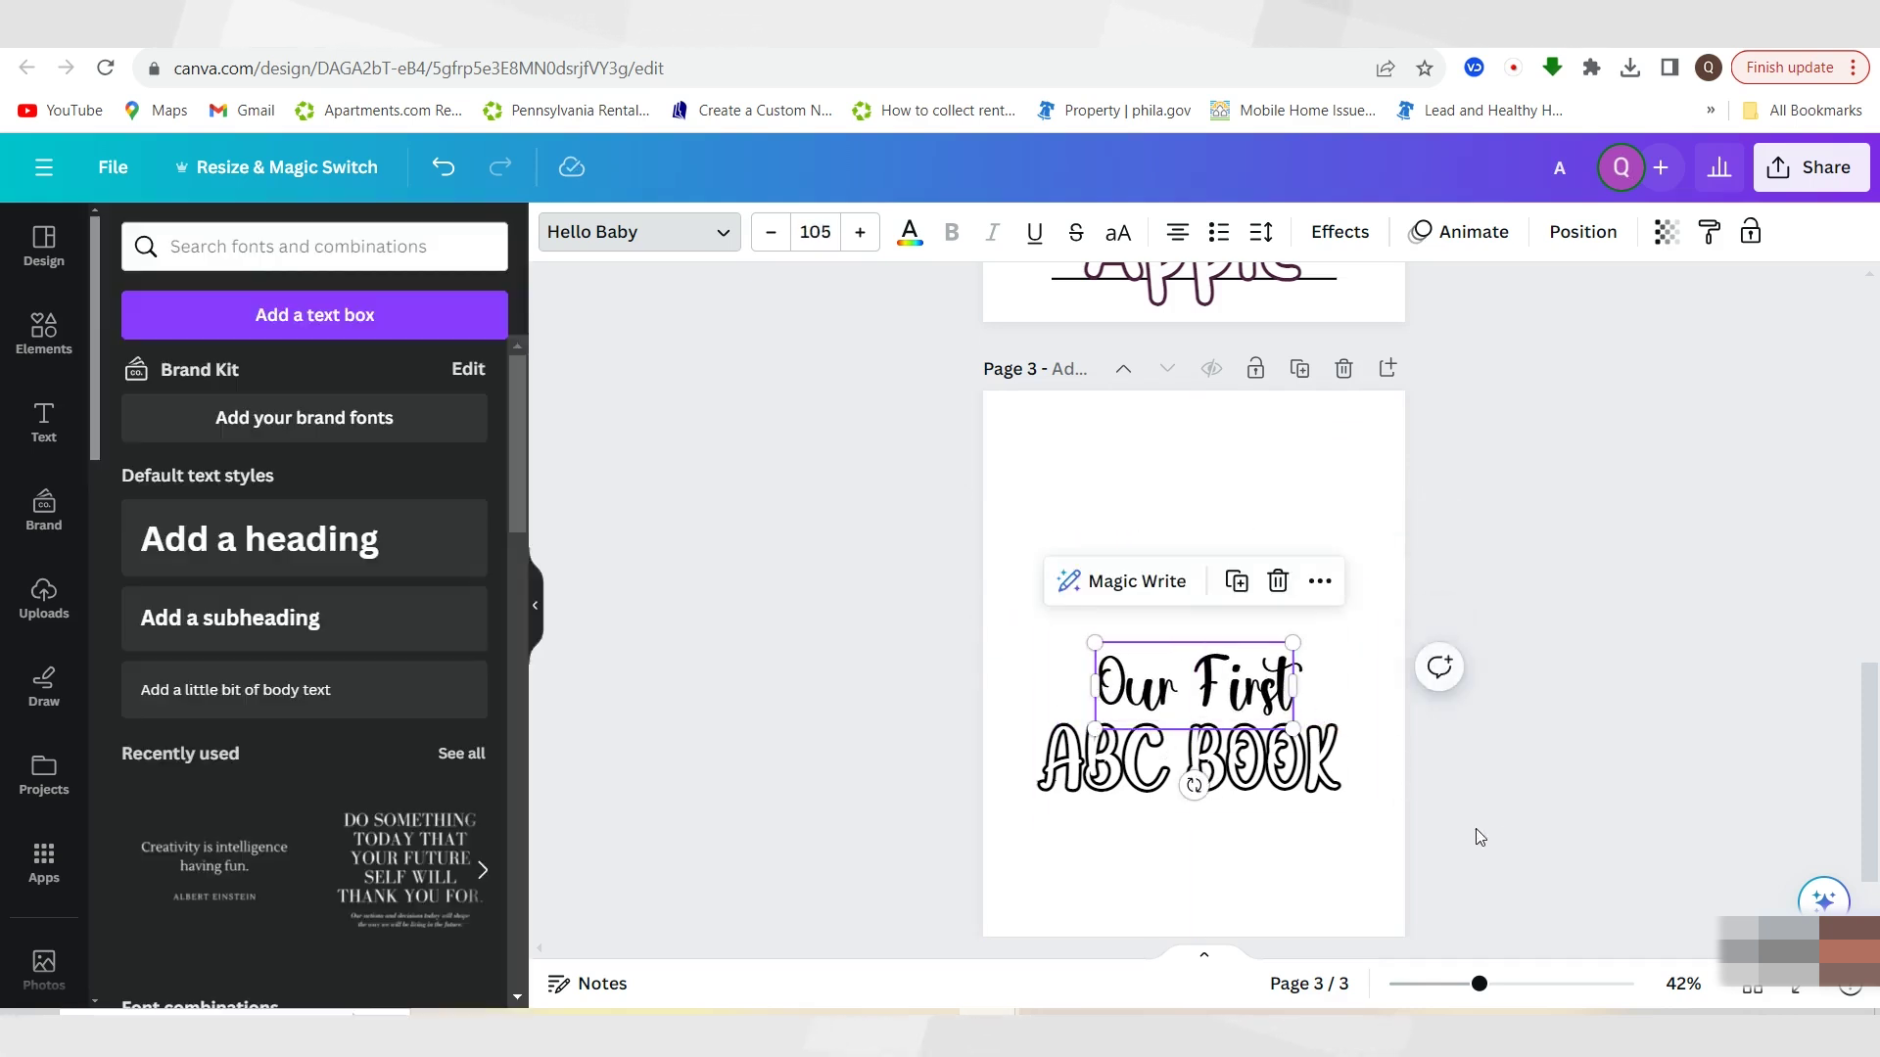
Nudge "ABC BOOK" slightly down and across, and enlarge "Our First" to size 121
drag(1322, 773, 1348, 787)
click(1544, 843)
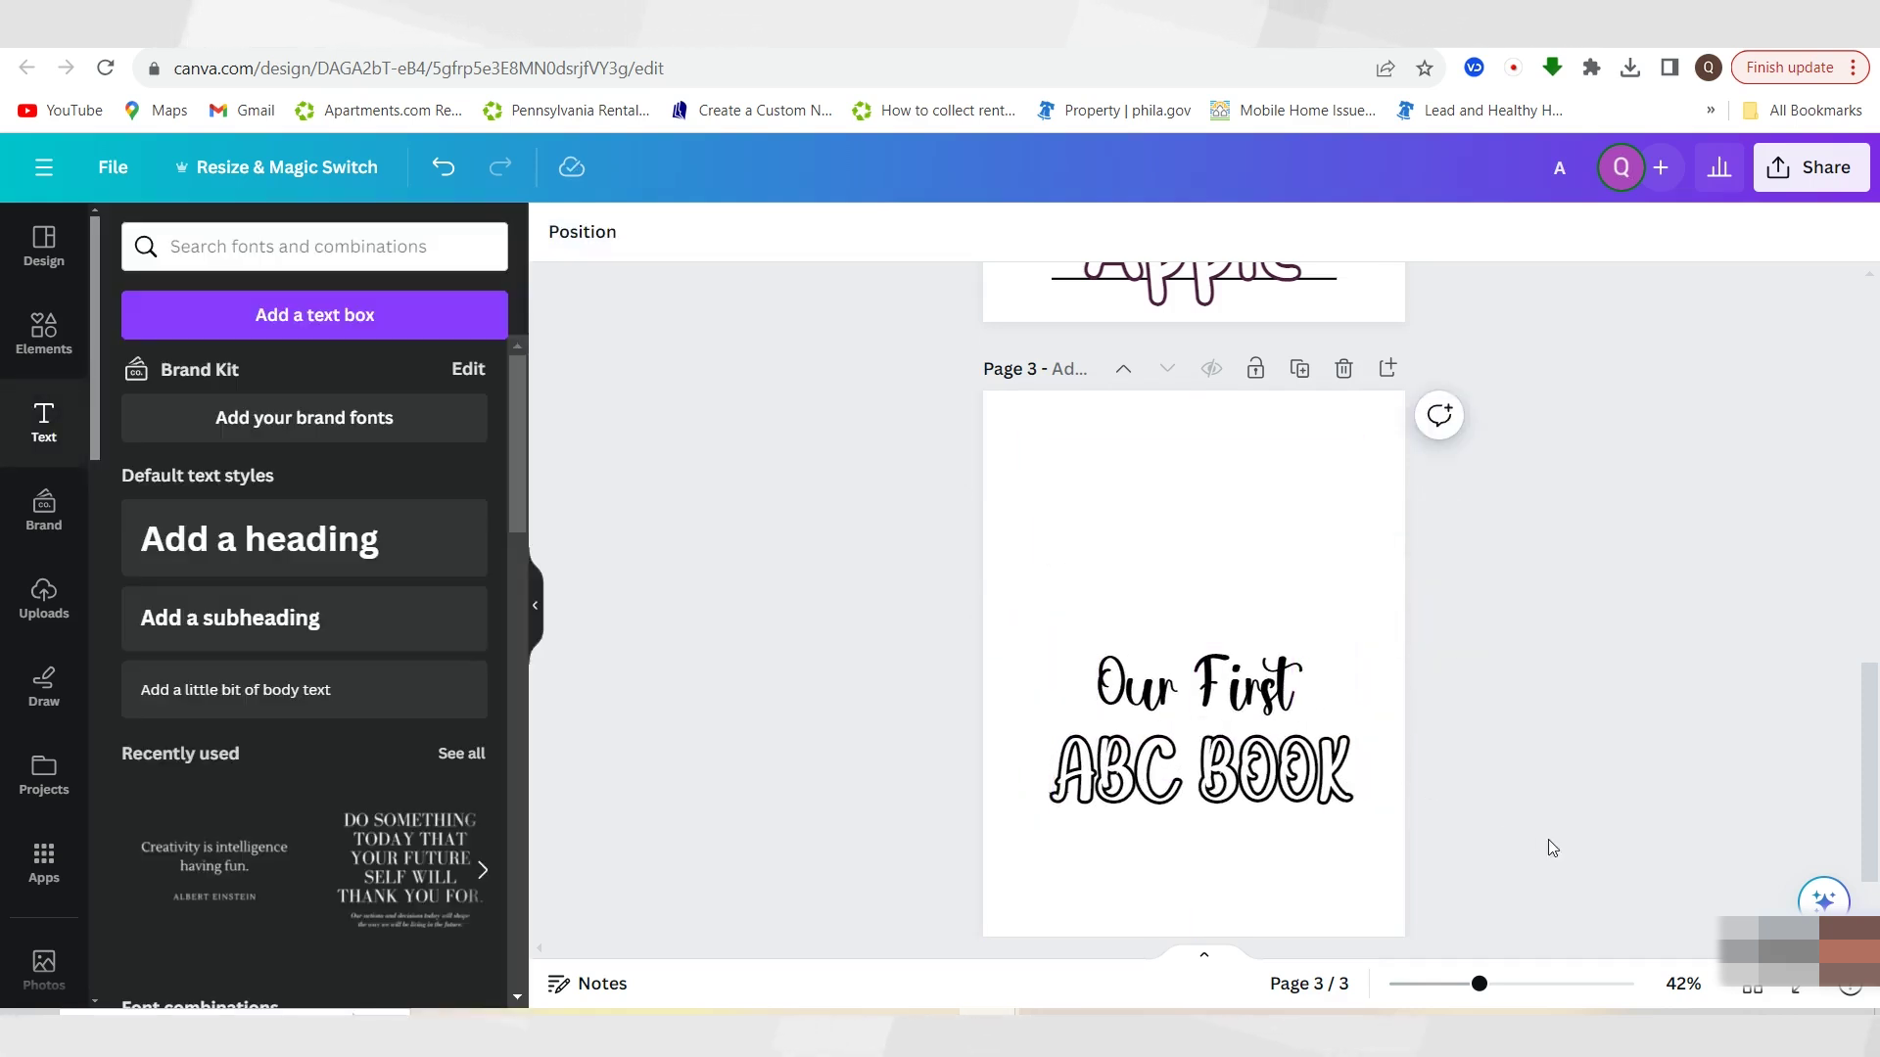
click(1195, 685)
mouse_move(1300, 722)
mouse_down()
mouse_move(1312, 736)
mouse_move(1279, 713)
mouse_up()
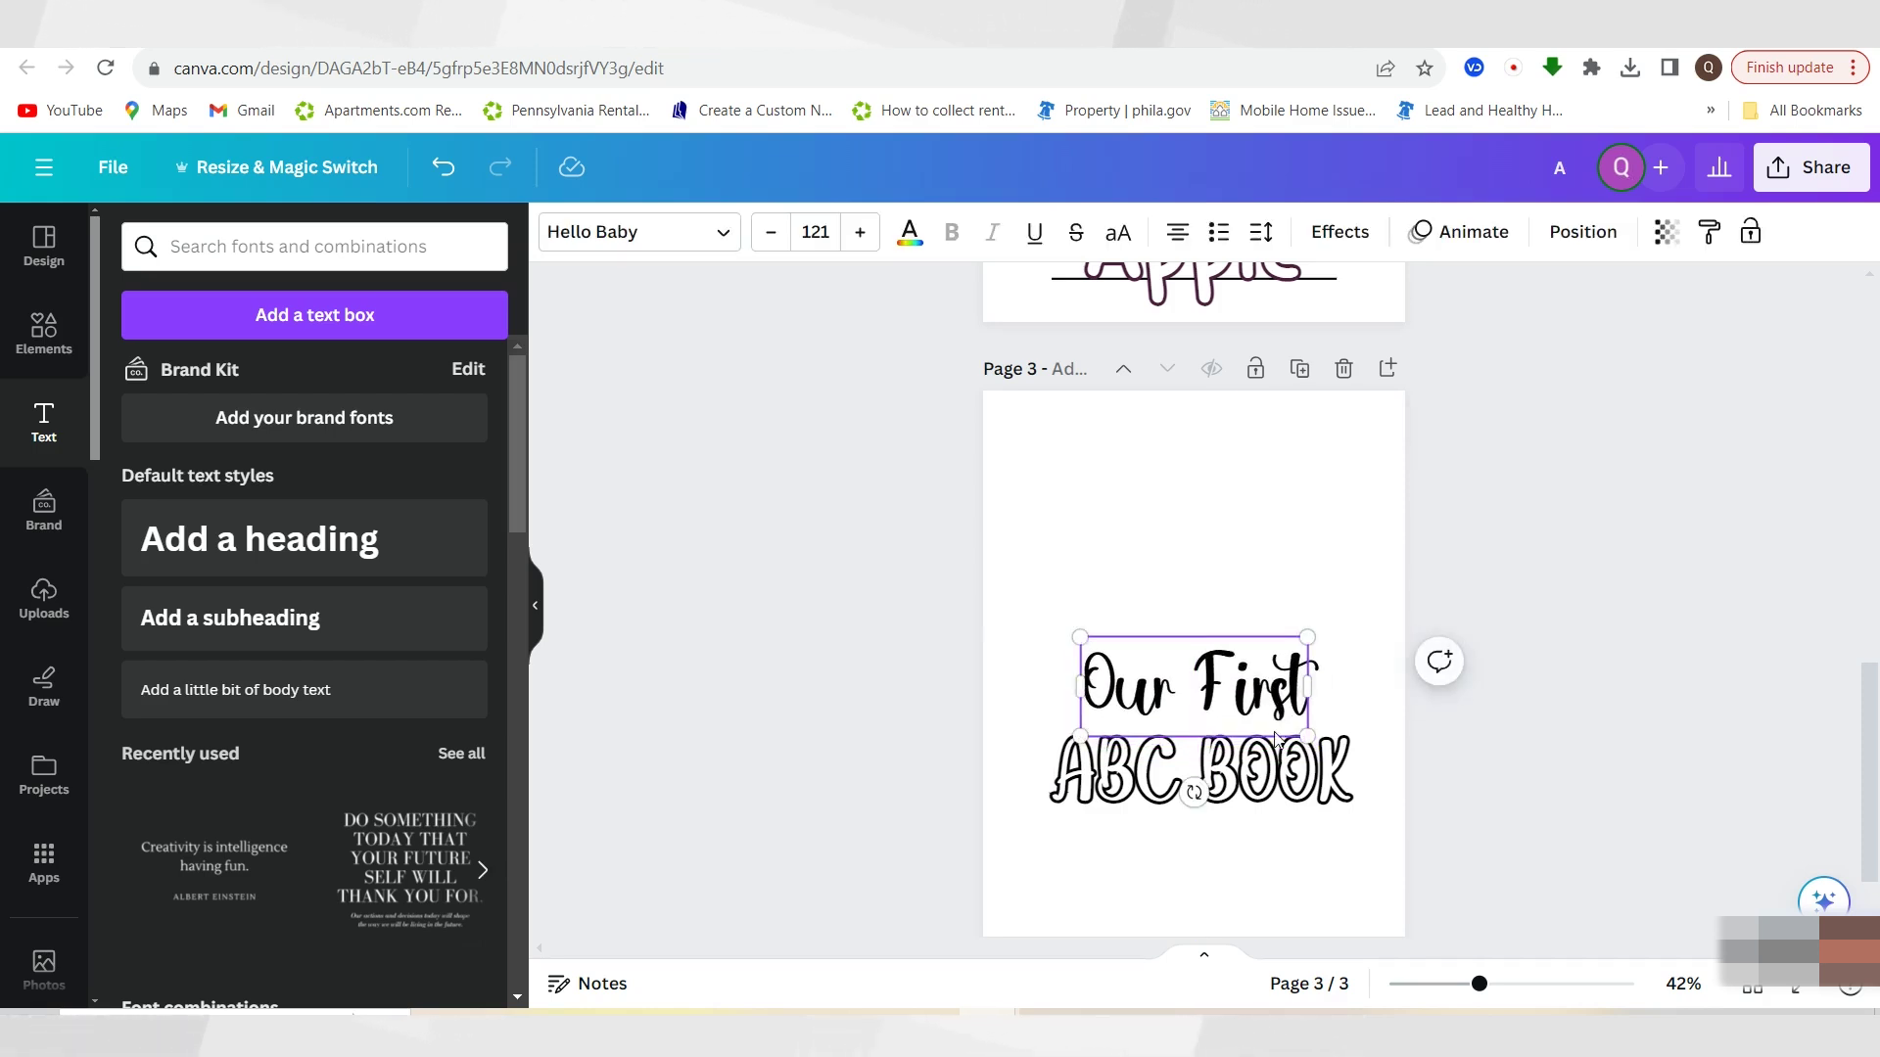
Group "Our First" with "ABC BOOK" and move the group to the center of the page's lower half
shift+click(1263, 774)
click(1224, 552)
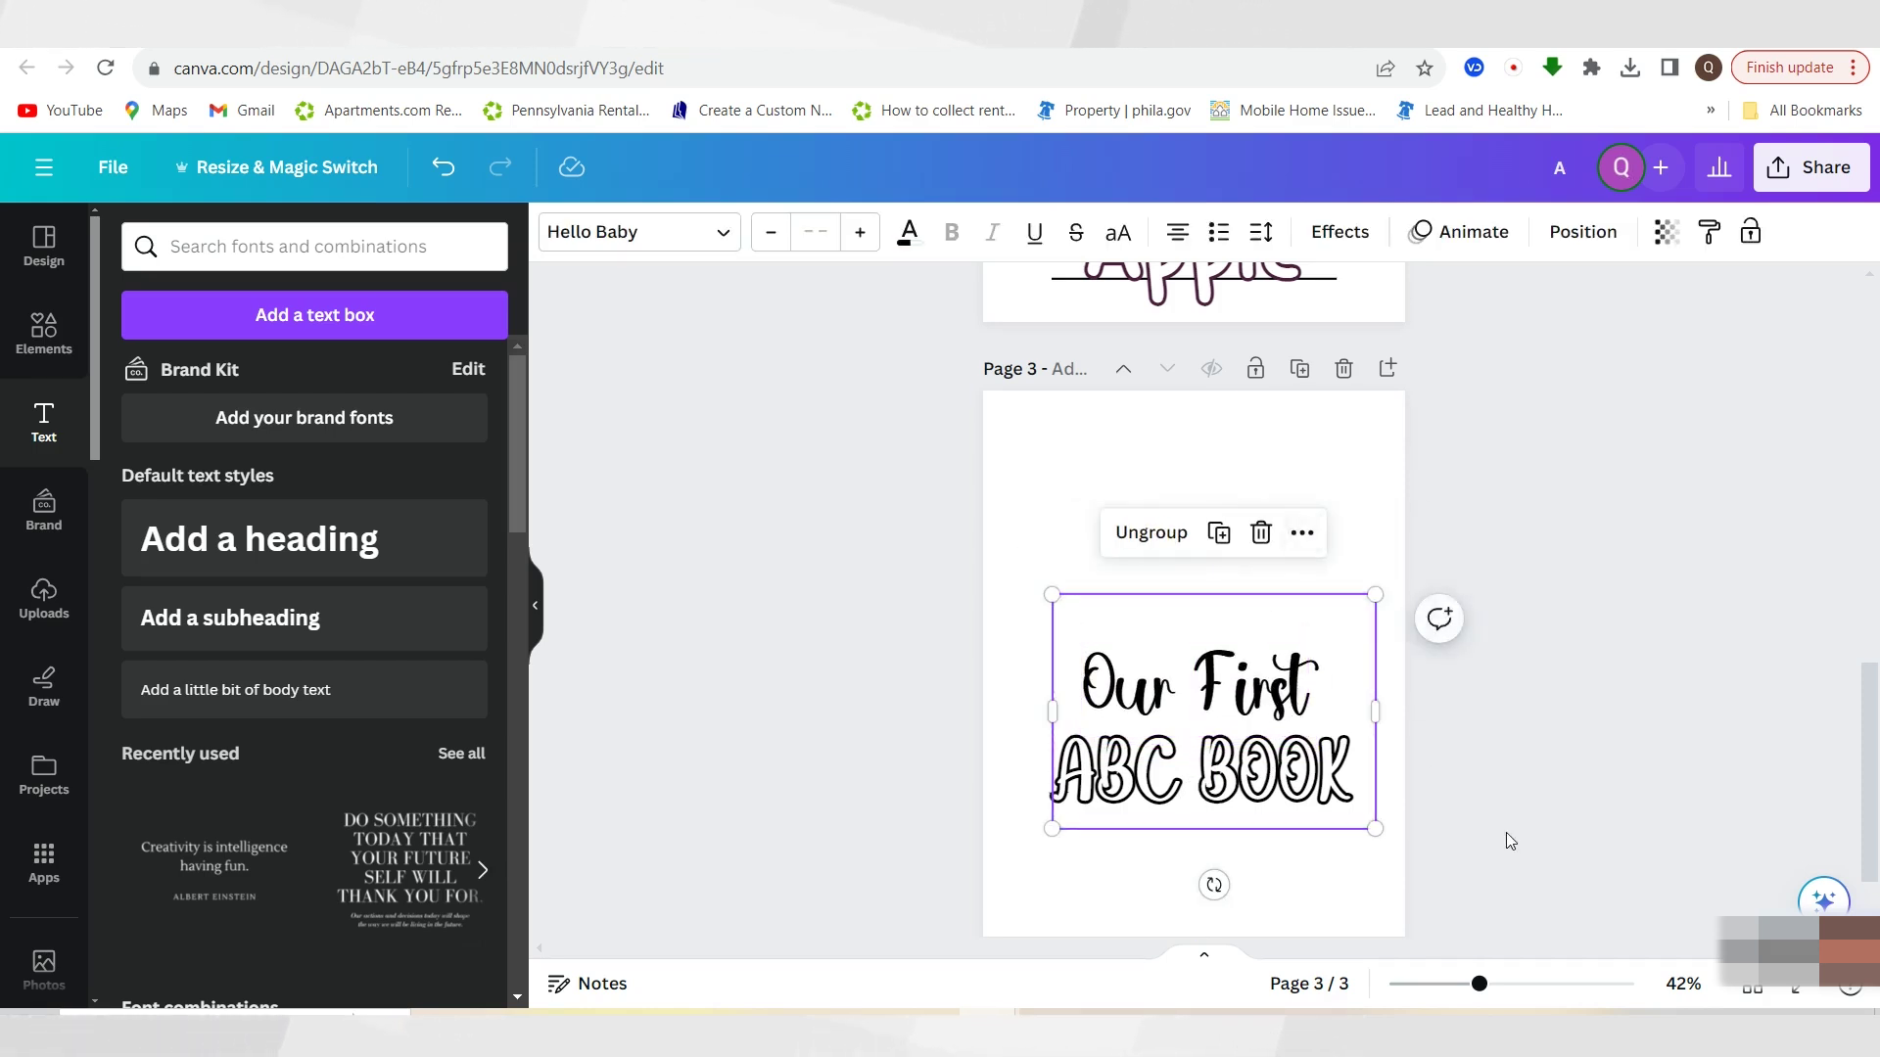
drag(1249, 774, 1232, 789)
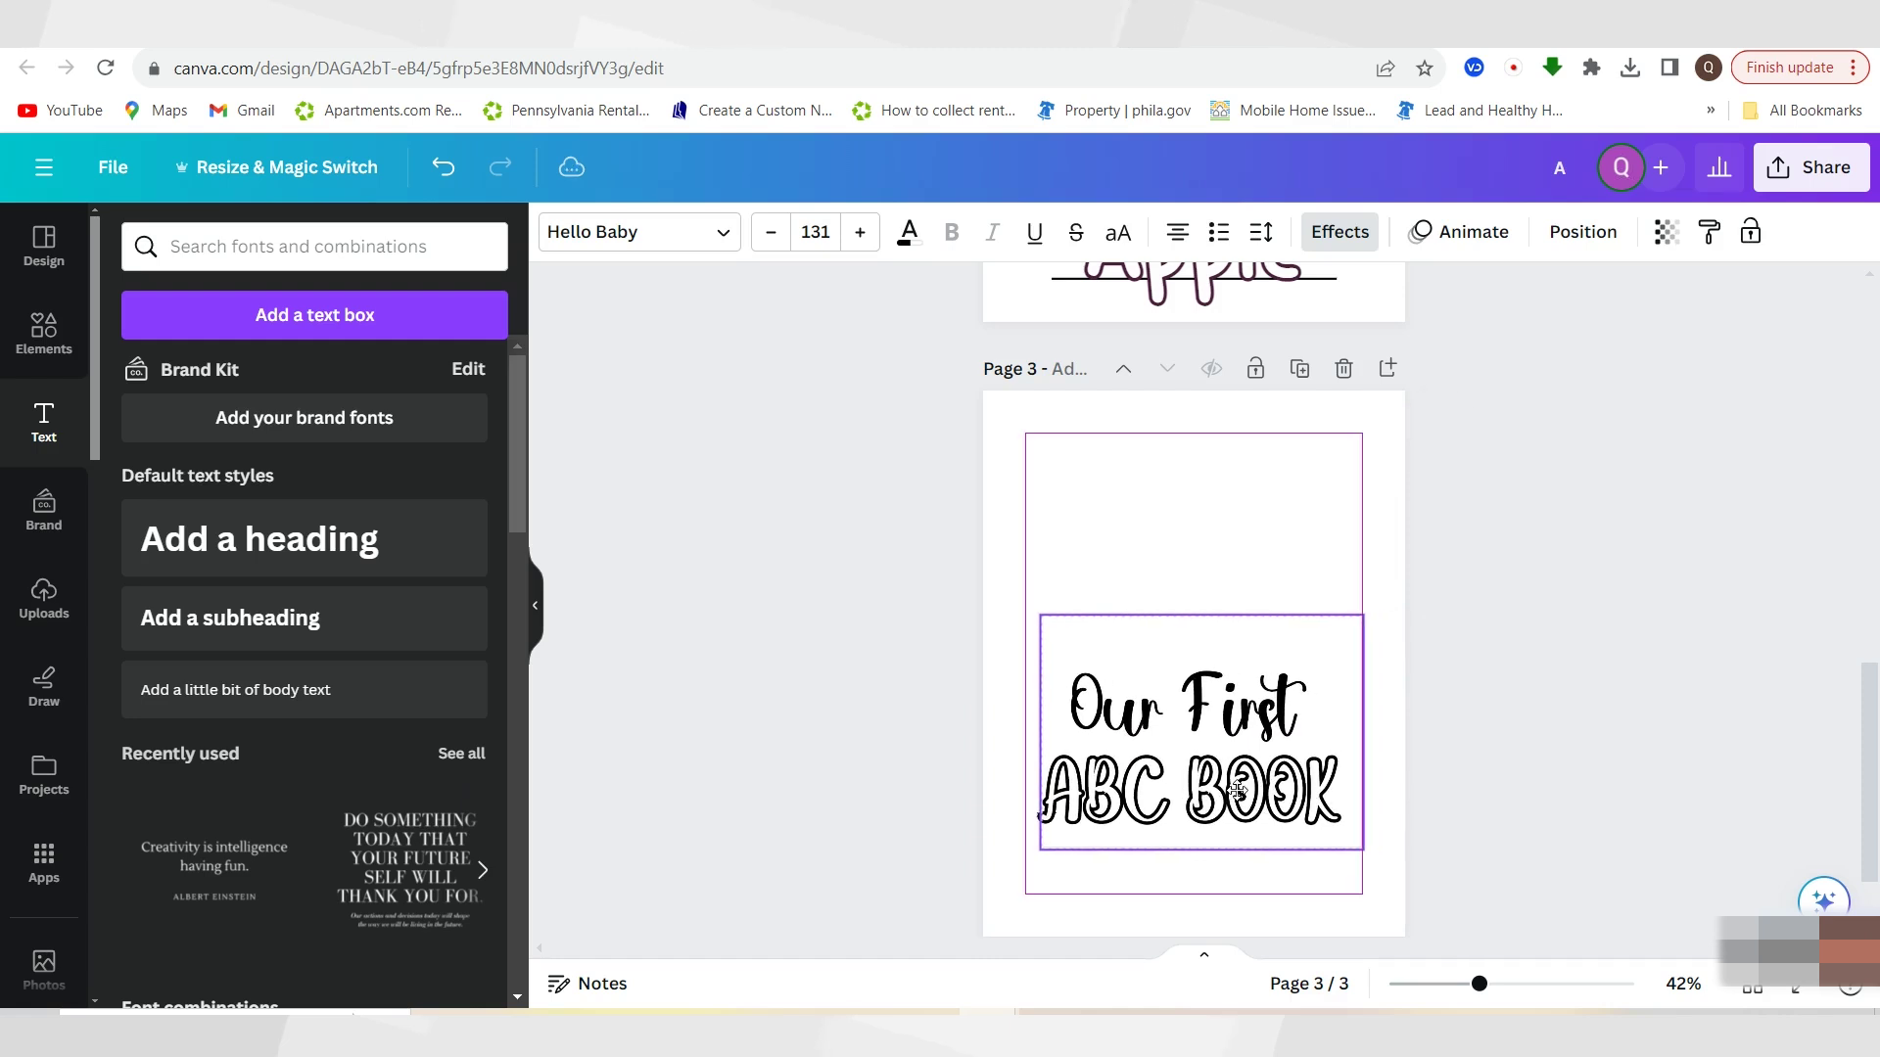
click(1519, 778)
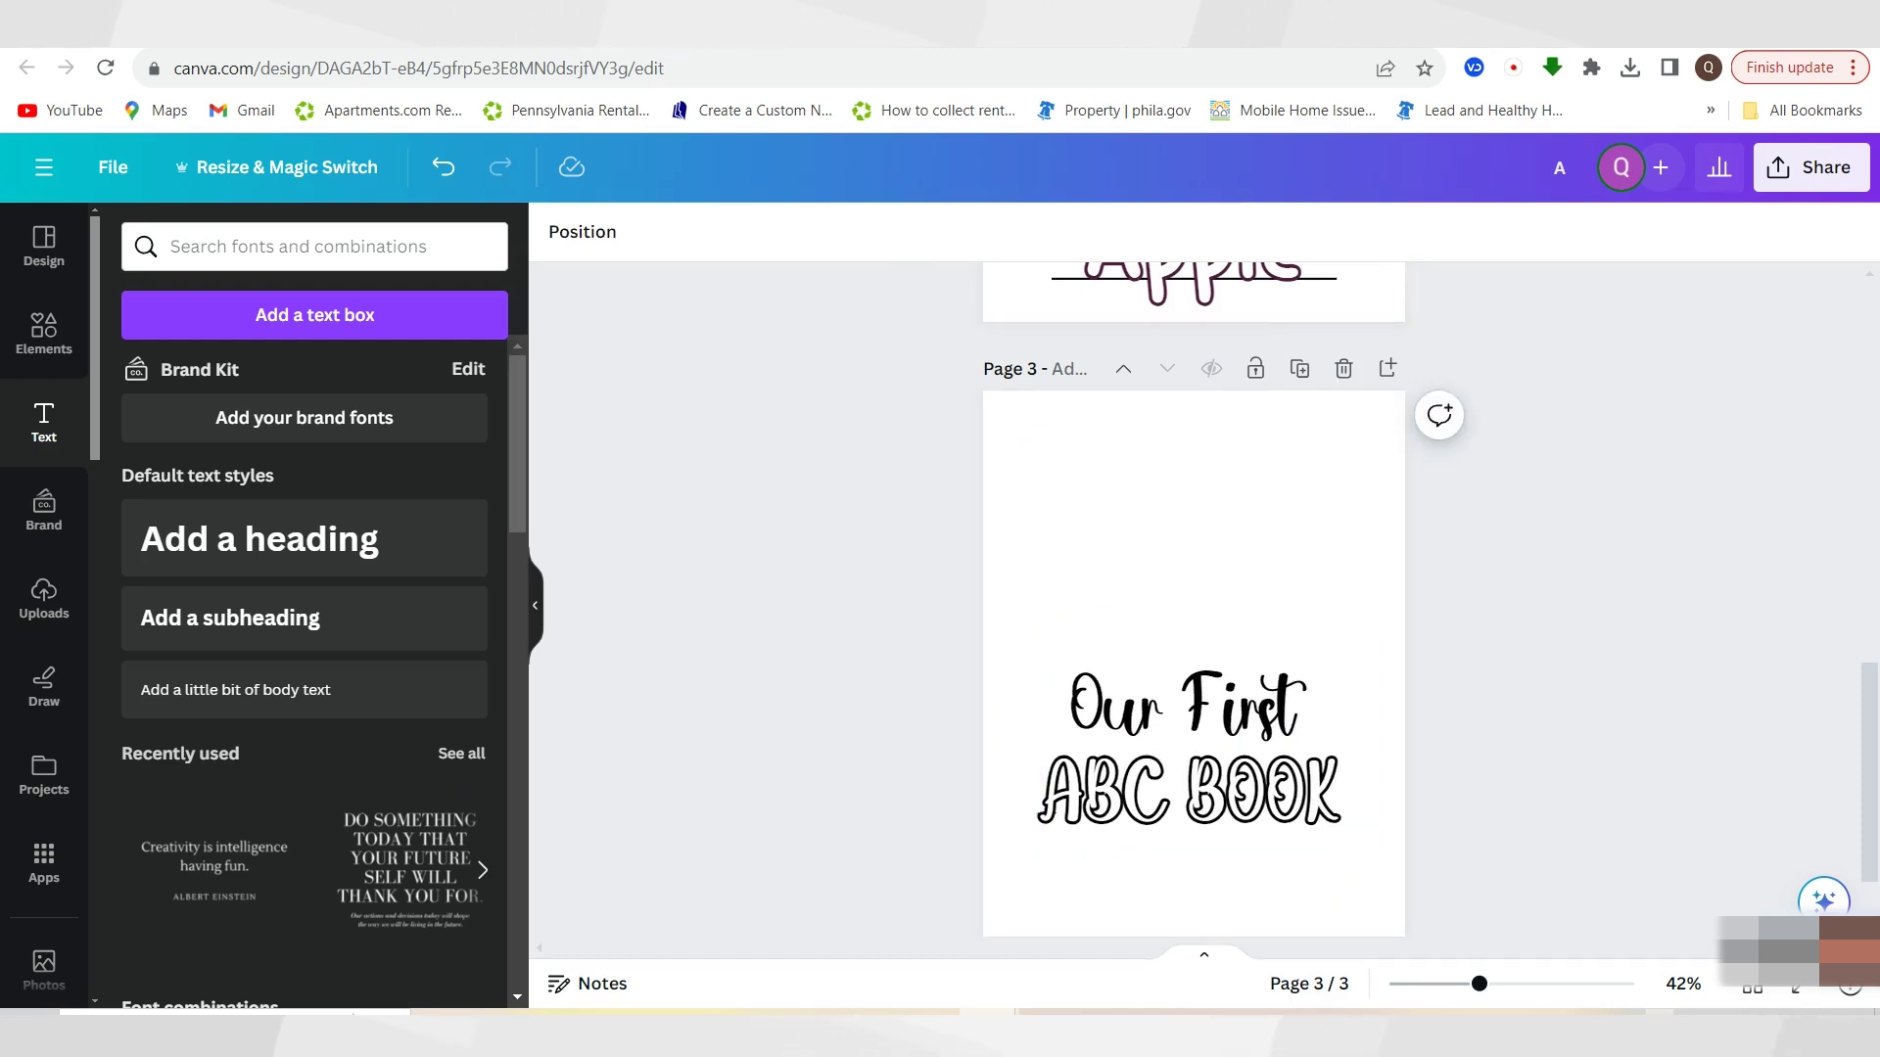
Move the "Our First ABC BOOK" title page to the front of the design as page 1
click(1753, 987)
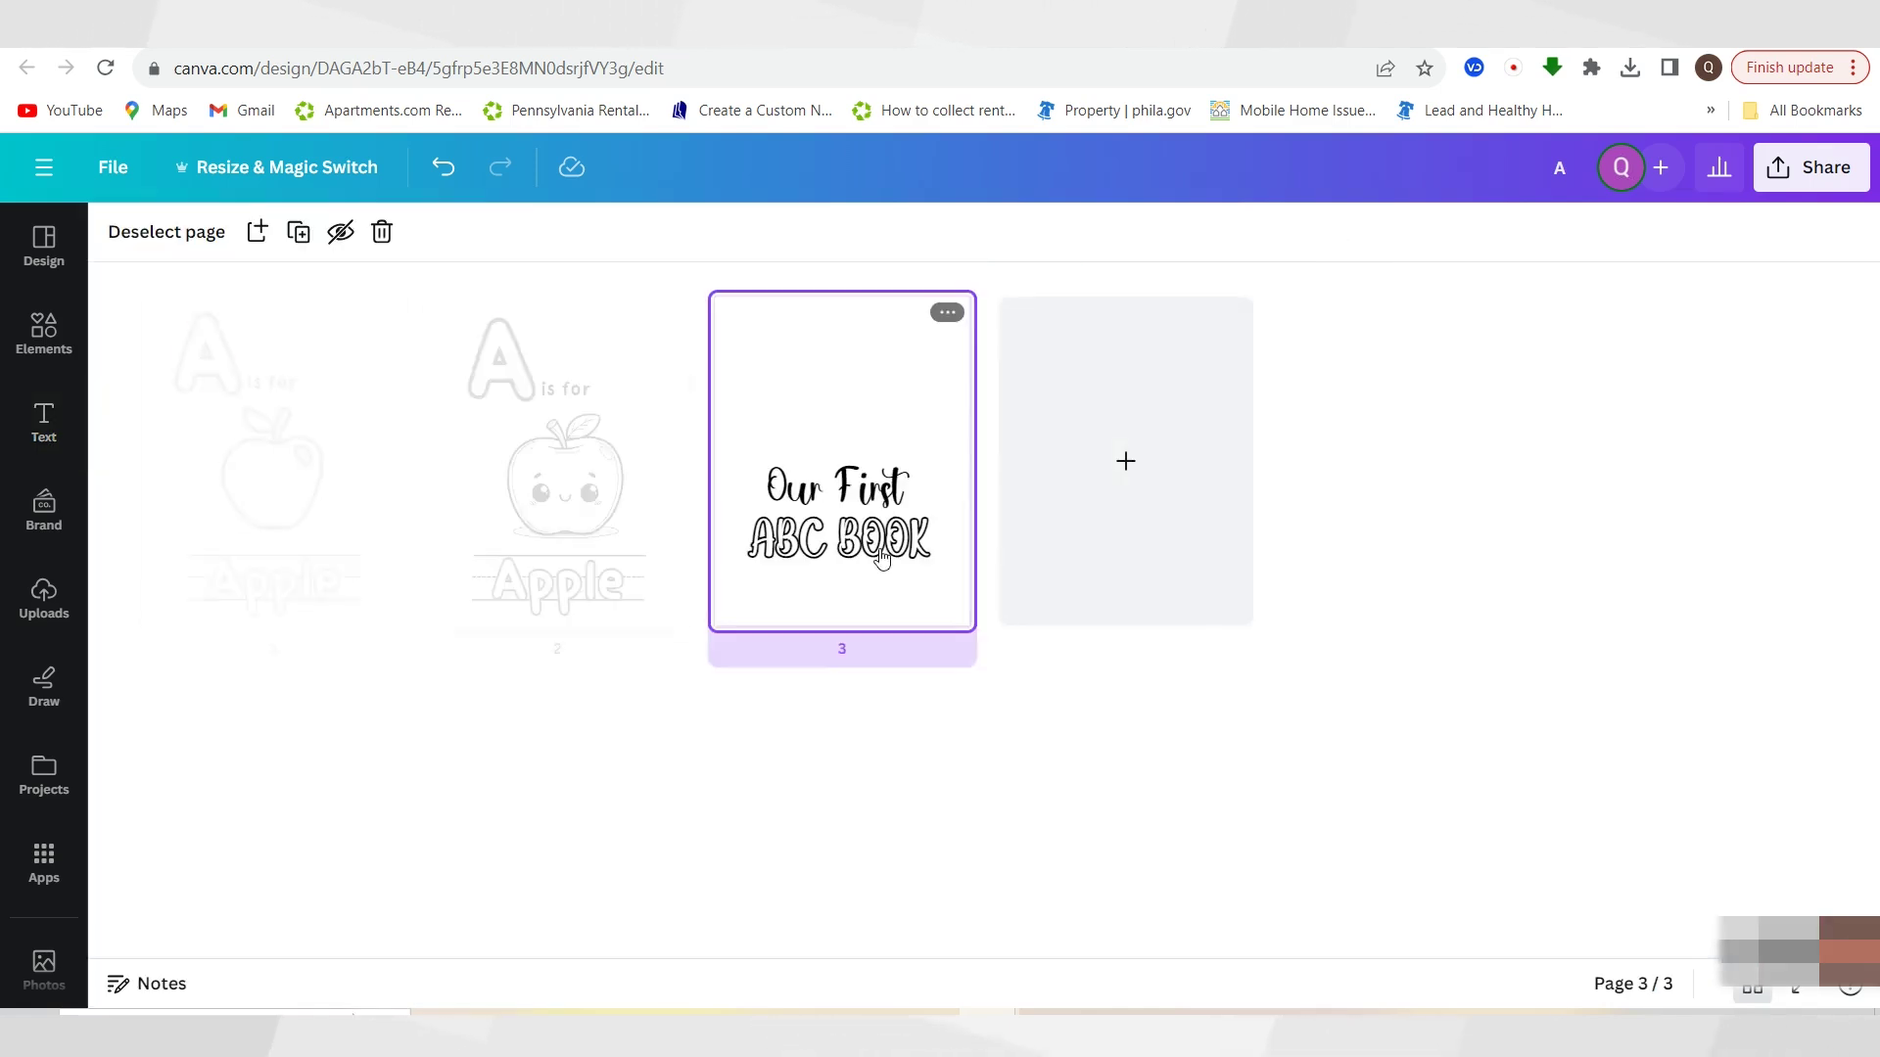
drag(784, 509, 160, 558)
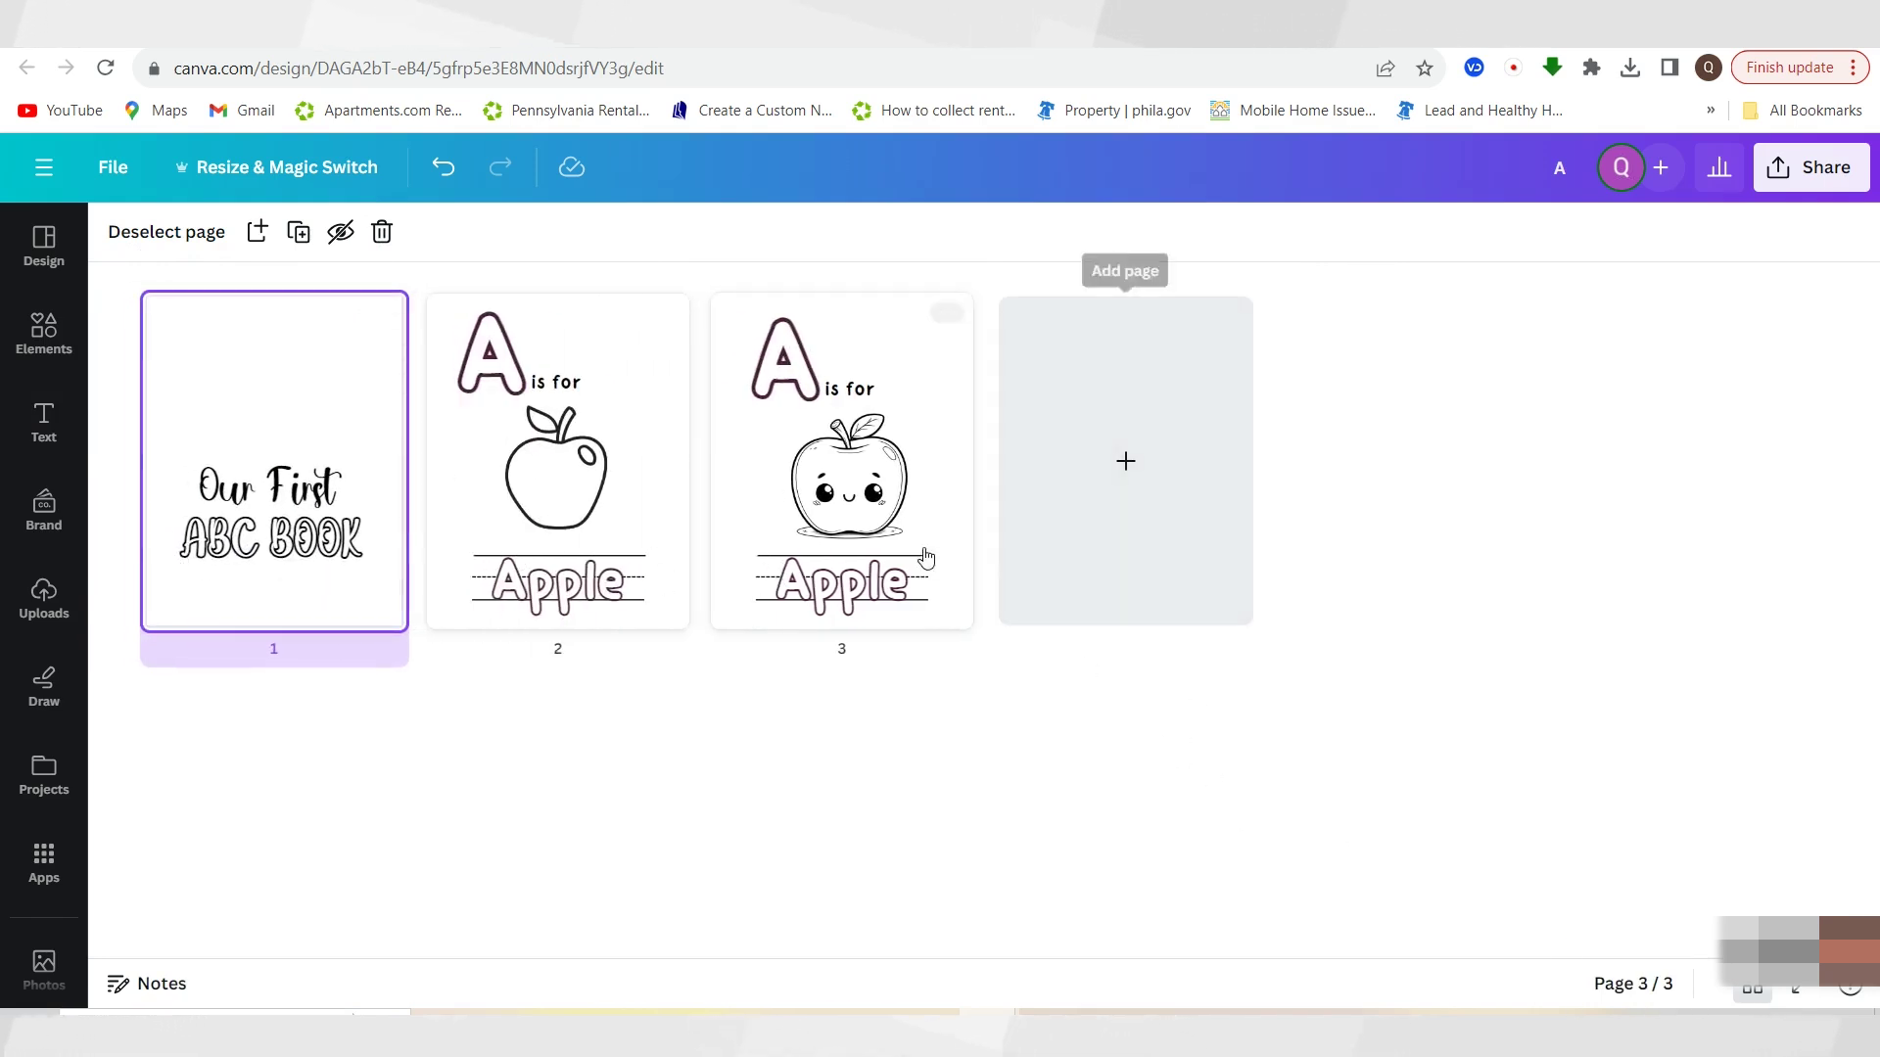
Check the font of the letter A on page 3 and add a blank page after that page
double_click(881, 406)
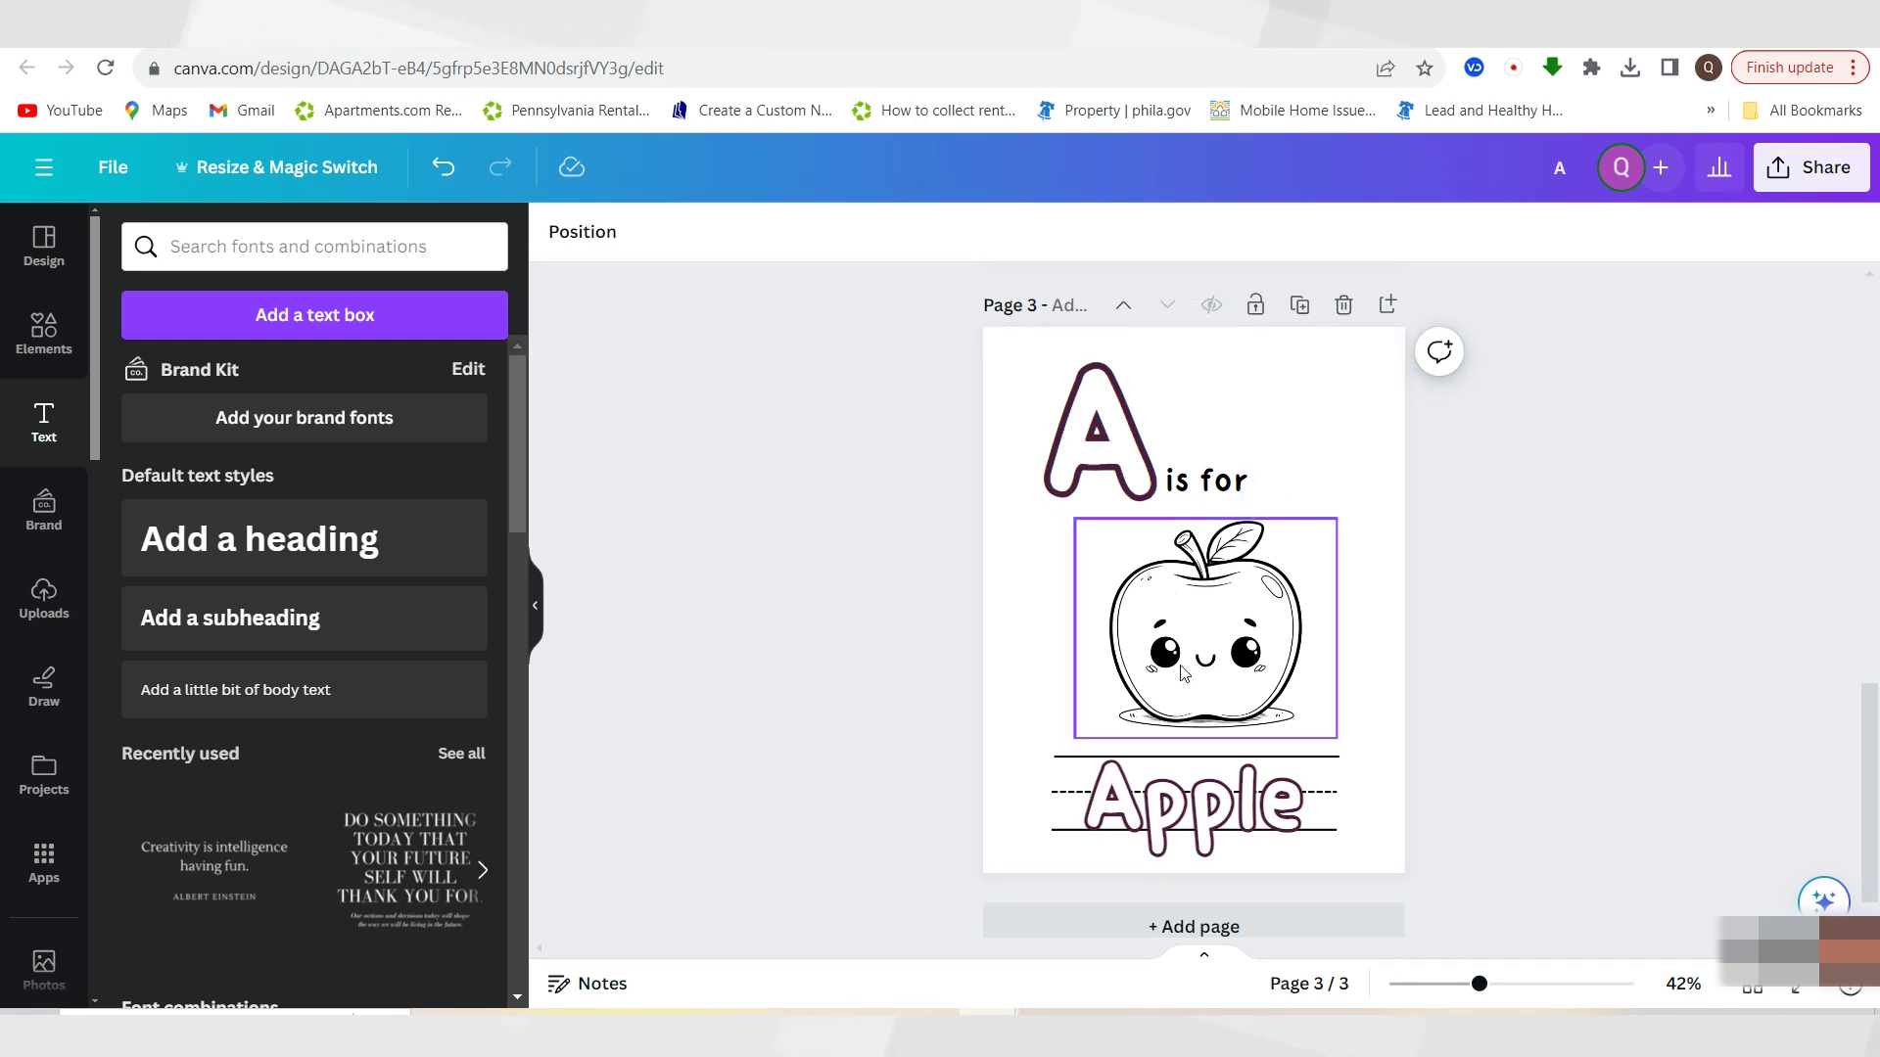
click(1065, 483)
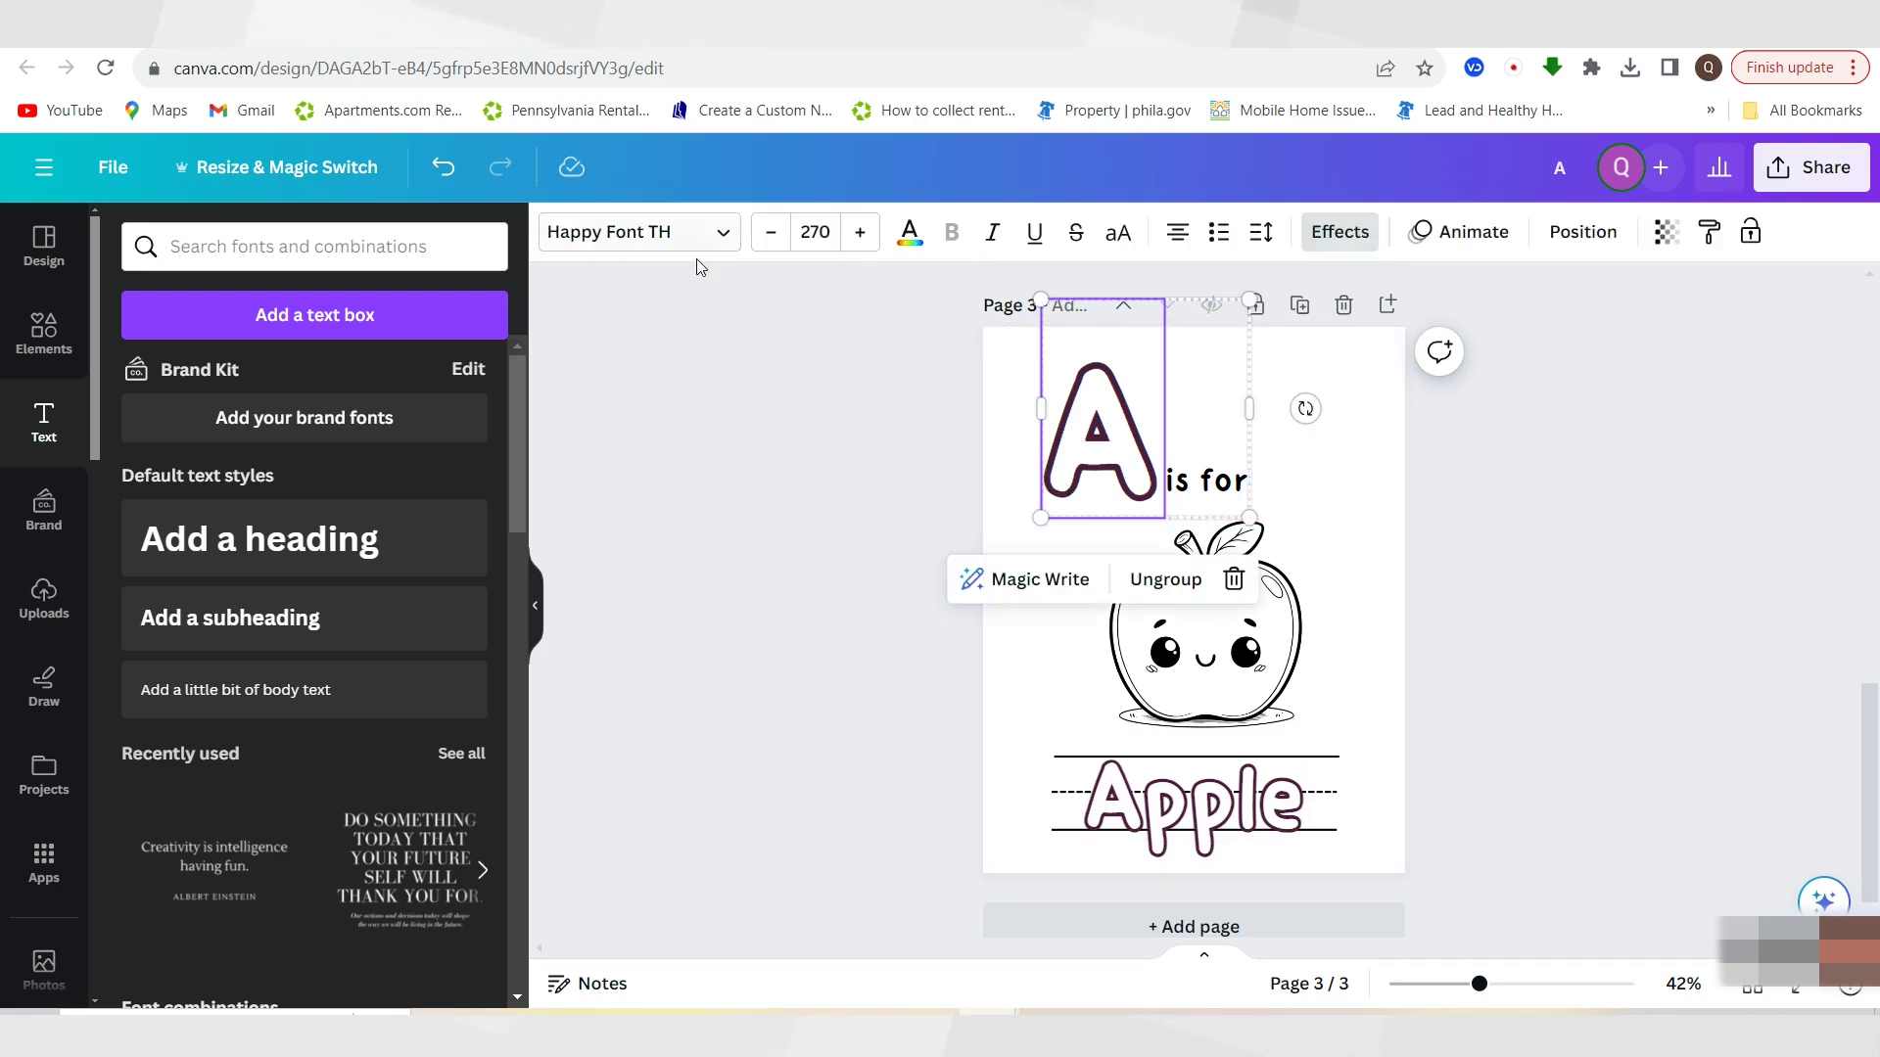
click(1549, 608)
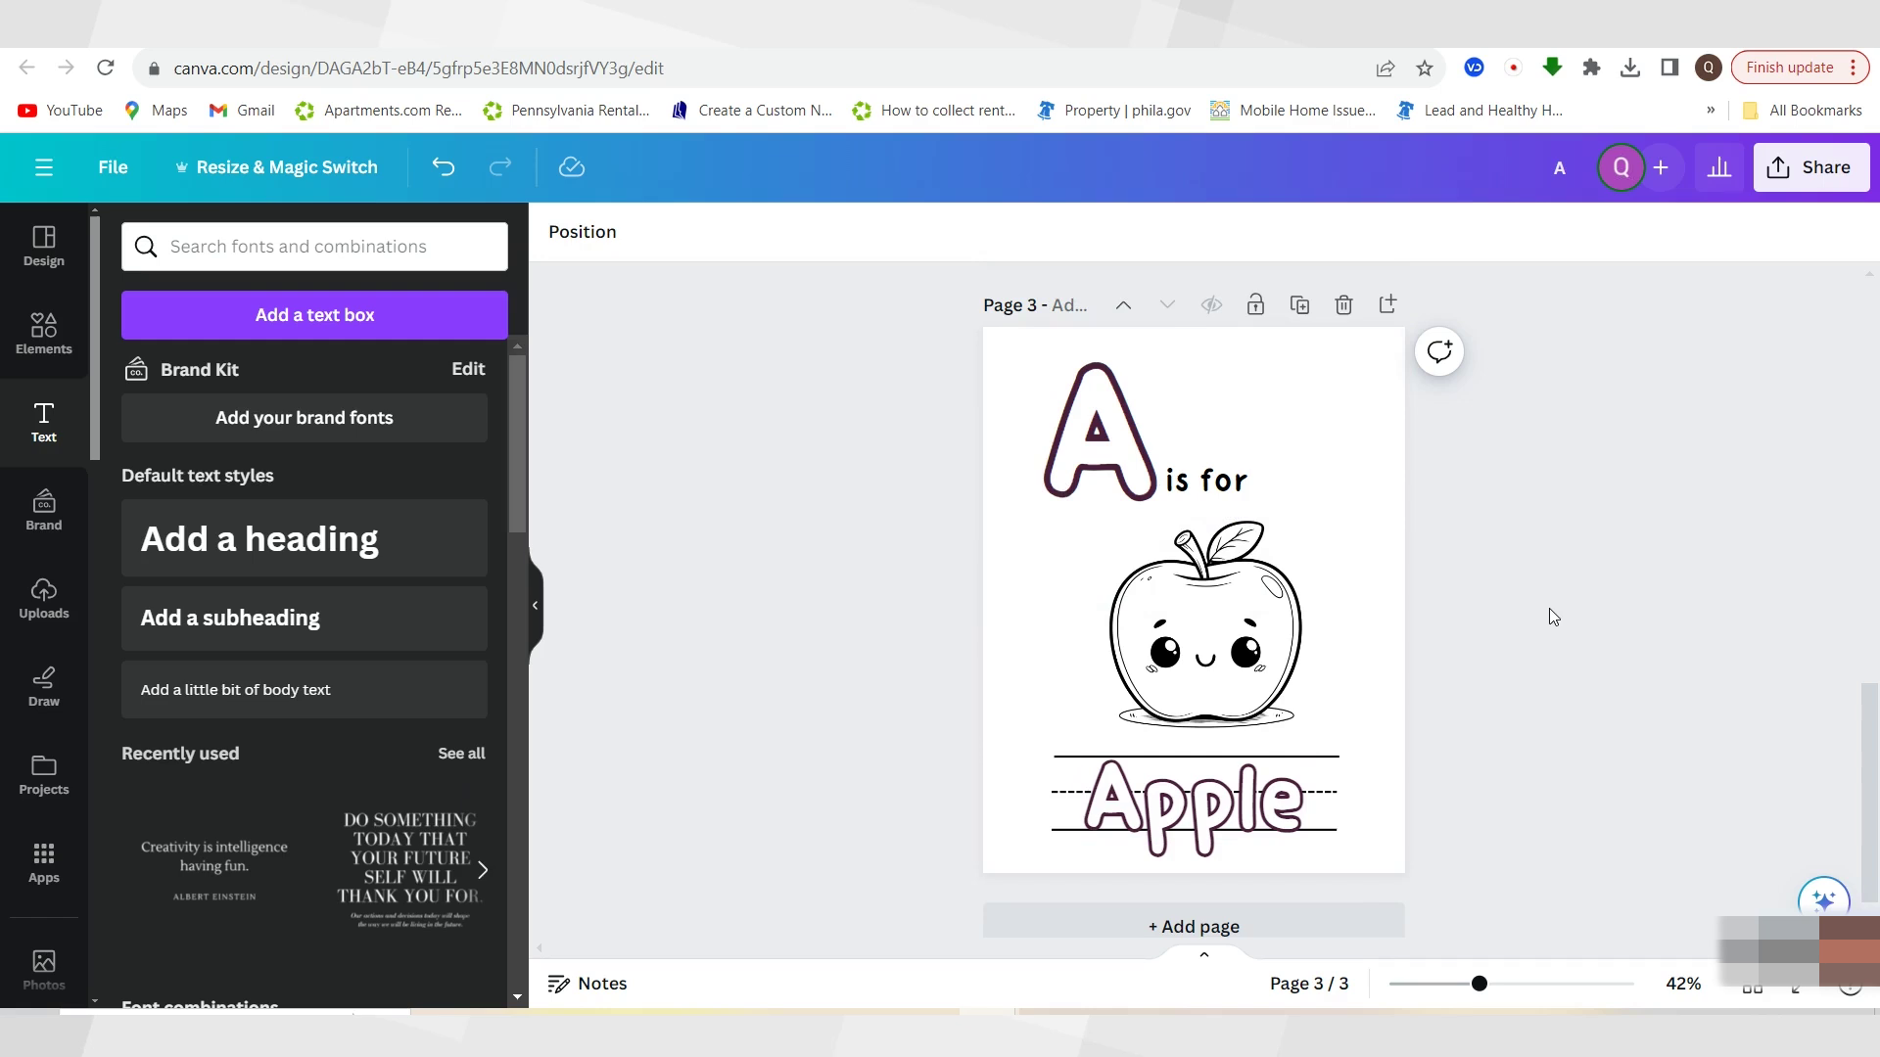
click(1387, 307)
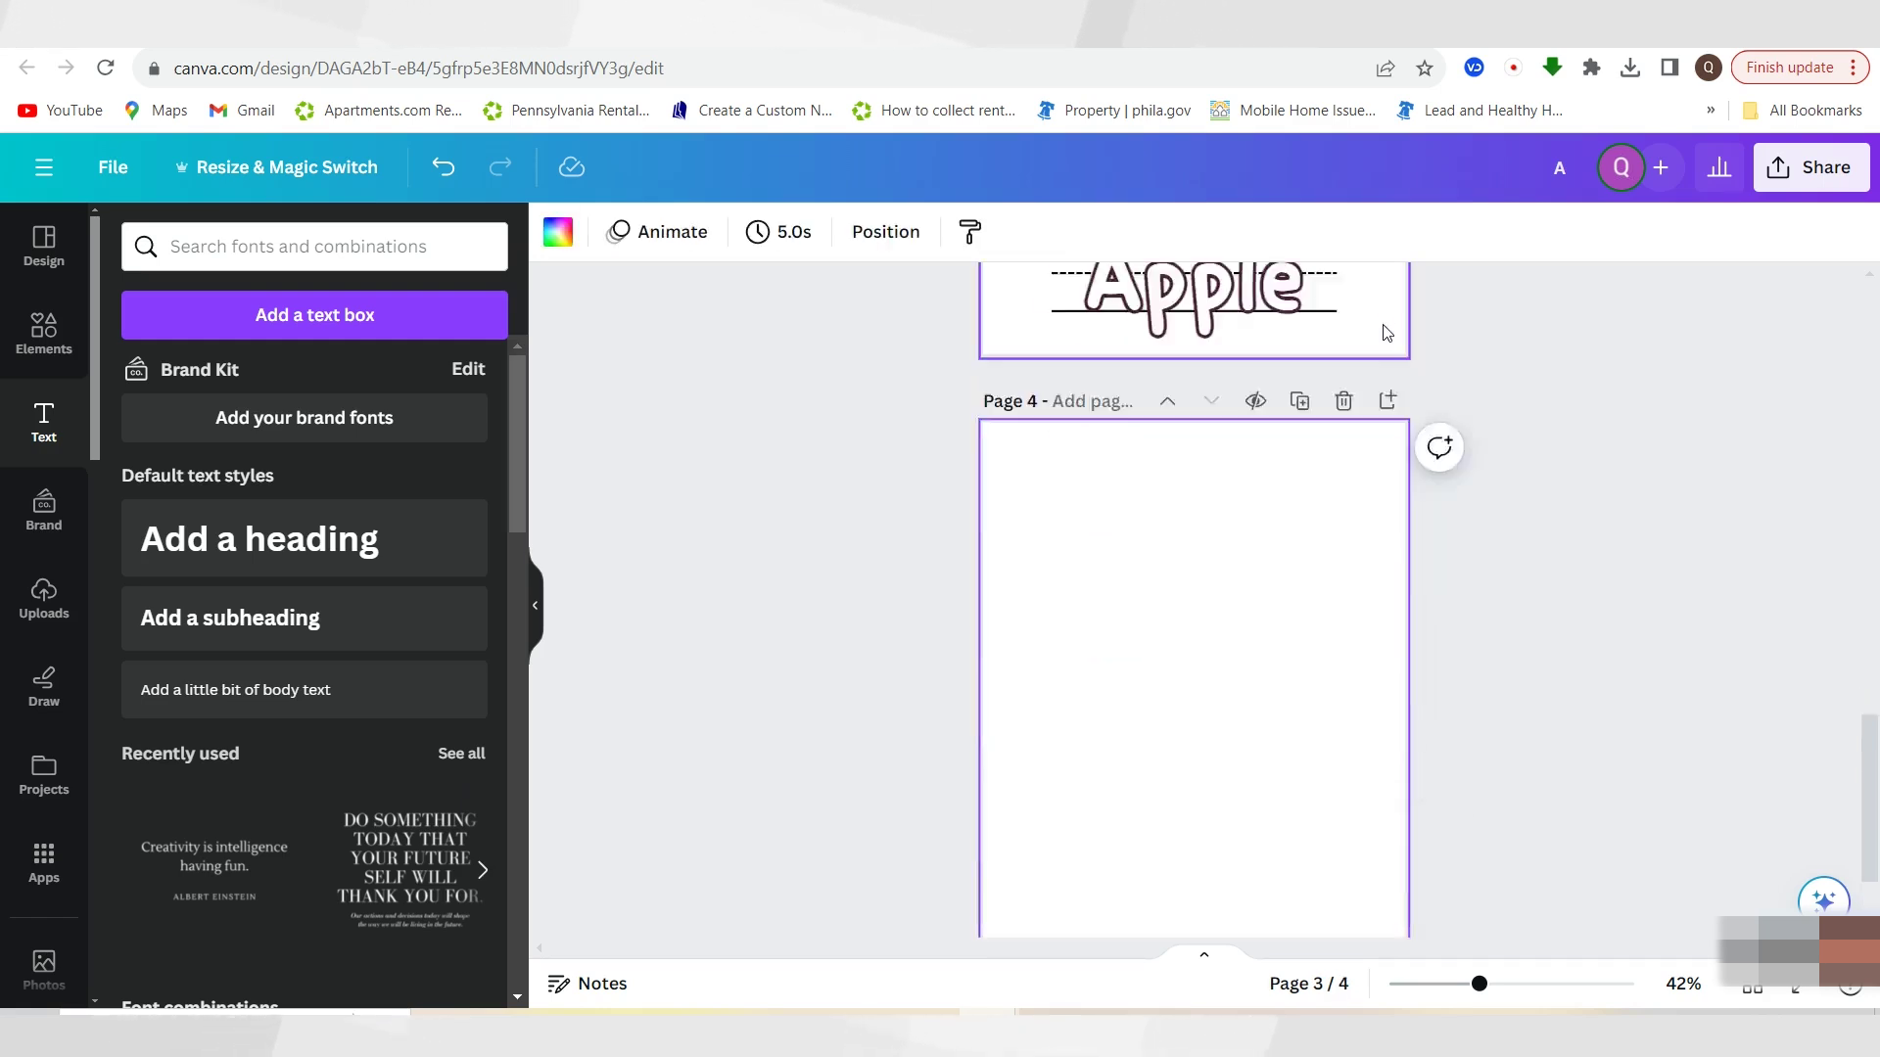
Search the fonts for "children font" and add a Happy Font TH text box to page 4, enlarged to size 44
click(236, 252)
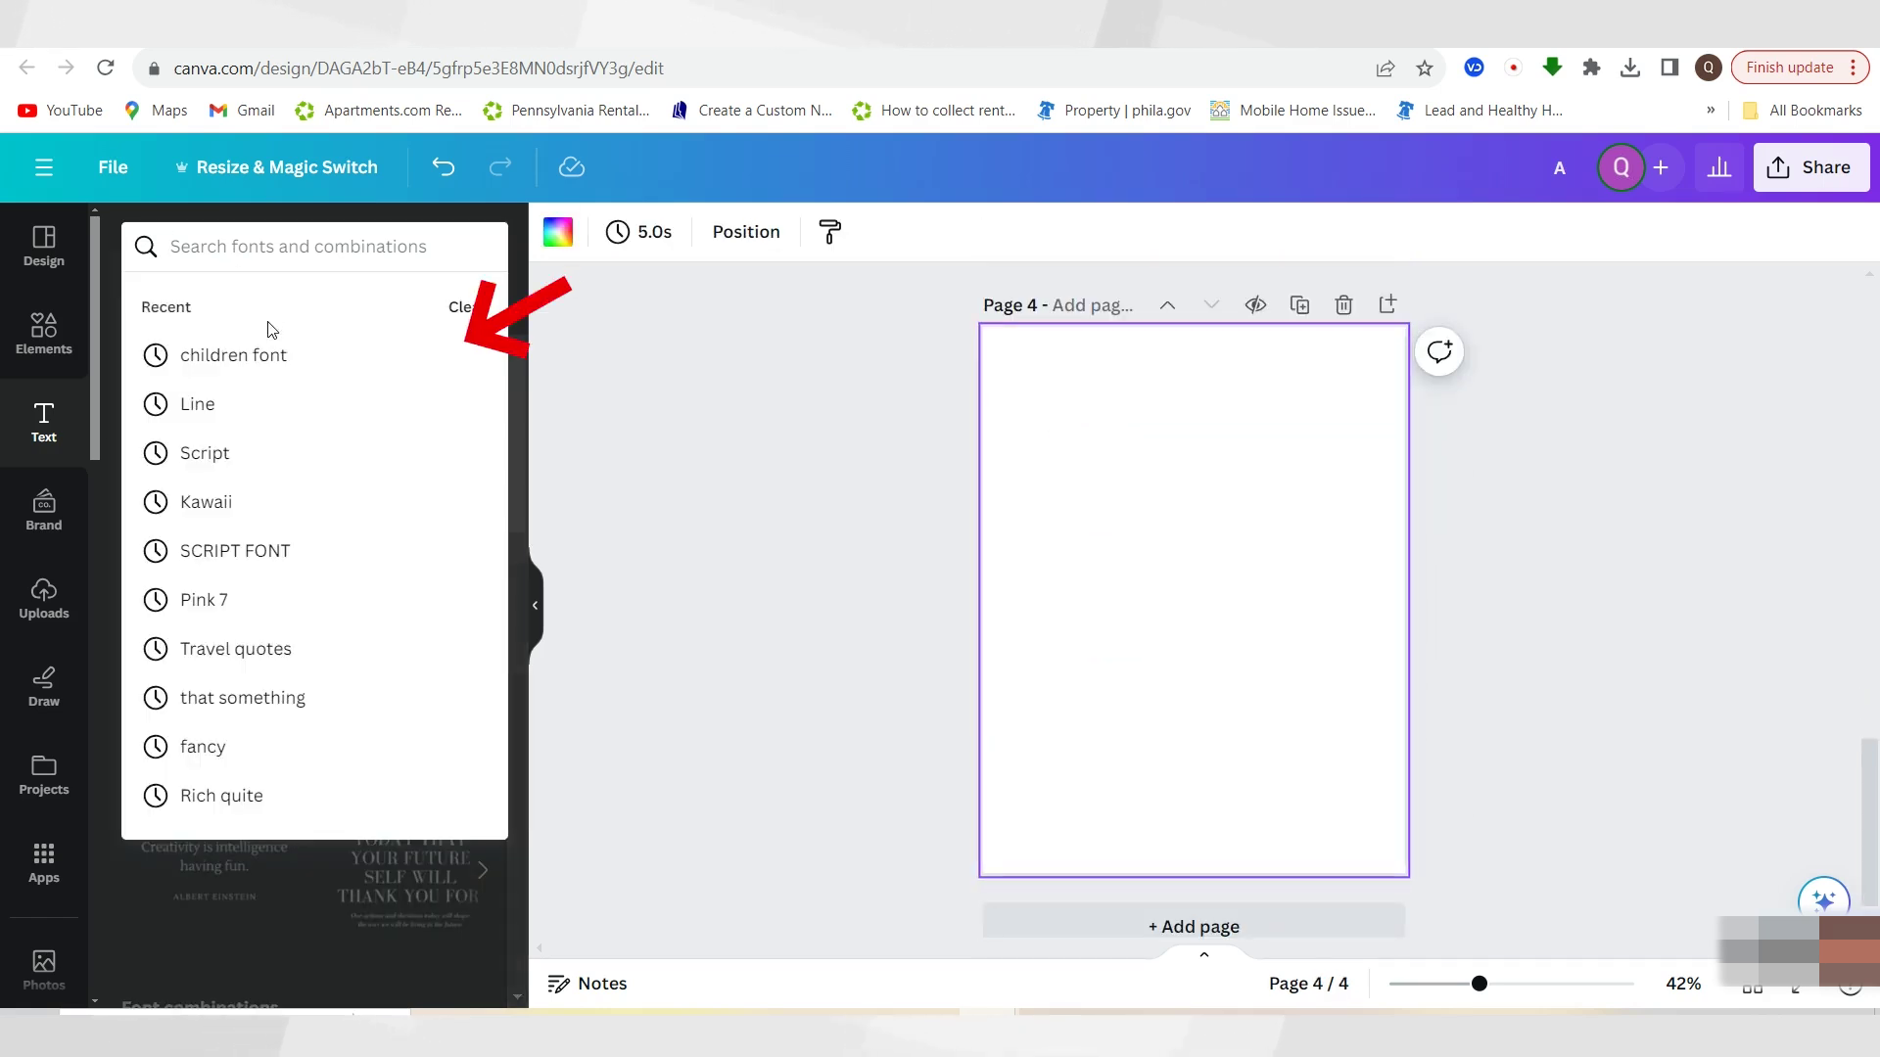
click(271, 354)
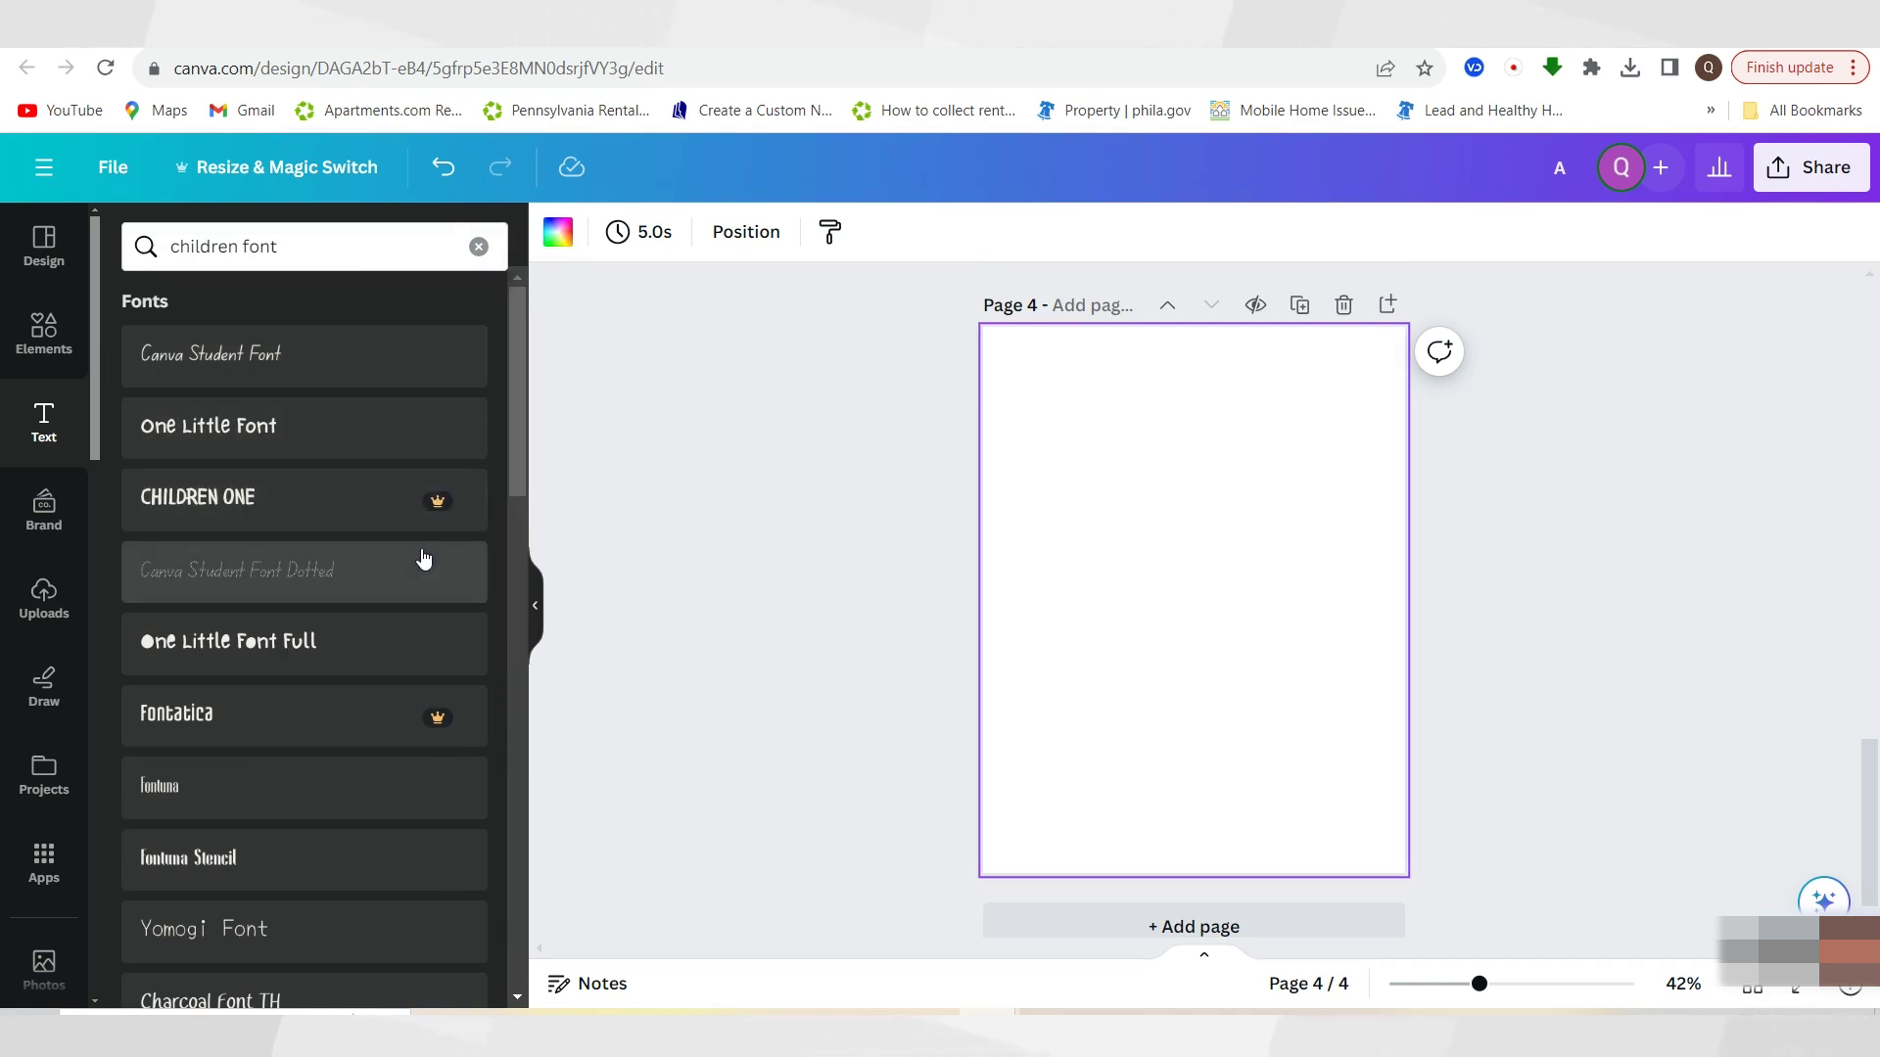
scroll(429, 561, down, 4)
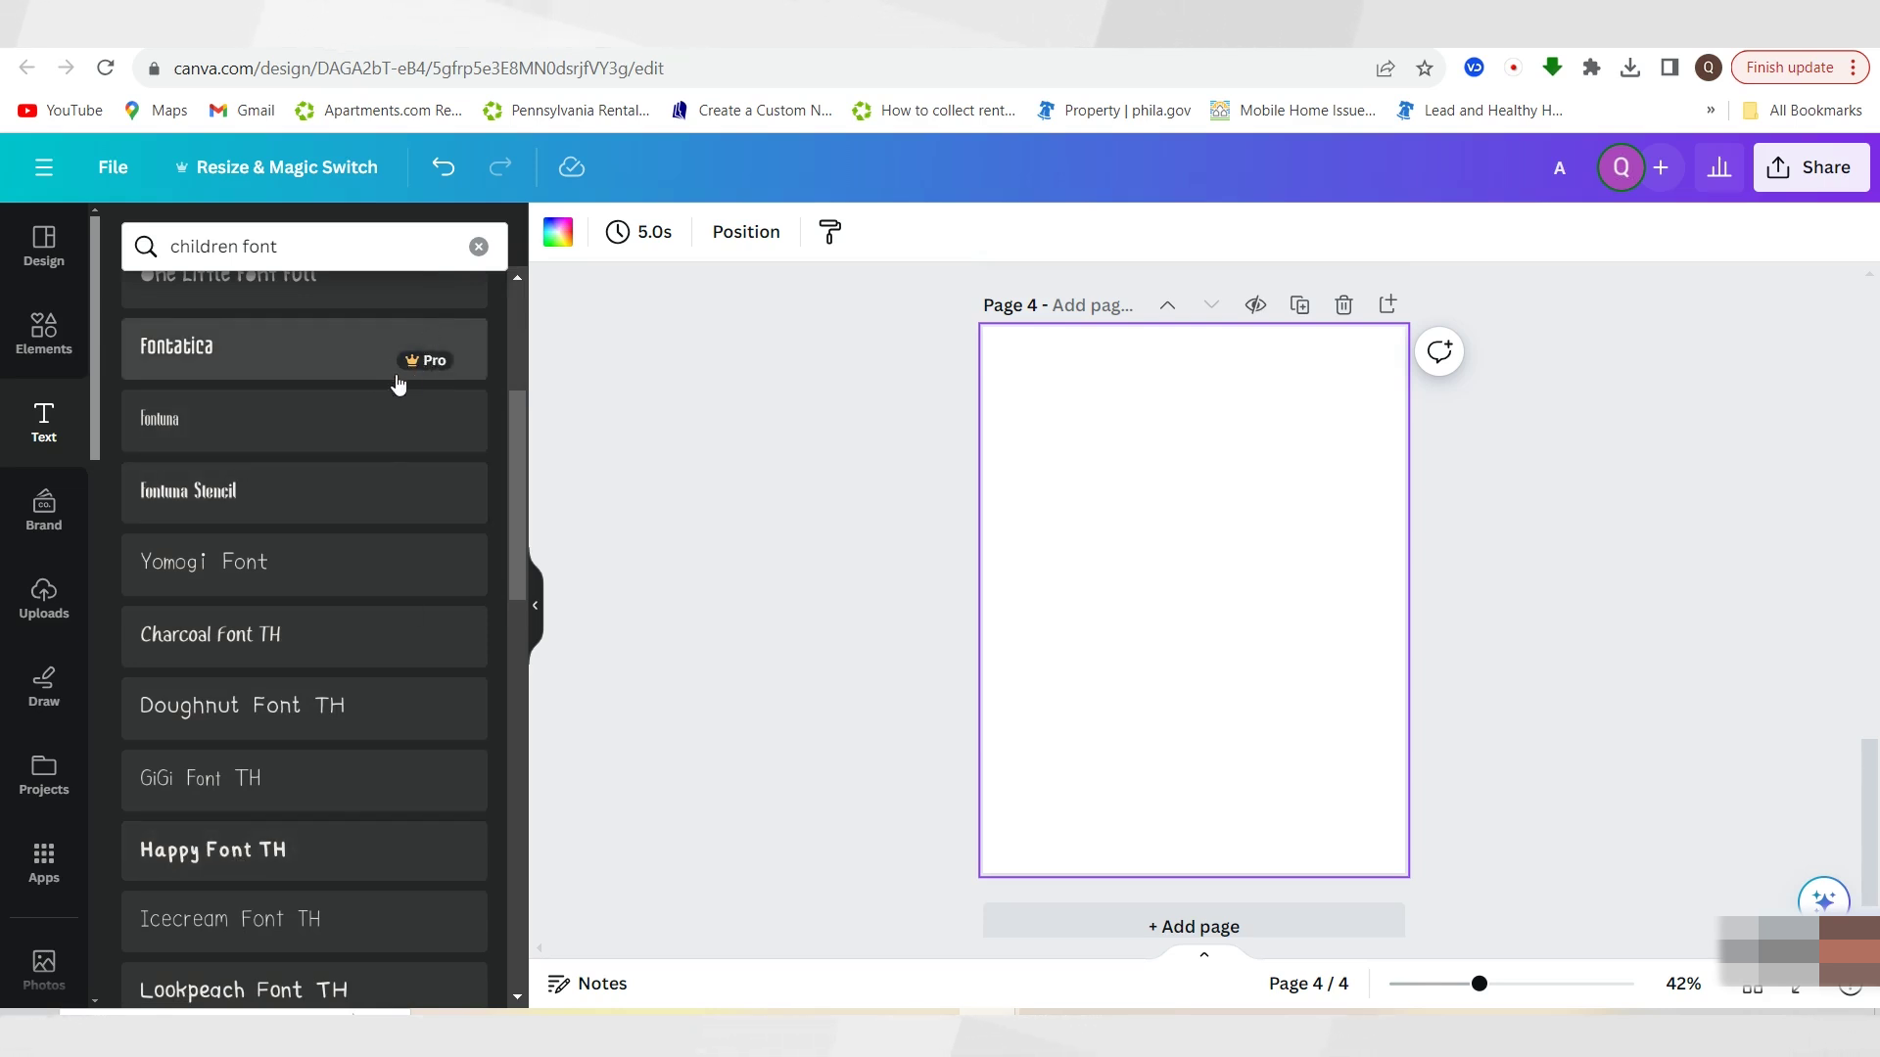
click(200, 857)
drag(1158, 586, 1040, 512)
Replace the placeholder text with "B", enlarge it to size 291, and place it in the page's upper-left area
click(1175, 597)
key(BackSpace)
key(BackSpace)
key(BackSpace)
key(BackSpace)
key(BackSpace)
key(BackSpace)
key(BackSpace)
key(BackSpace)
key(BackSpace)
key(BackSpace)
key(BackSpace)
key(BackSpace)
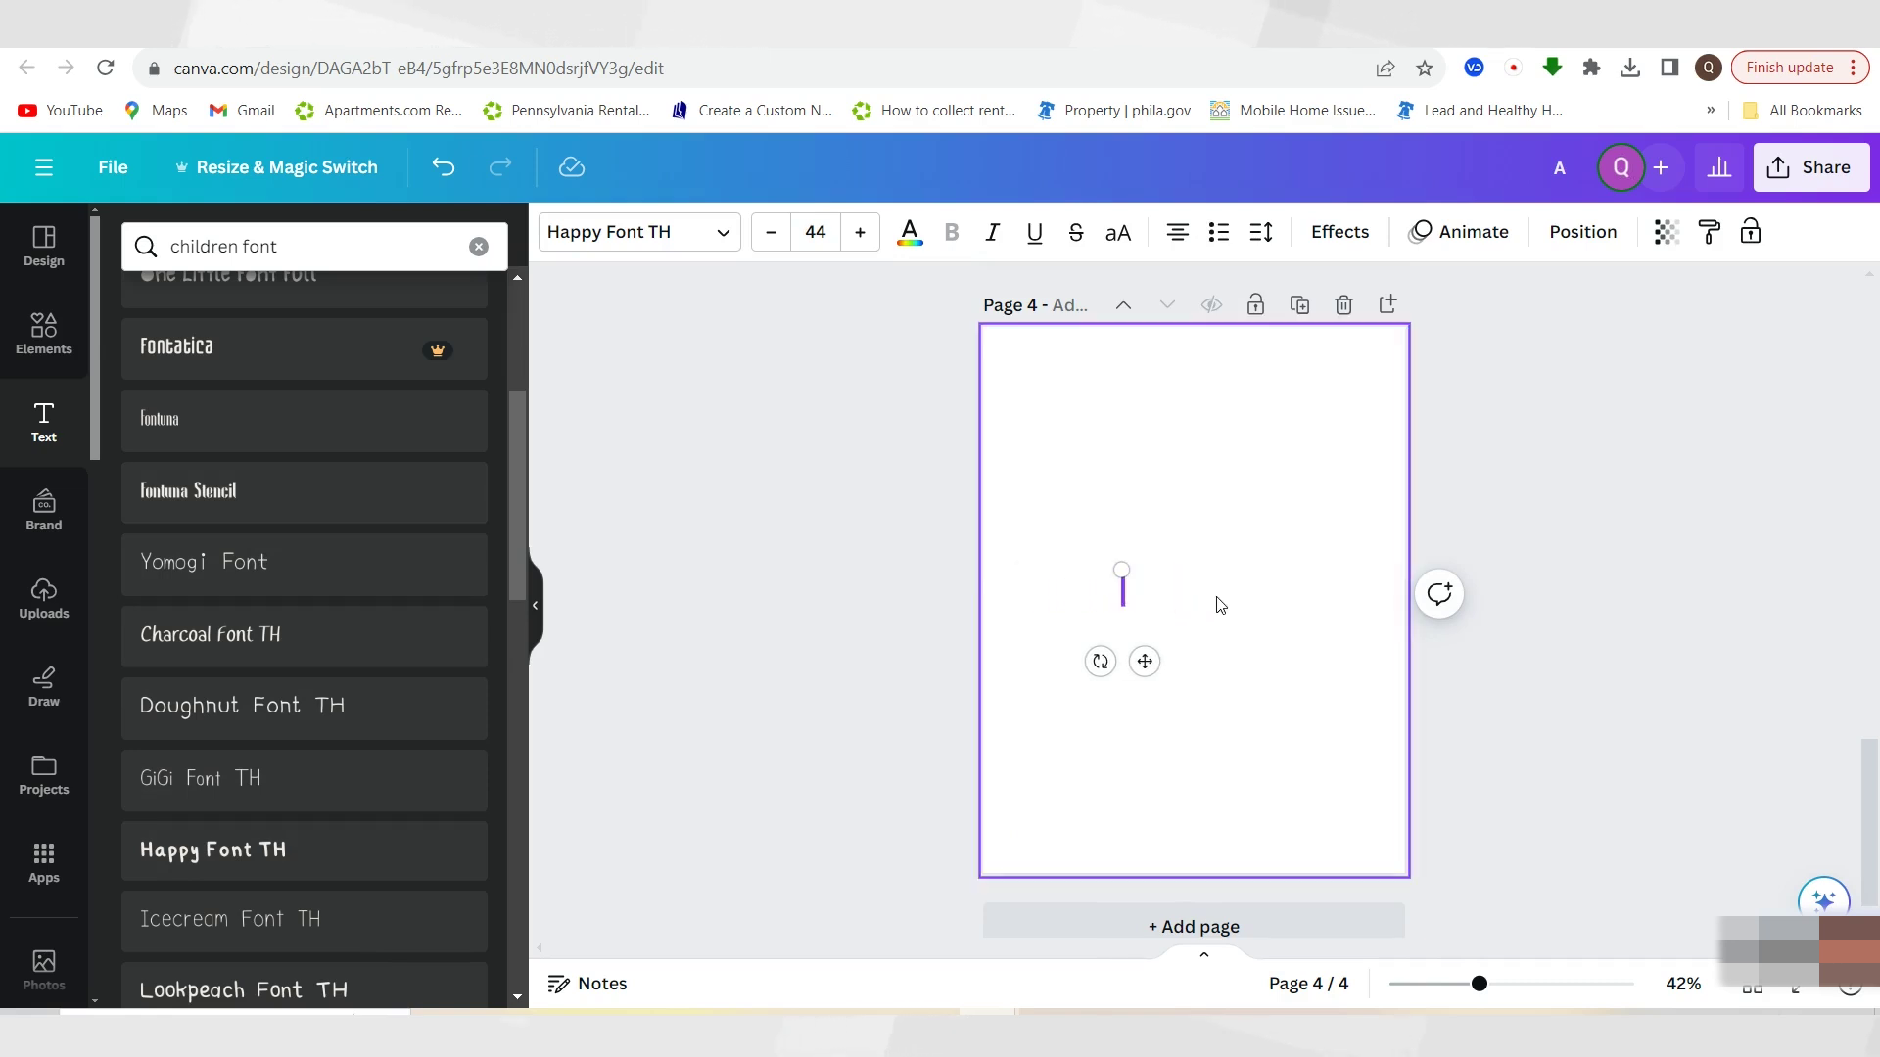
drag(1113, 569, 1011, 370)
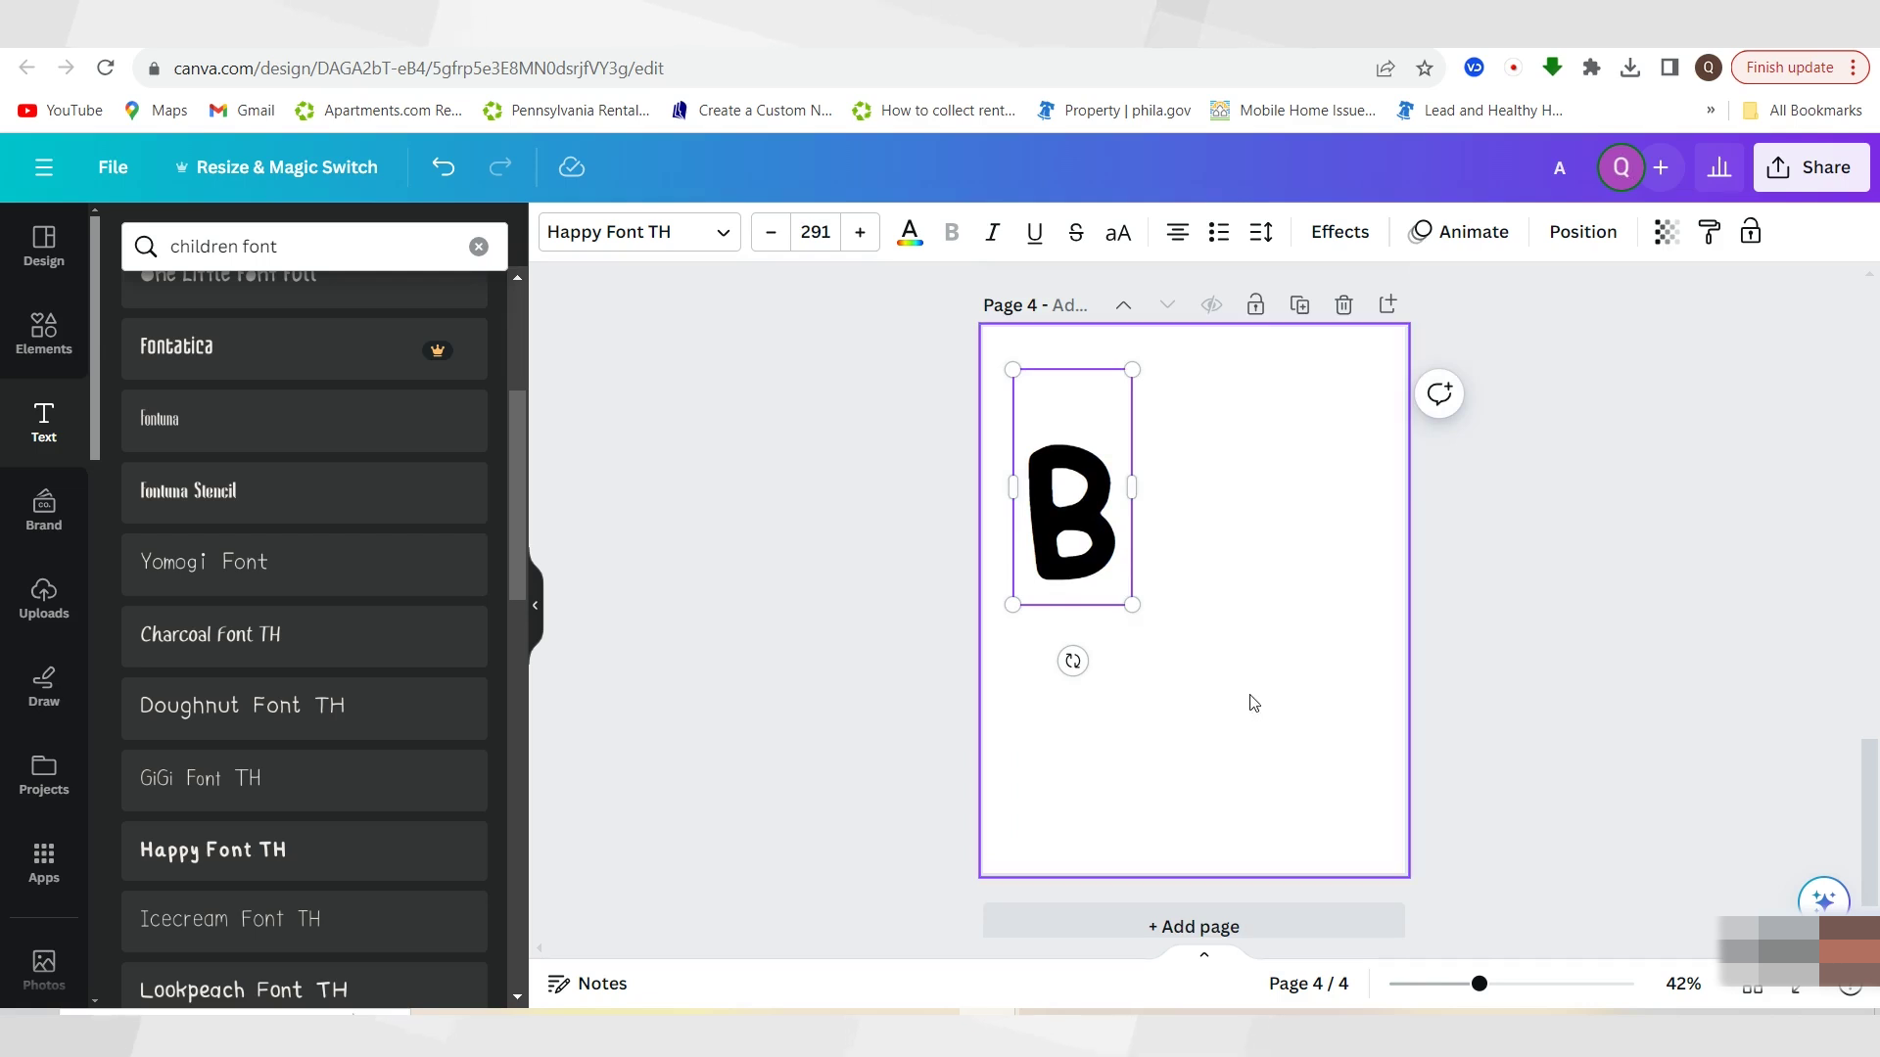
drag(1096, 536, 1113, 470)
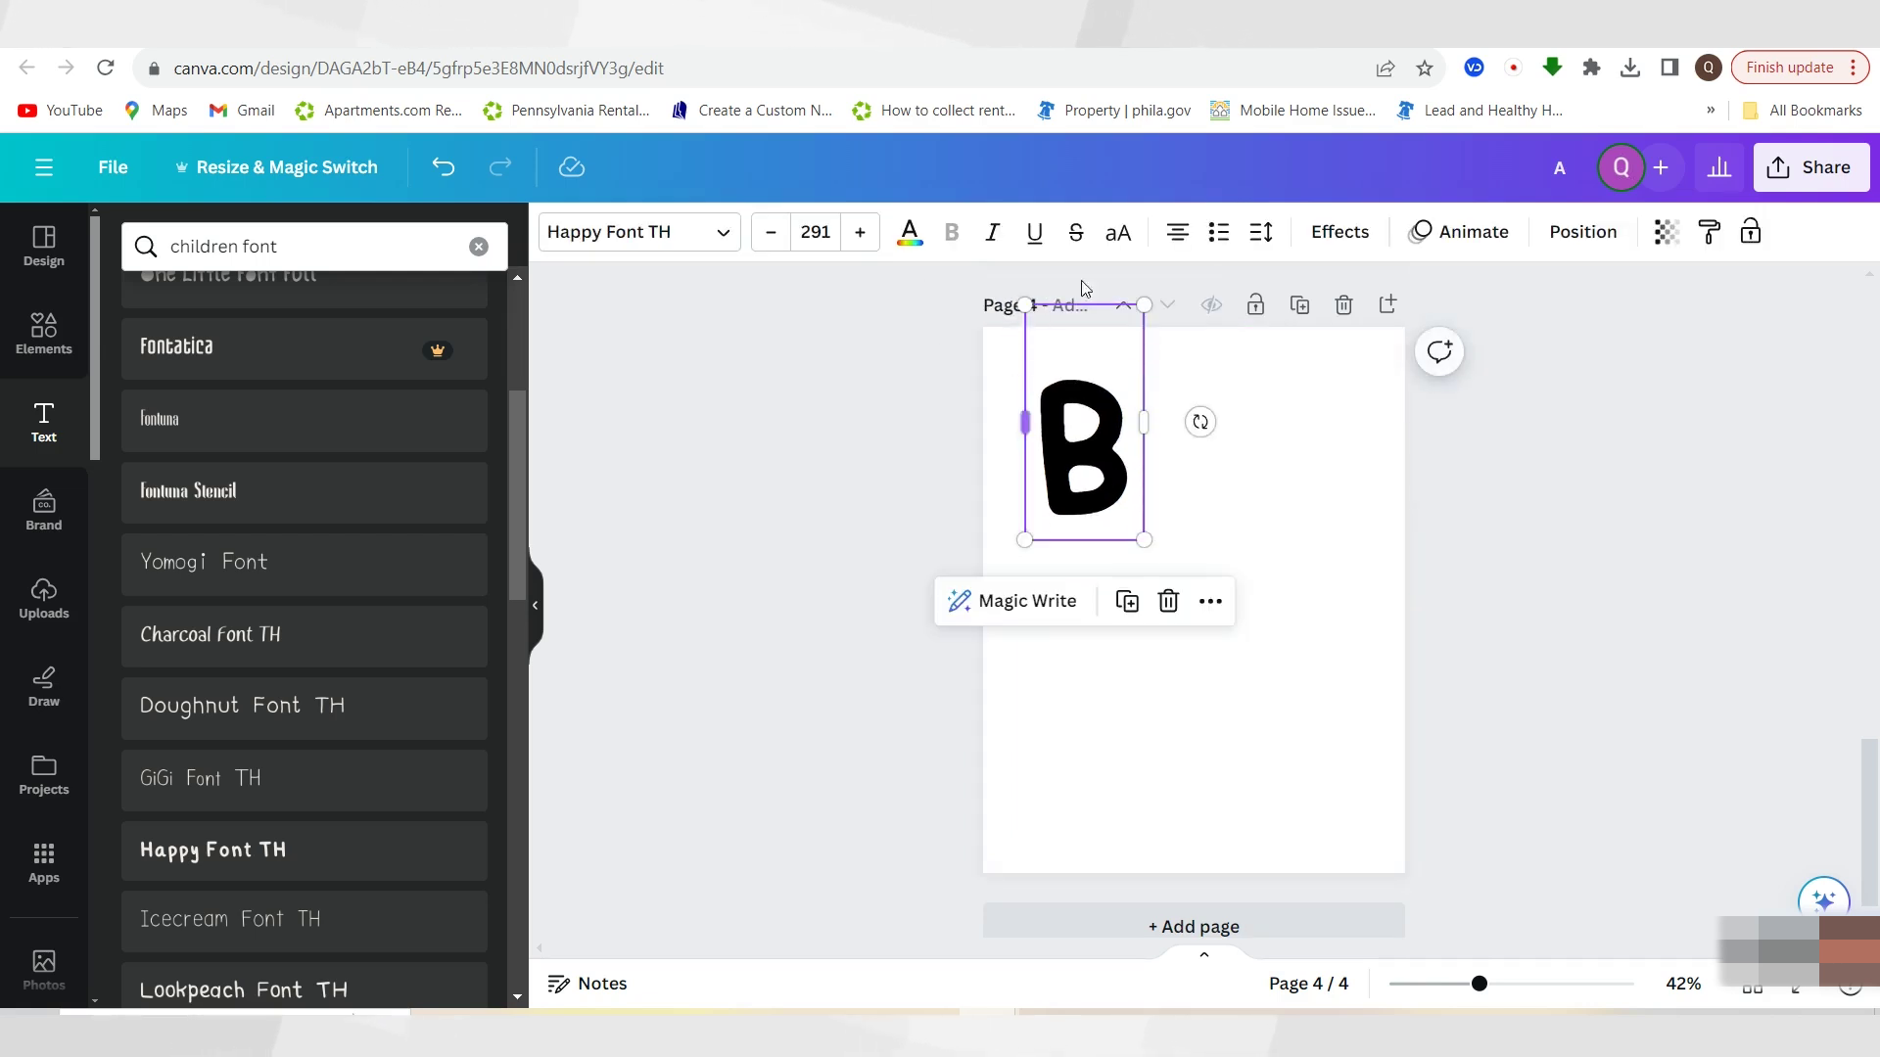
Give the letter B an Outline effect in black and set its text color to white
click(1333, 235)
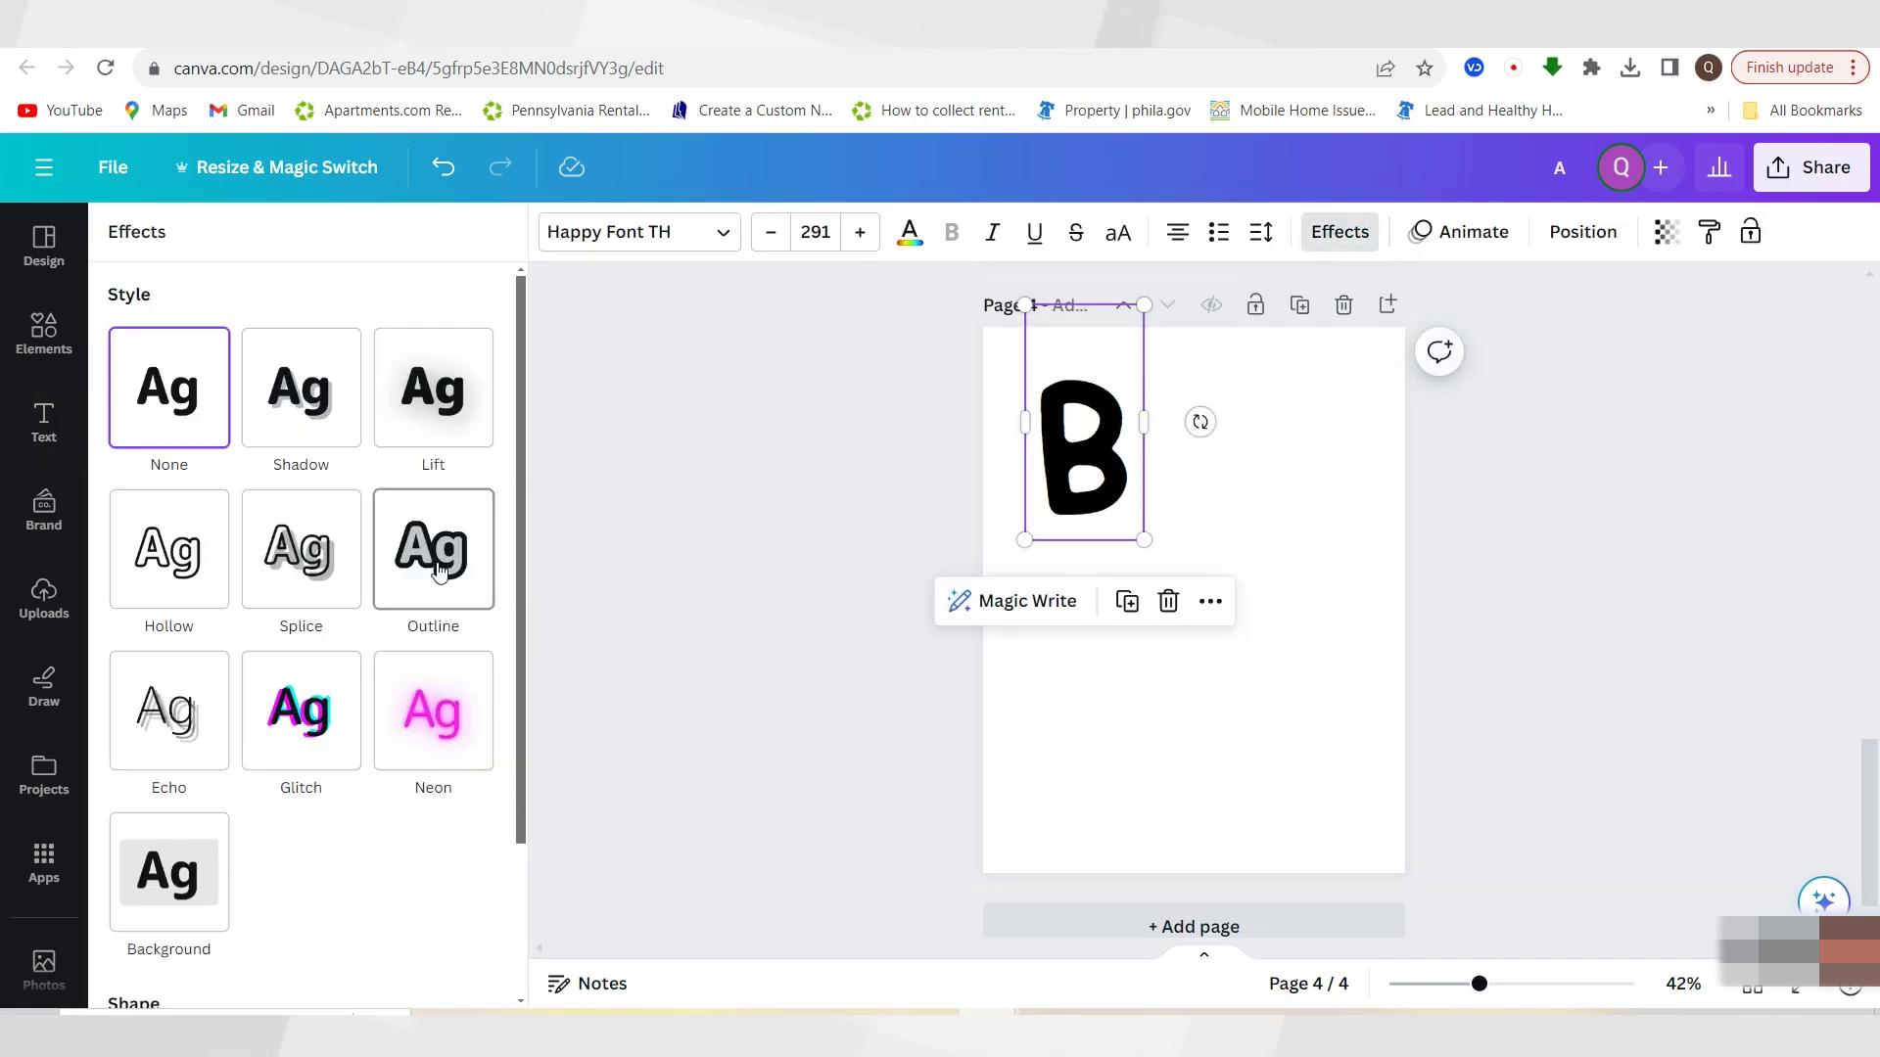
click(433, 550)
click(474, 748)
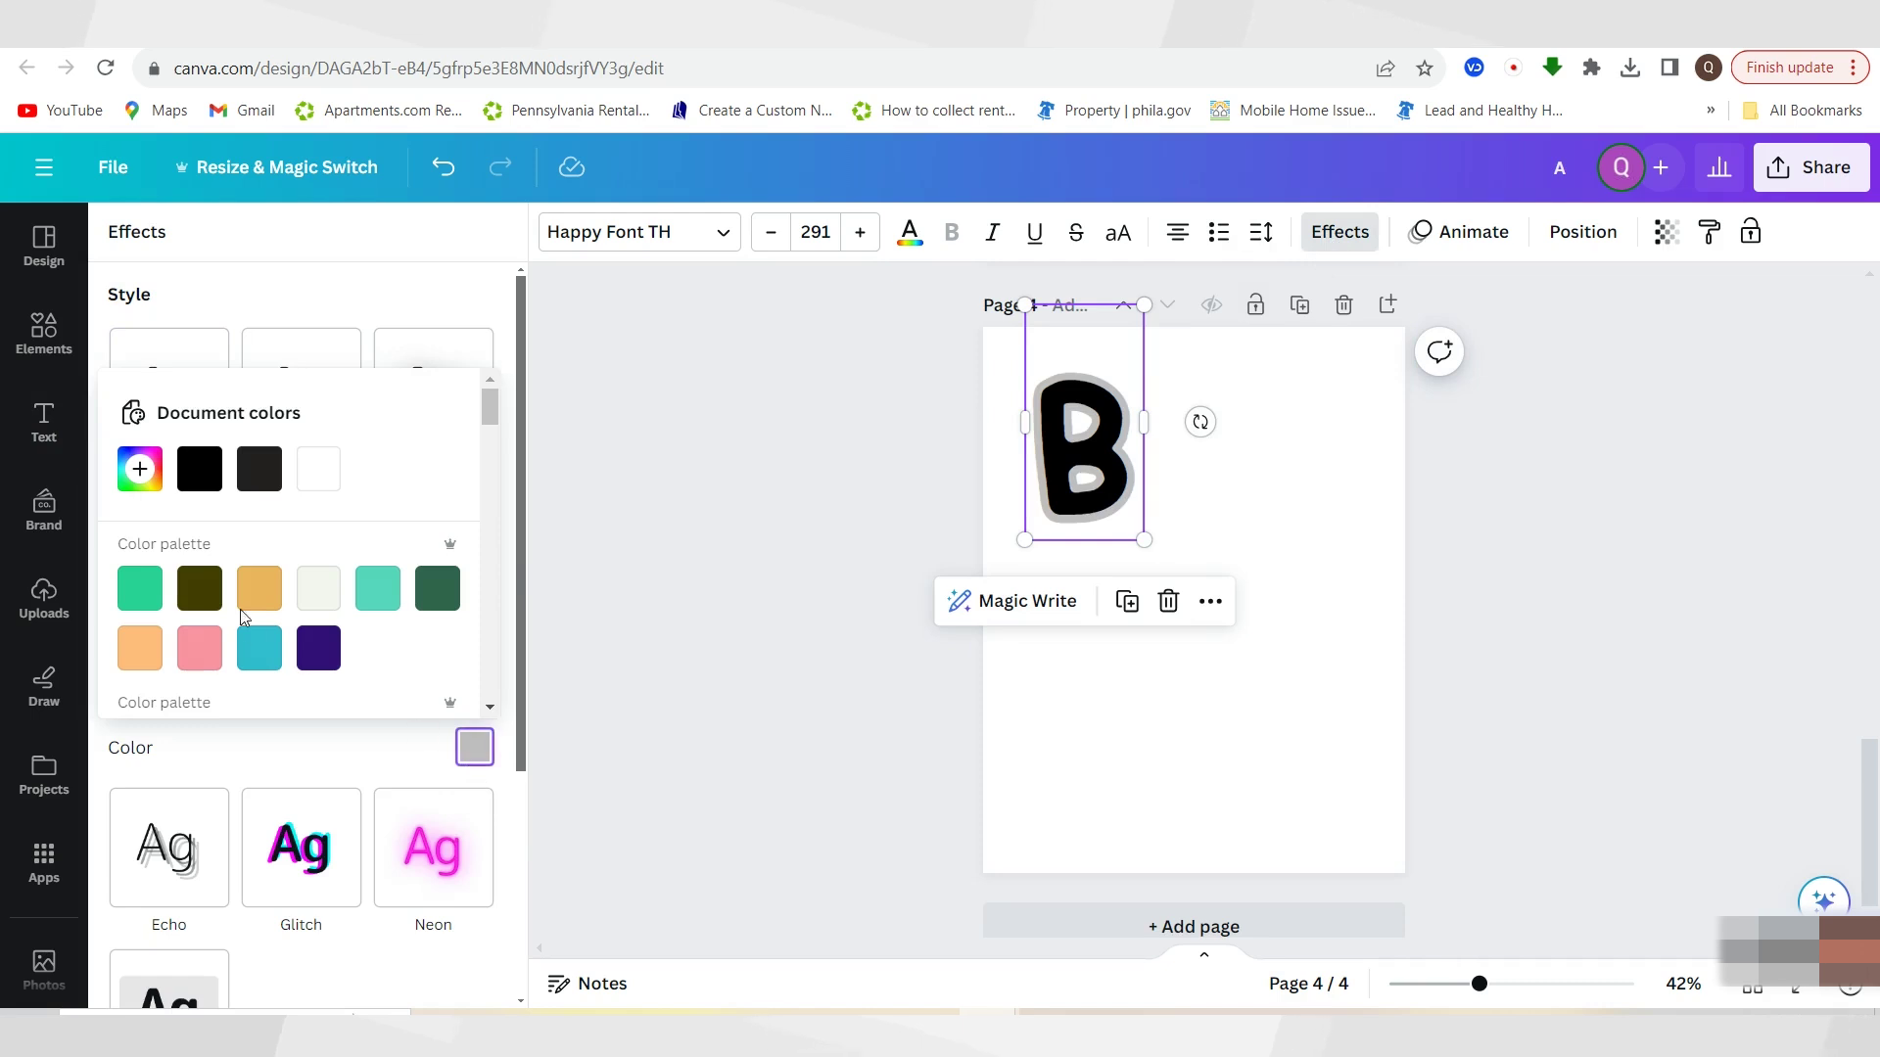
click(211, 479)
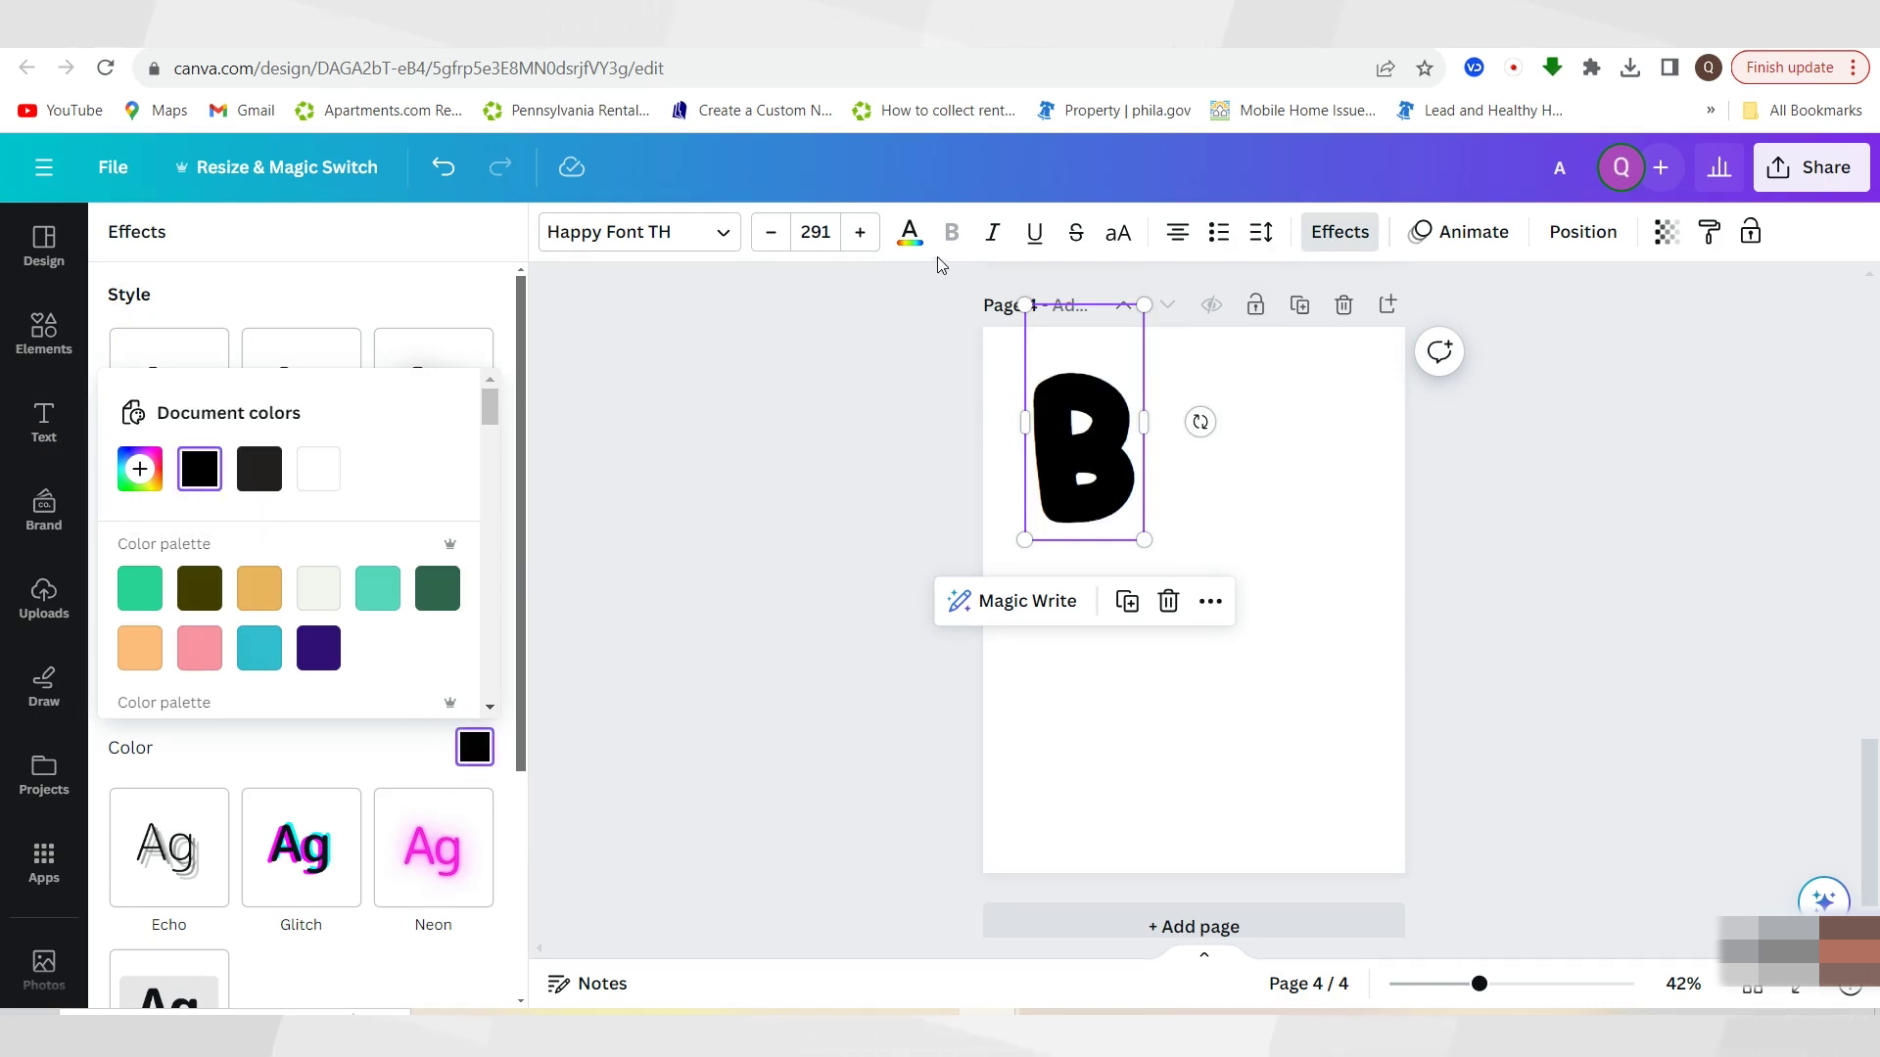
click(911, 235)
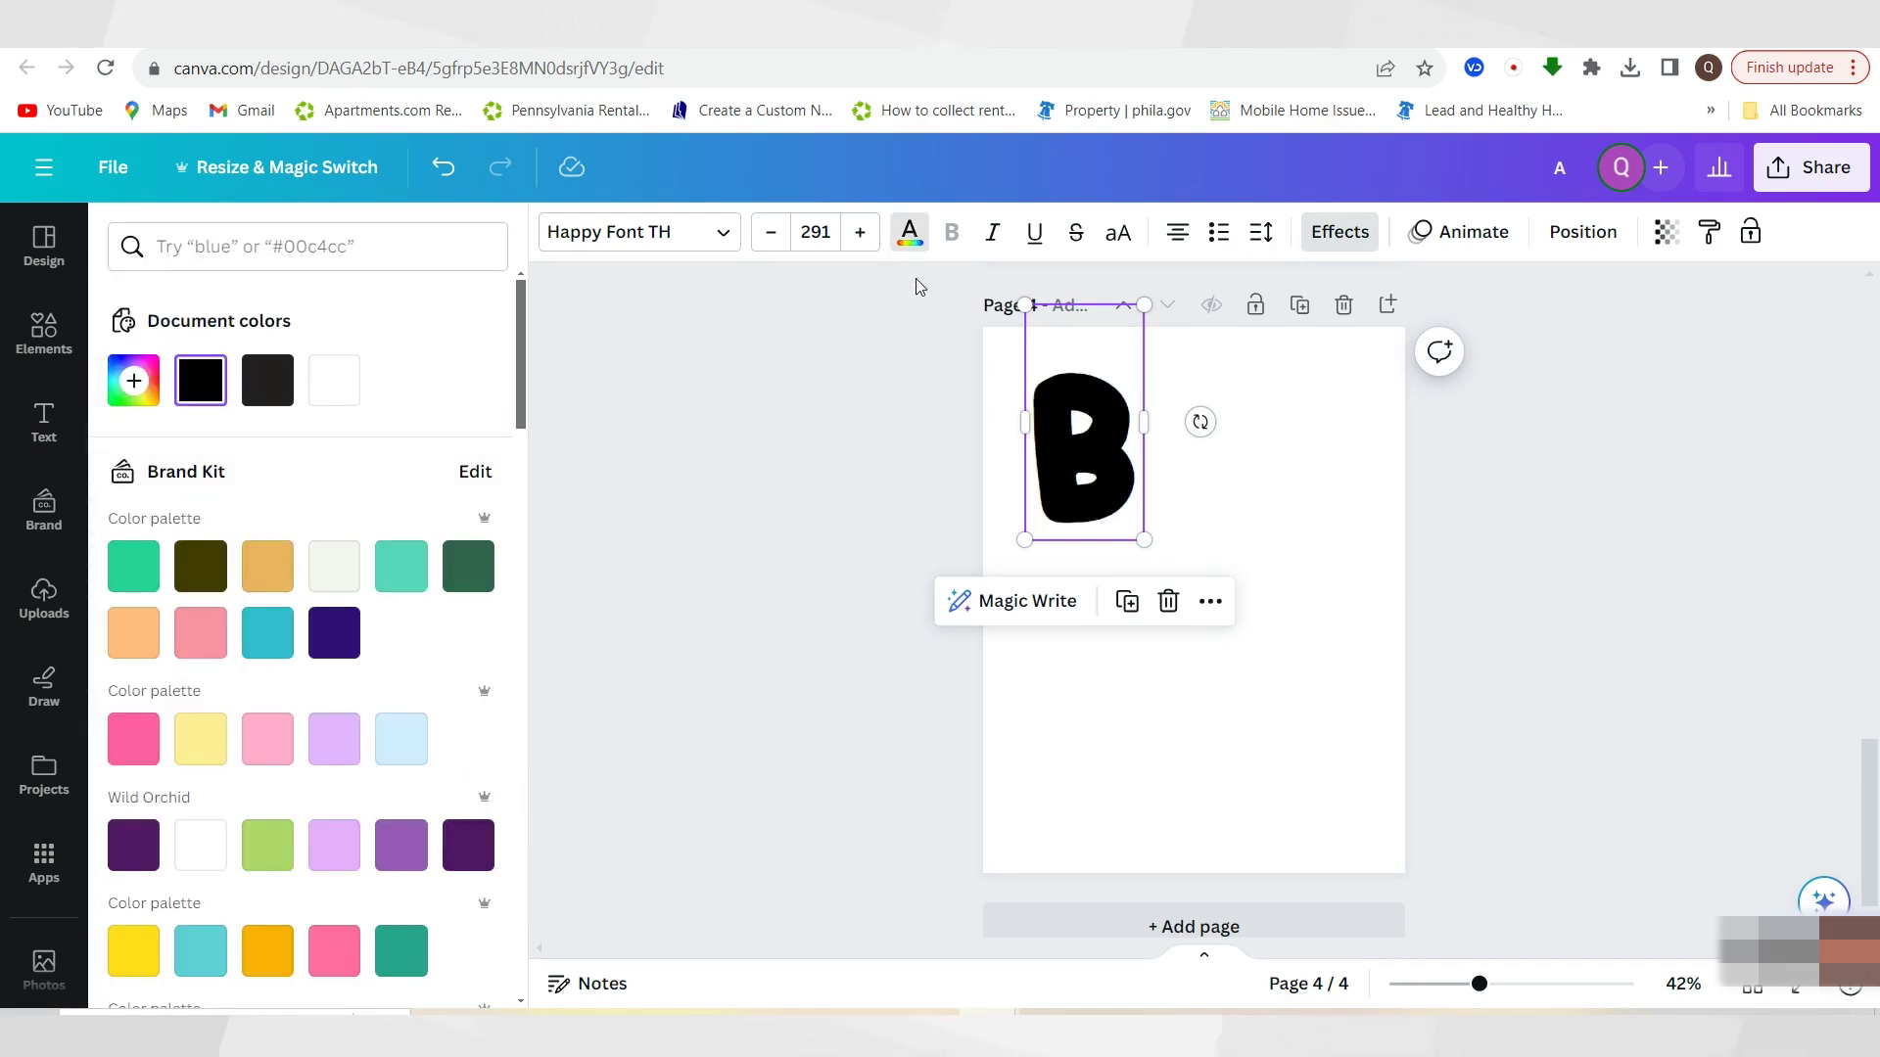
click(334, 380)
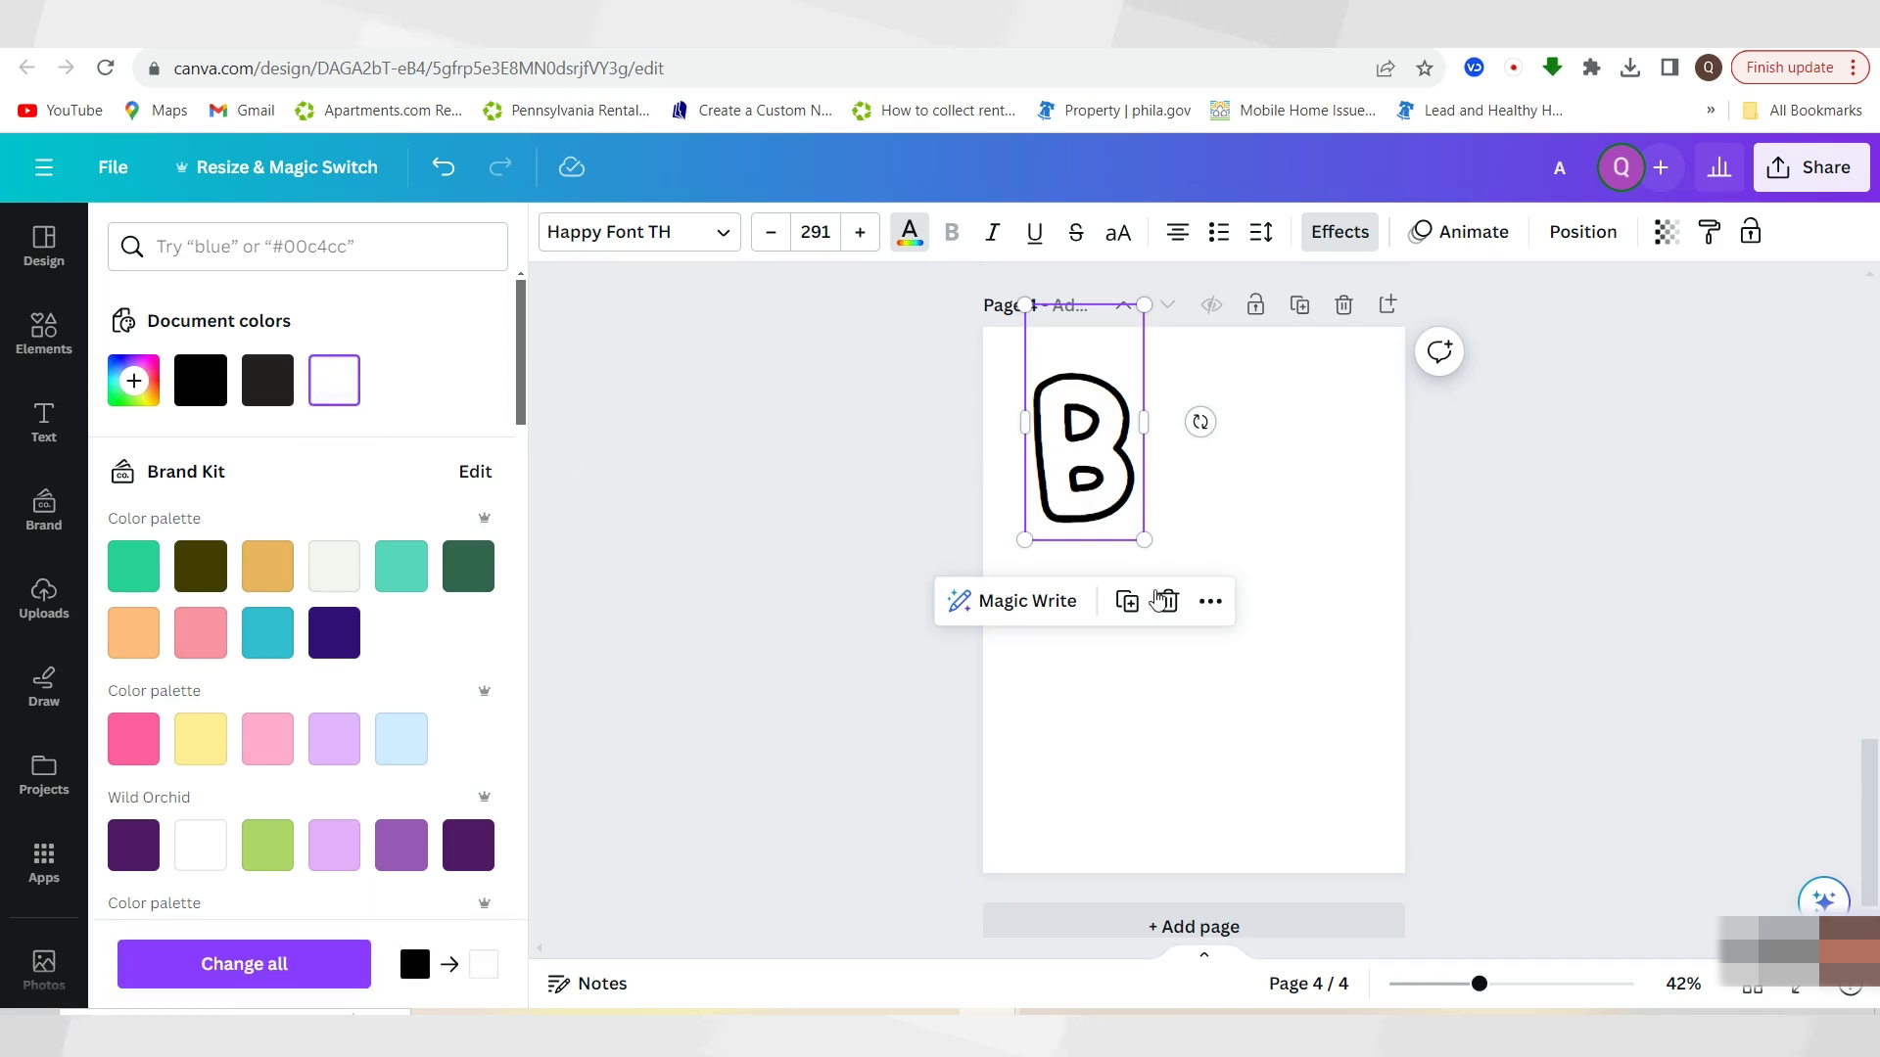
Shrink the outlined B to size 253
click(1131, 330)
click(1134, 330)
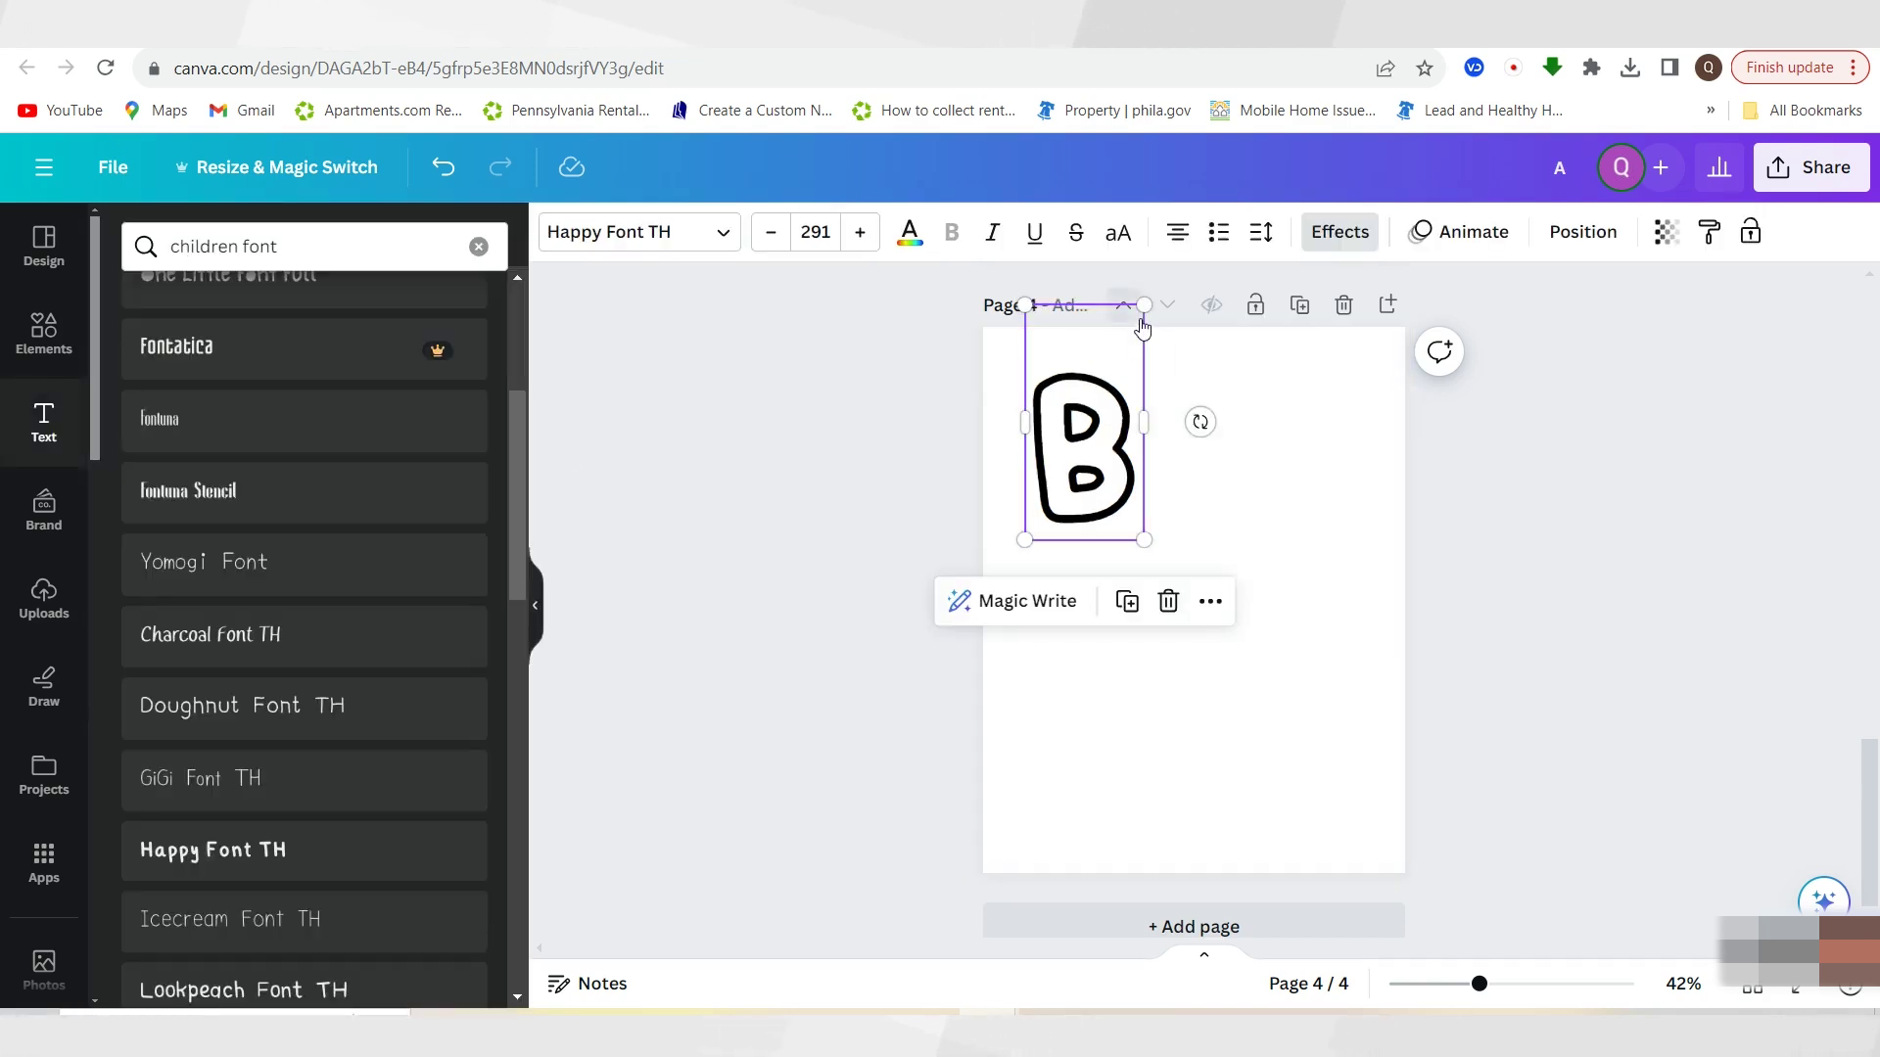
click(1271, 599)
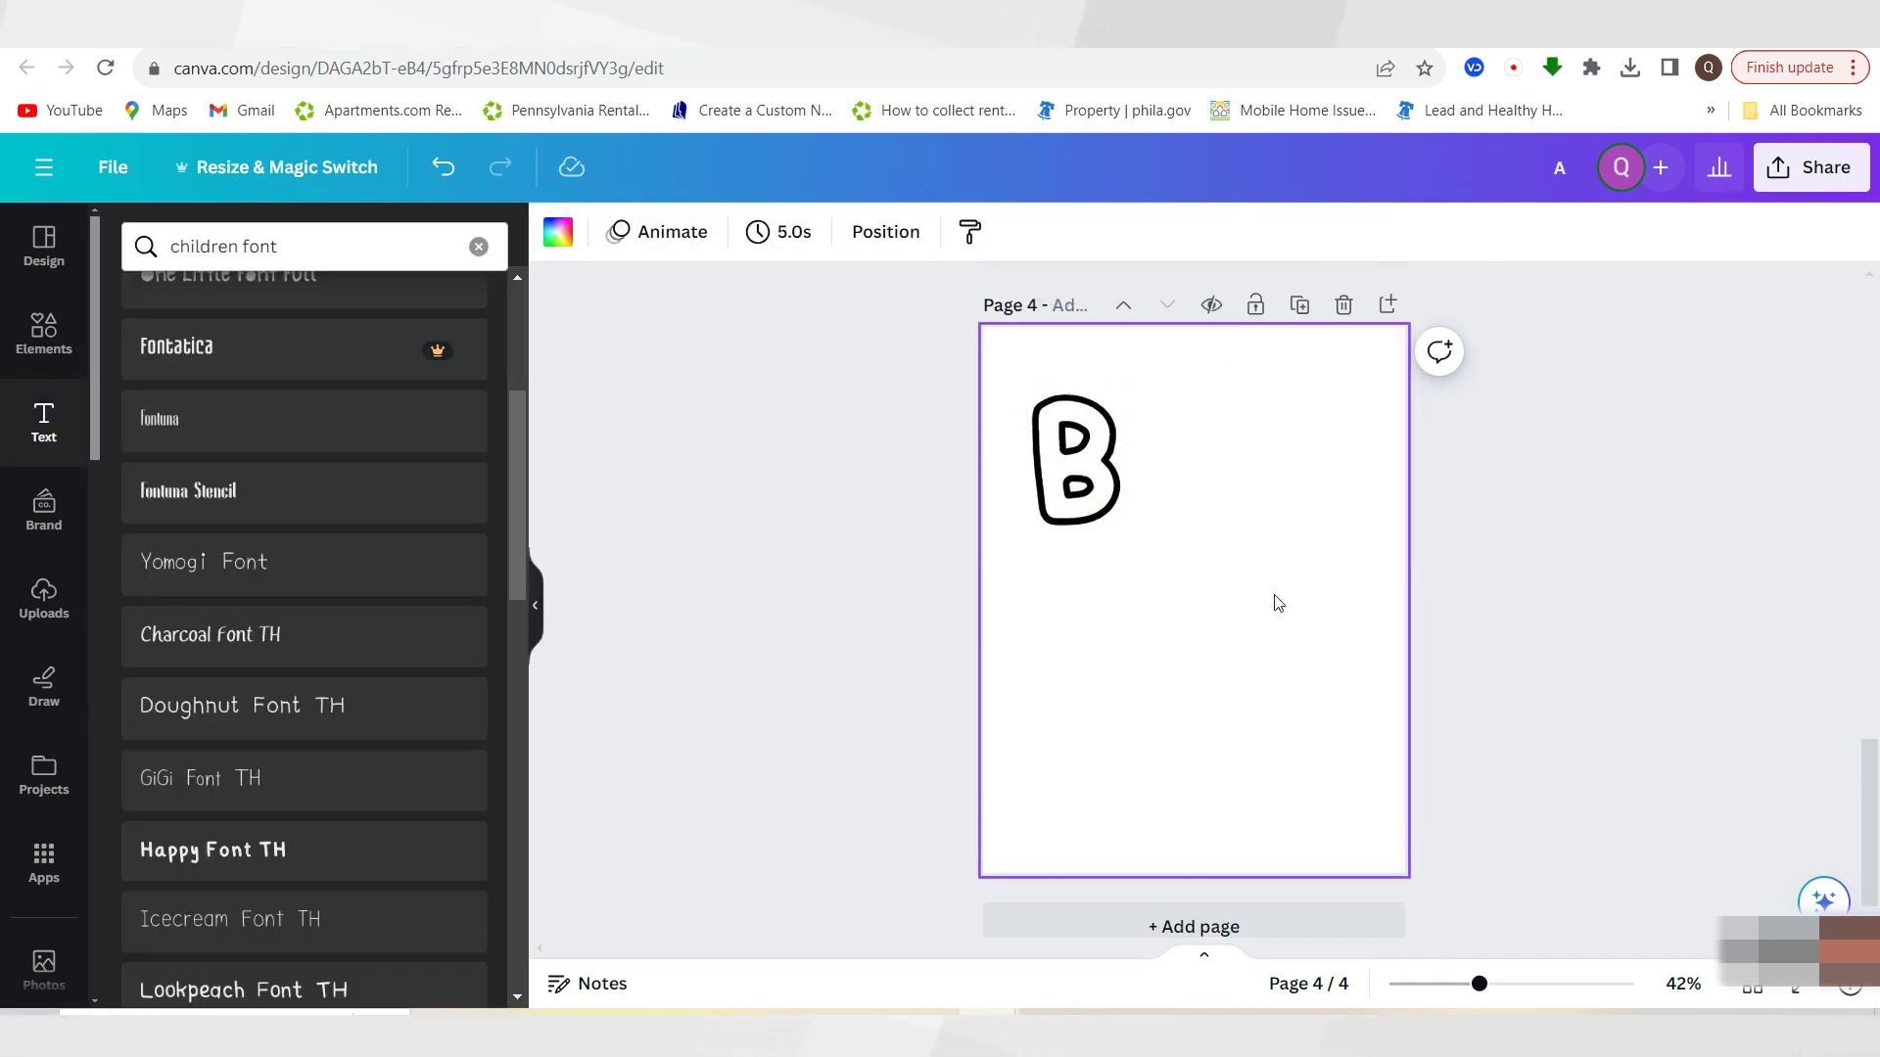
Add "is for" in Happy Font TH, enlarge it to size 72.3, and place it beside the base of the B
click(213, 850)
drag(1166, 595, 1129, 592)
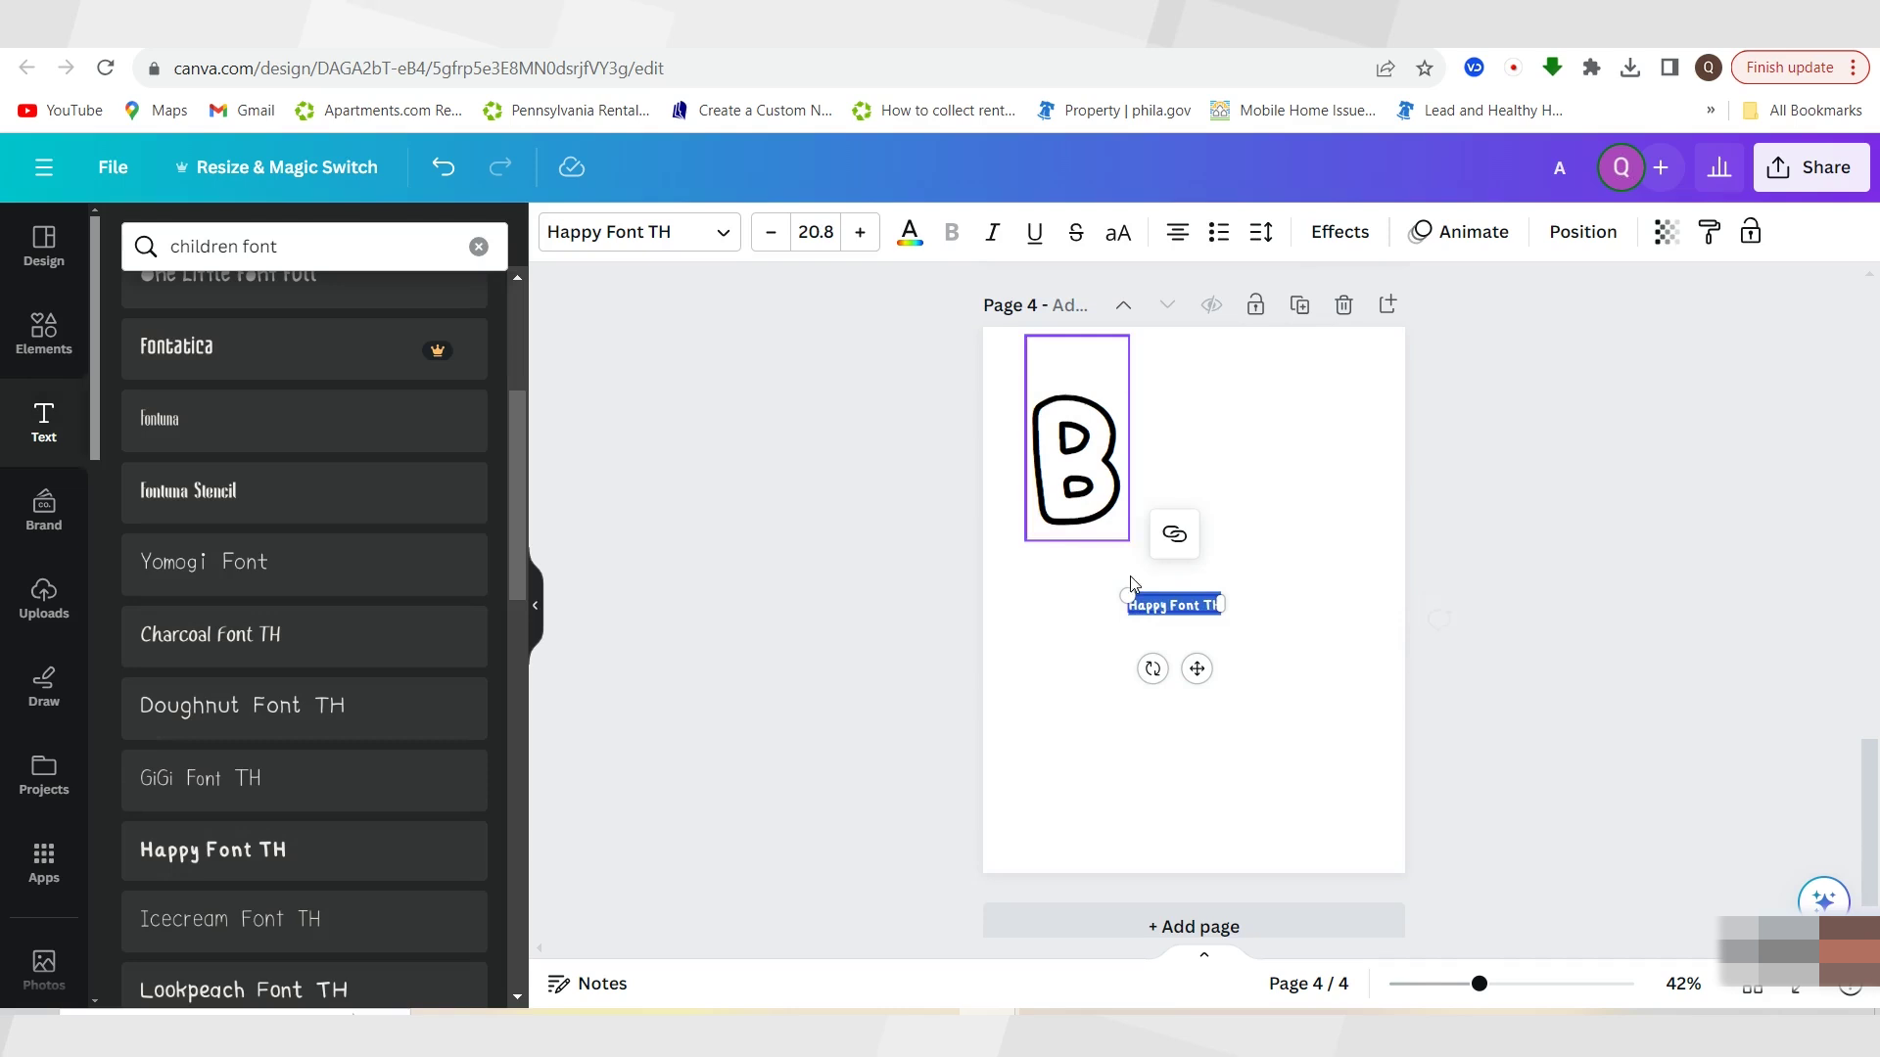
click(1199, 605)
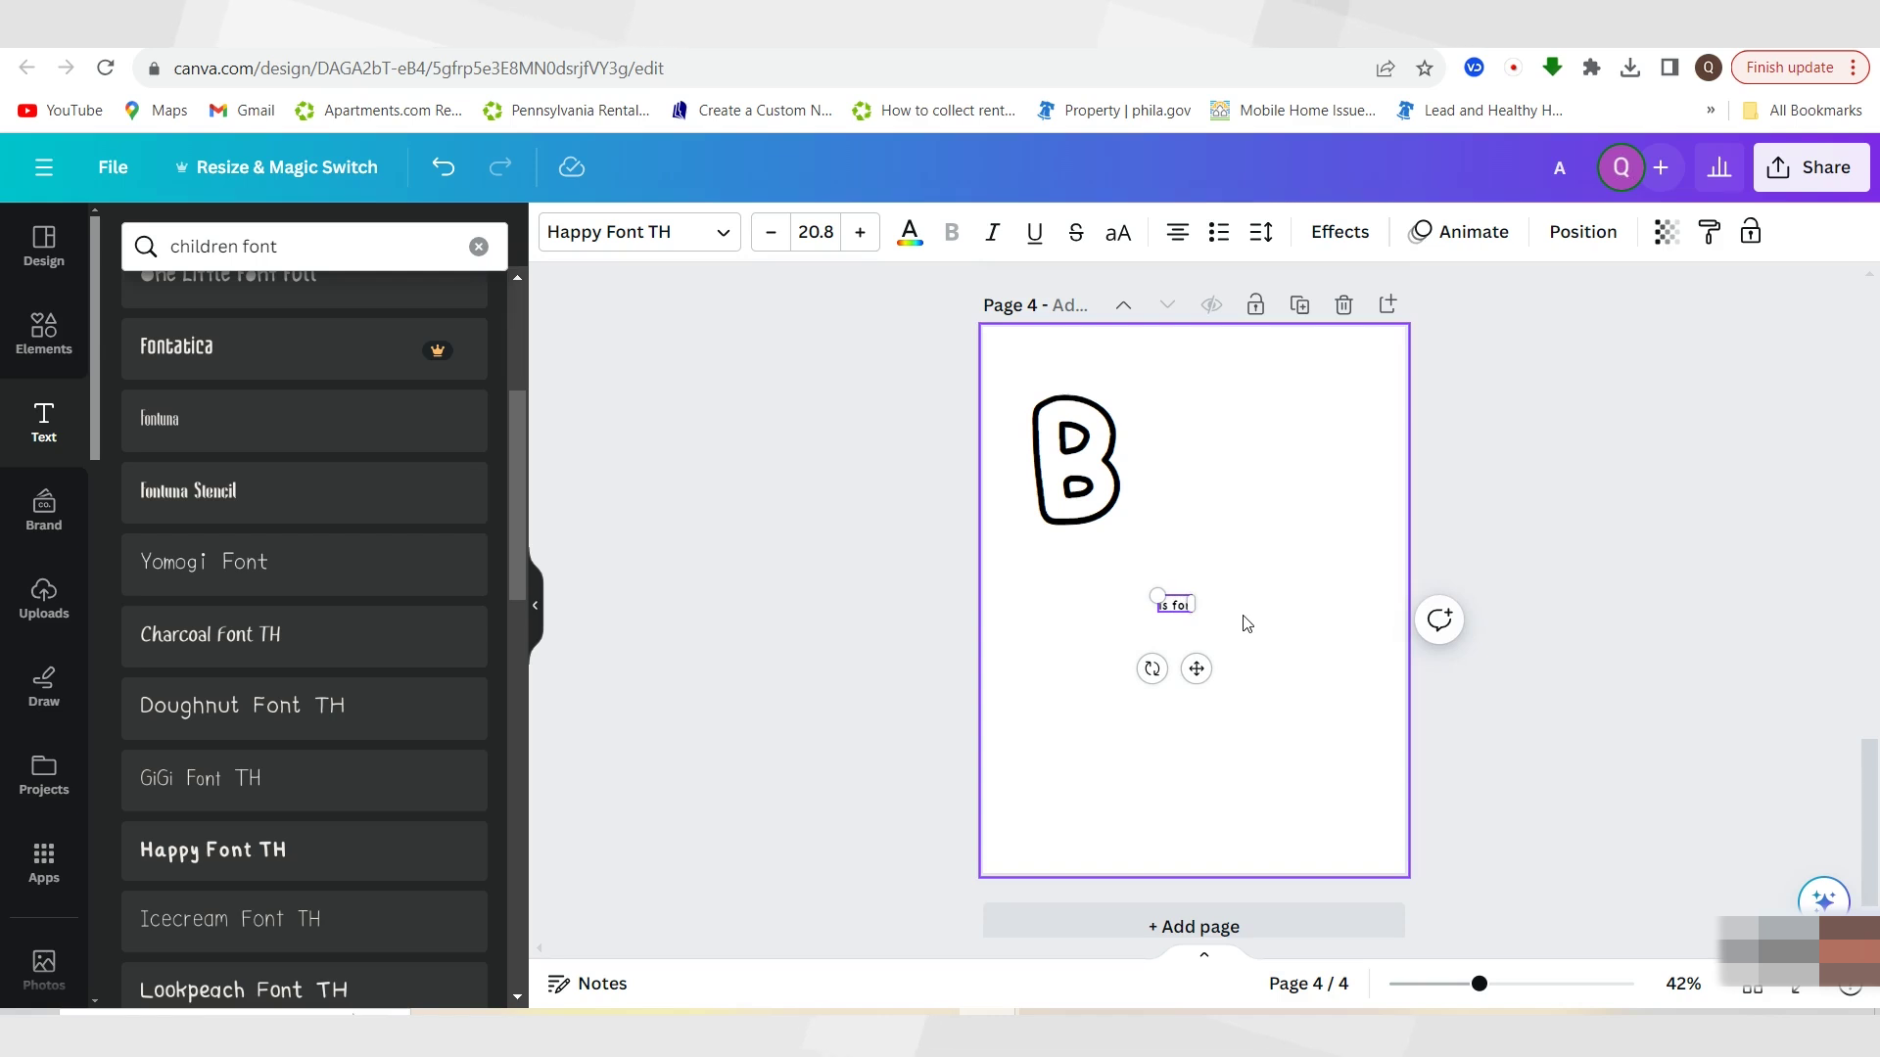
click(1177, 609)
drag(1157, 596, 1078, 546)
drag(1155, 666, 1206, 584)
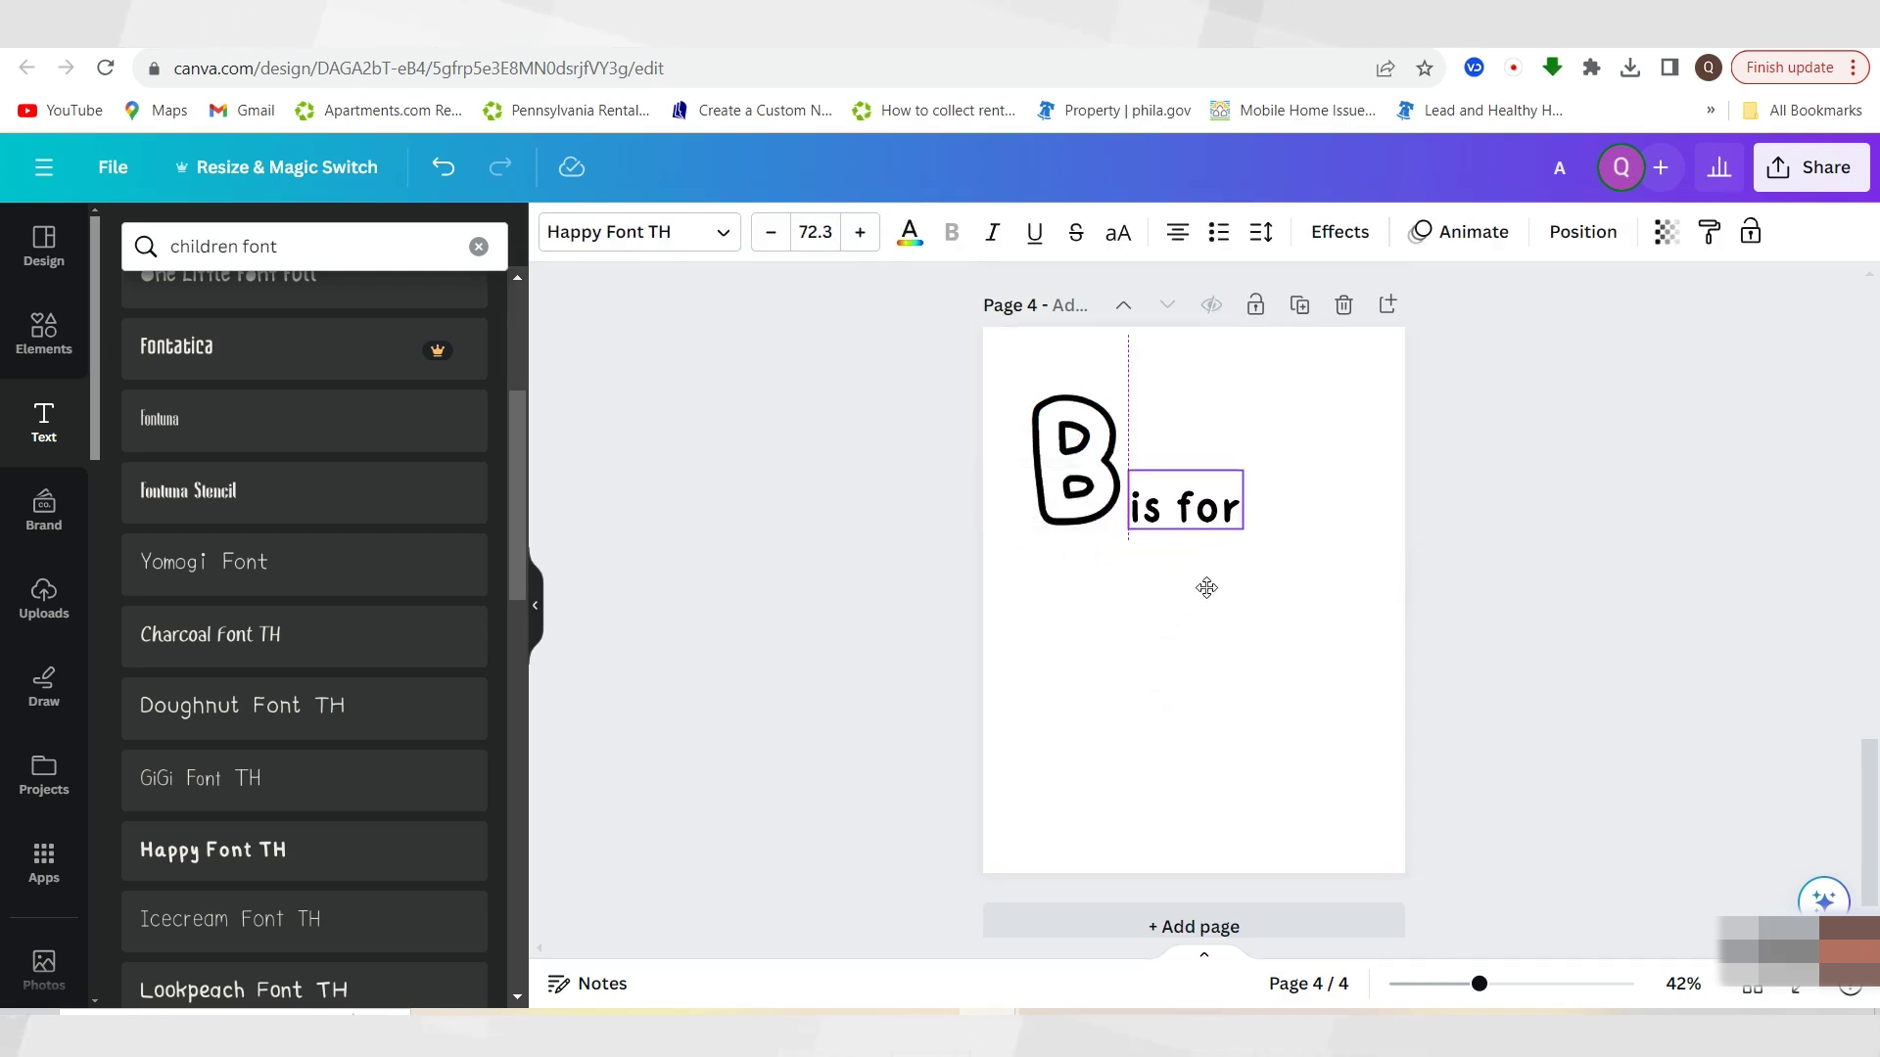
Check the text sizes of "A is for" on page 3 and set the B on page 4 to size 270
scroll(1535, 678, up, 8)
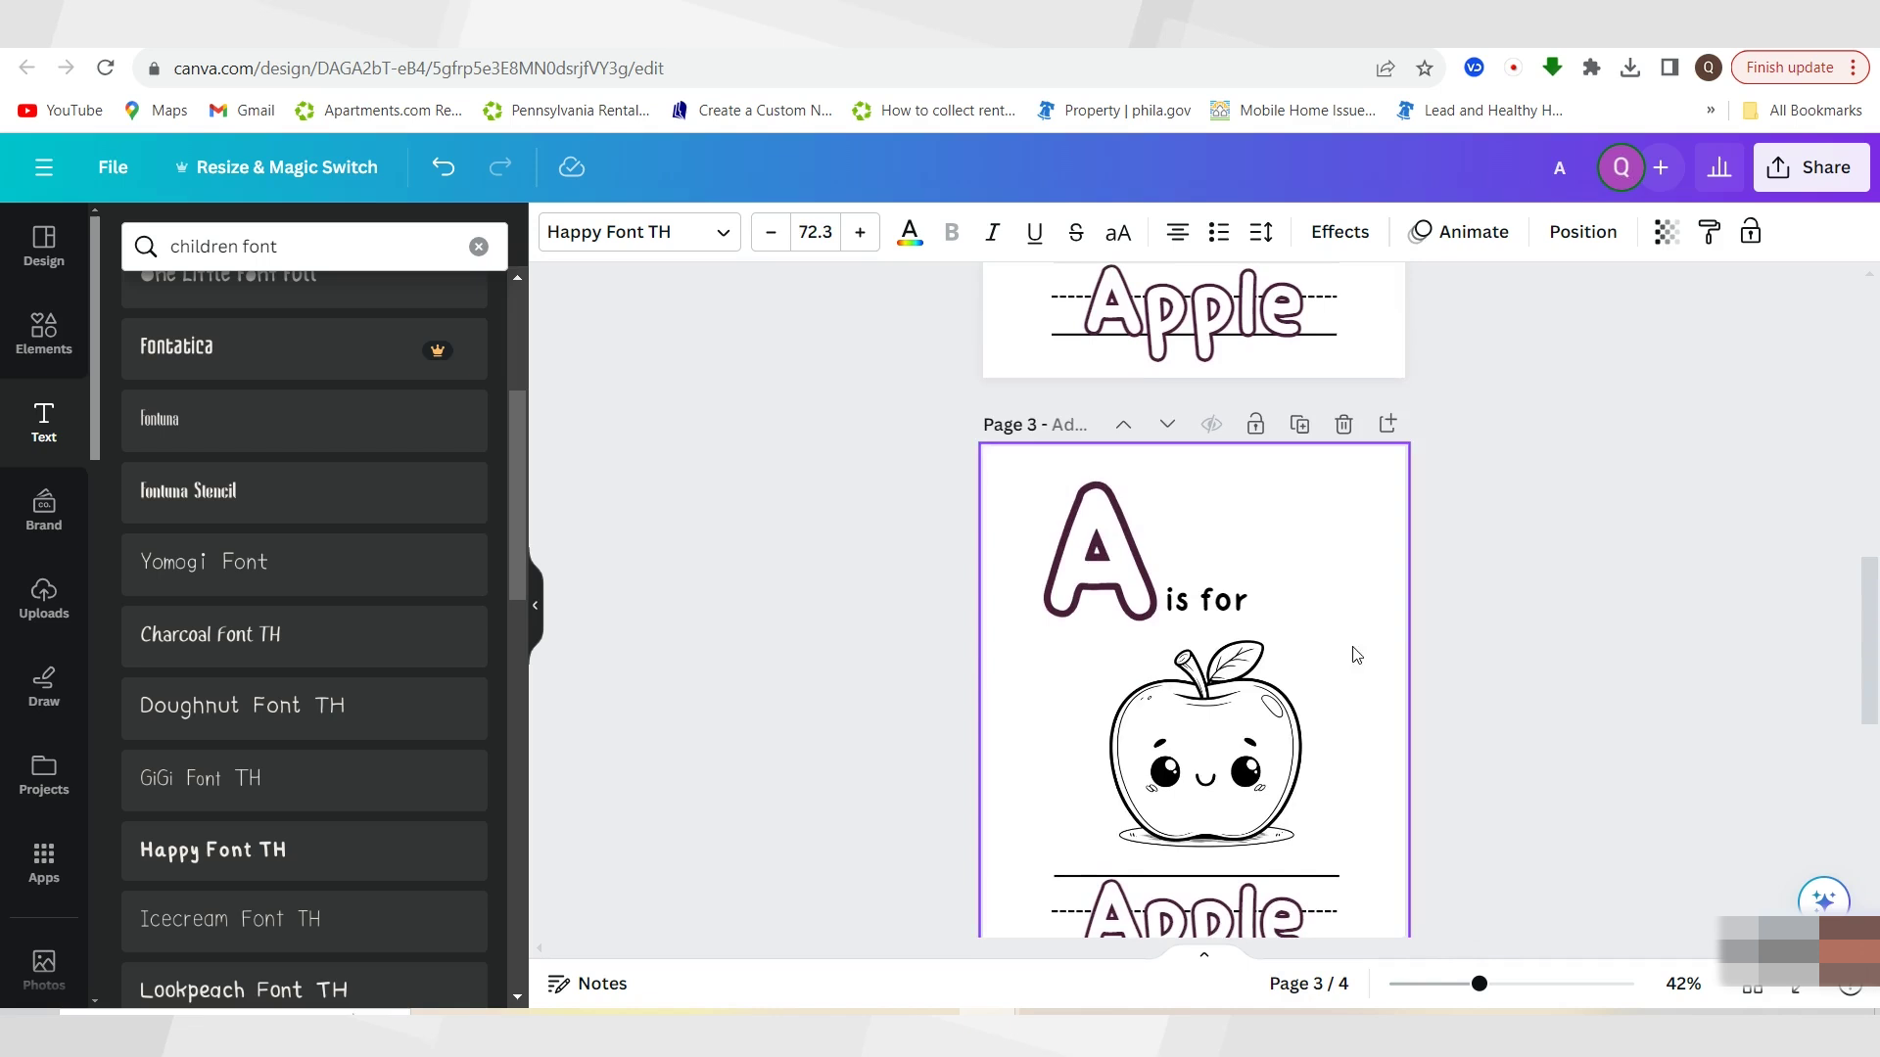
click(1194, 599)
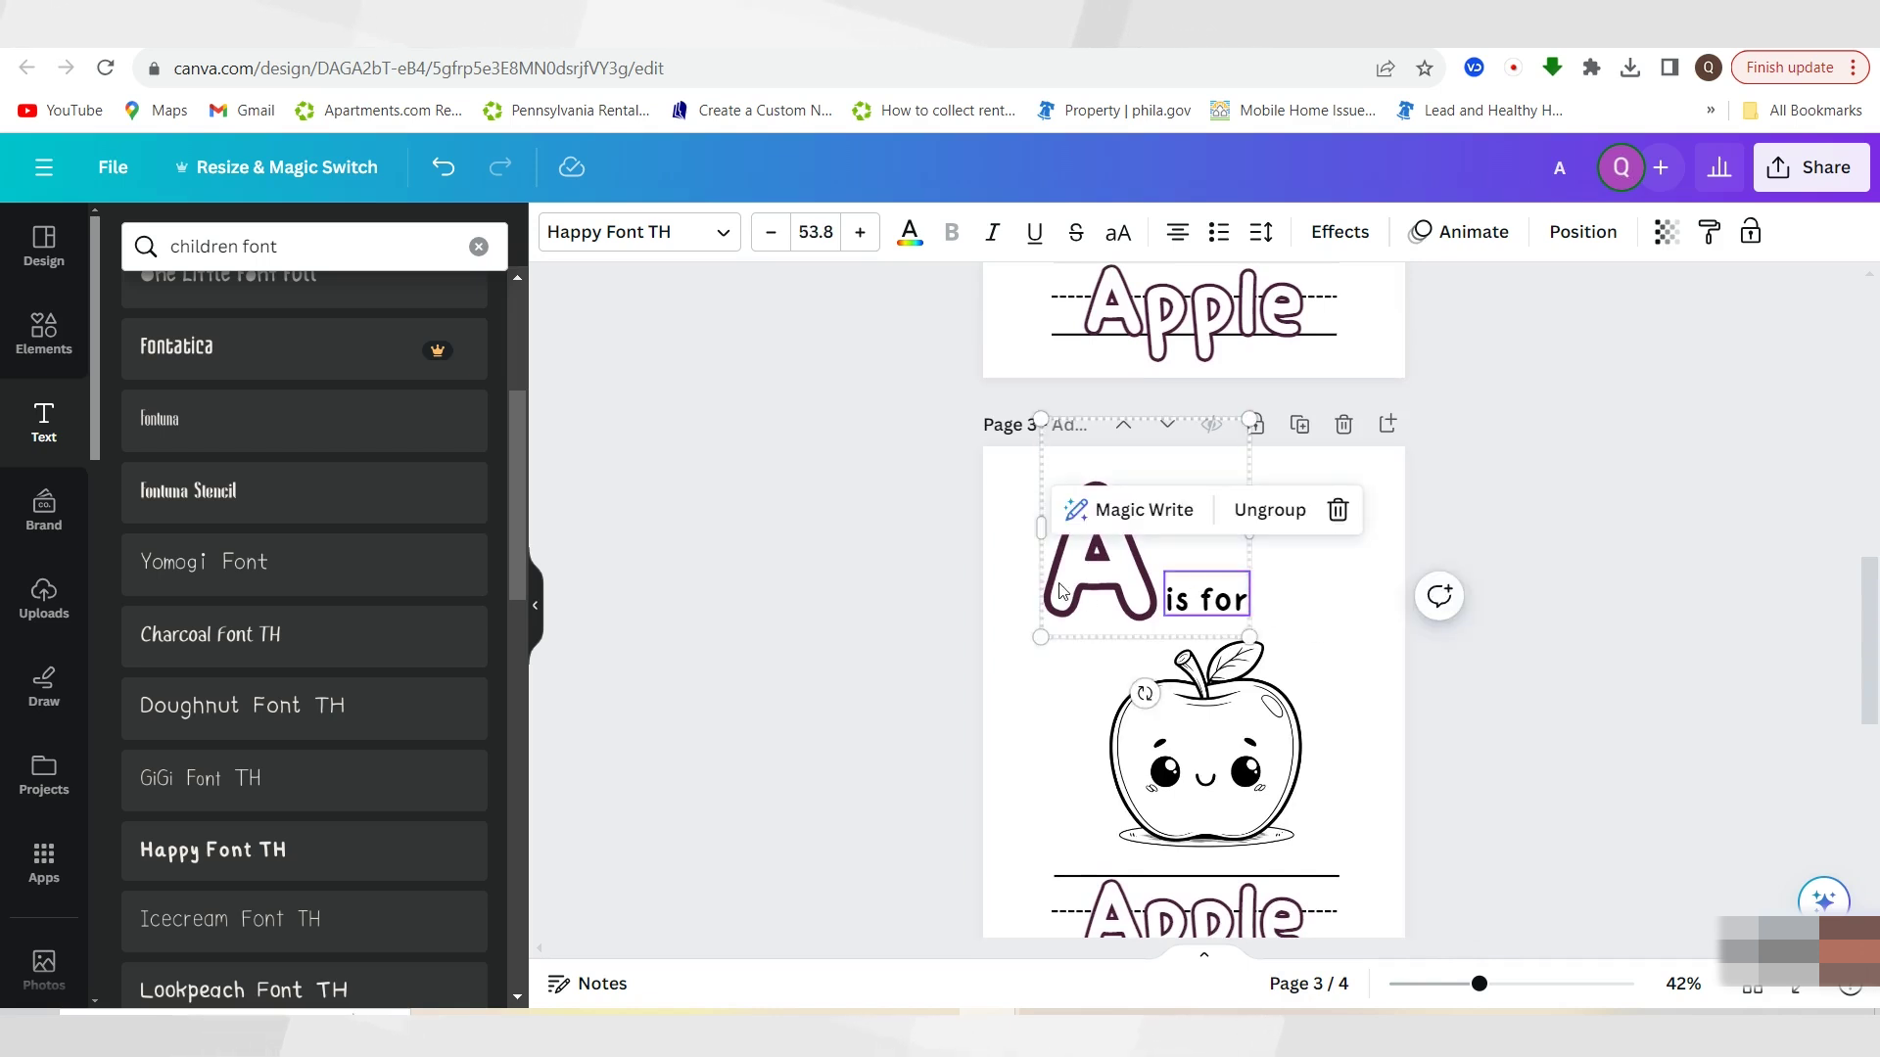
click(1060, 591)
click(1212, 601)
scroll(1637, 756, down, 5)
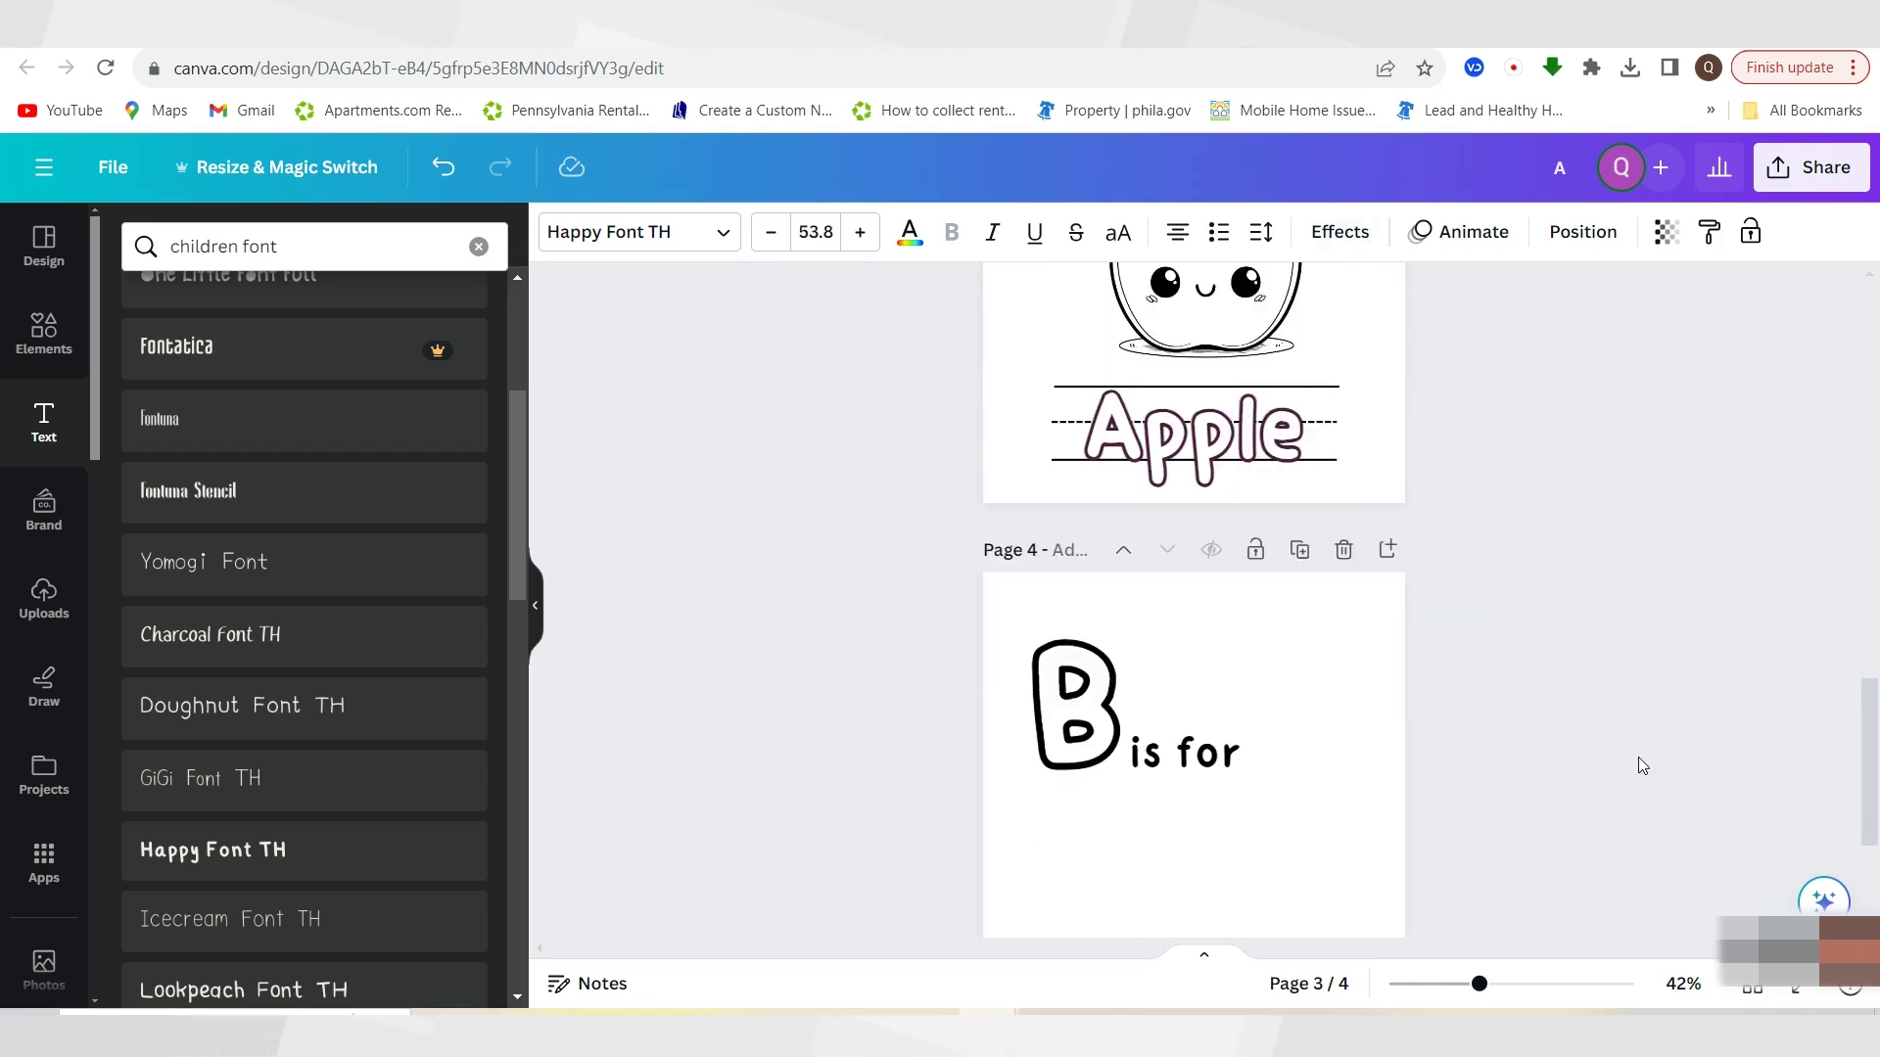
click(1097, 705)
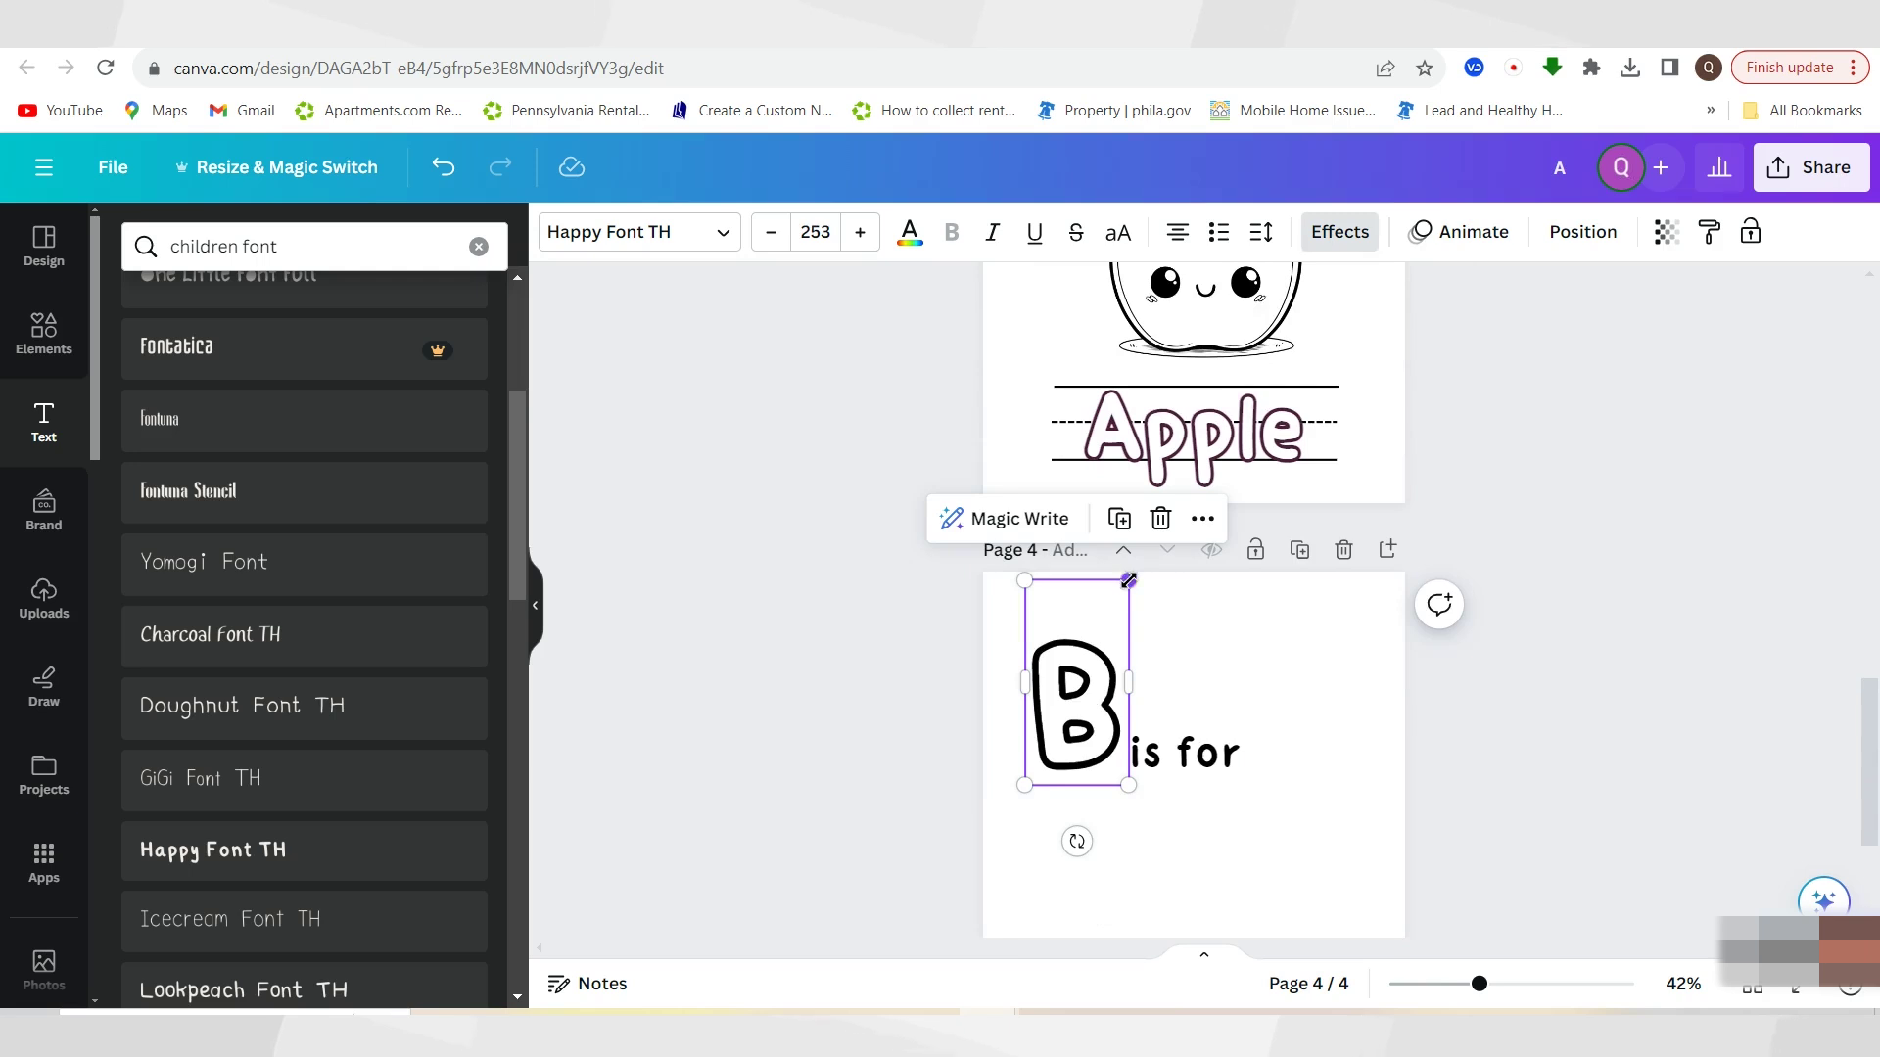
drag(1129, 581, 1129, 564)
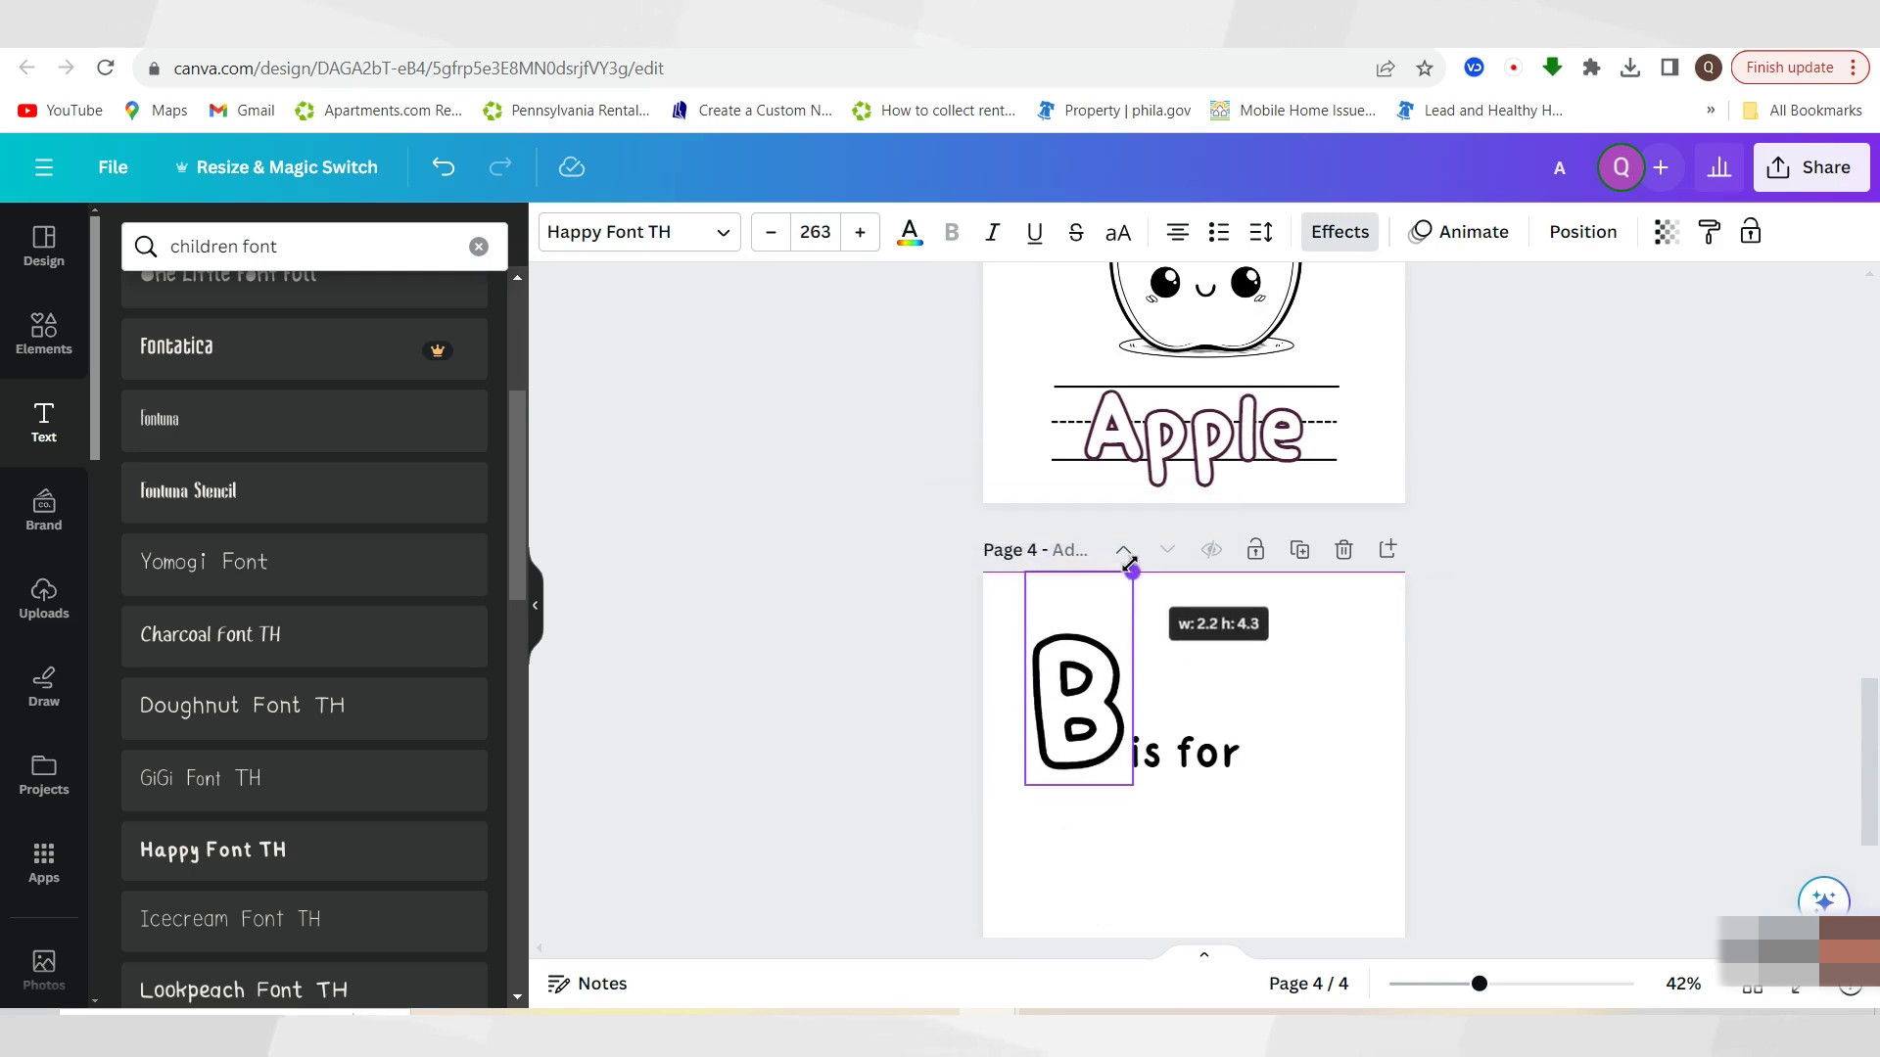
click(823, 238)
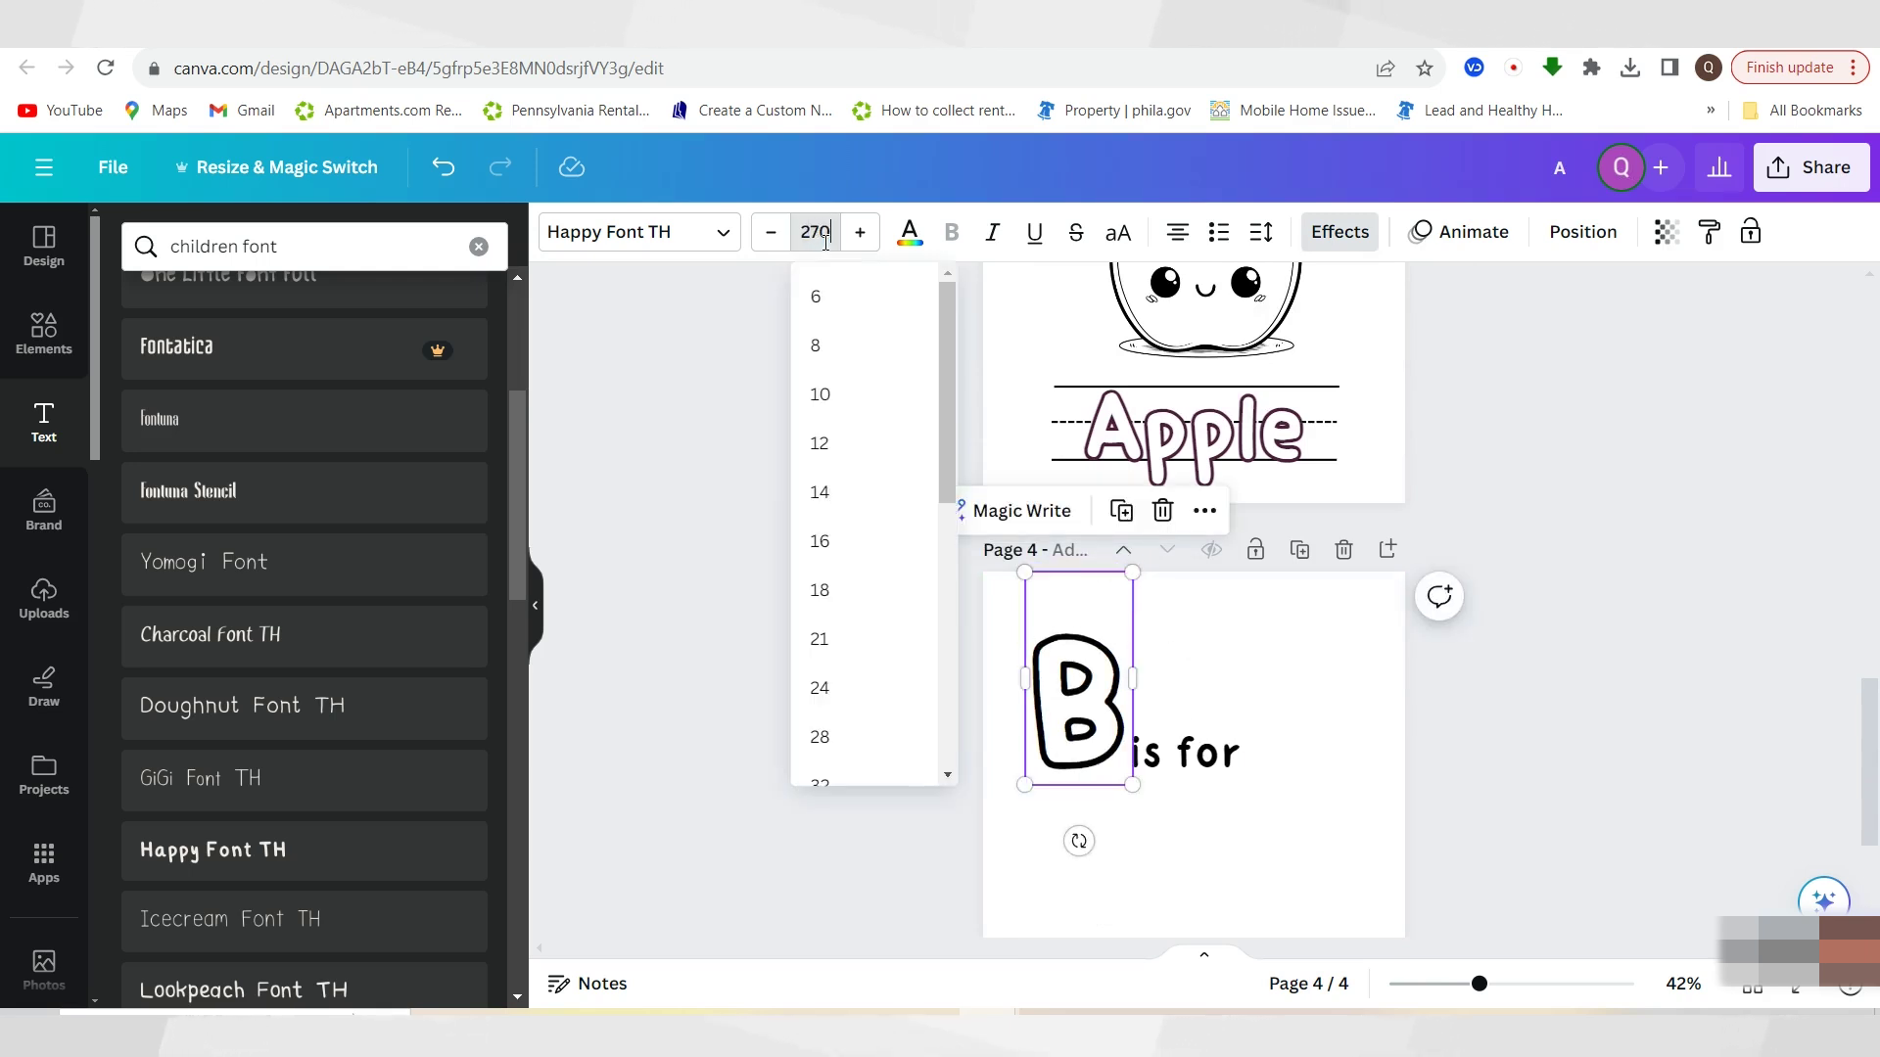
key(Return)
Set "is for" on page 4 to size 53 and move it back against the base of the B
click(1185, 745)
scroll(1383, 605, up, 1)
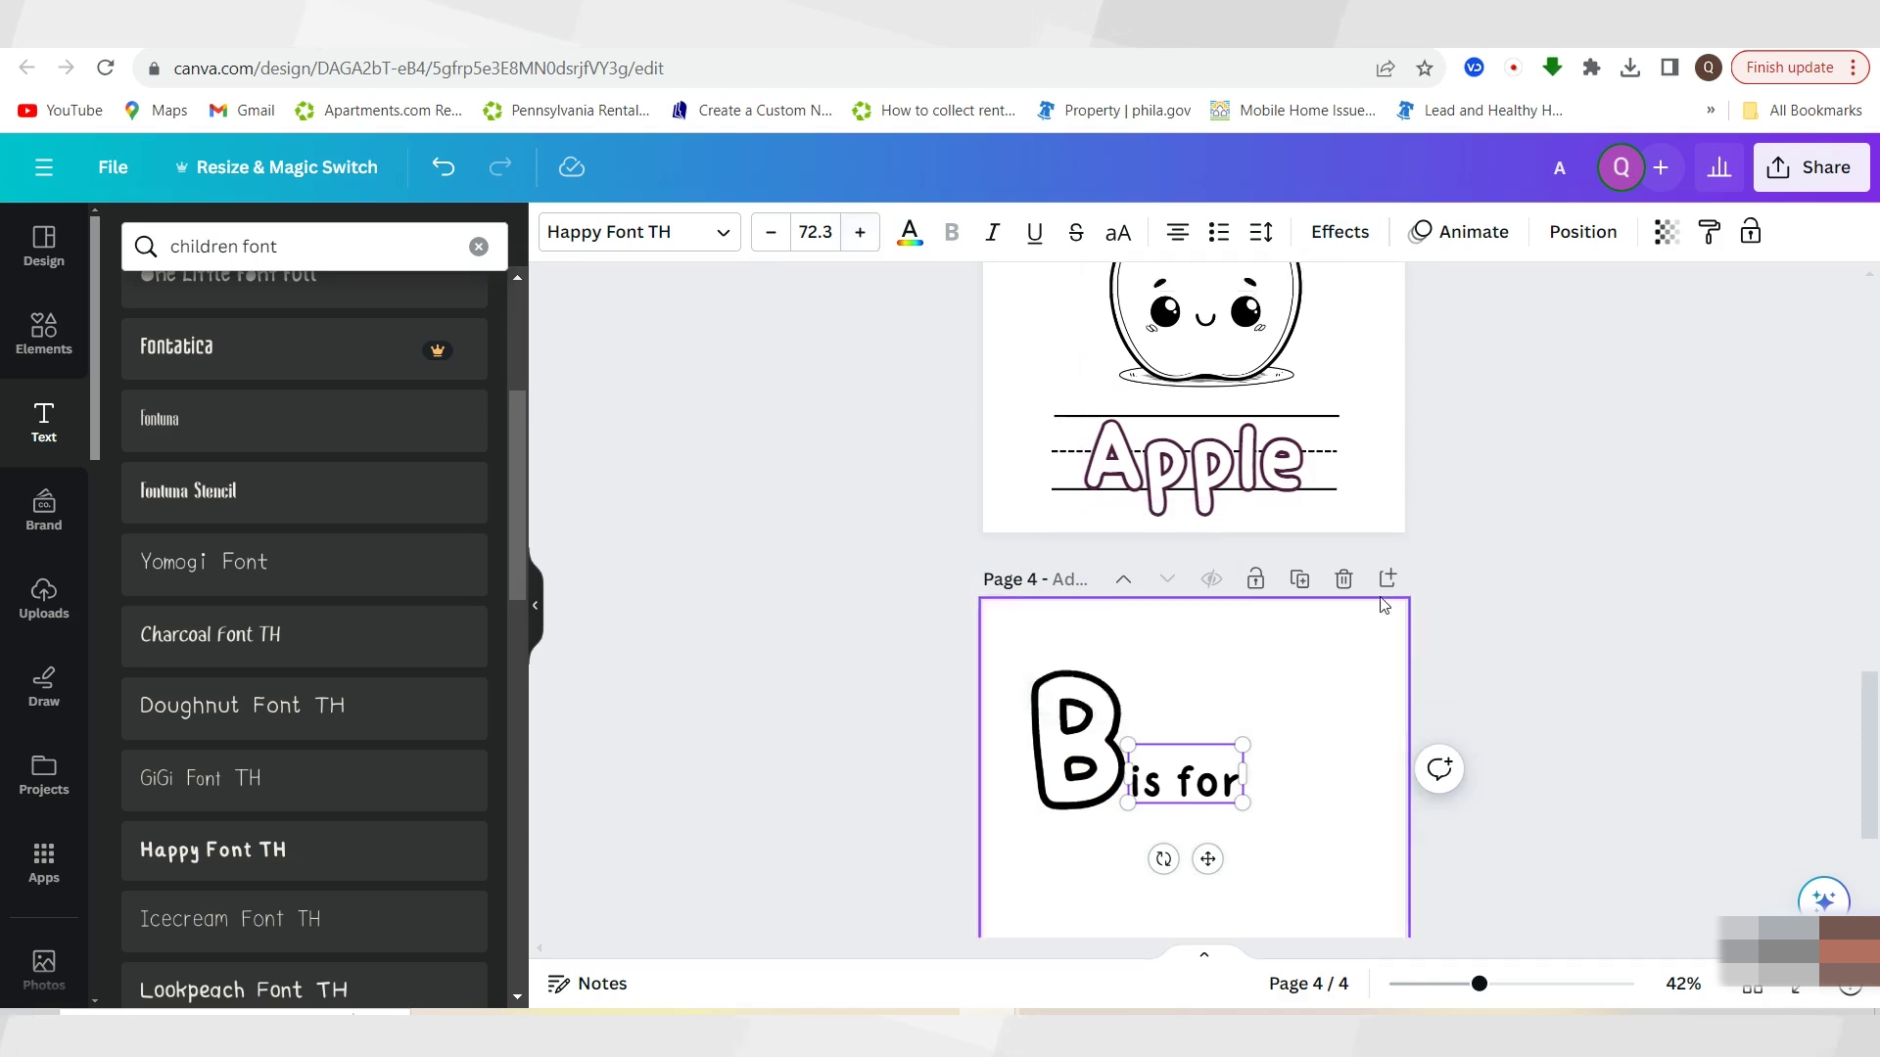
scroll(1270, 819, down, 2)
click(823, 233)
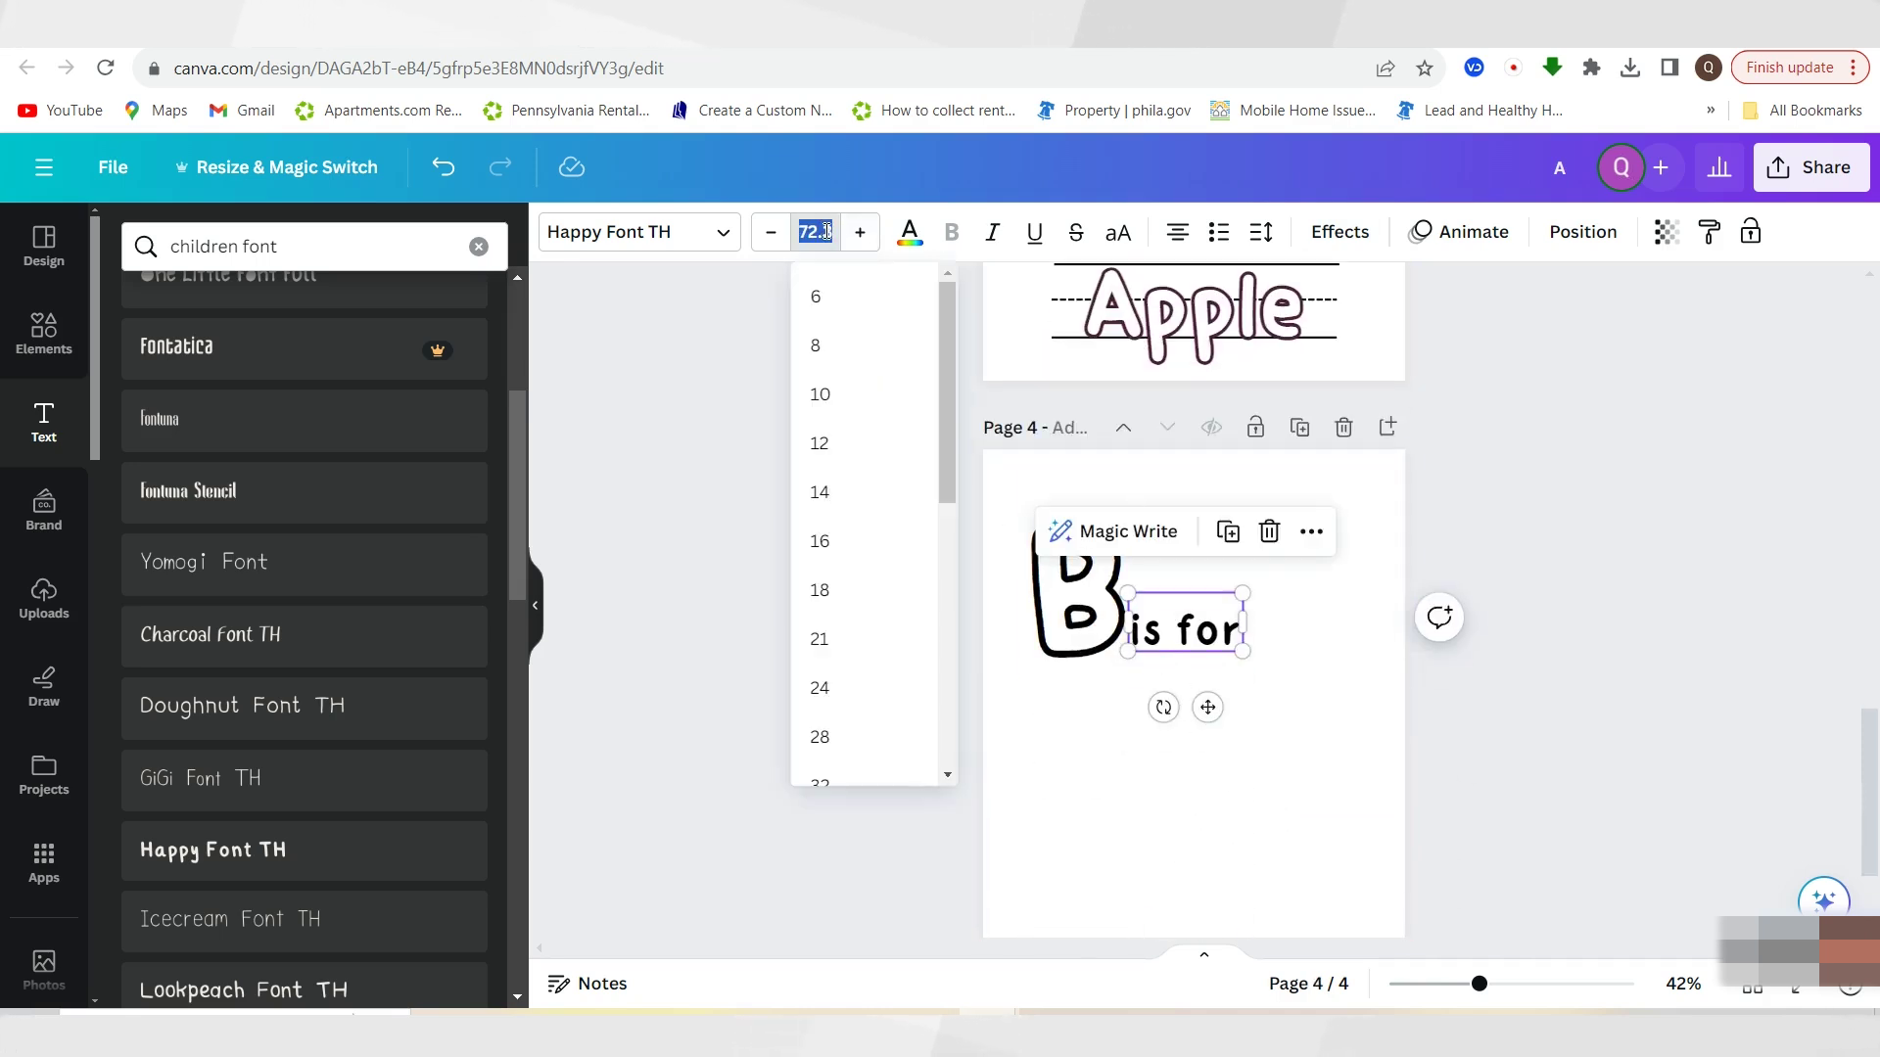
key(Return)
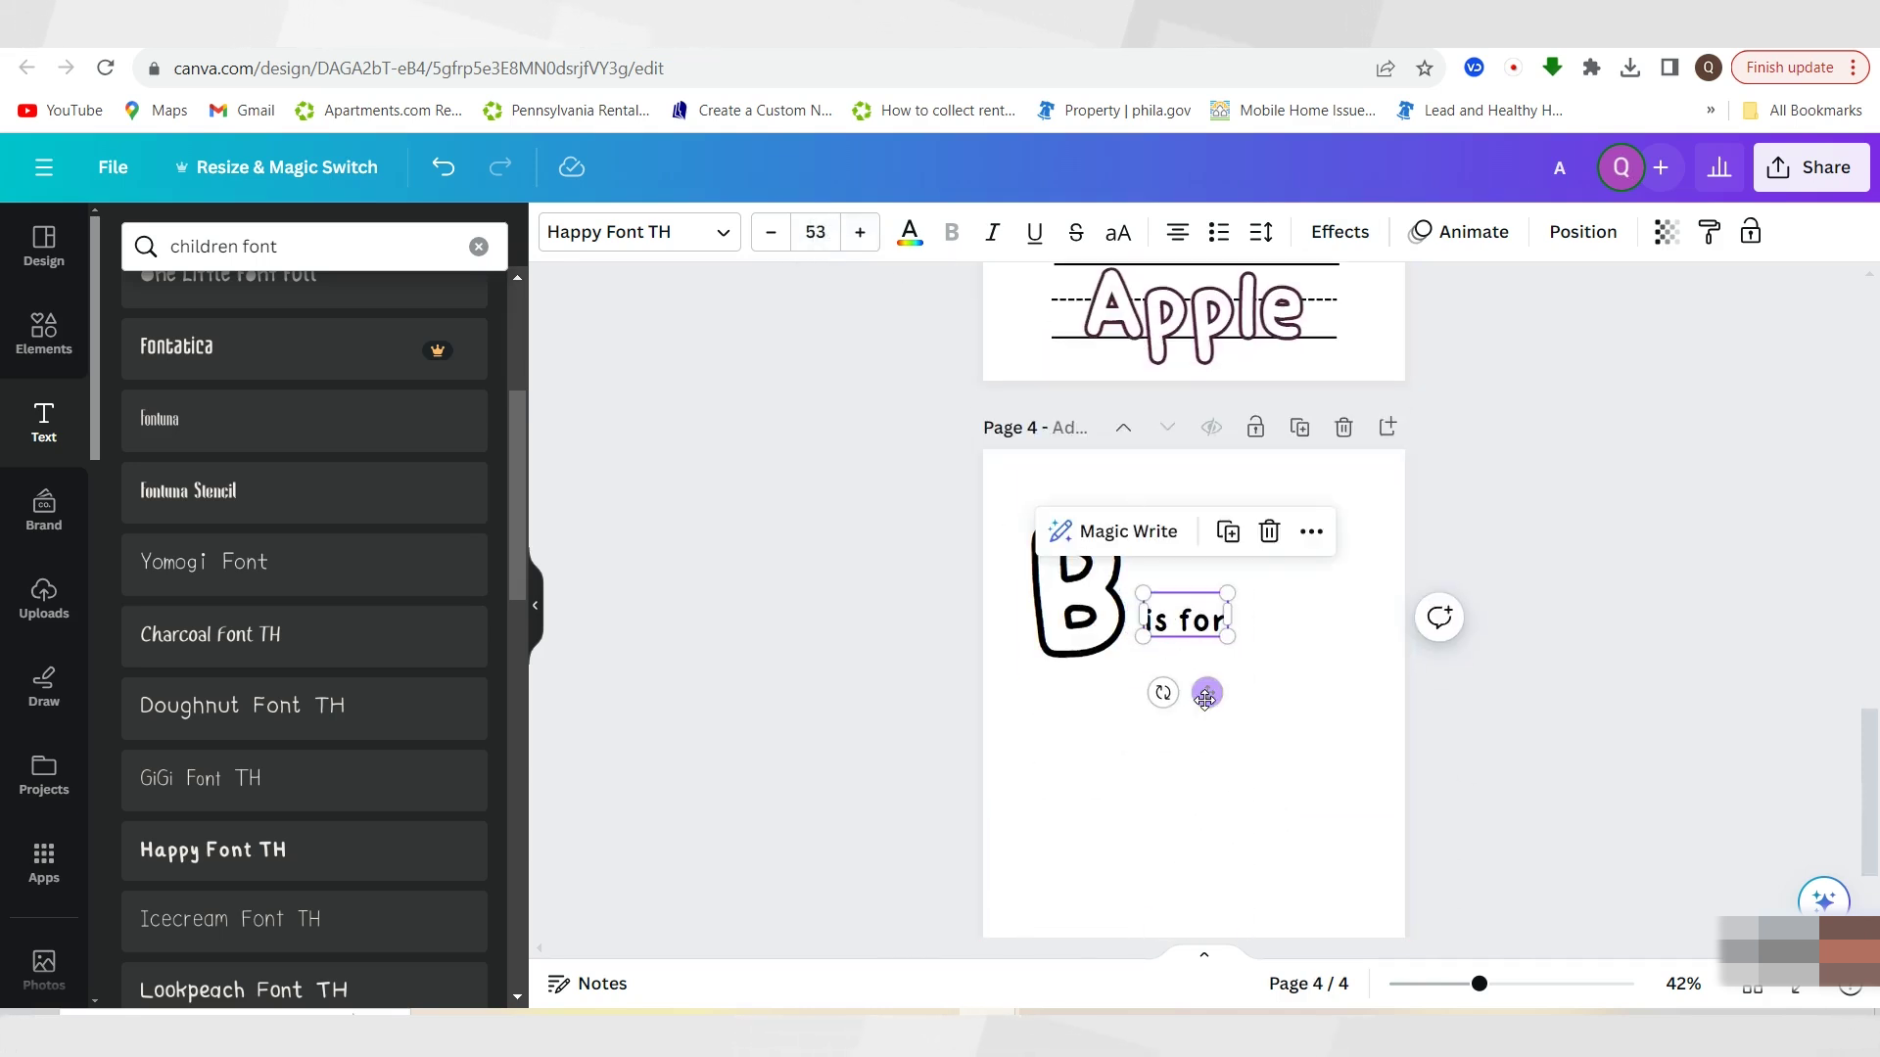
drag(1203, 685, 1193, 719)
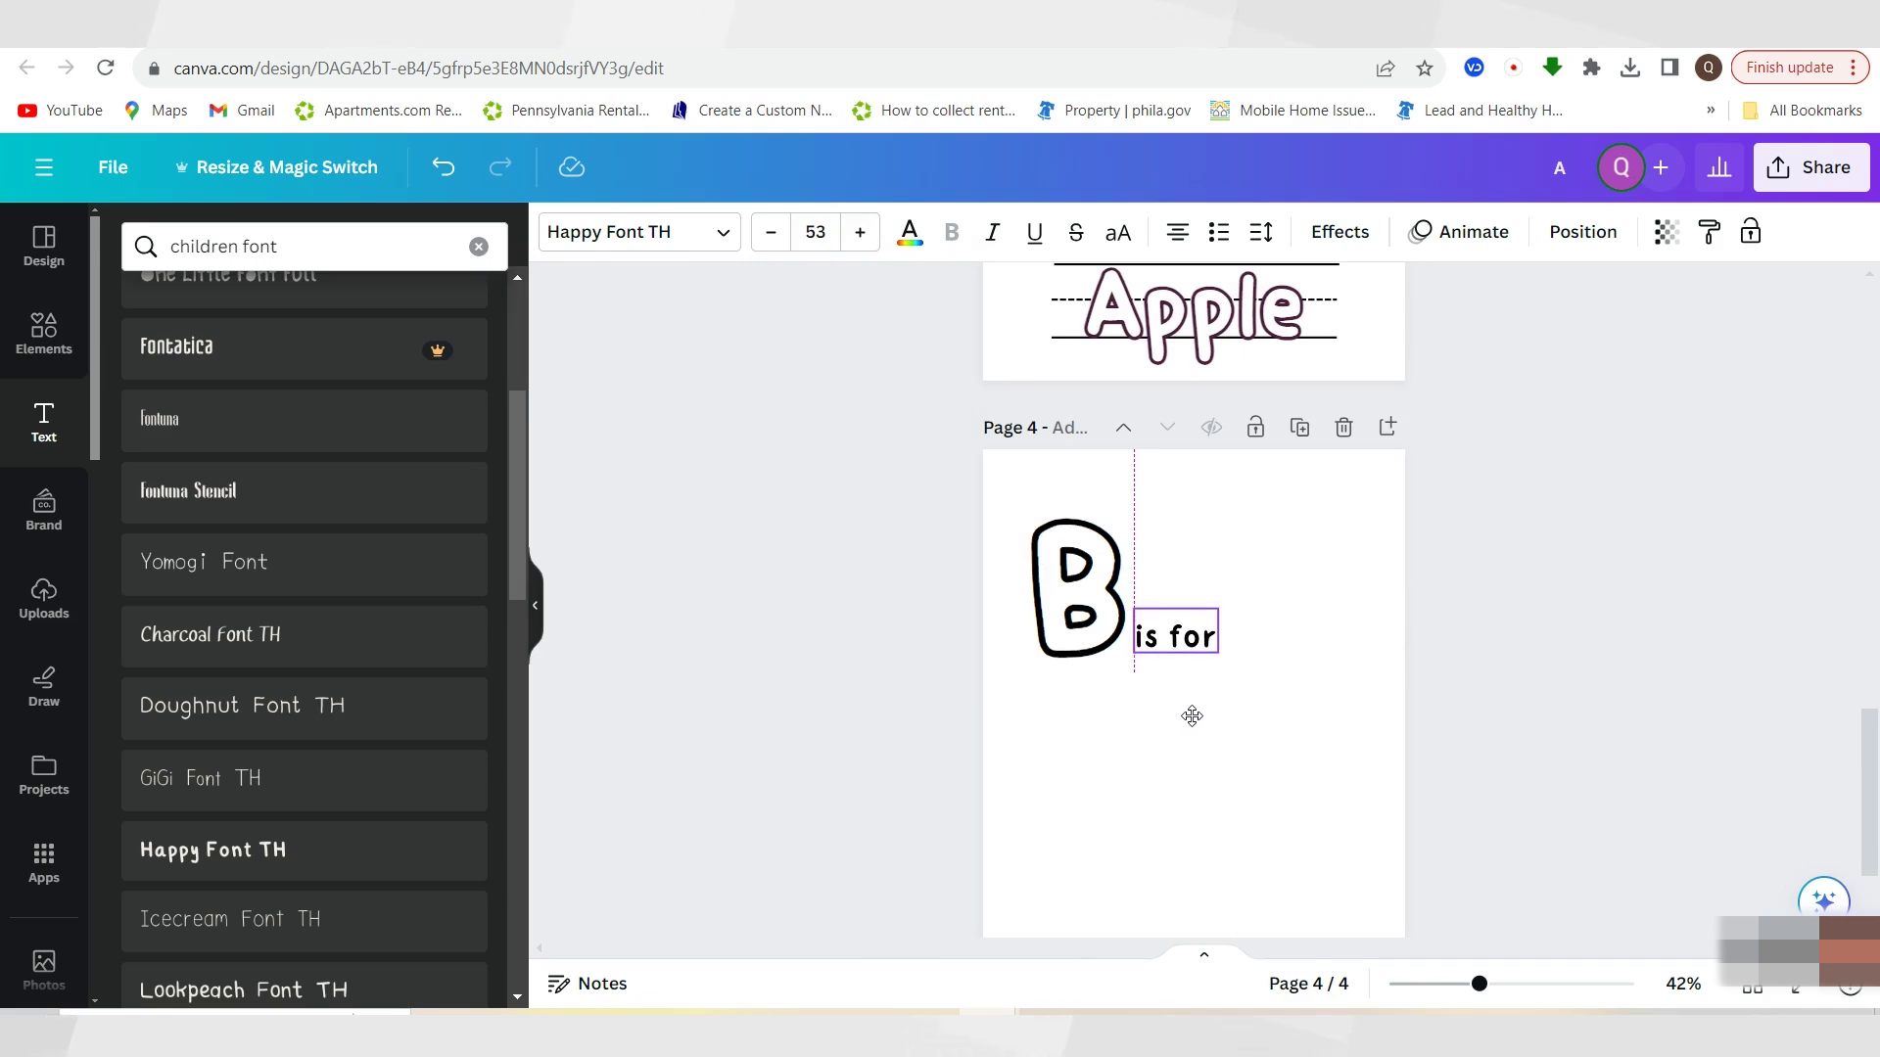
Group the B with "is for" and move the group slightly higher on page 4
click(1041, 609)
click(1084, 611)
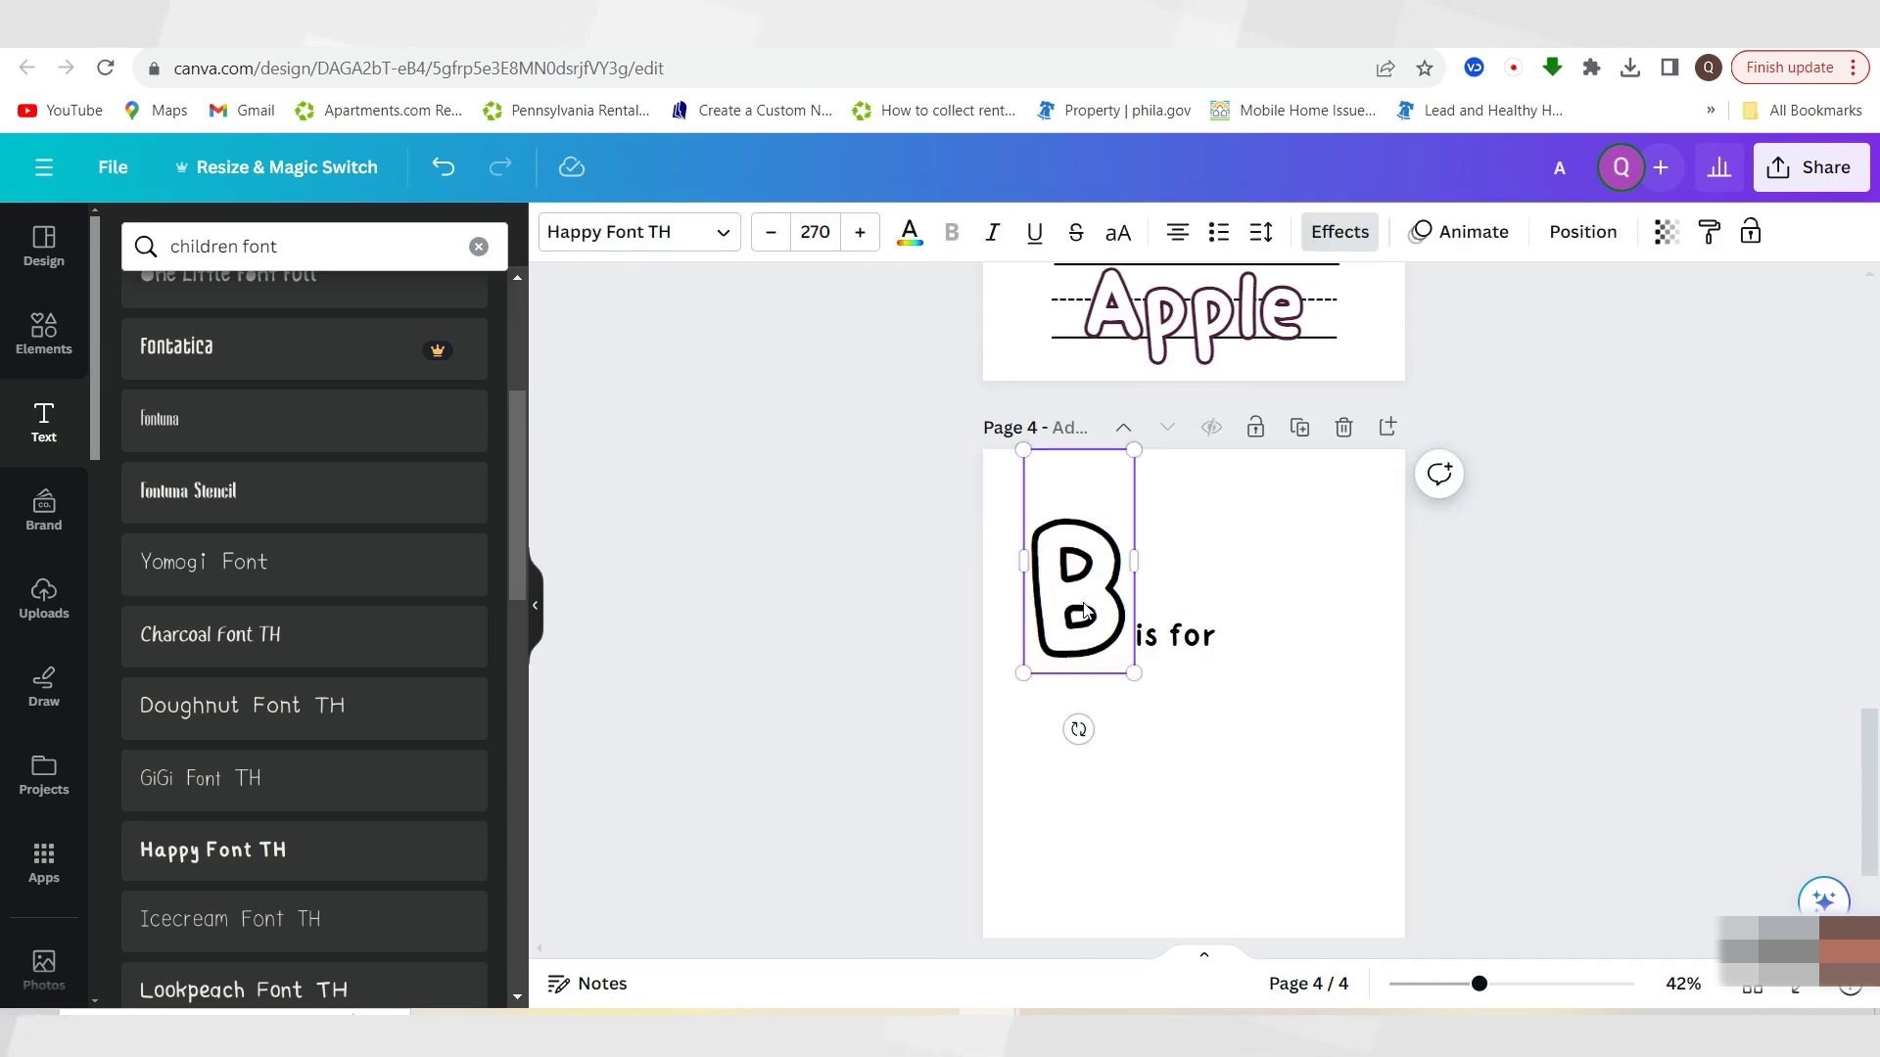
shift+click(1197, 646)
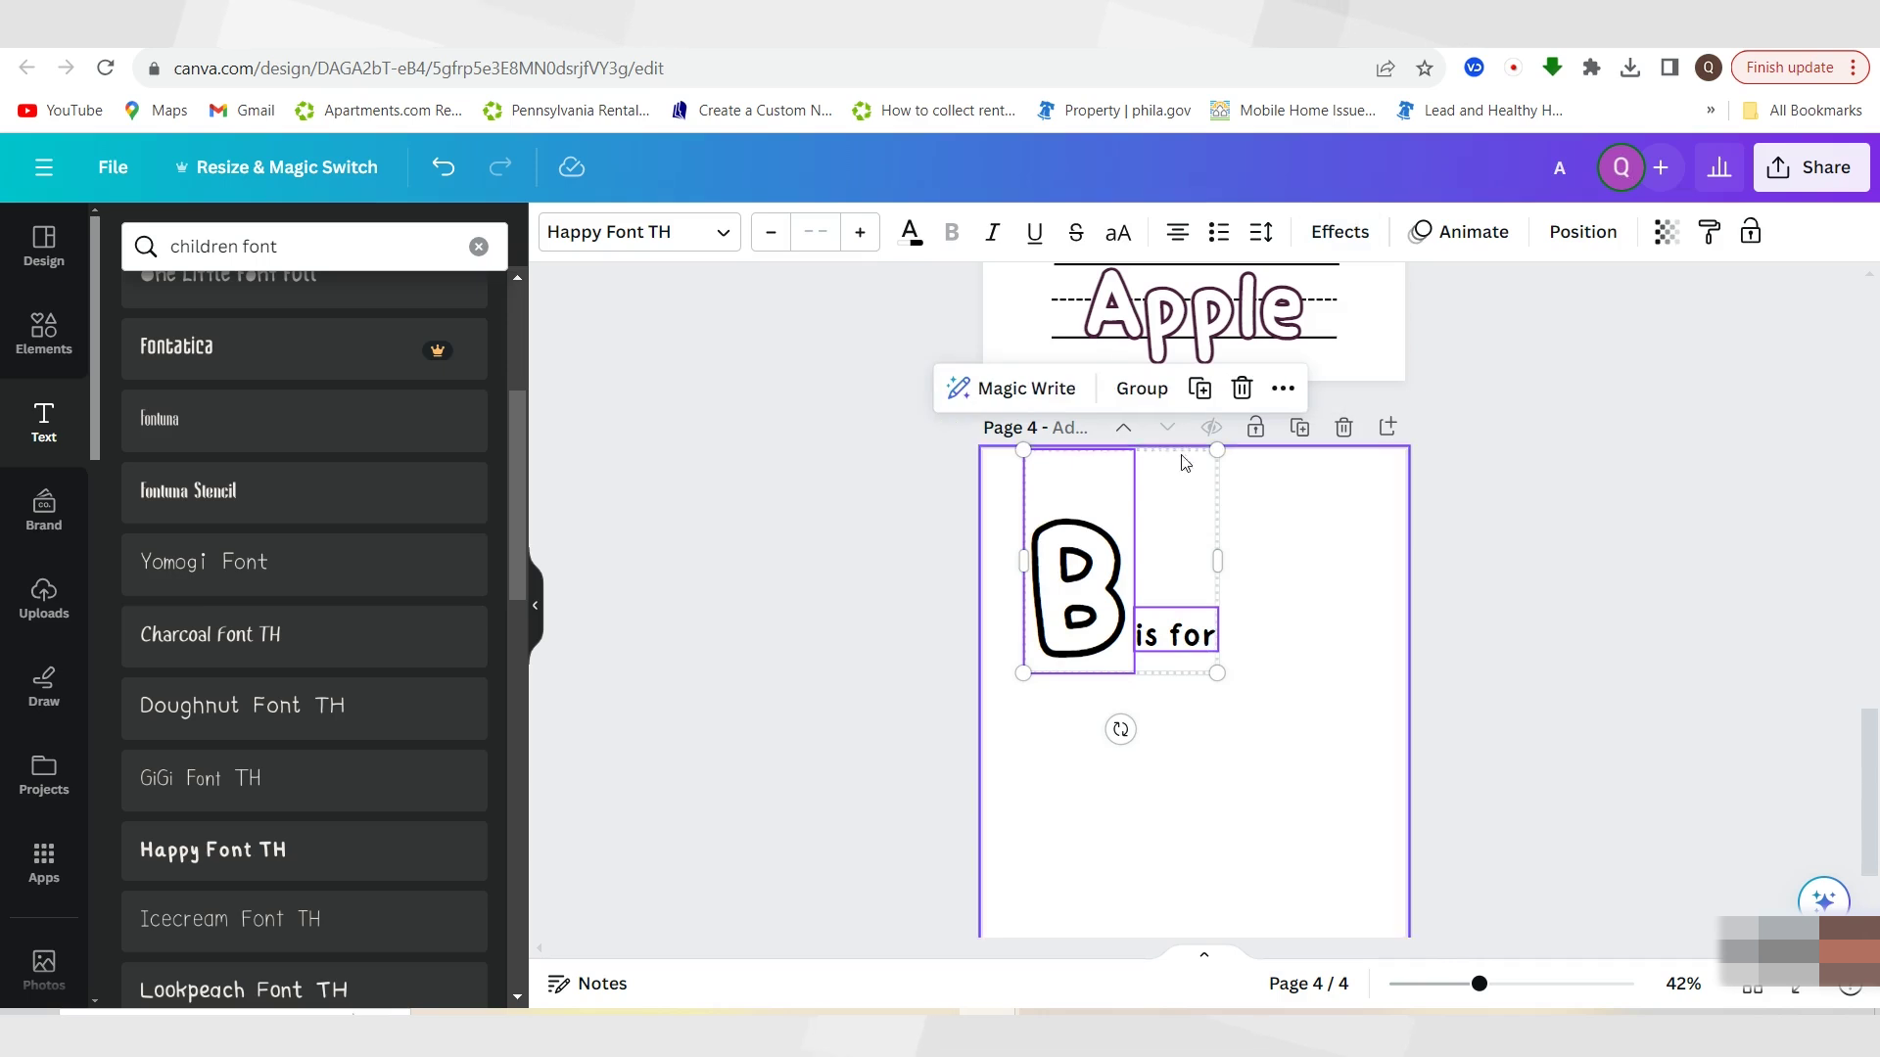
drag(1163, 635, 1162, 593)
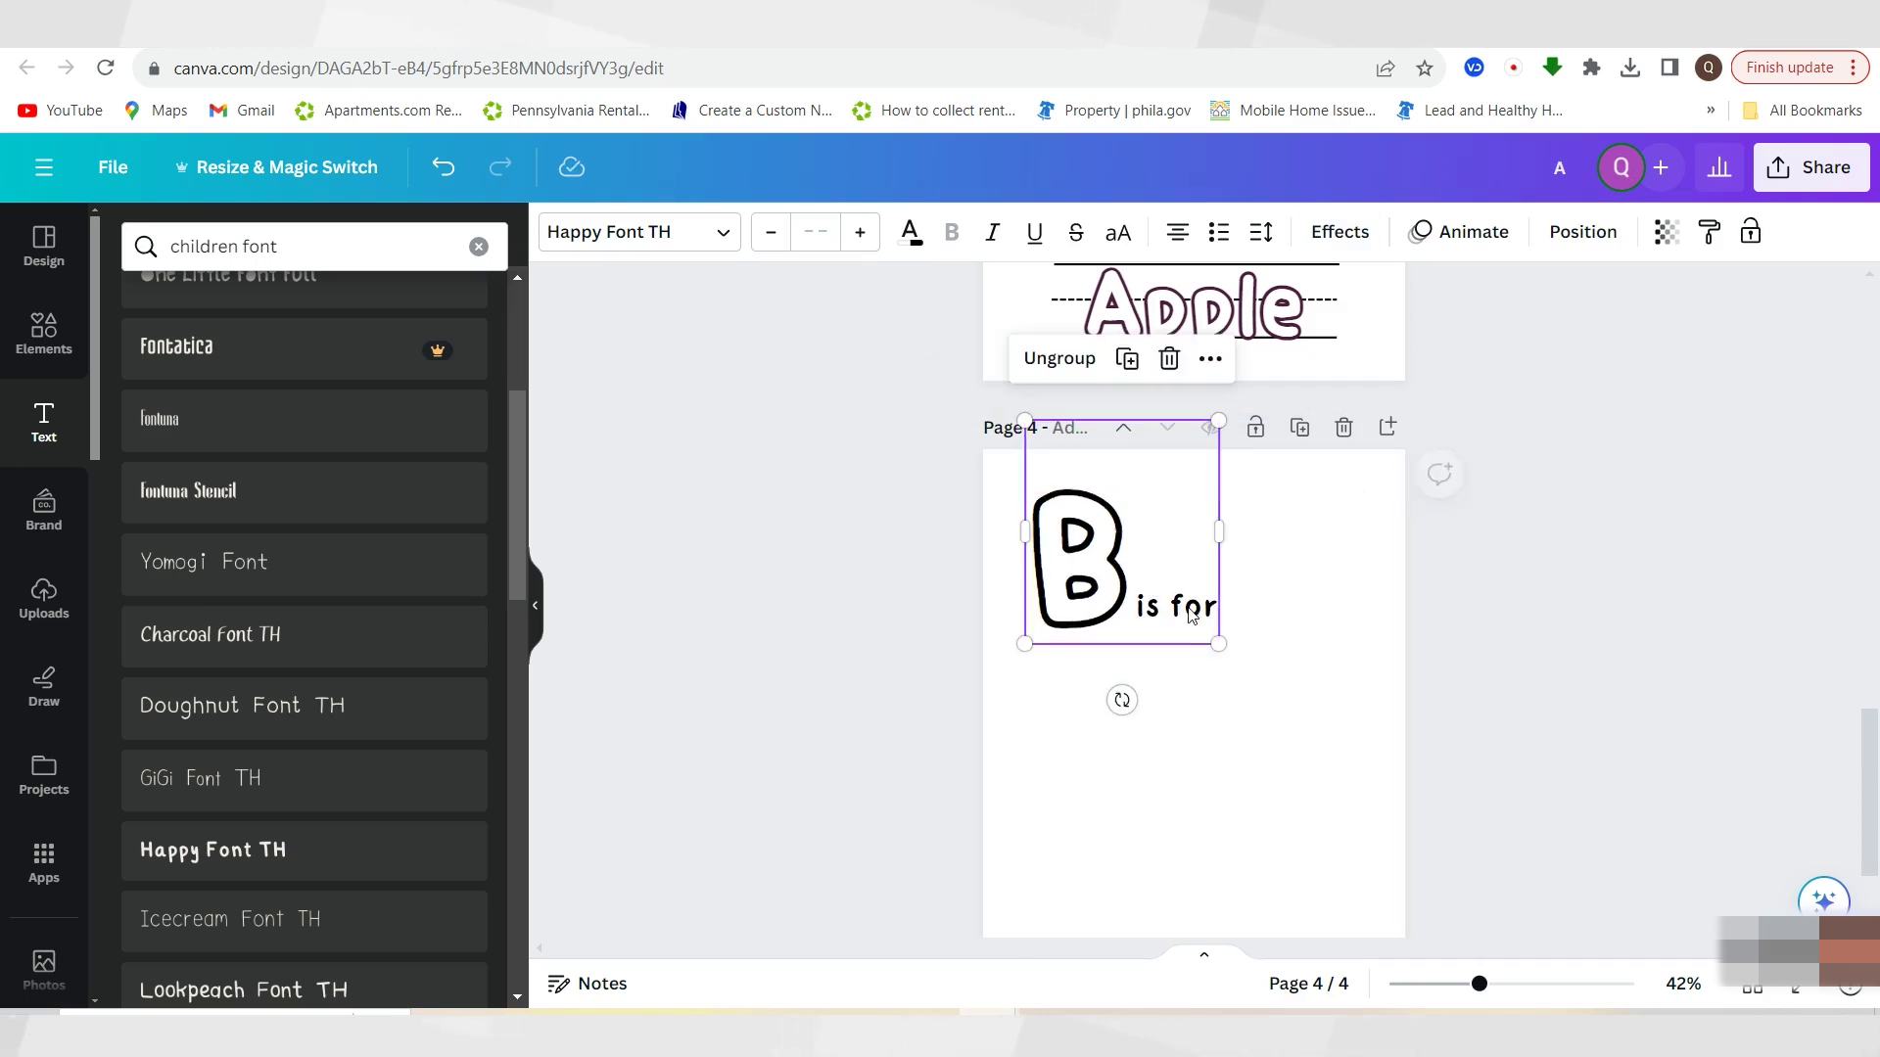
Upload the basketball illustration "DALL-E 2024-03-28 21.47.15" from the Downloads folder
click(1566, 738)
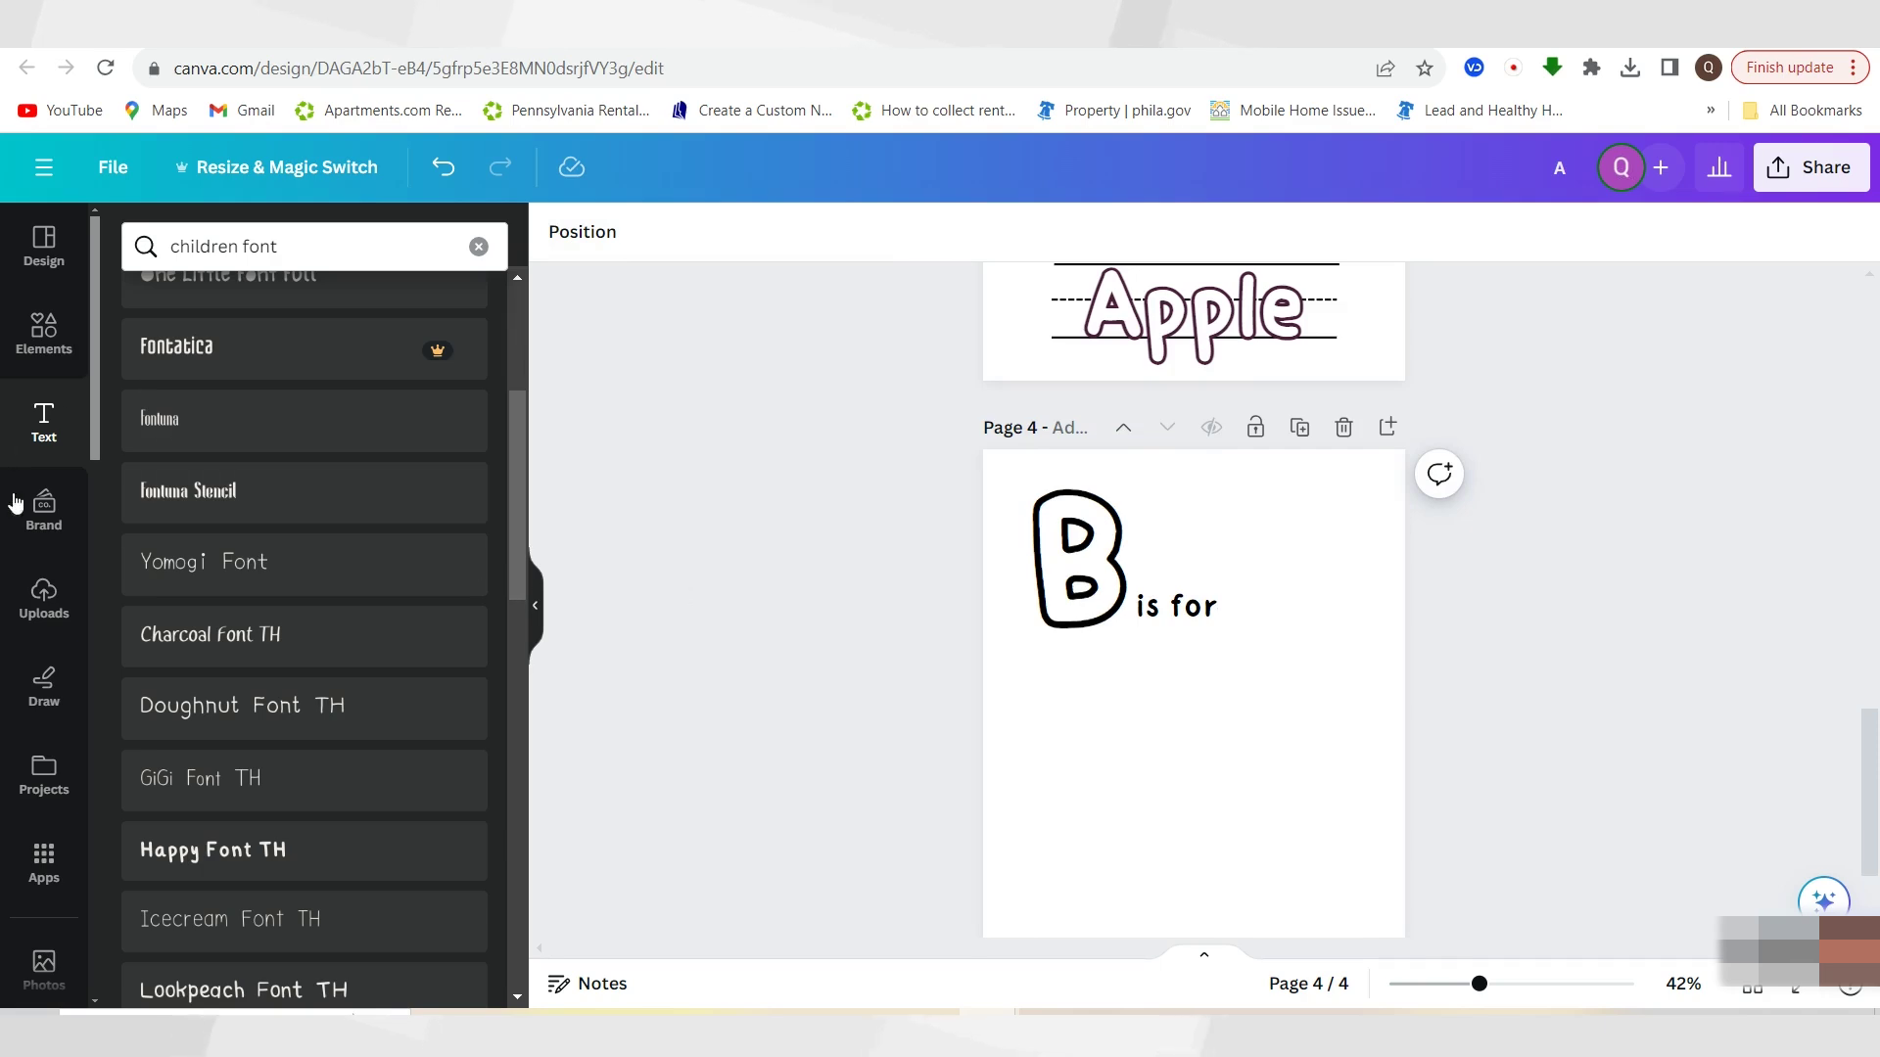
click(45, 599)
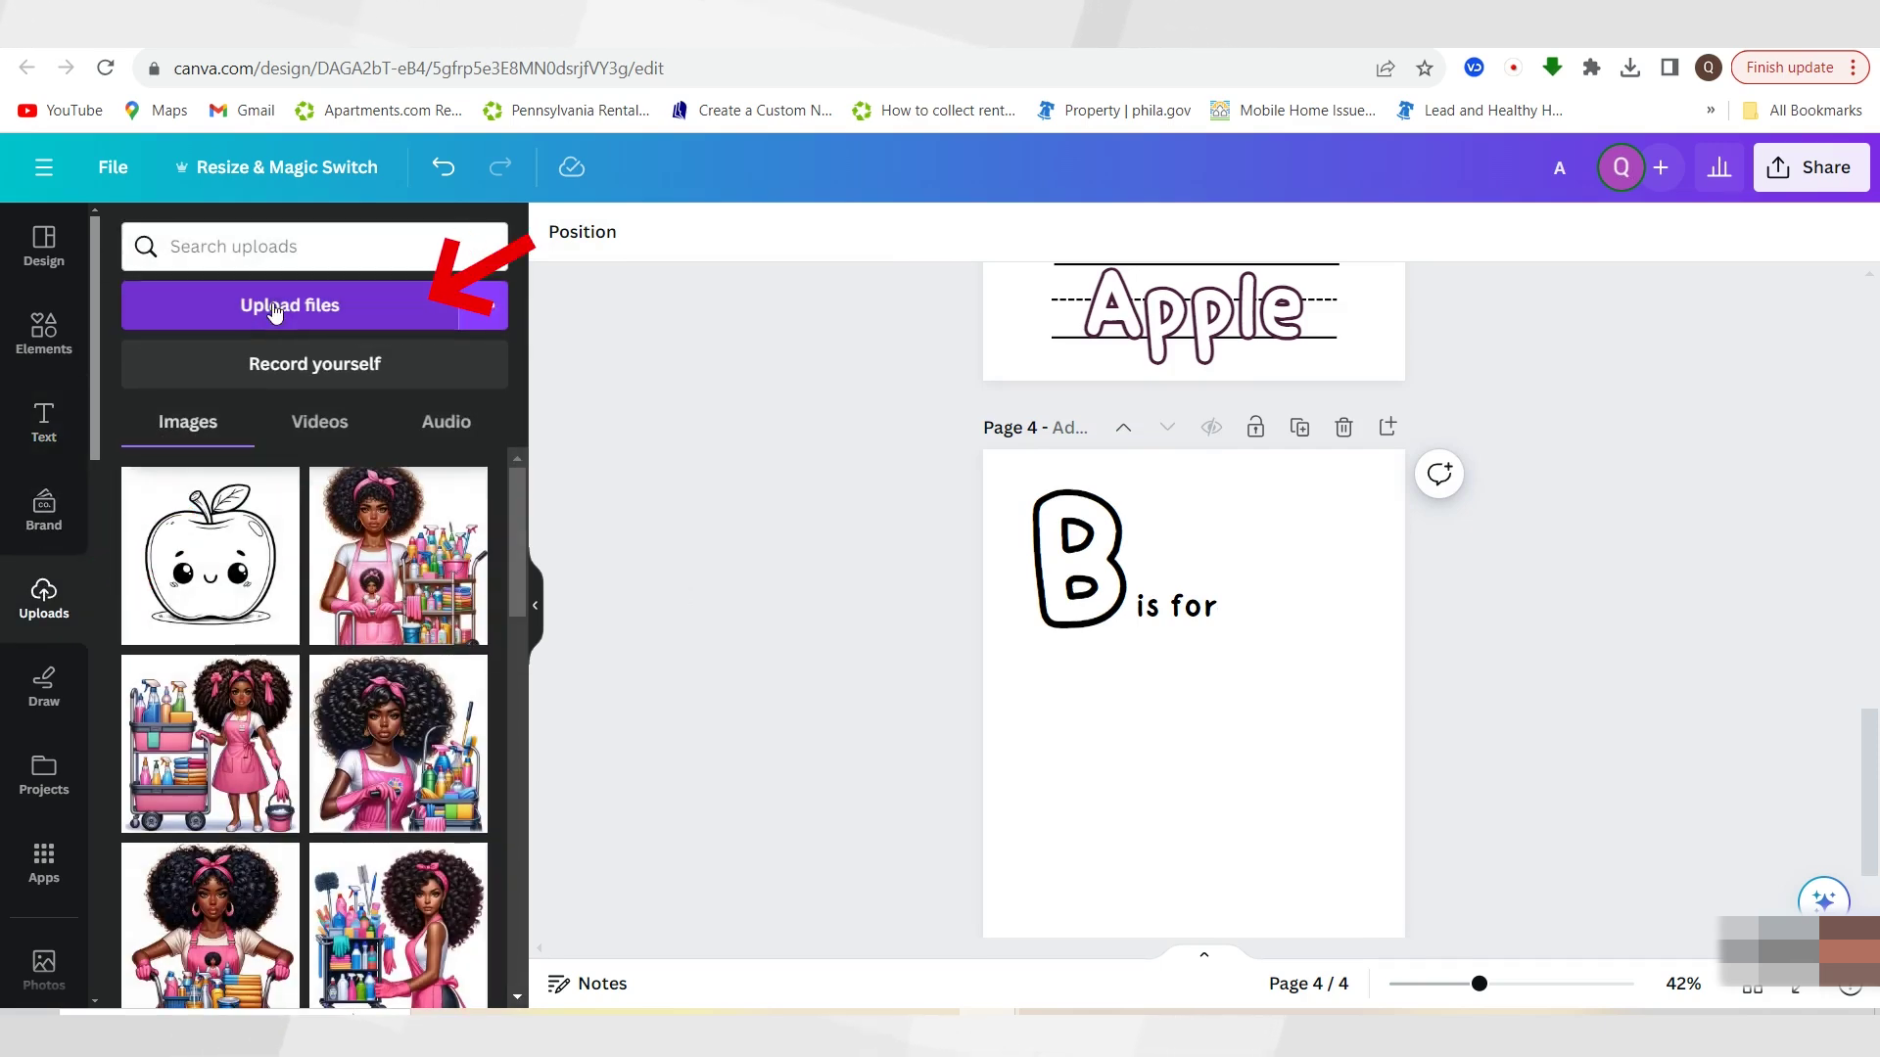
click(290, 338)
click(106, 162)
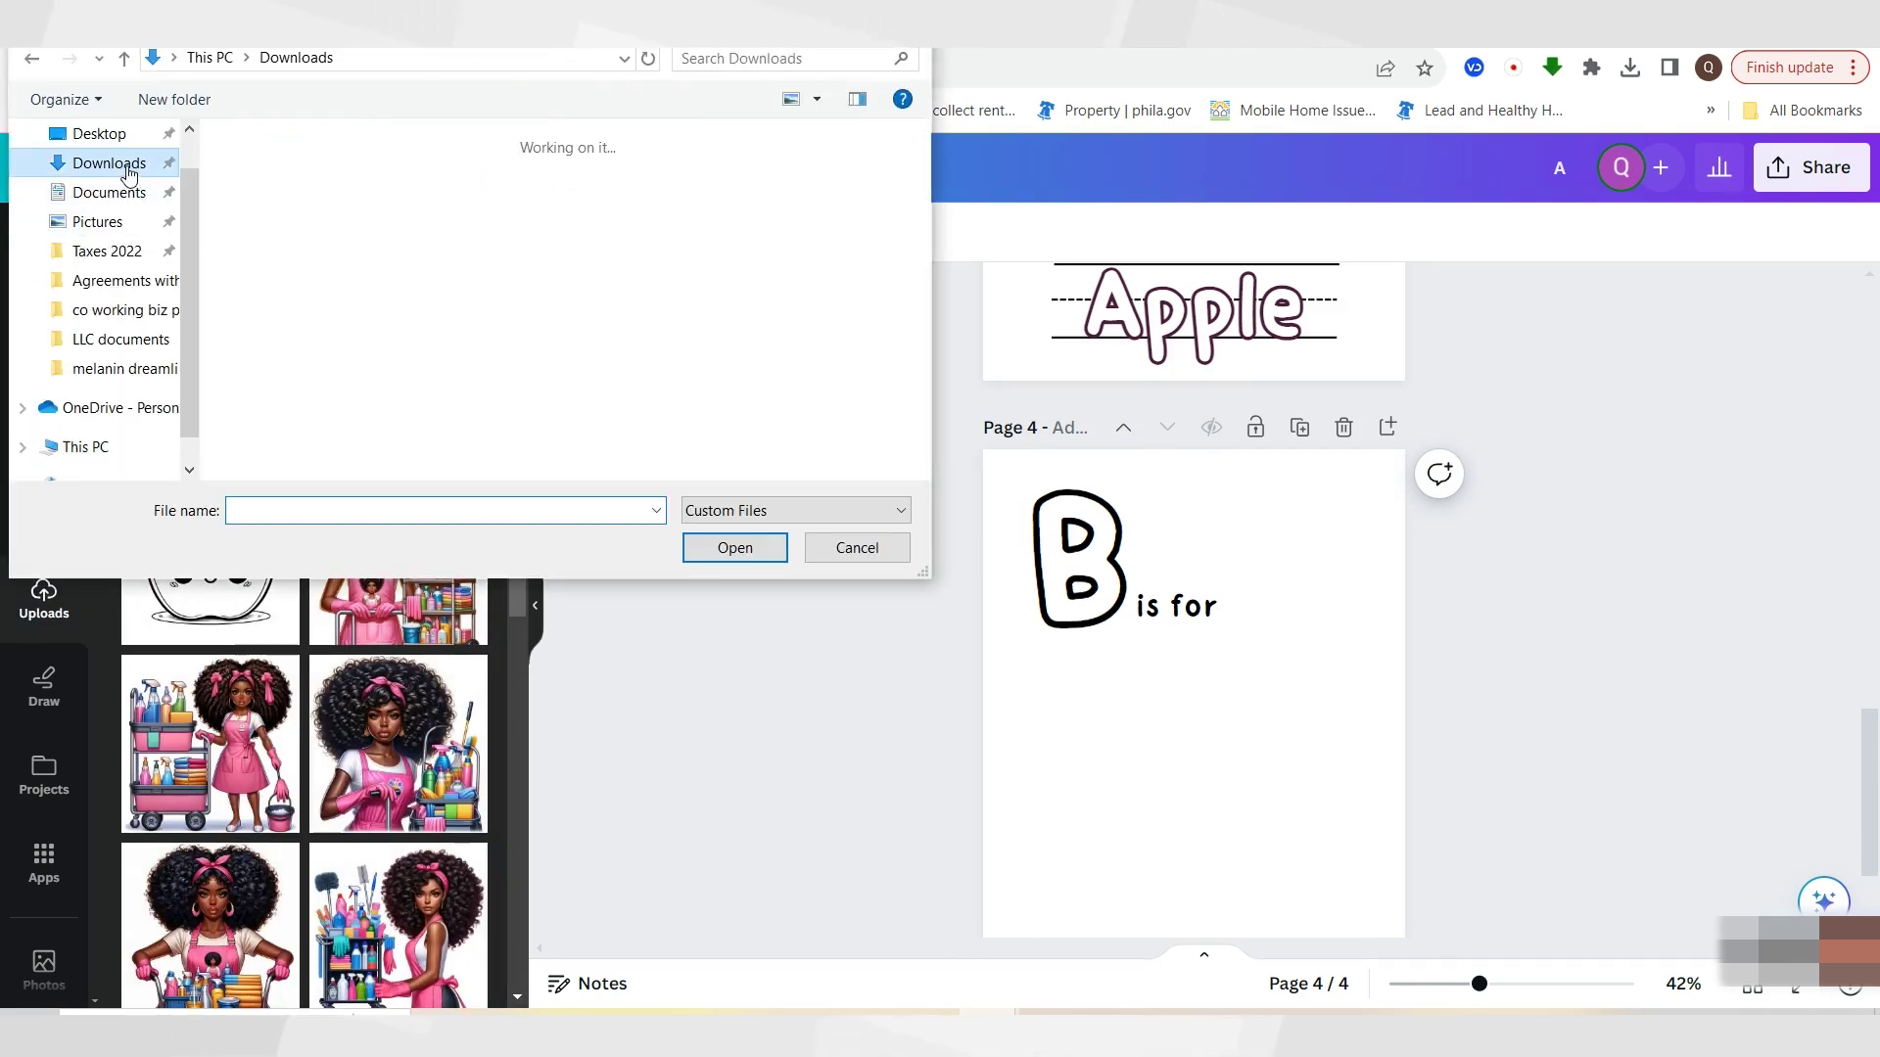
click(262, 240)
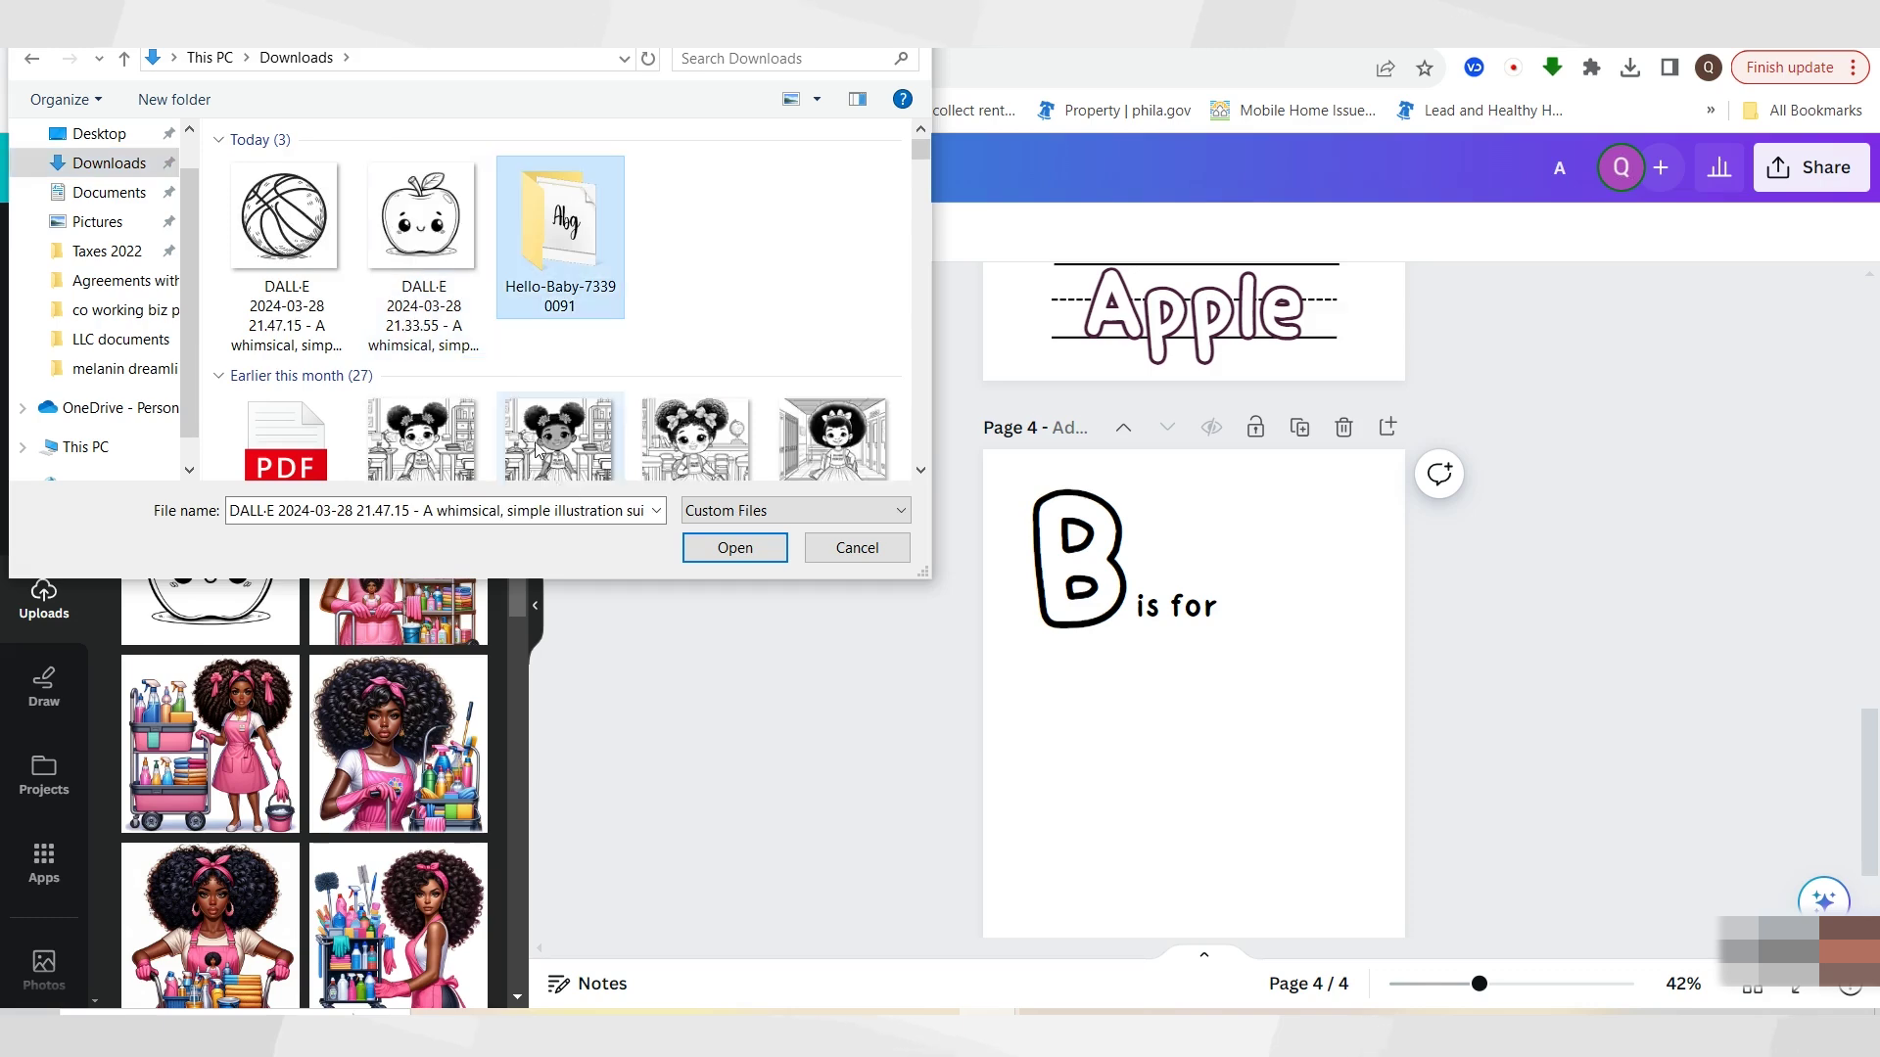
click(747, 559)
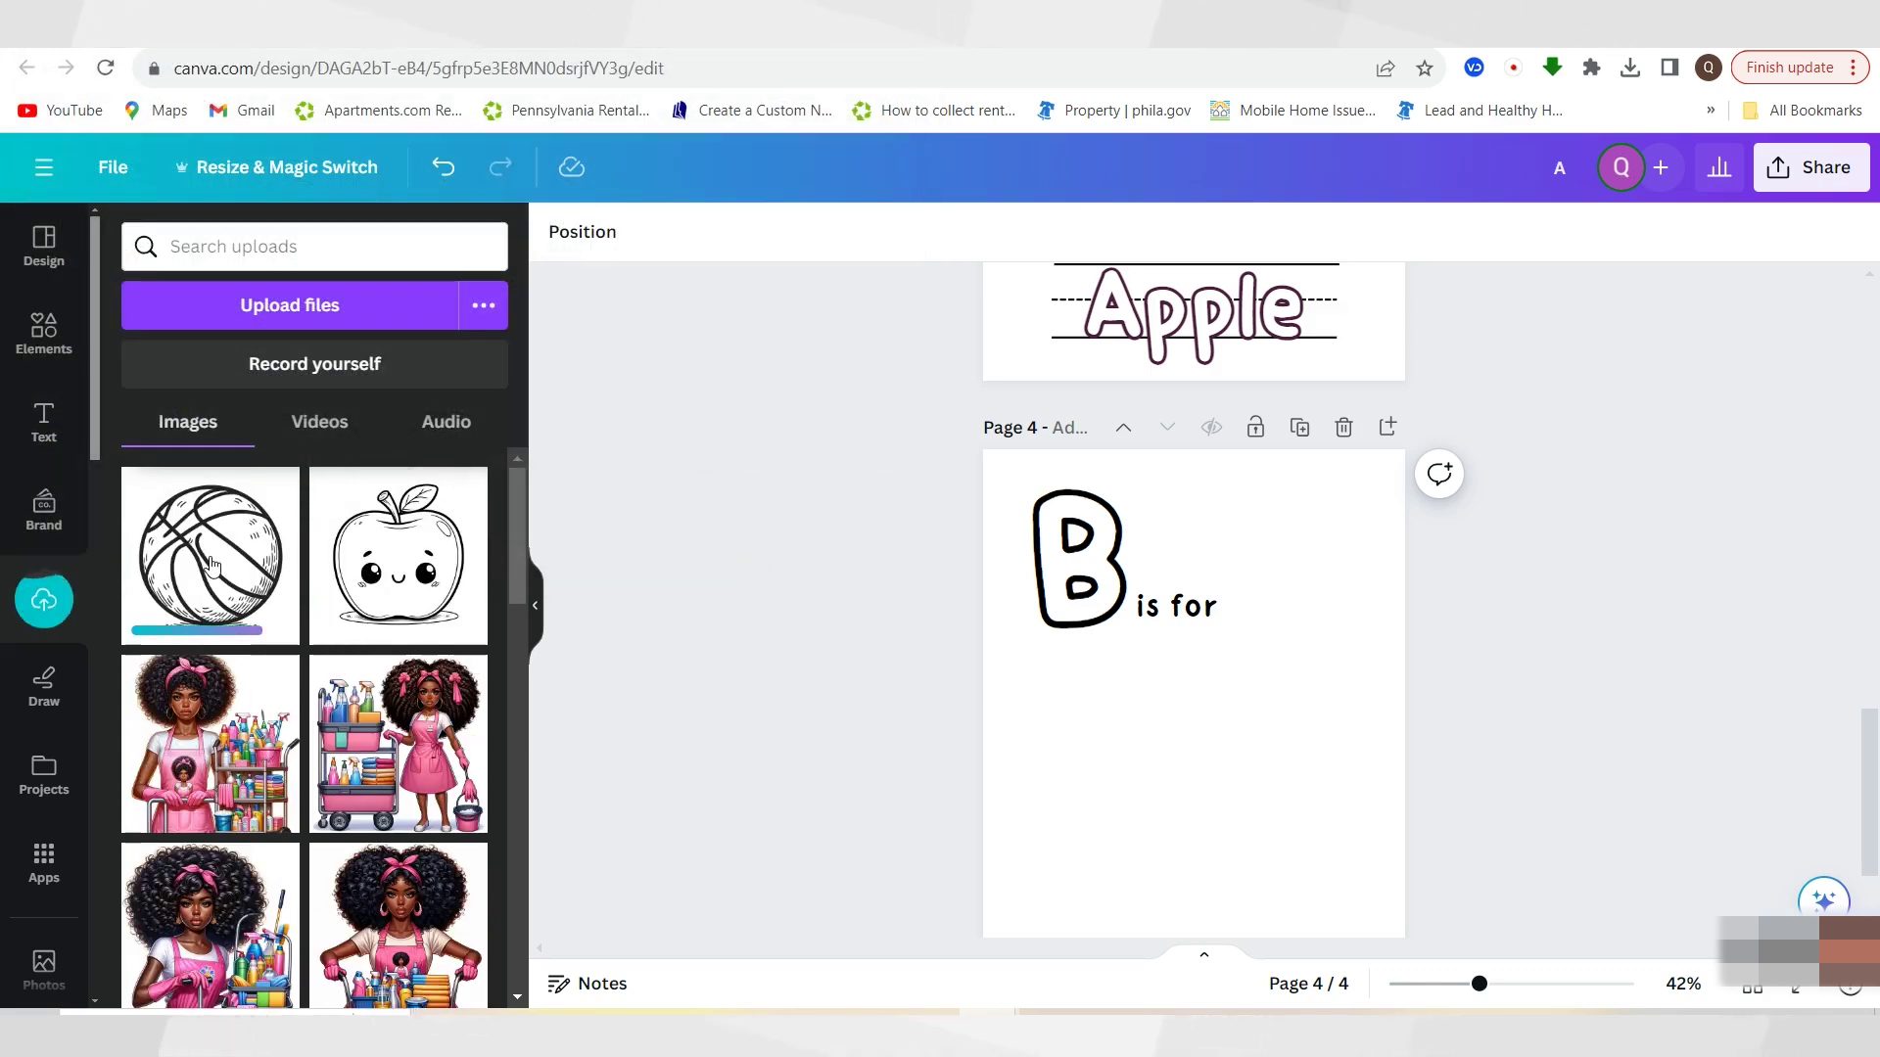
Place the uploaded basketball on page 4, shrink it, and center it horizontally below "is for"
click(211, 558)
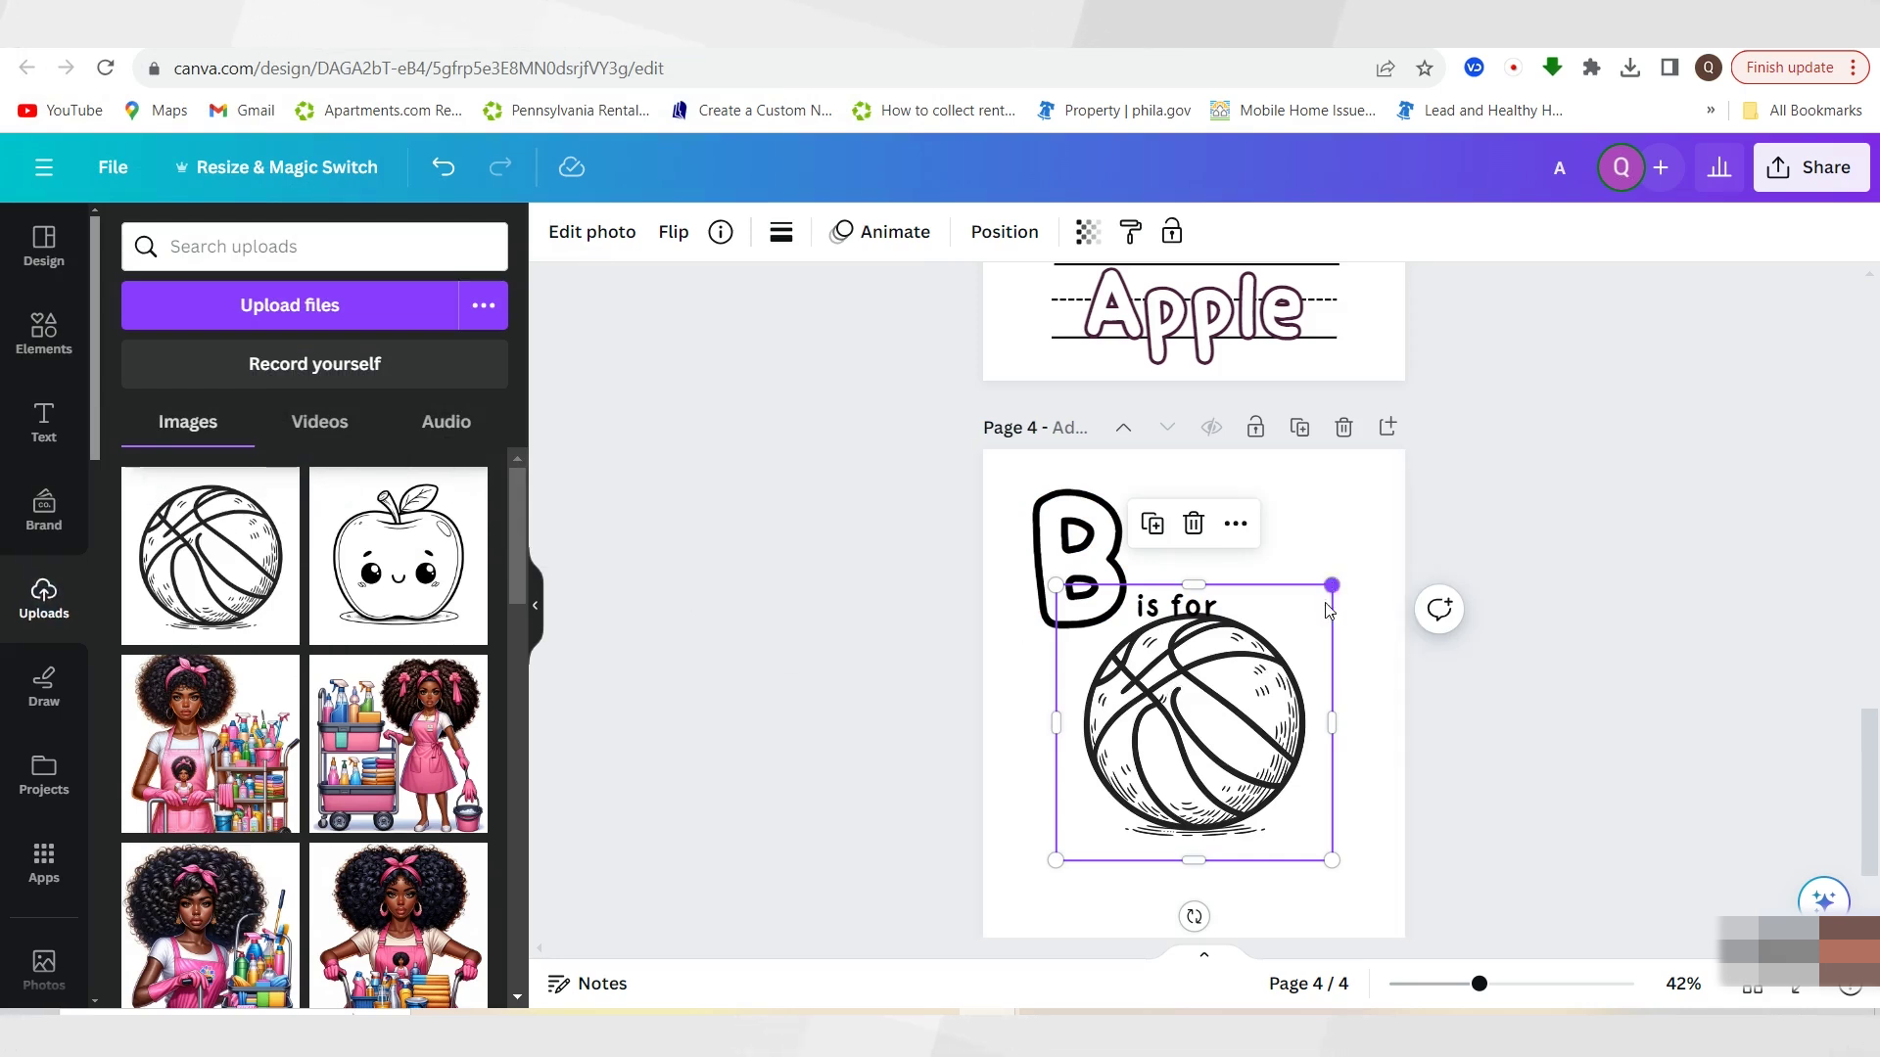
drag(1329, 607, 1286, 650)
drag(1175, 745, 1195, 744)
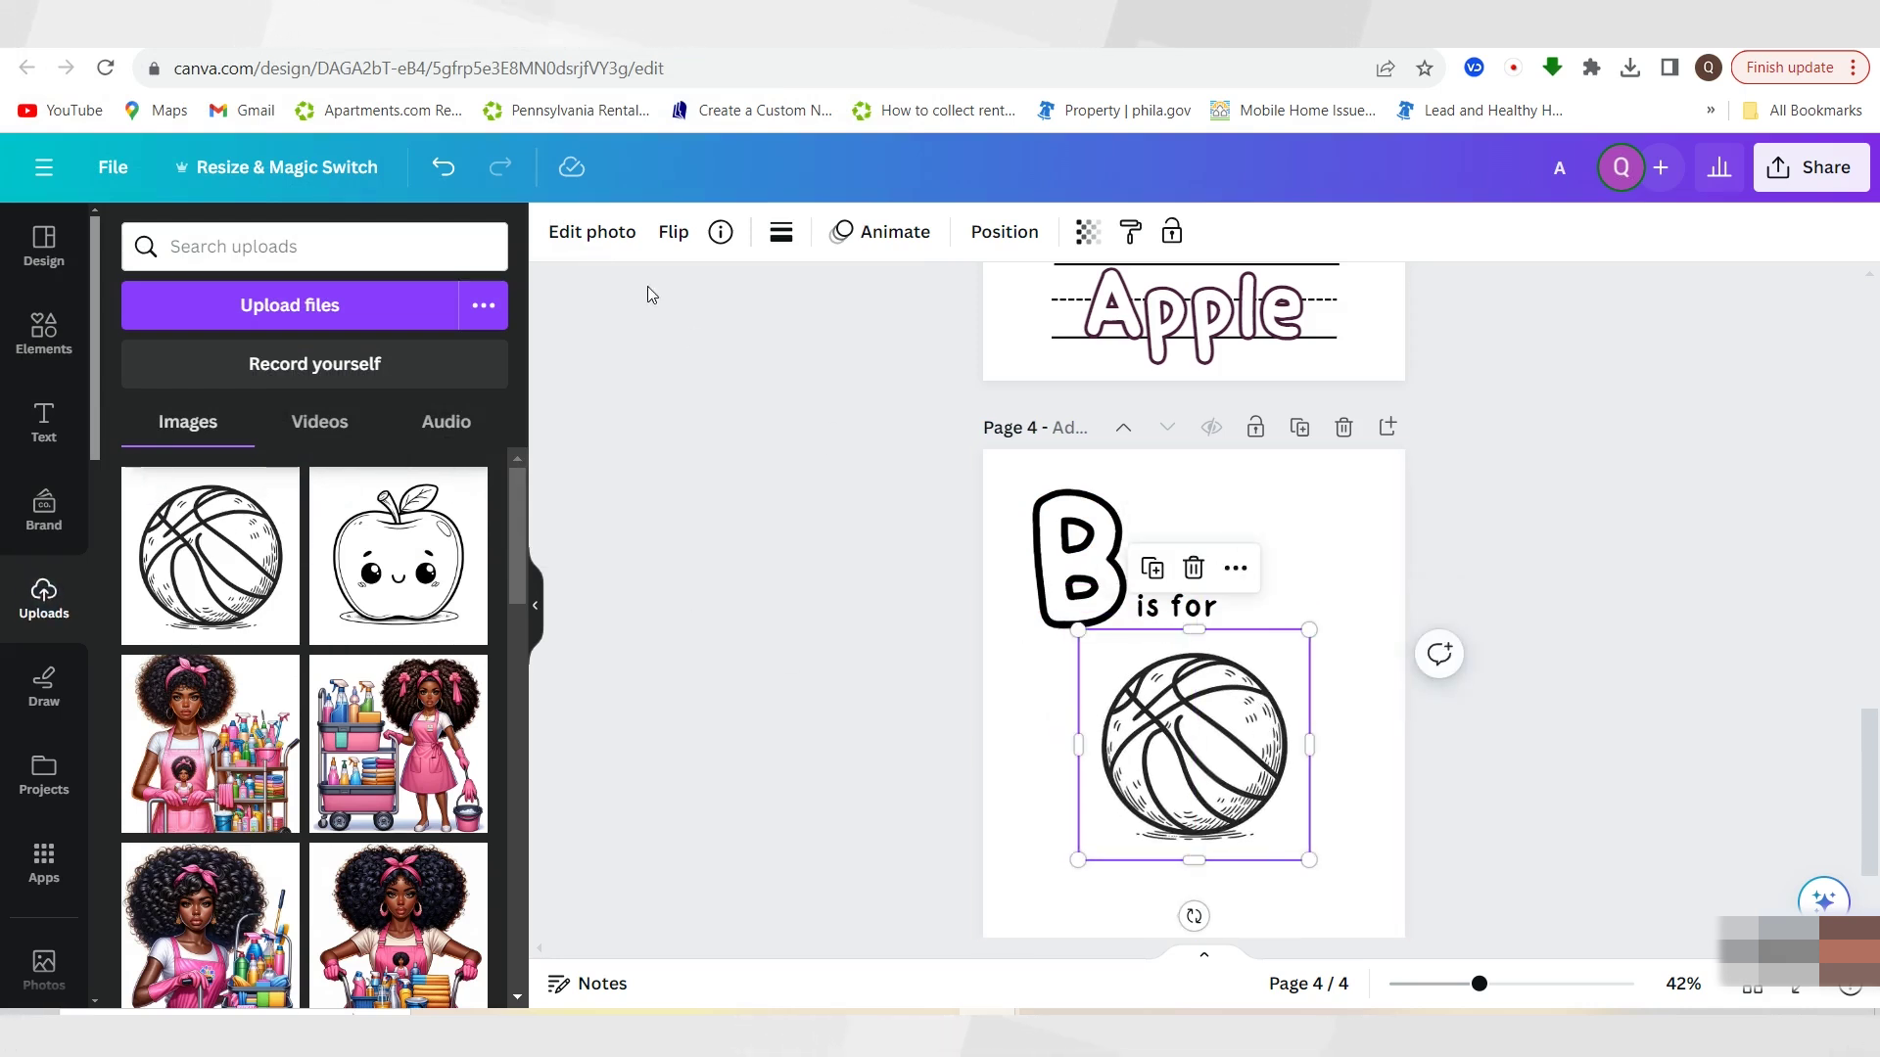
Remove the basketball image's background, then shrink the ball and center it on page 4
click(599, 233)
click(167, 411)
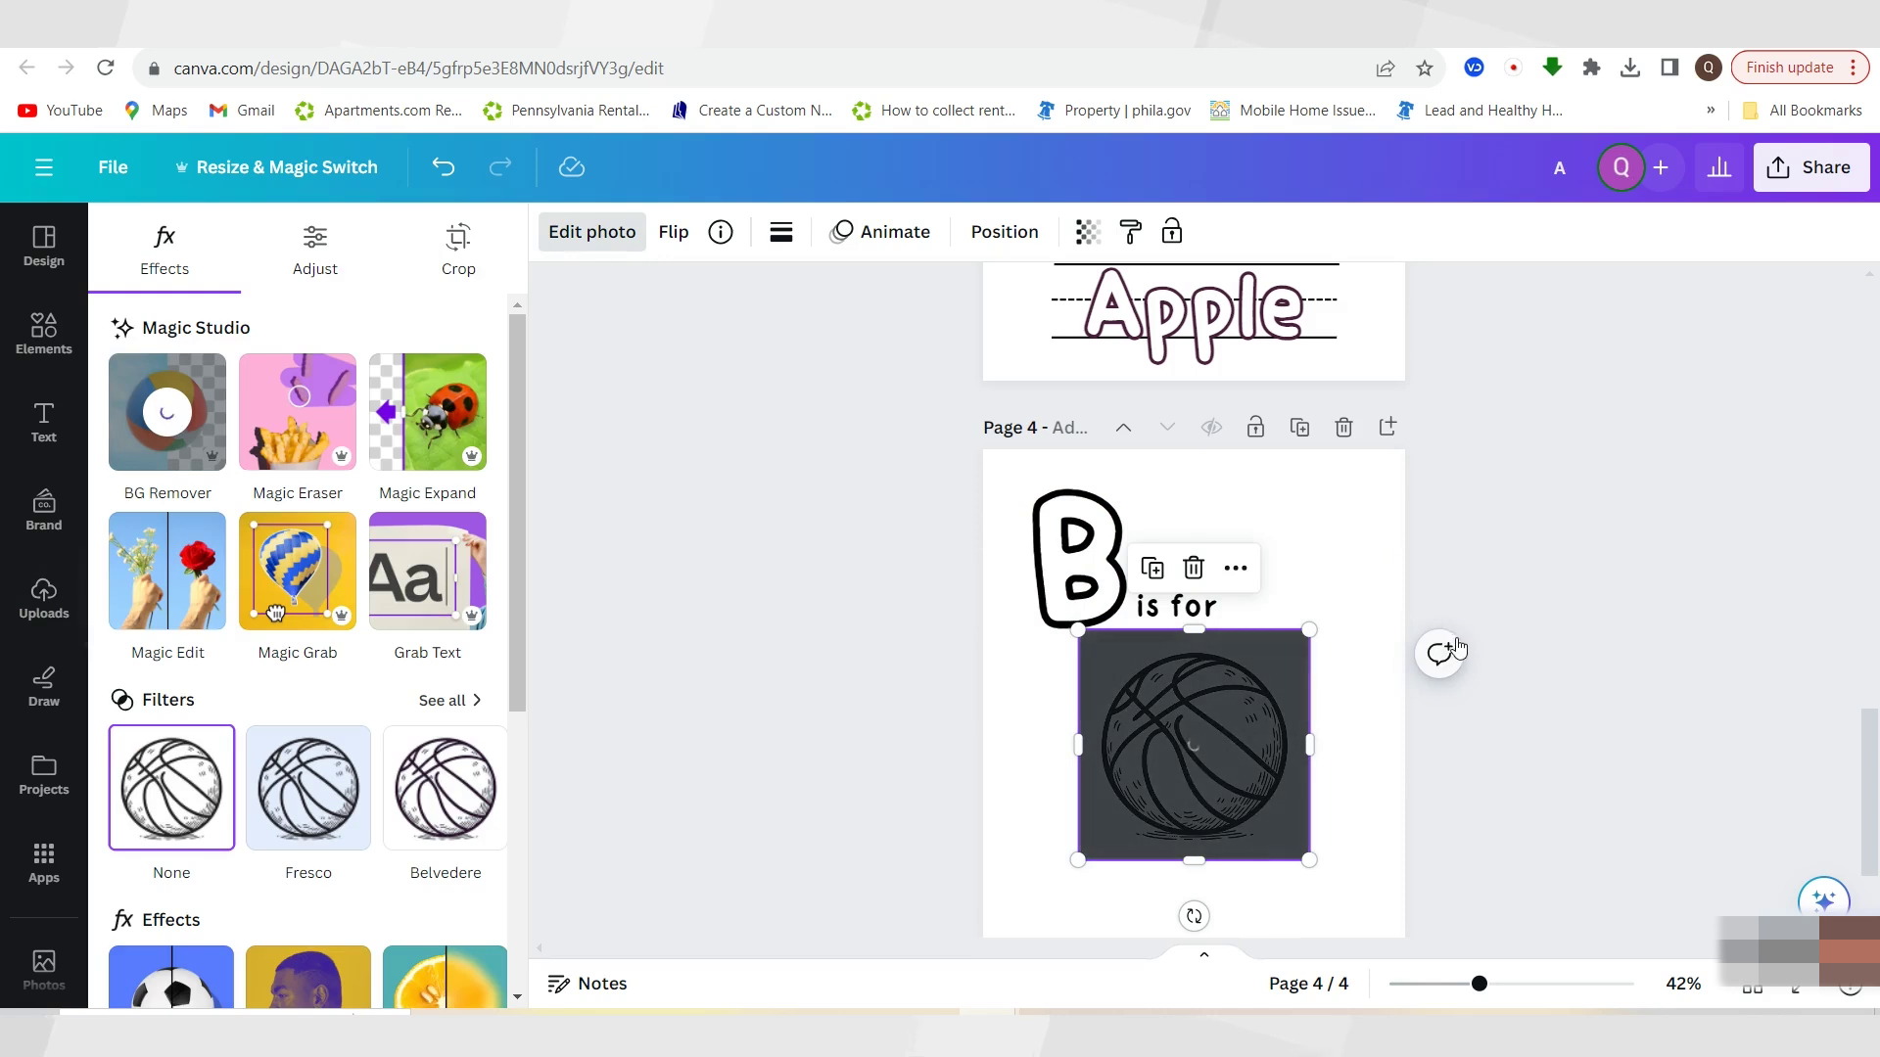
scroll(1288, 646, down, 1)
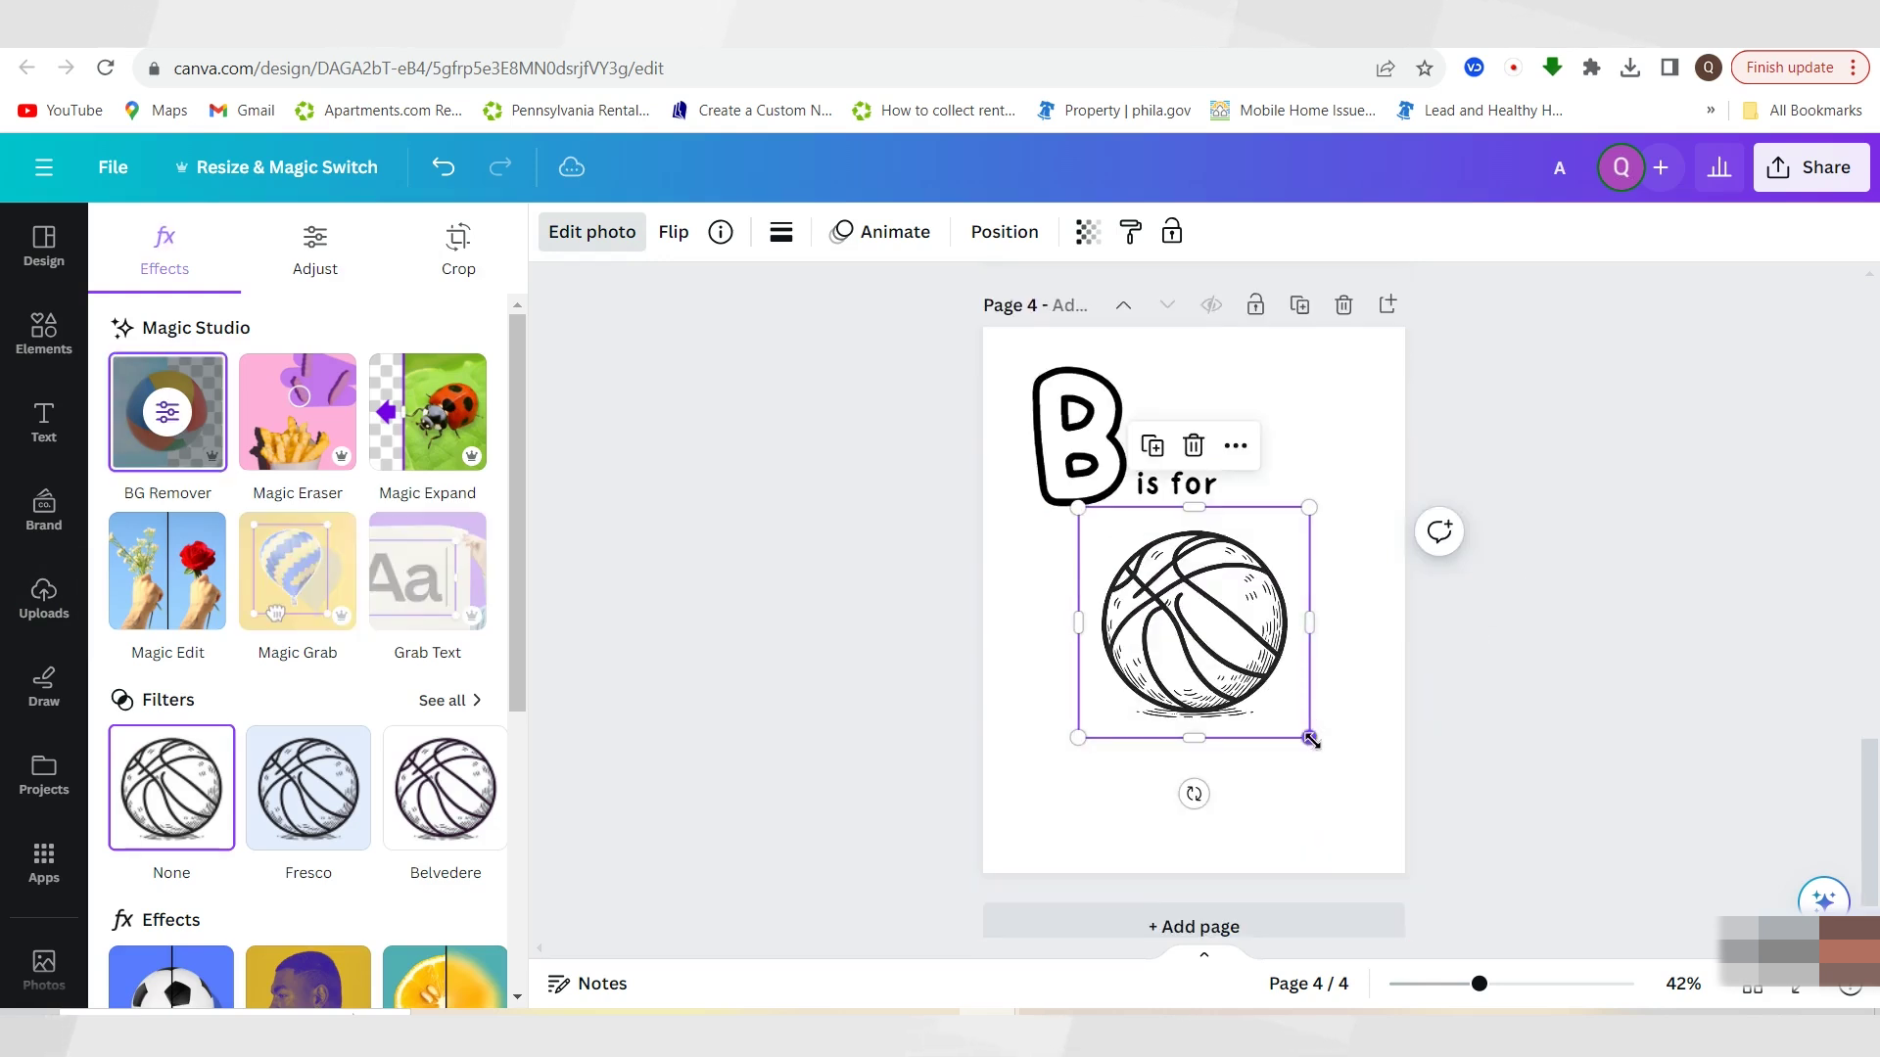
drag(1310, 739, 1246, 649)
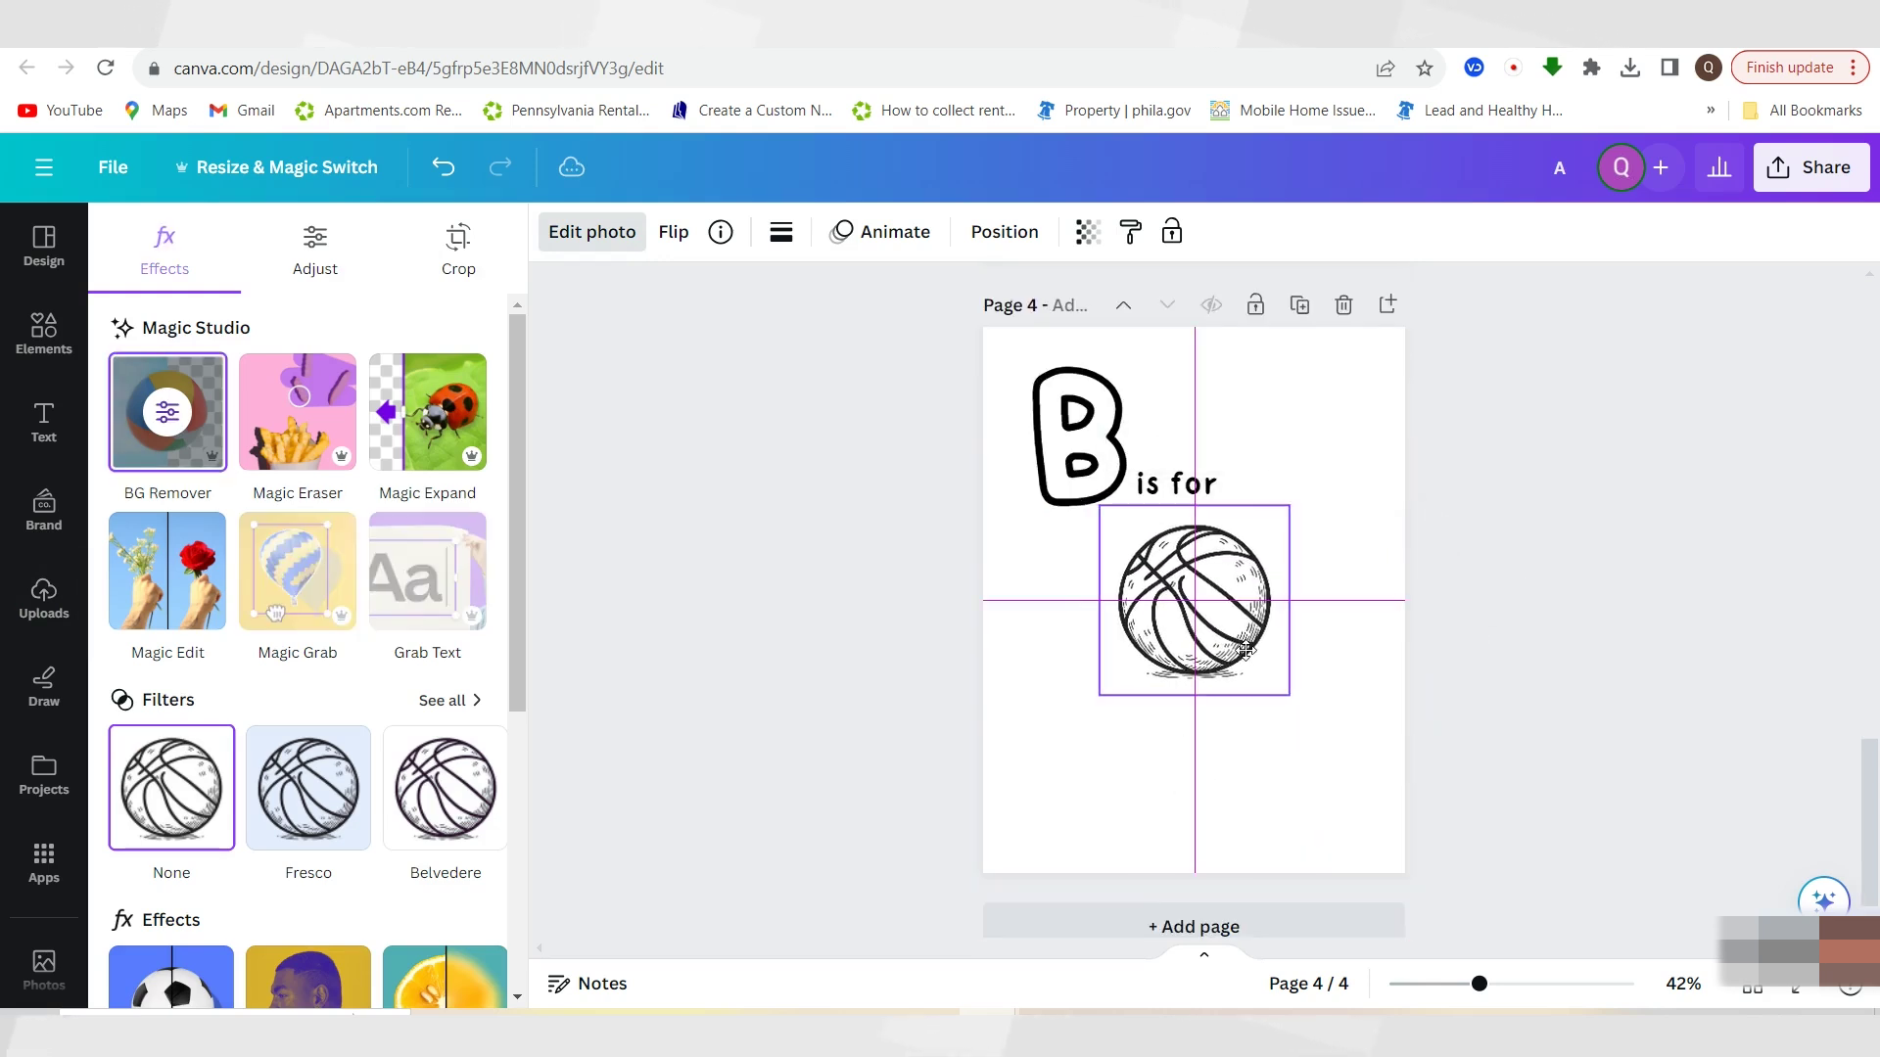
key(Escape)
key(Escape)
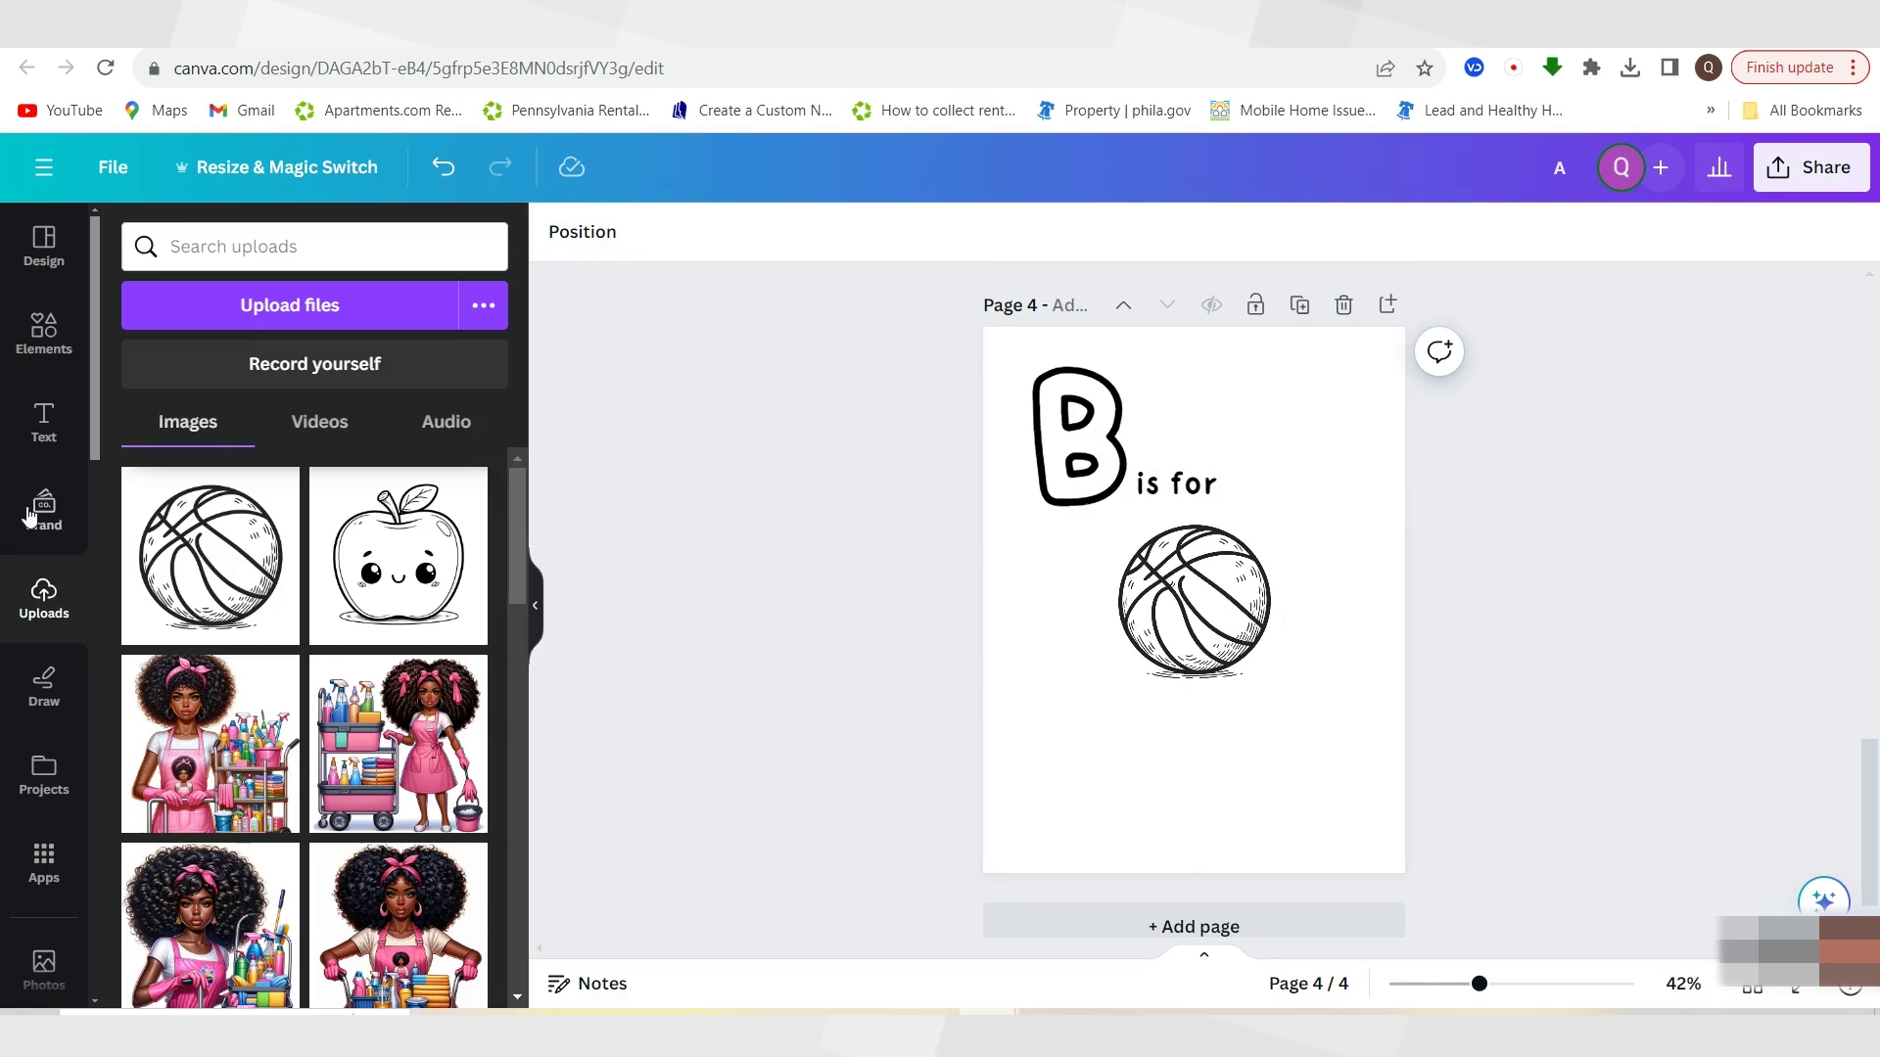
Add a straight horizontal line below the basketball, spanning most of the page width
click(44, 421)
click(39, 338)
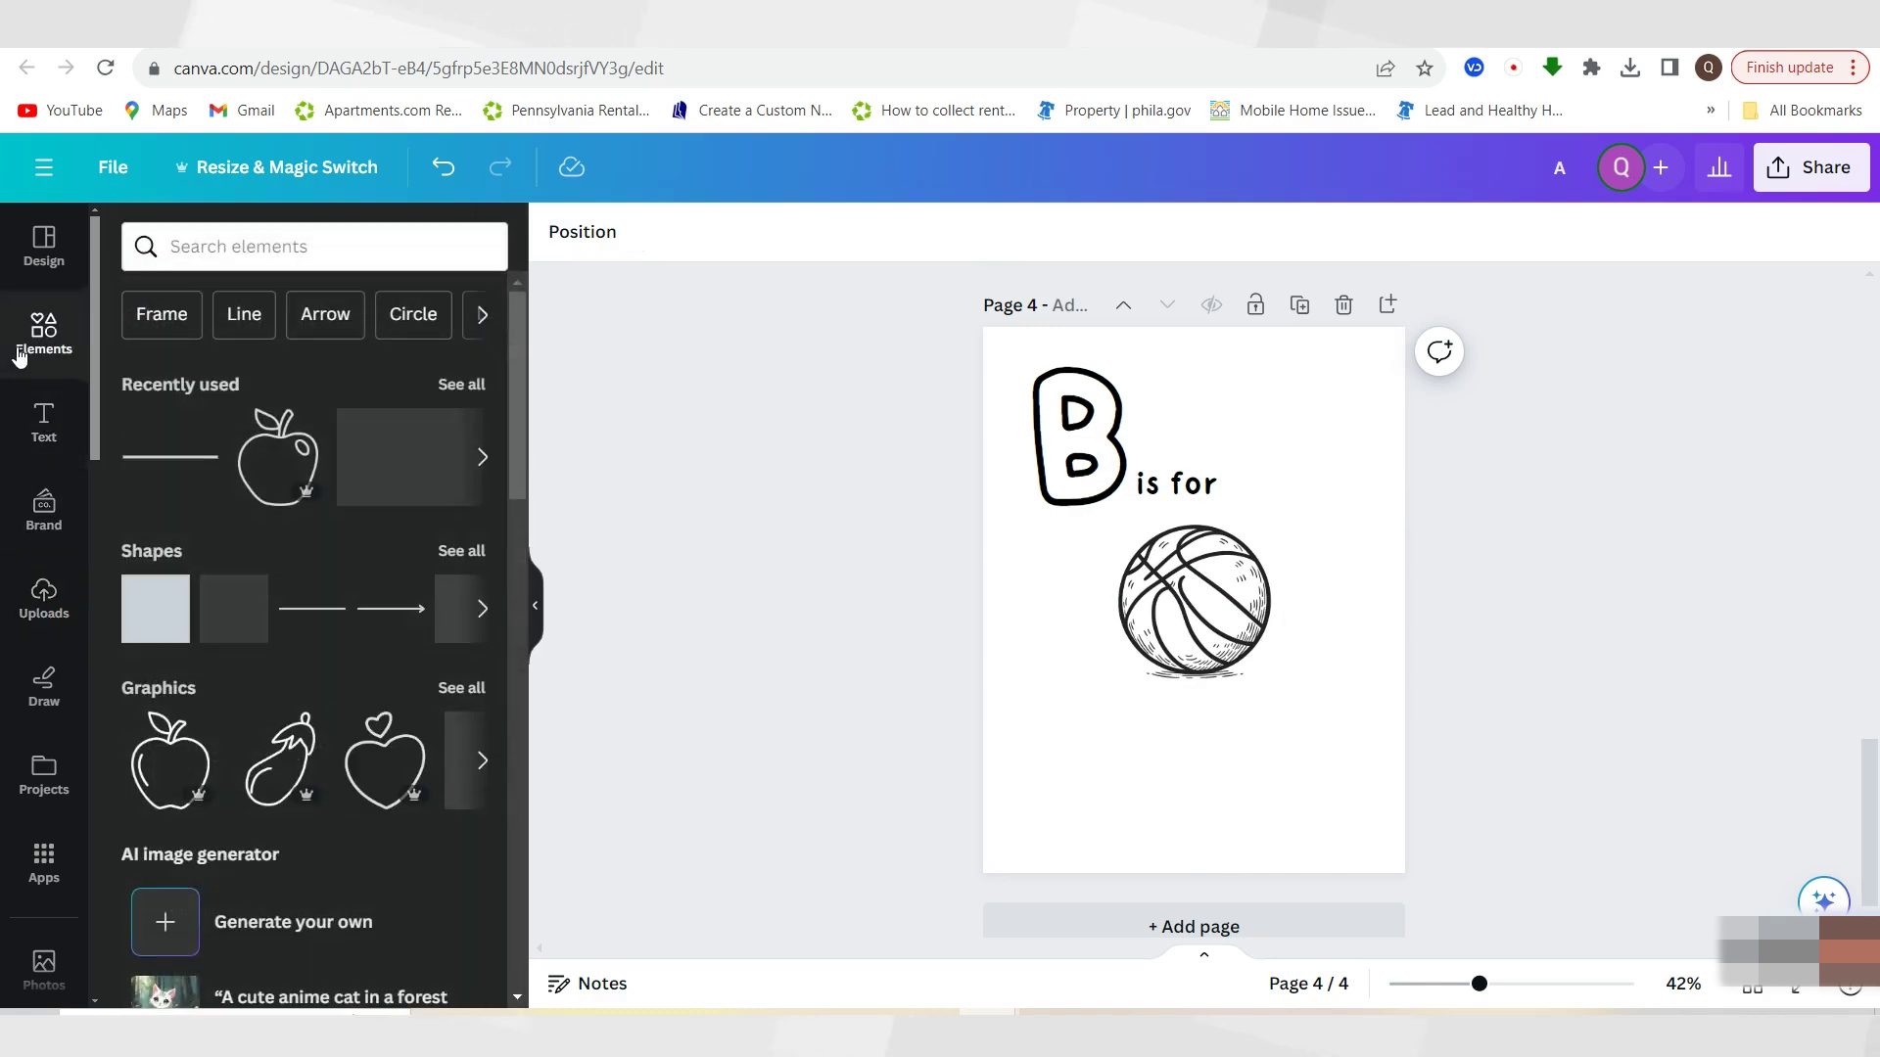
click(201, 439)
drag(1218, 662, 1363, 736)
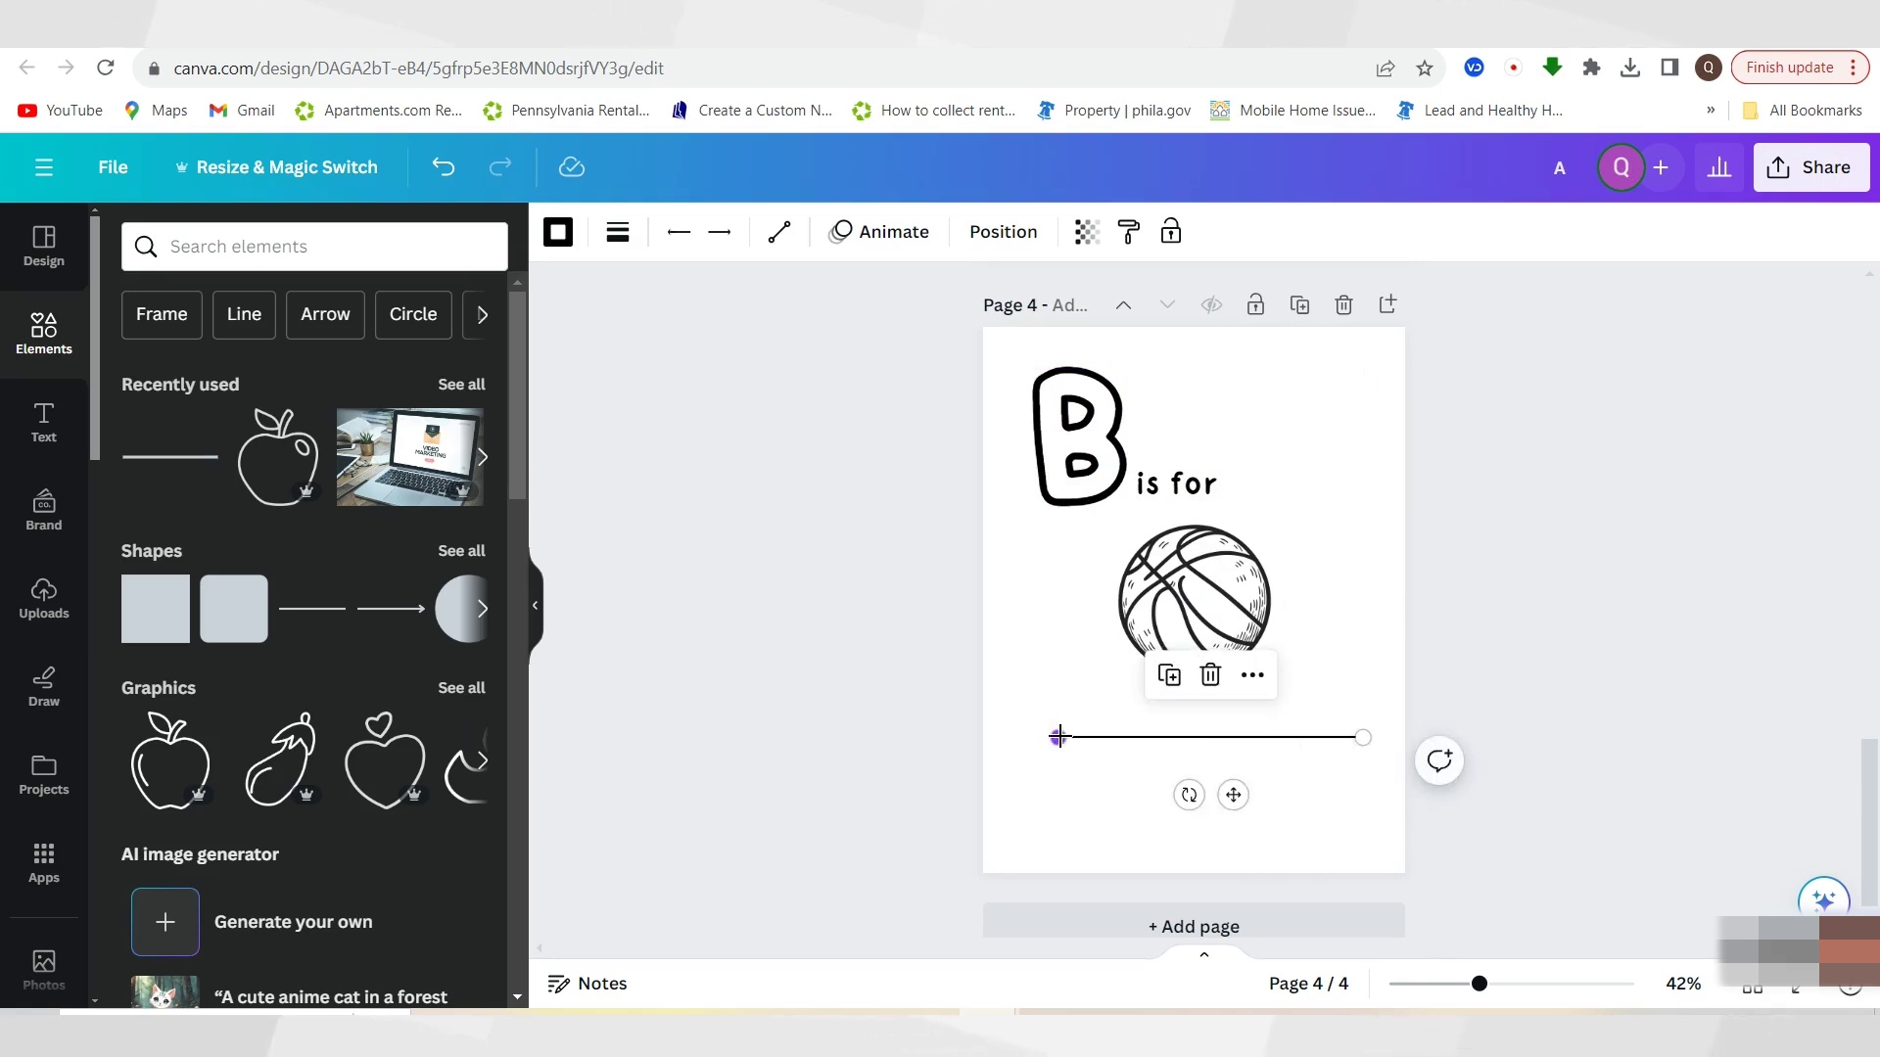
mouse_move(1058, 736)
mouse_down()
mouse_move(1024, 737)
mouse_move(1054, 736)
mouse_up()
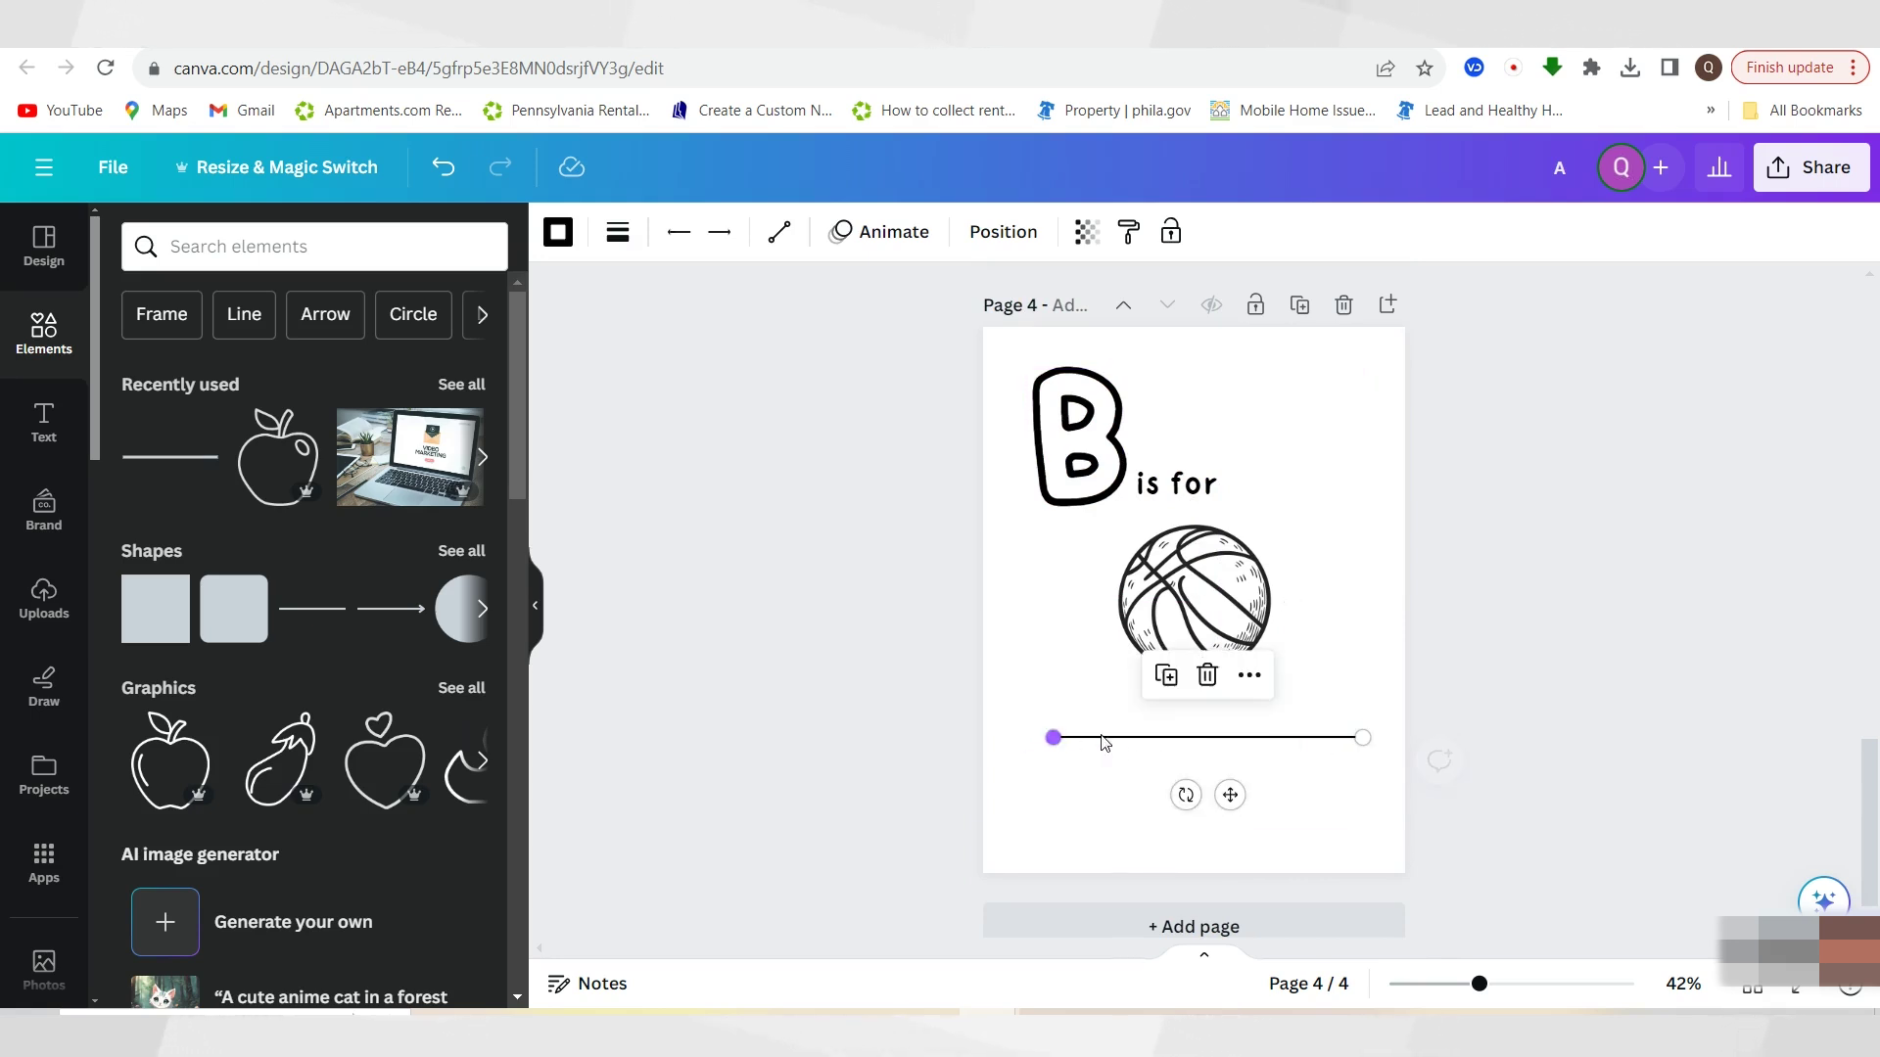
Duplicate the writing line and align the copy a short distance below the original
click(1166, 678)
drag(1231, 801, 1229, 857)
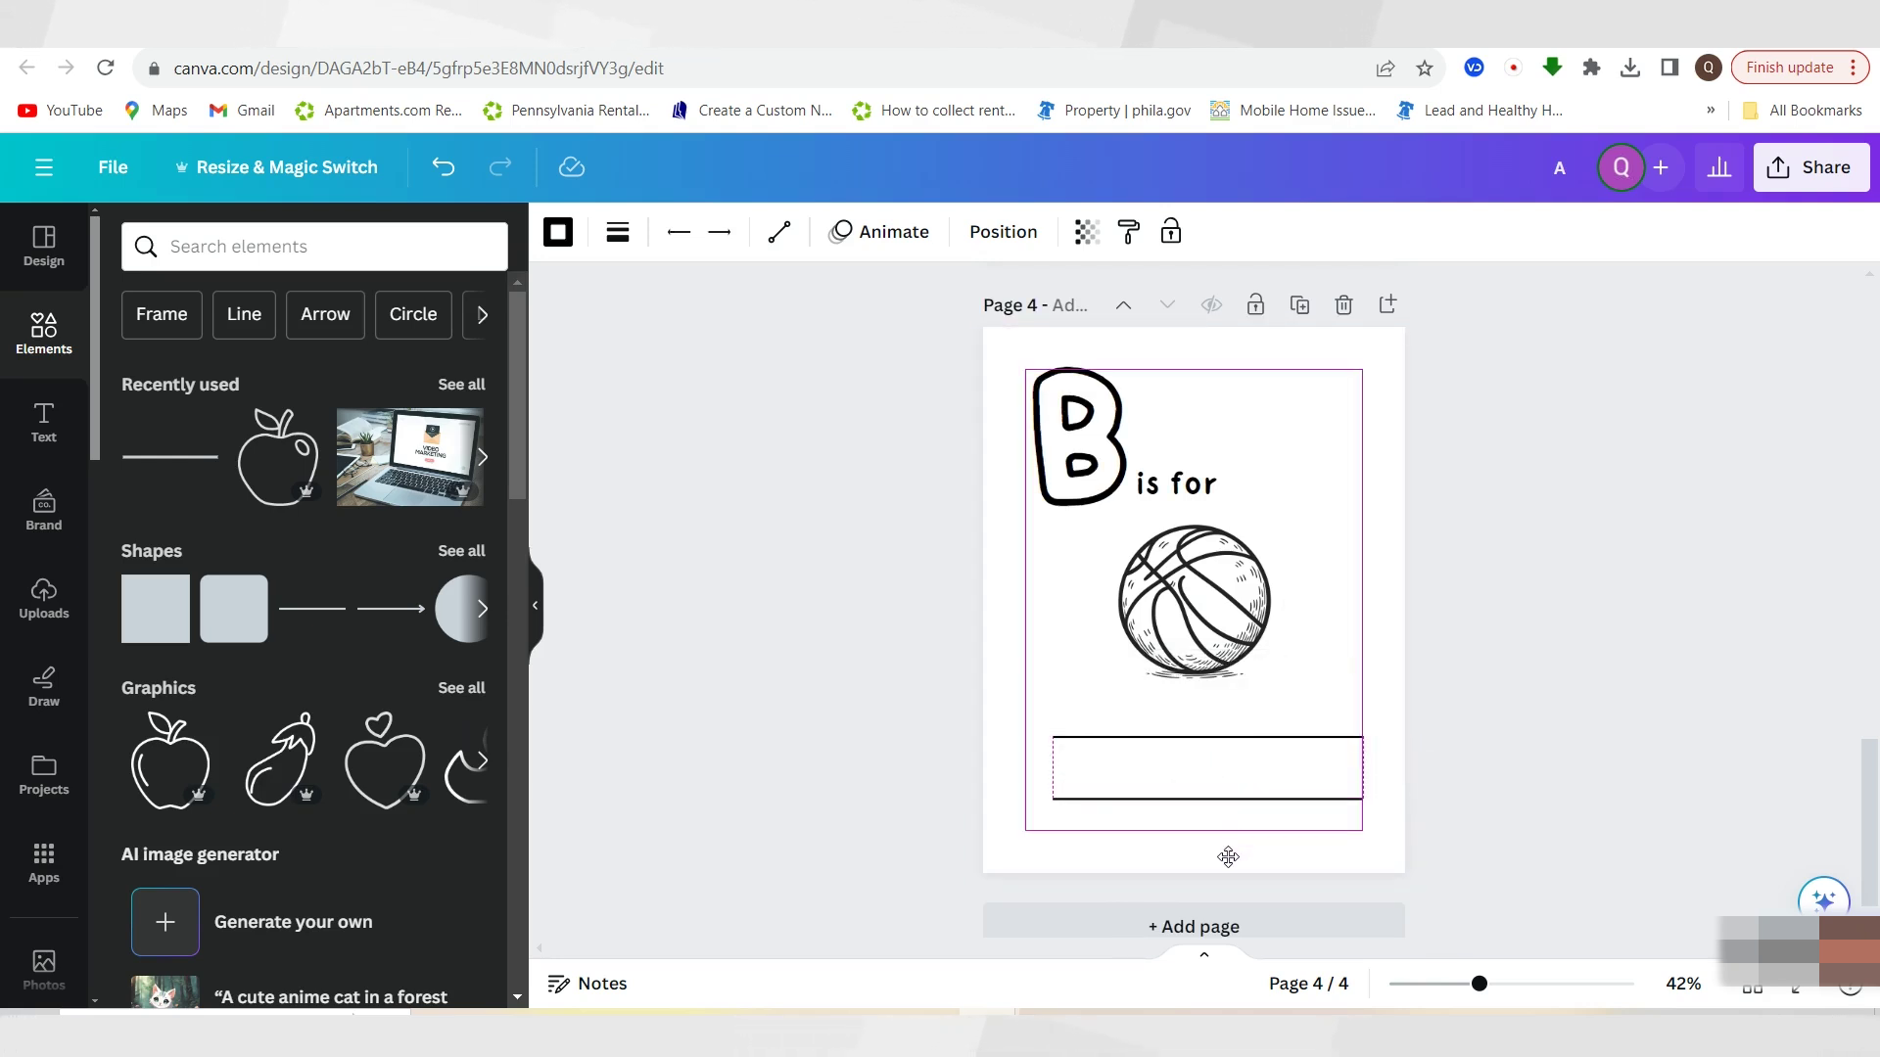
drag(1228, 857, 1228, 862)
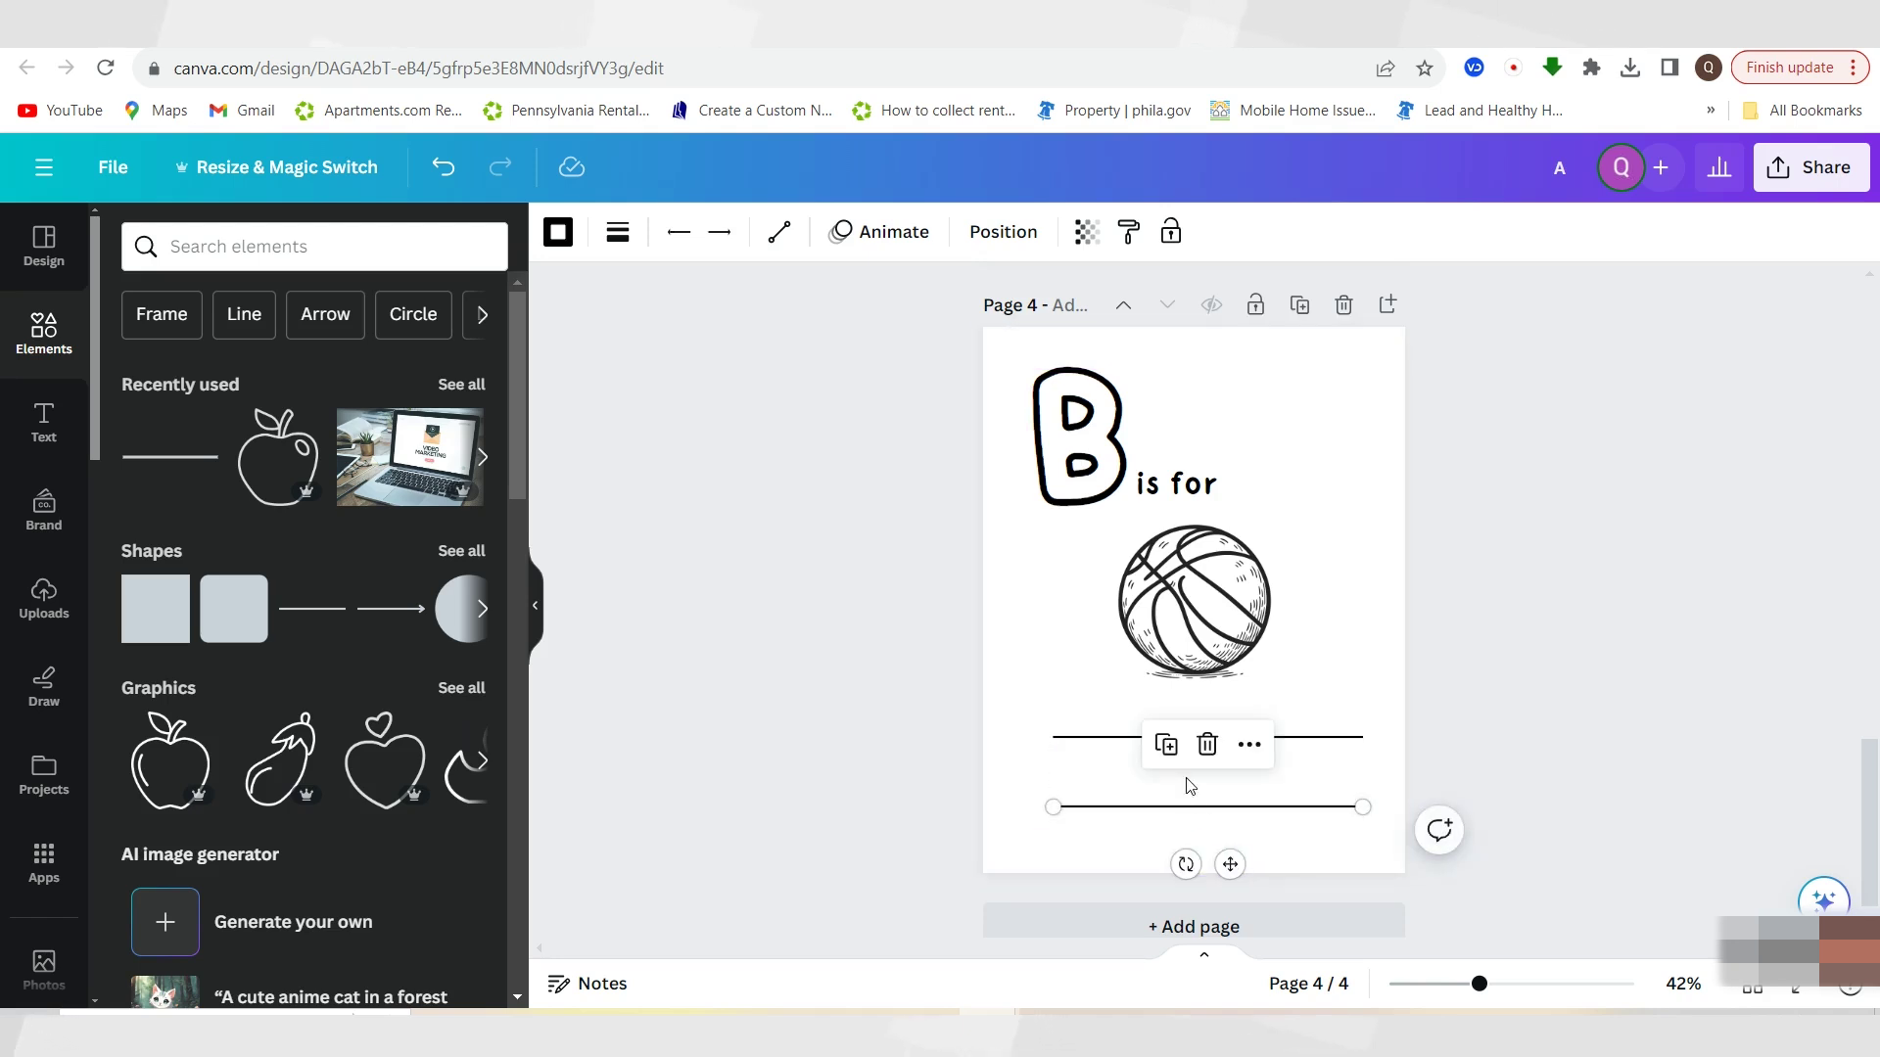
Duplicate the lower line, place the copy midway between the two lines, and give it the short-dash style
click(1166, 744)
drag(1230, 868, 1227, 831)
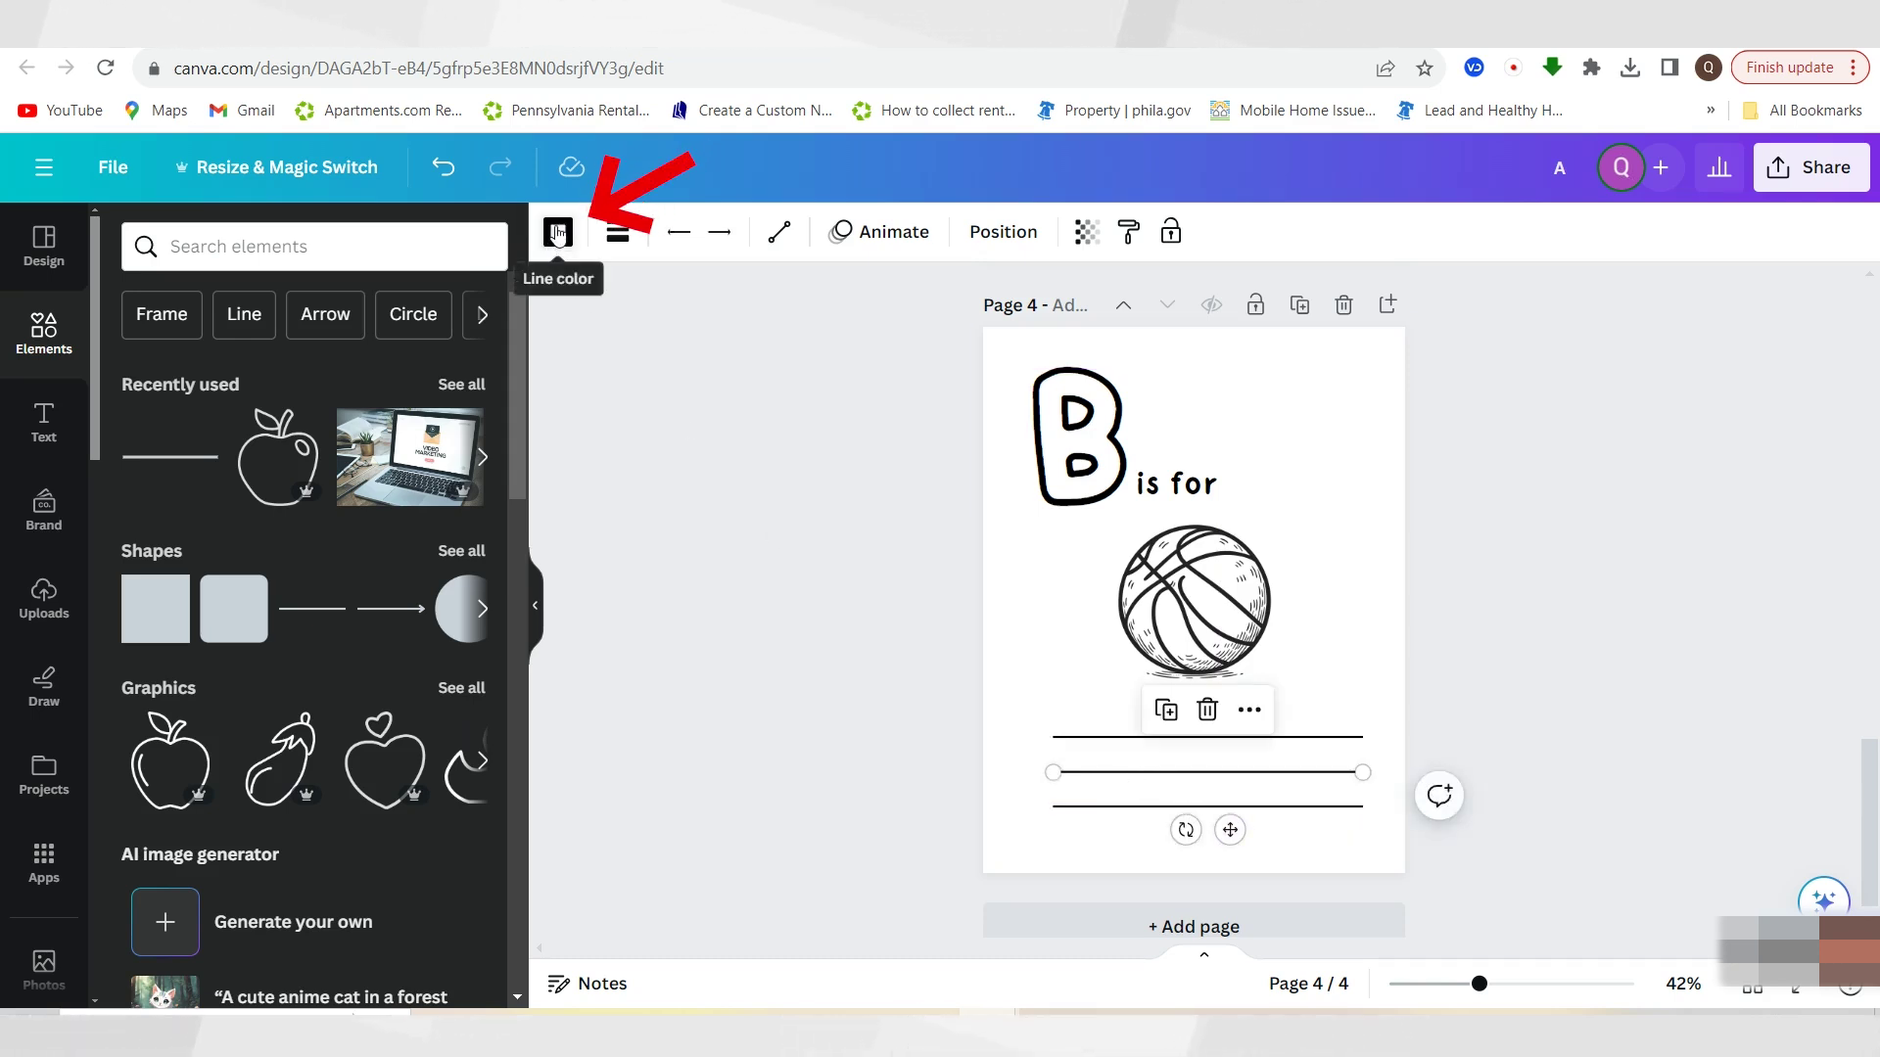
click(617, 235)
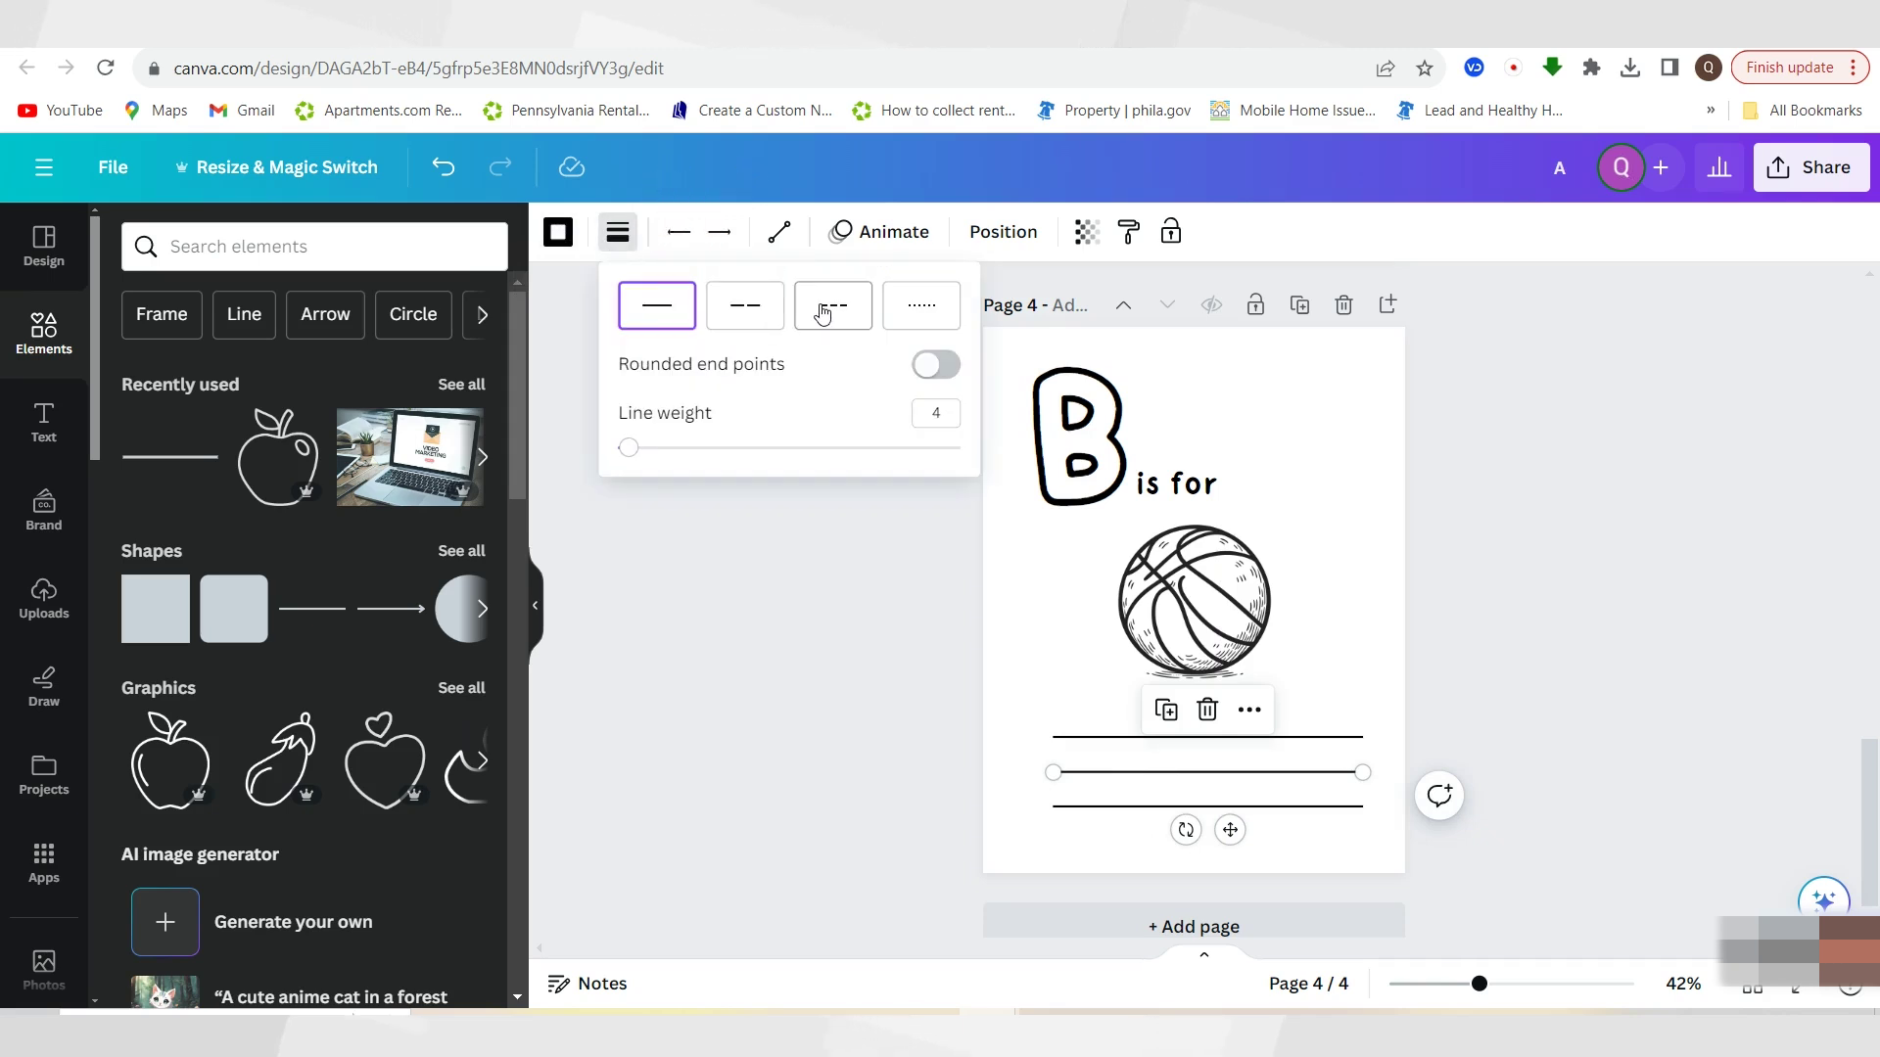
click(1578, 696)
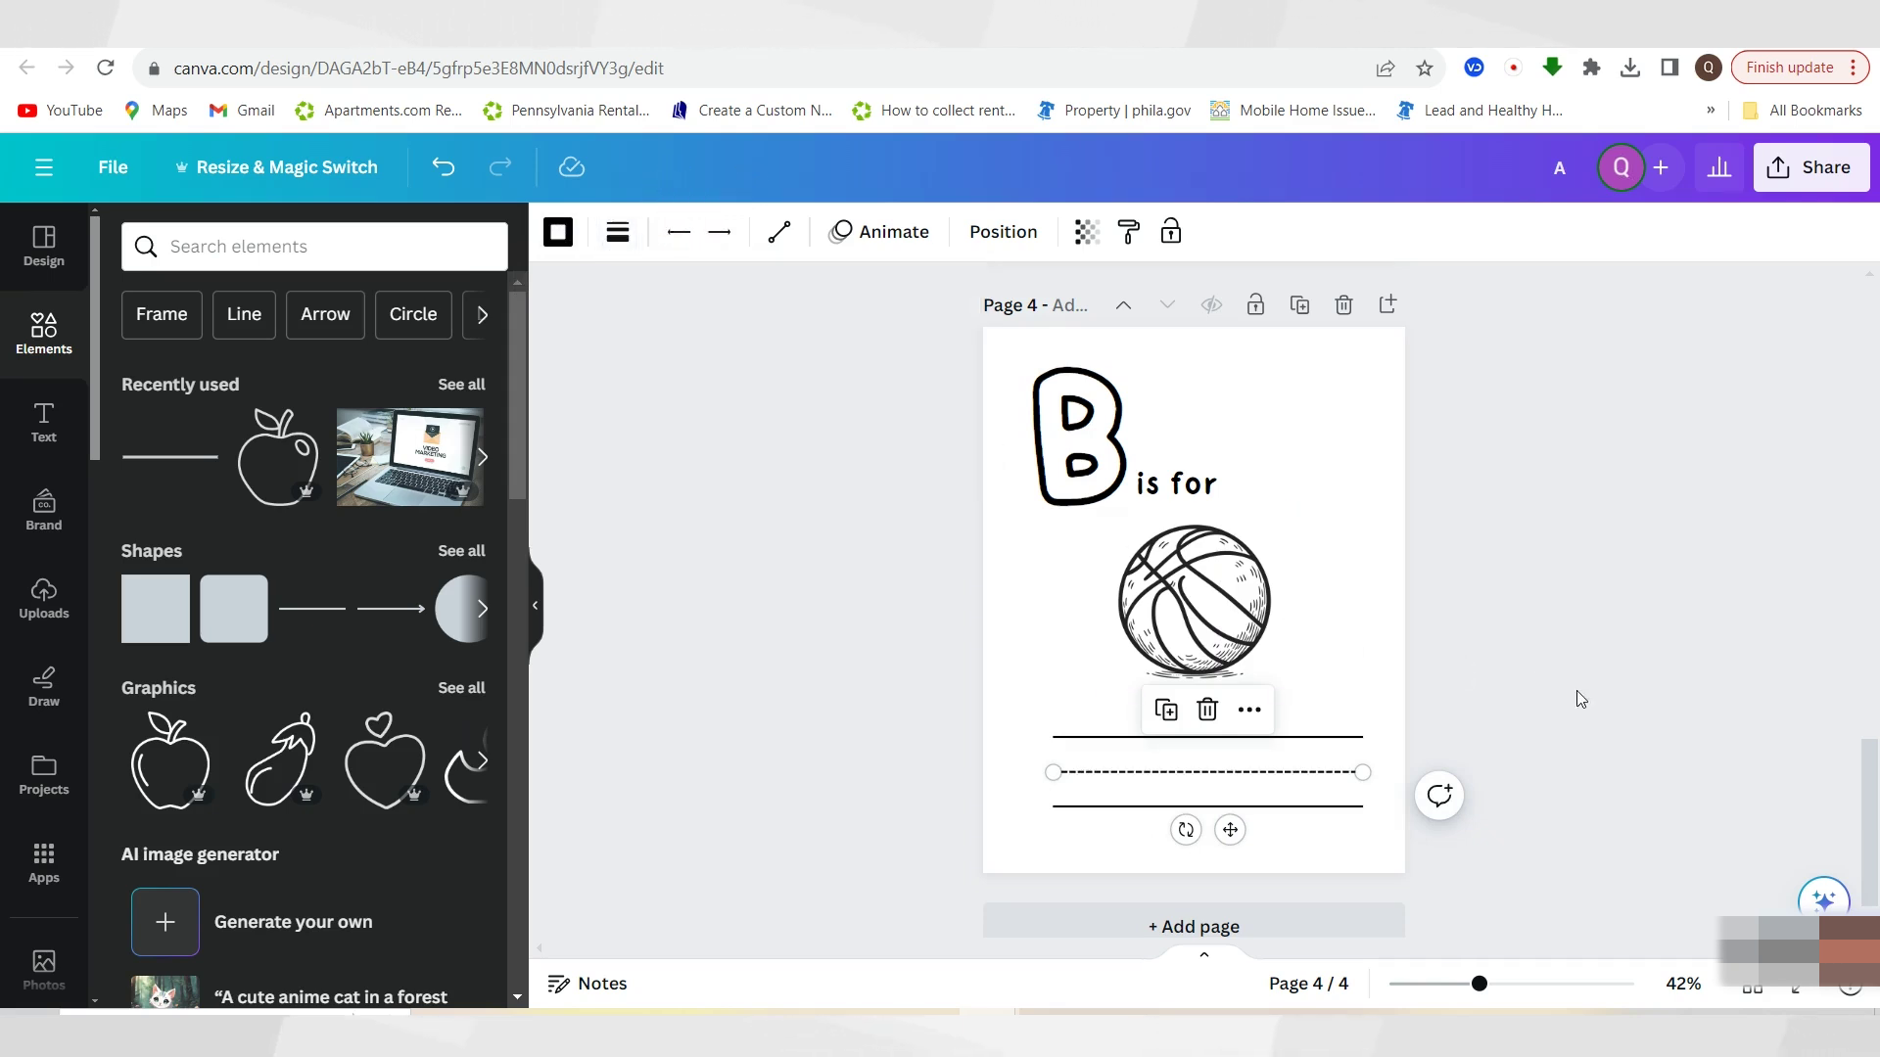
click(1577, 696)
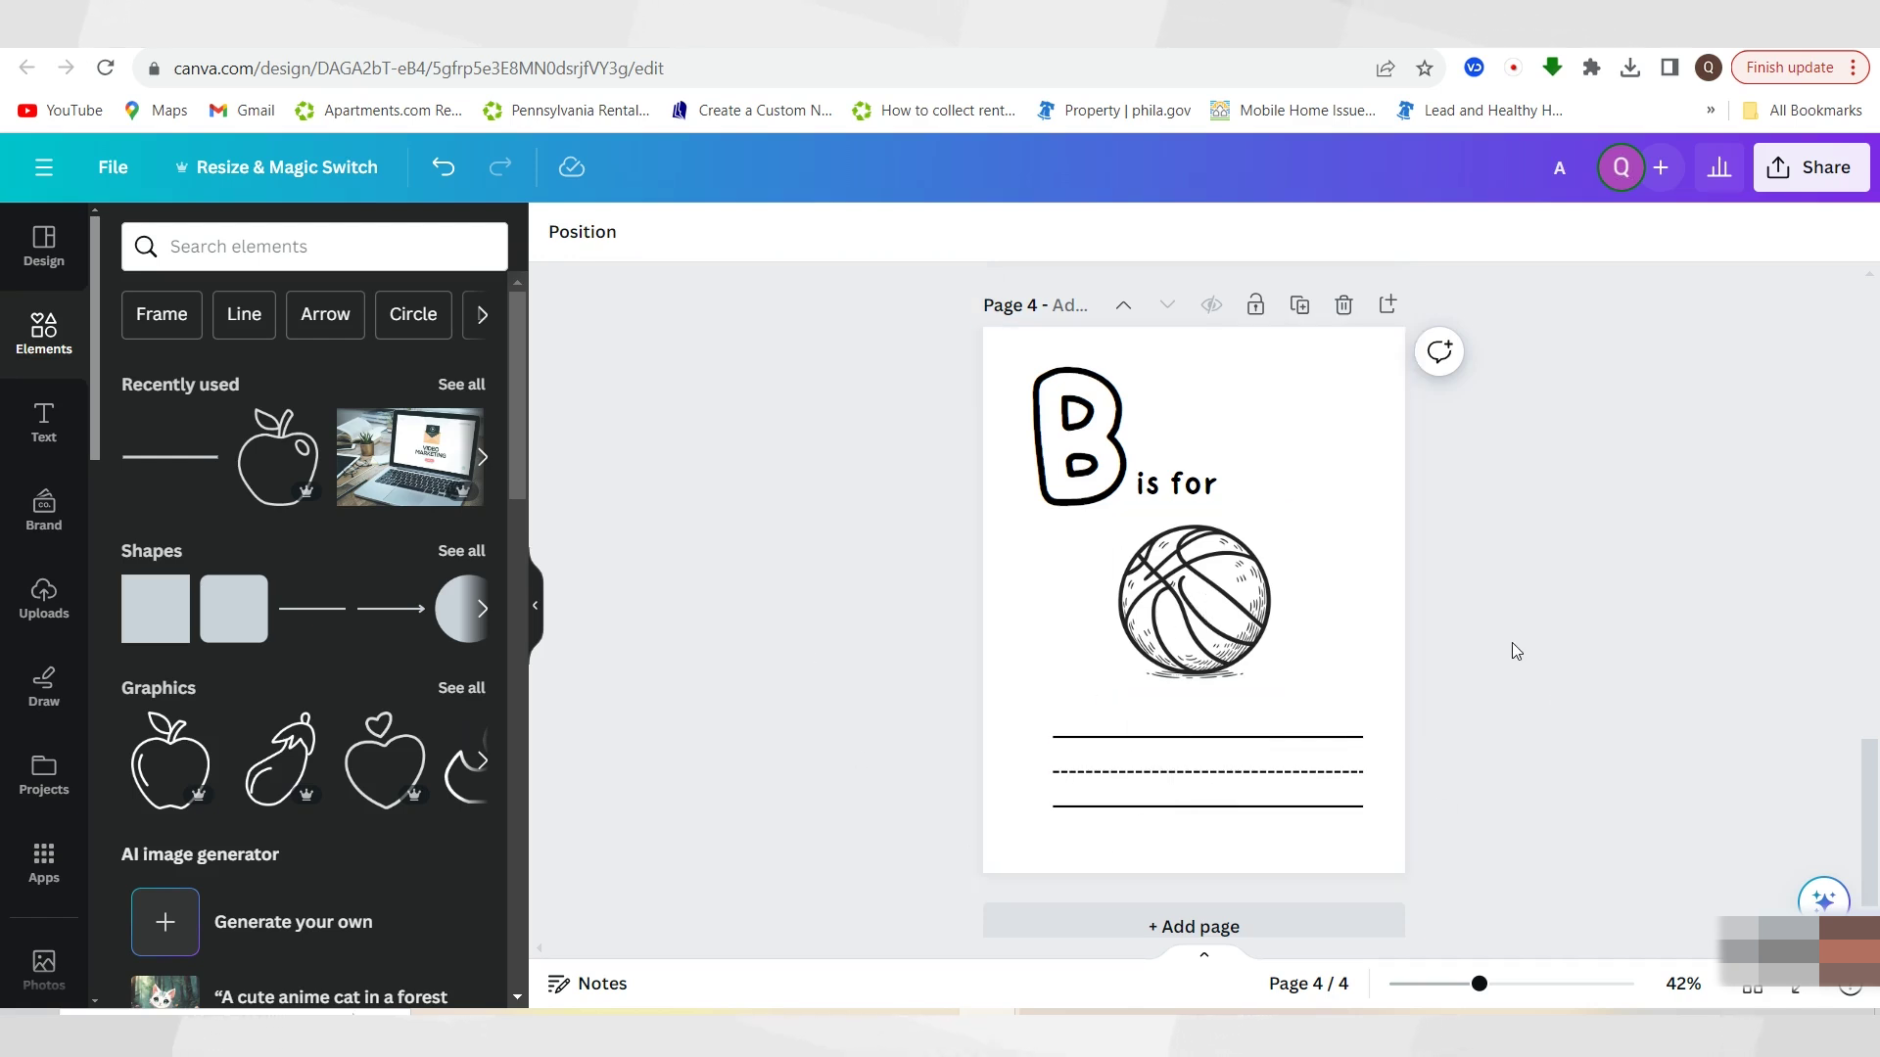
Enlarge the basketball slightly so it fills more of the space above the writing lines
click(1273, 681)
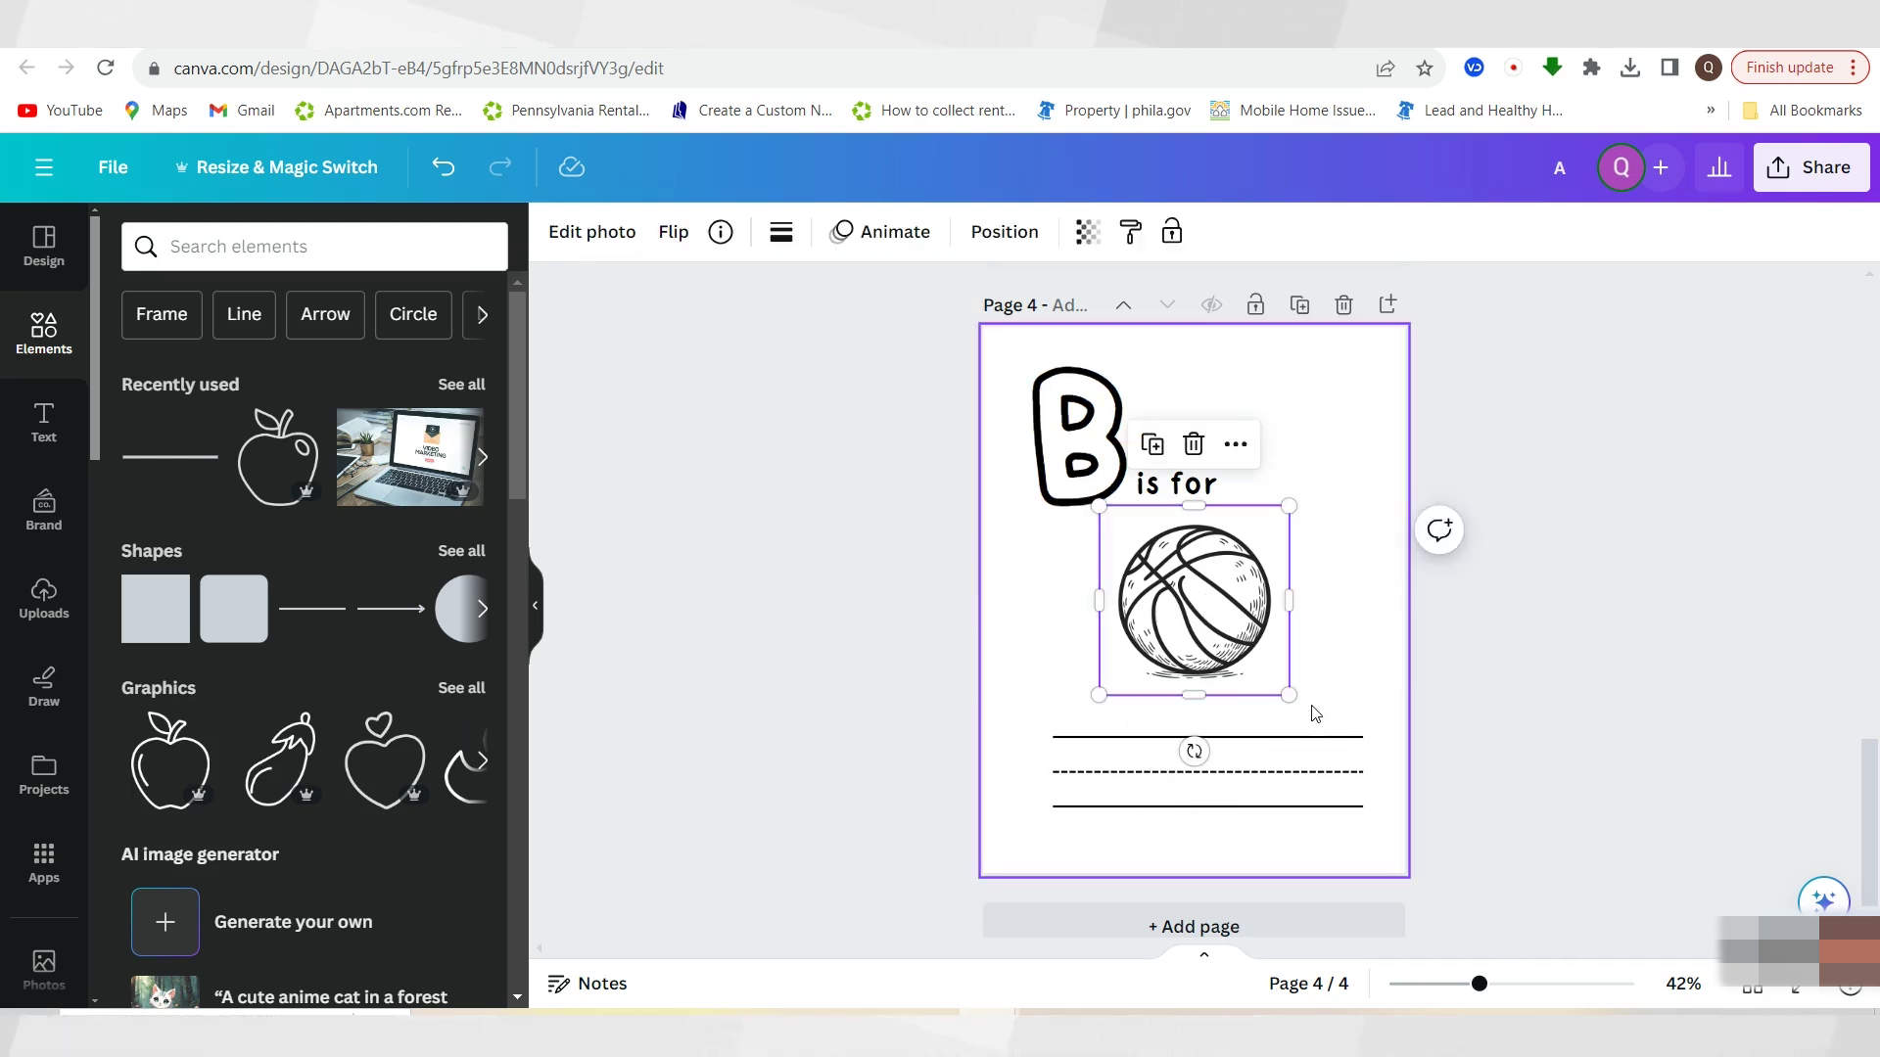
drag(1291, 699, 1313, 714)
key(Tab)
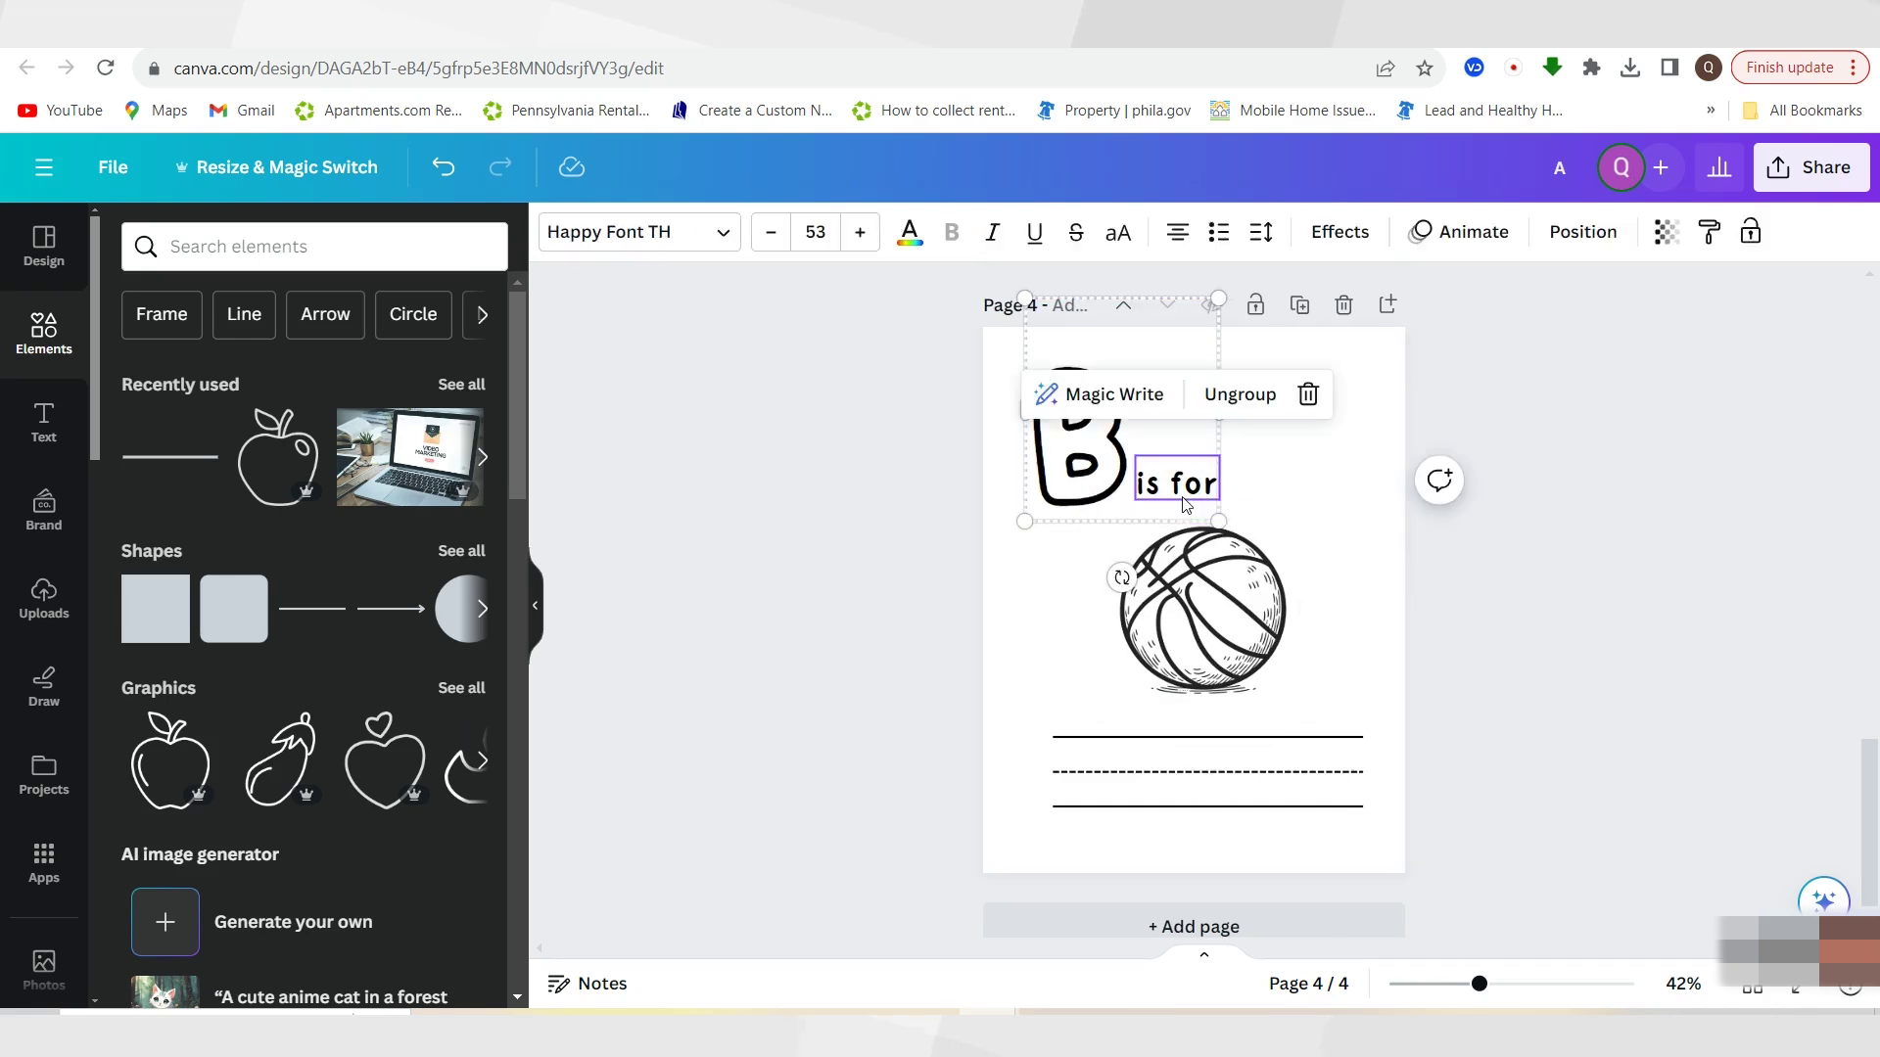
click(1137, 739)
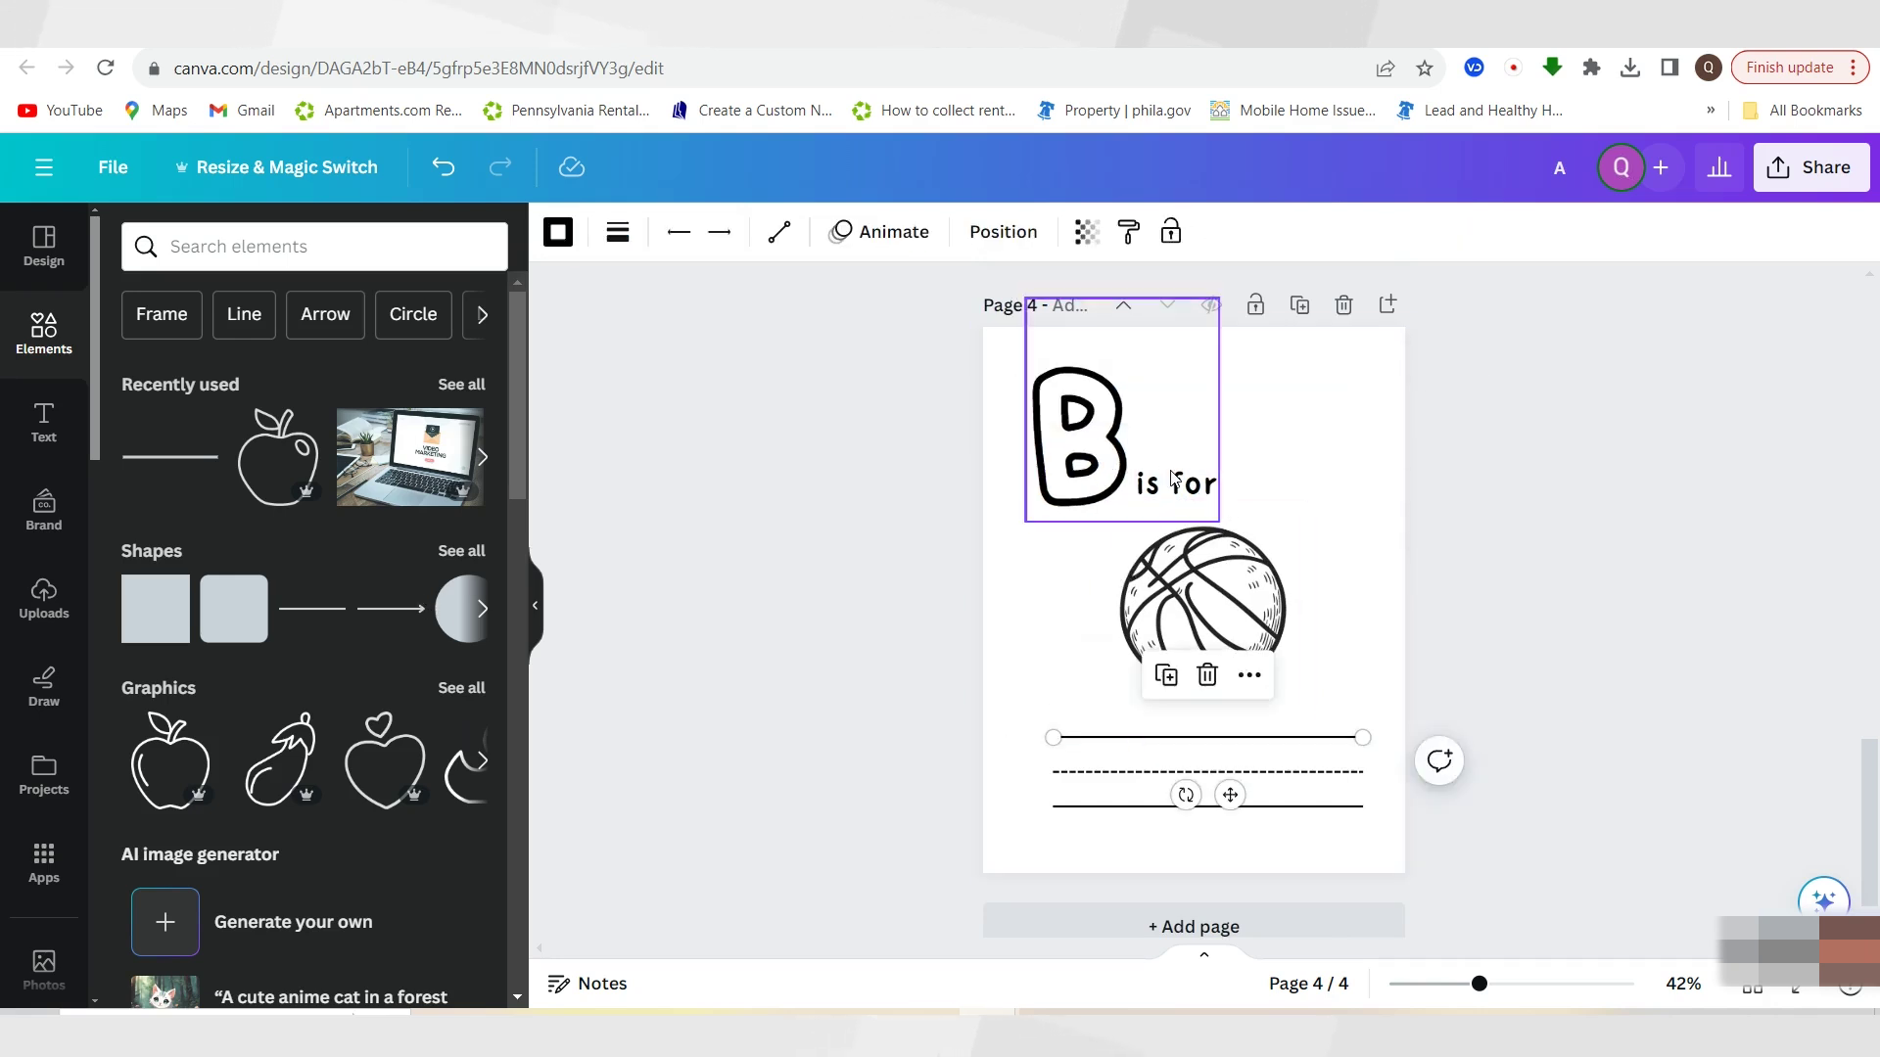
click(1074, 409)
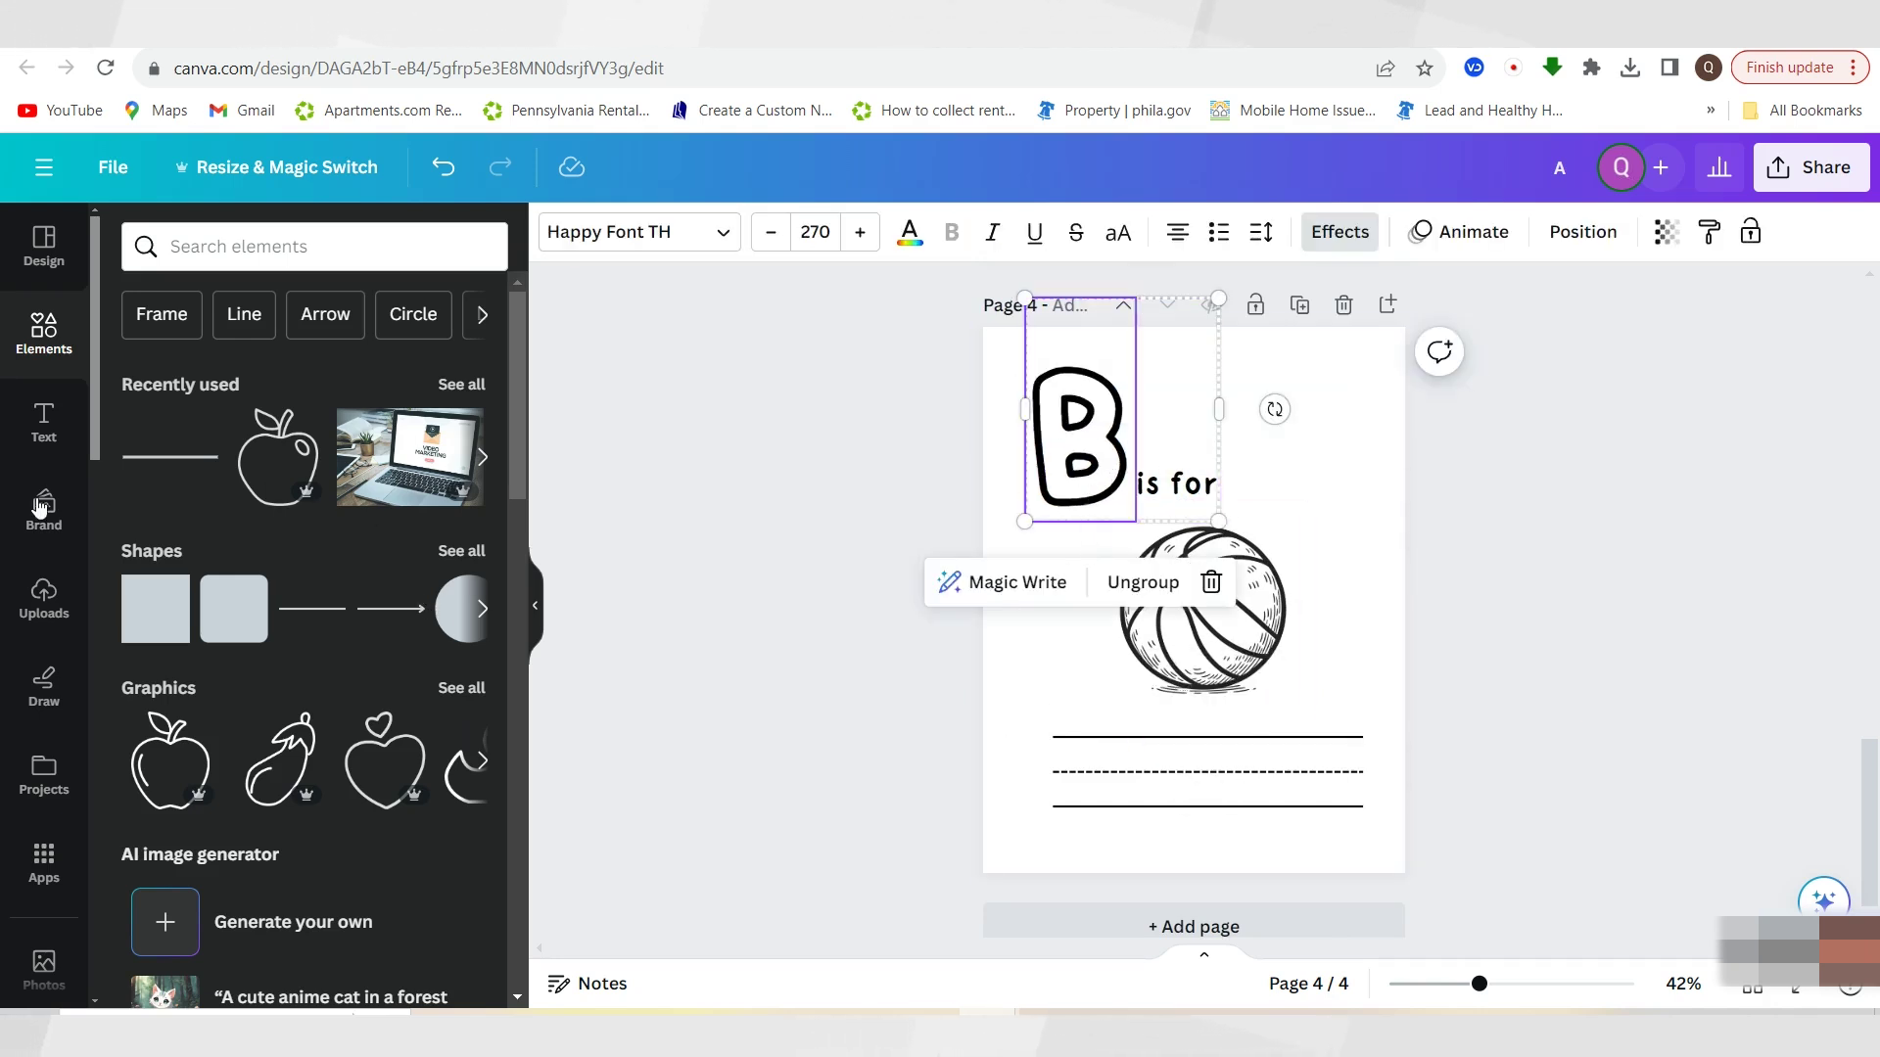
Add a Happy Font TH text box containing "B" and move it onto the writing lines
click(30, 446)
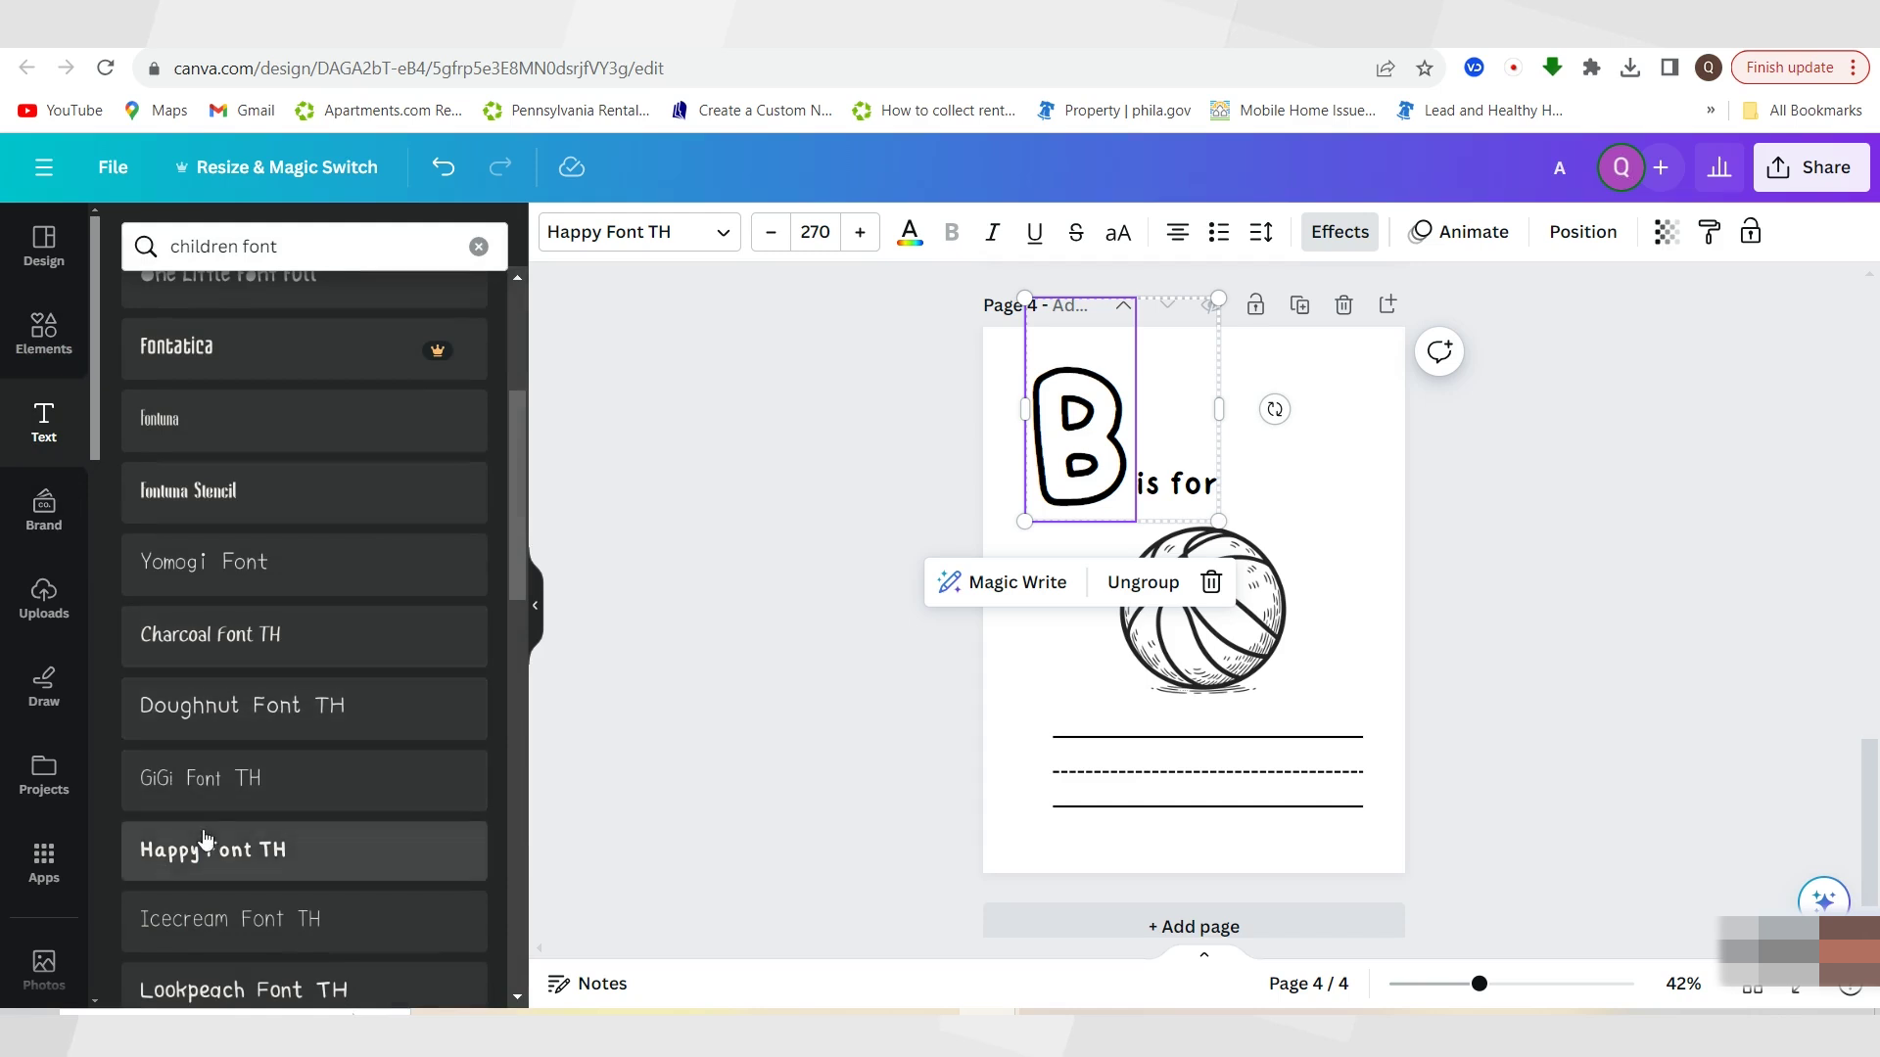
click(210, 850)
drag(1024, 522, 928, 499)
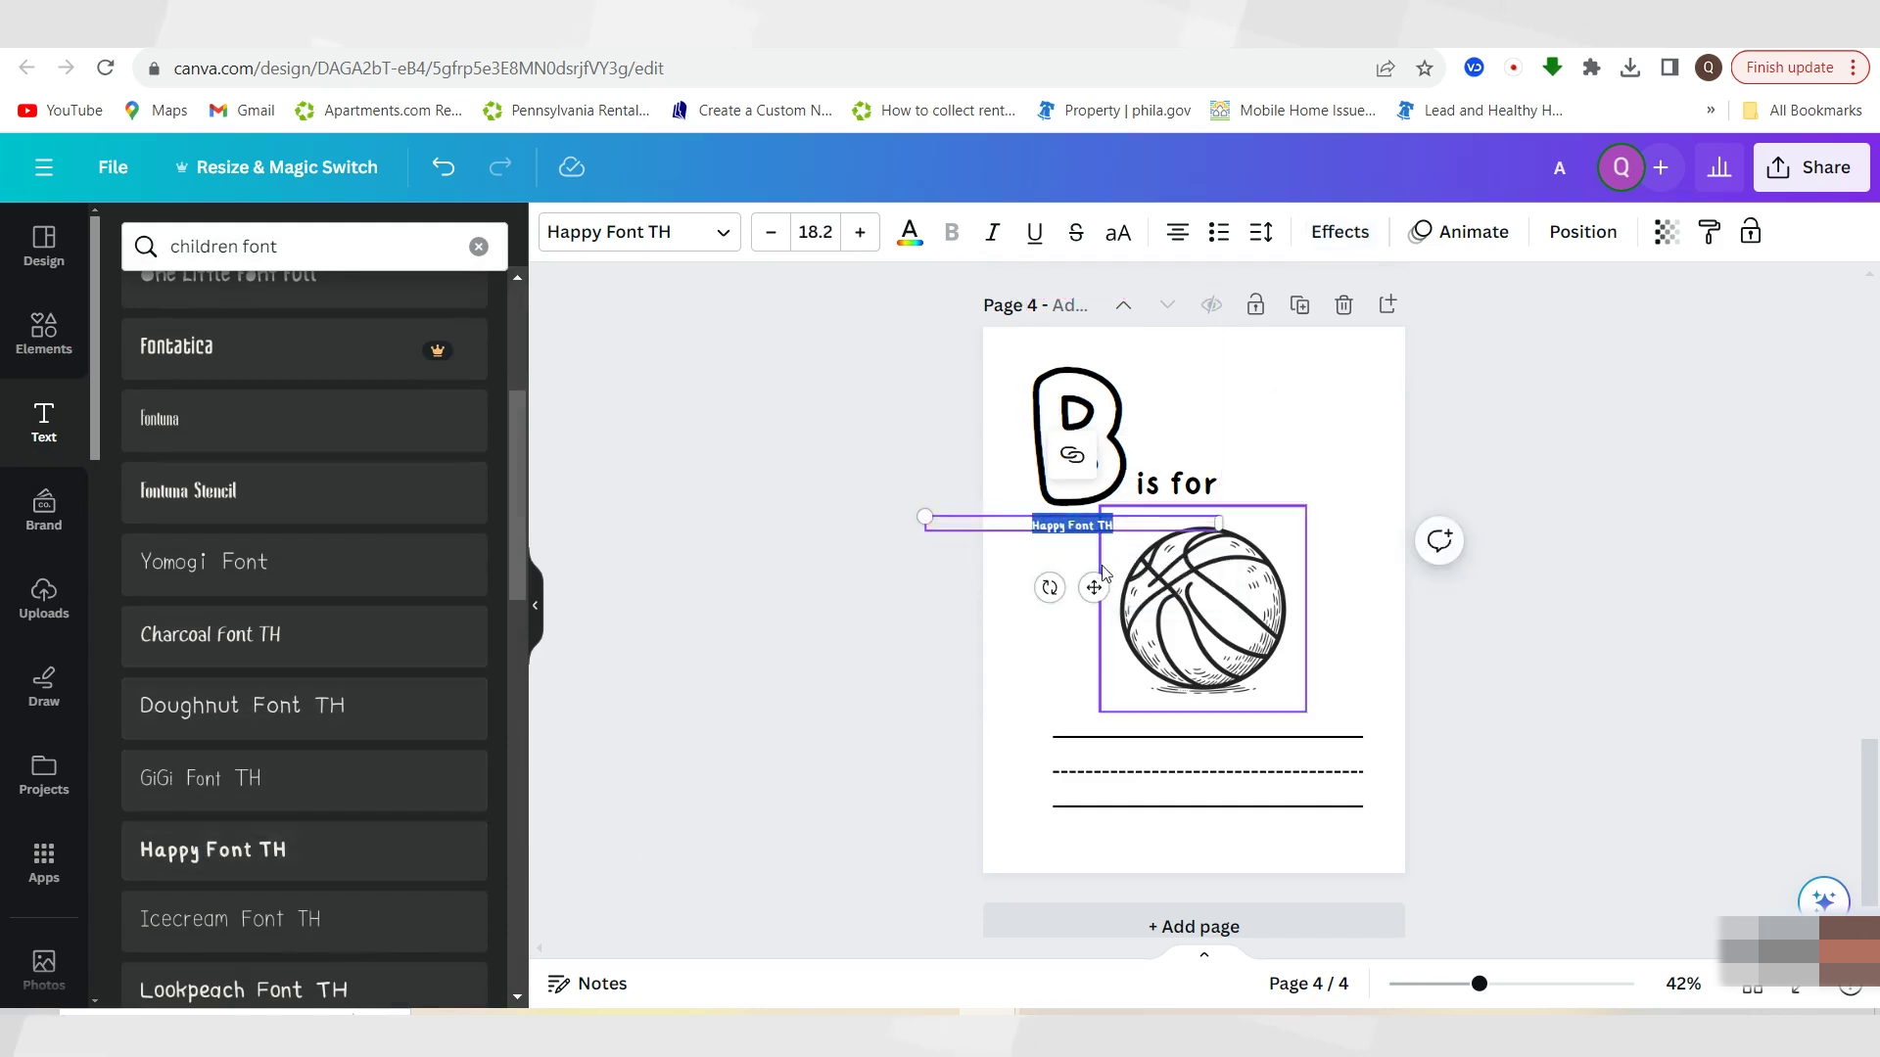
drag(1095, 588, 1134, 736)
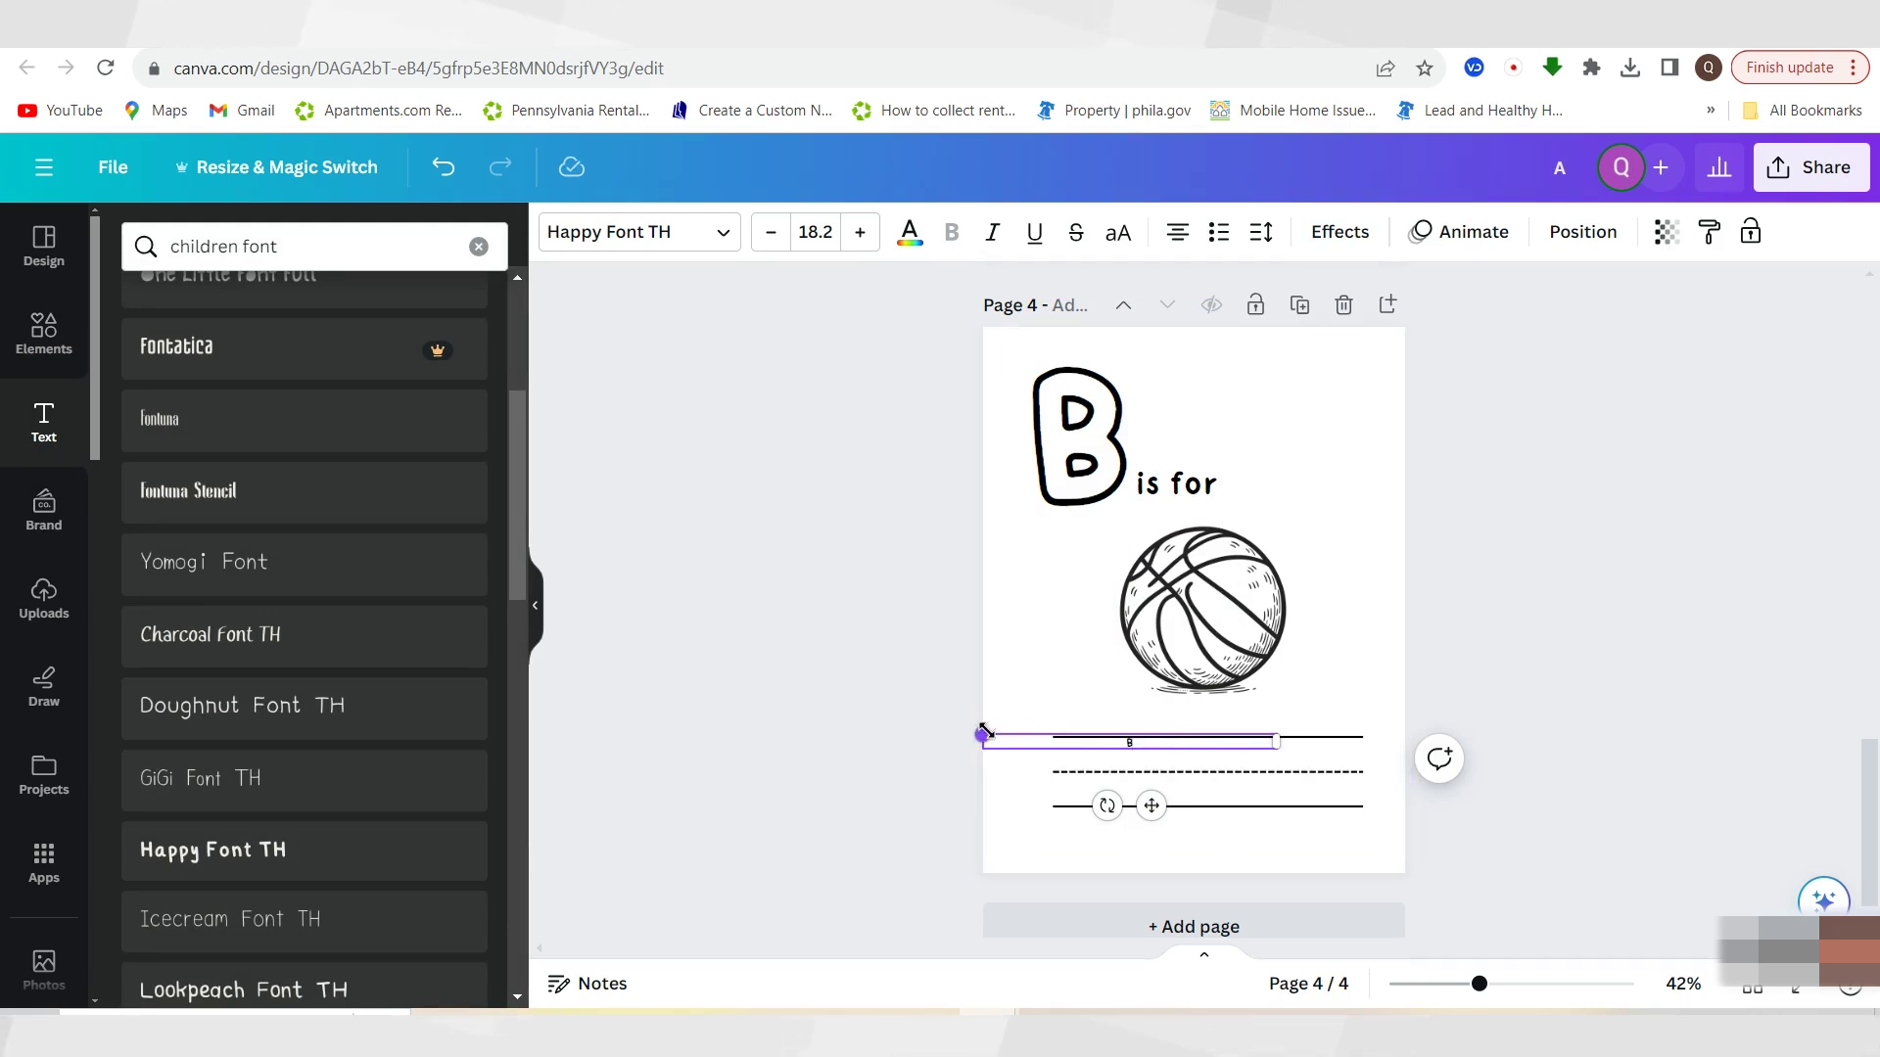
Resize the new B to size 142 and fit it between the outer writing lines at their start
drag(982, 735, 1146, 762)
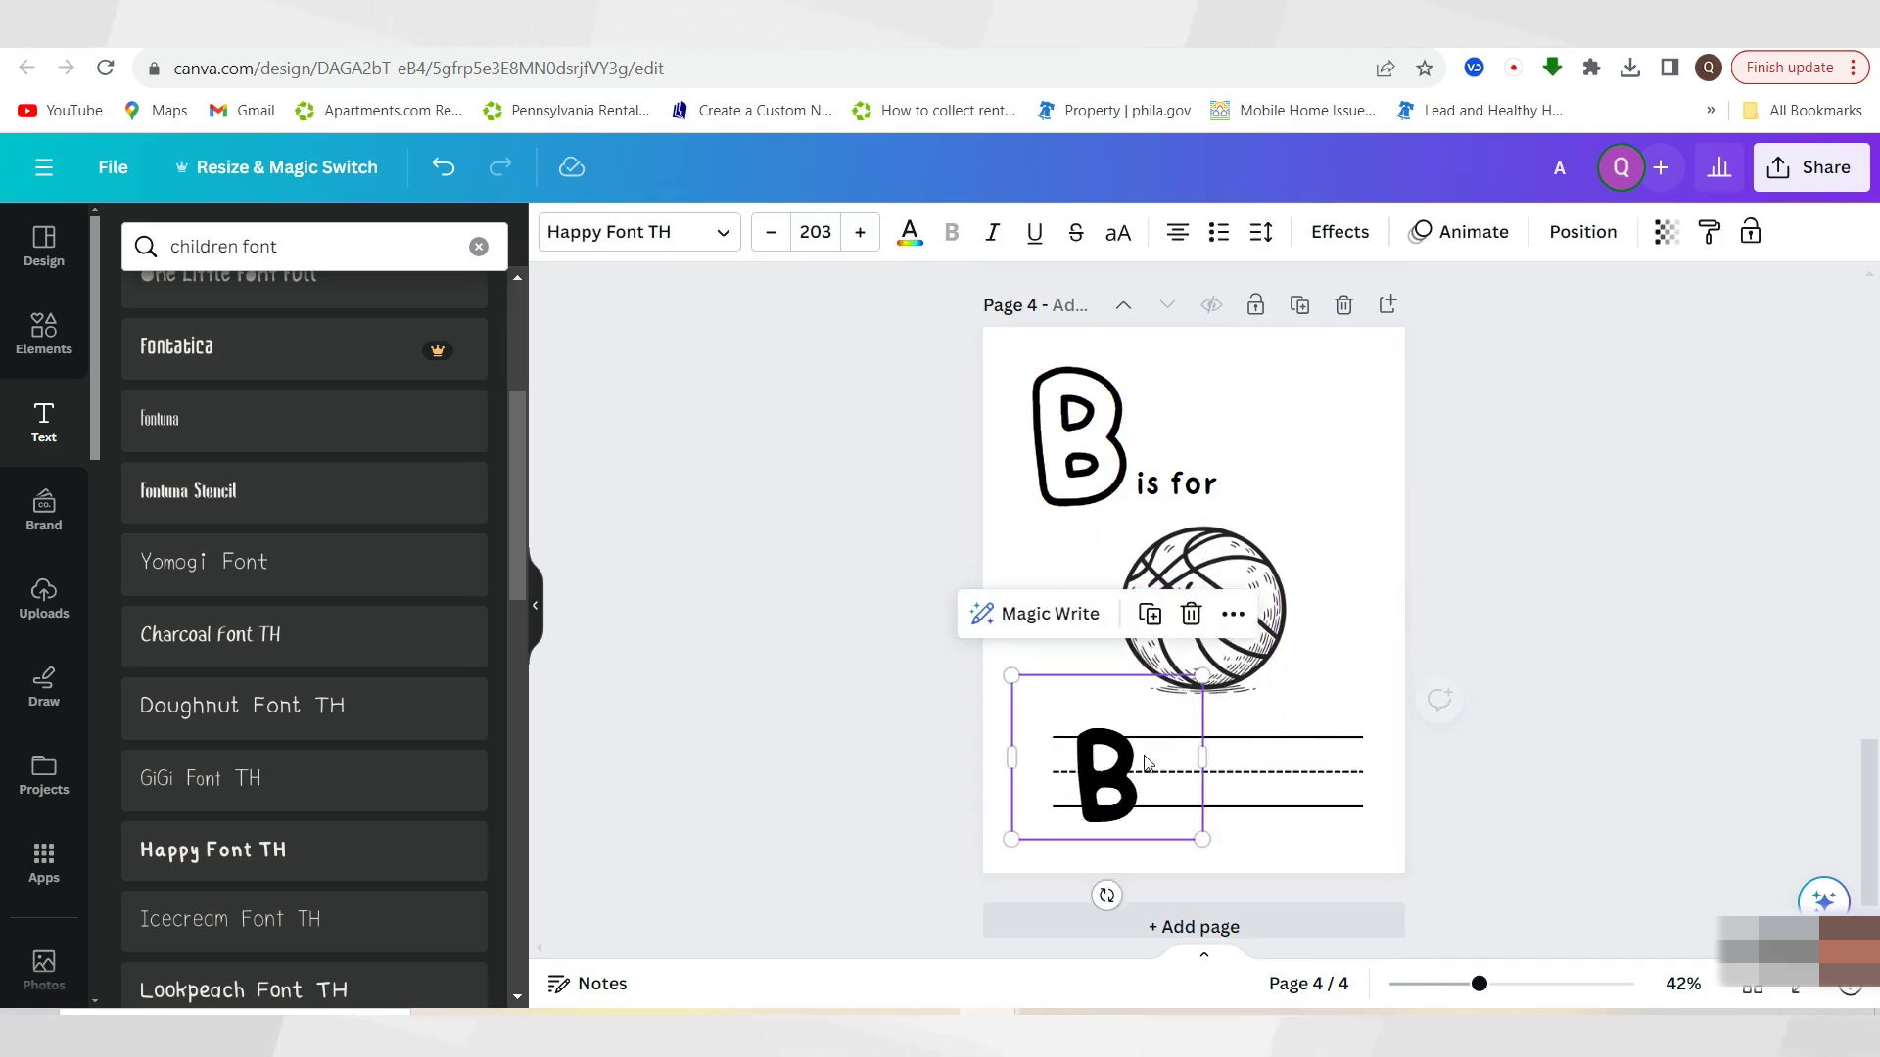
drag(1202, 676, 1087, 726)
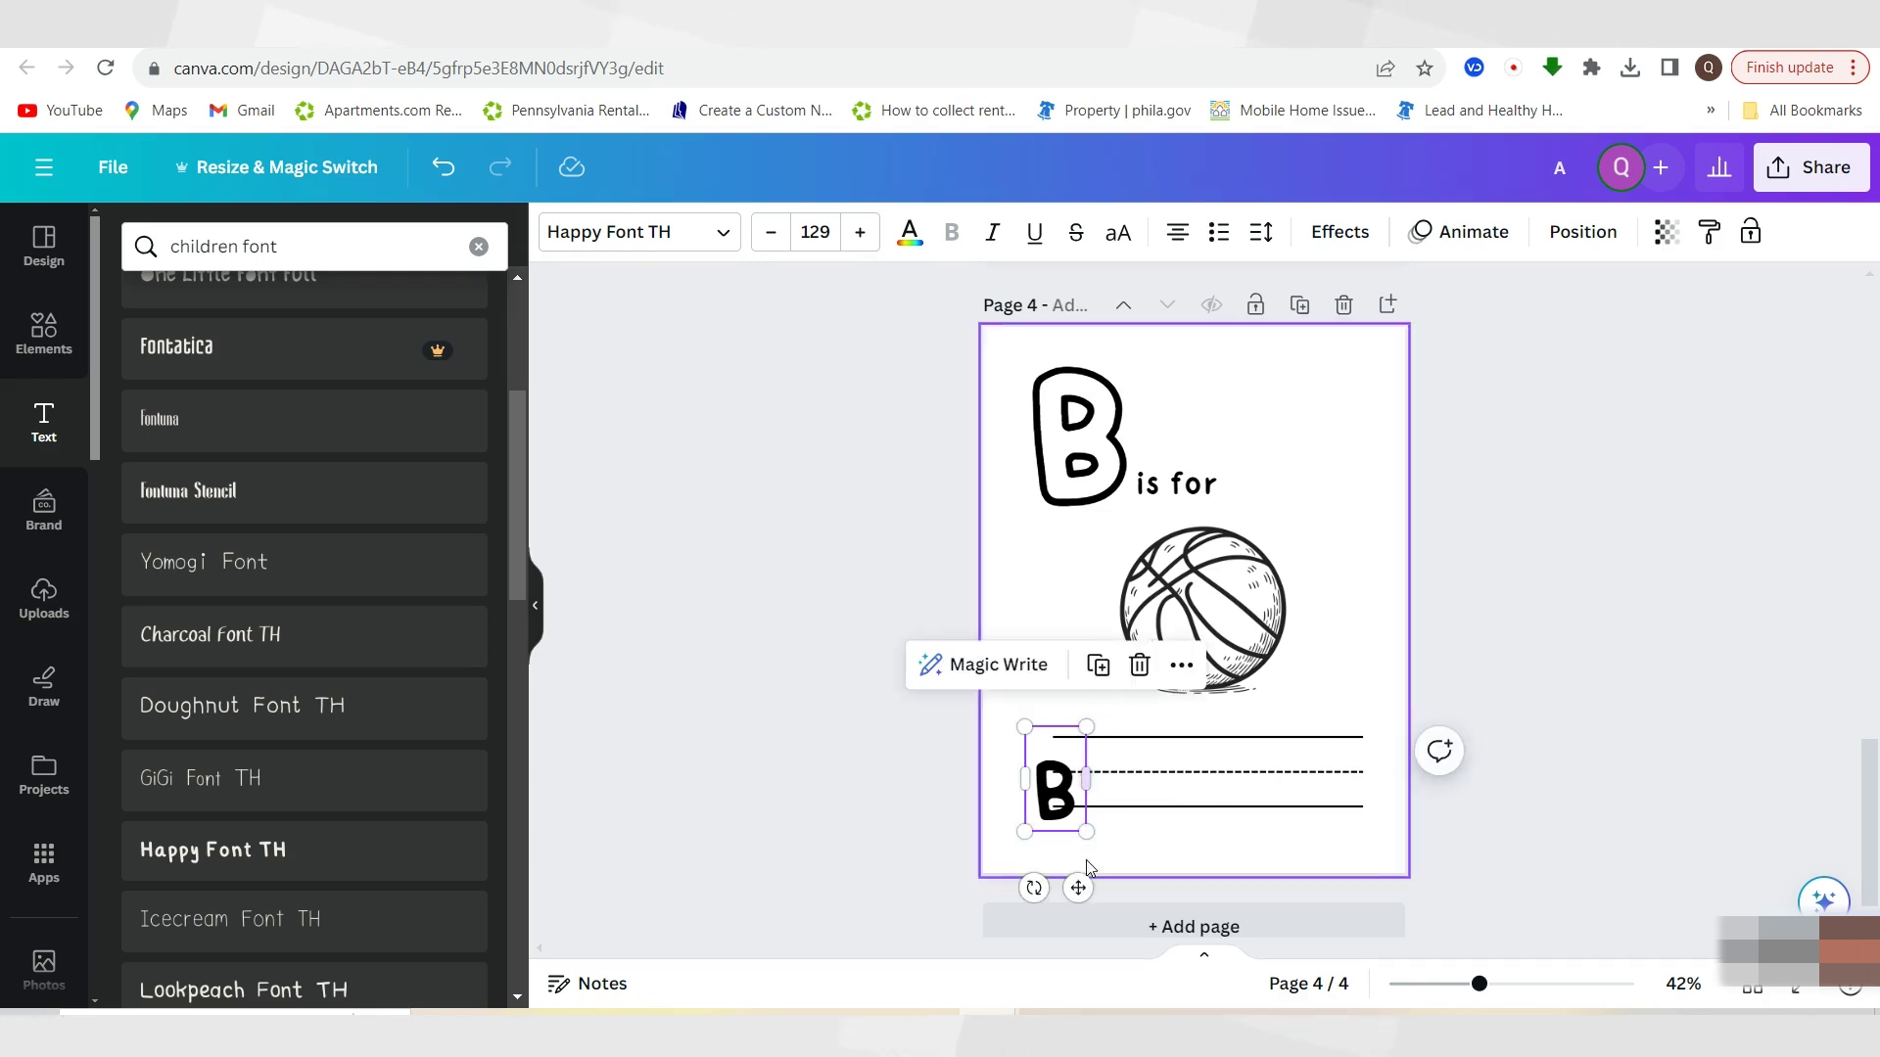
drag(1078, 888, 1129, 817)
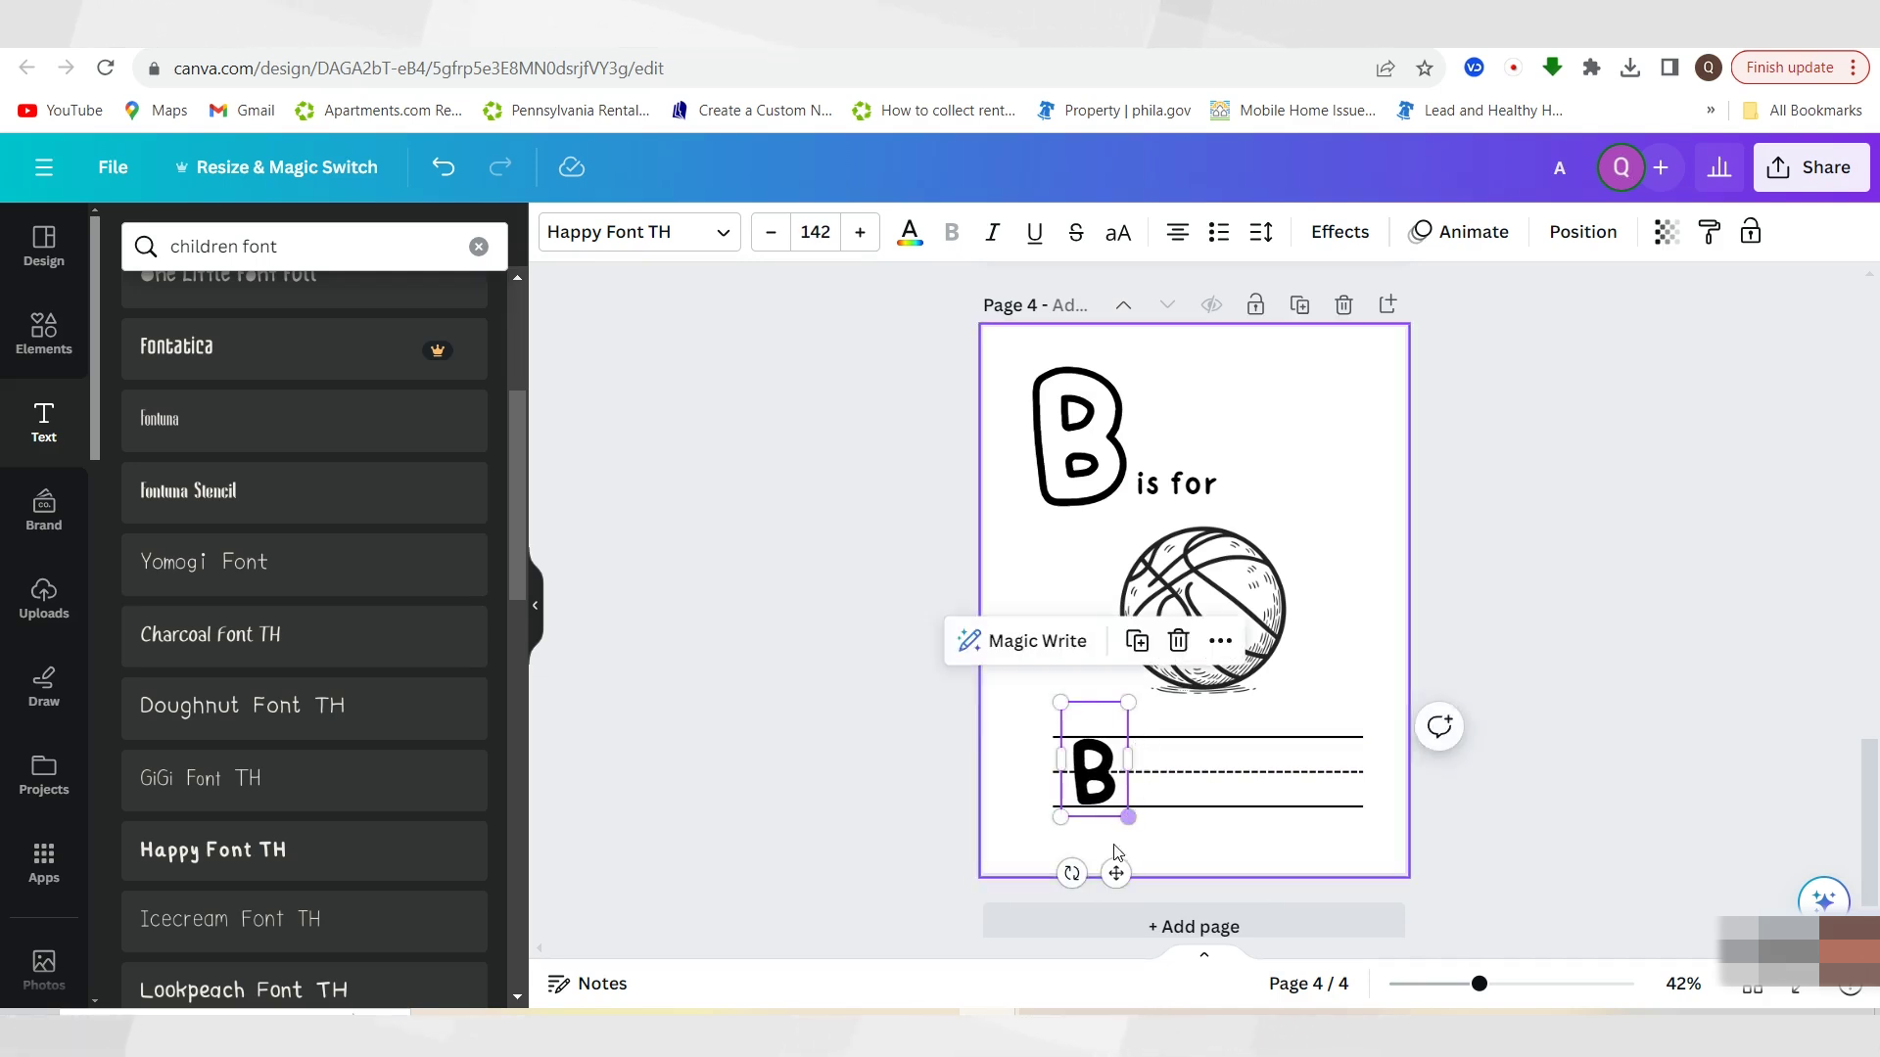
Apply the Outline effect in black to the B on the writing lines and set its text color to white
click(1337, 235)
click(423, 561)
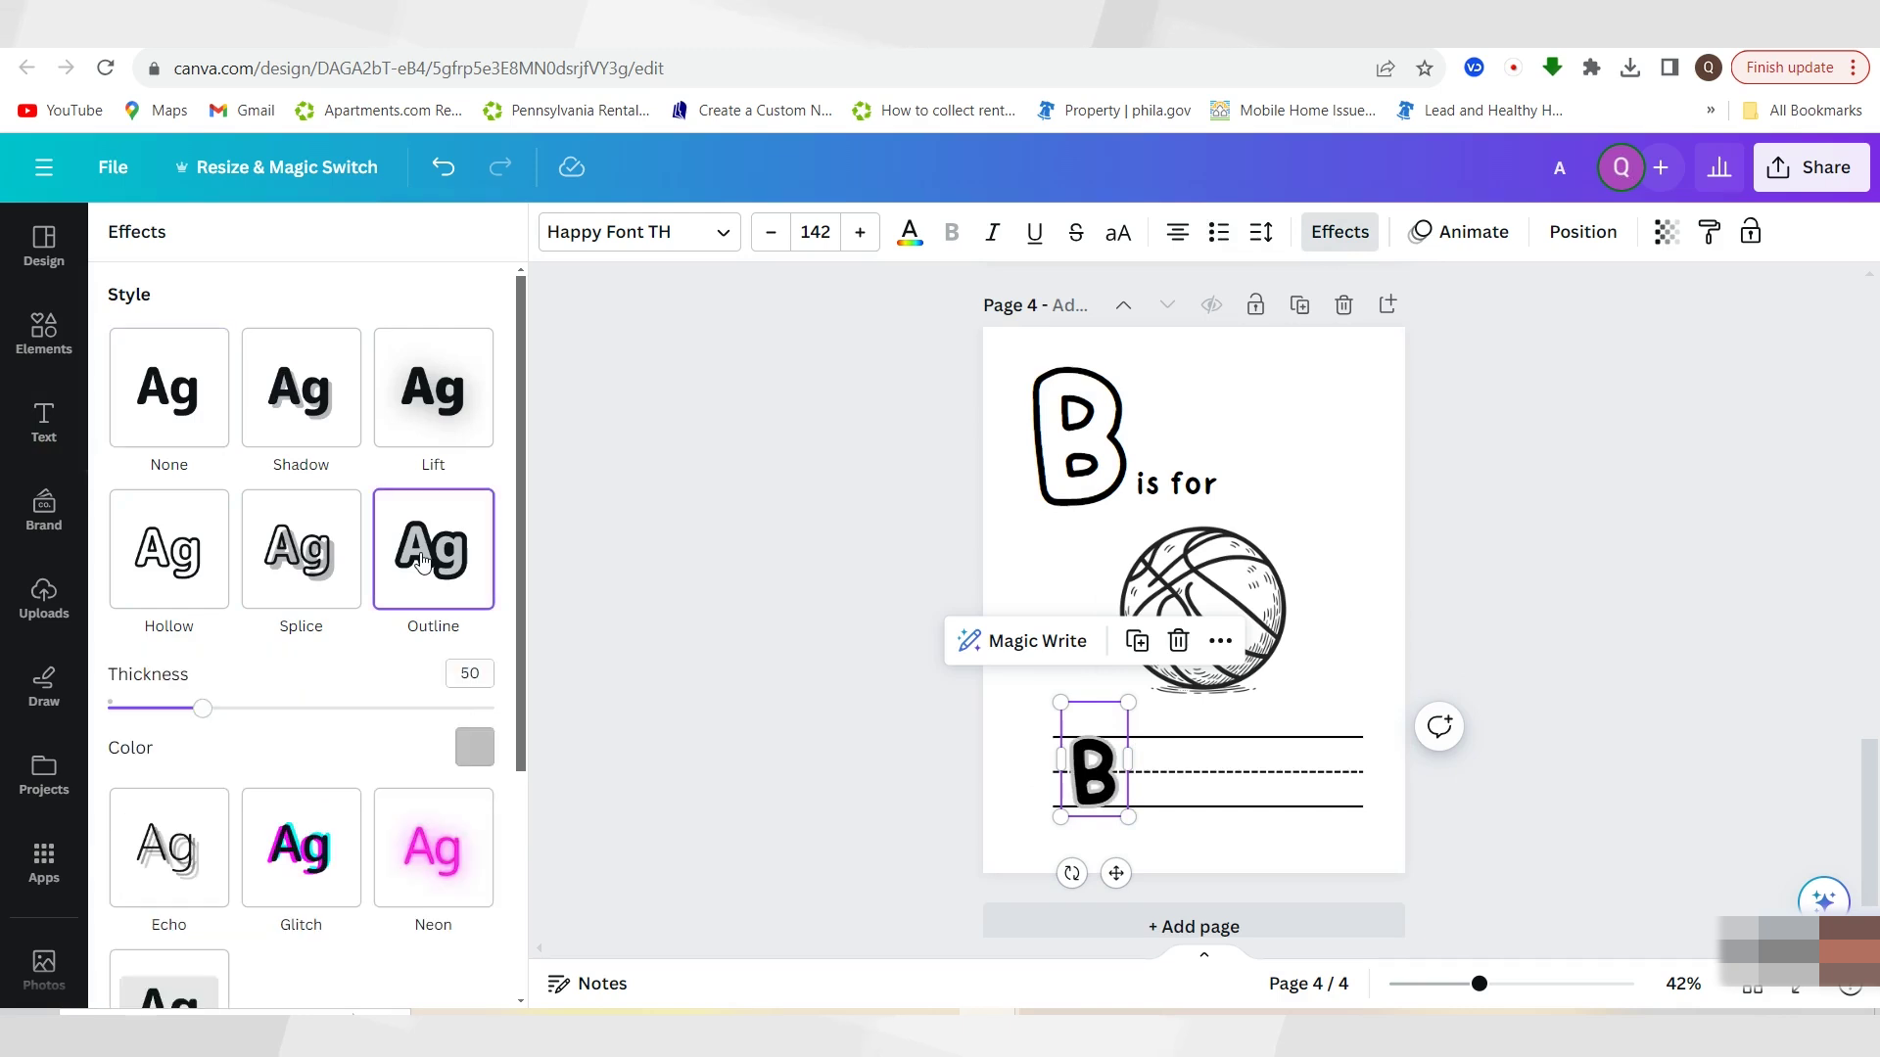
click(466, 741)
click(200, 469)
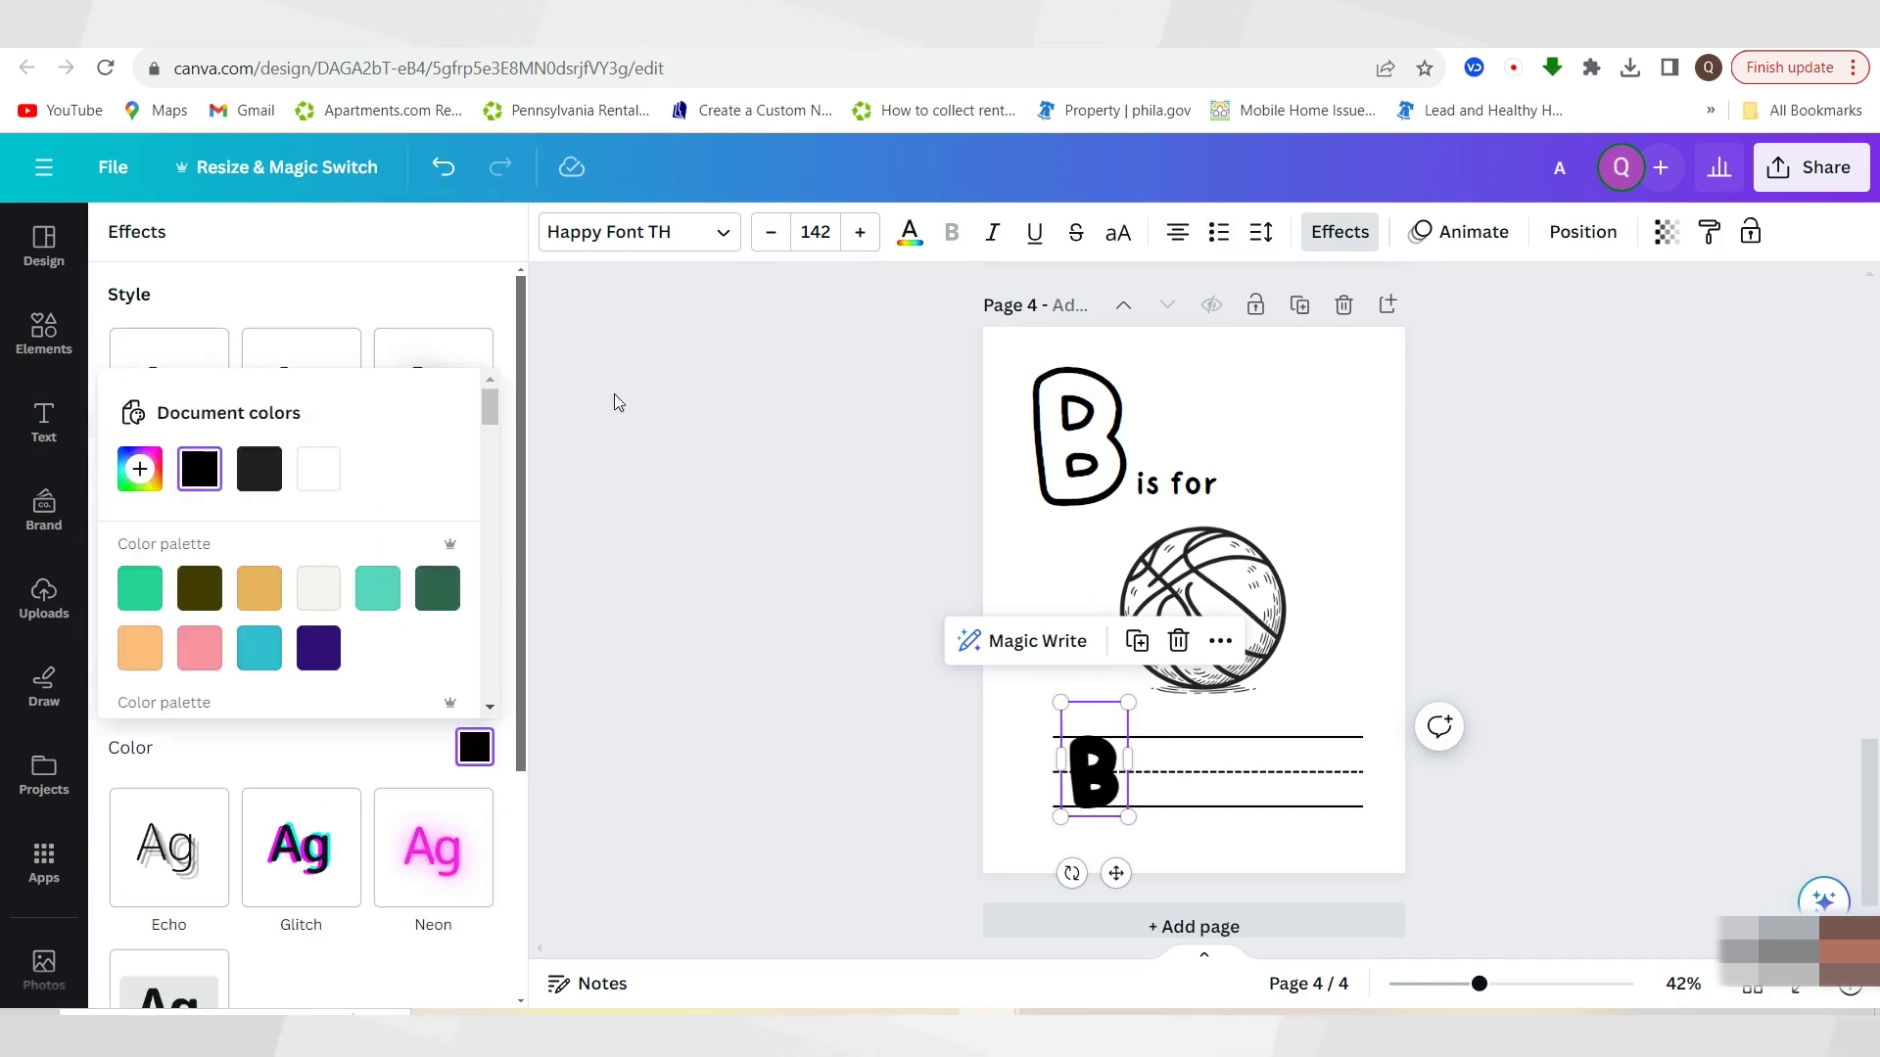
click(911, 232)
click(334, 380)
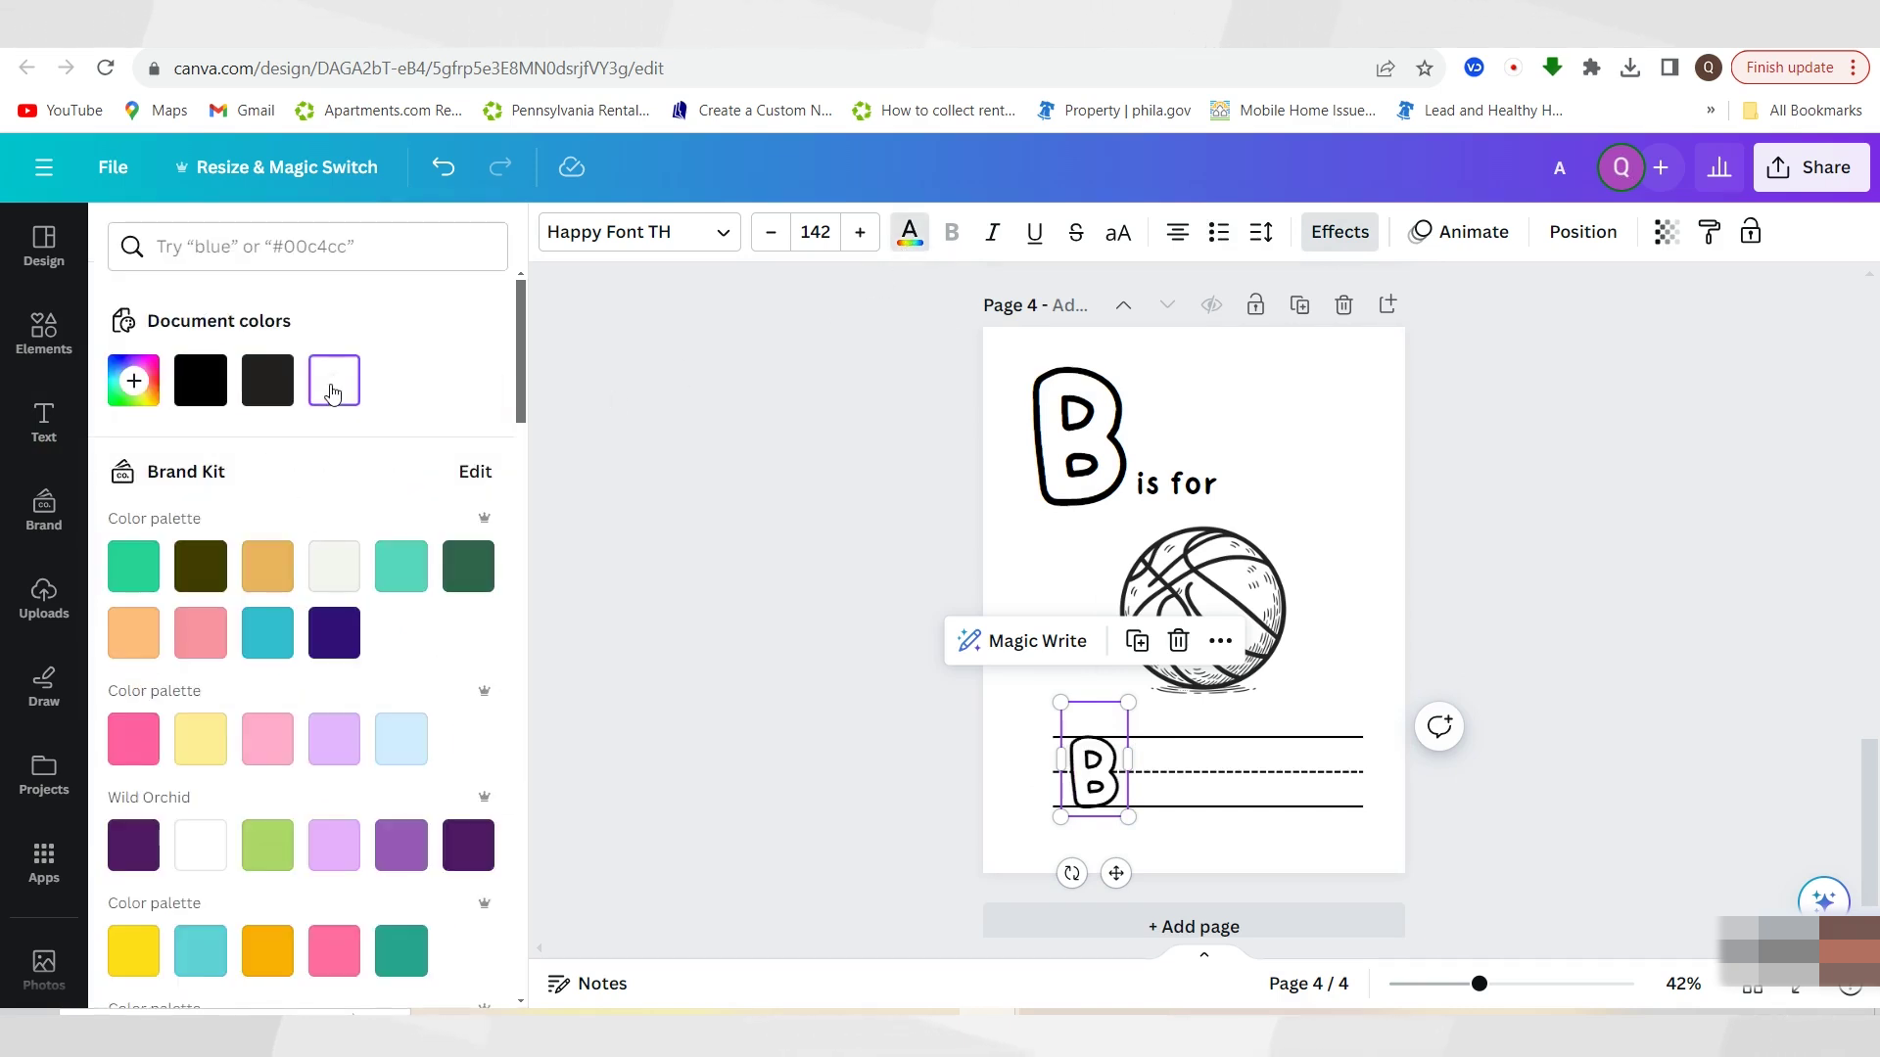
click(1570, 830)
click(1570, 831)
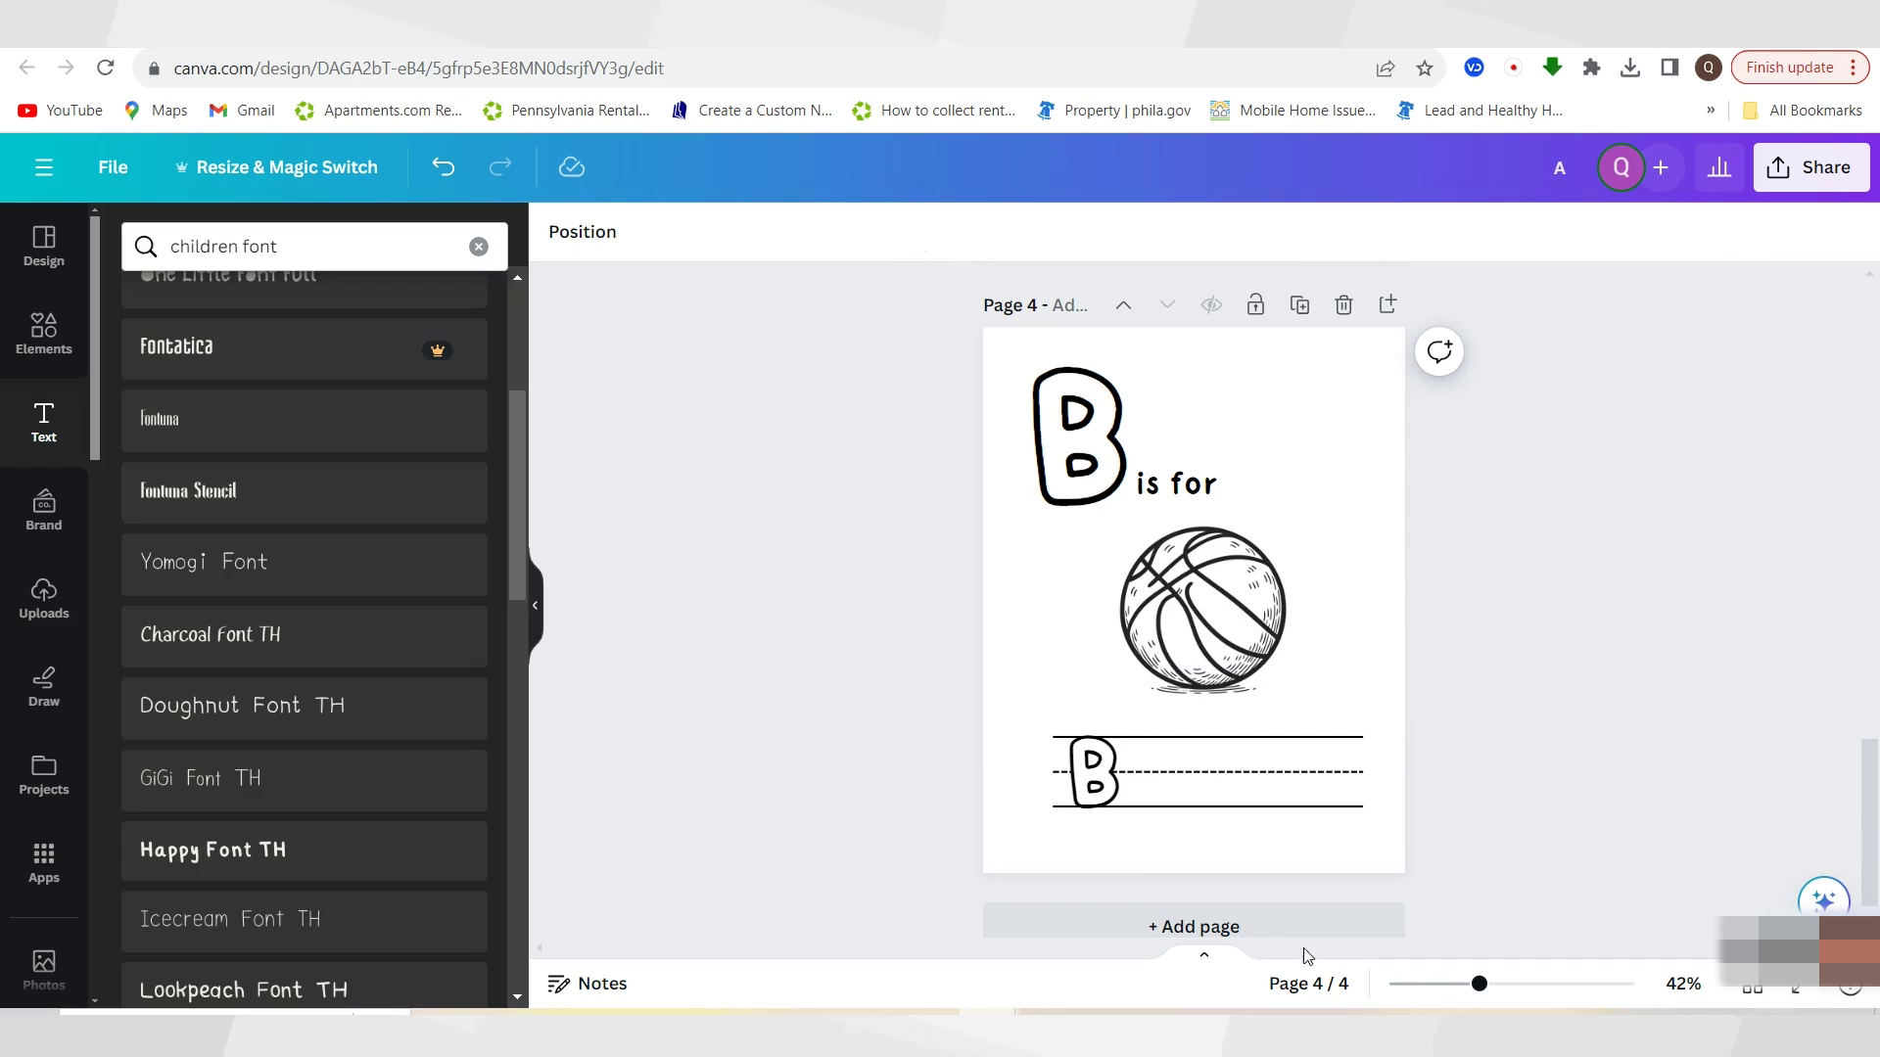
Duplicate the outlined B on the writing lines, change the copy to "a", and place it beside the B
click(1104, 775)
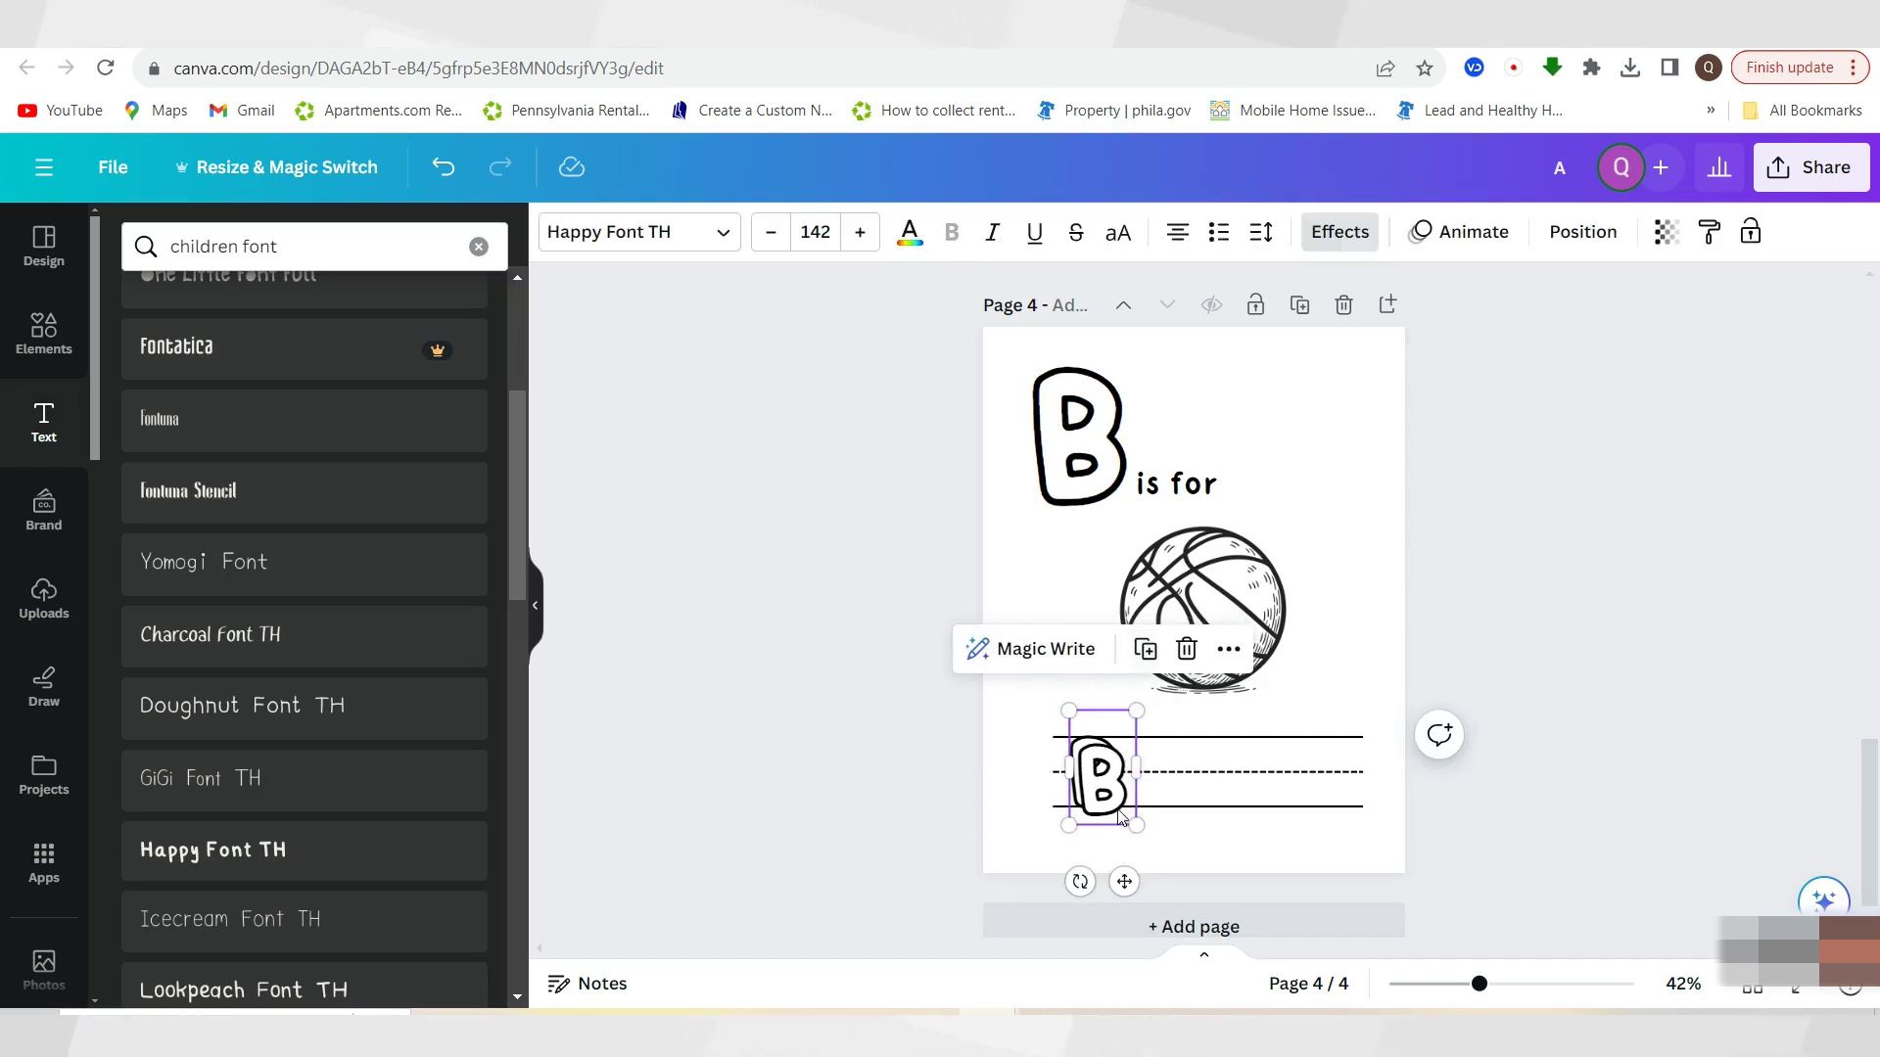
click(1144, 649)
double_click(1153, 788)
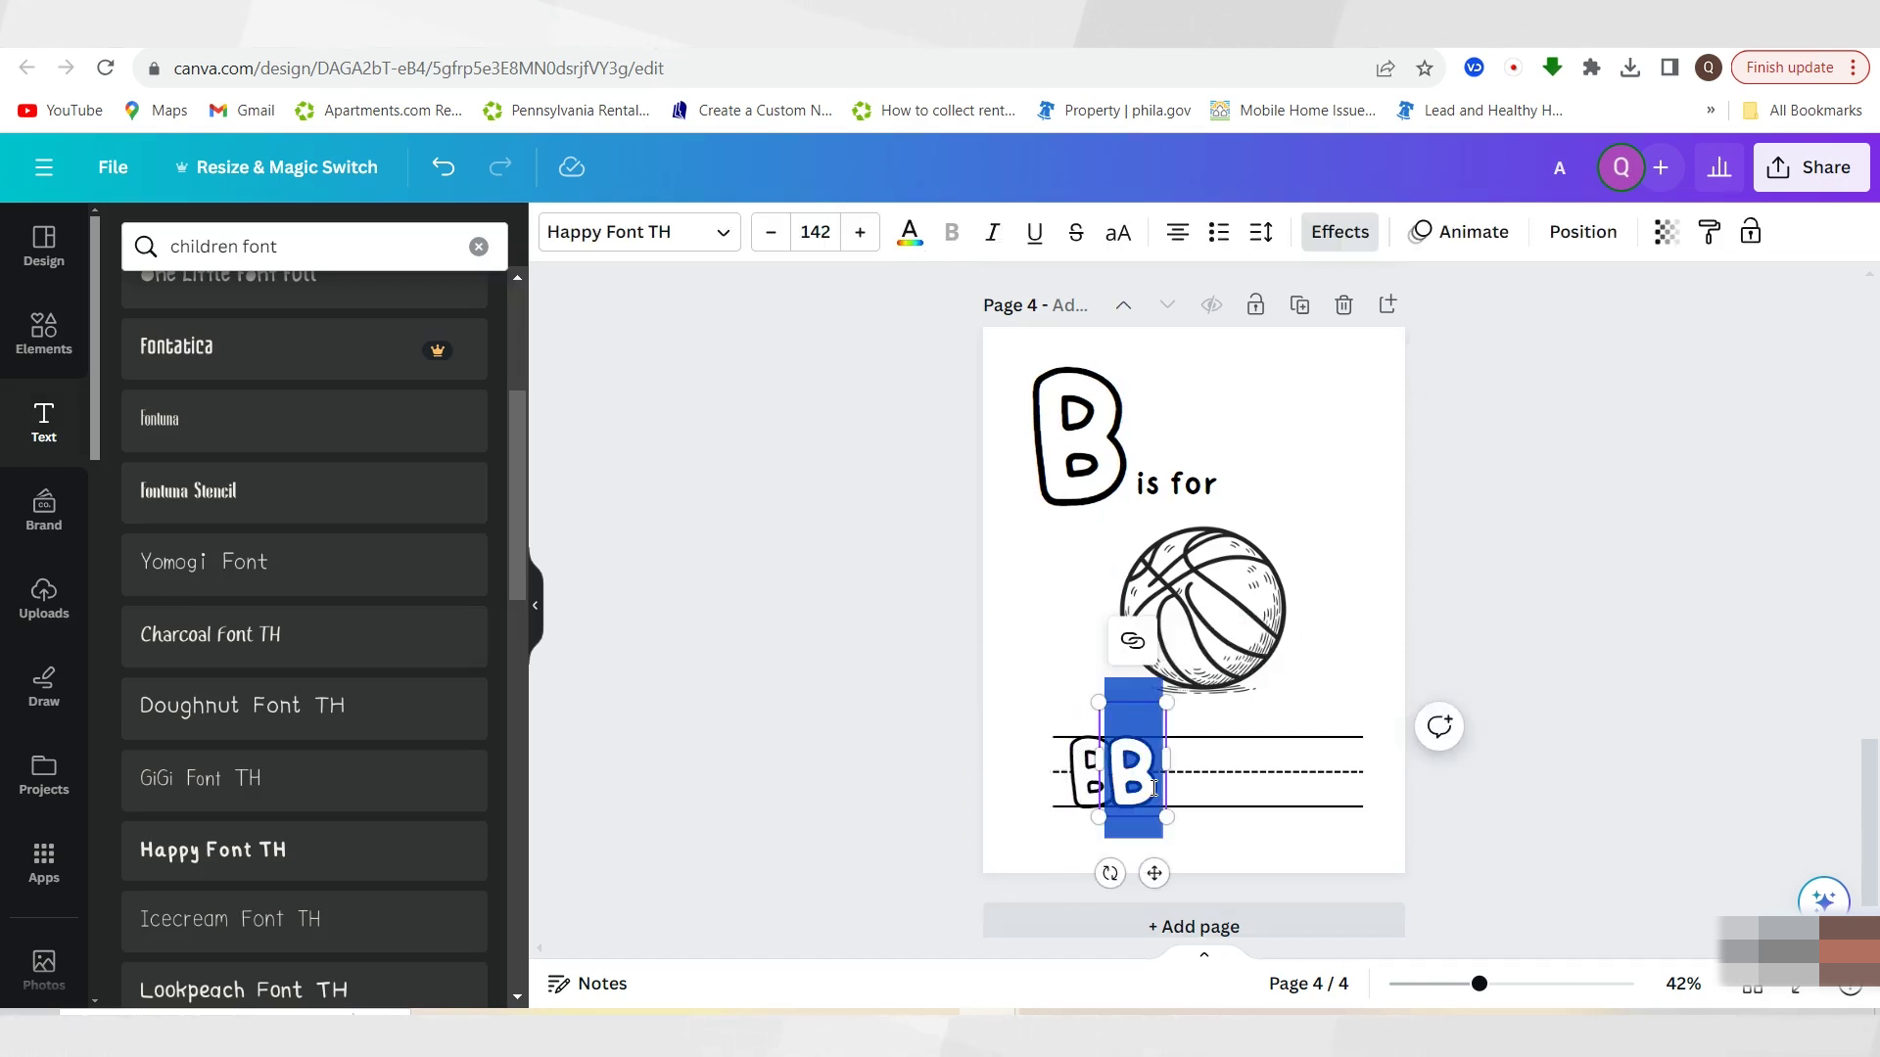
key(BackSpace)
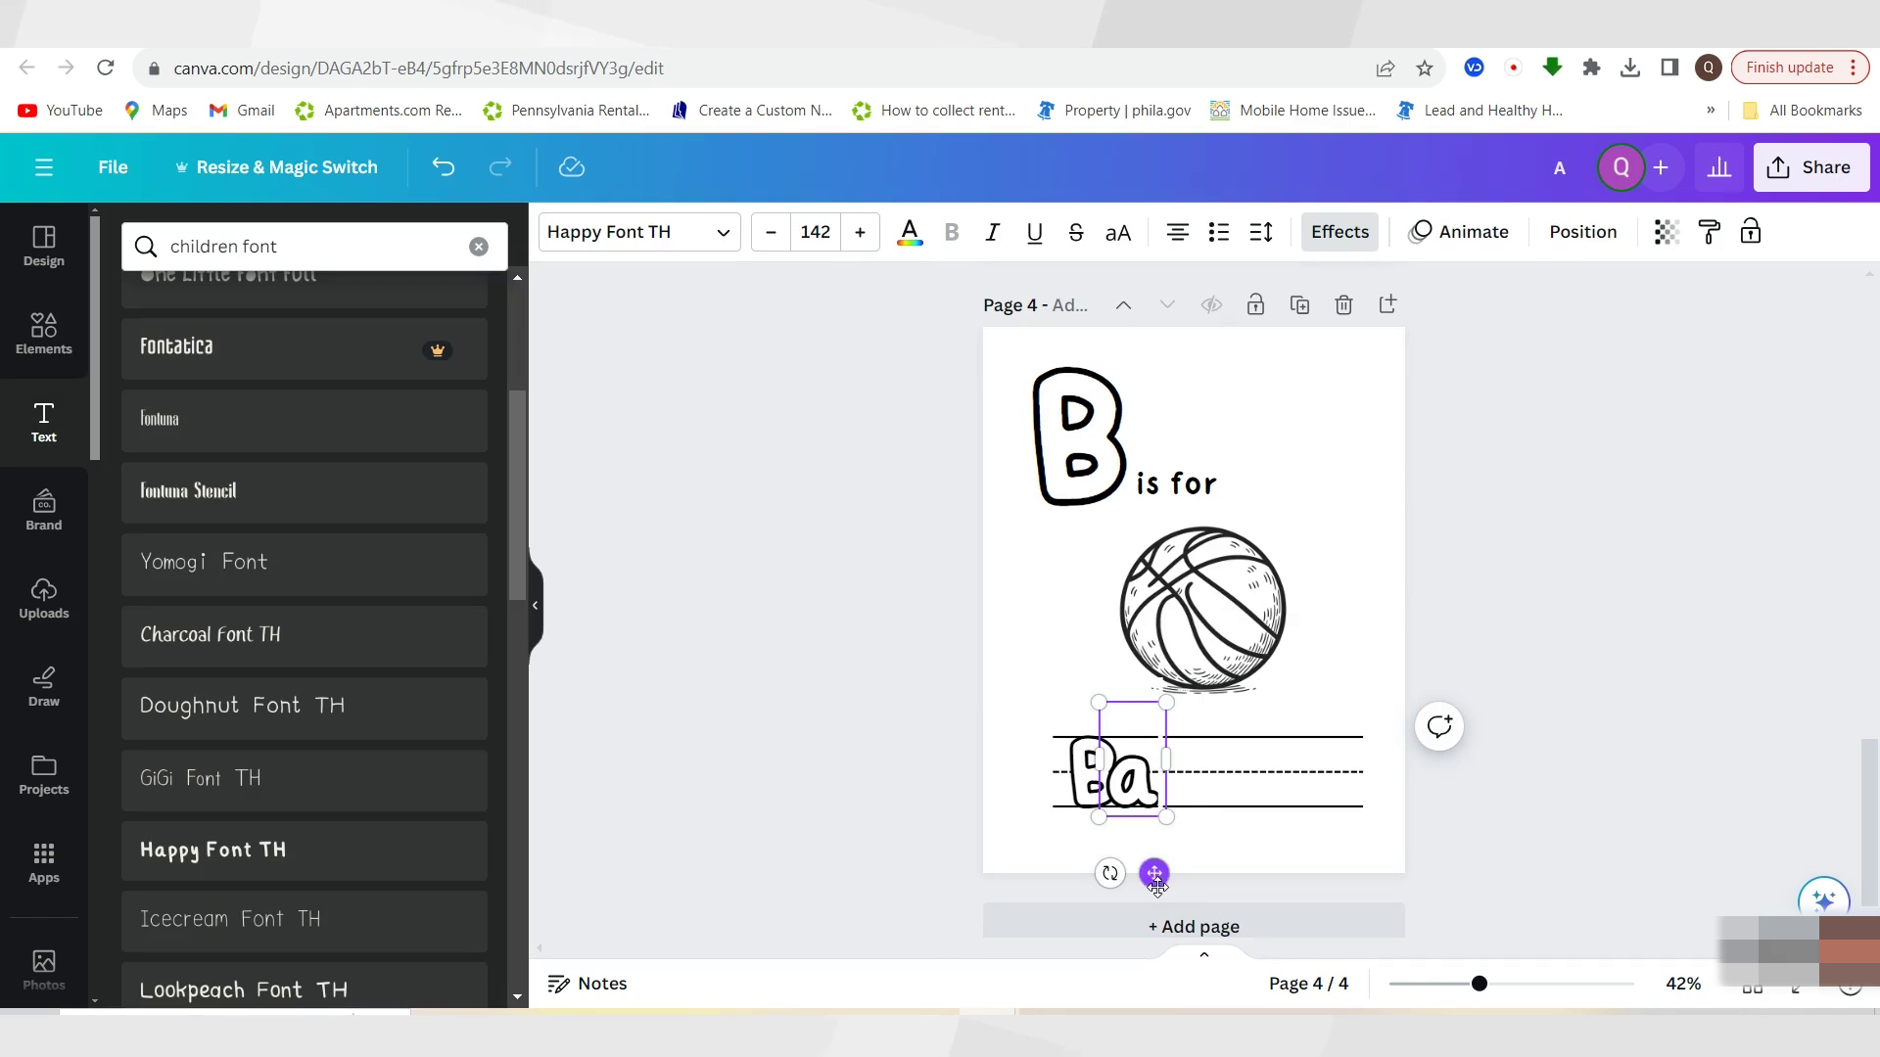
drag(1156, 874, 1220, 871)
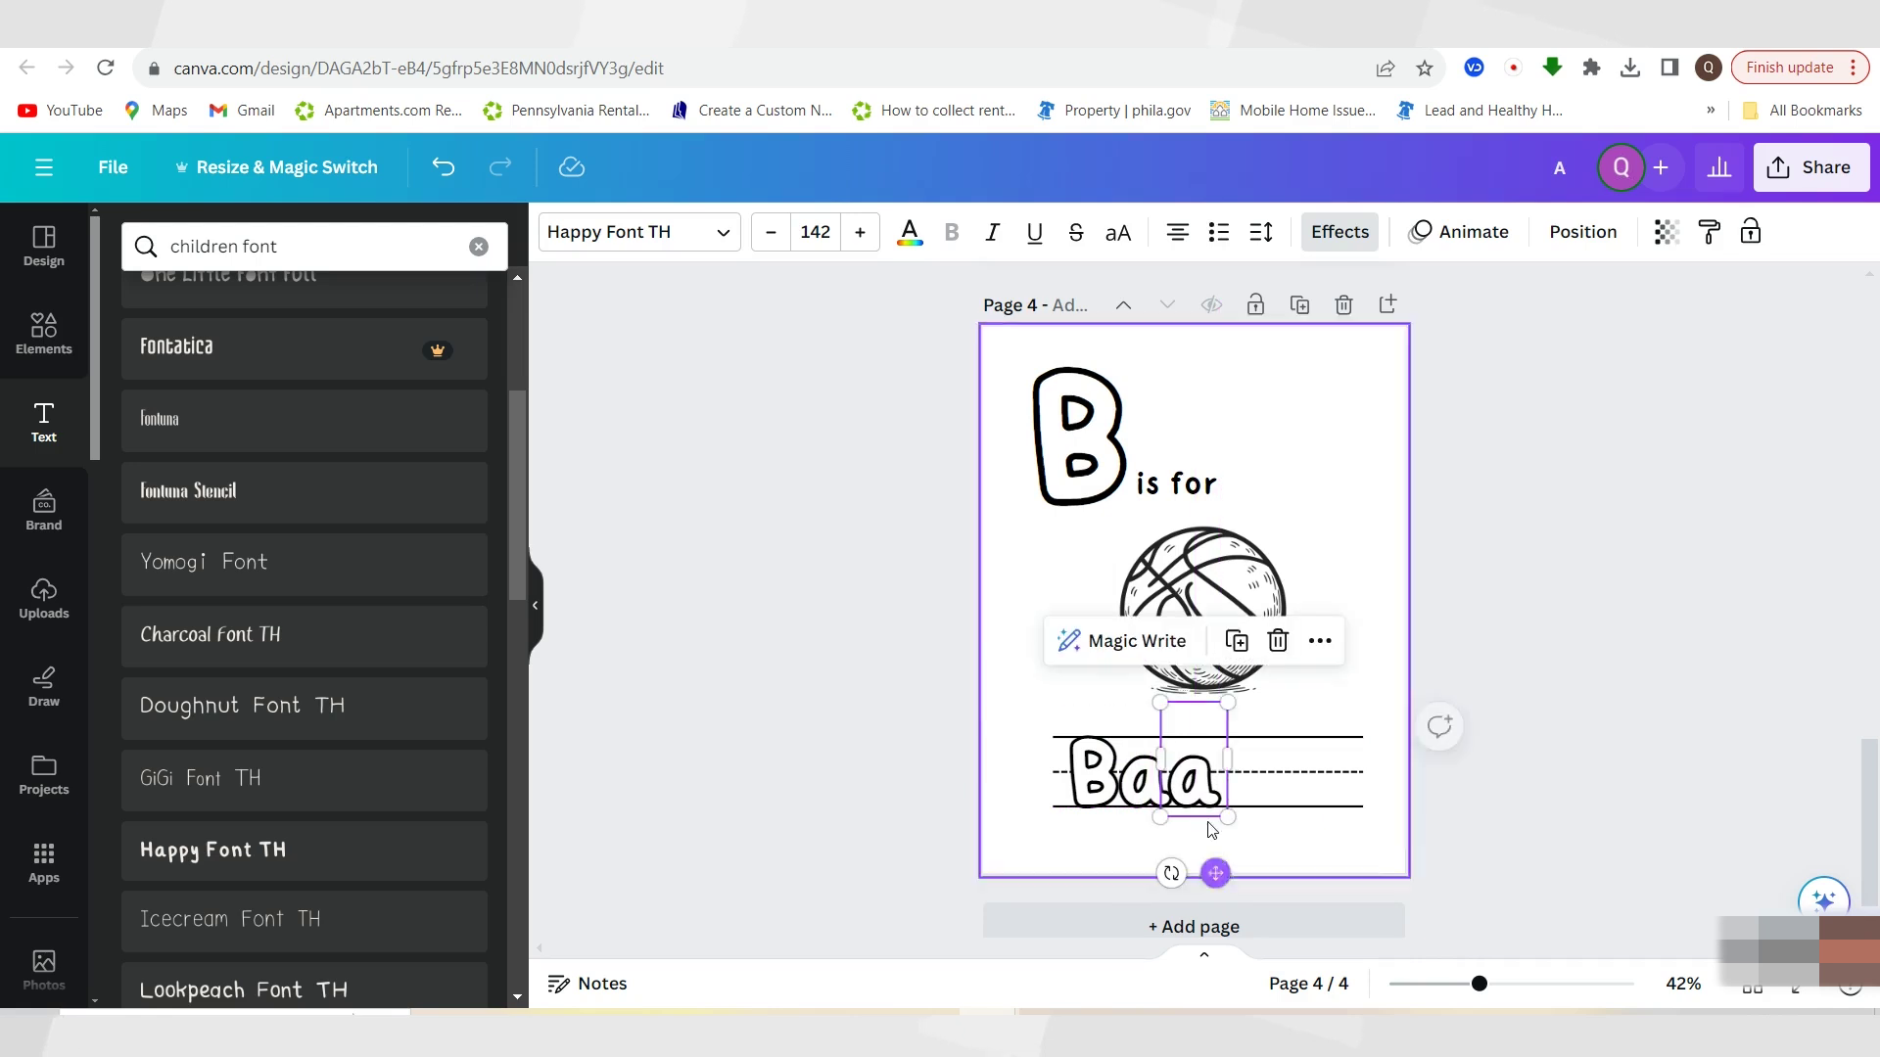
Add two matching outlined "l" letters after the "a" to spell "Ball" on the writing lines
drag(1229, 799, 1185, 773)
drag(1208, 881, 1228, 881)
click(1270, 870)
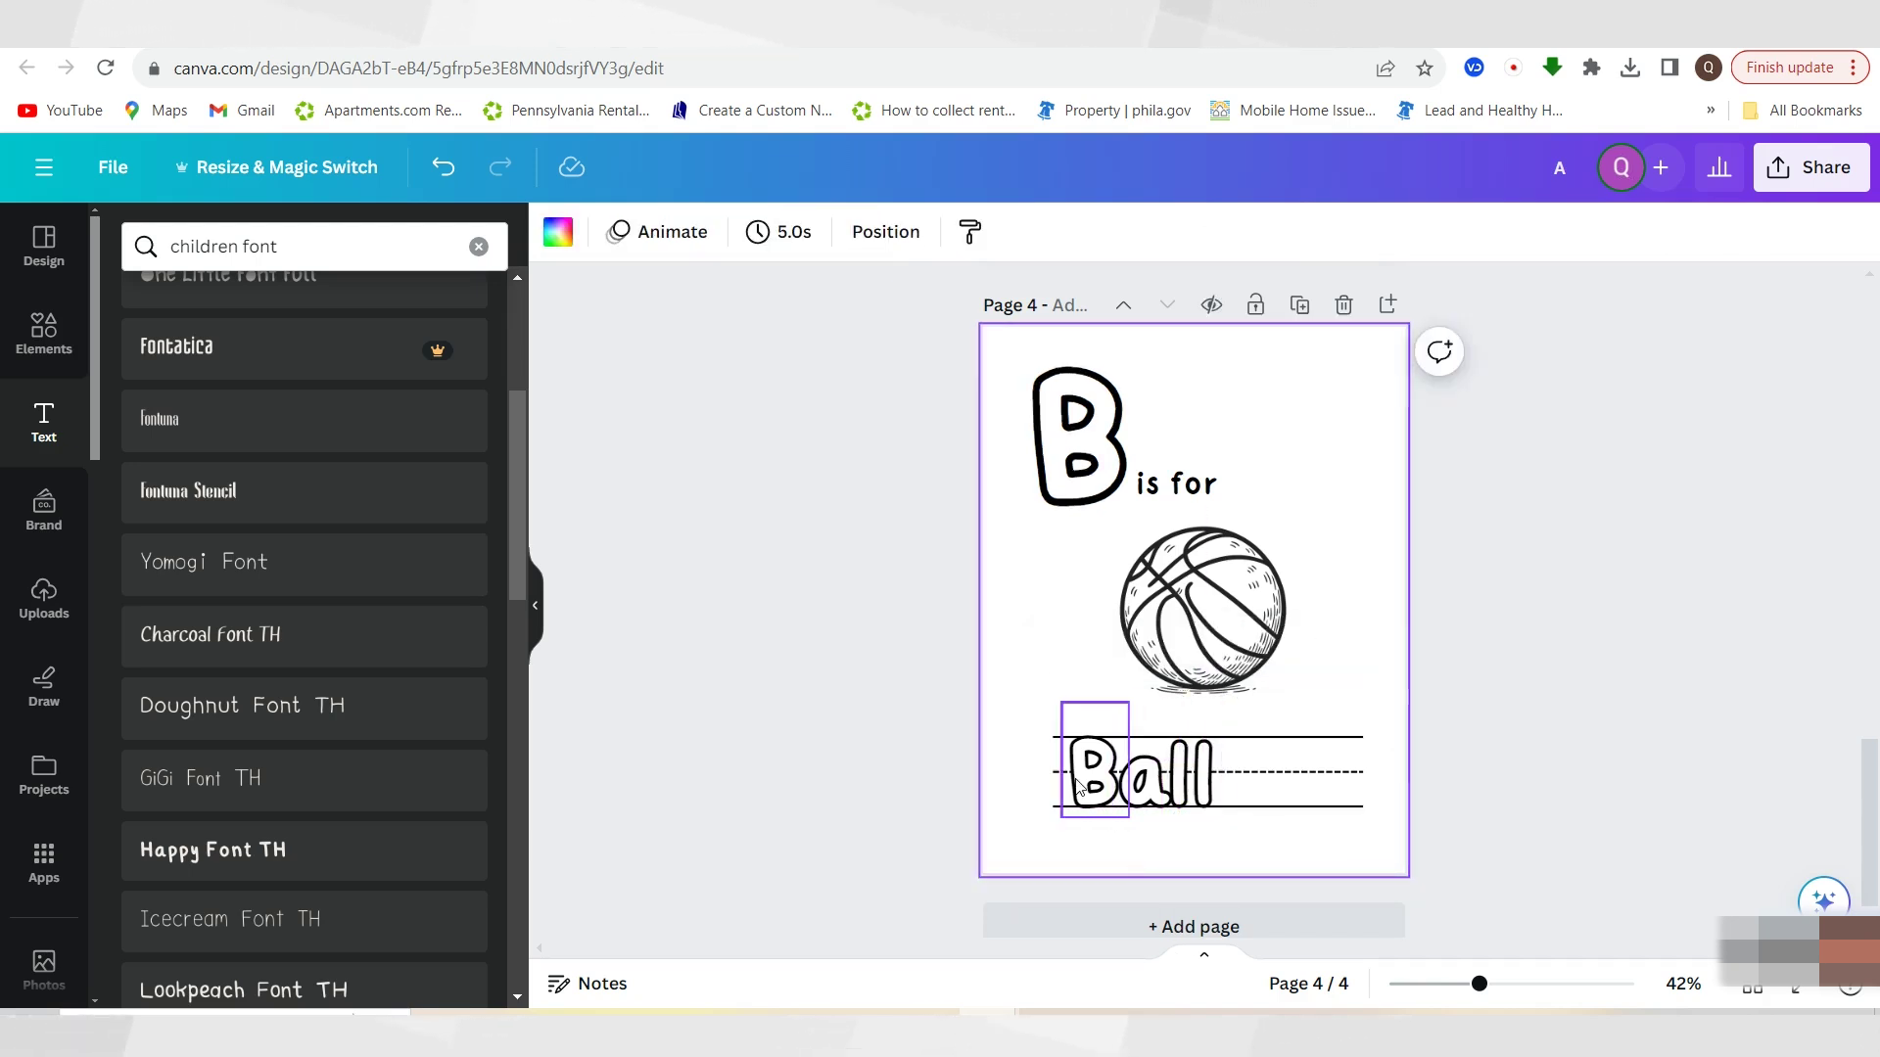
Group the letters of "Ball" and move the word toward the middle of the writing lines
click(1151, 785)
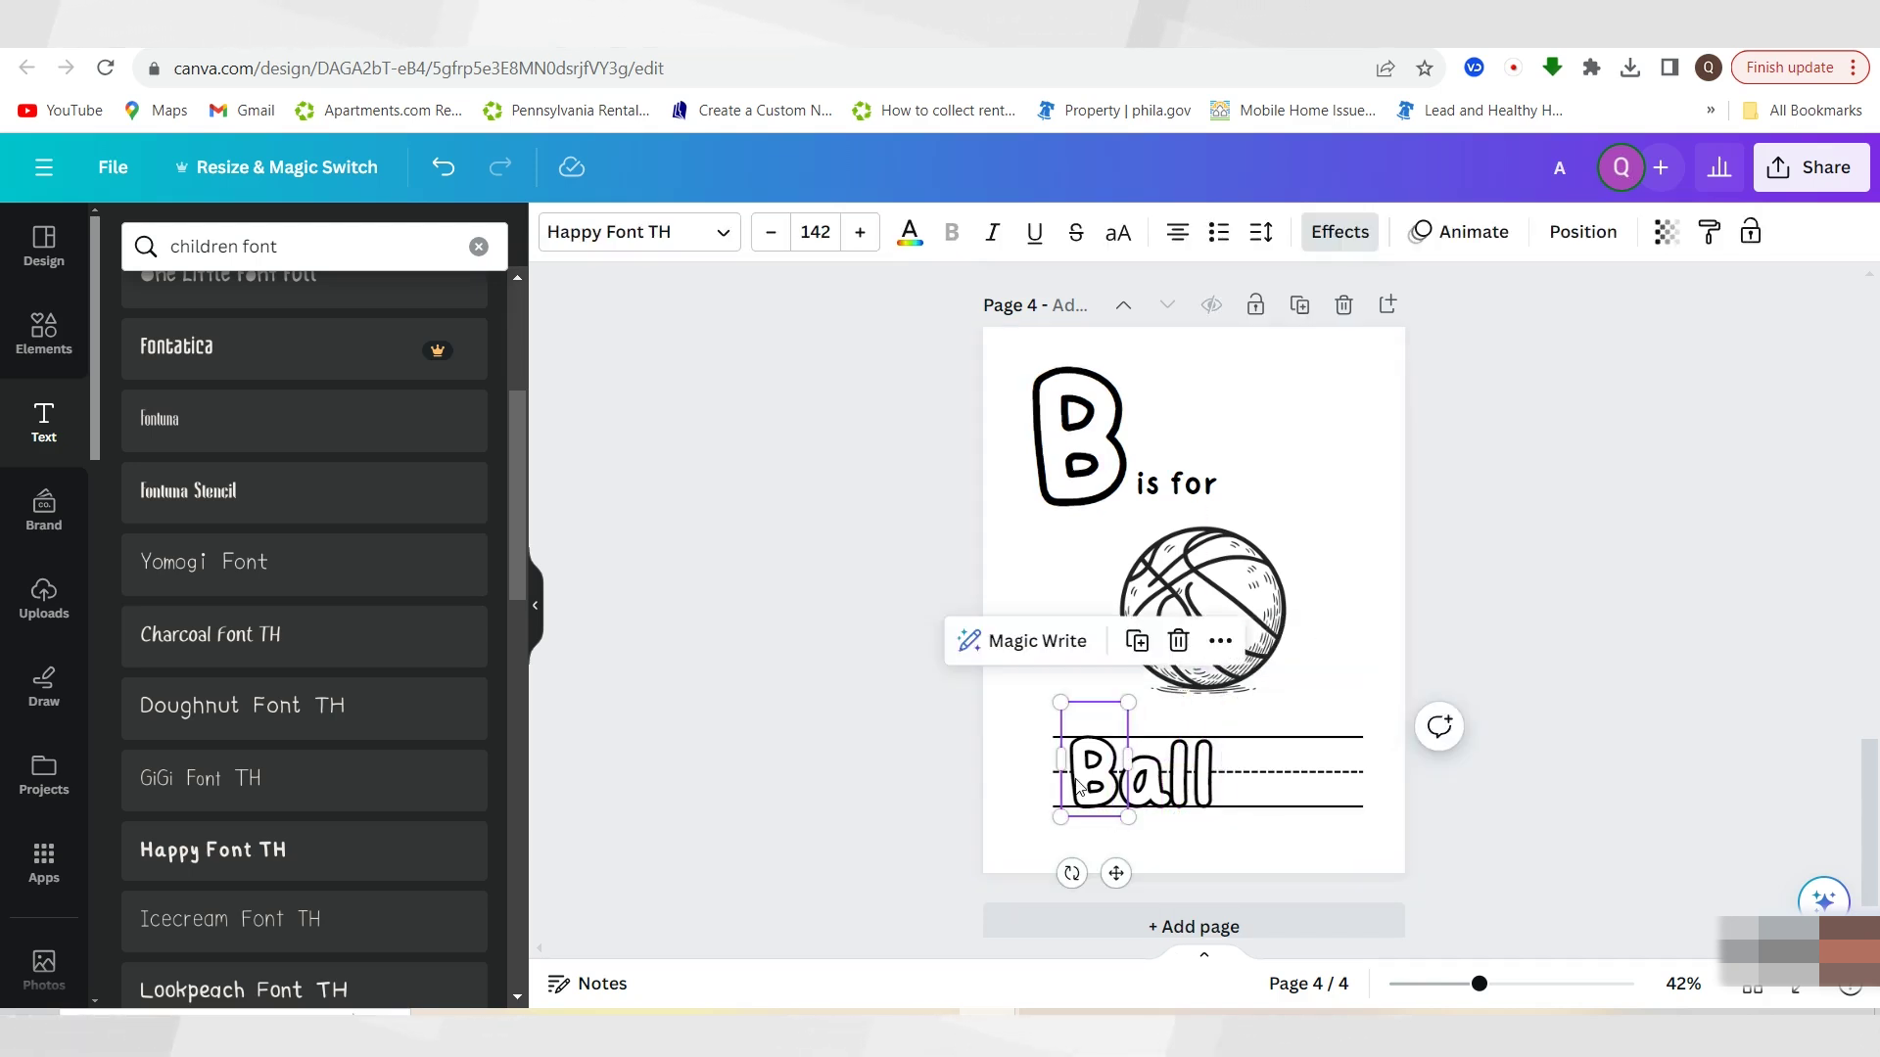
shift+click(1199, 764)
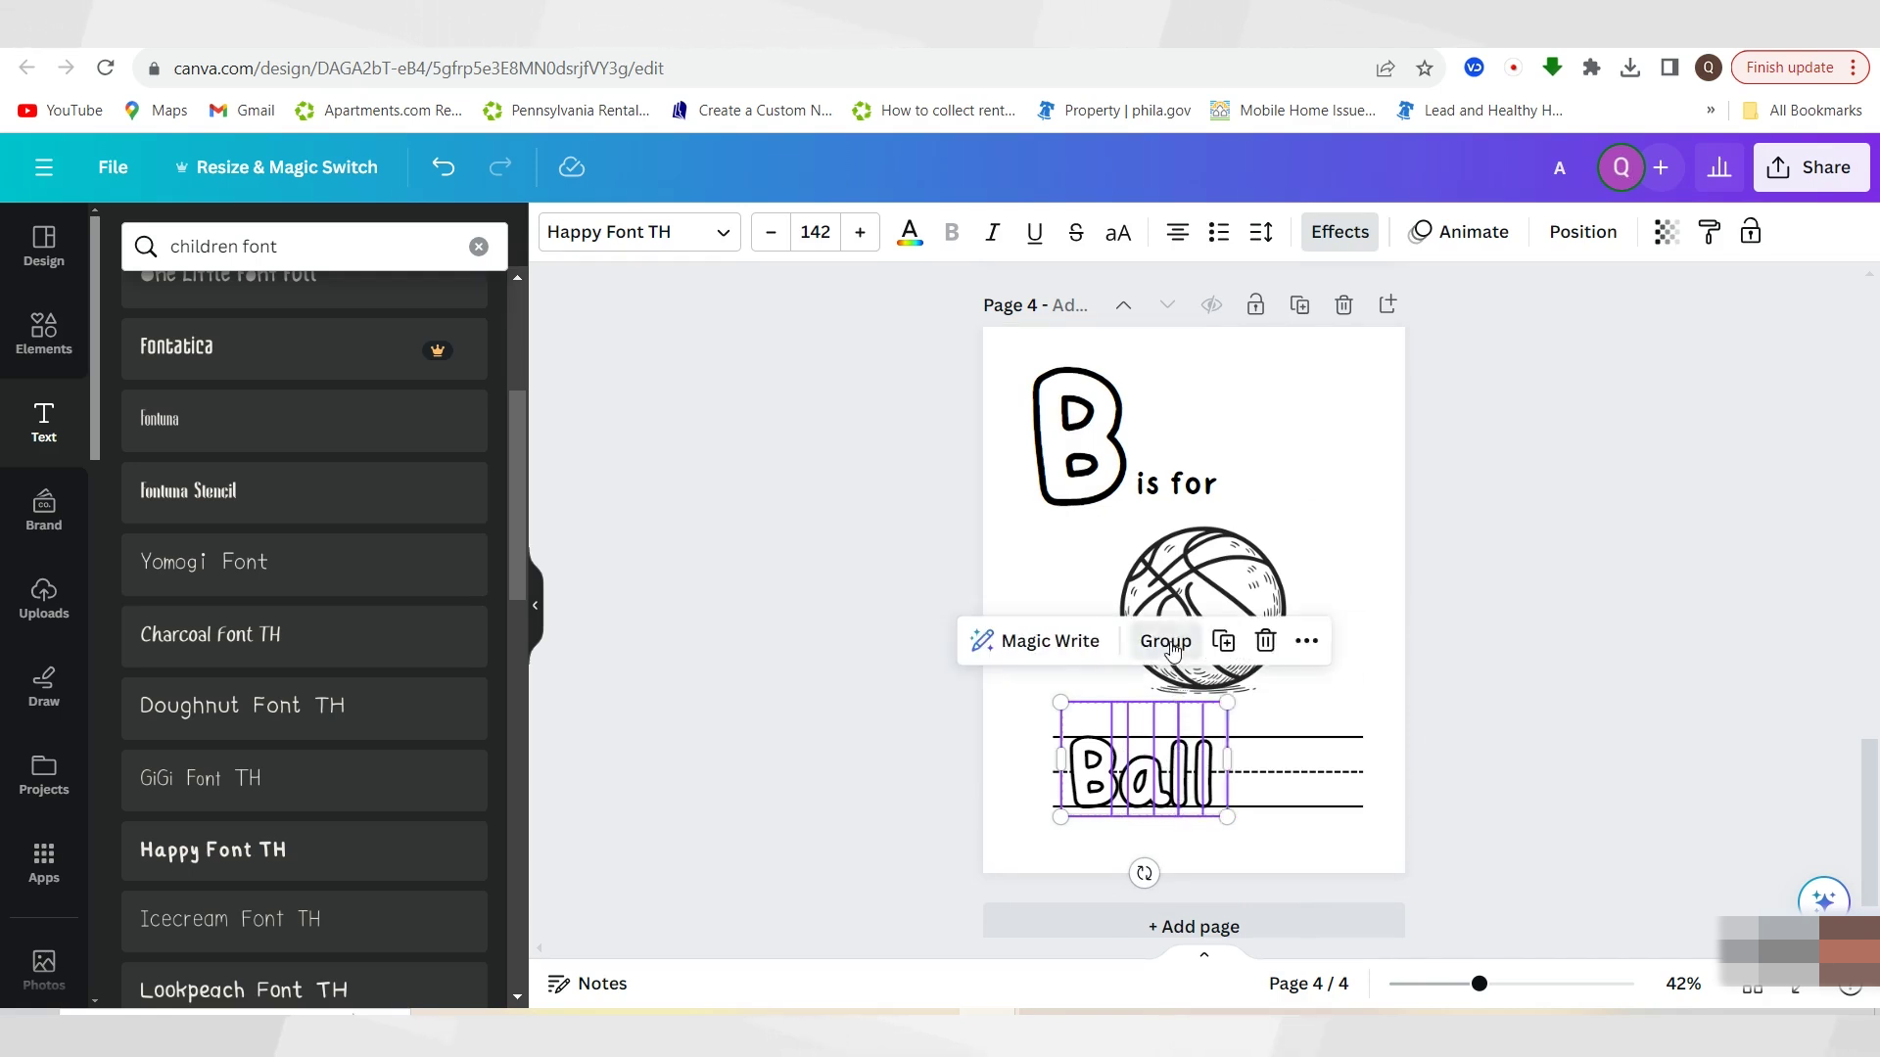
click(1162, 641)
drag(1147, 776, 1199, 767)
click(1721, 832)
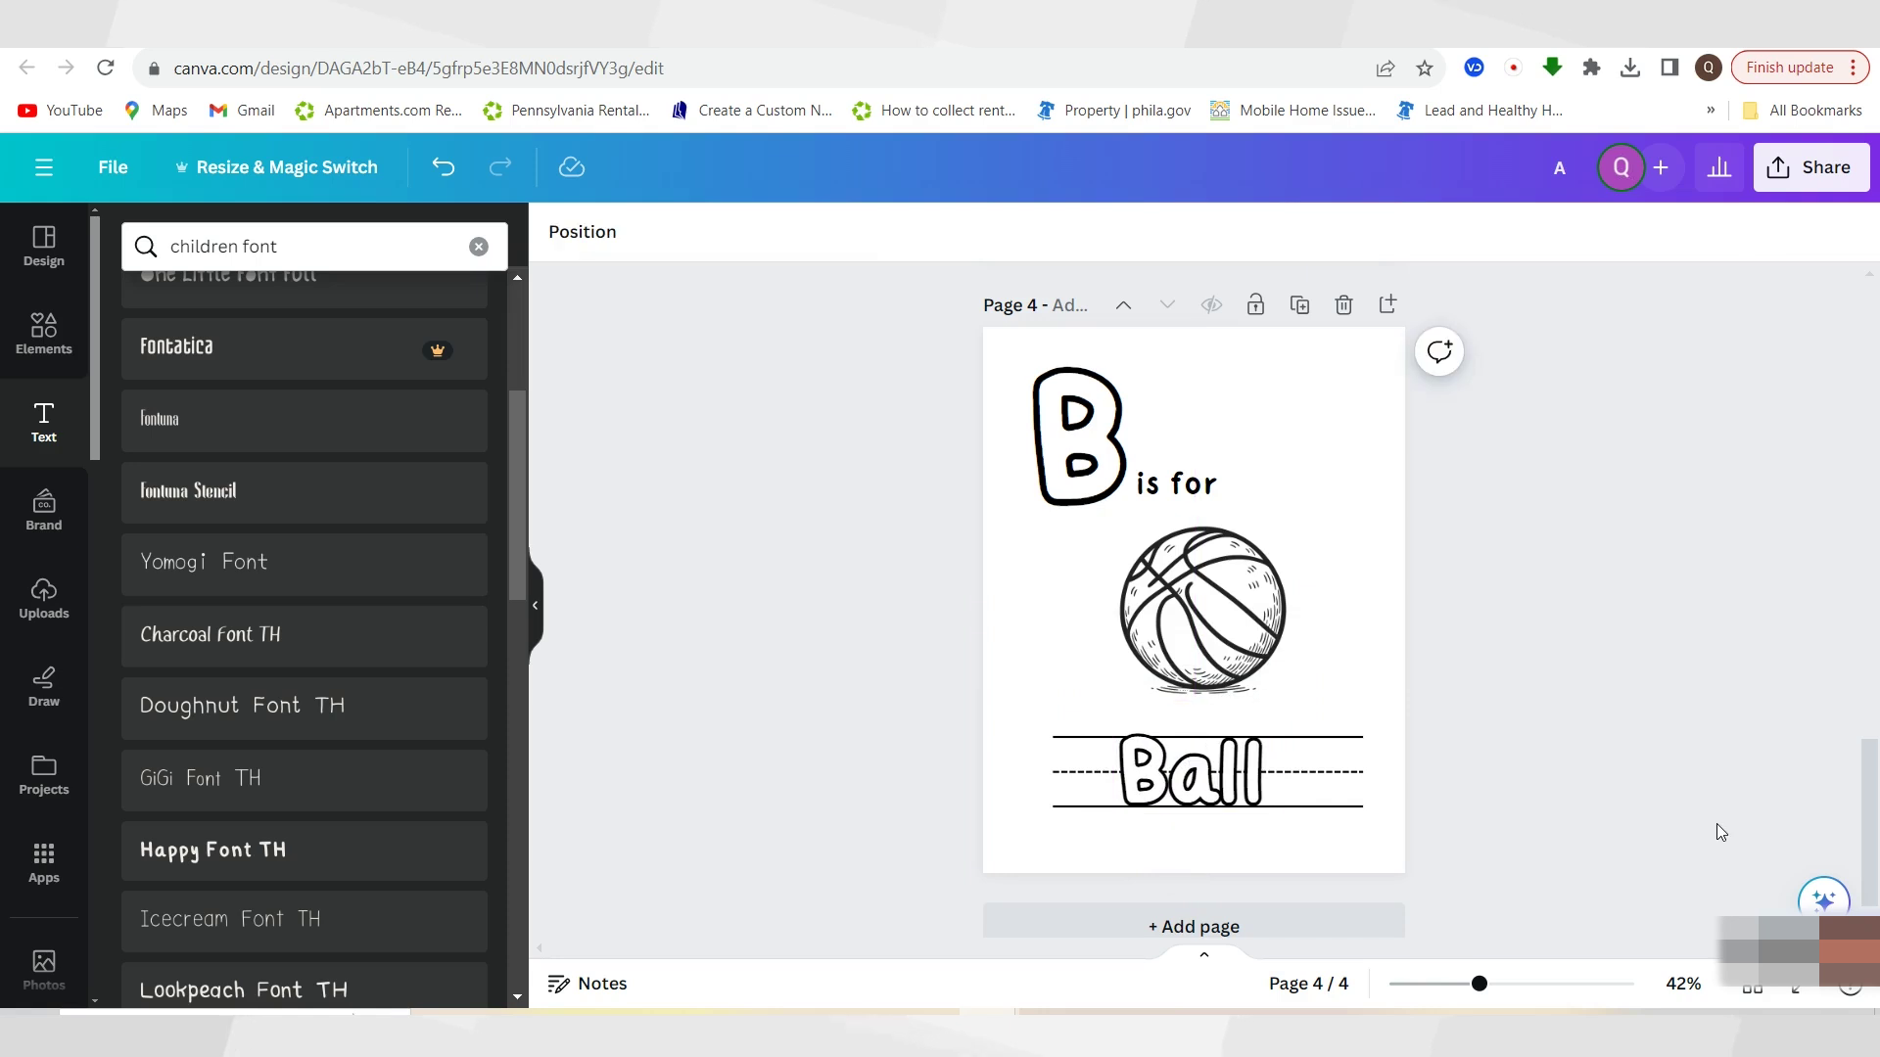
Shift the grouped word "Ball" slightly to the right to center it on the writing lines
drag(1046, 473, 1147, 495)
click(1419, 631)
click(1147, 505)
drag(1199, 783, 1206, 784)
click(1586, 838)
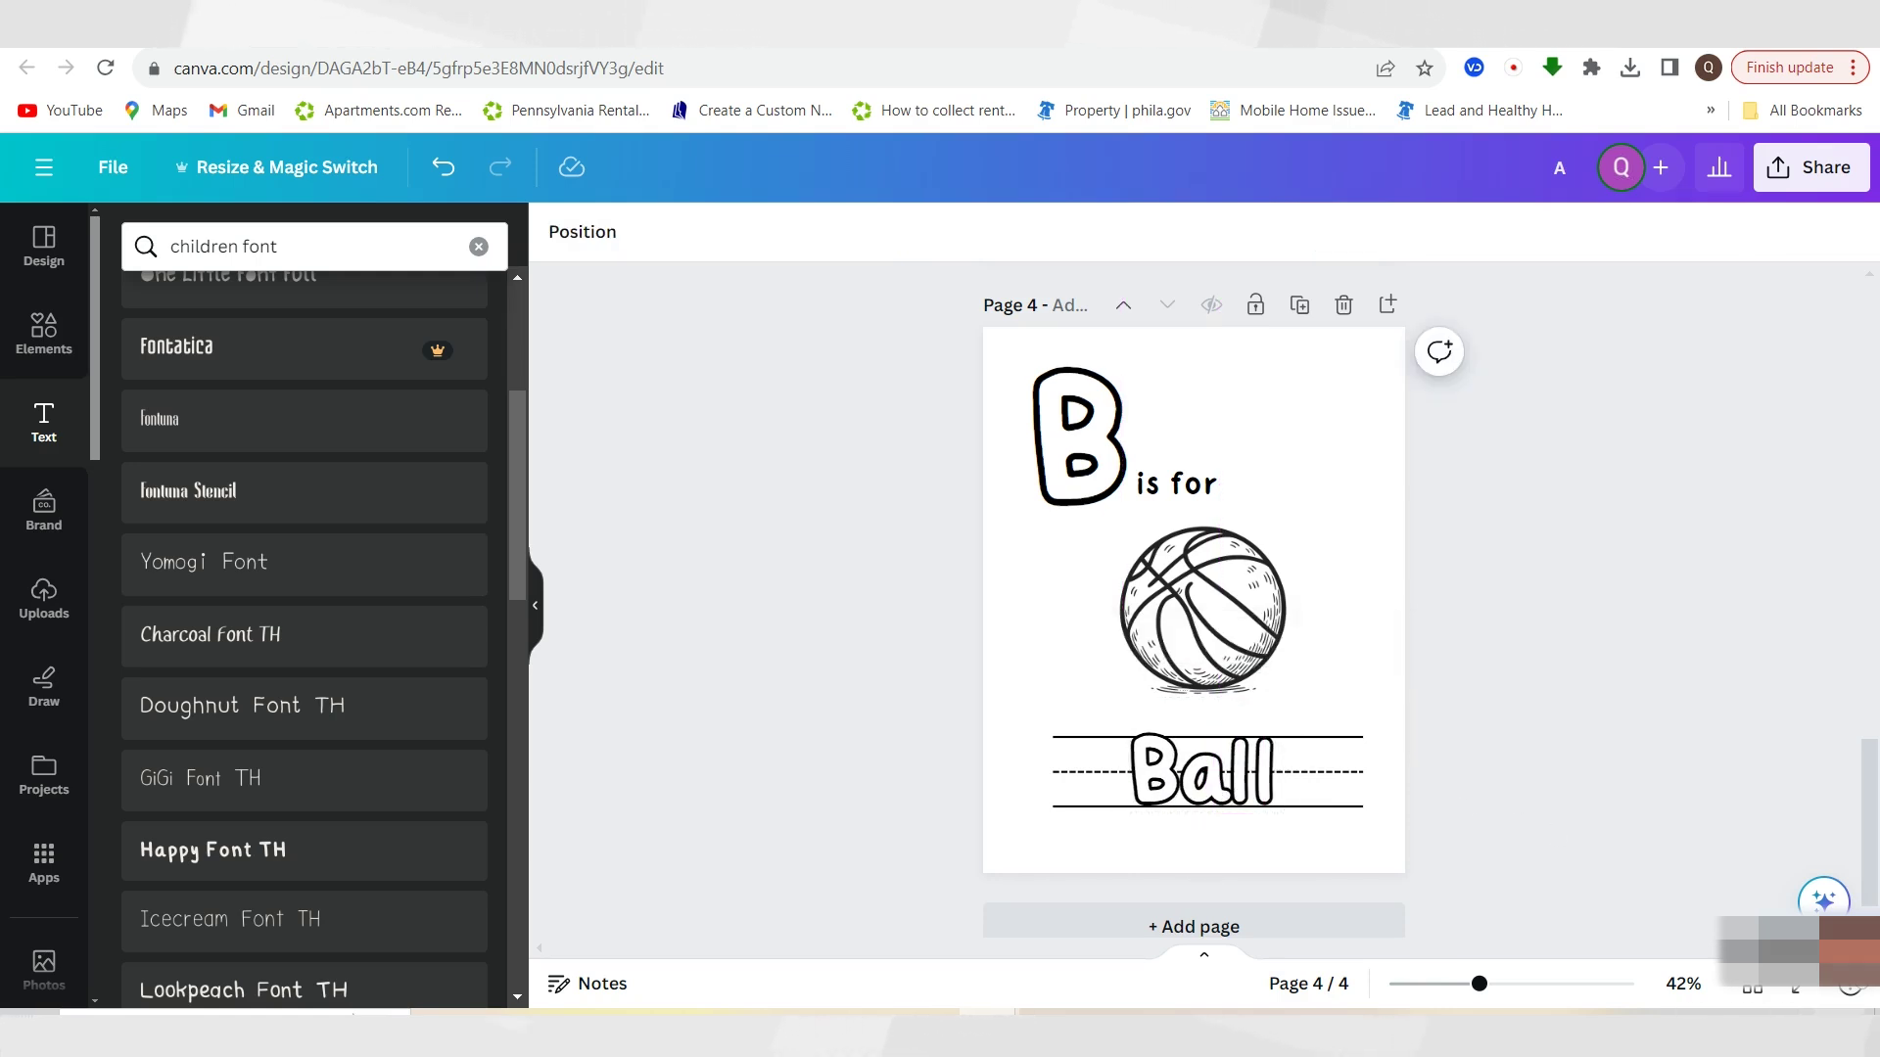
Duplicate page 4 and delete the basketball illustration from the new page
click(1310, 310)
click(1172, 607)
key(Delete)
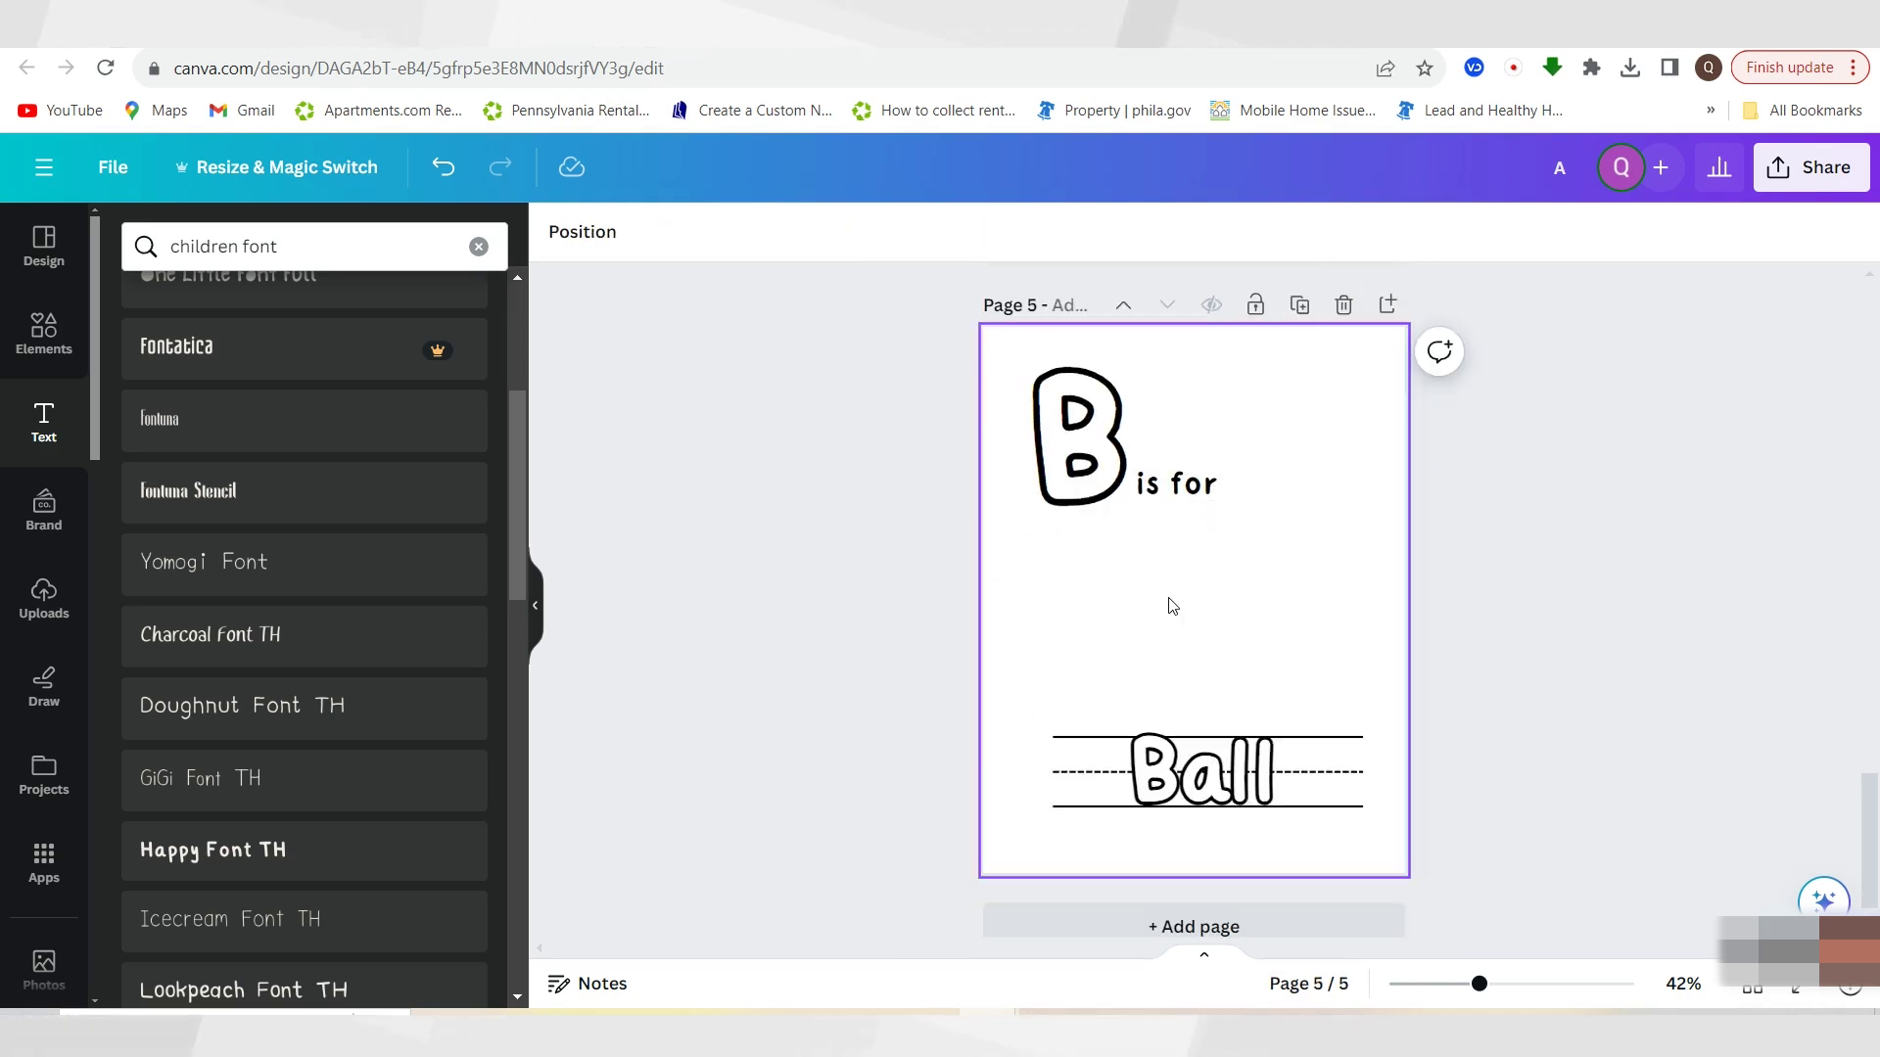
Search the elements for "line art basketball" and show all matching graphics
click(45, 338)
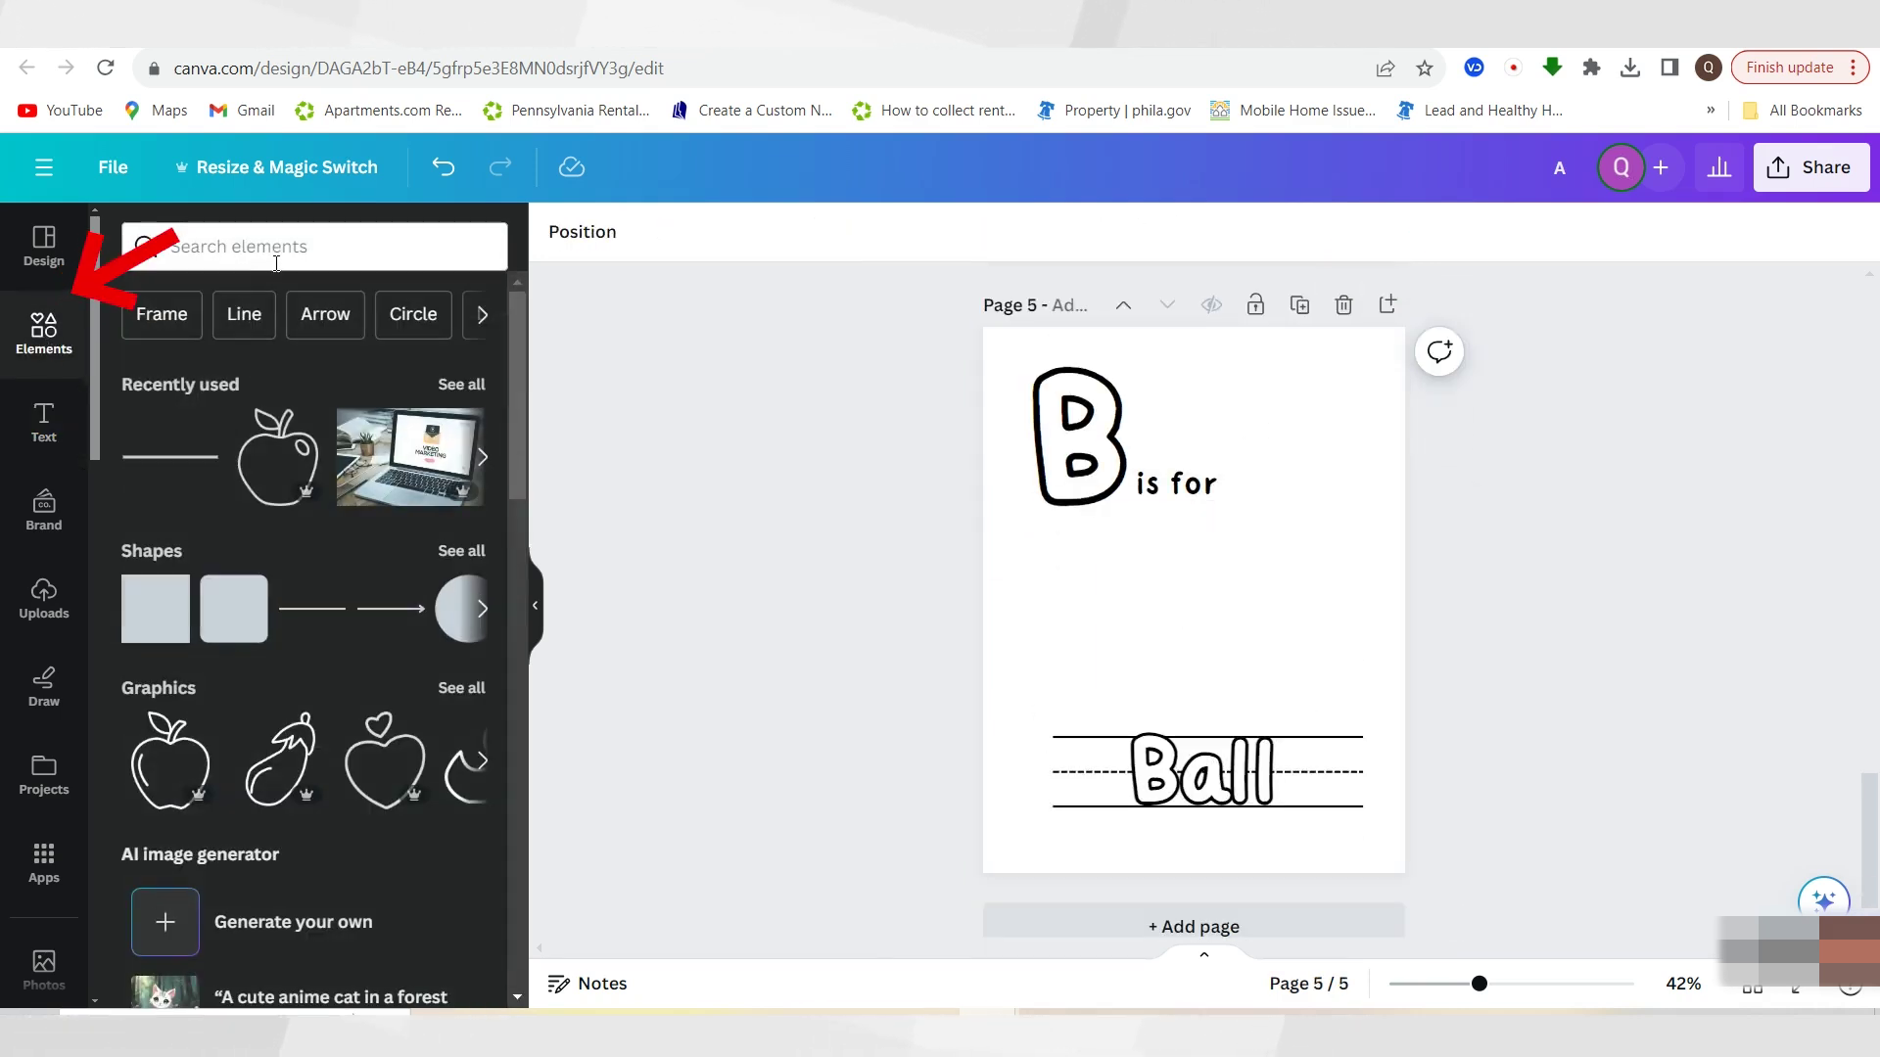
click(276, 259)
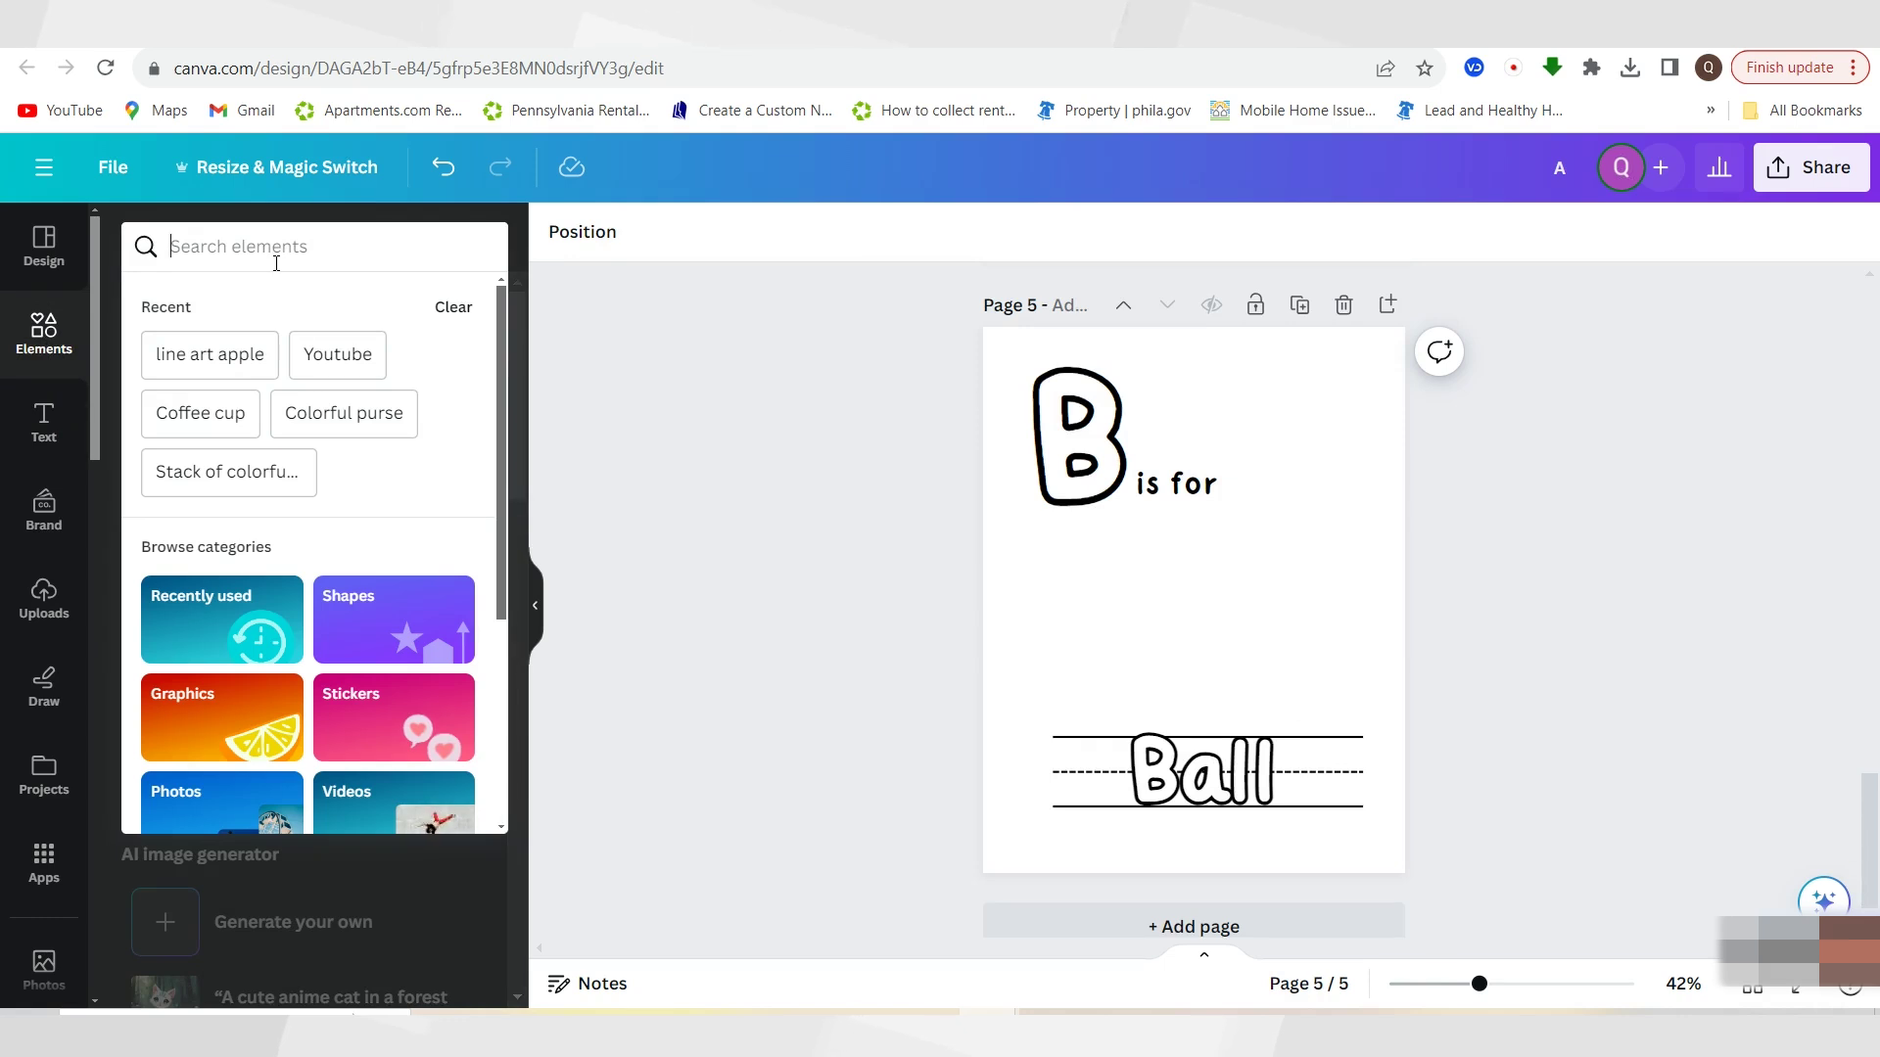
text(lin)
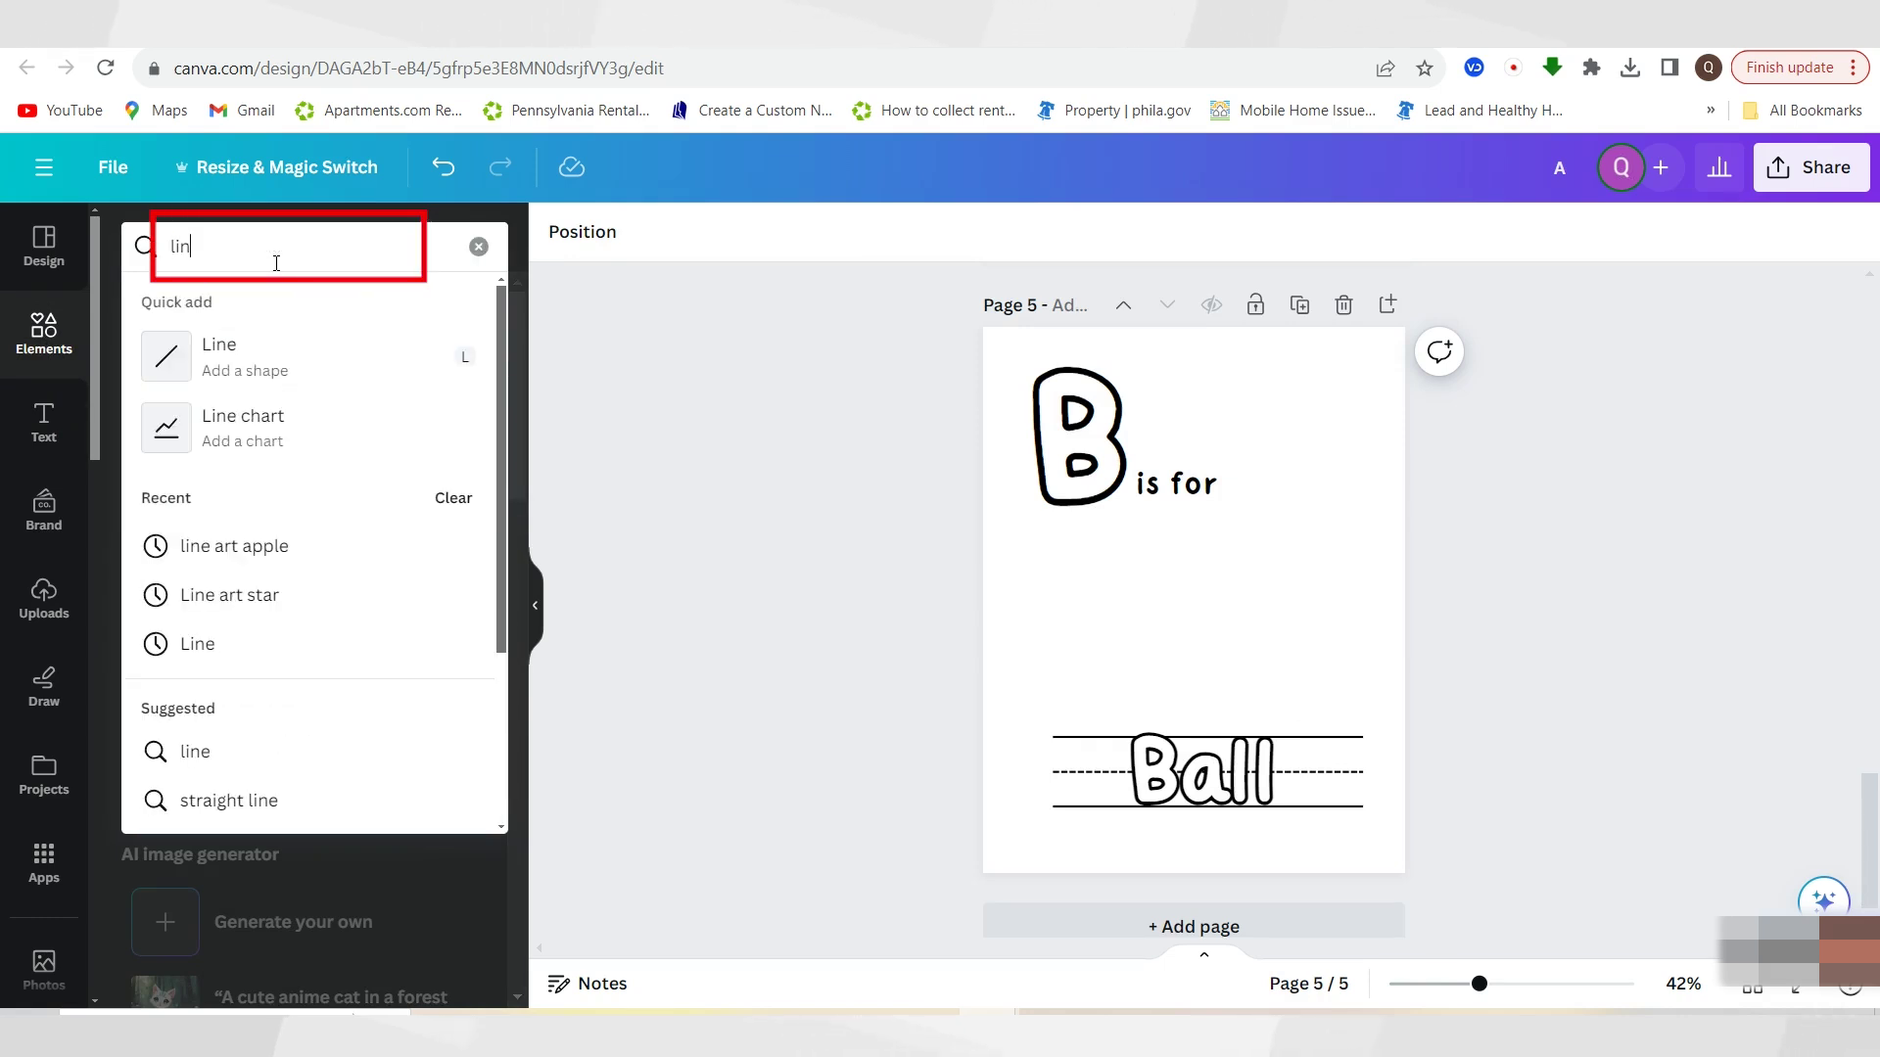
text(e art bs)
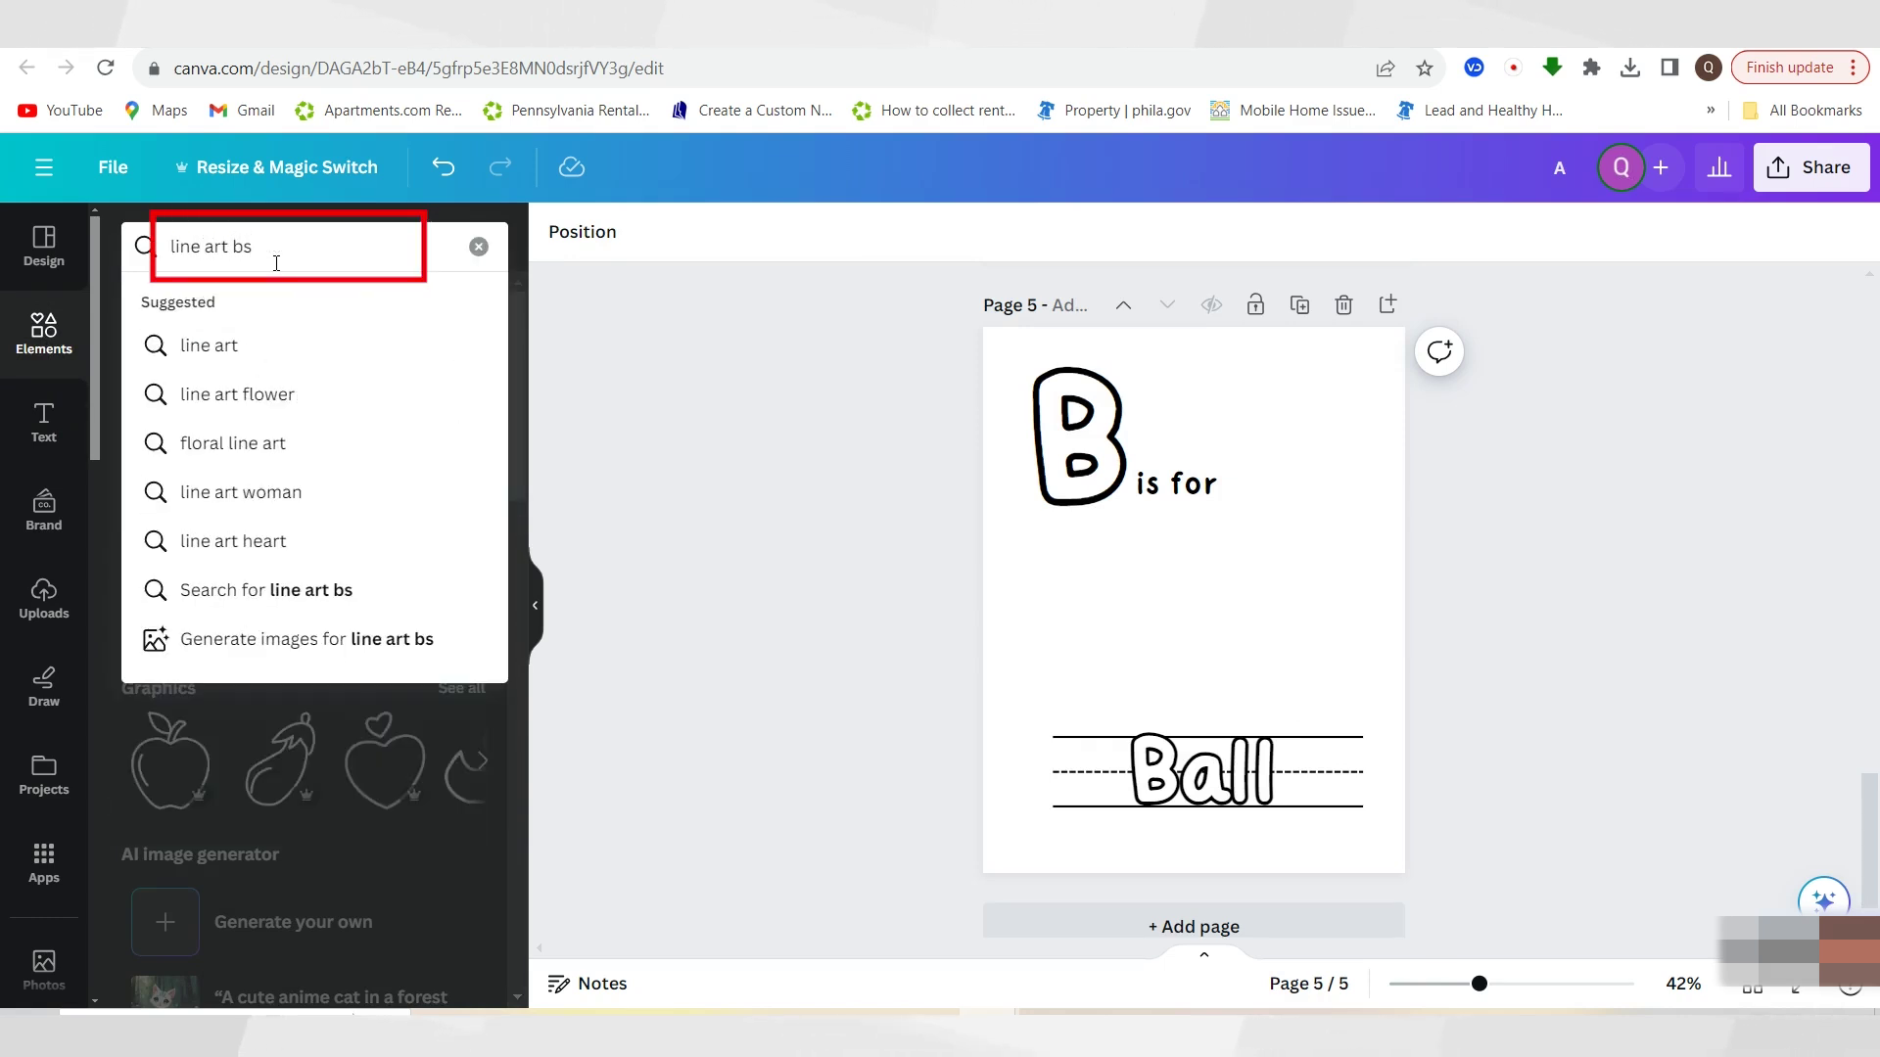
key(BackSpace)
text(as)
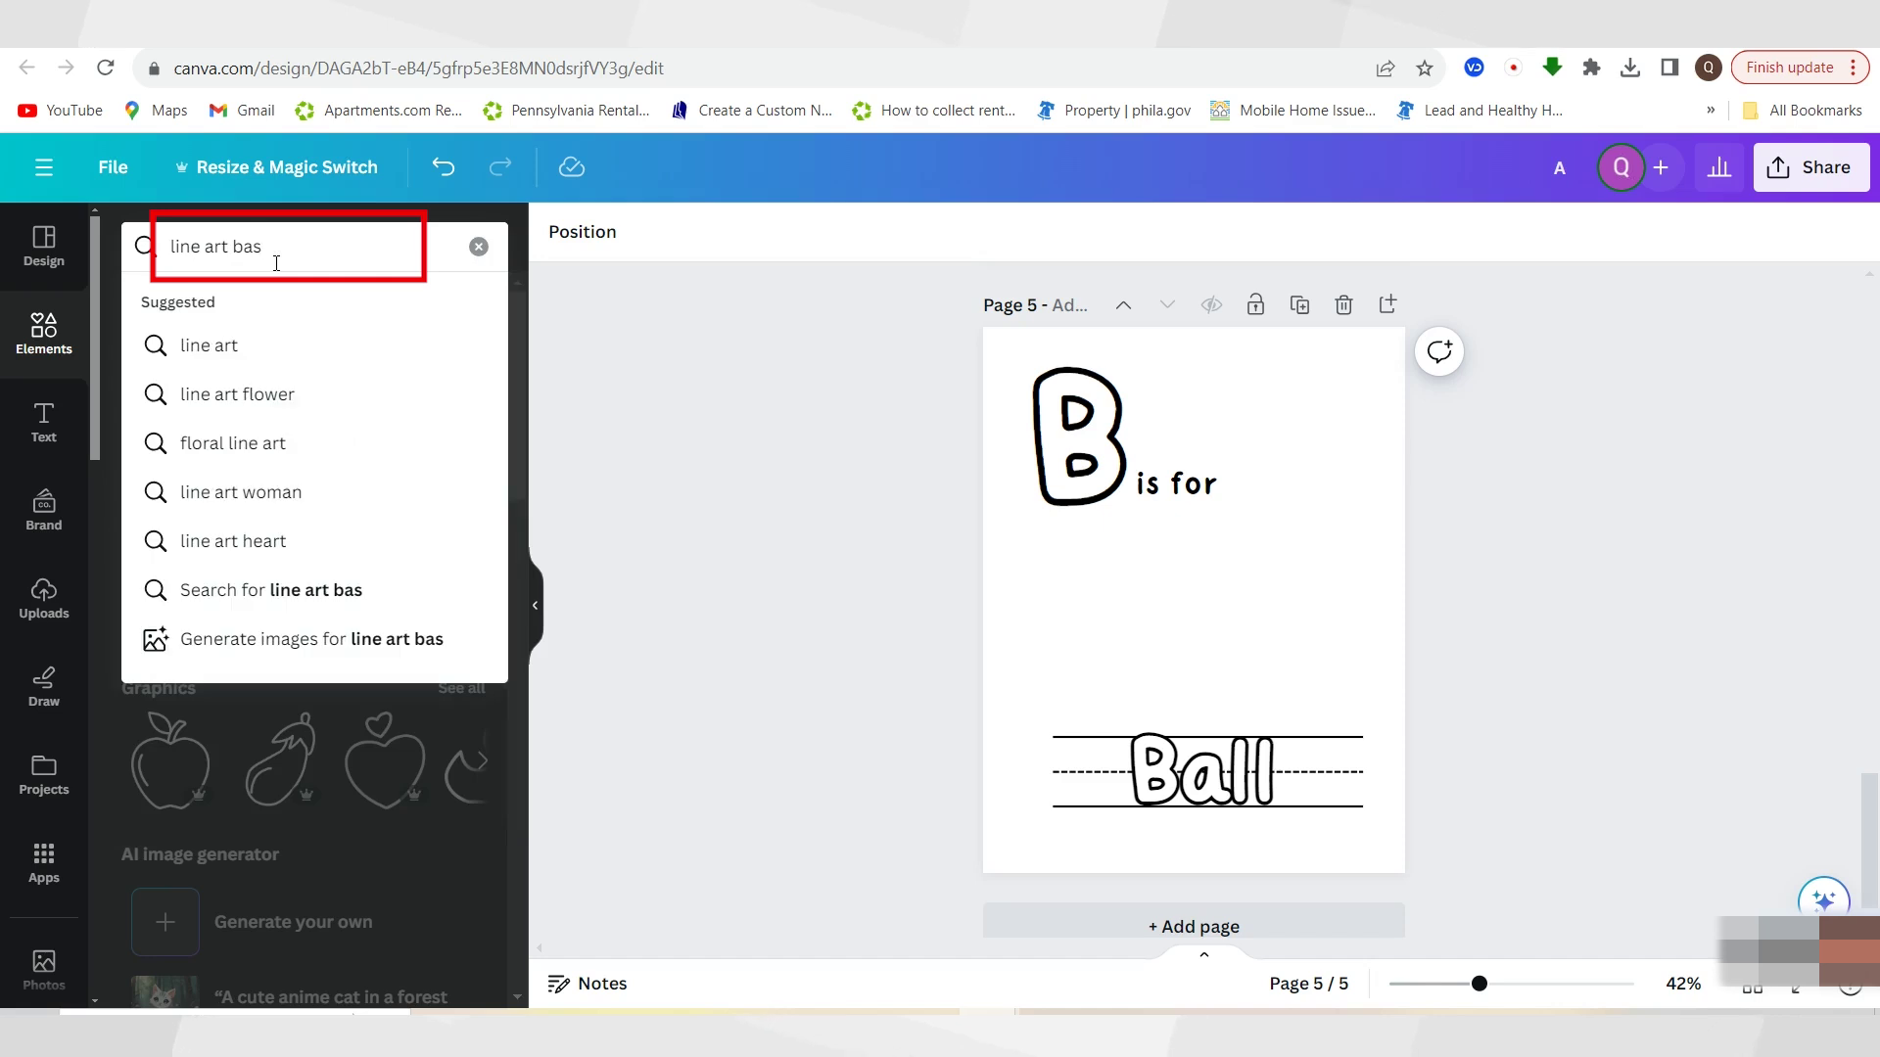
text(ketball)
key(Return)
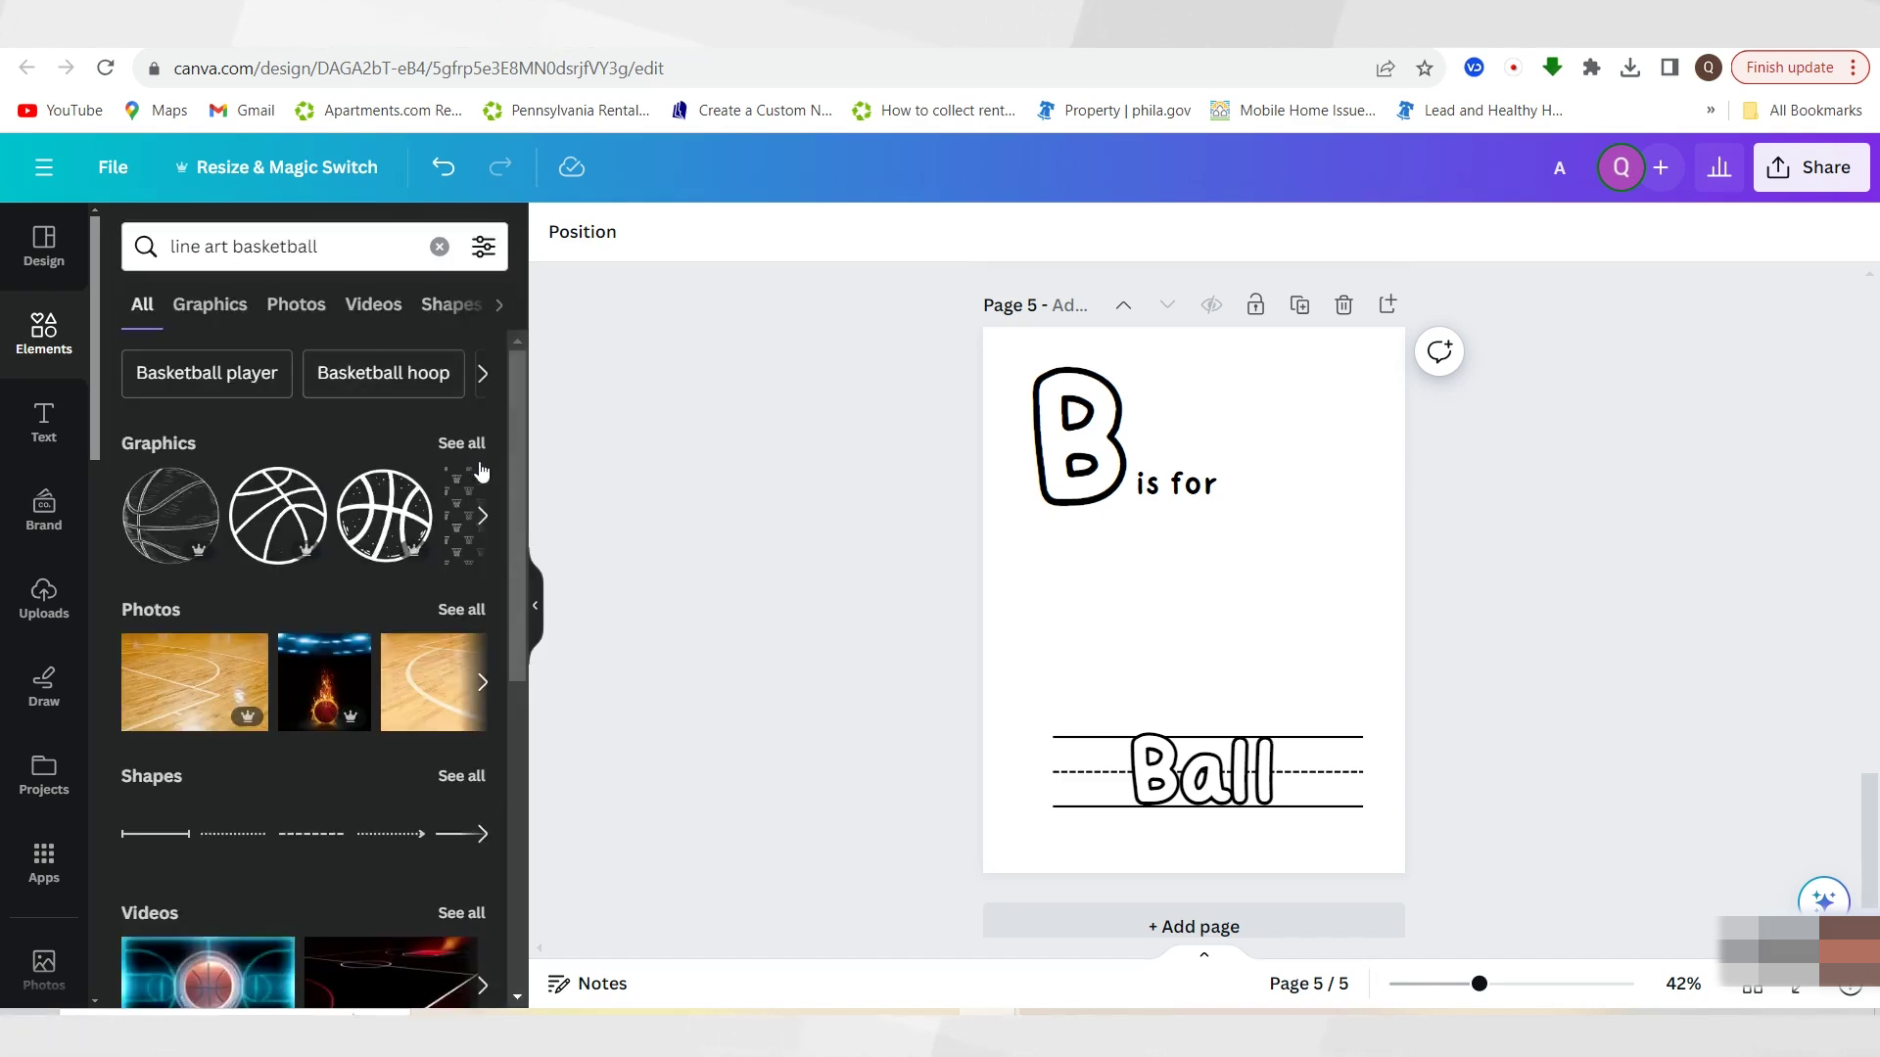
click(461, 443)
scroll(338, 767, down, 5)
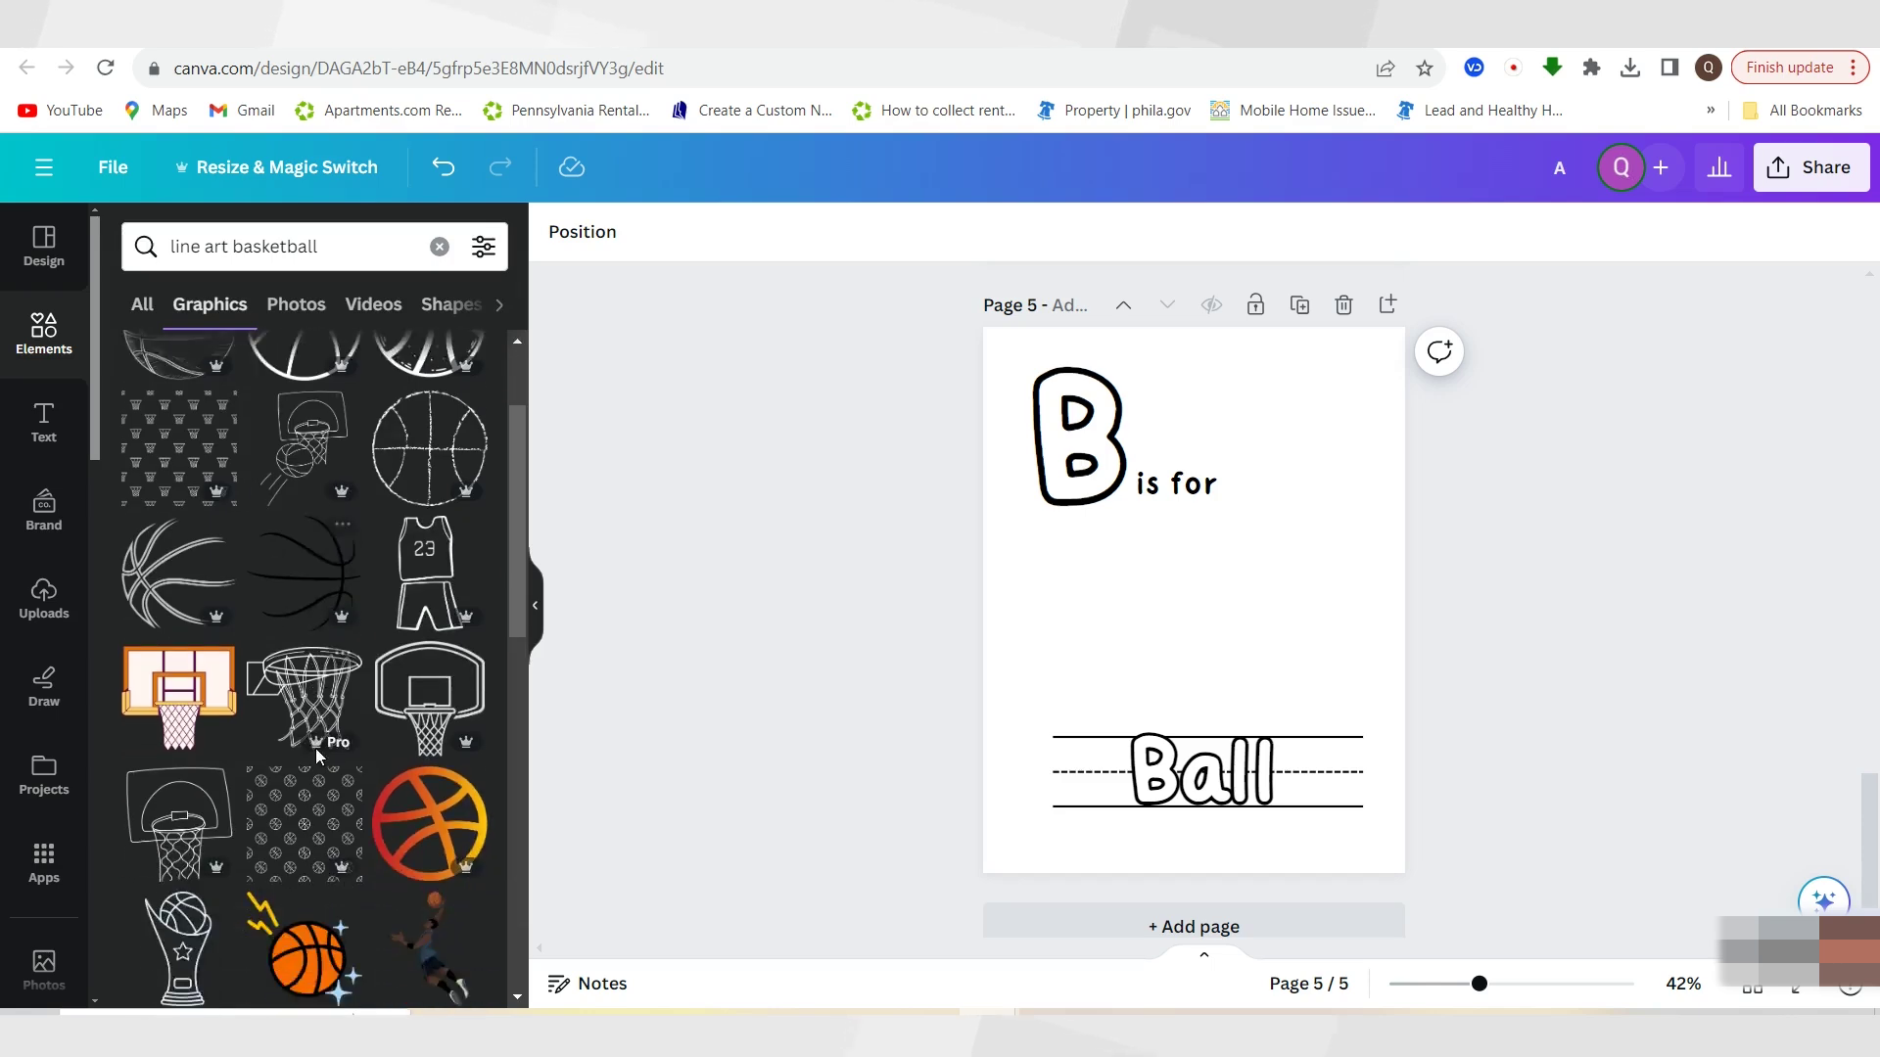
scroll(244, 636, up, 5)
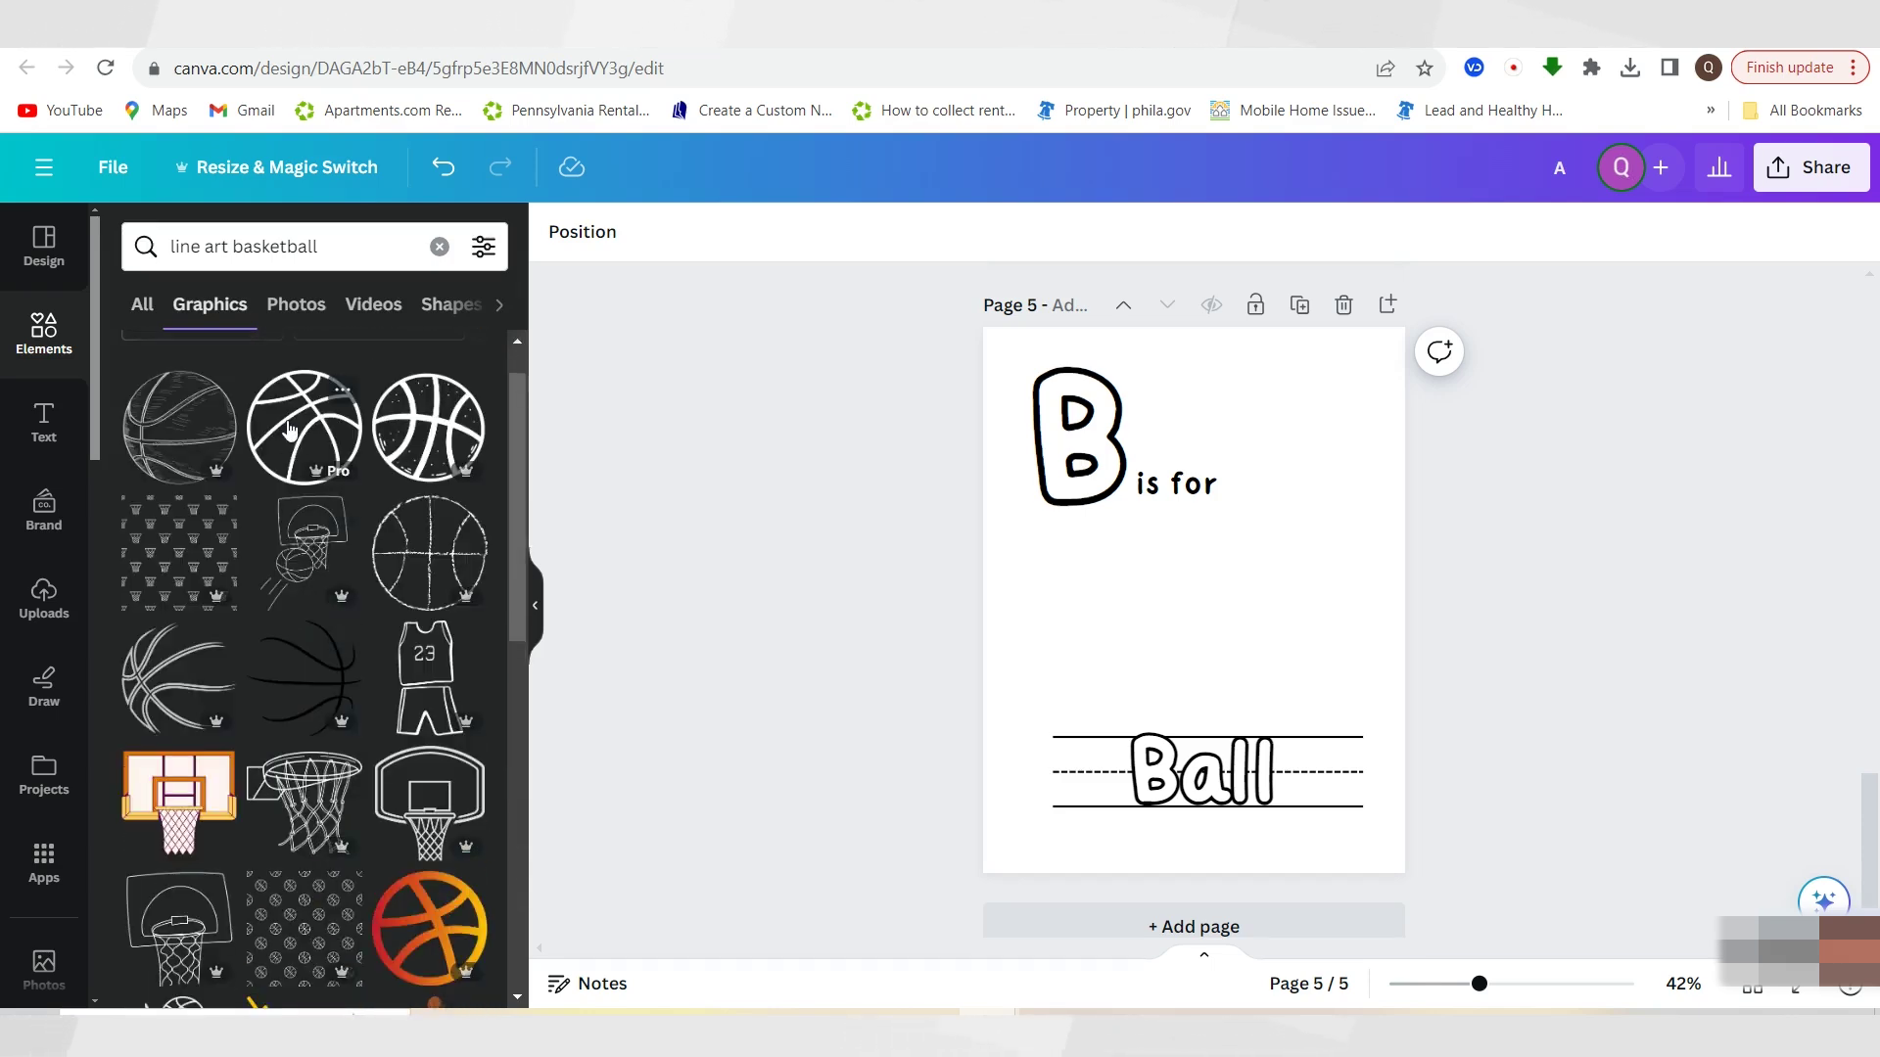
click(290, 431)
key(Delete)
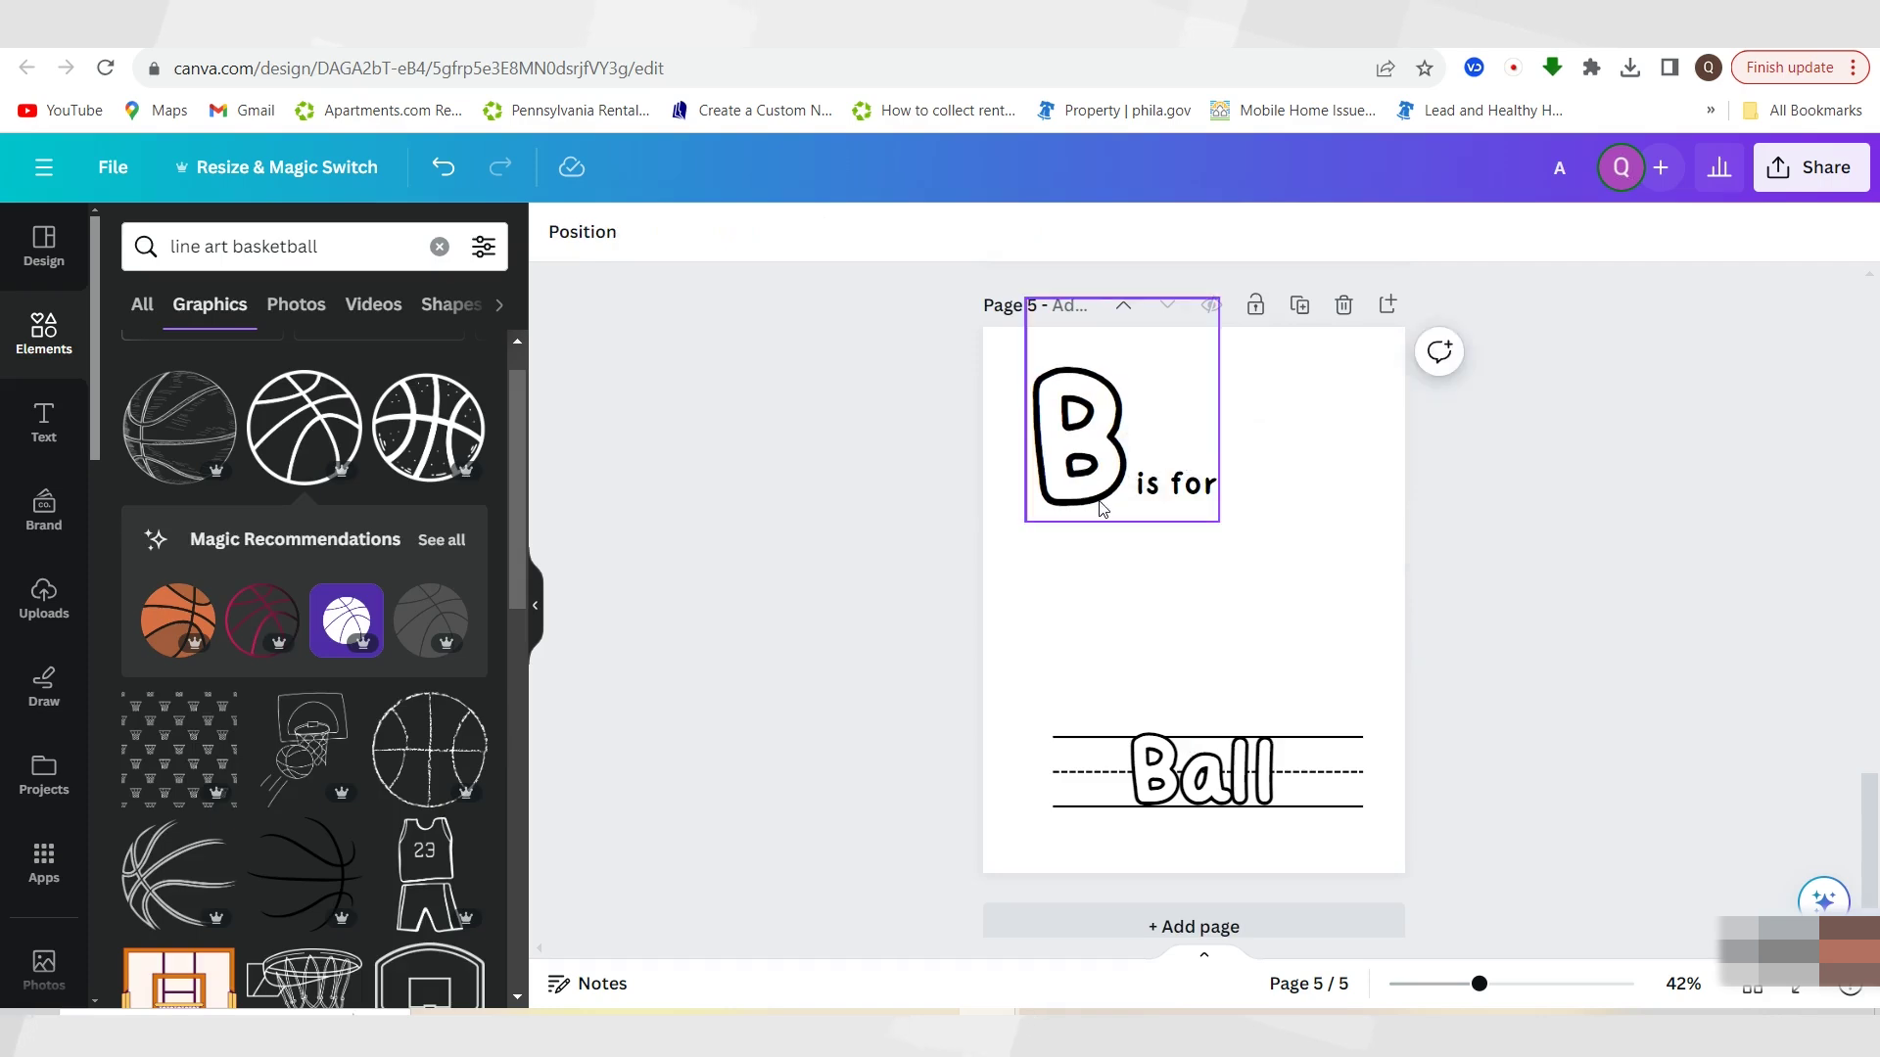
Add the simple round outlined basketball graphic from further down the results to page 5
scroll(337, 698, down, 3)
scroll(338, 698, down, 2)
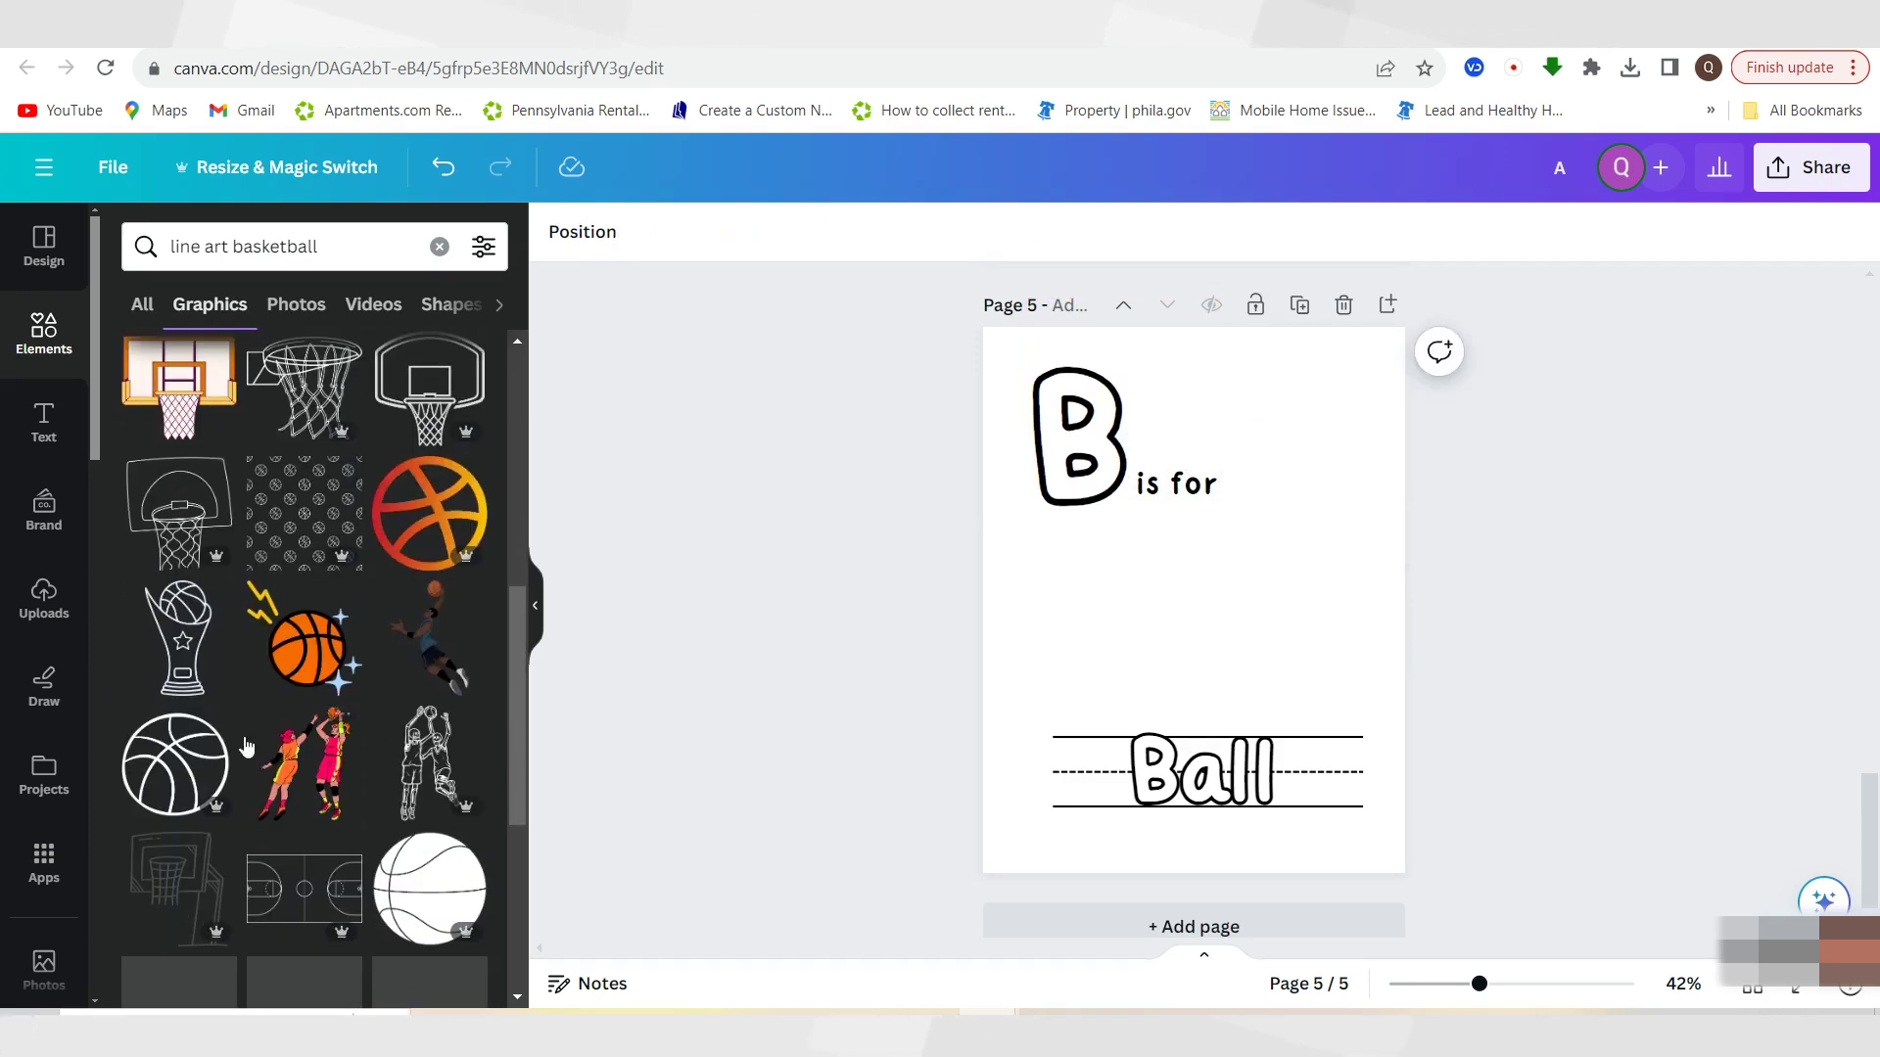
click(210, 730)
Search the graphics for "coloring basketball" and open the details of an outlined basketball result
scroll(255, 756, down, 4)
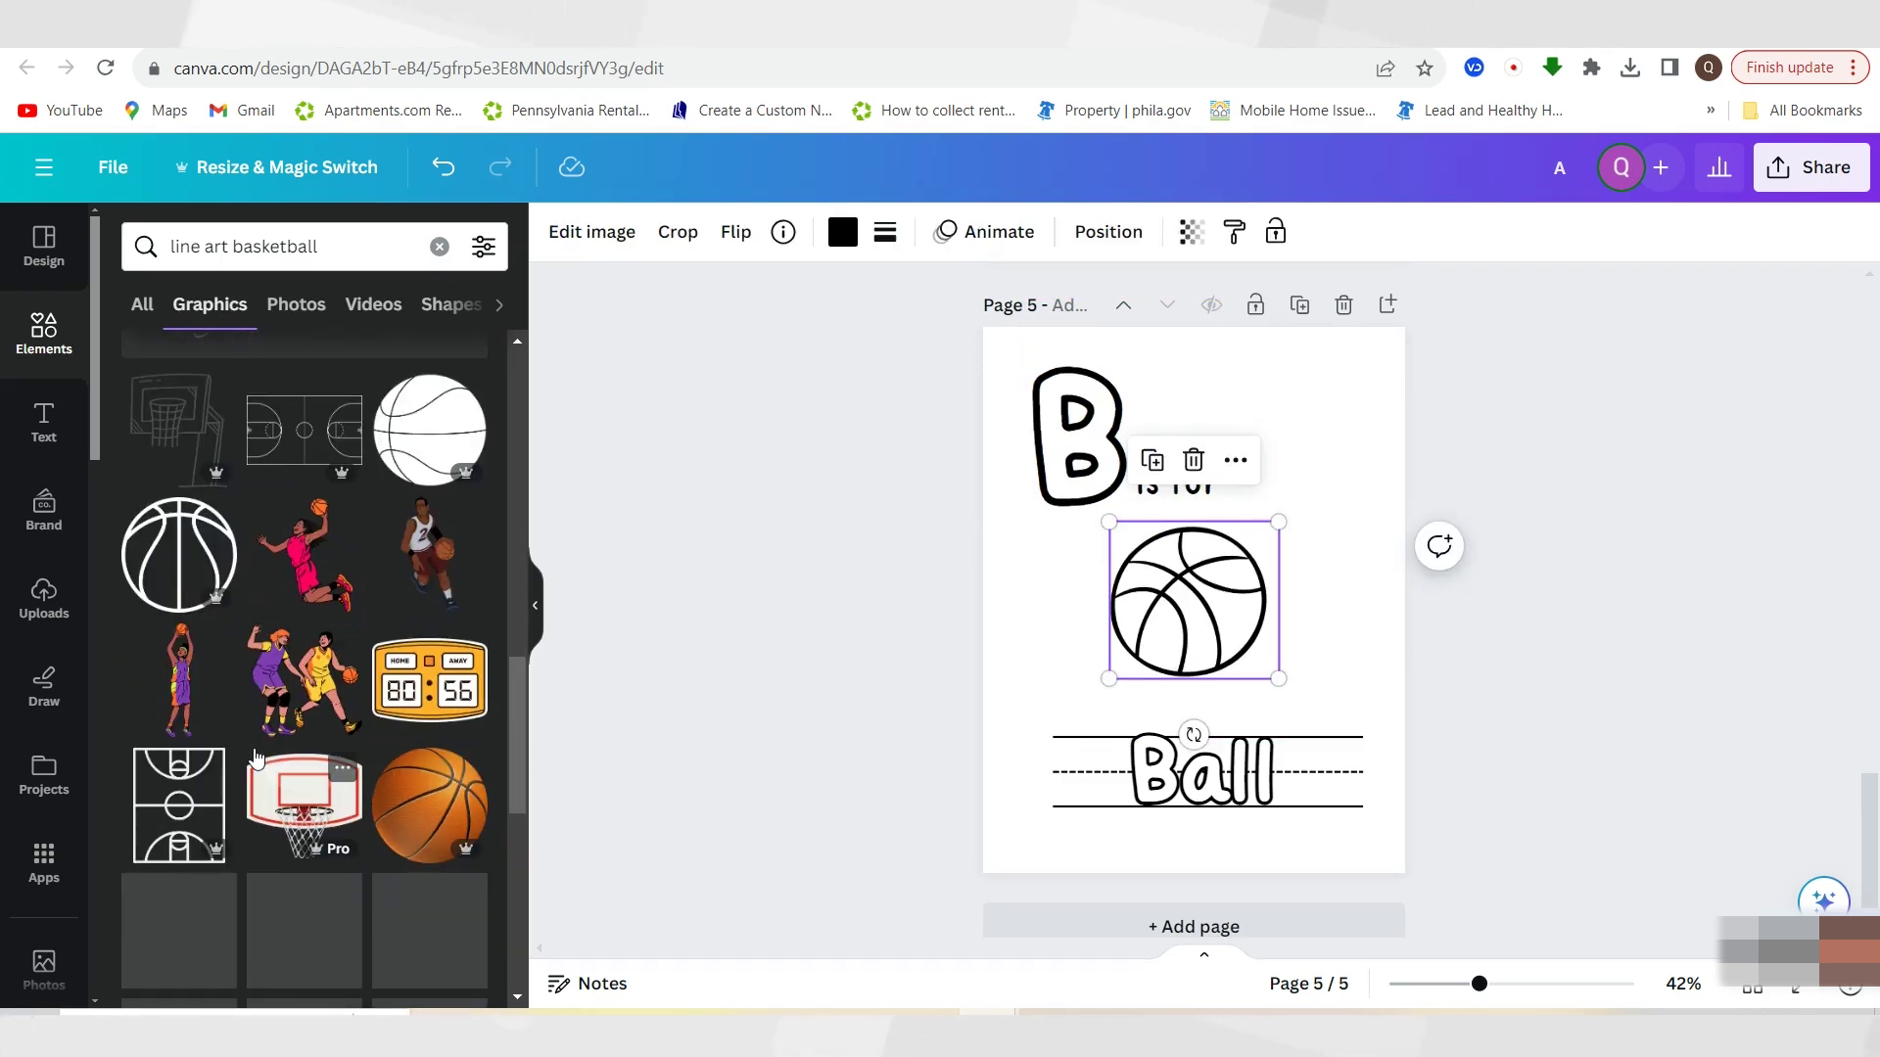
click(144, 252)
key(BackSpace)
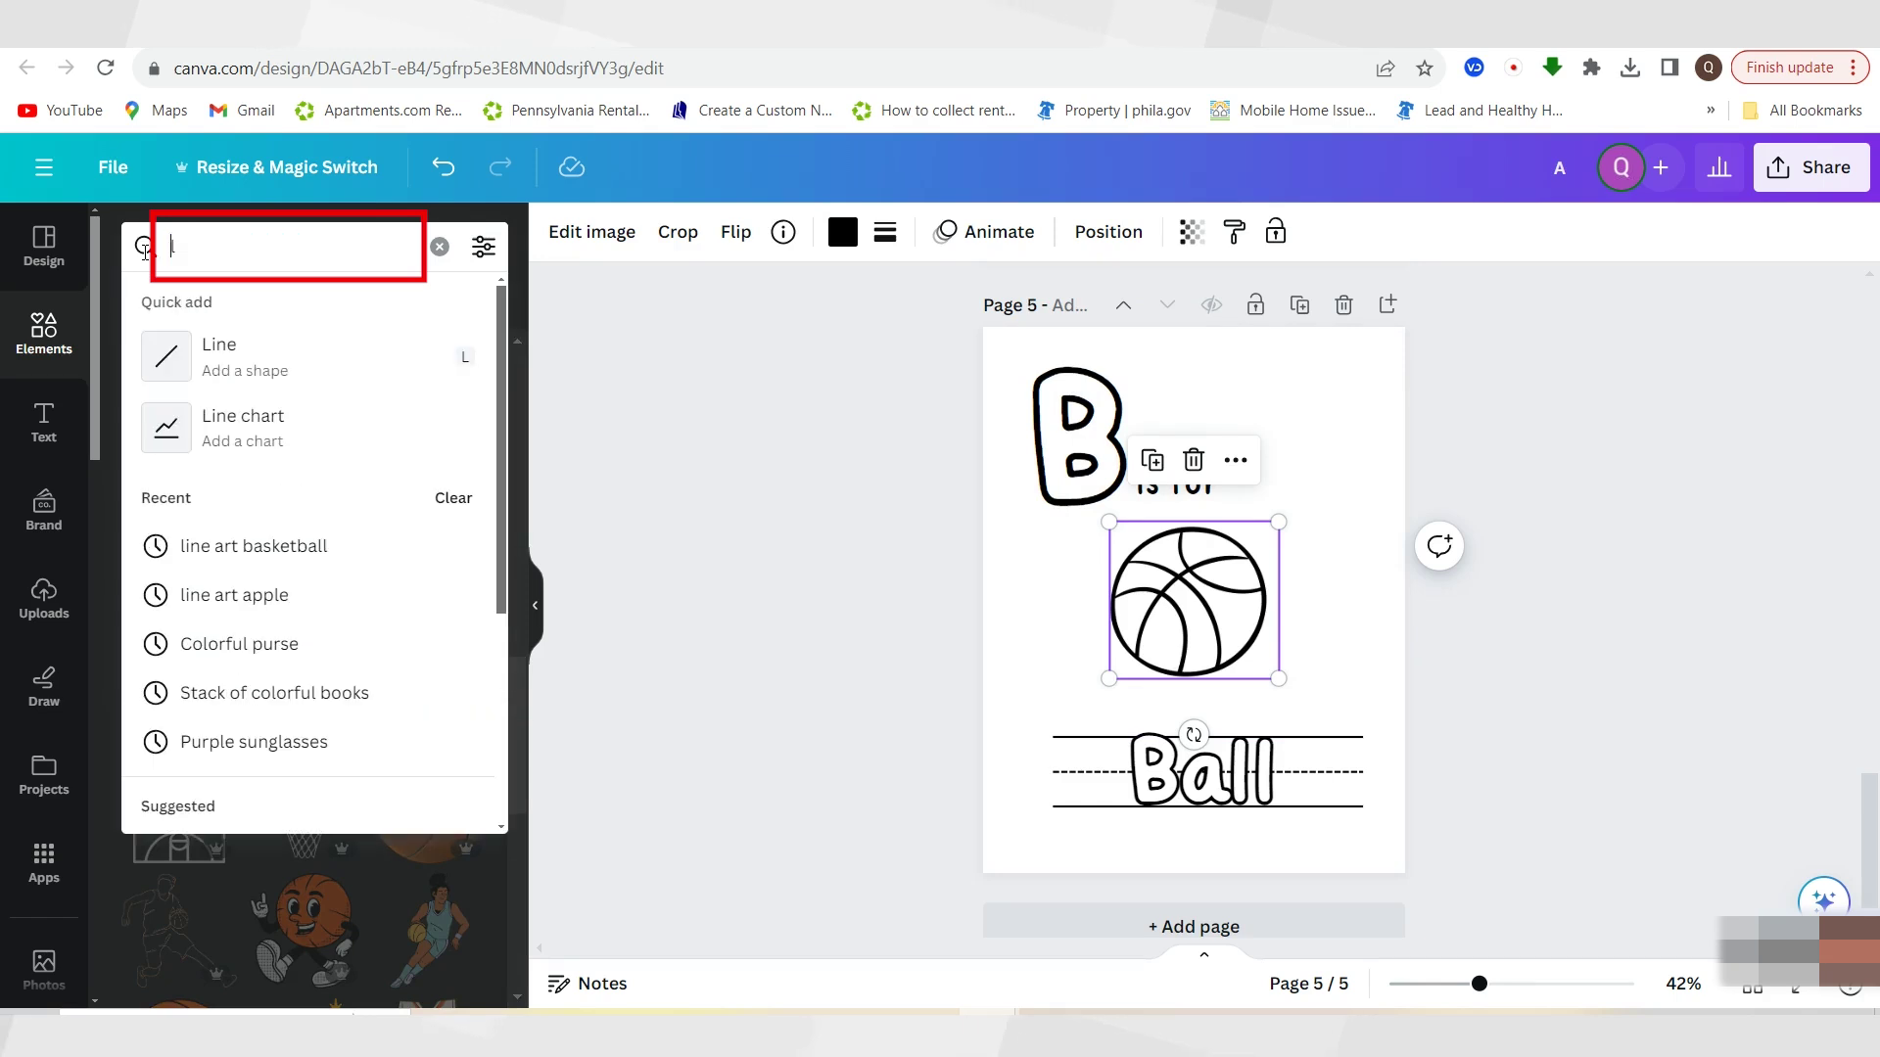
text(coloring )
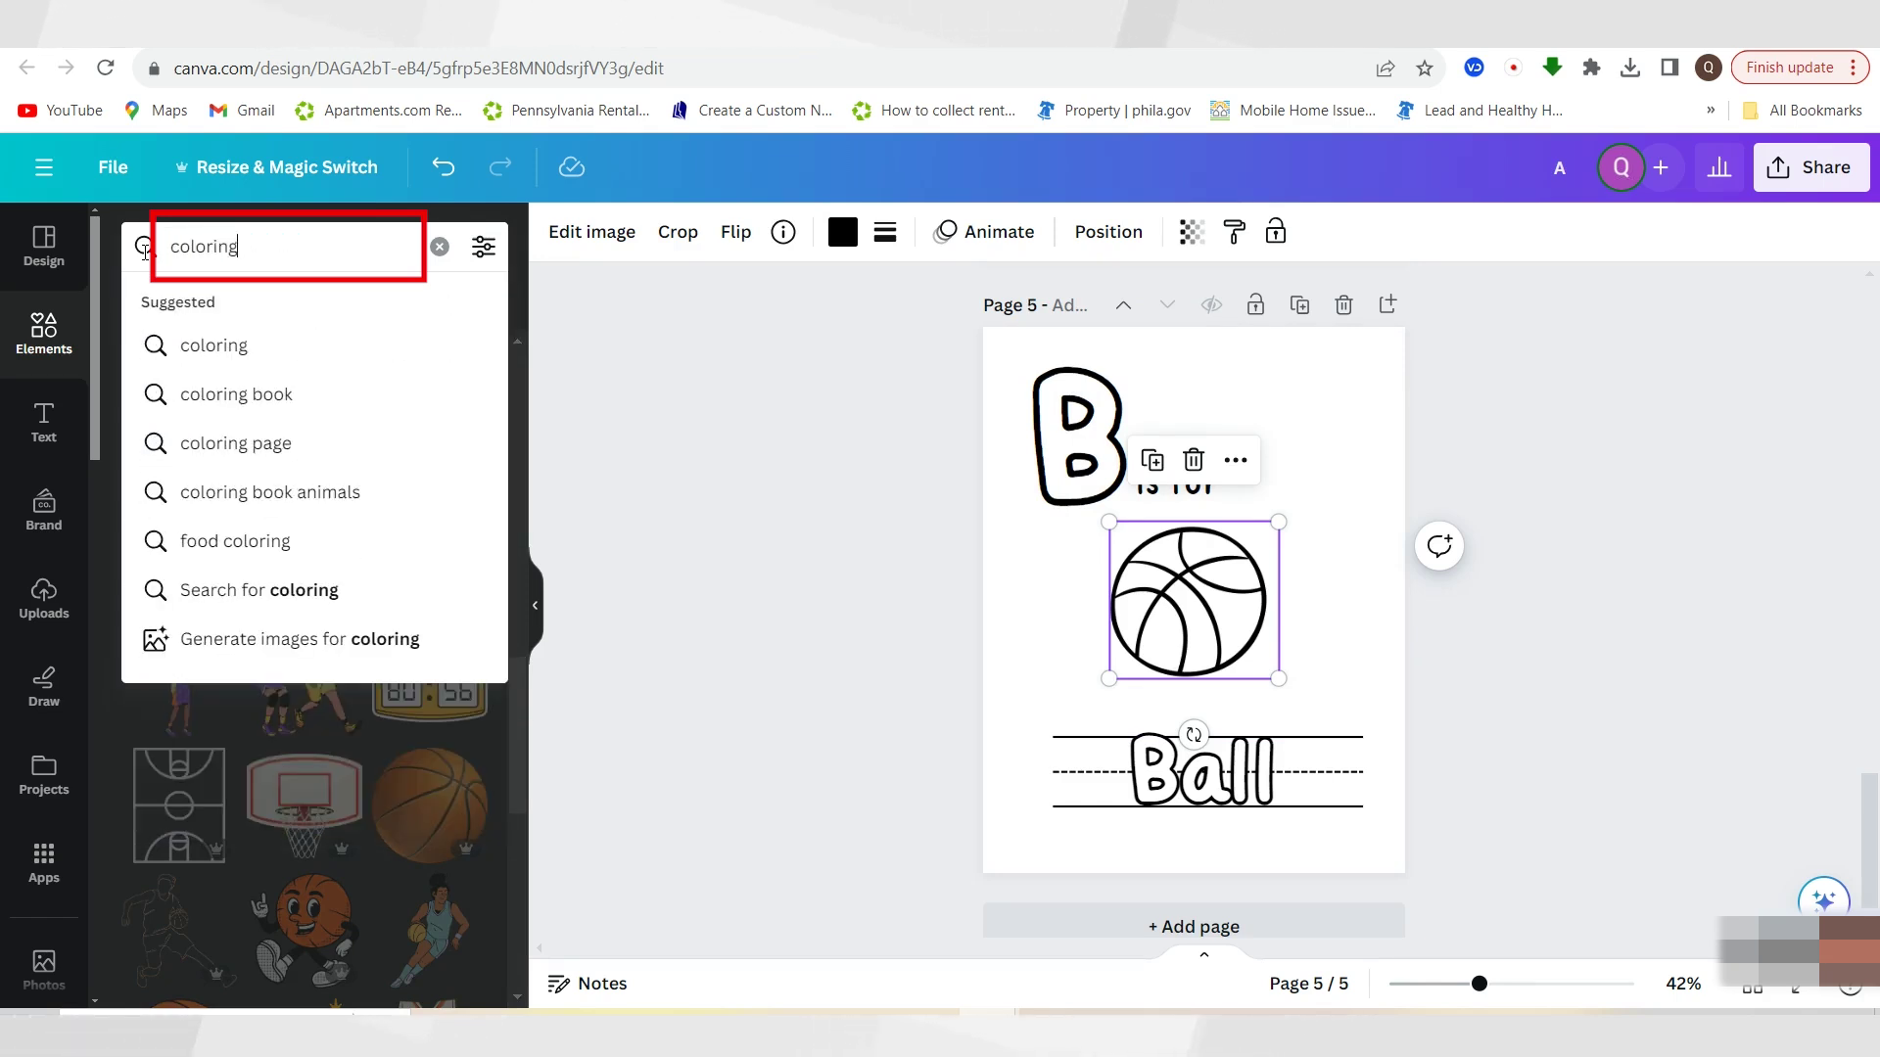
text(basketball)
key(Return)
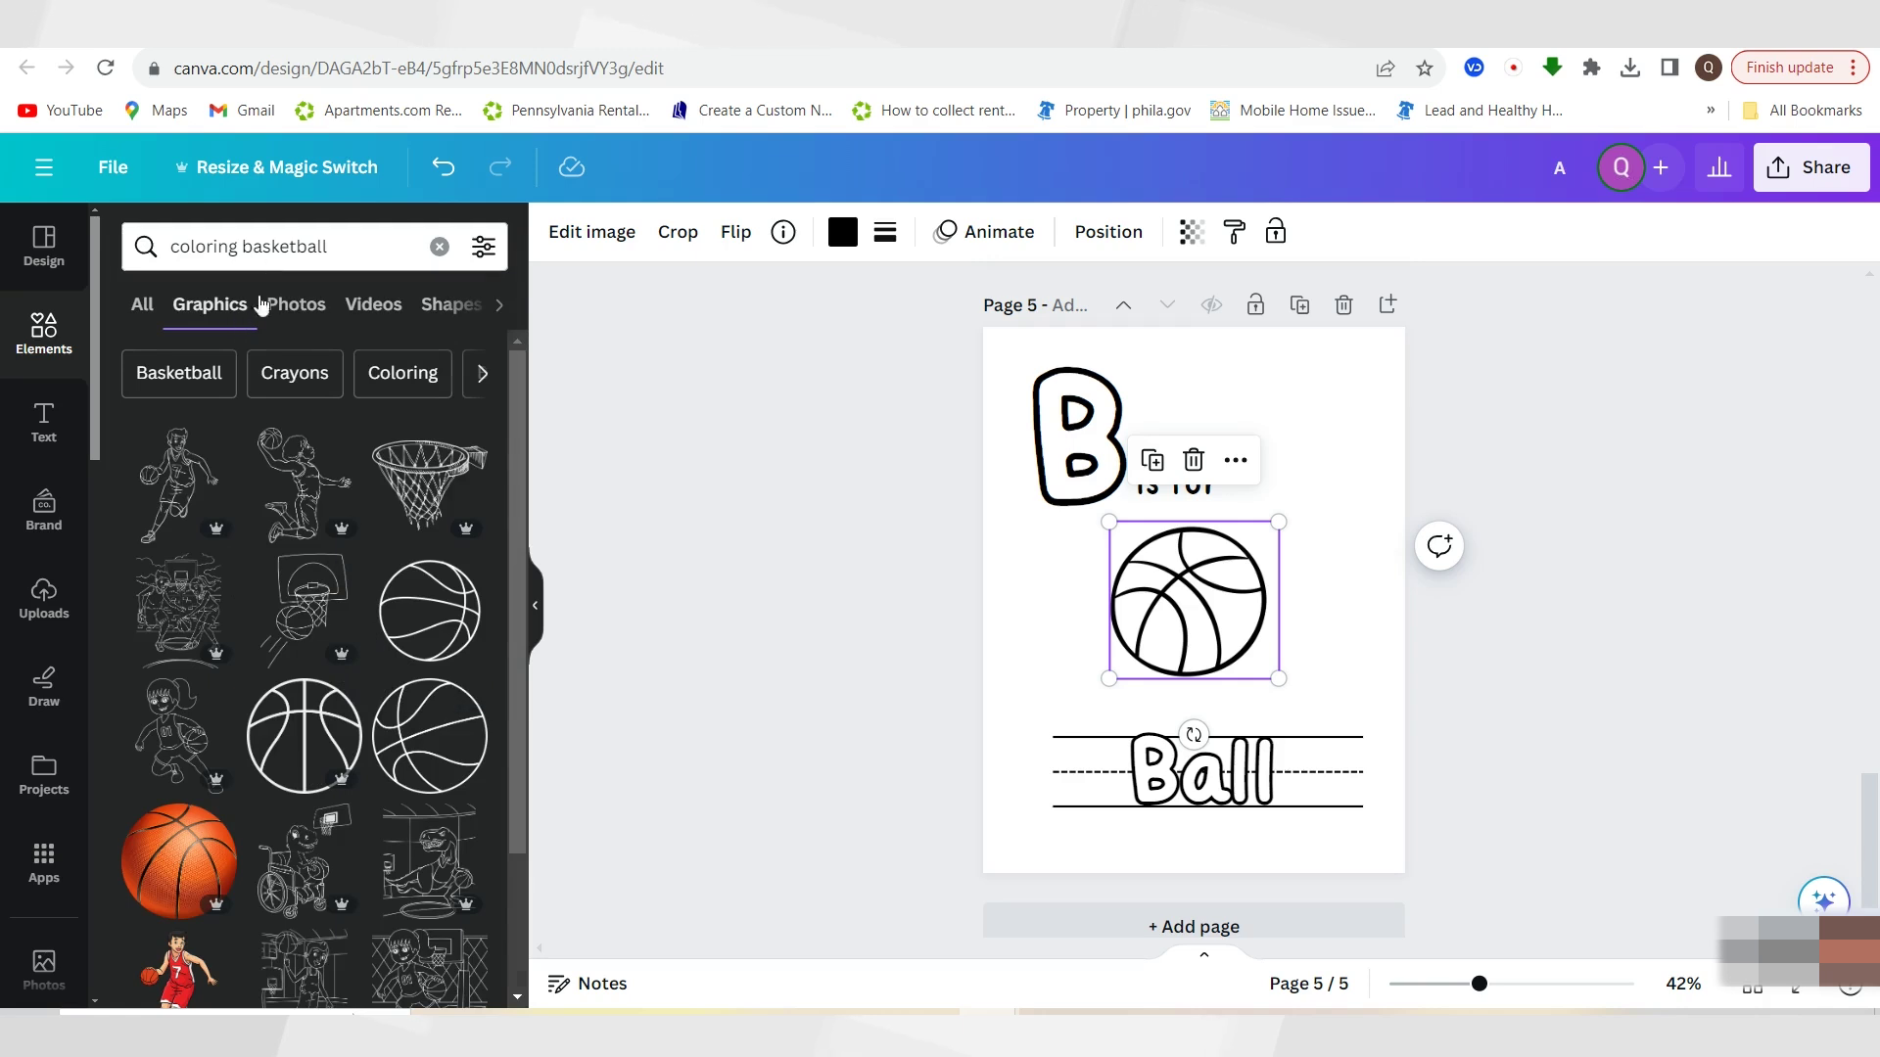
click(467, 699)
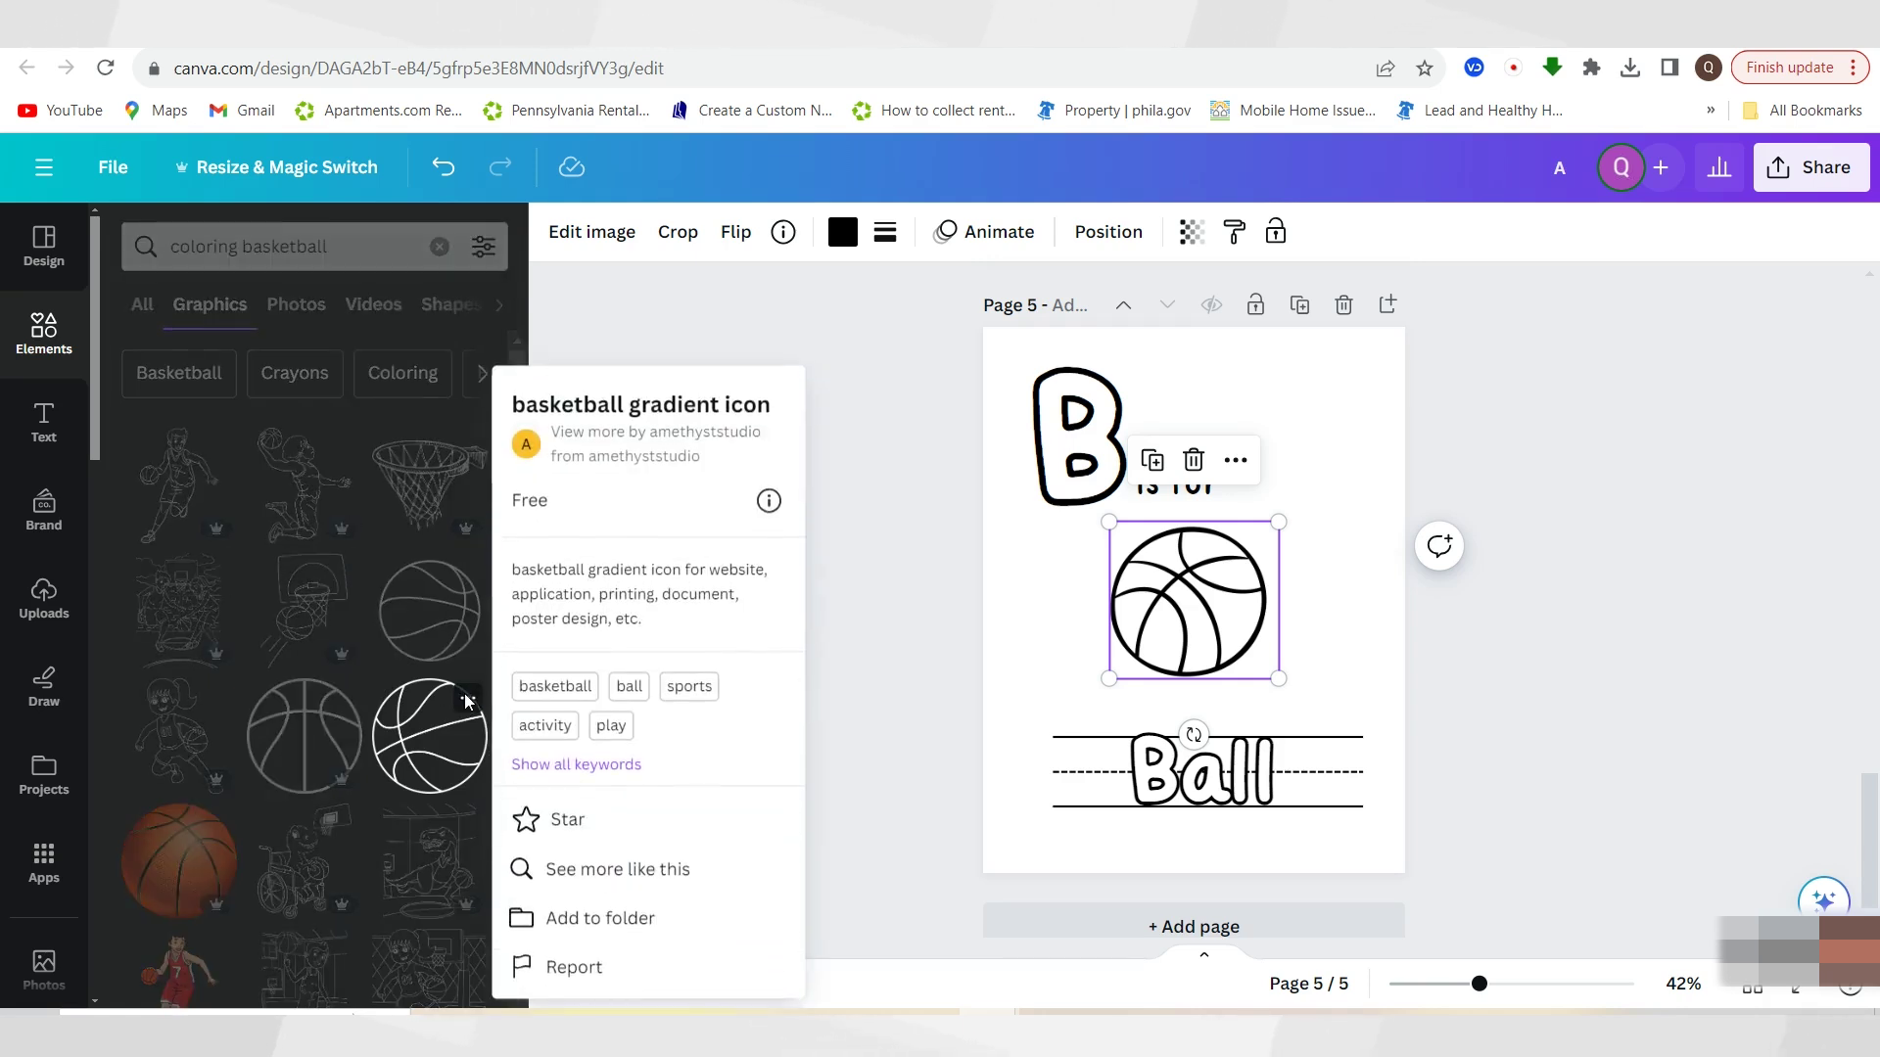
Enlarge the outlined basketball on page 5 so it fills the space between "is for" and the writing lines
drag(1278, 679, 1306, 687)
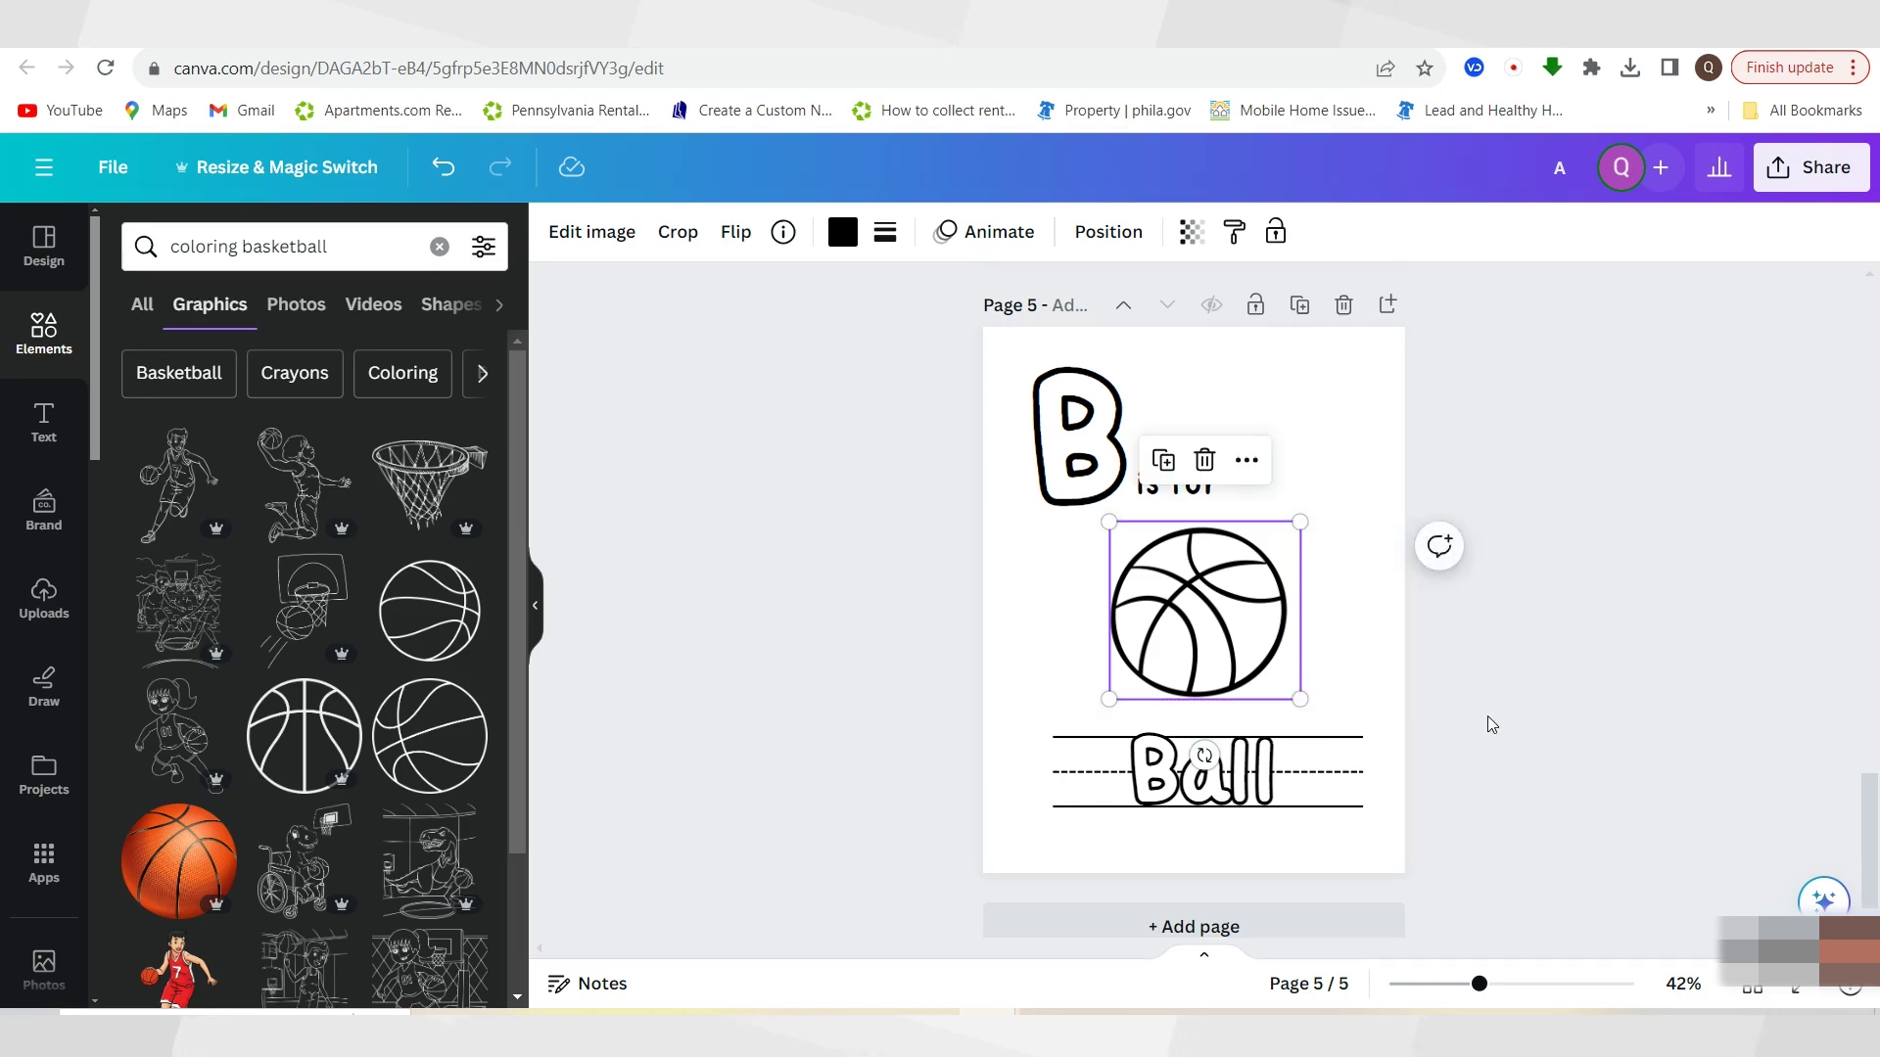
click(1519, 721)
click(1131, 544)
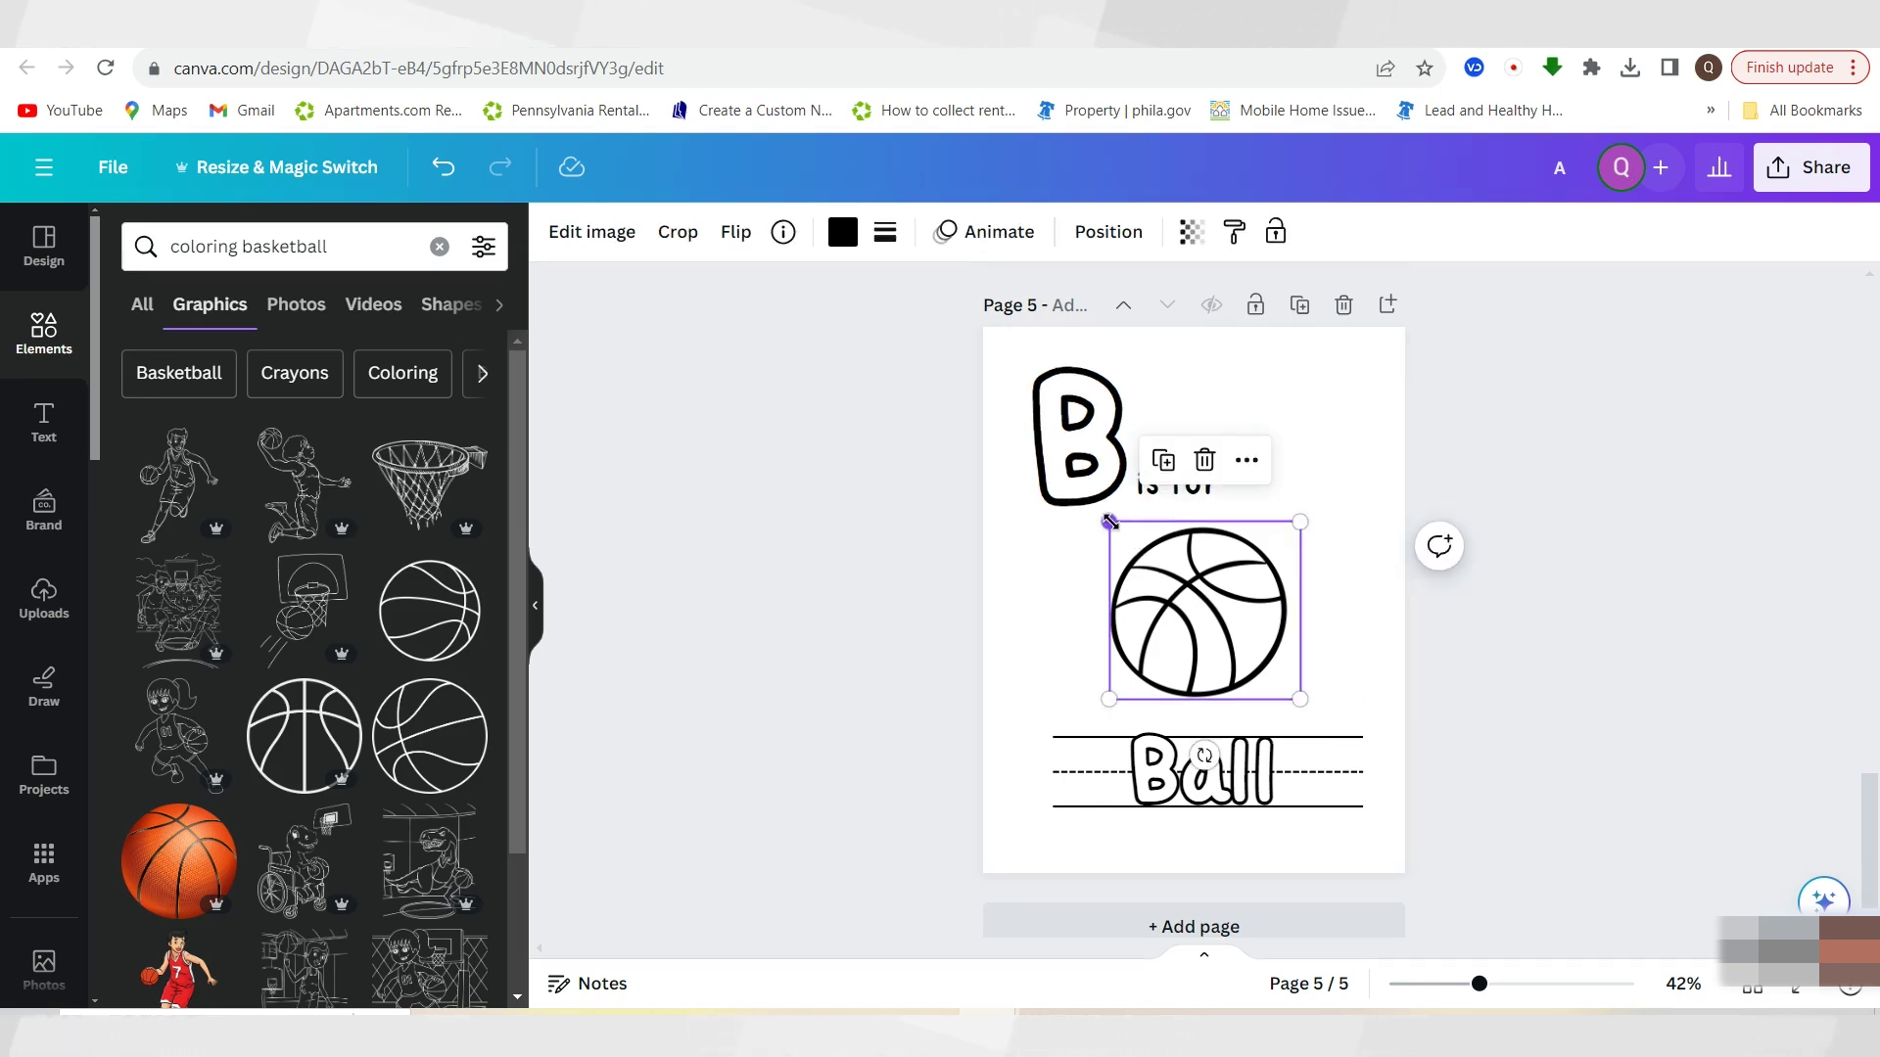
drag(1108, 521, 1102, 515)
click(1494, 724)
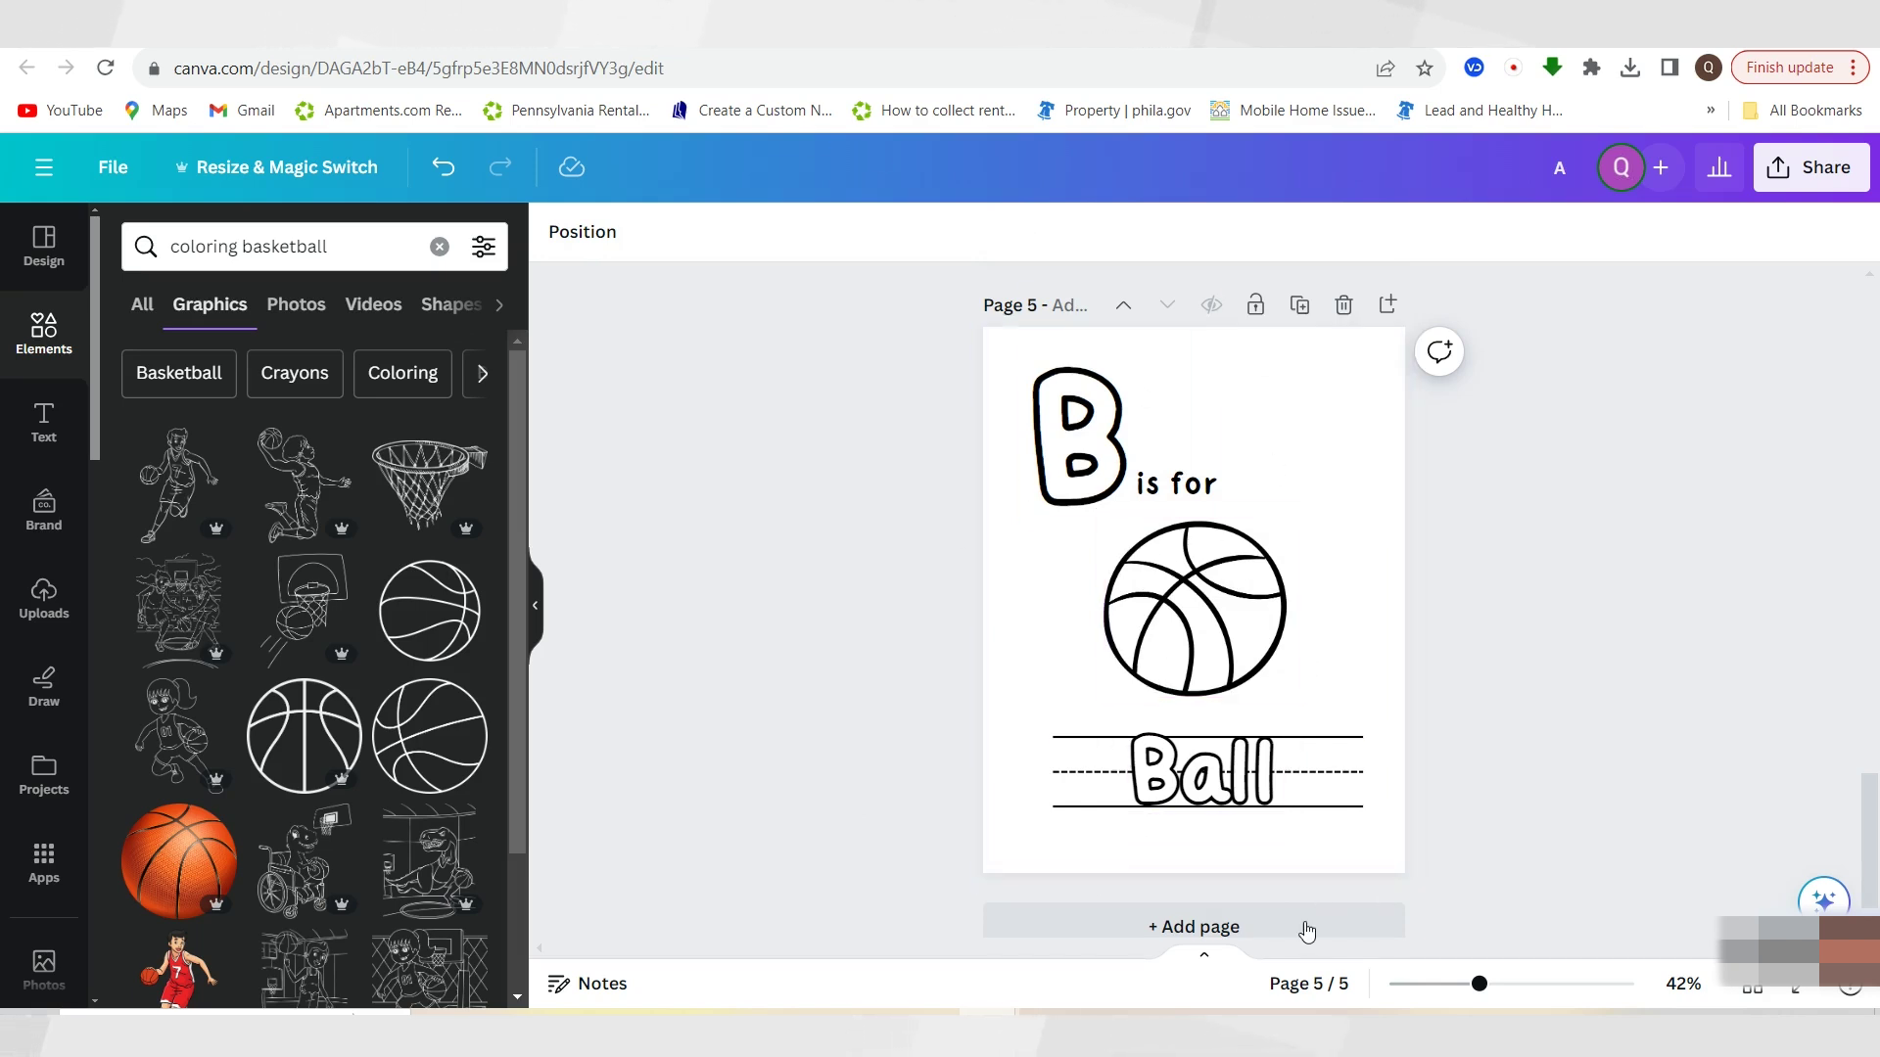
Open the title page from the page overview and search the element graphics for "baby"
click(1752, 991)
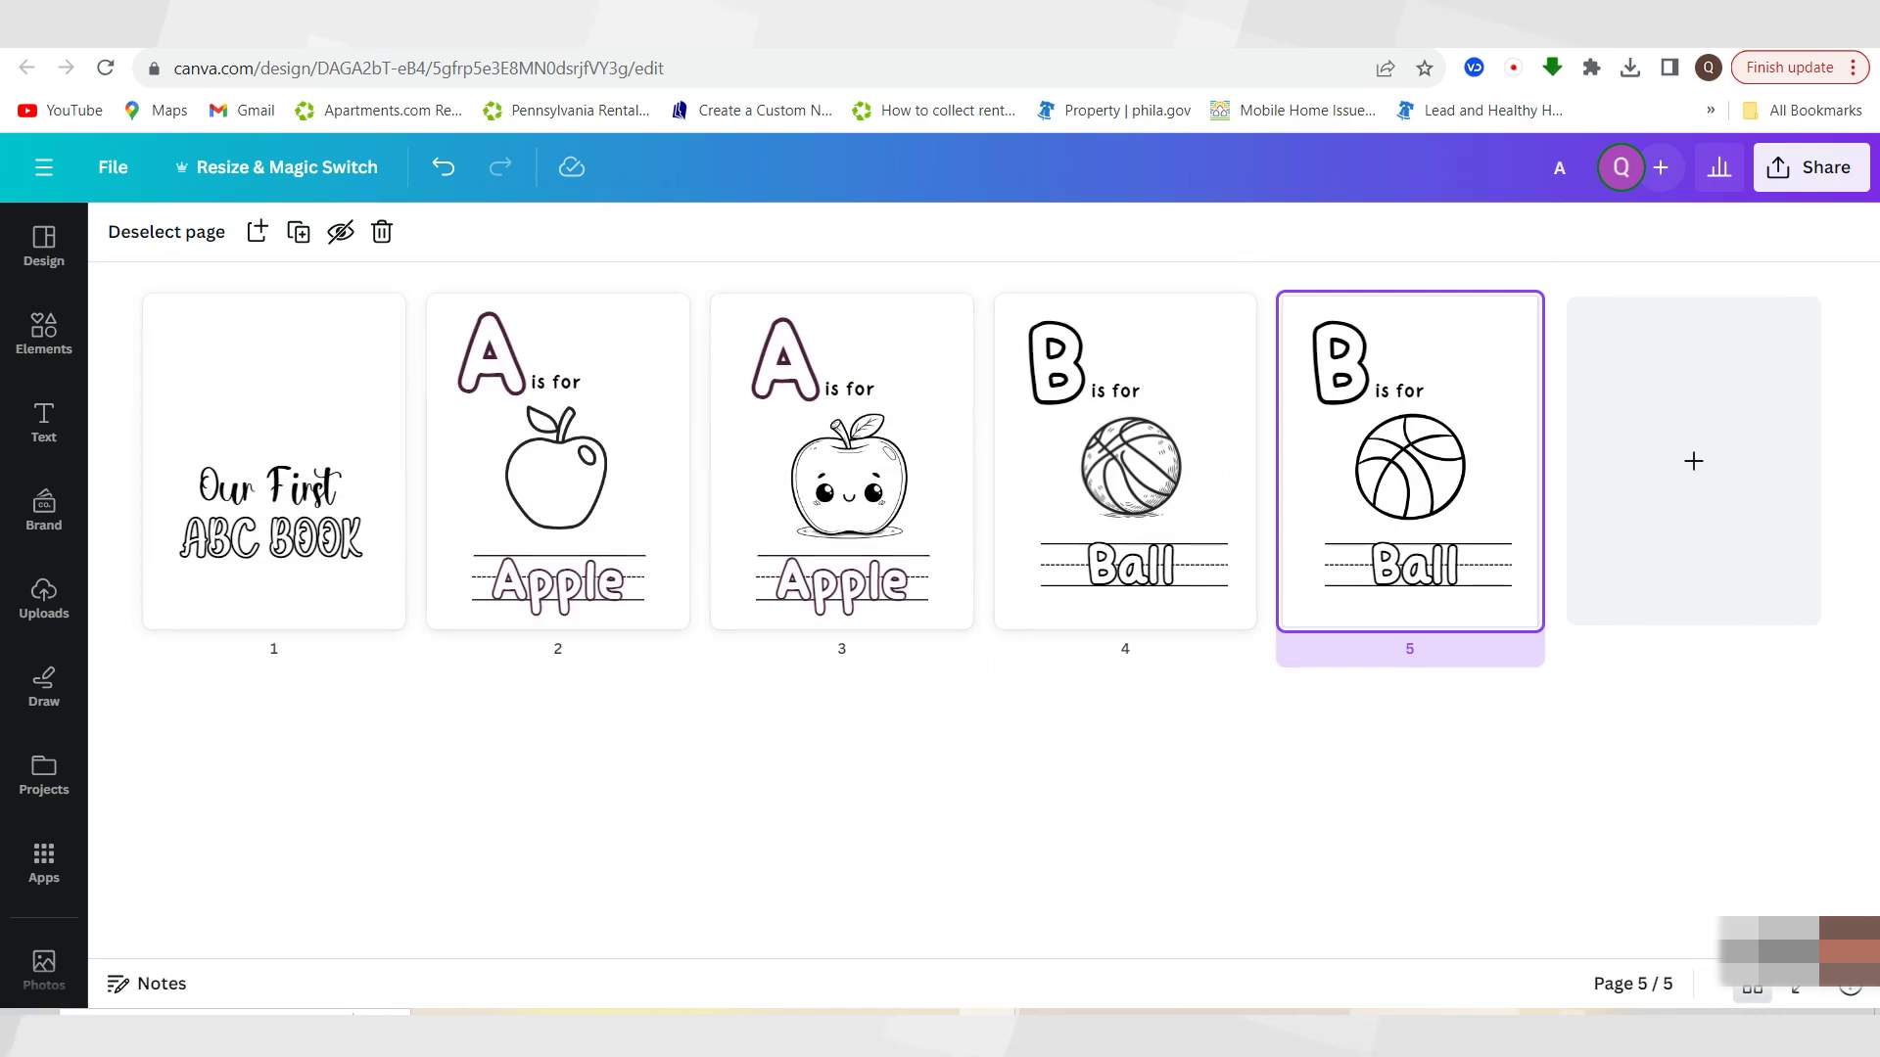
double_click(208, 532)
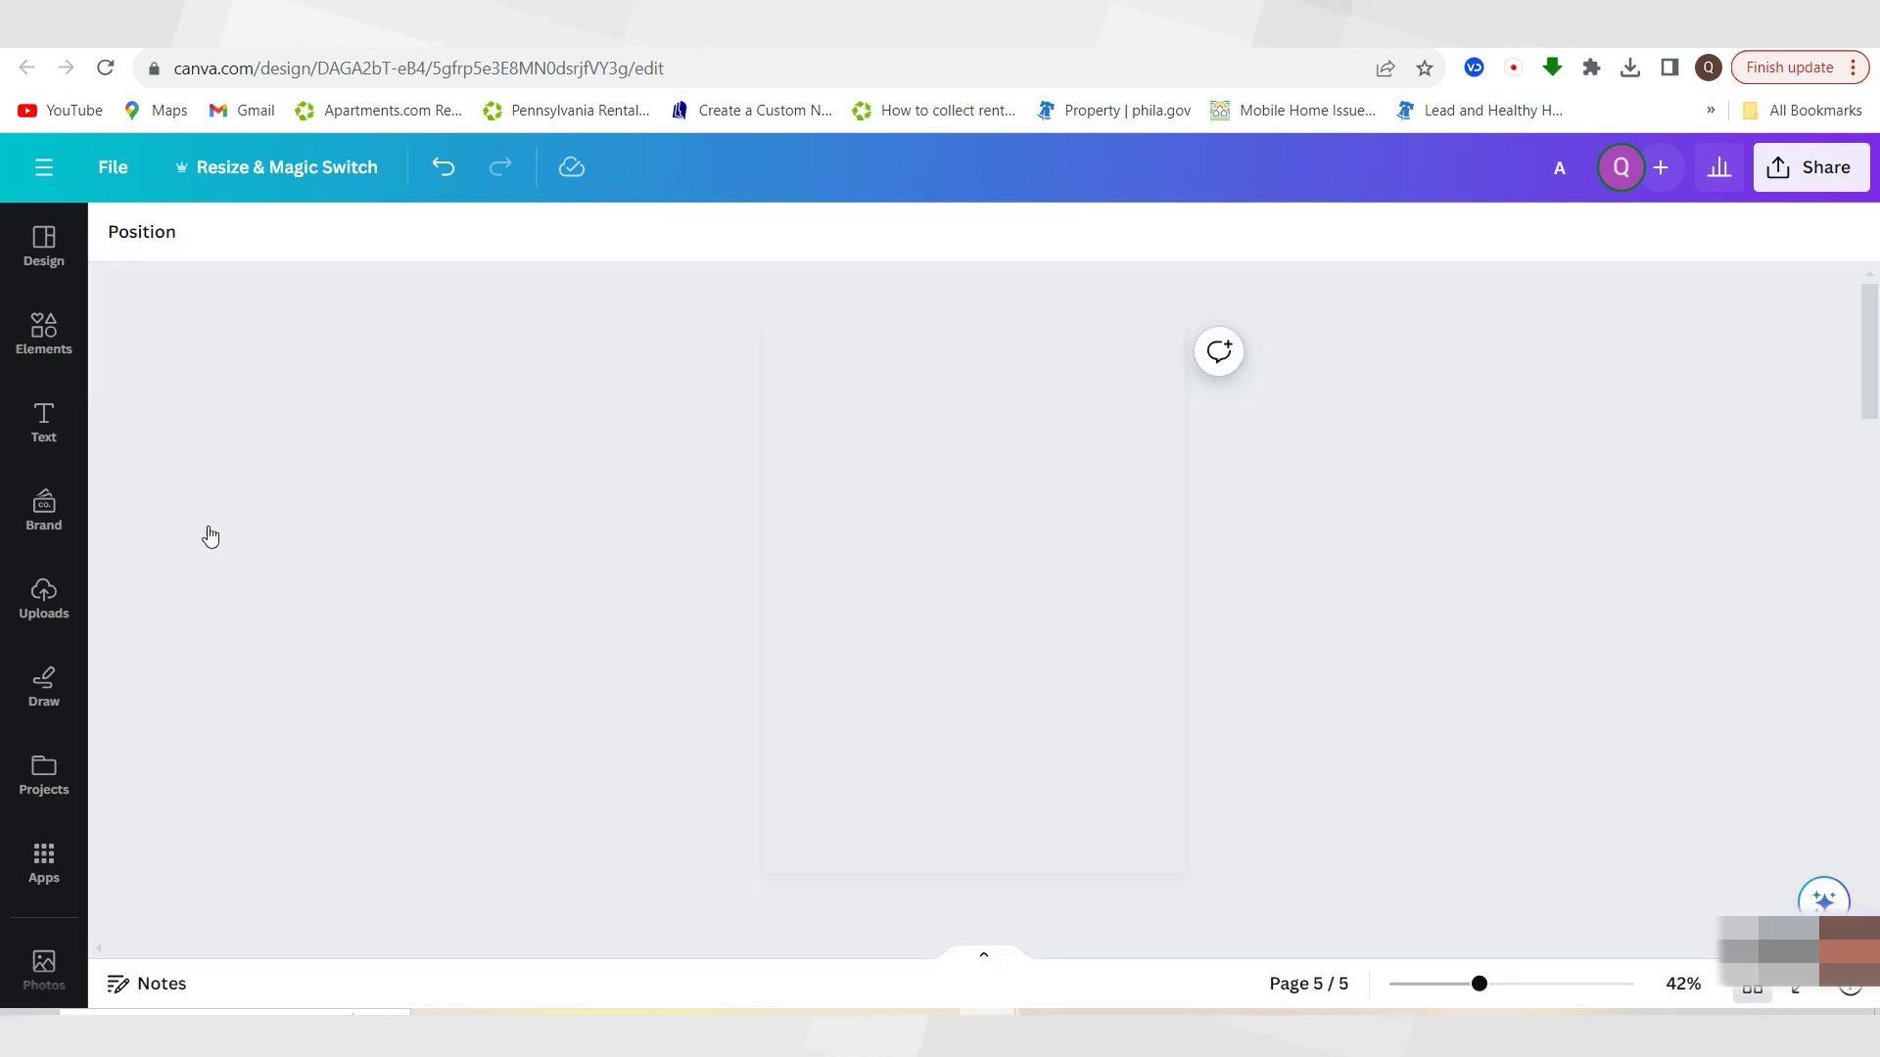
click(37, 331)
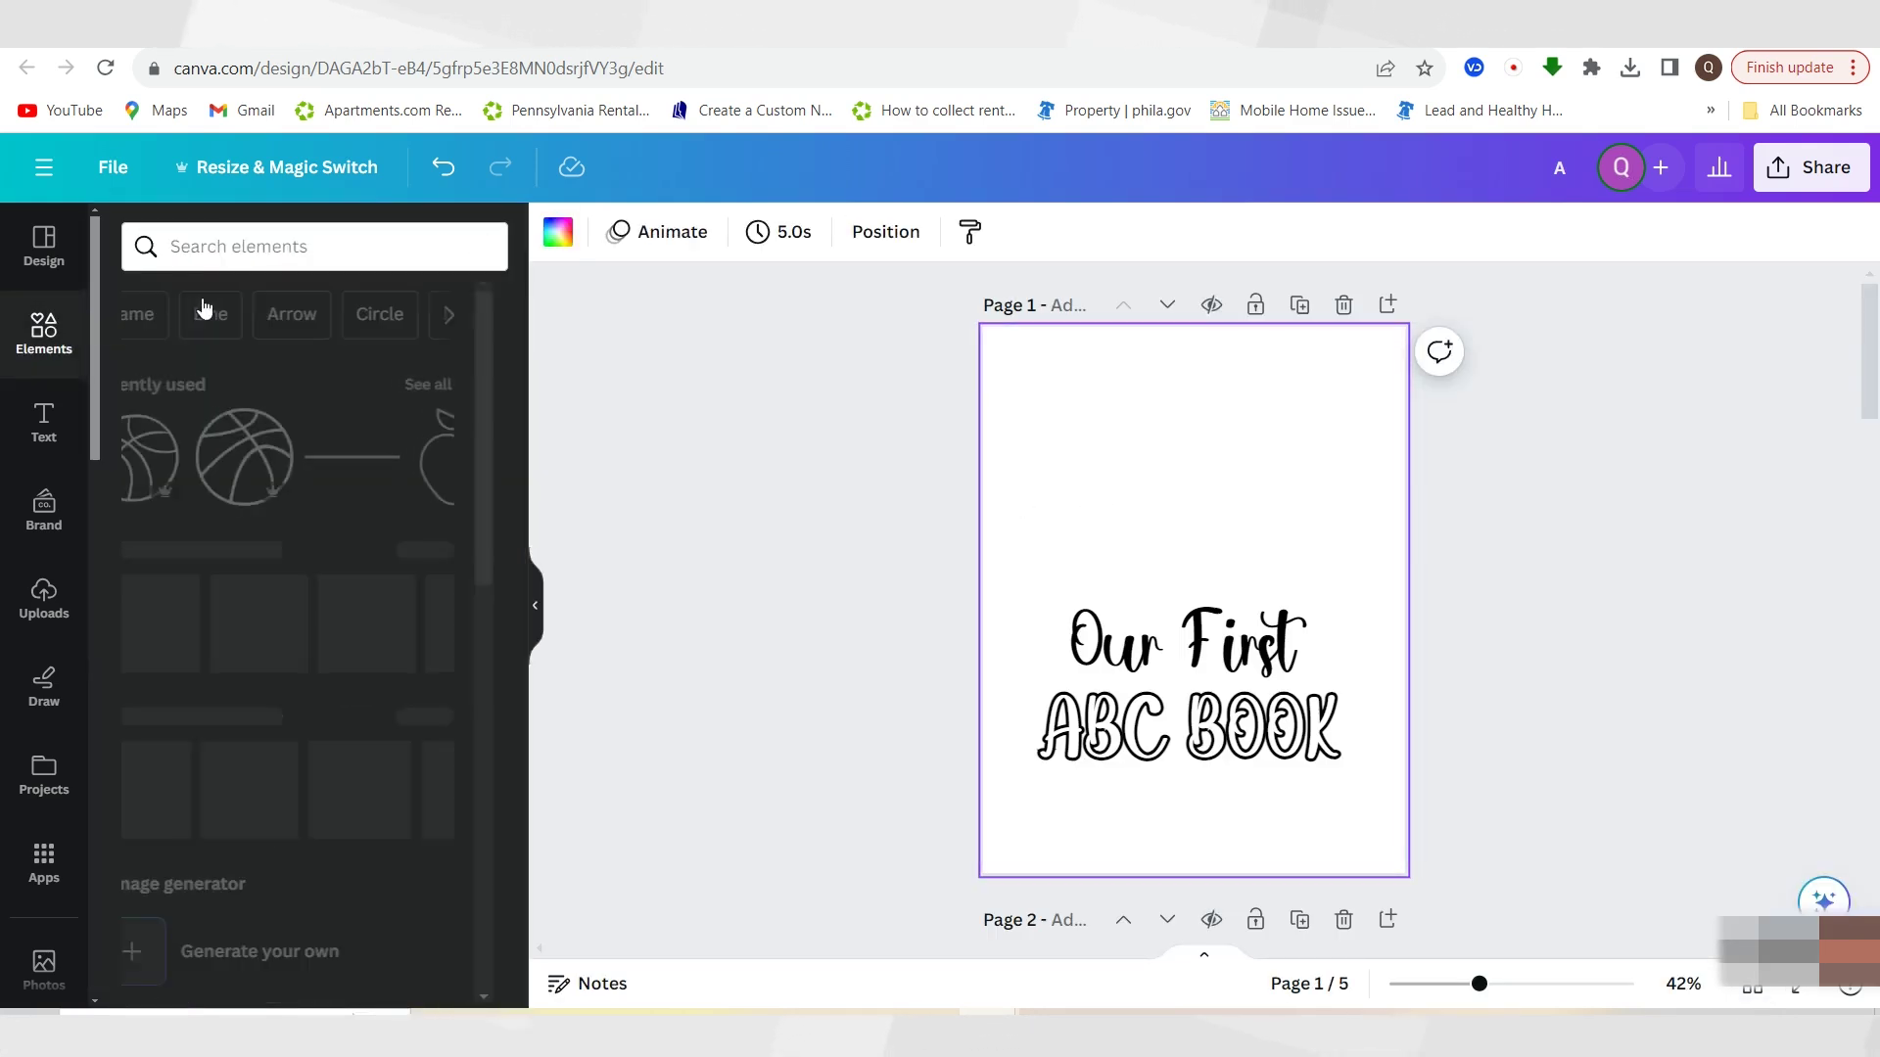
click(266, 247)
text(baby)
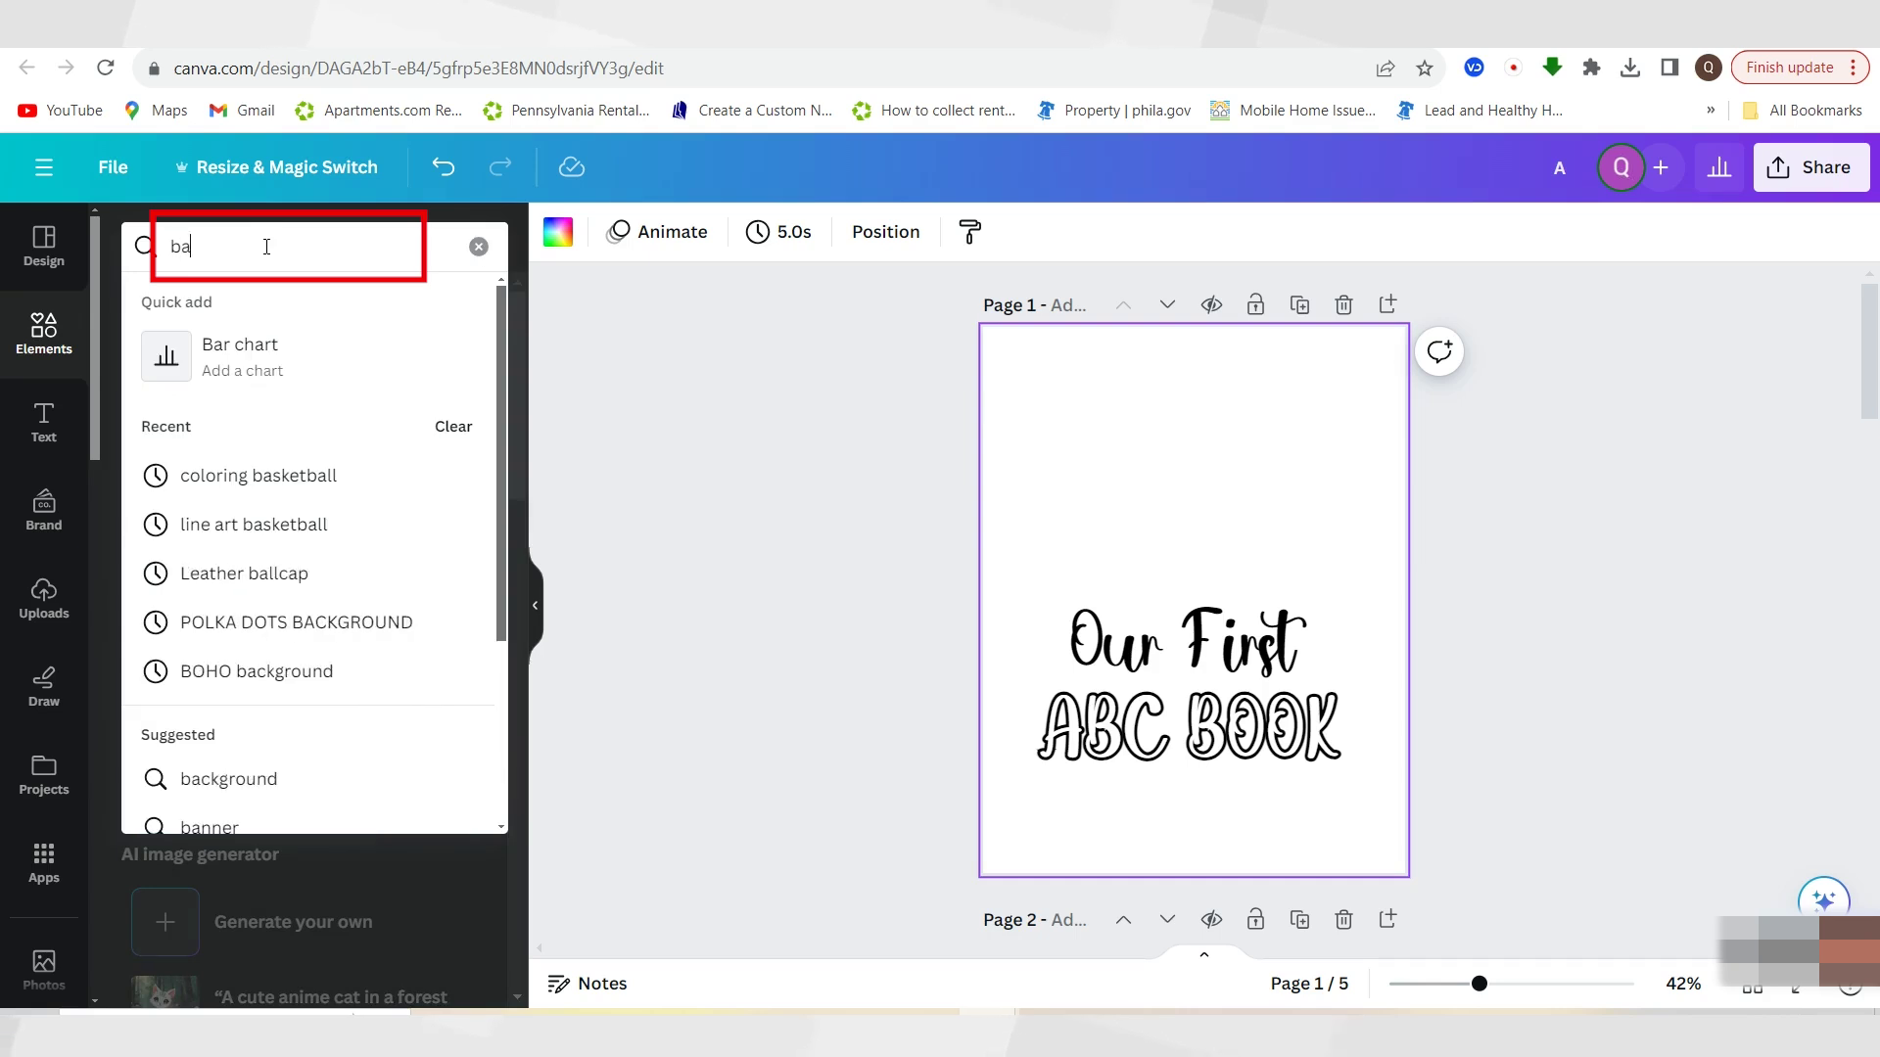
key(Return)
click(457, 443)
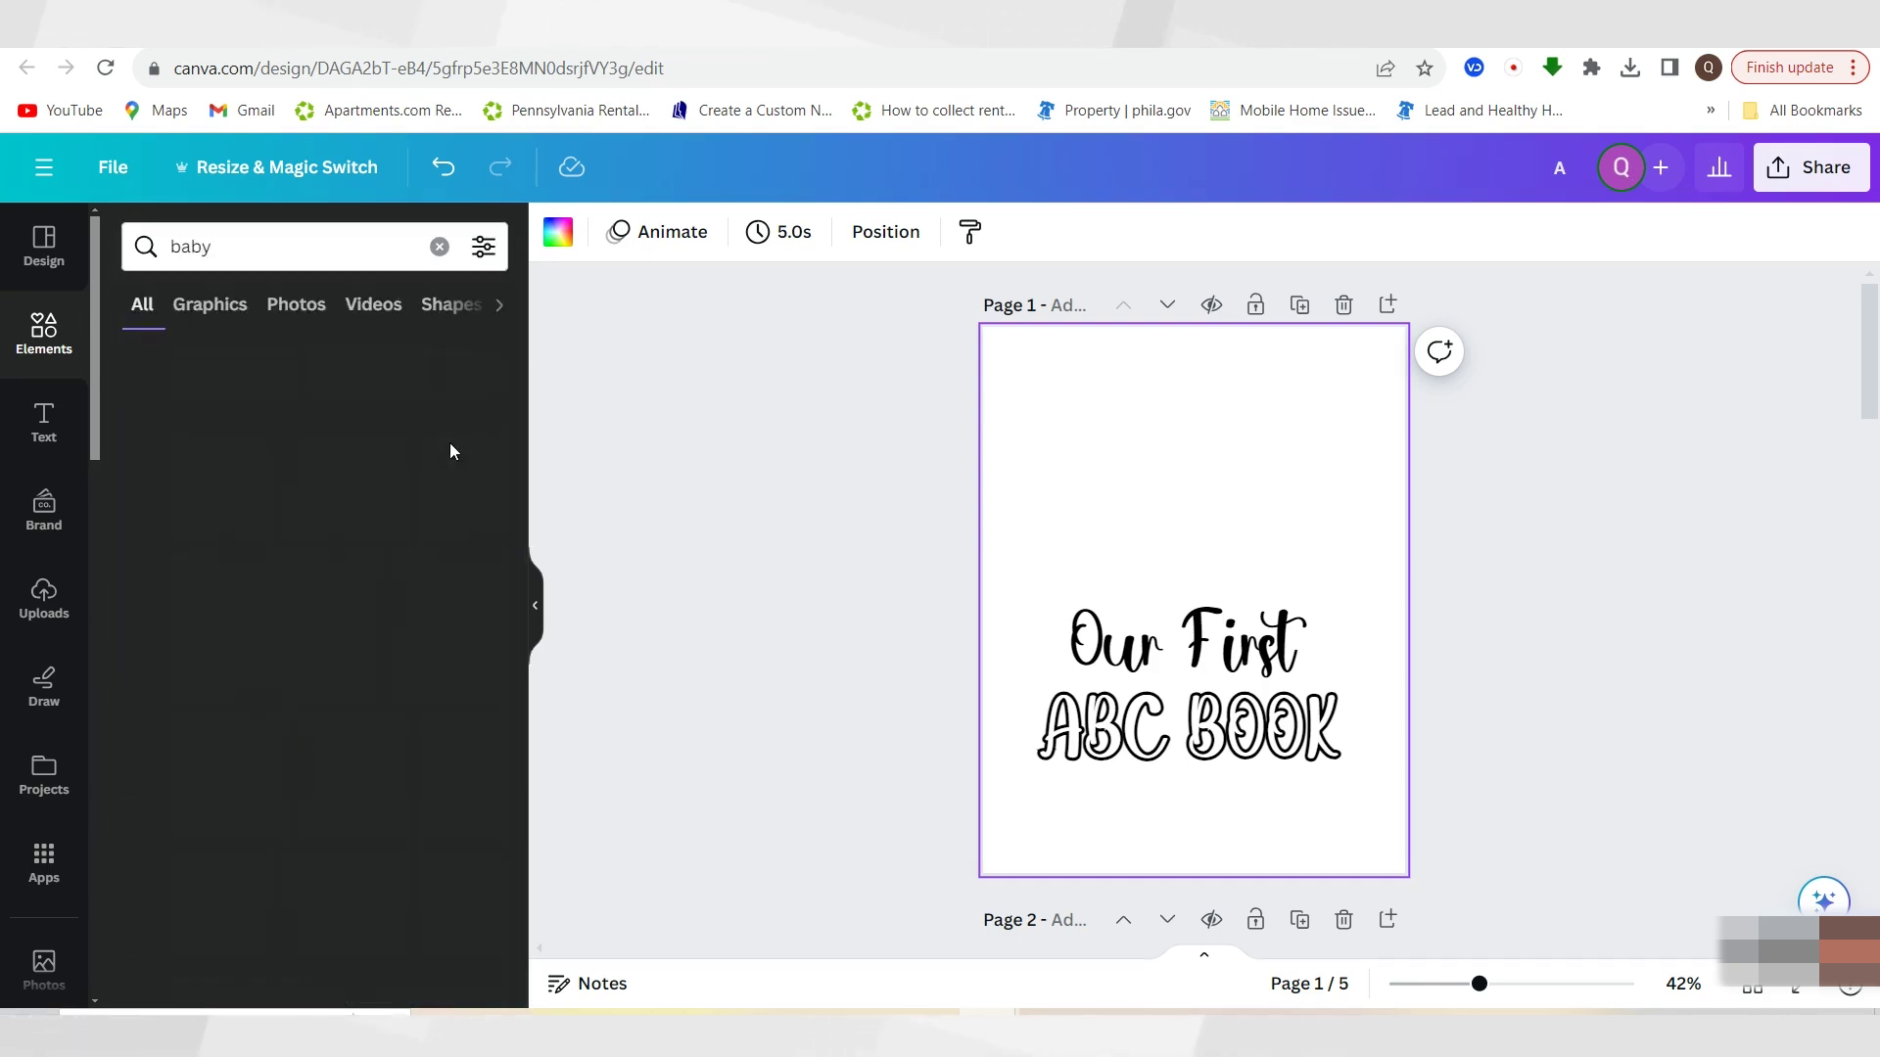
Add the baby footprints graphic with hearts to the title page, enlarge it slightly, and center it above "Our First"
click(264, 477)
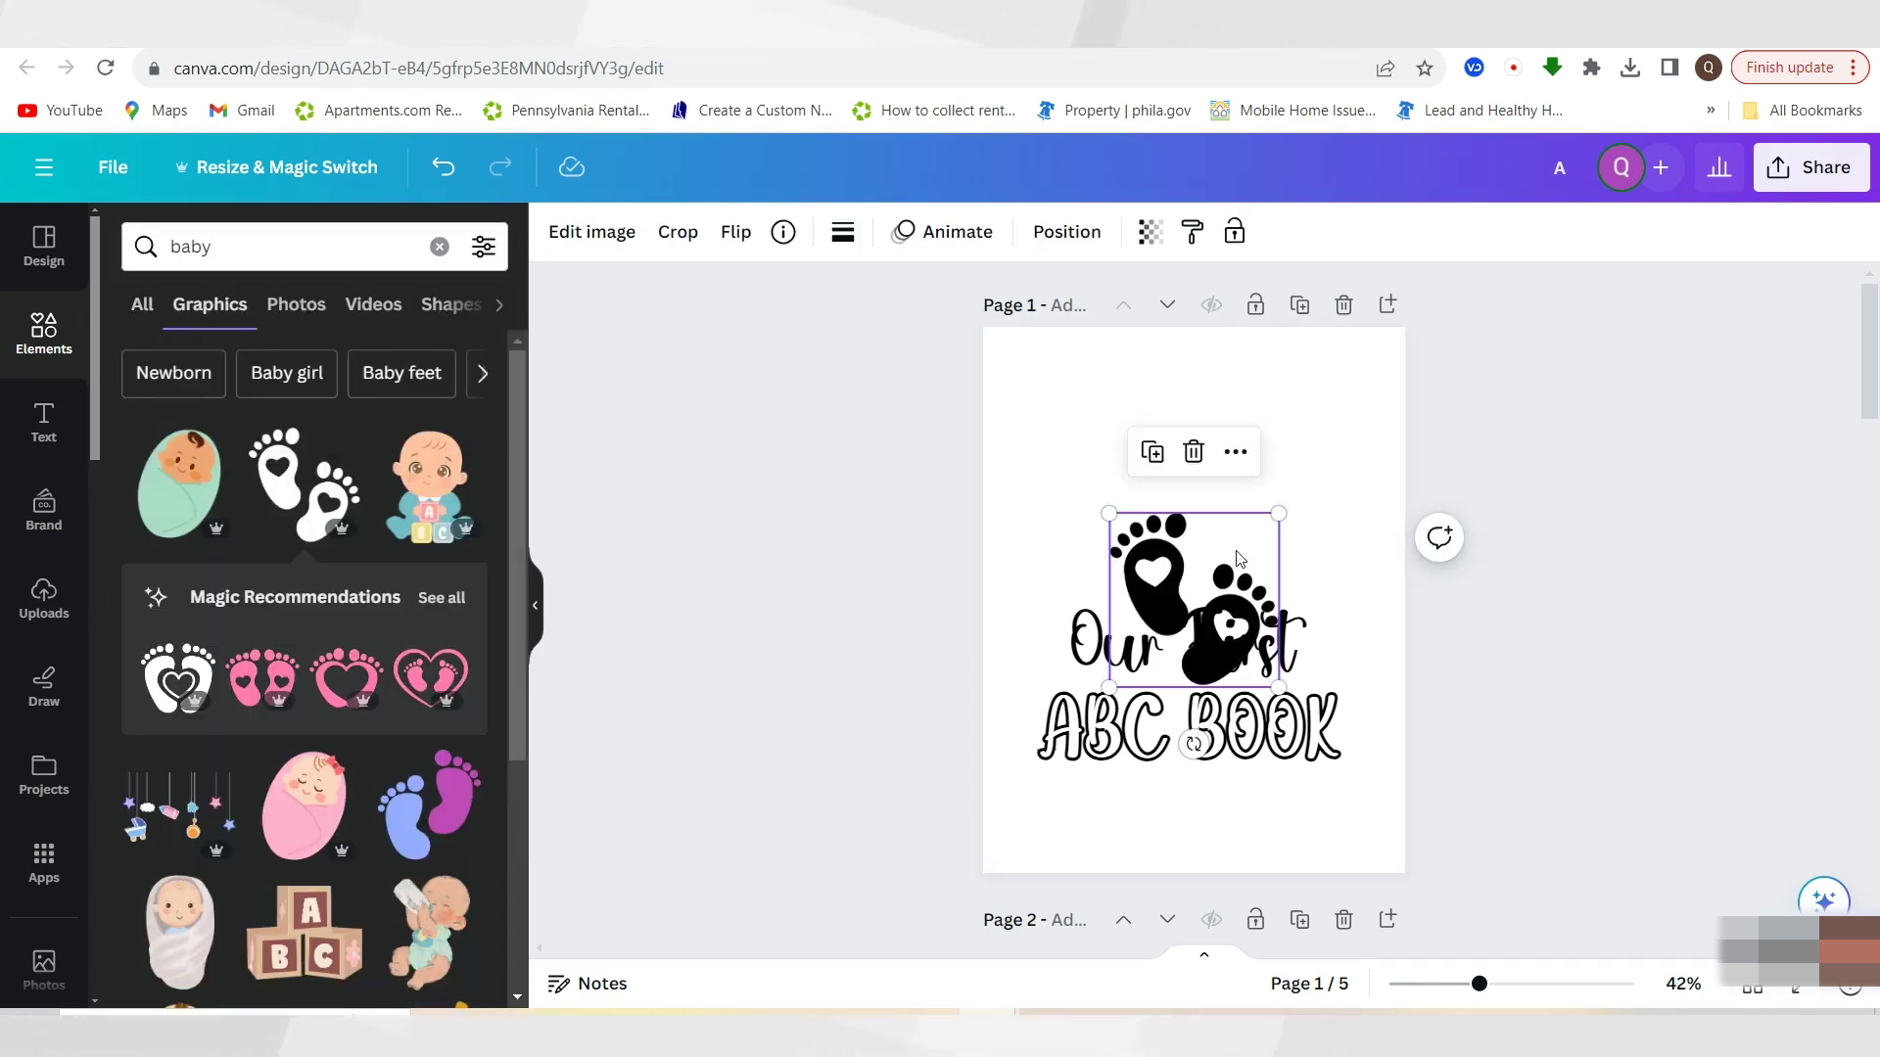
drag(1280, 507, 1302, 488)
drag(1230, 562, 1218, 467)
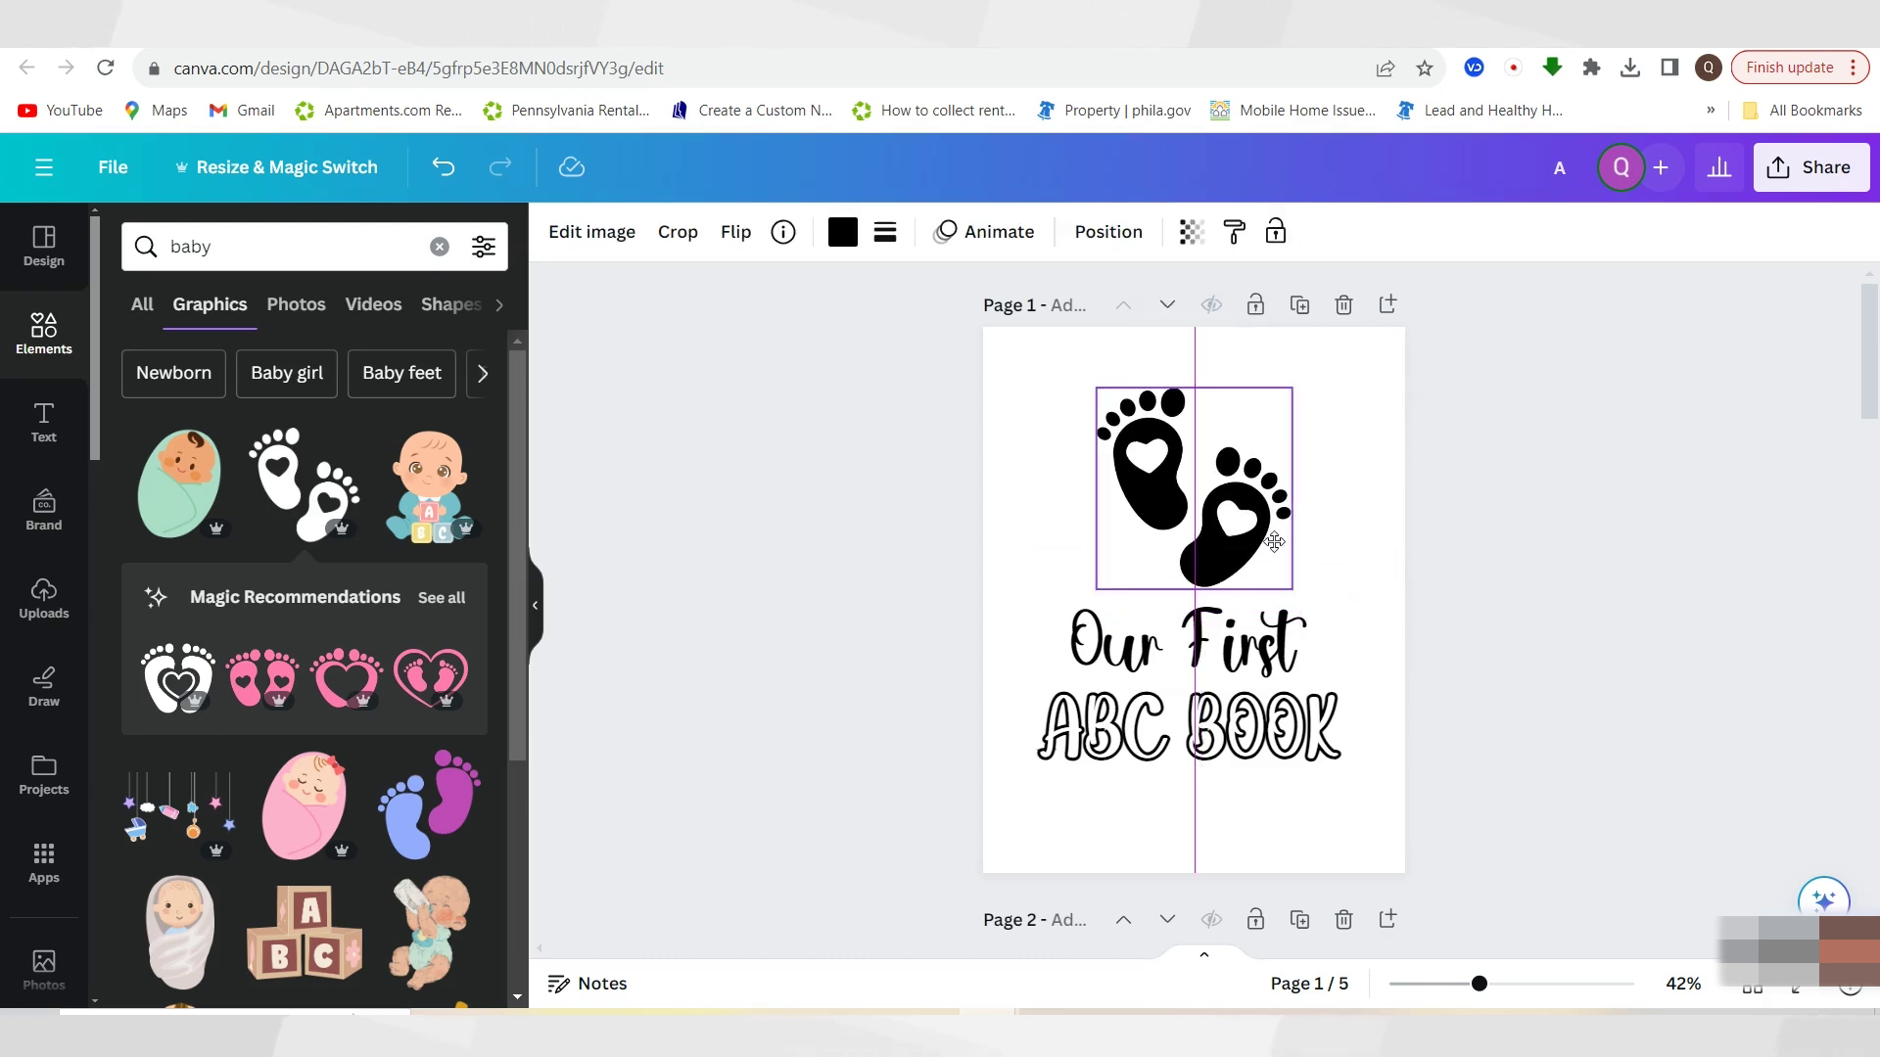
Move the grouped "Our First ABC BOOK" title slightly down, leaving more space beneath the footprints graphic
click(1537, 666)
drag(1190, 725, 1190, 734)
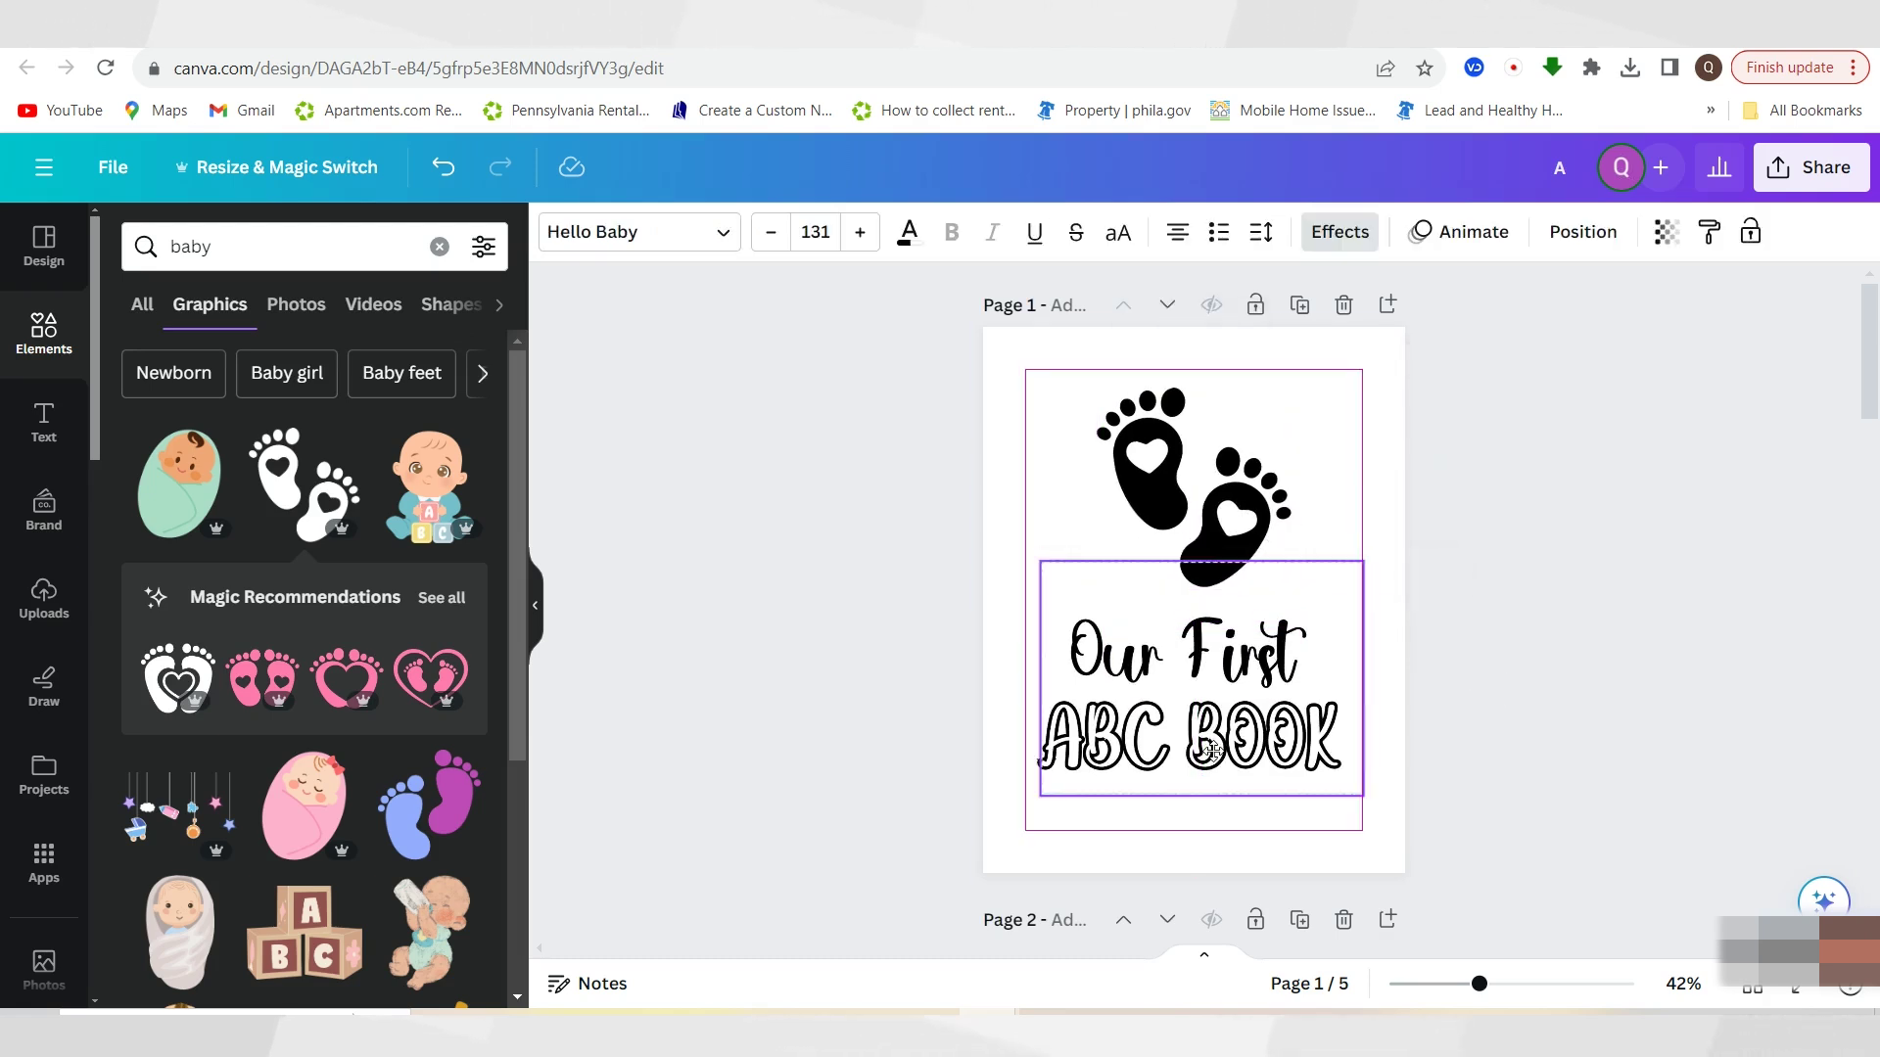
click(1579, 789)
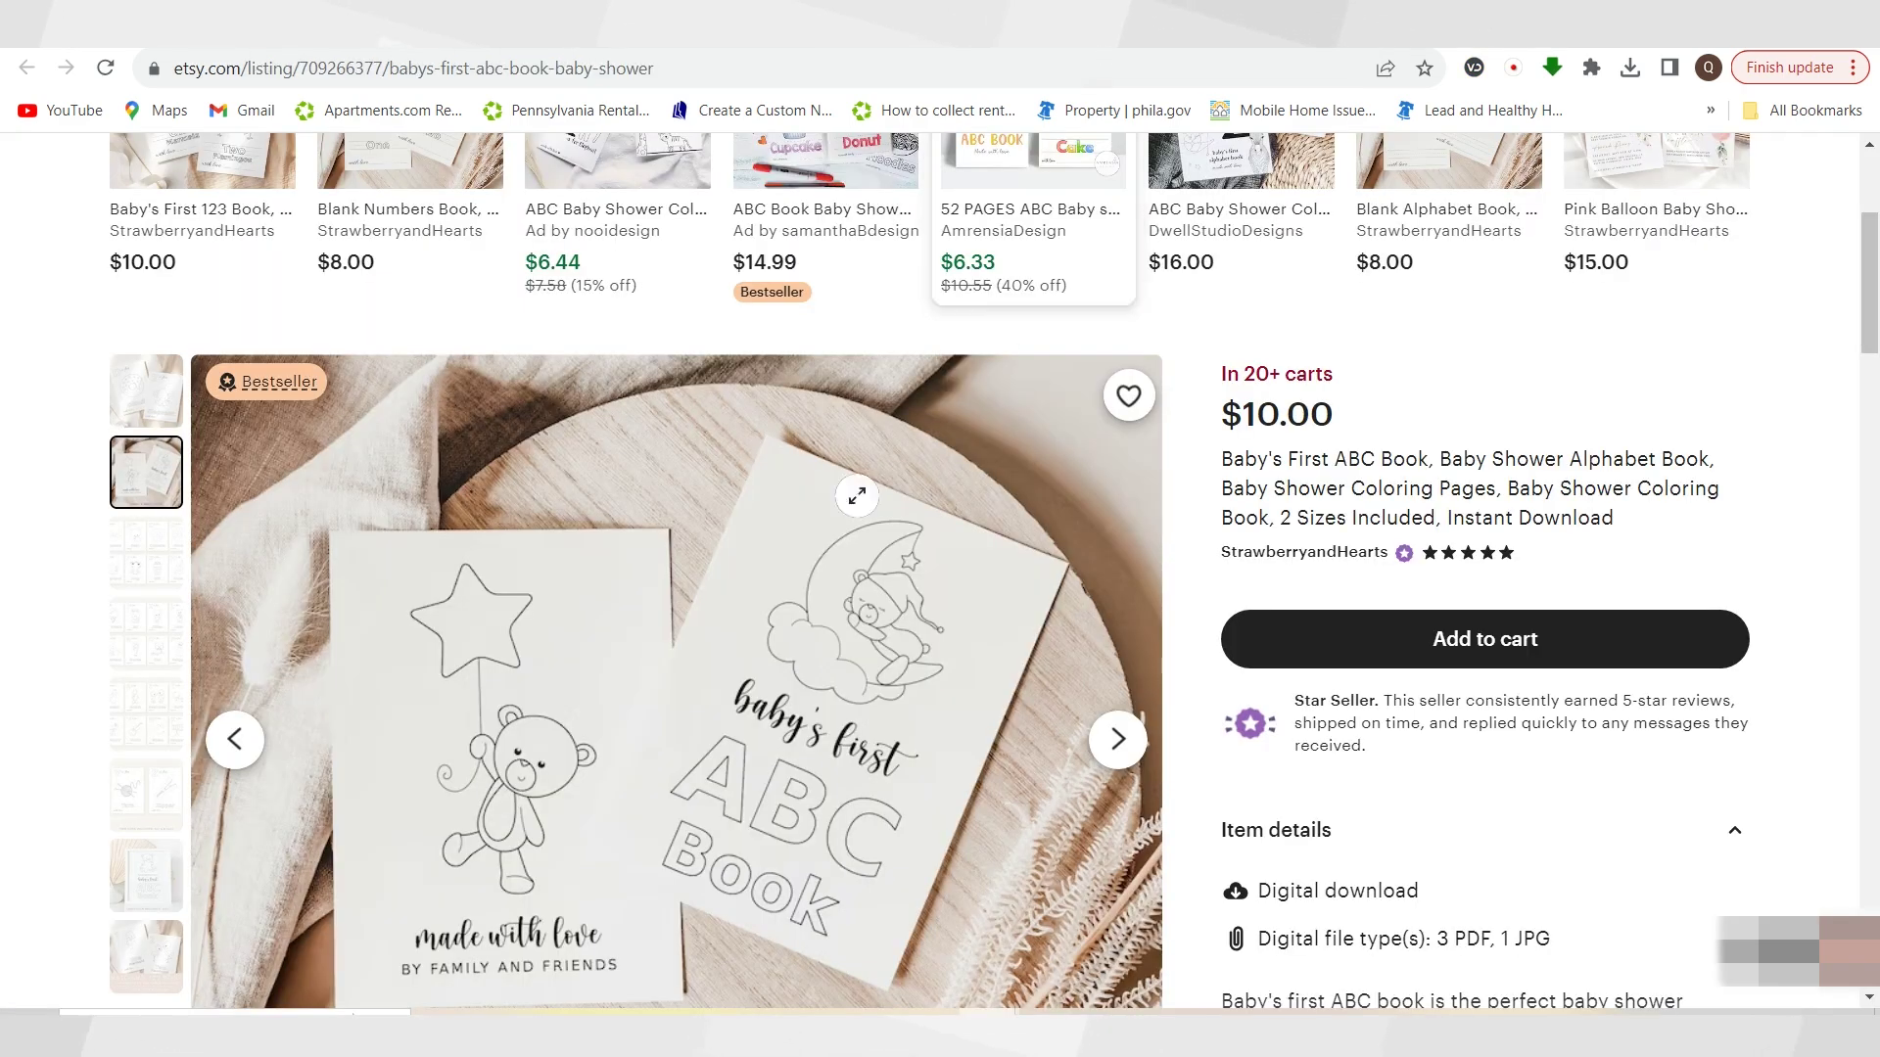
Check the Etsy ABC book listing, return to Canva, search the element graphics for "baby sayings" and browse the results
scroll(746, 686, down, 3)
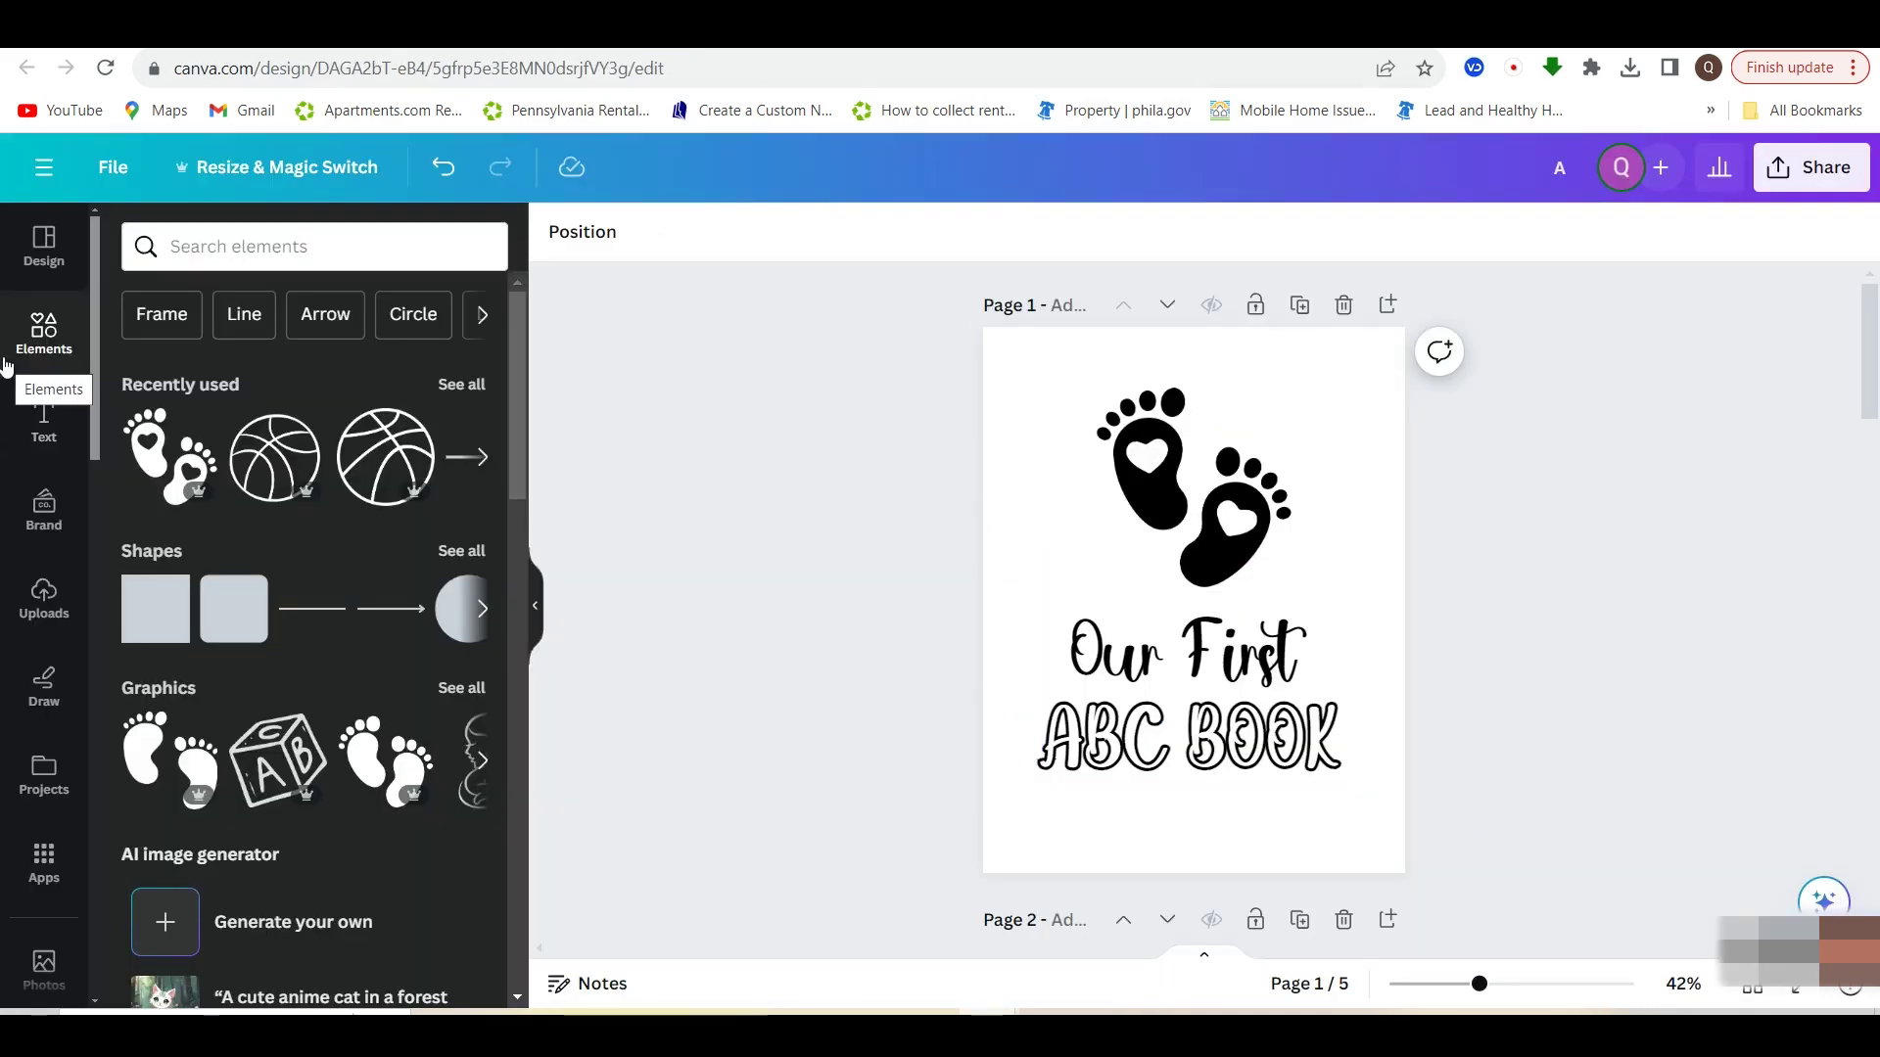
click(221, 262)
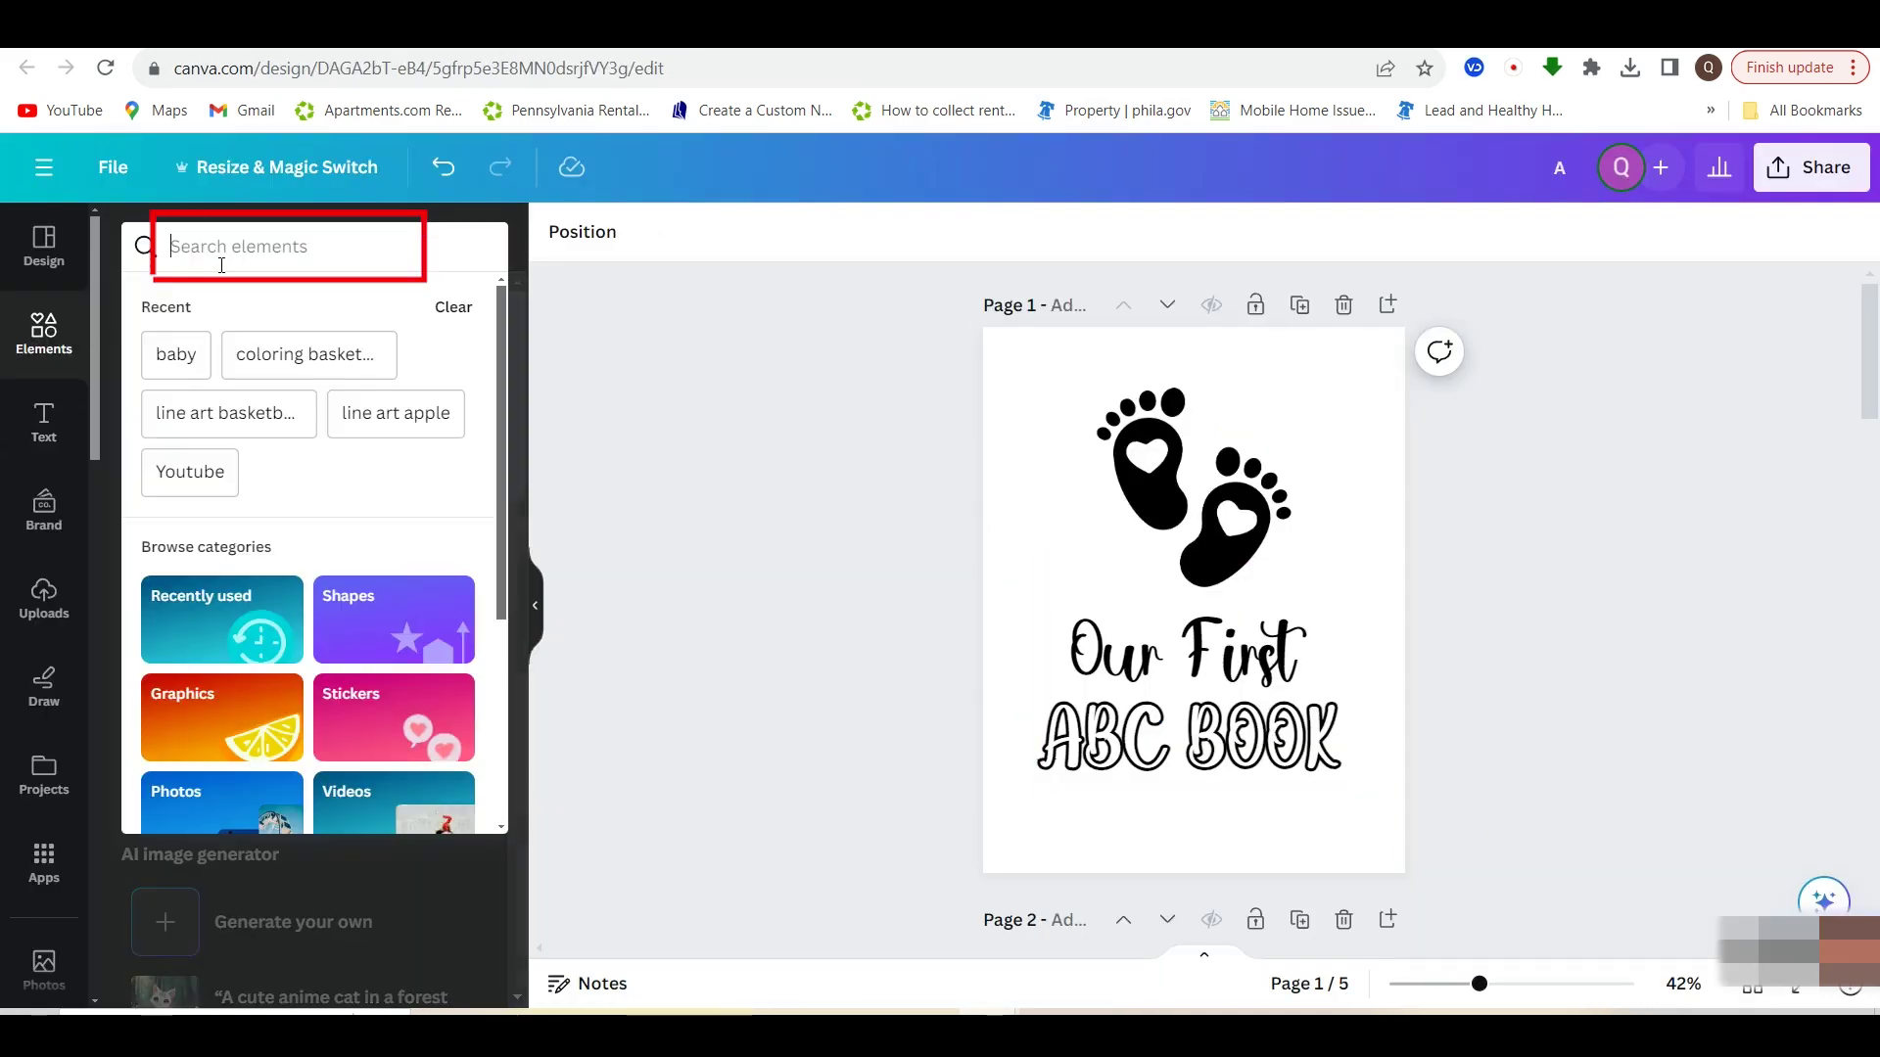
text(baby sa)
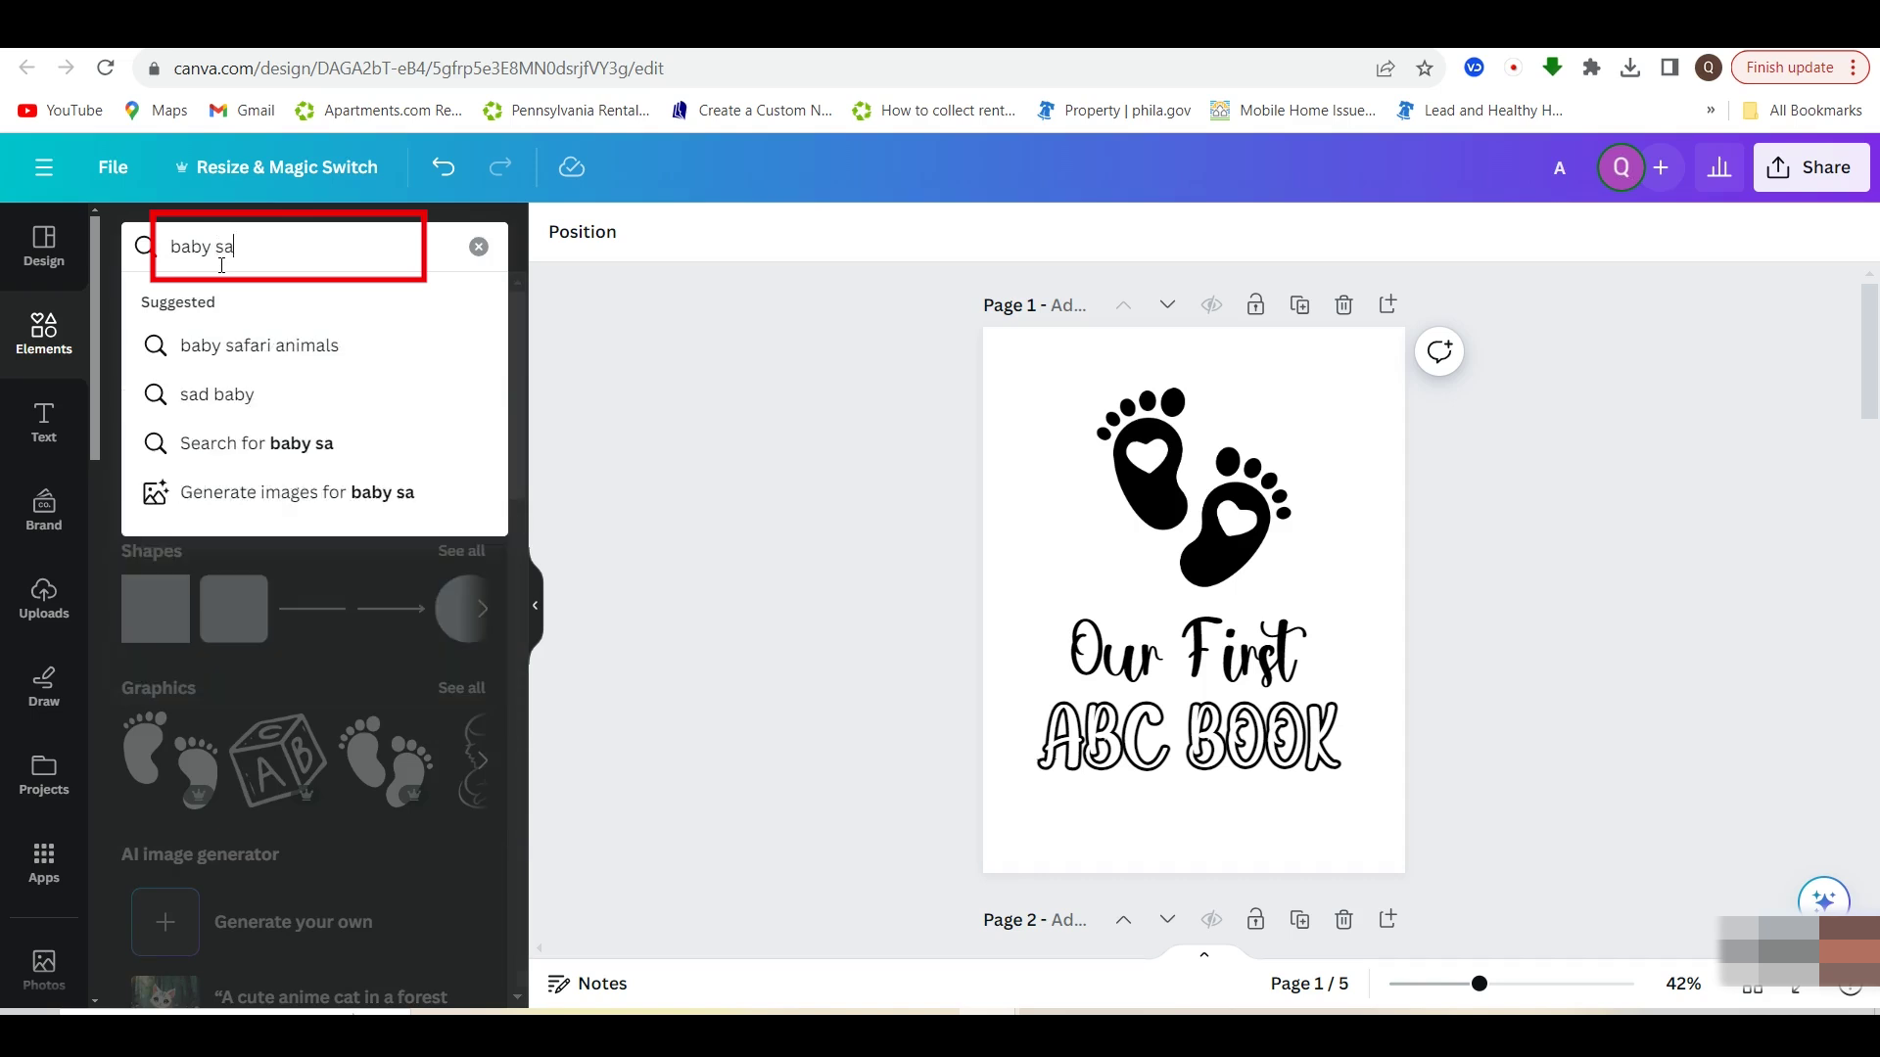
text(yin)
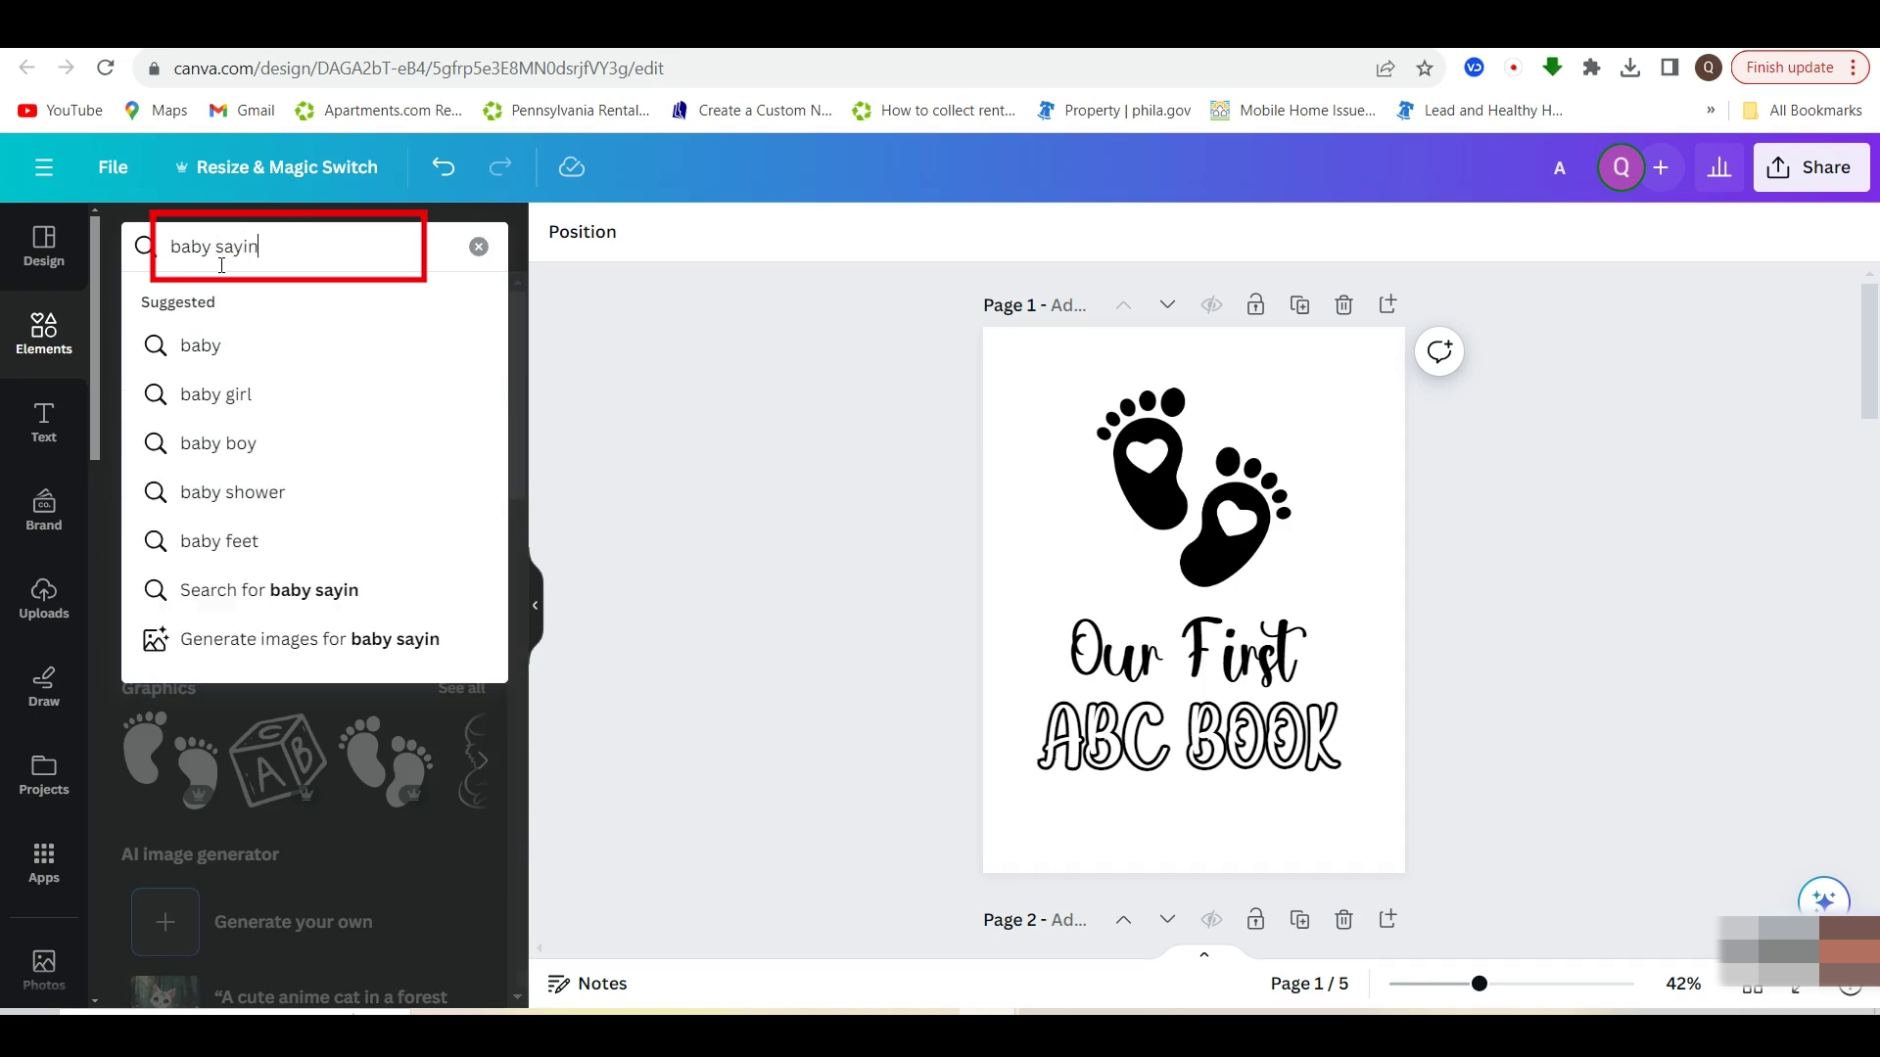
text(gs)
key(Return)
click(455, 440)
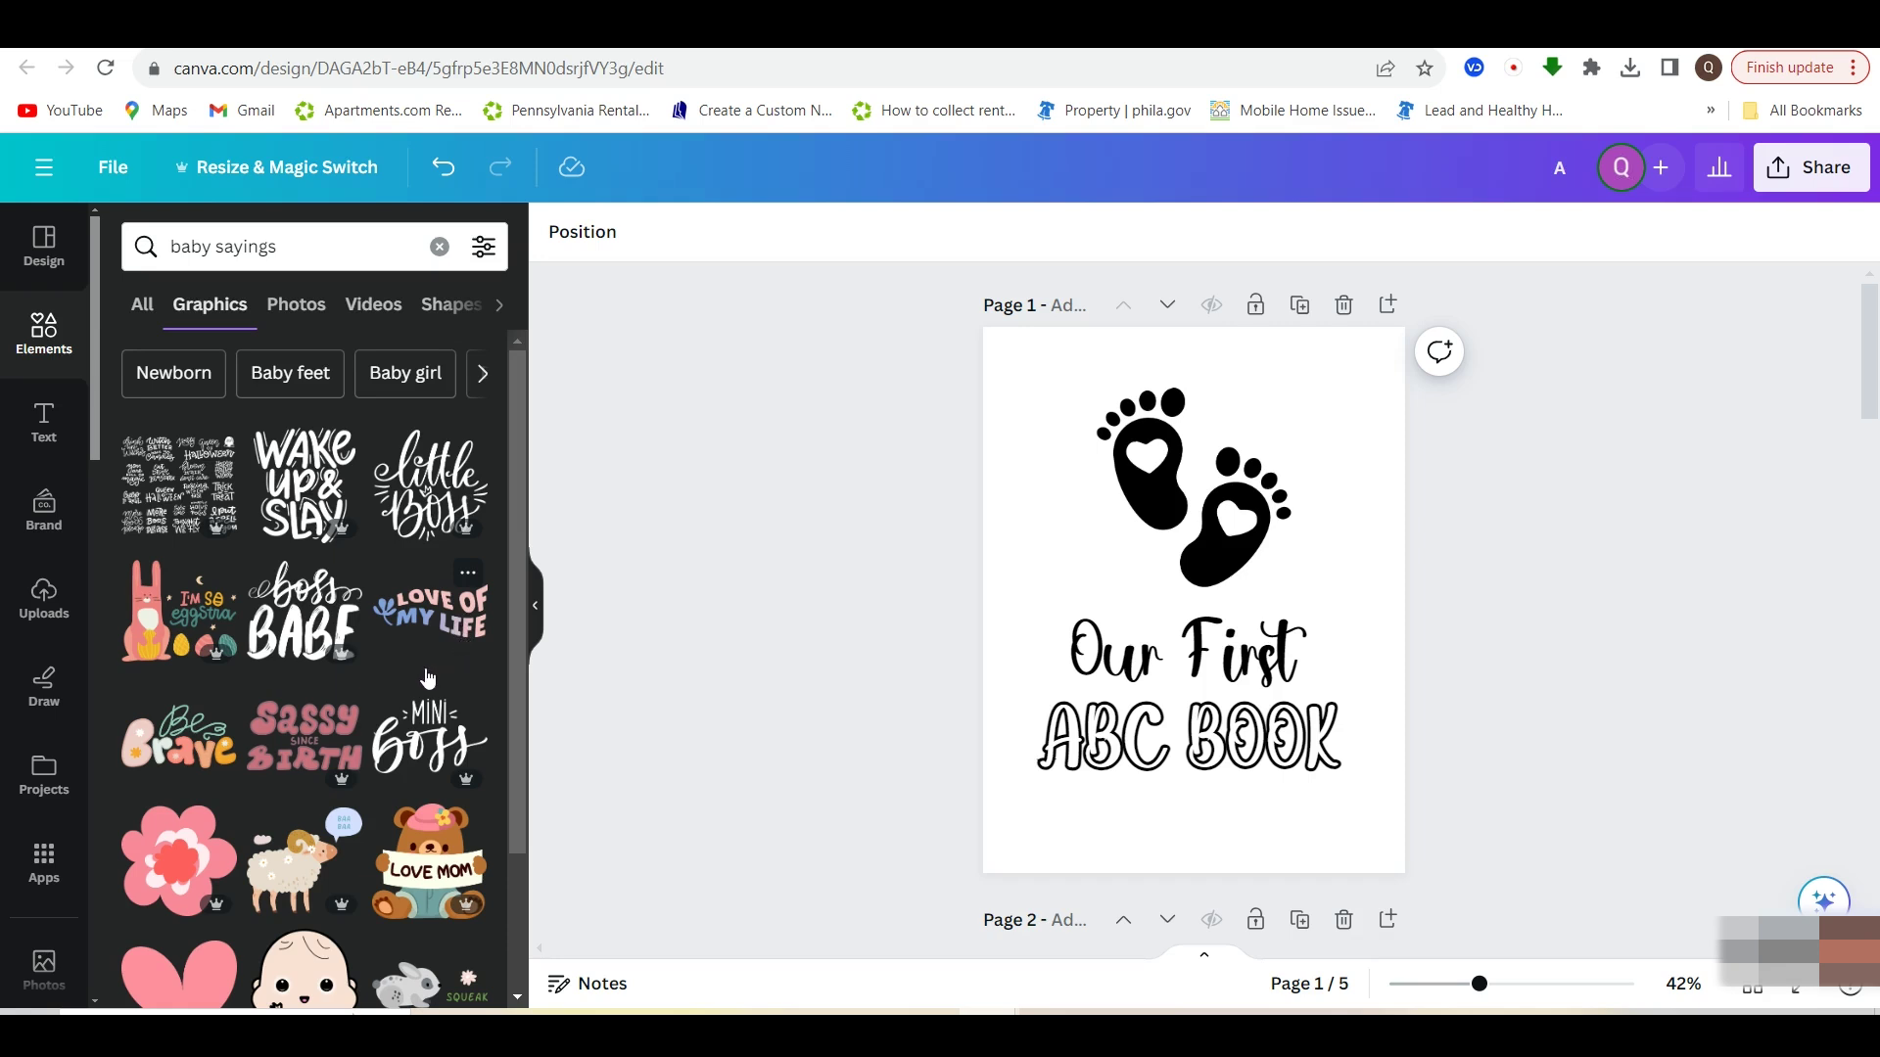
scroll(348, 722, down, 3)
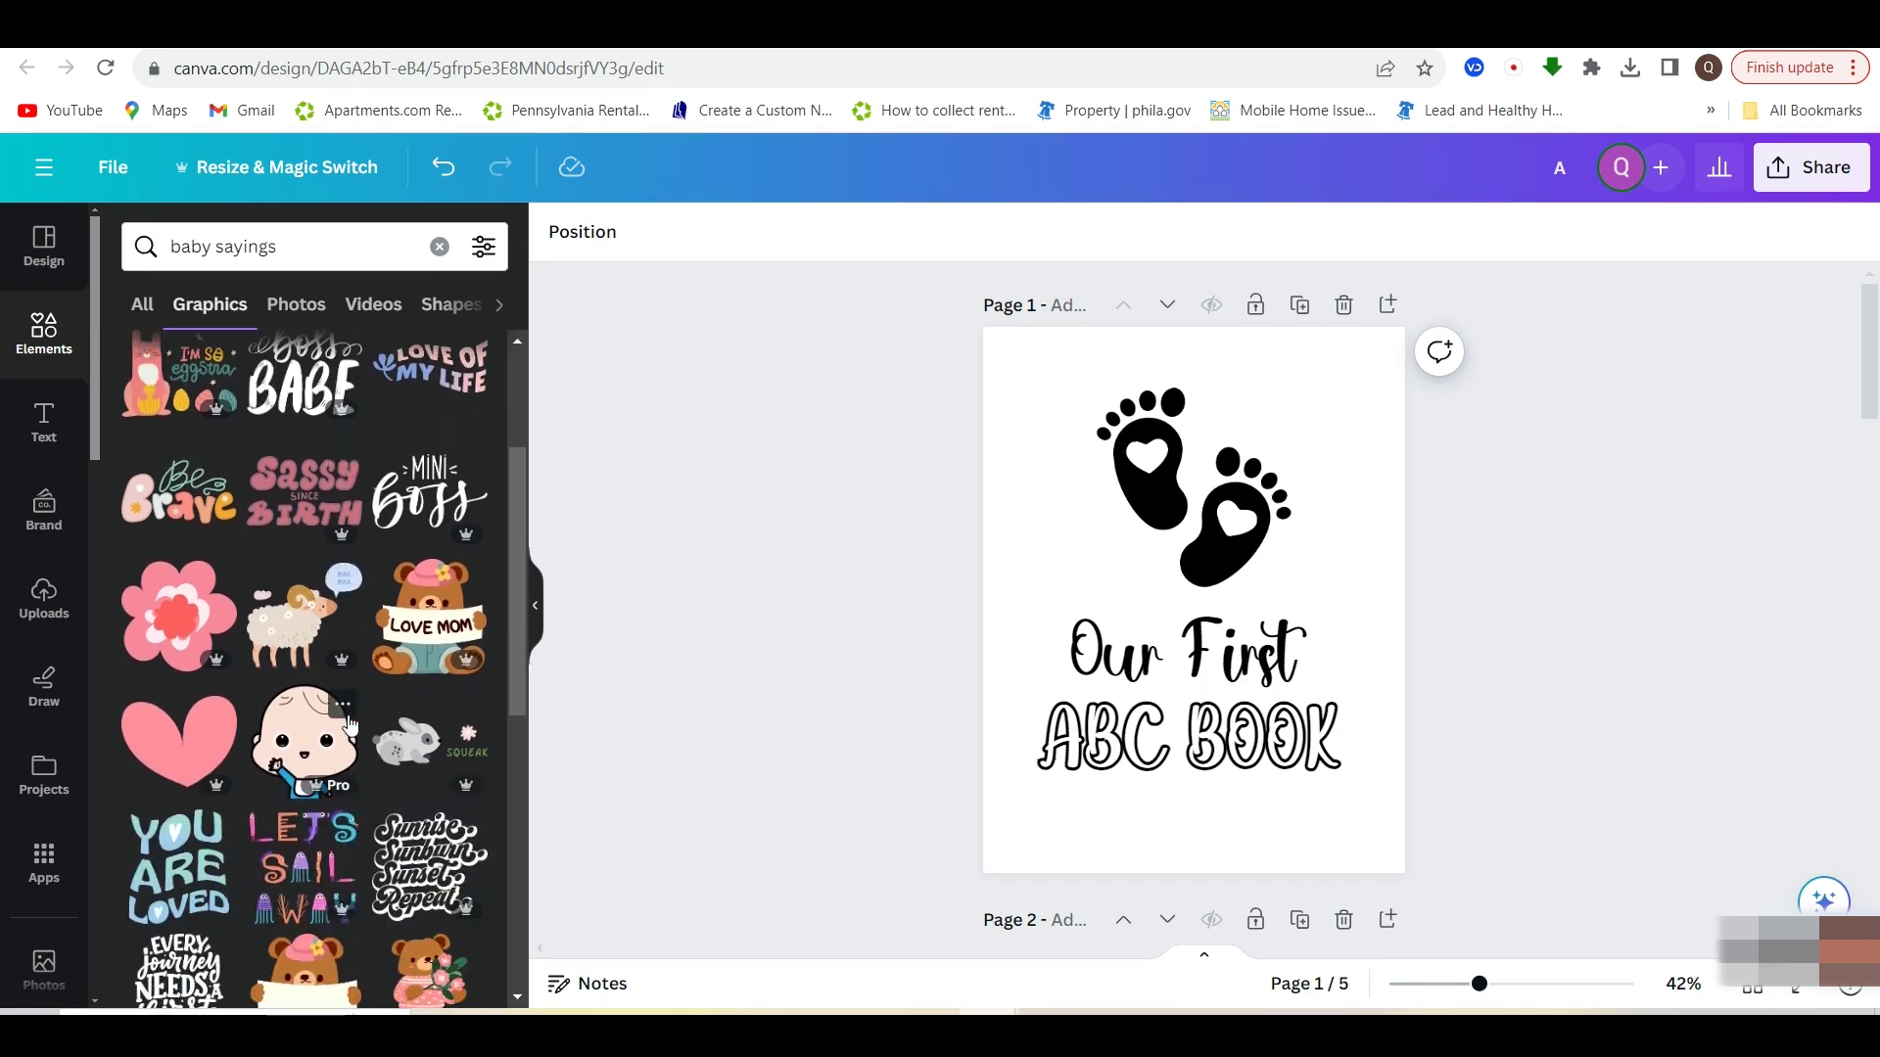
scroll(348, 722, up, 3)
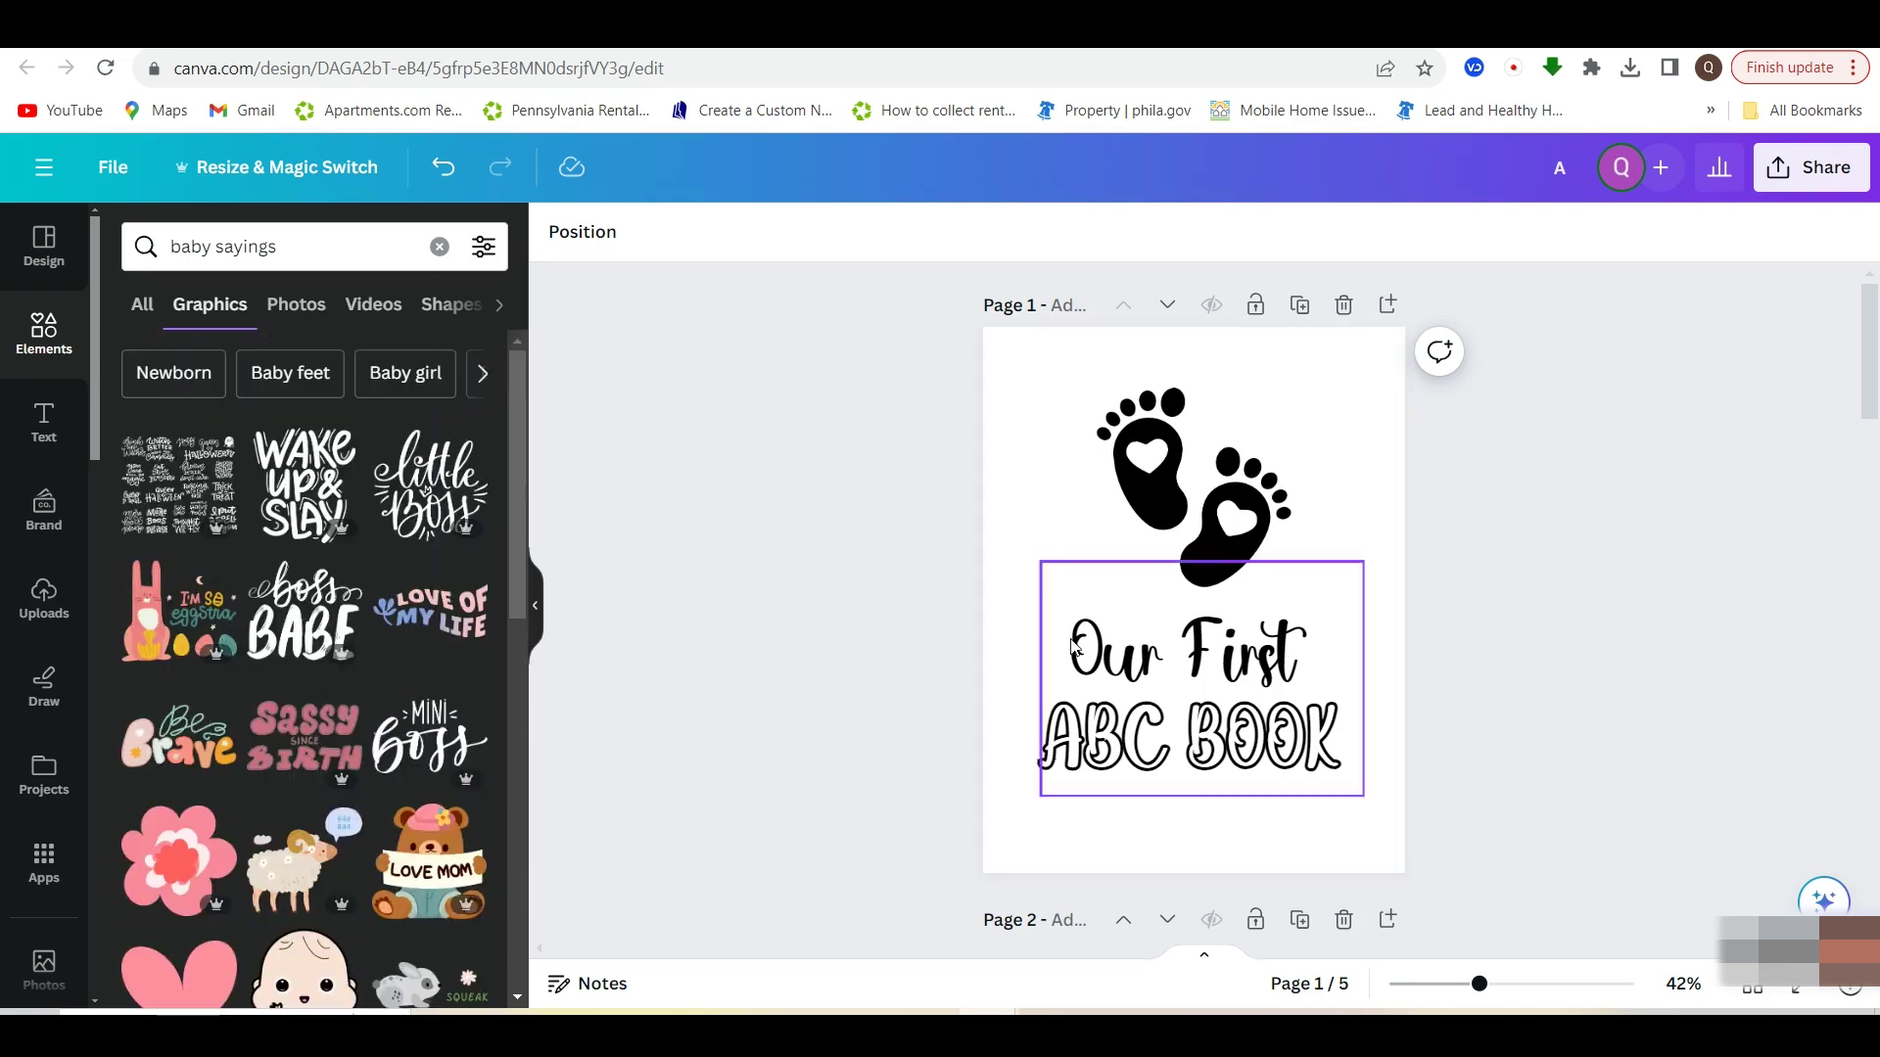
click(1149, 604)
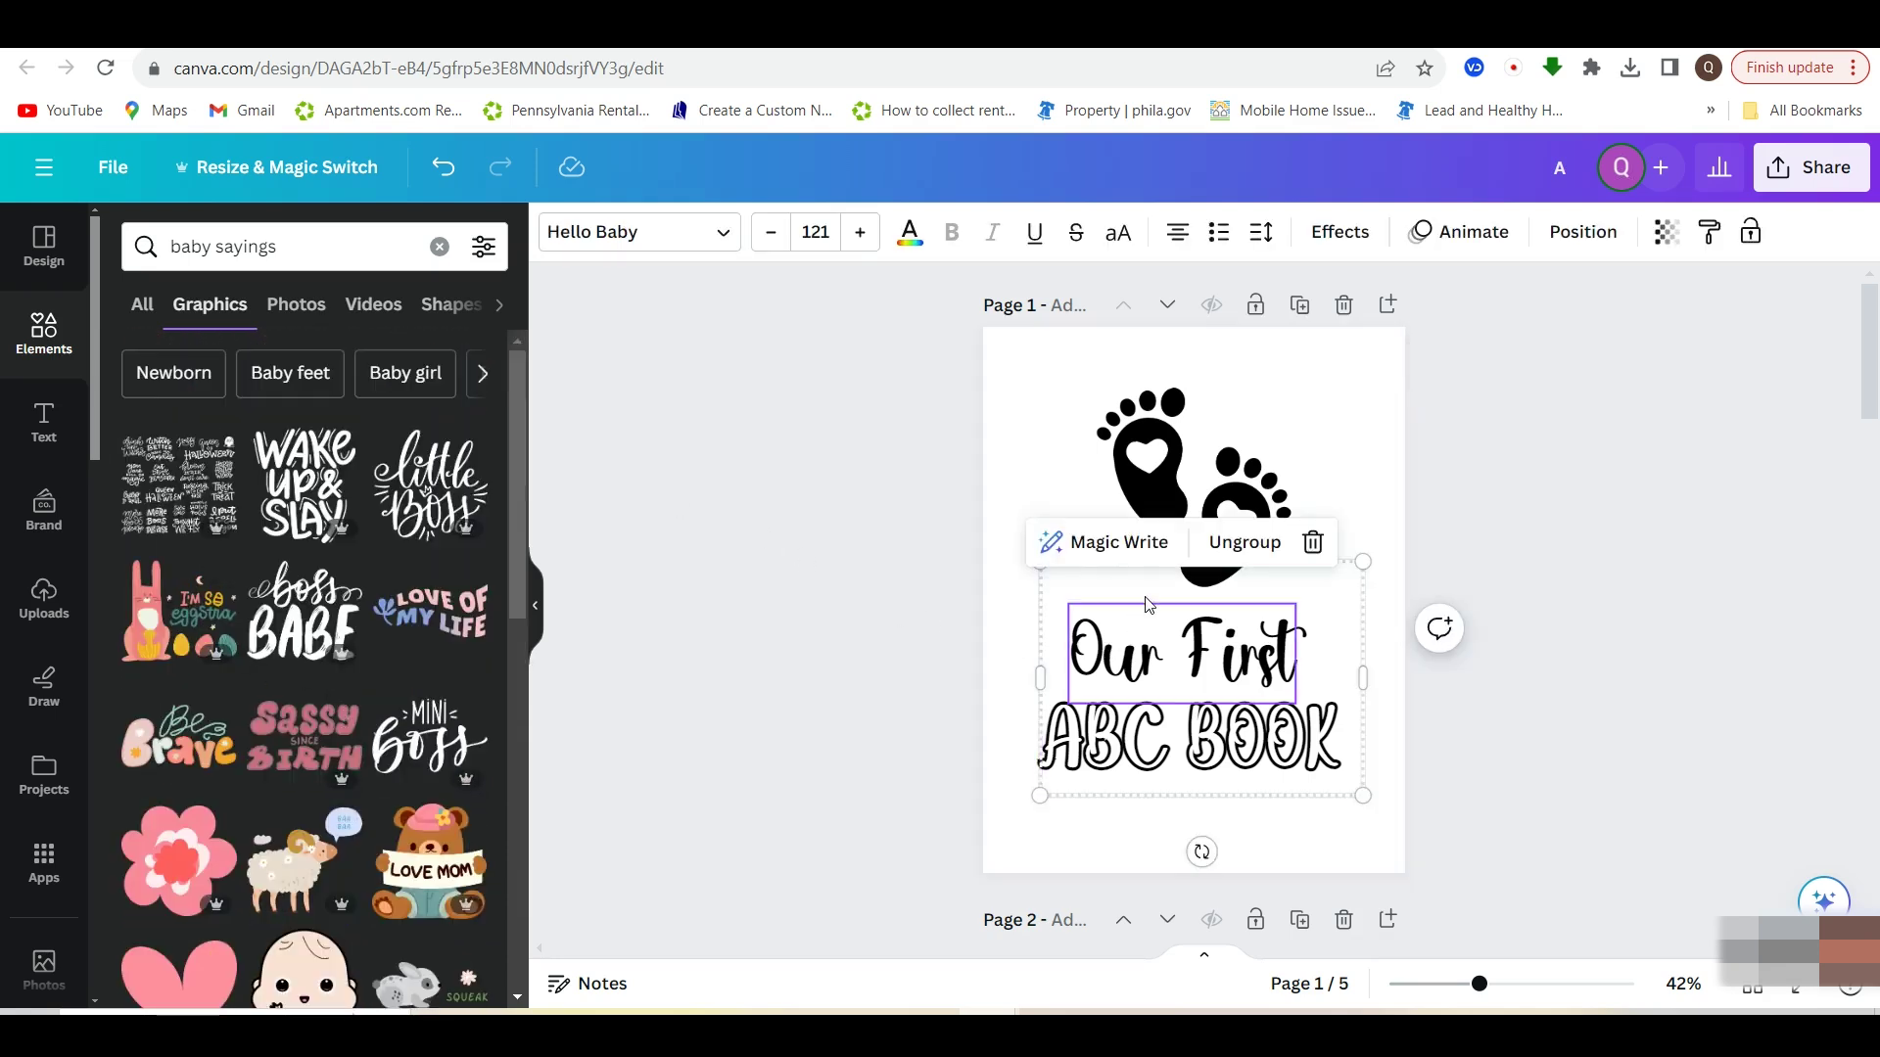
click(1516, 817)
click(59, 338)
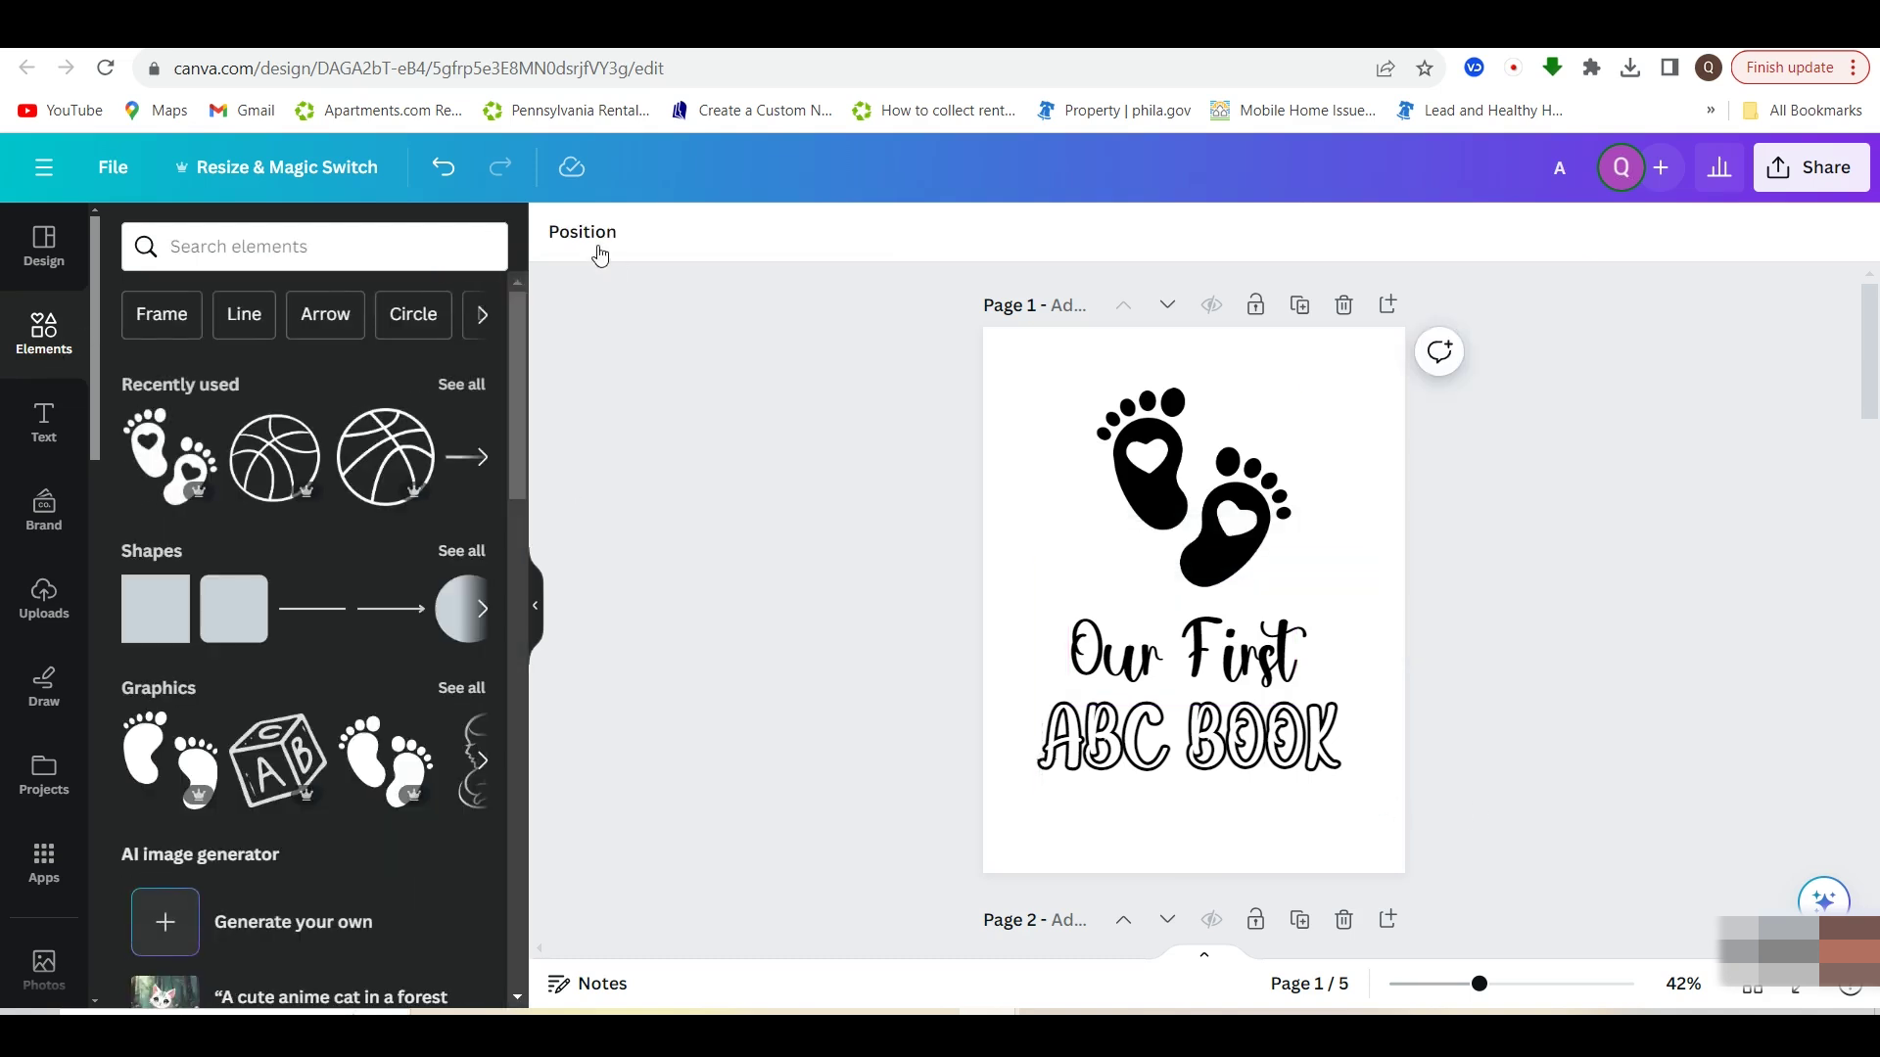
Add a text box in Happy Font TH to the title page and place it beneath "ABC BOOK"
click(44, 421)
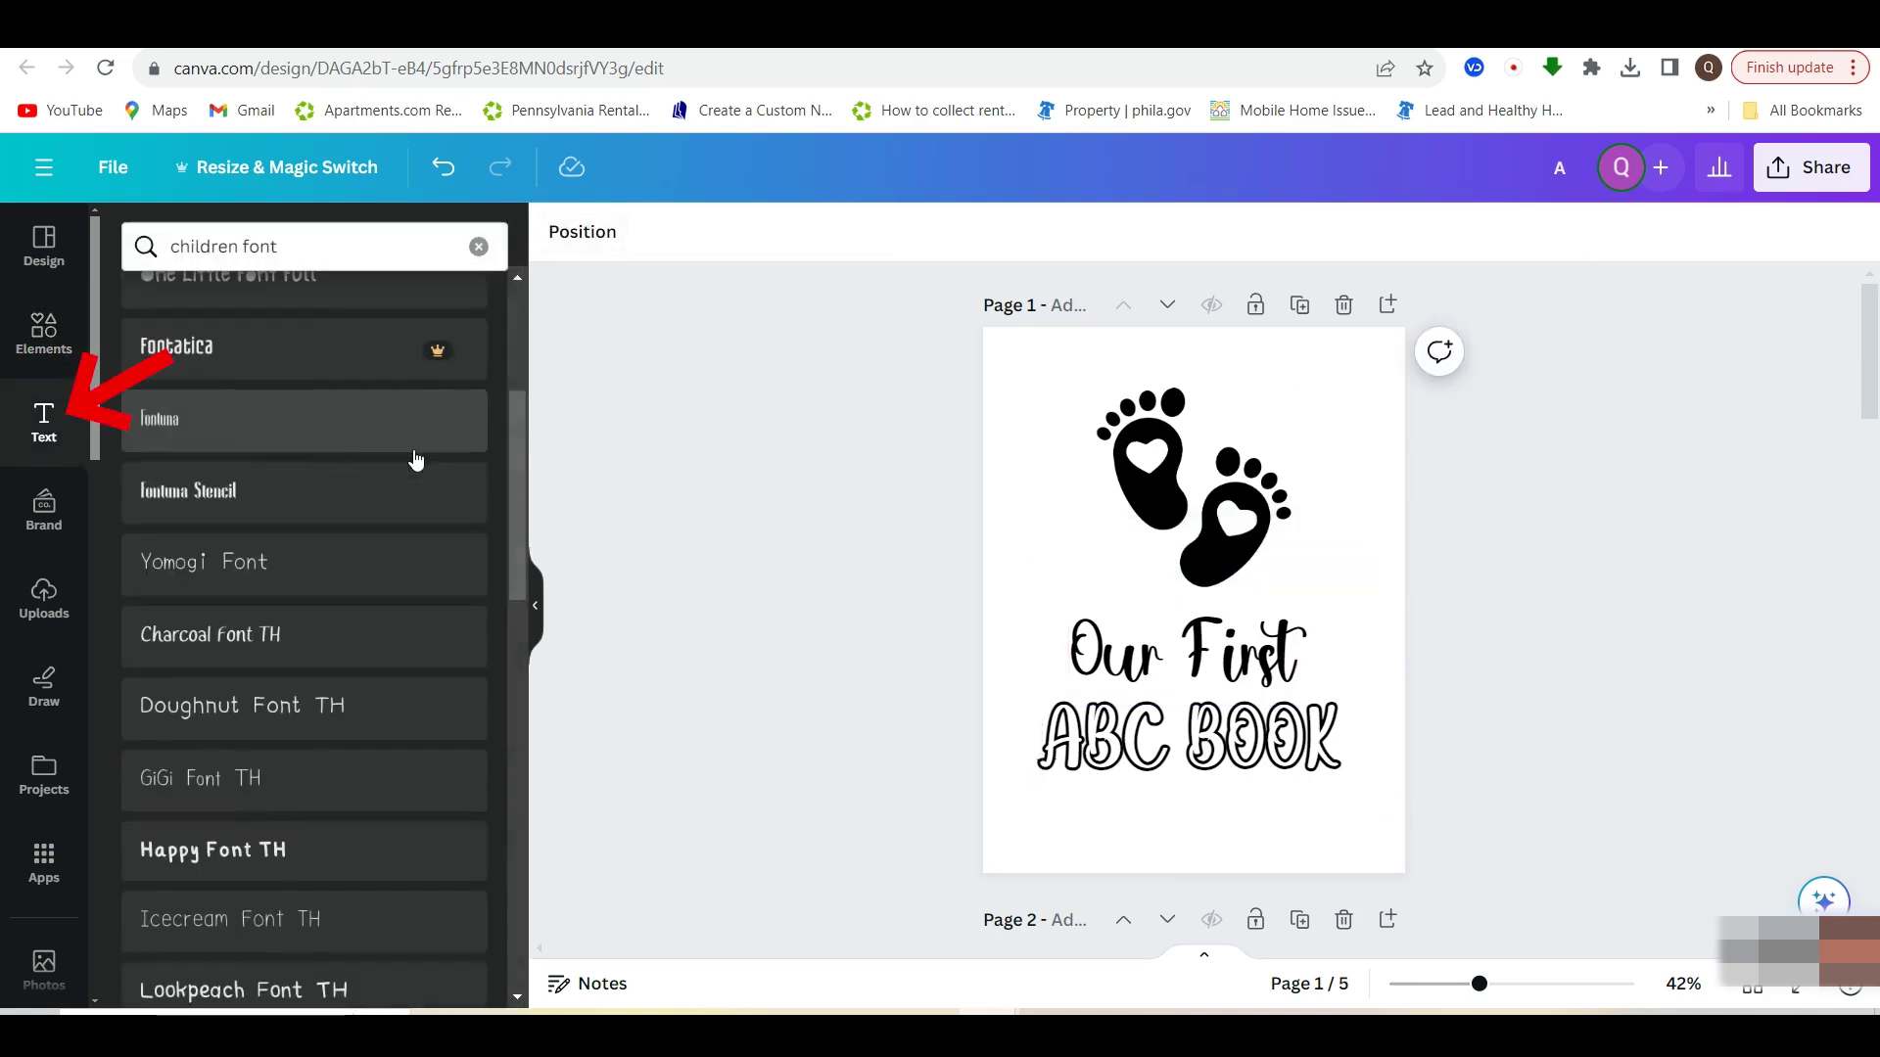
click(285, 848)
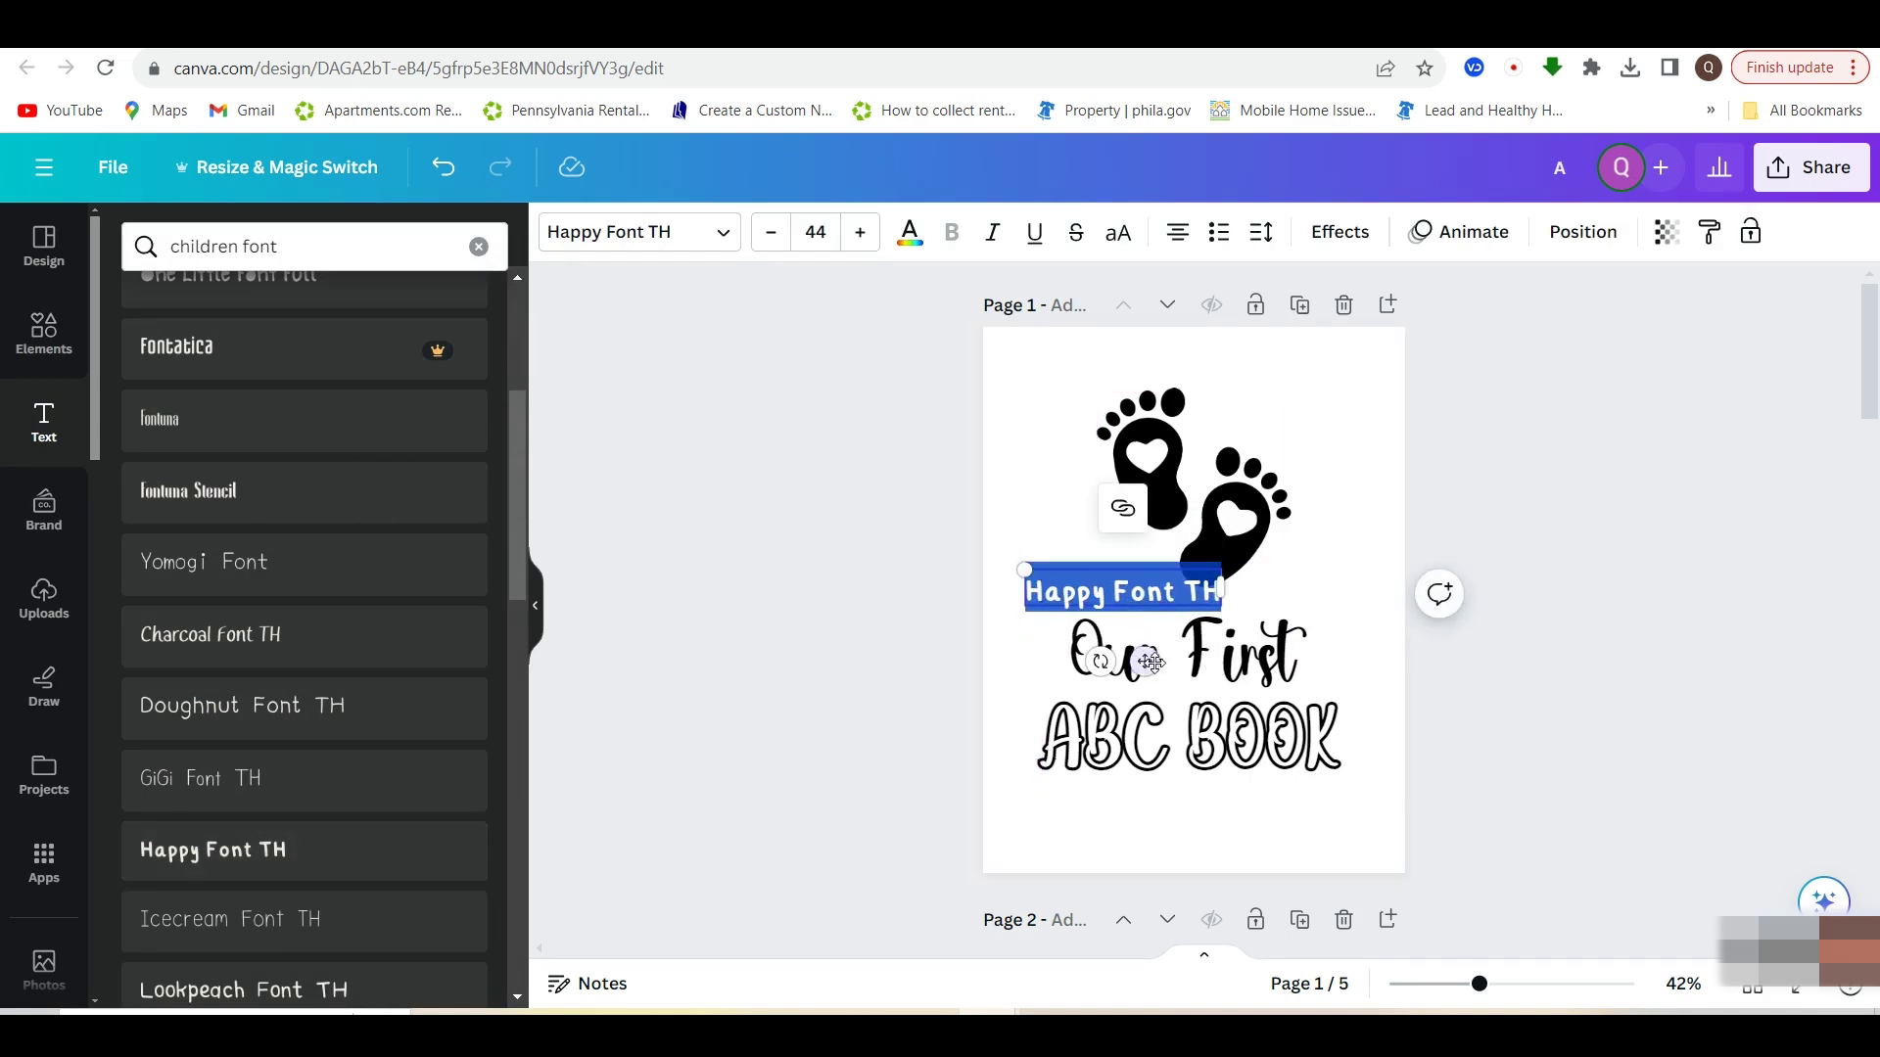
drag(1136, 589, 1198, 906)
click(1267, 831)
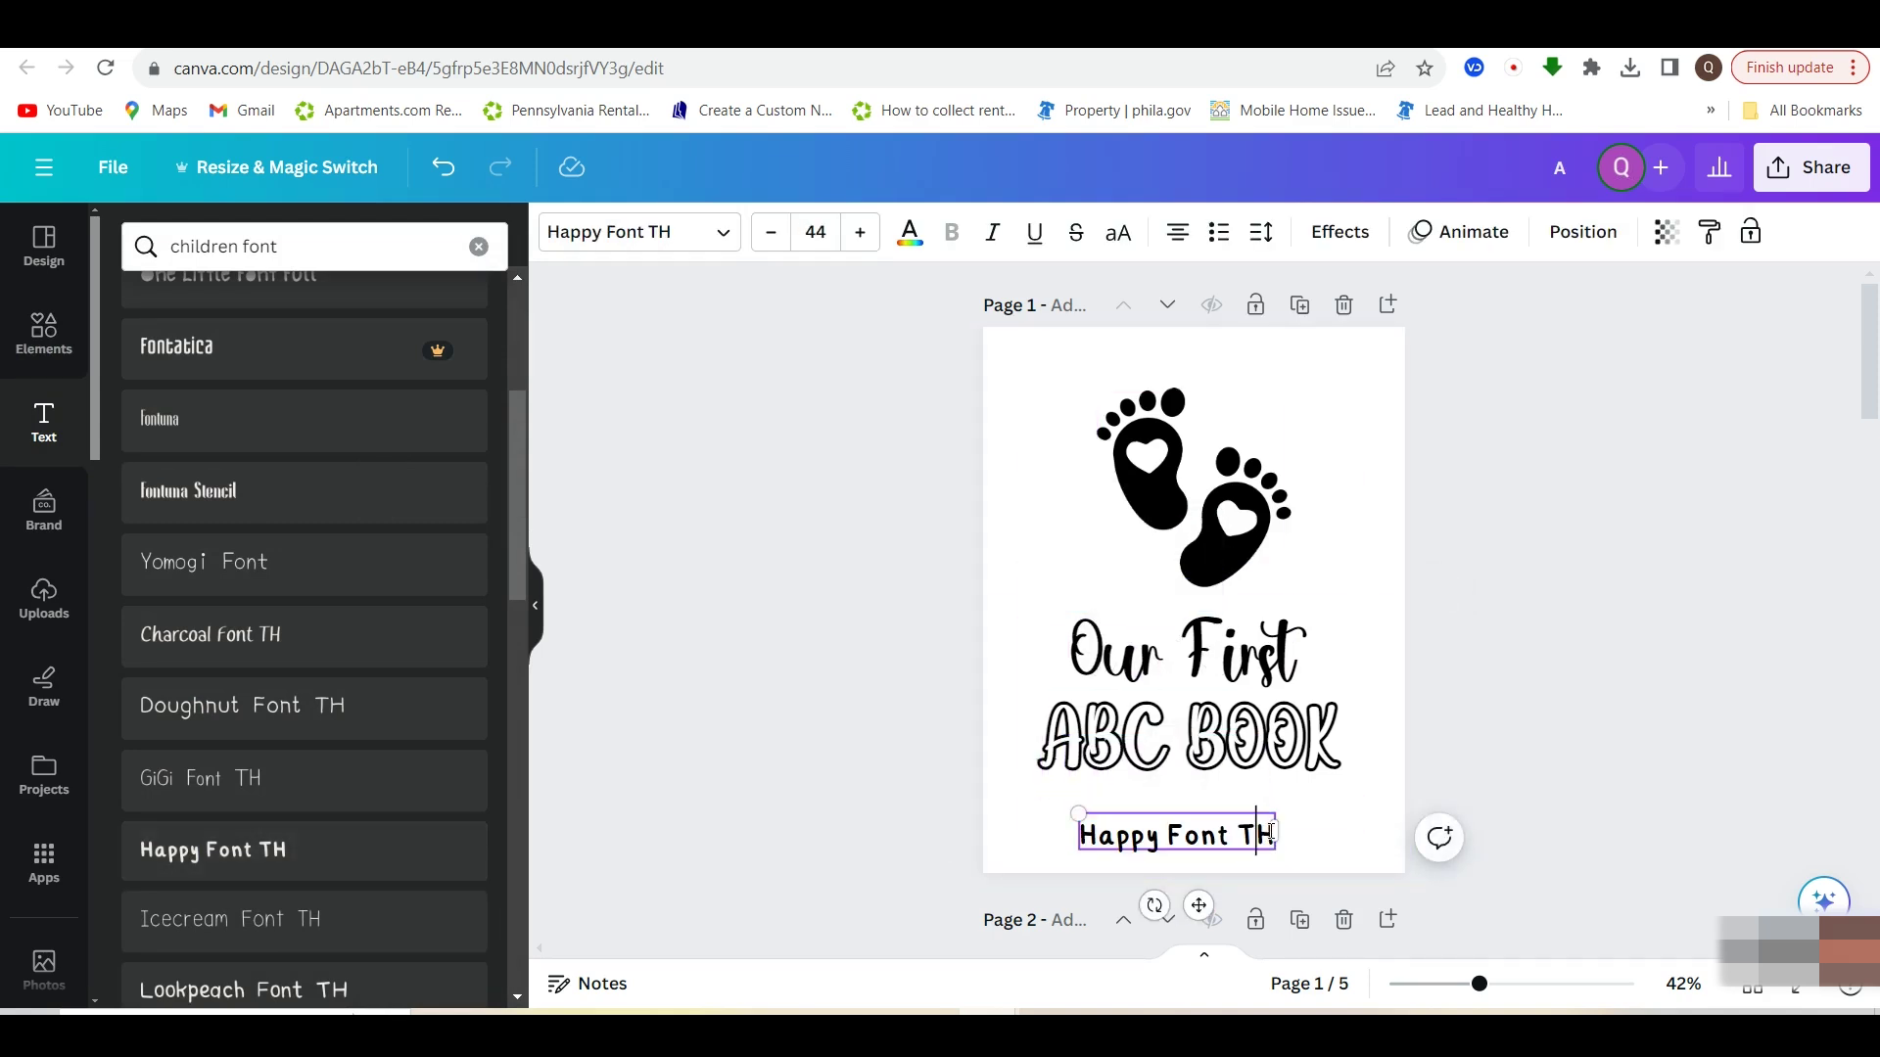
Replace the placeholder wording of the new text box with "Made for a Baby Boss"
key(BackSpace)
key(BackSpace)
key(BackSpace)
key(BackSpace)
key(BackSpace)
key(BackSpace)
key(BackSpace)
key(BackSpace)
key(BackSpace)
key(BackSpace)
key(BackSpace)
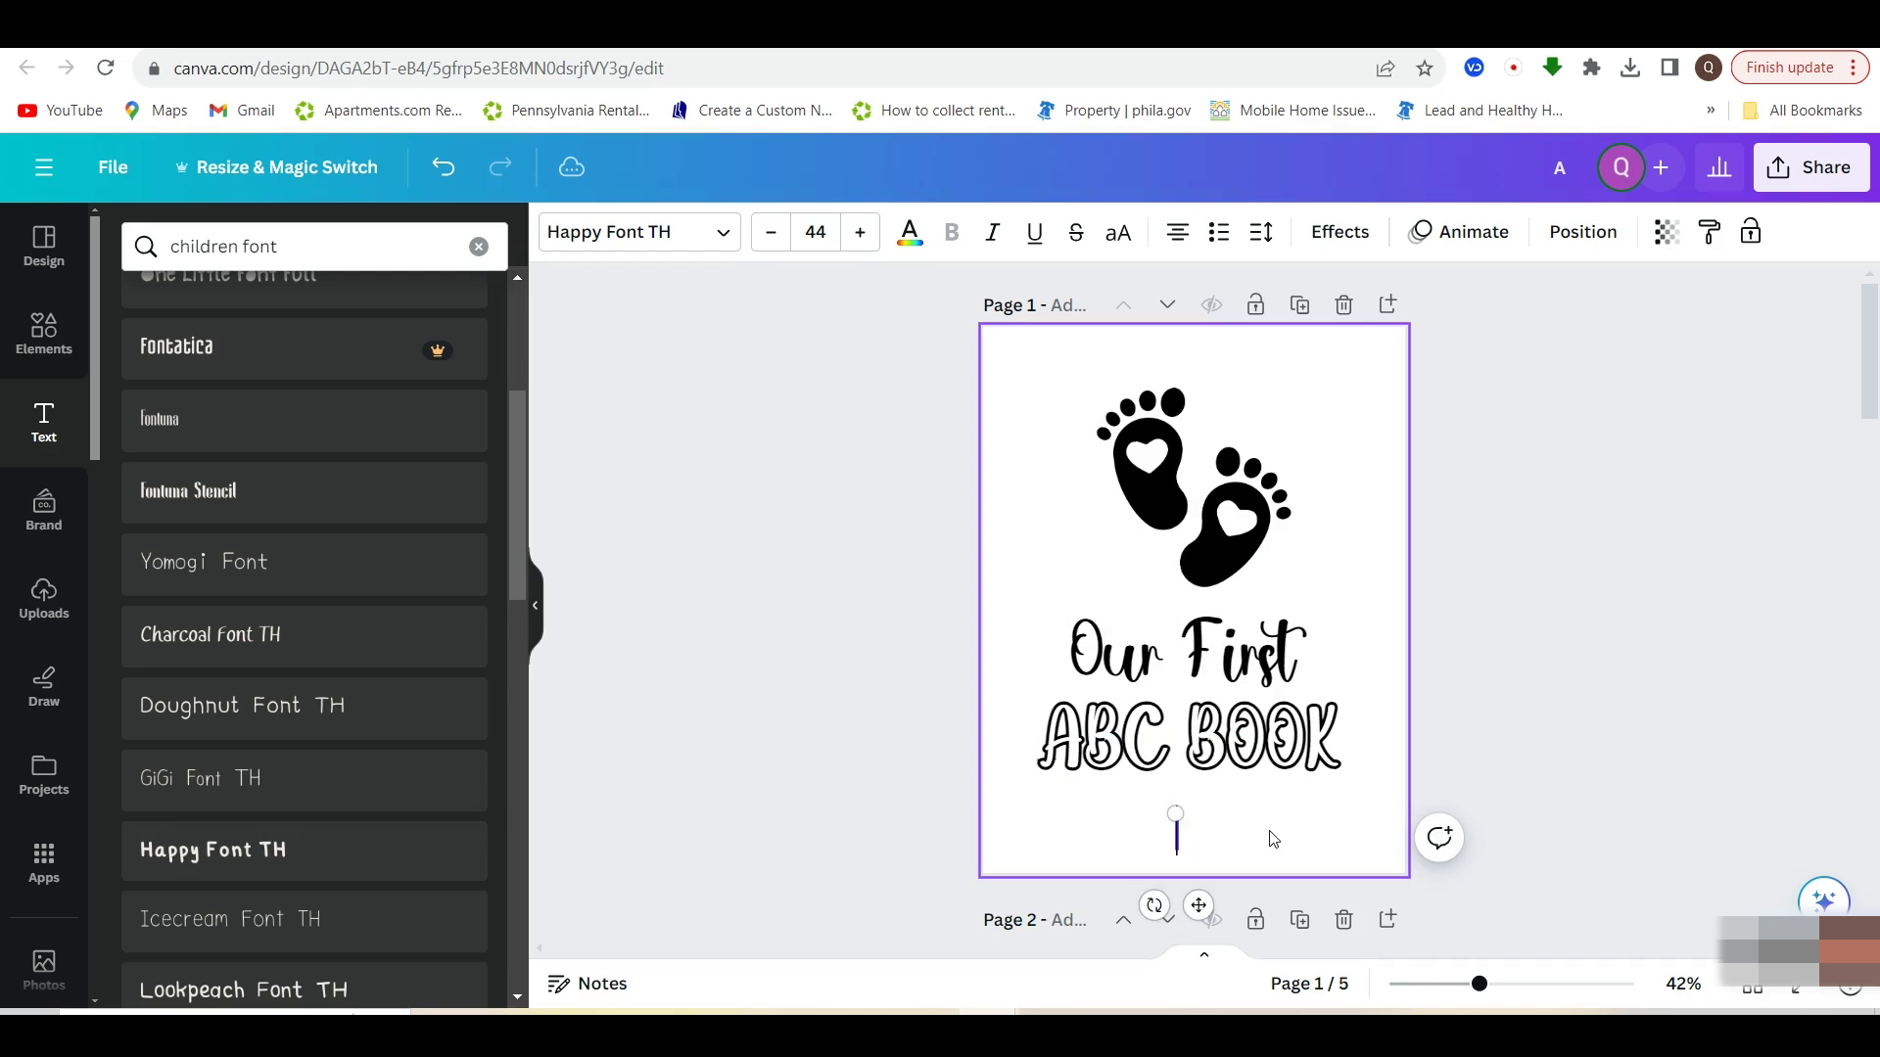
text(Made for a baby)
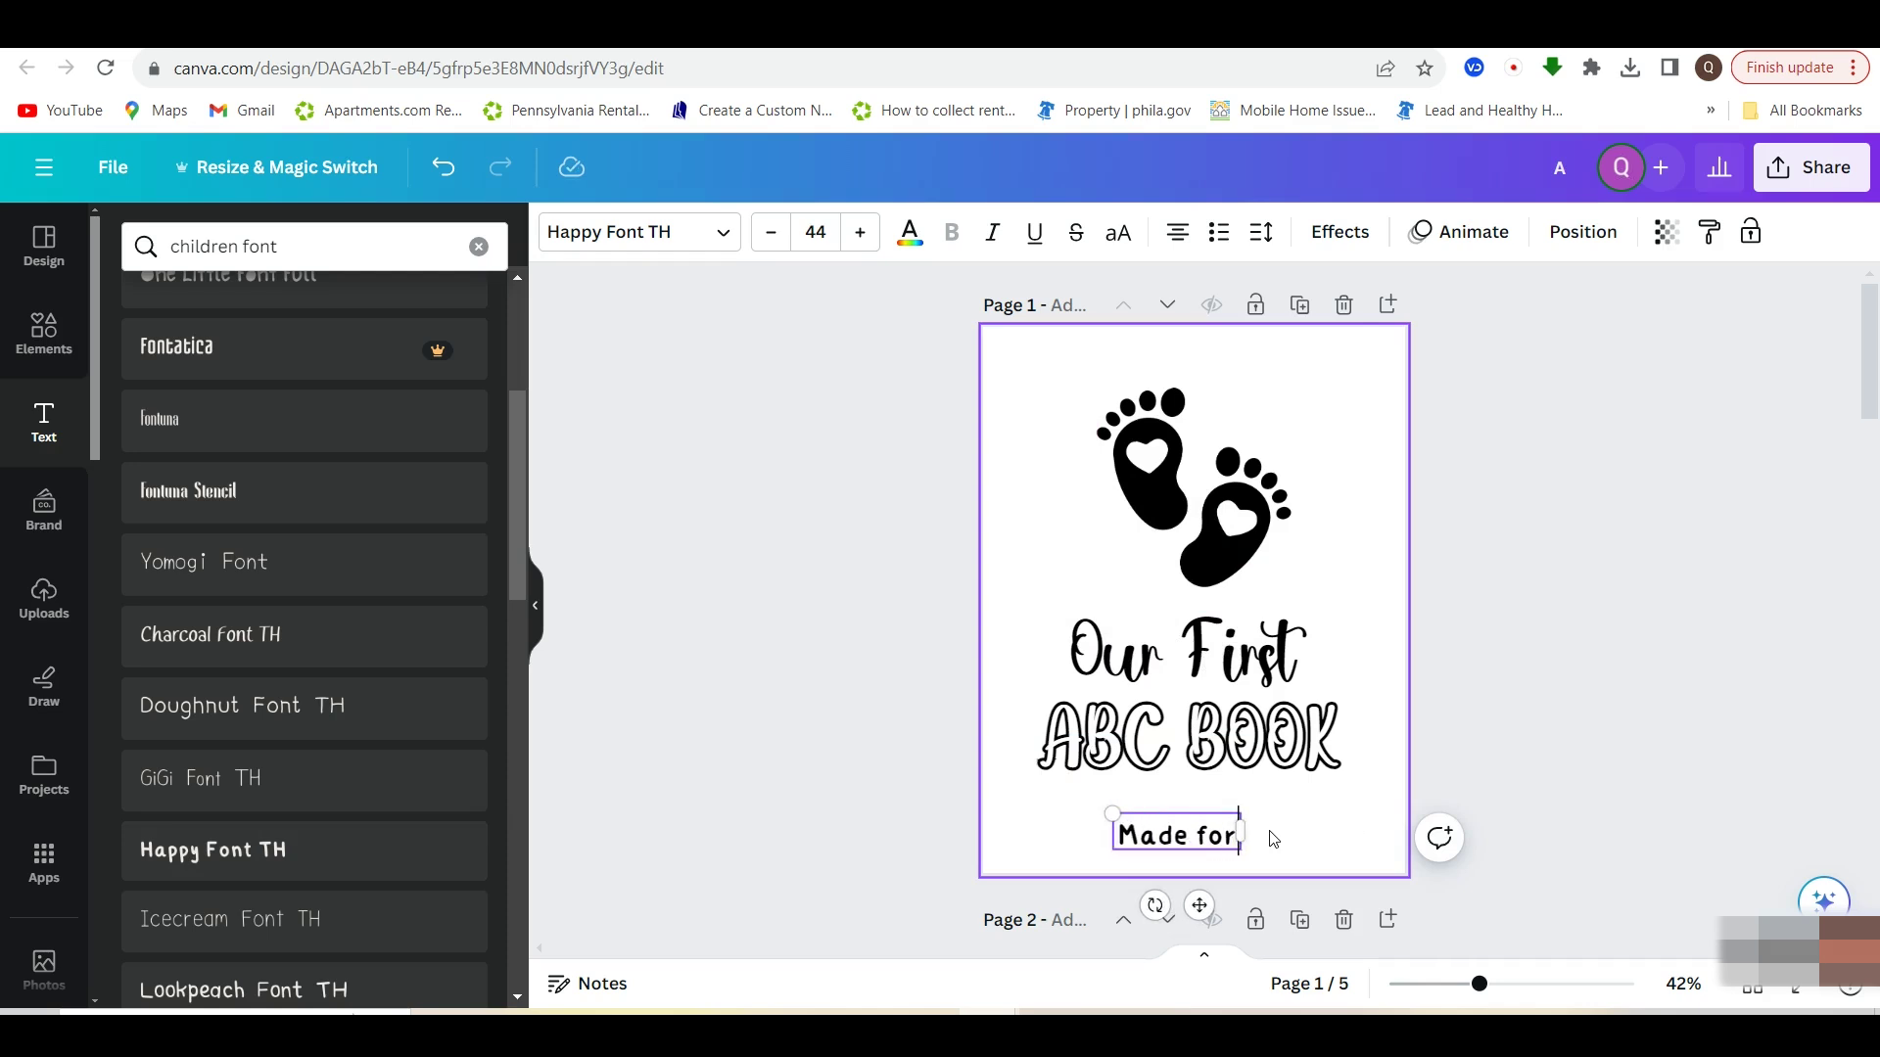
key(BackSpace)
key(BackSpace)
key(BackSpace)
key(BackSpace)
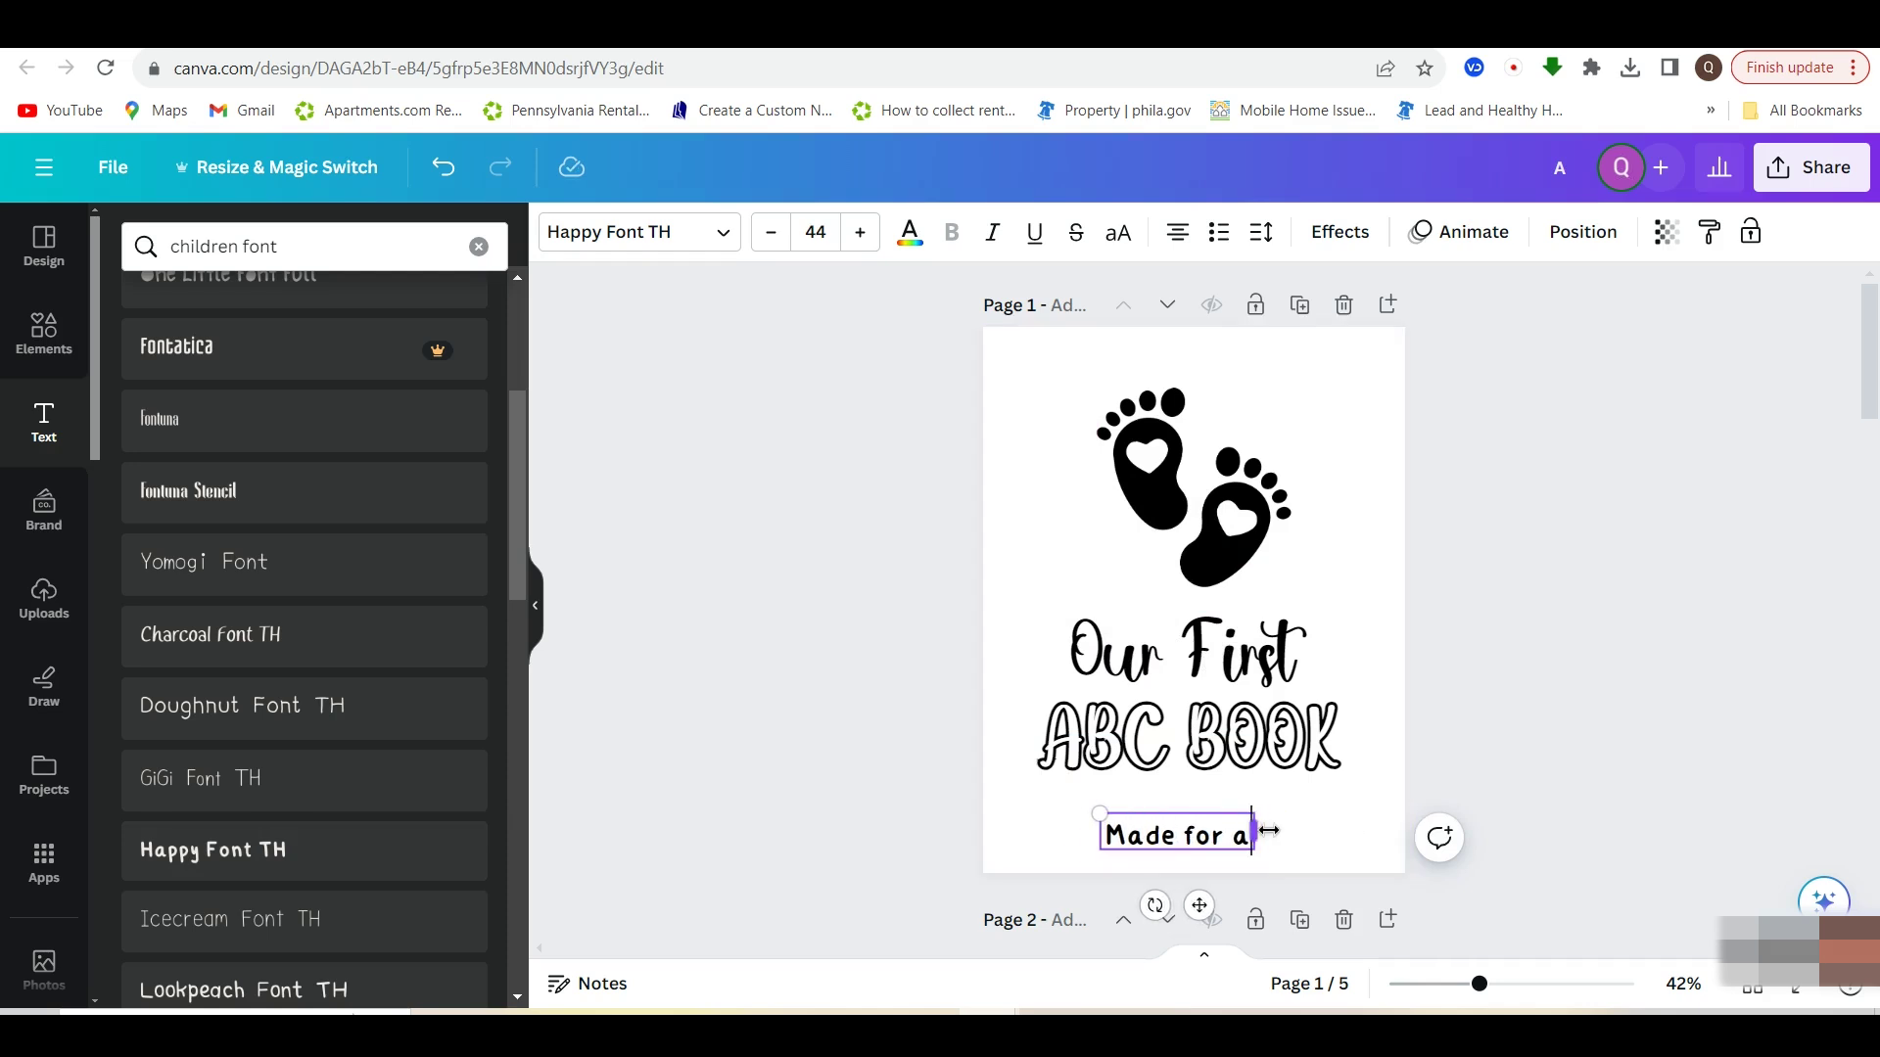
text(Baby Boss)
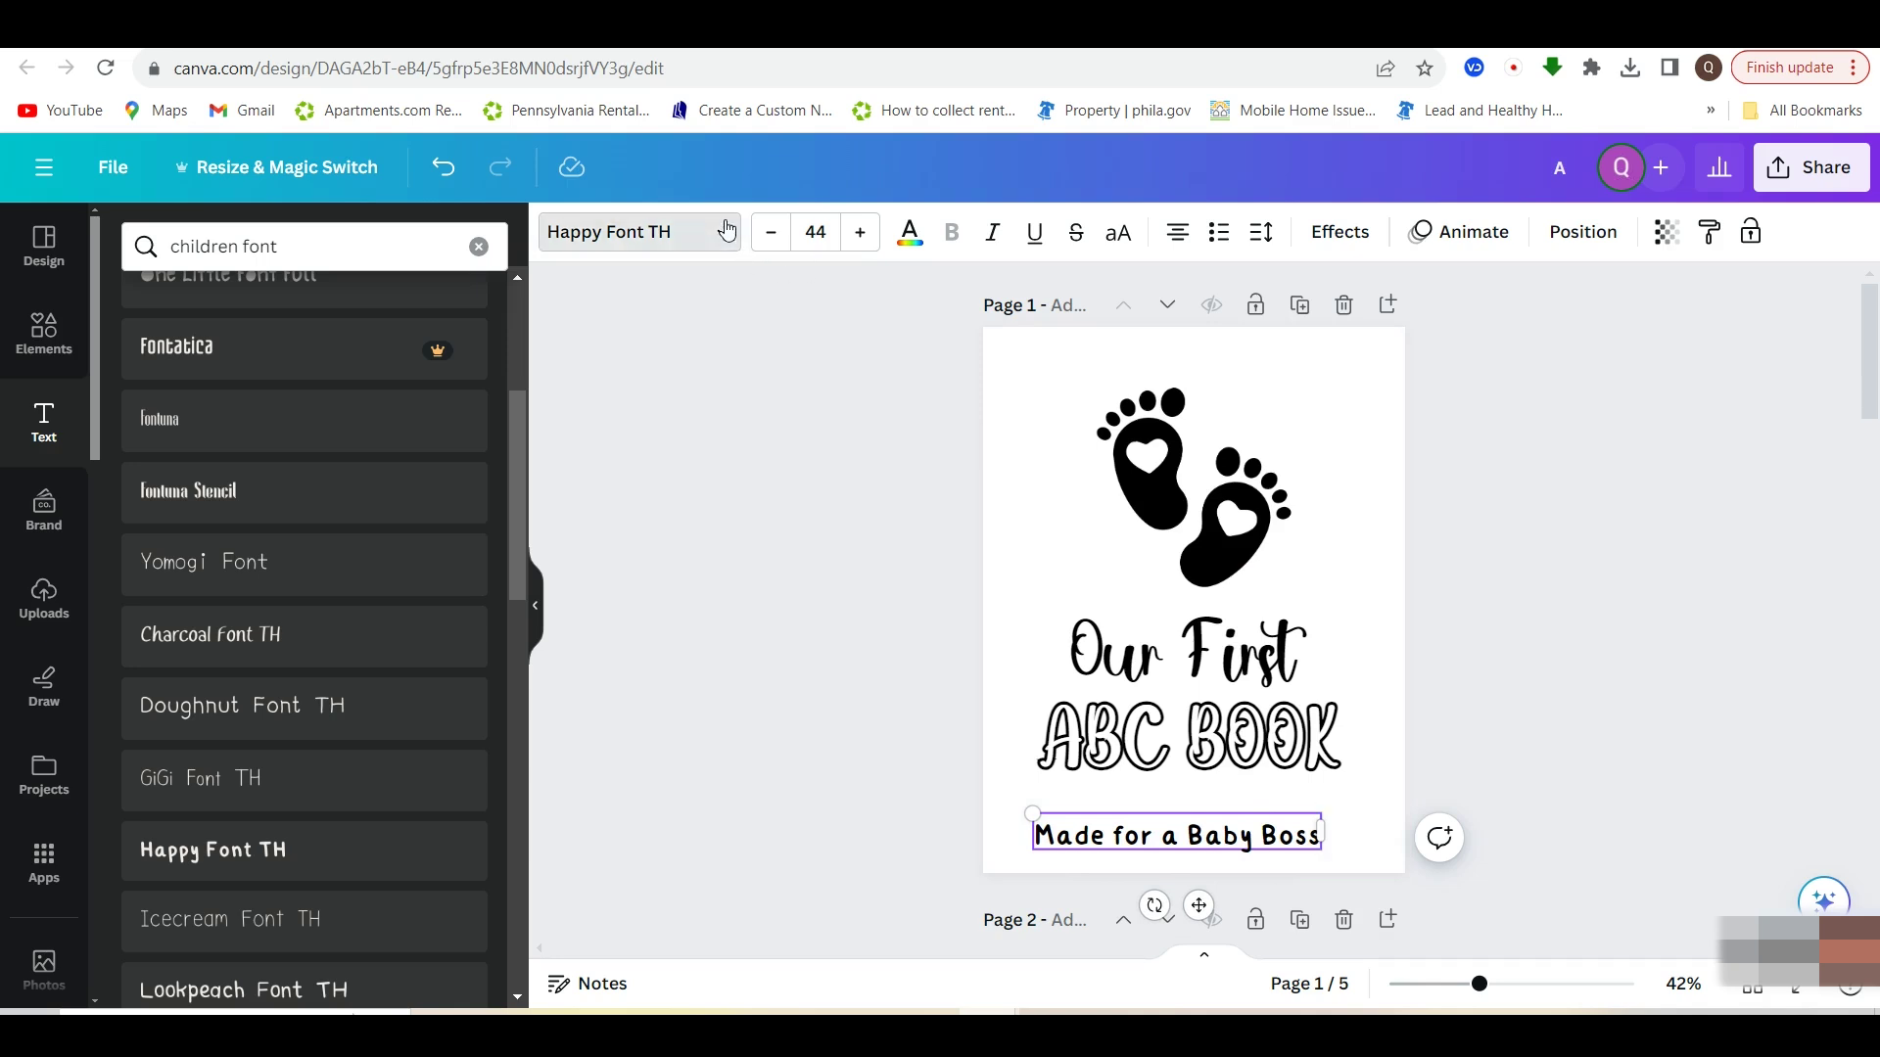
Change the tagline's font to Hello Baby and shift it slightly so it sits beneath "ABC BOOK"
click(636, 232)
click(250, 402)
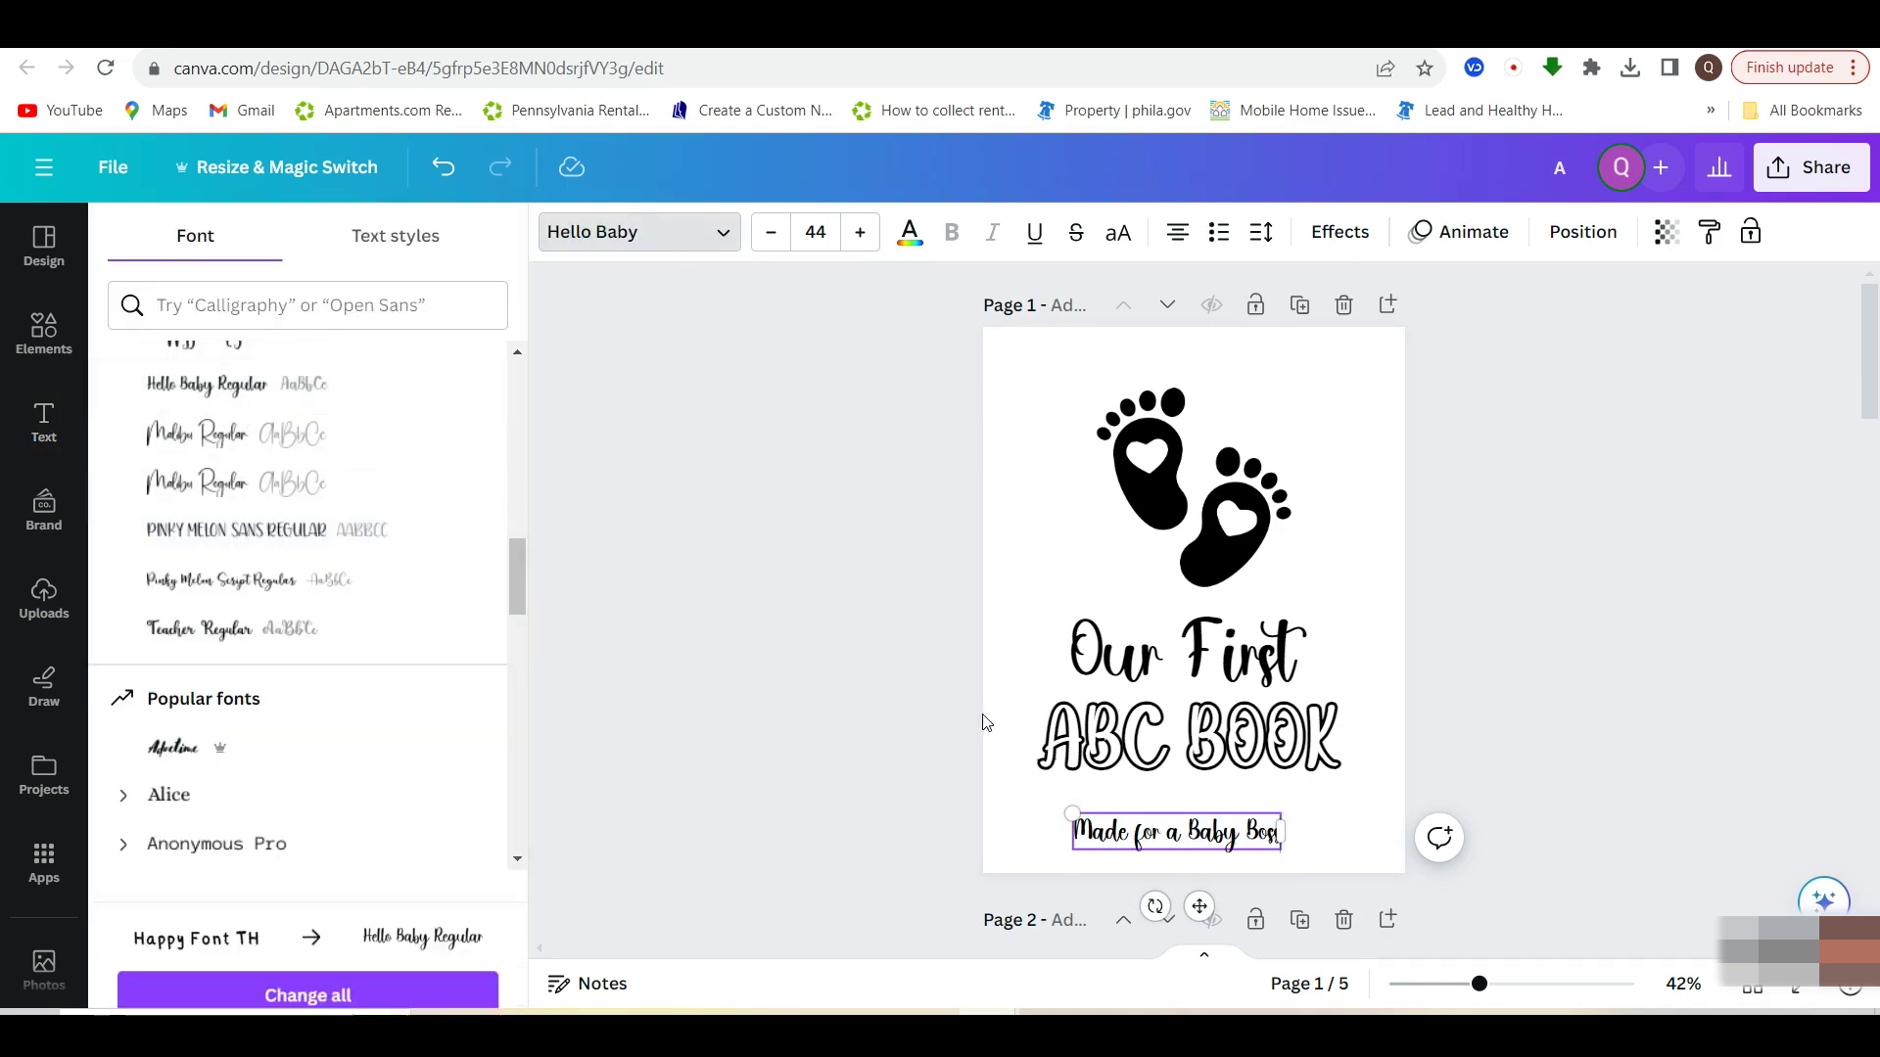
drag(1196, 907, 1229, 900)
click(1643, 756)
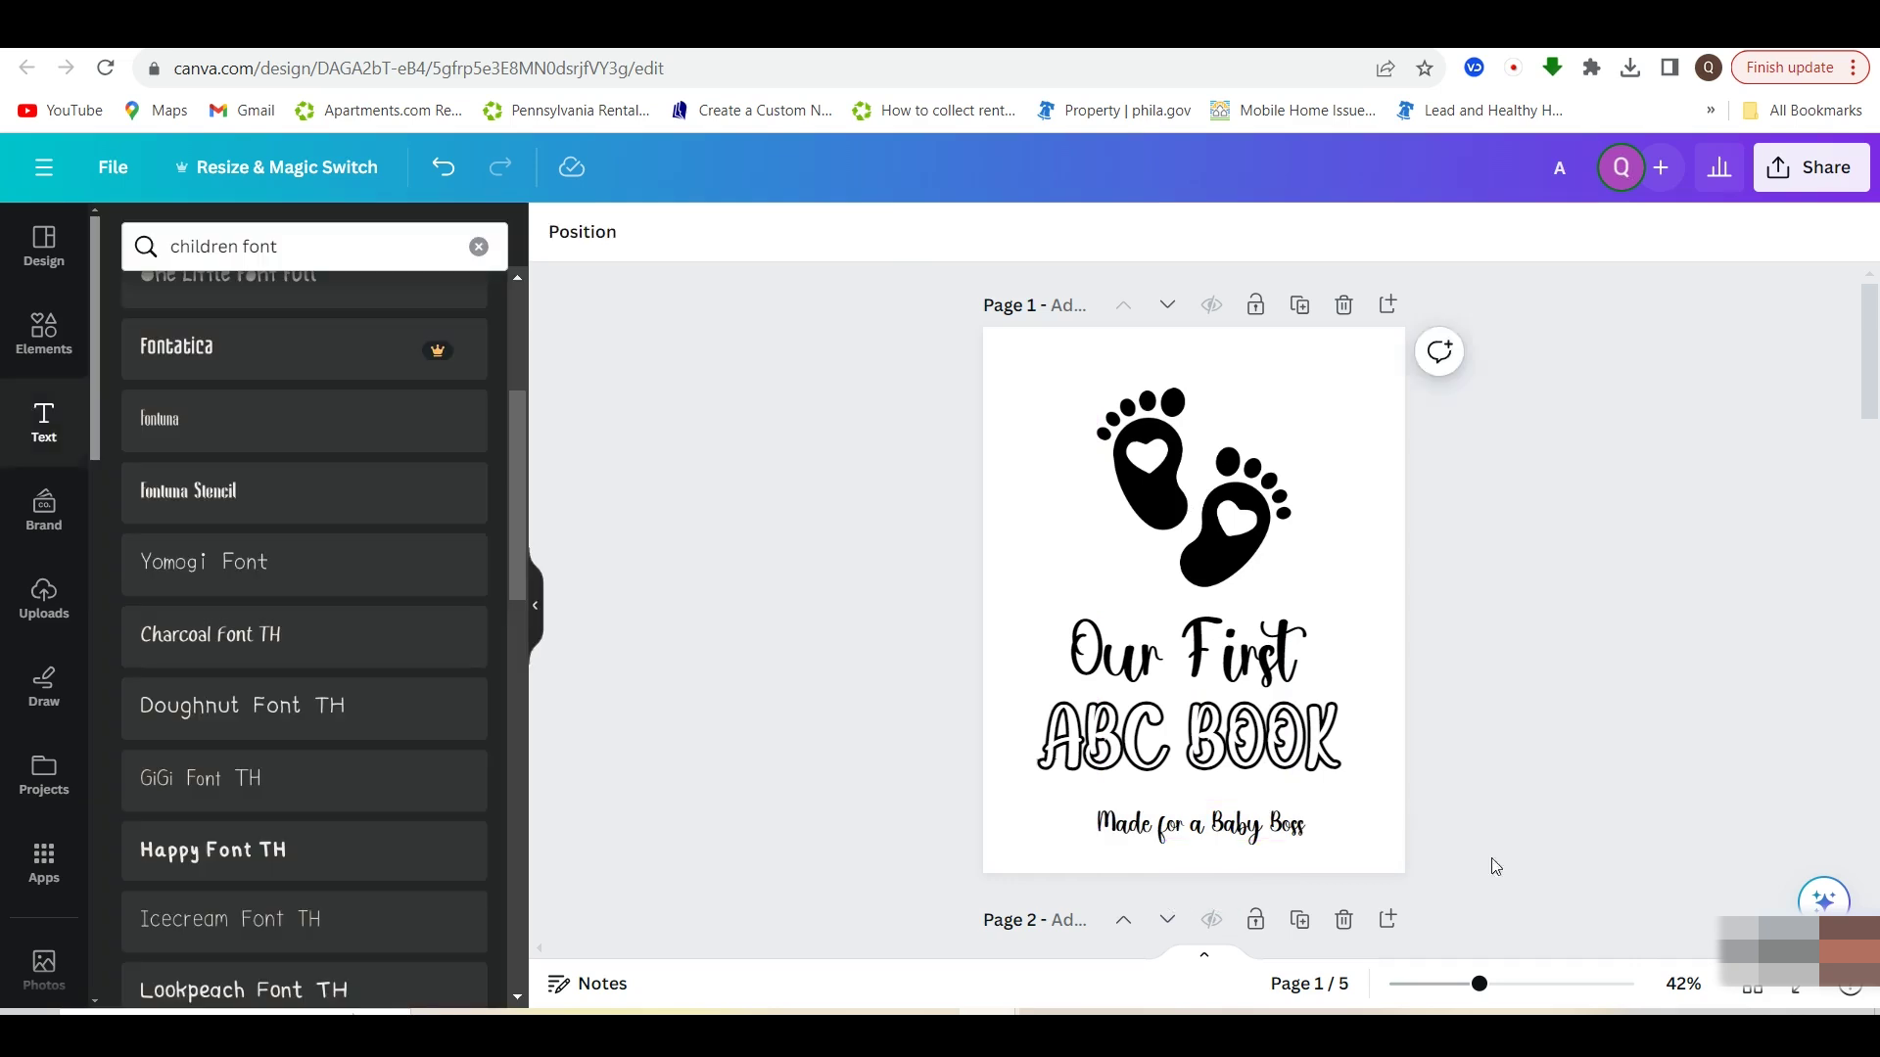
Raise the tagline slightly closer to "ABC BOOK" and replace its text with lowercase "made for a baby boss"
click(1270, 826)
drag(1270, 825, 1271, 816)
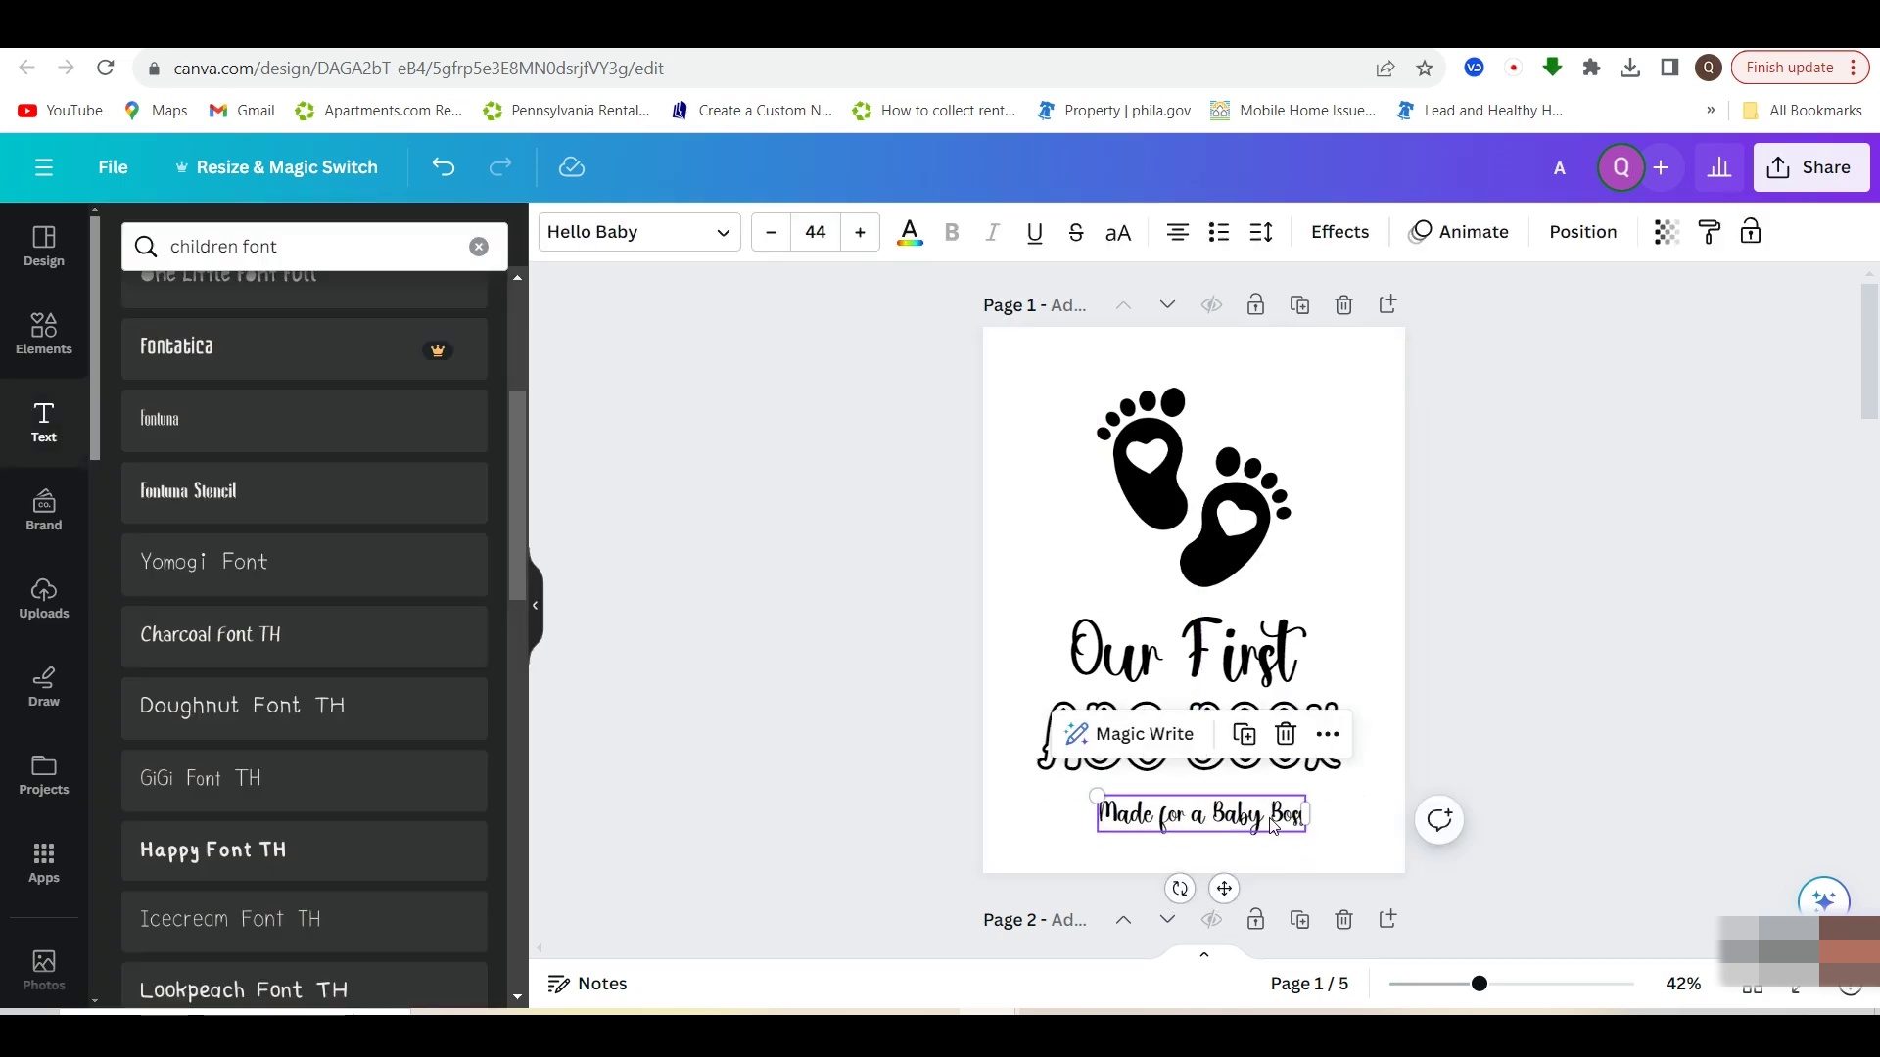
click(1285, 821)
drag(1109, 814, 1296, 819)
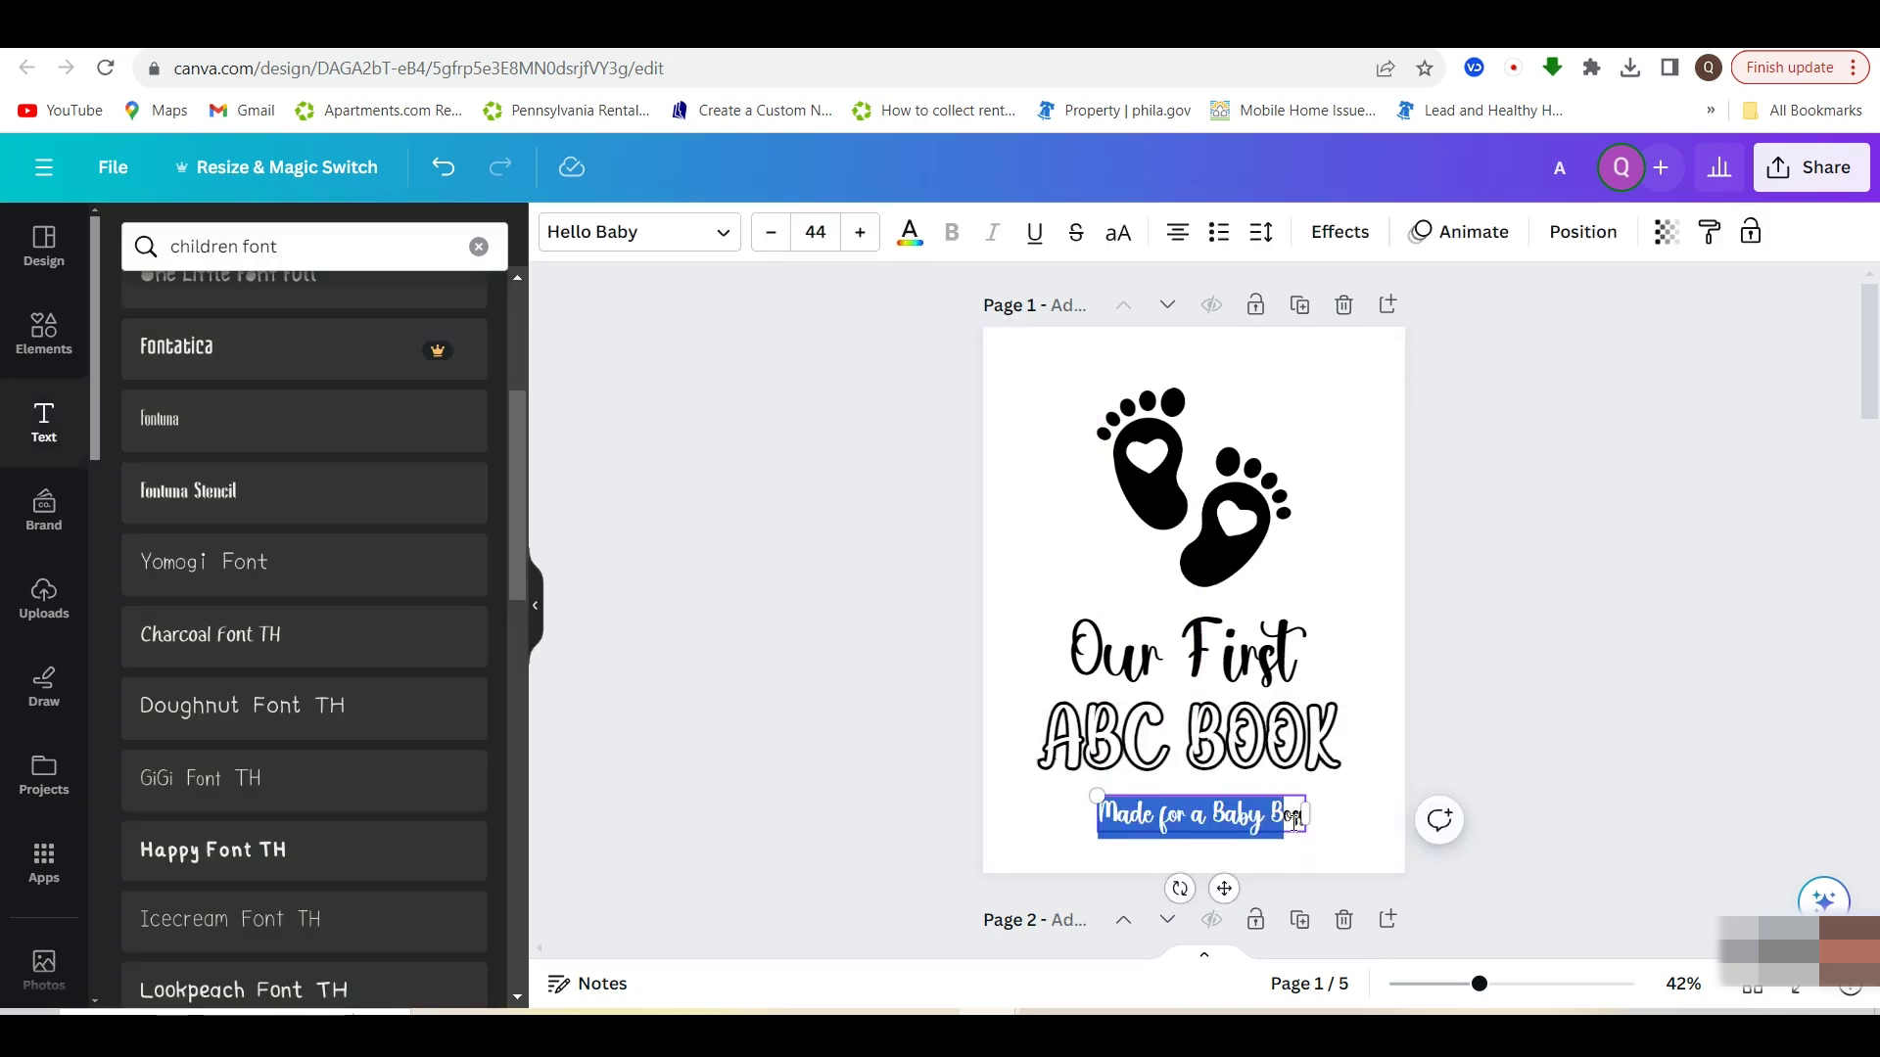
text(made)
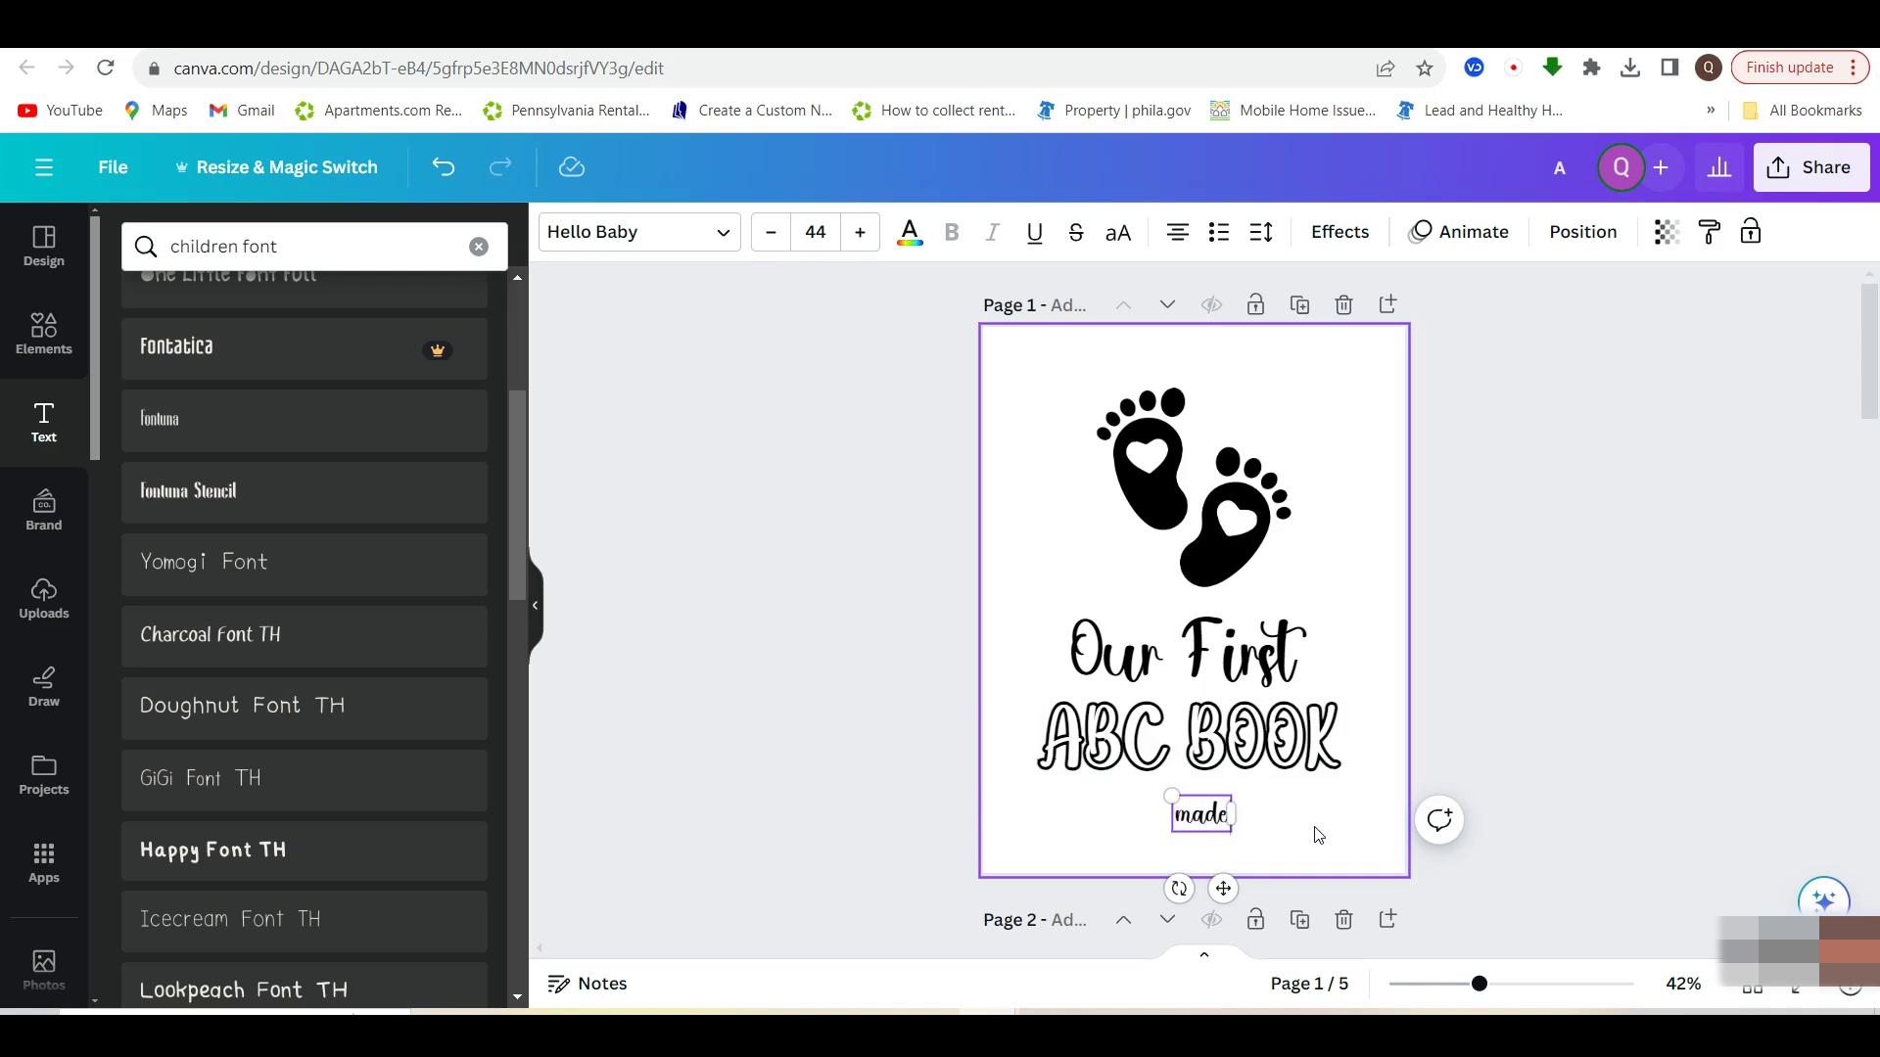
text( for a bab)
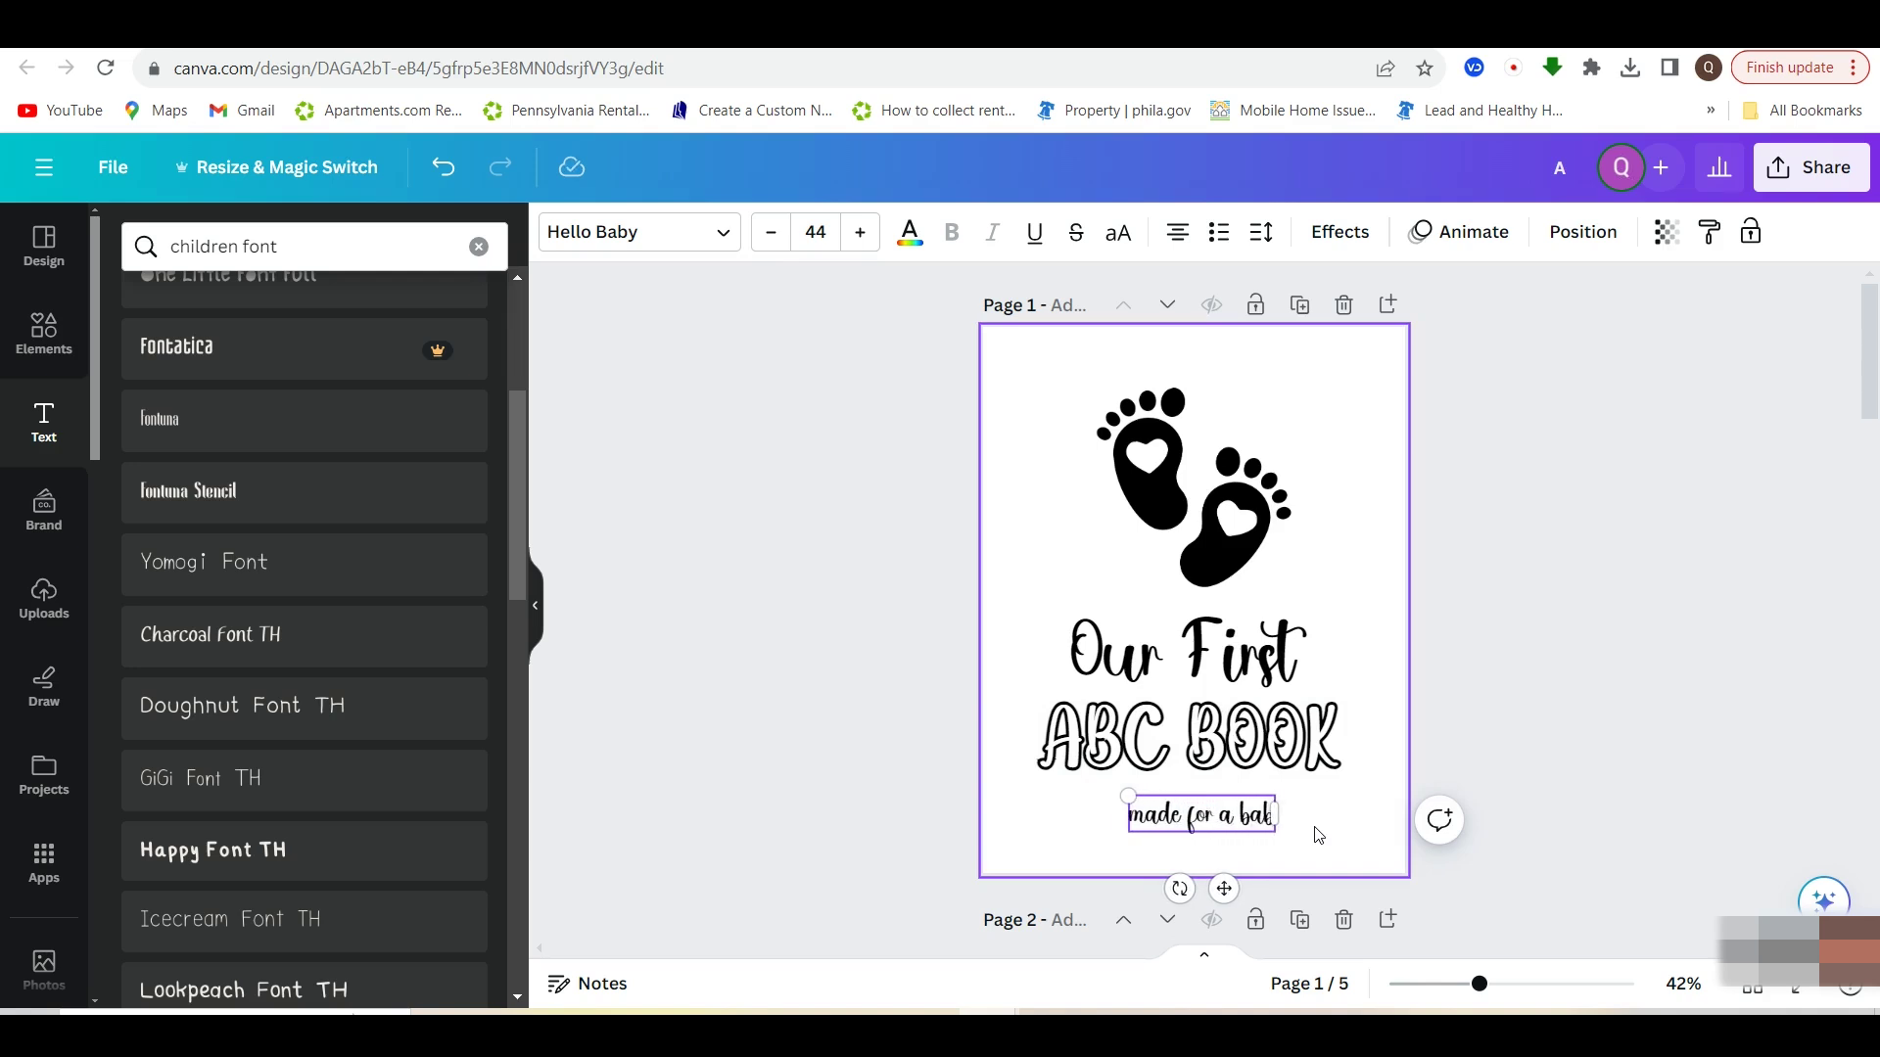
text(y bos)
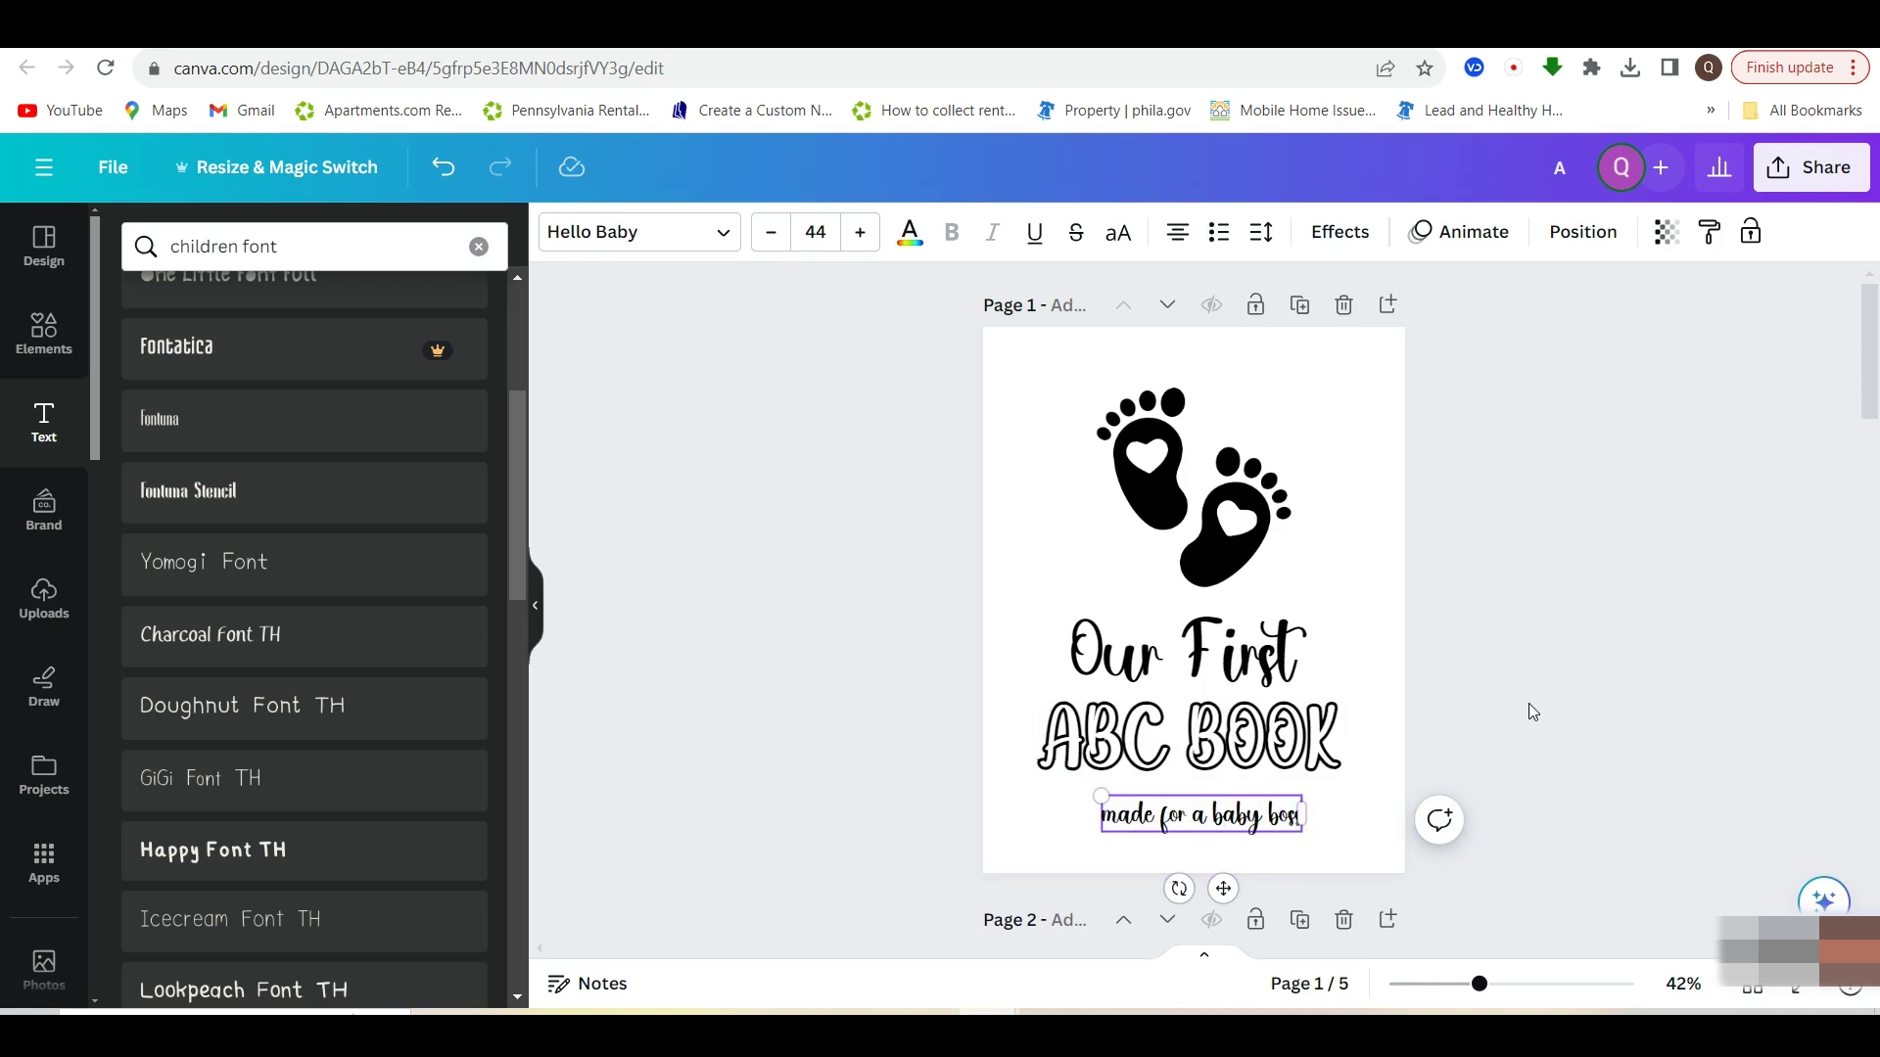
Move the "made for a baby boss" tagline to the left, leaving room for a name line after it
click(1530, 703)
drag(1248, 824, 1194, 830)
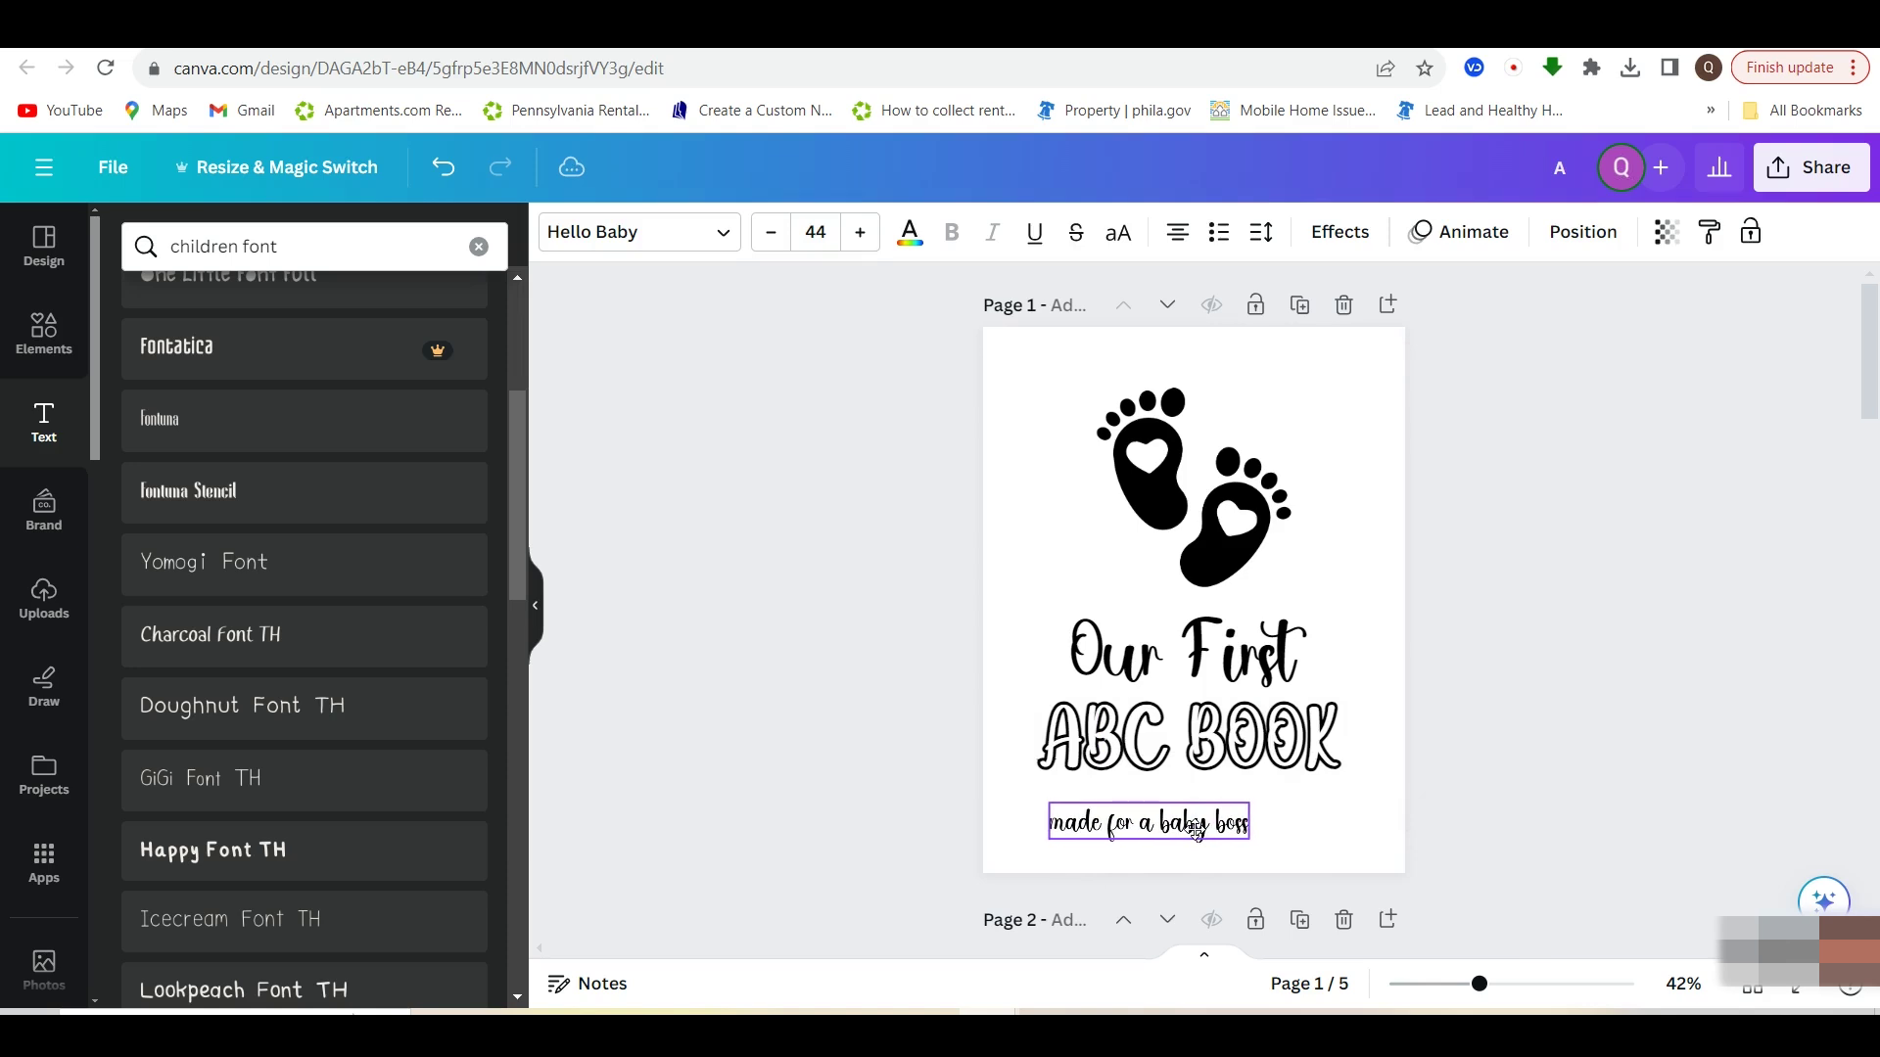
click(1308, 839)
click(1258, 832)
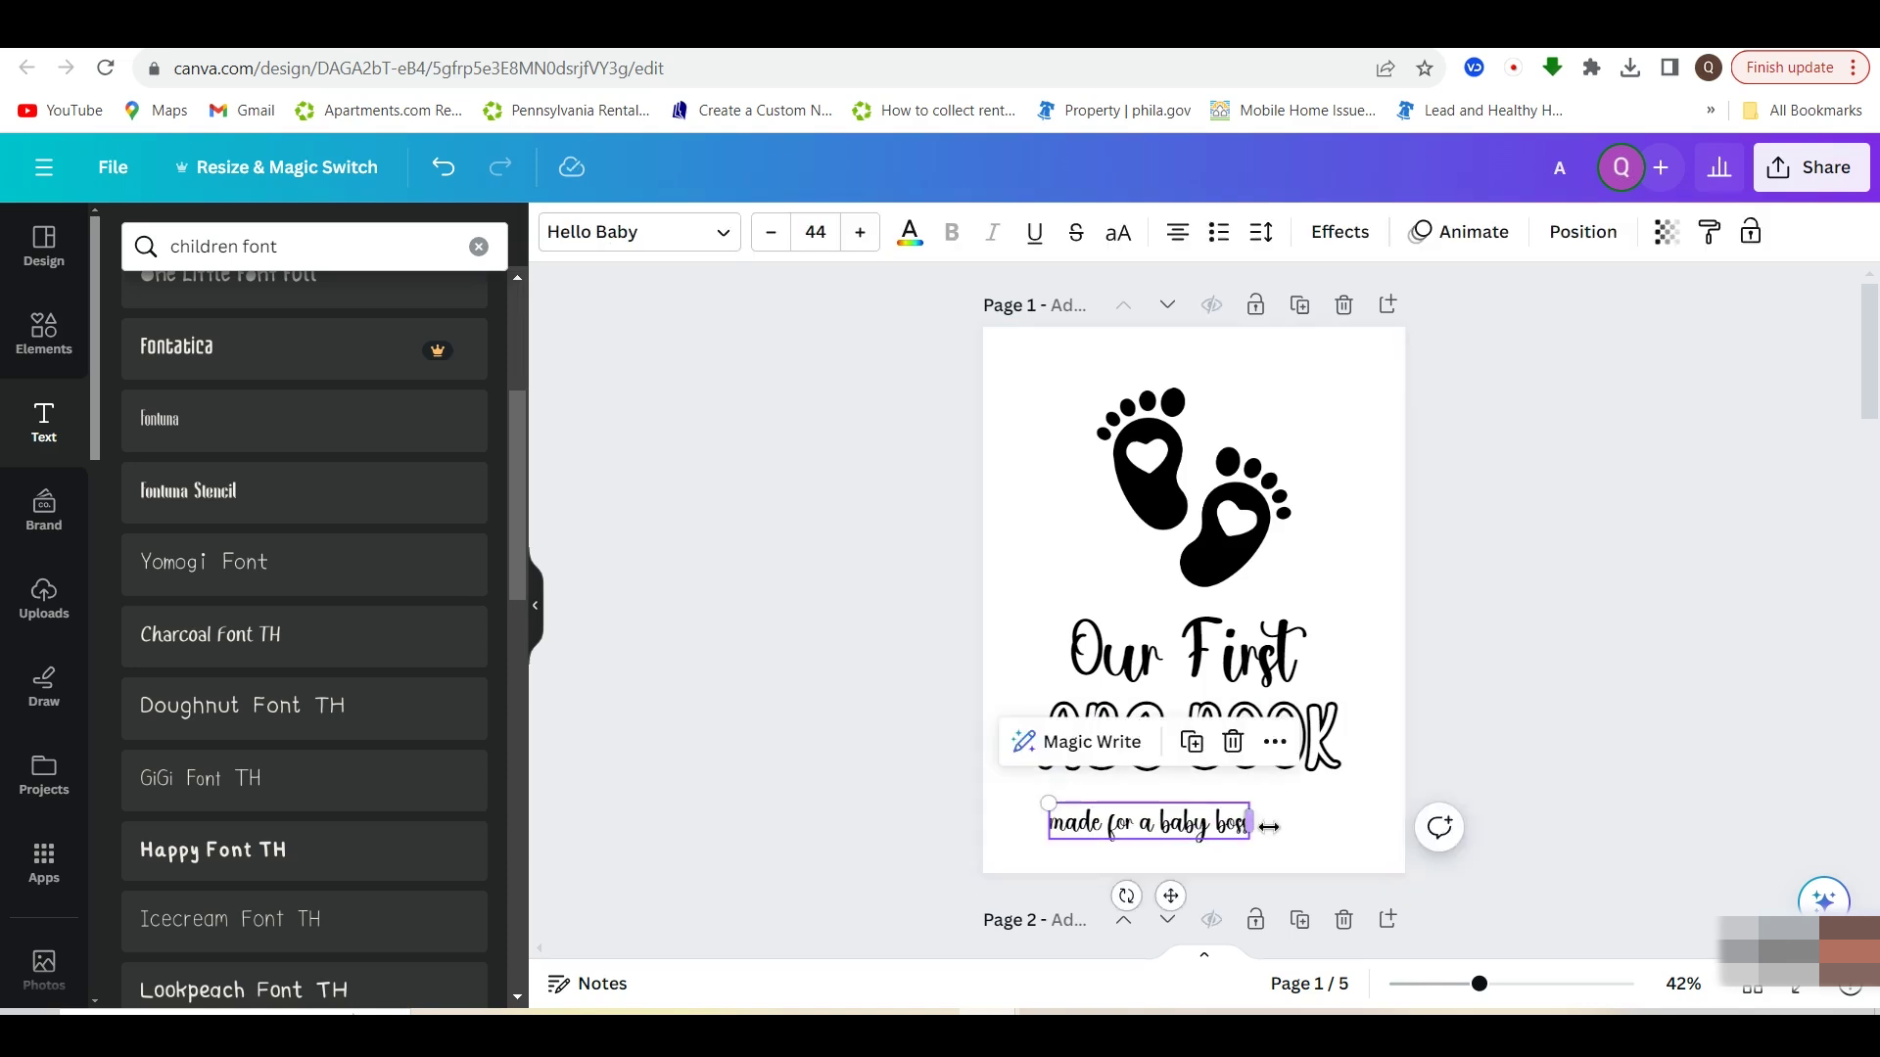
Add a plain straight line after the tagline as a write-in blank and set its line weight to 1
click(44, 333)
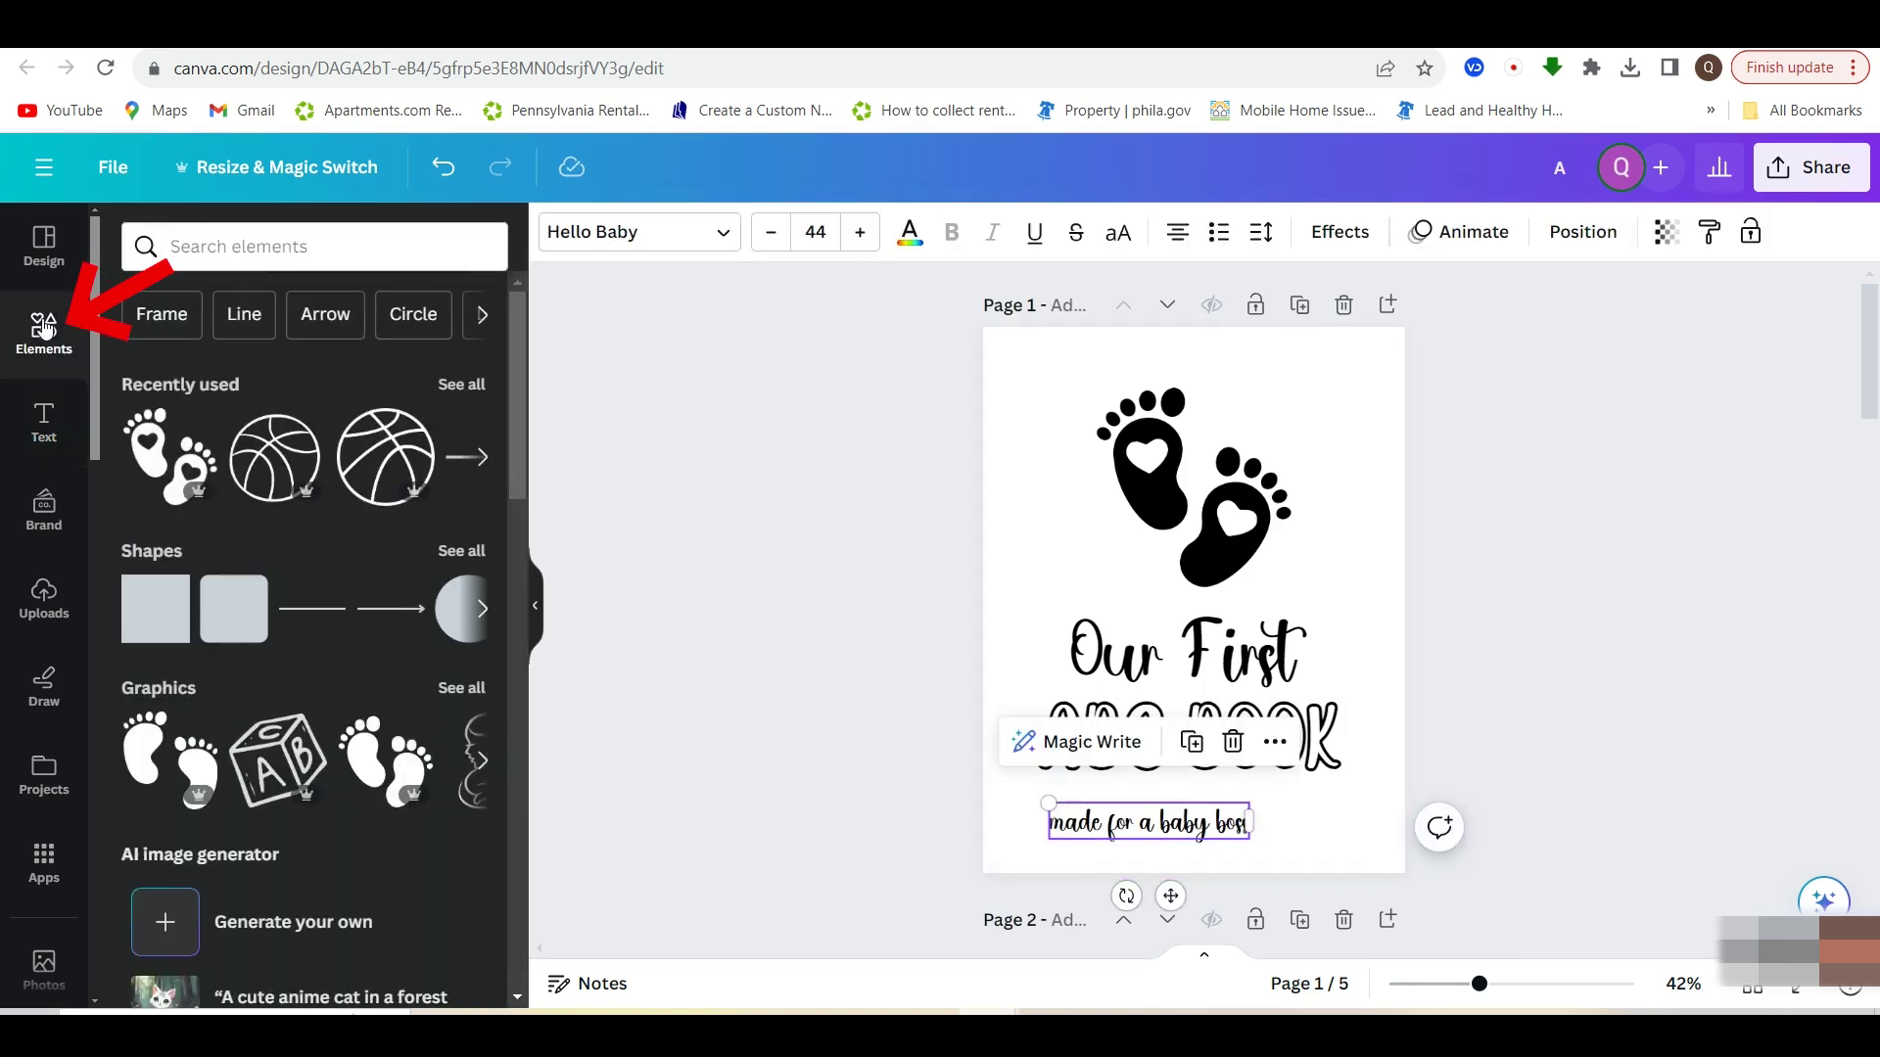
click(313, 630)
drag(1215, 651, 1339, 848)
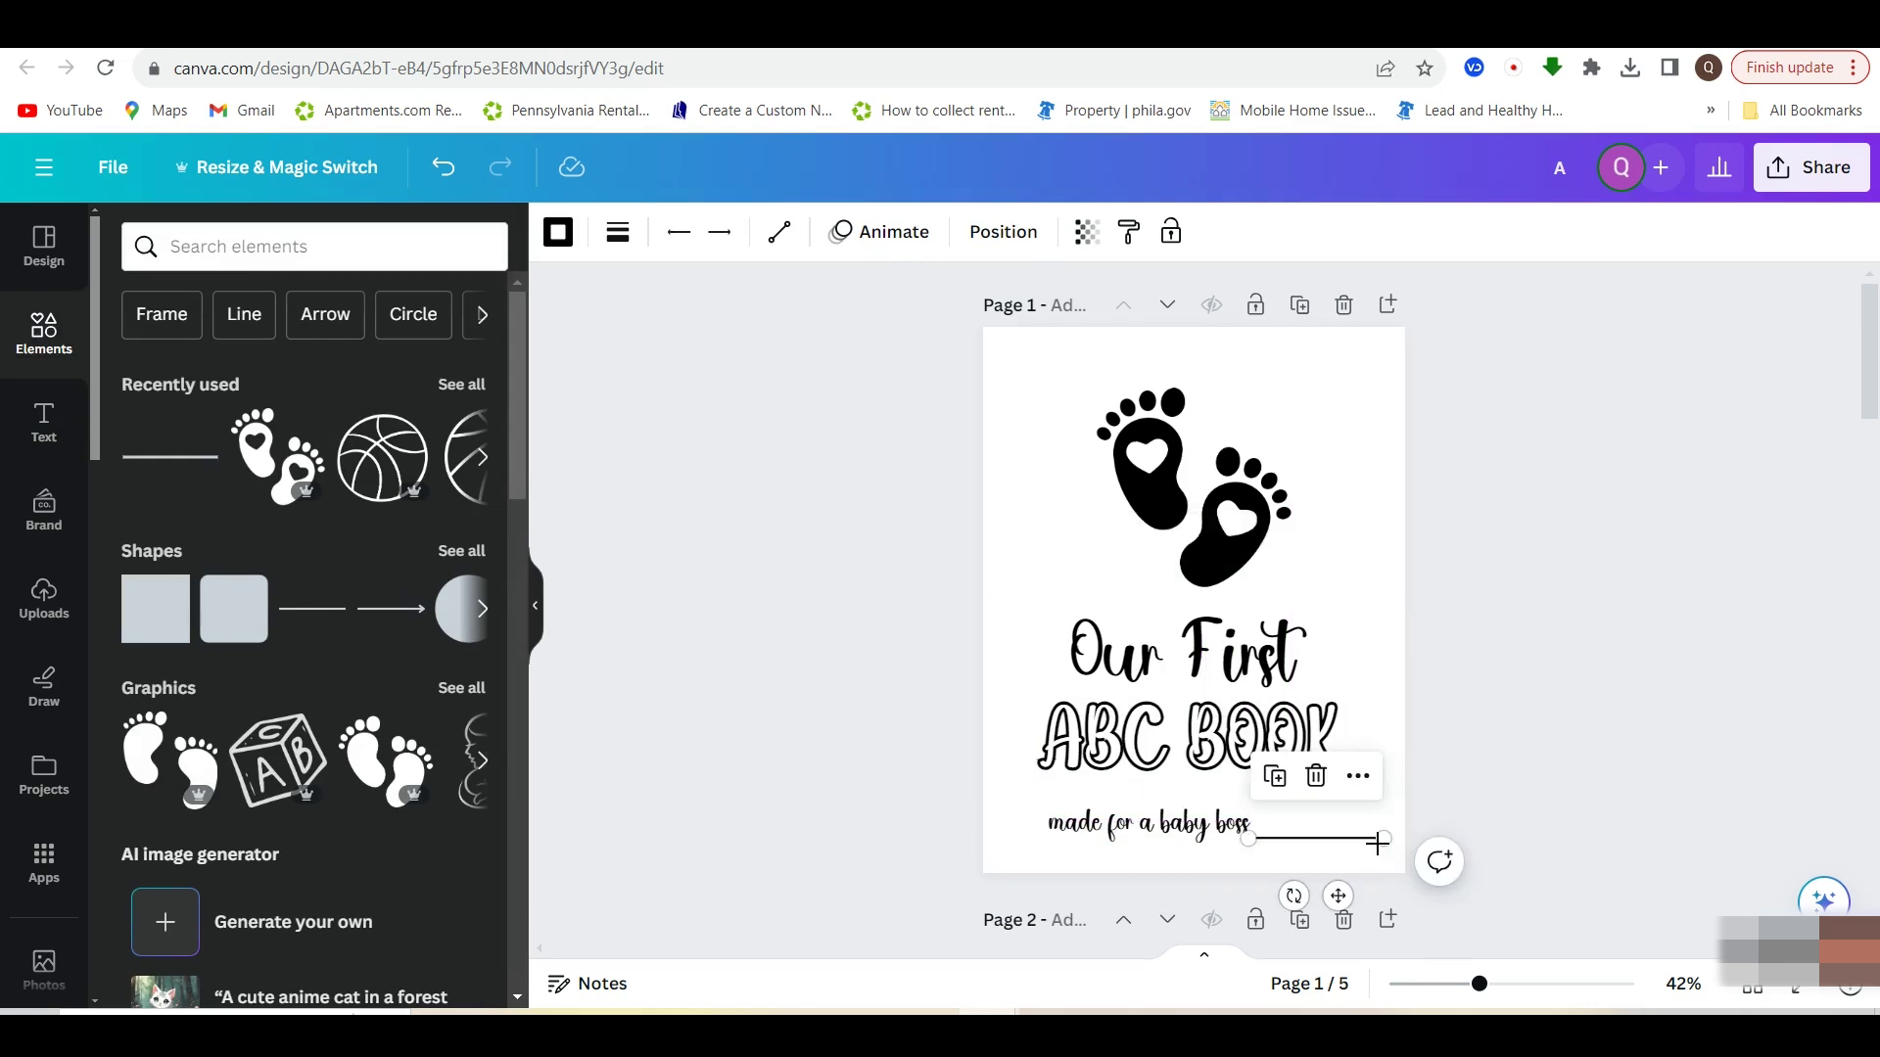
click(619, 233)
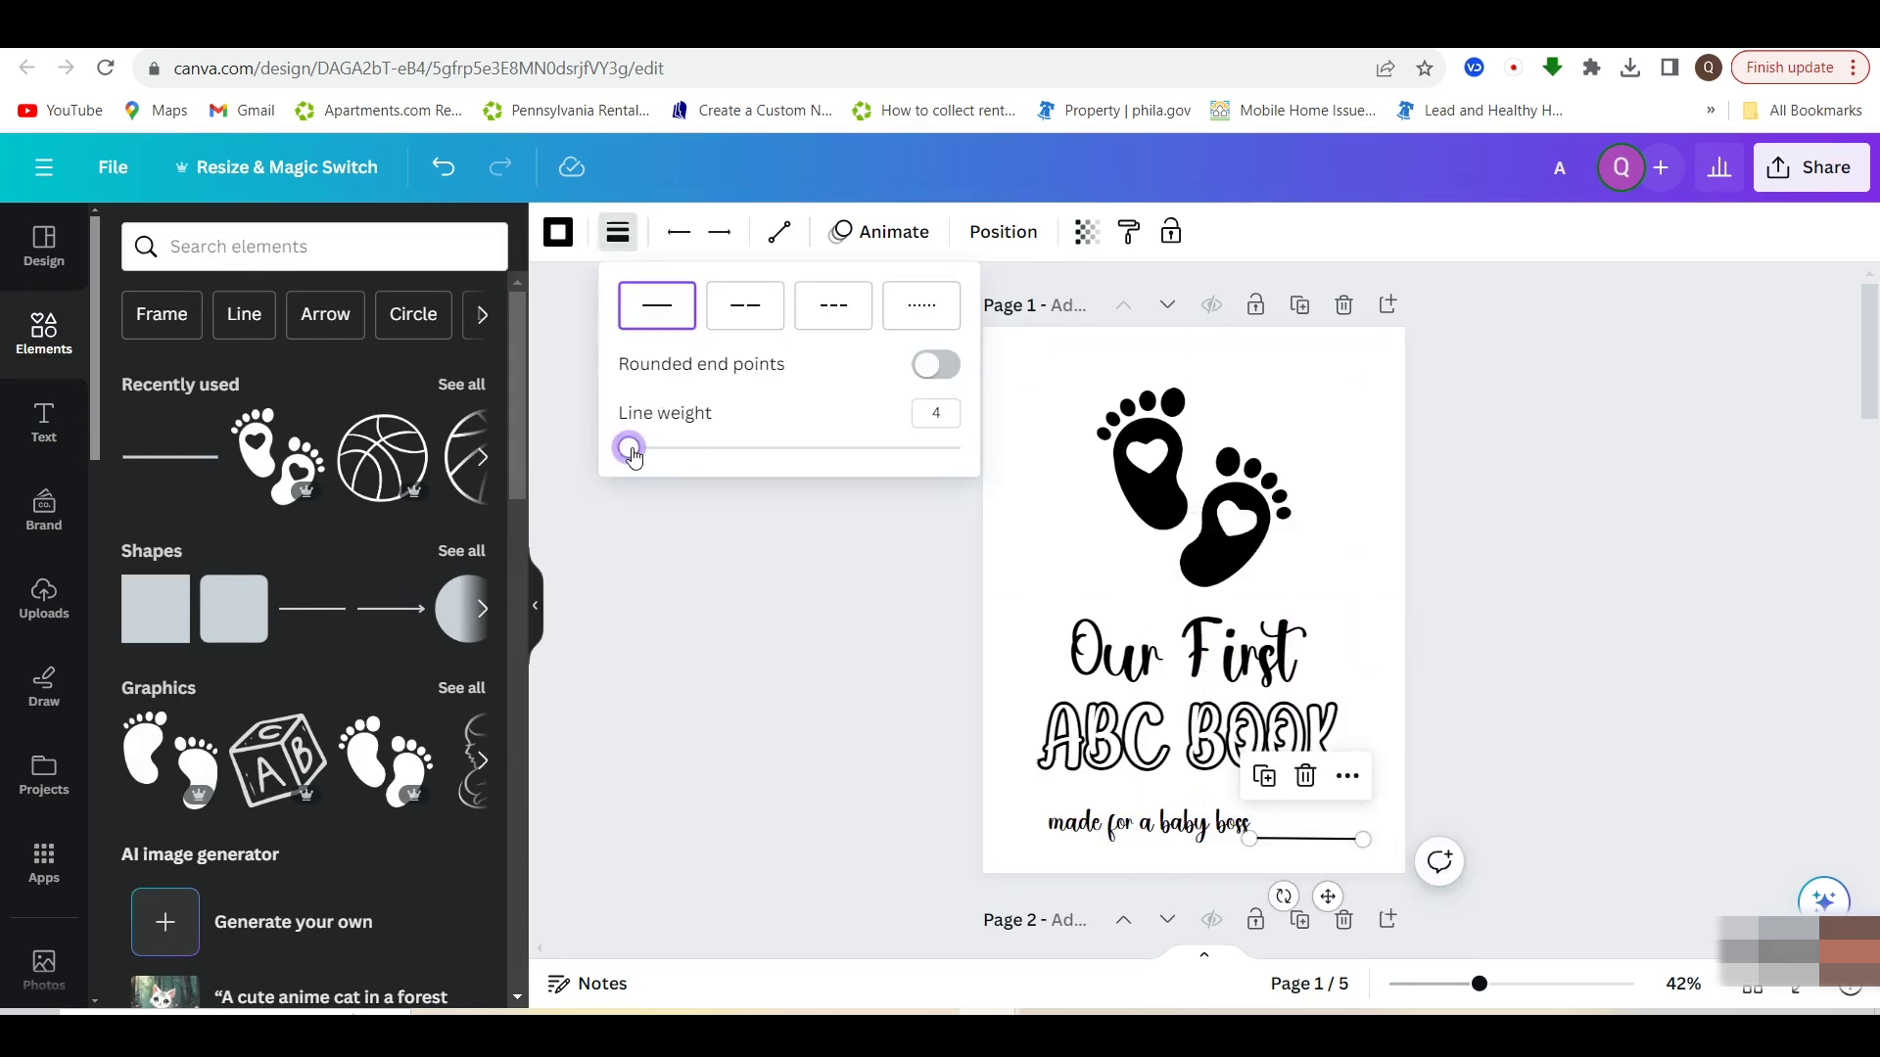
drag(626, 457, 620, 452)
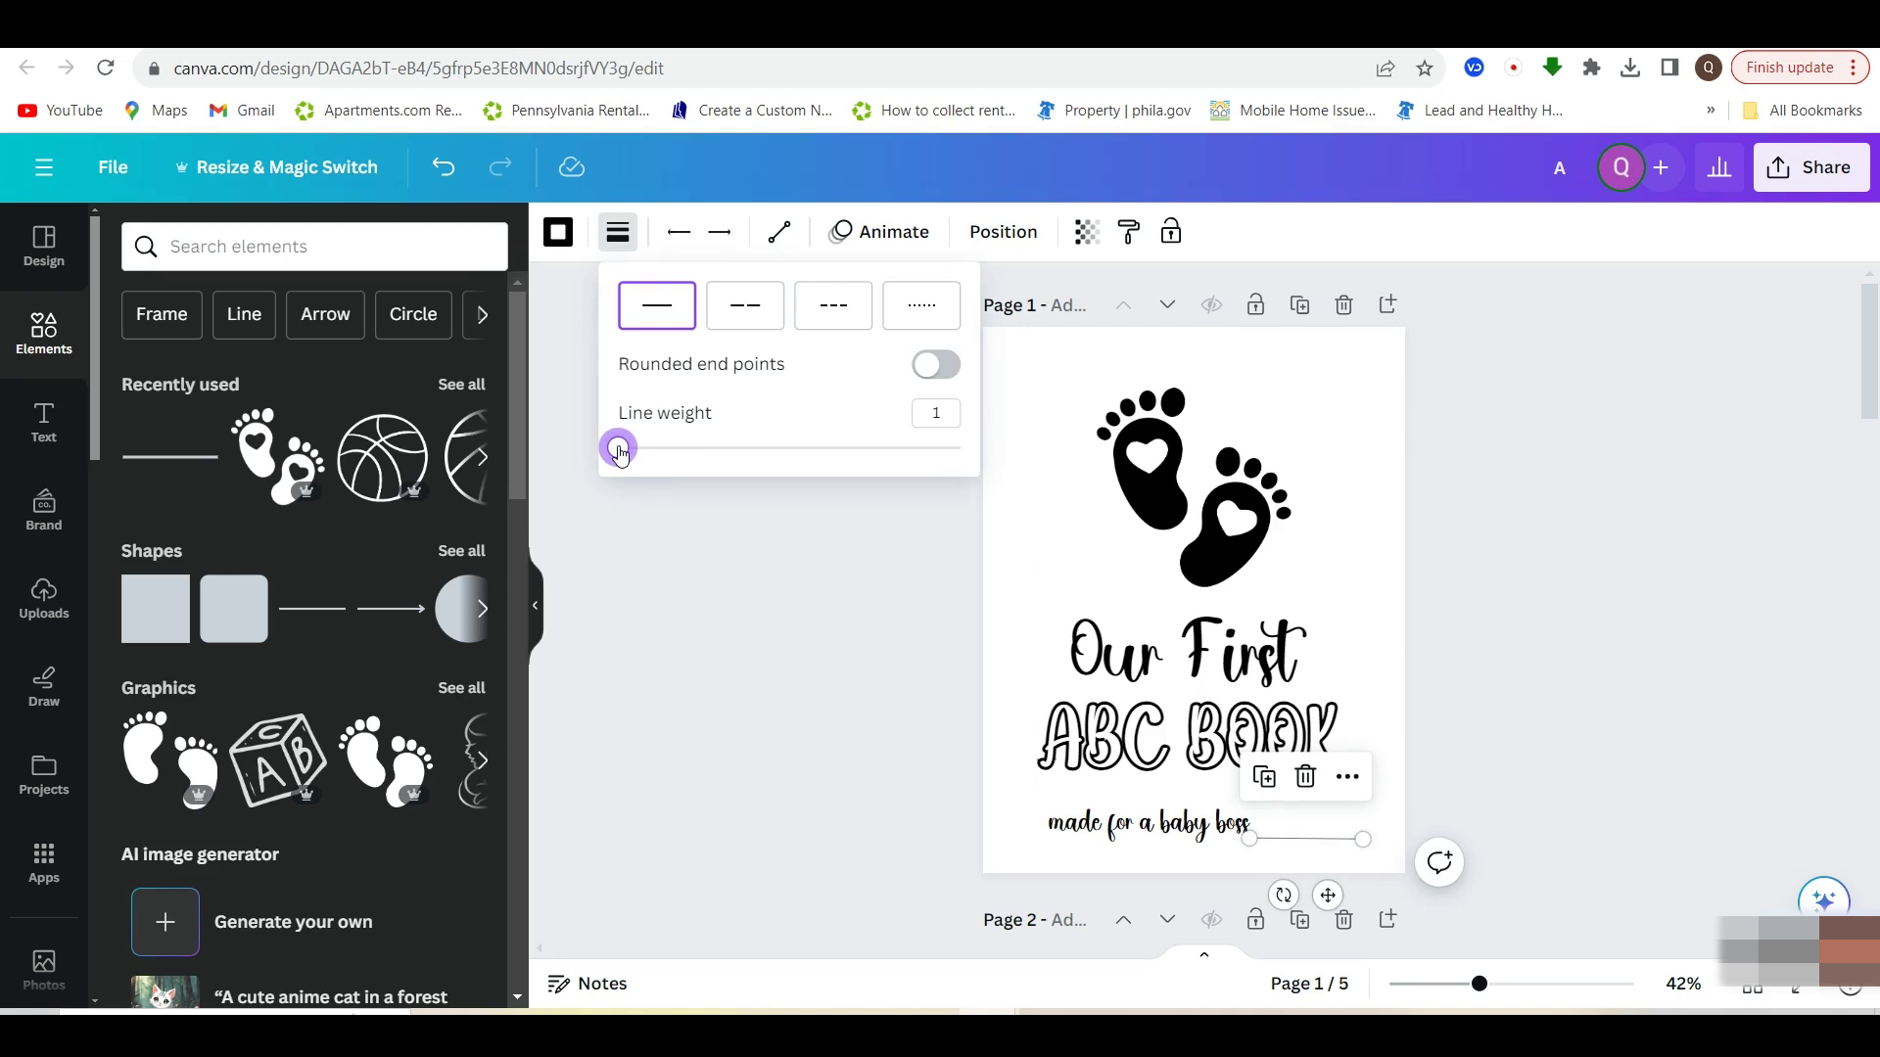
click(1531, 606)
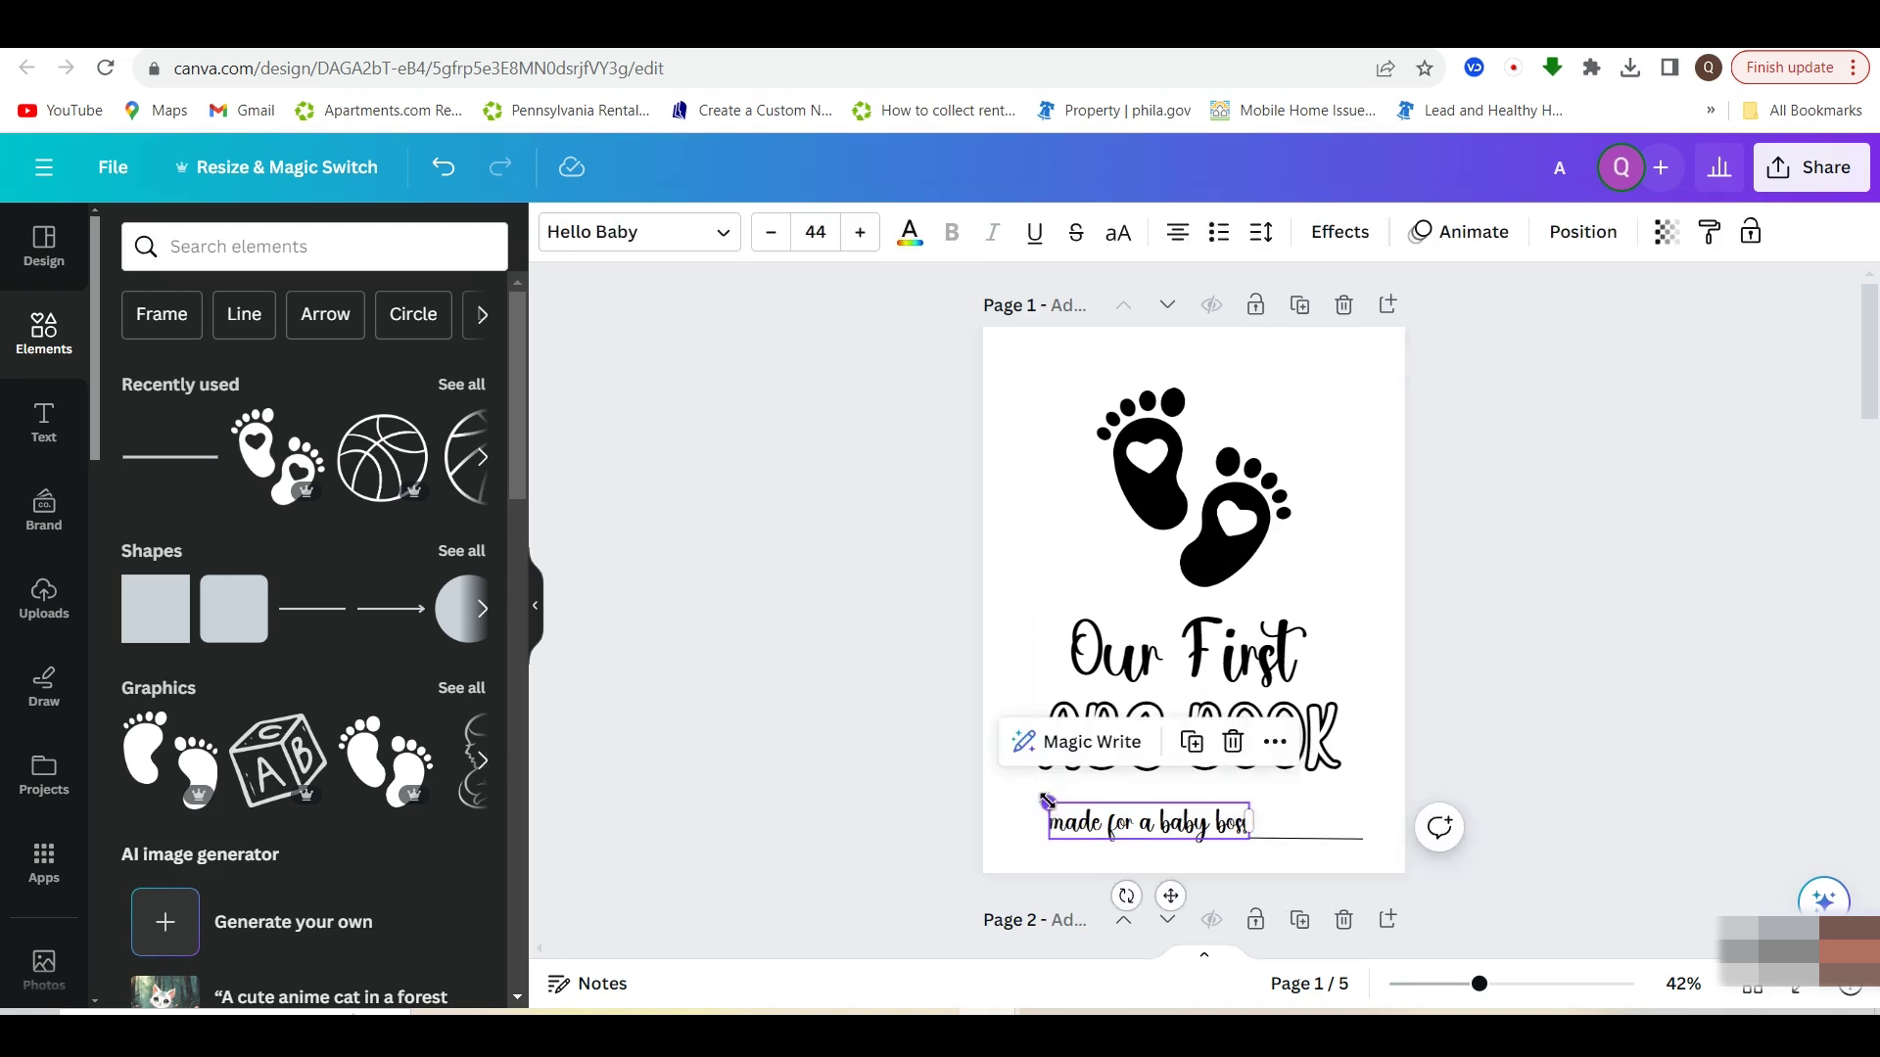
Shrink the "made for a baby boss" tagline to size 38.9 and group it with the write-in line
drag(1046, 800, 1072, 808)
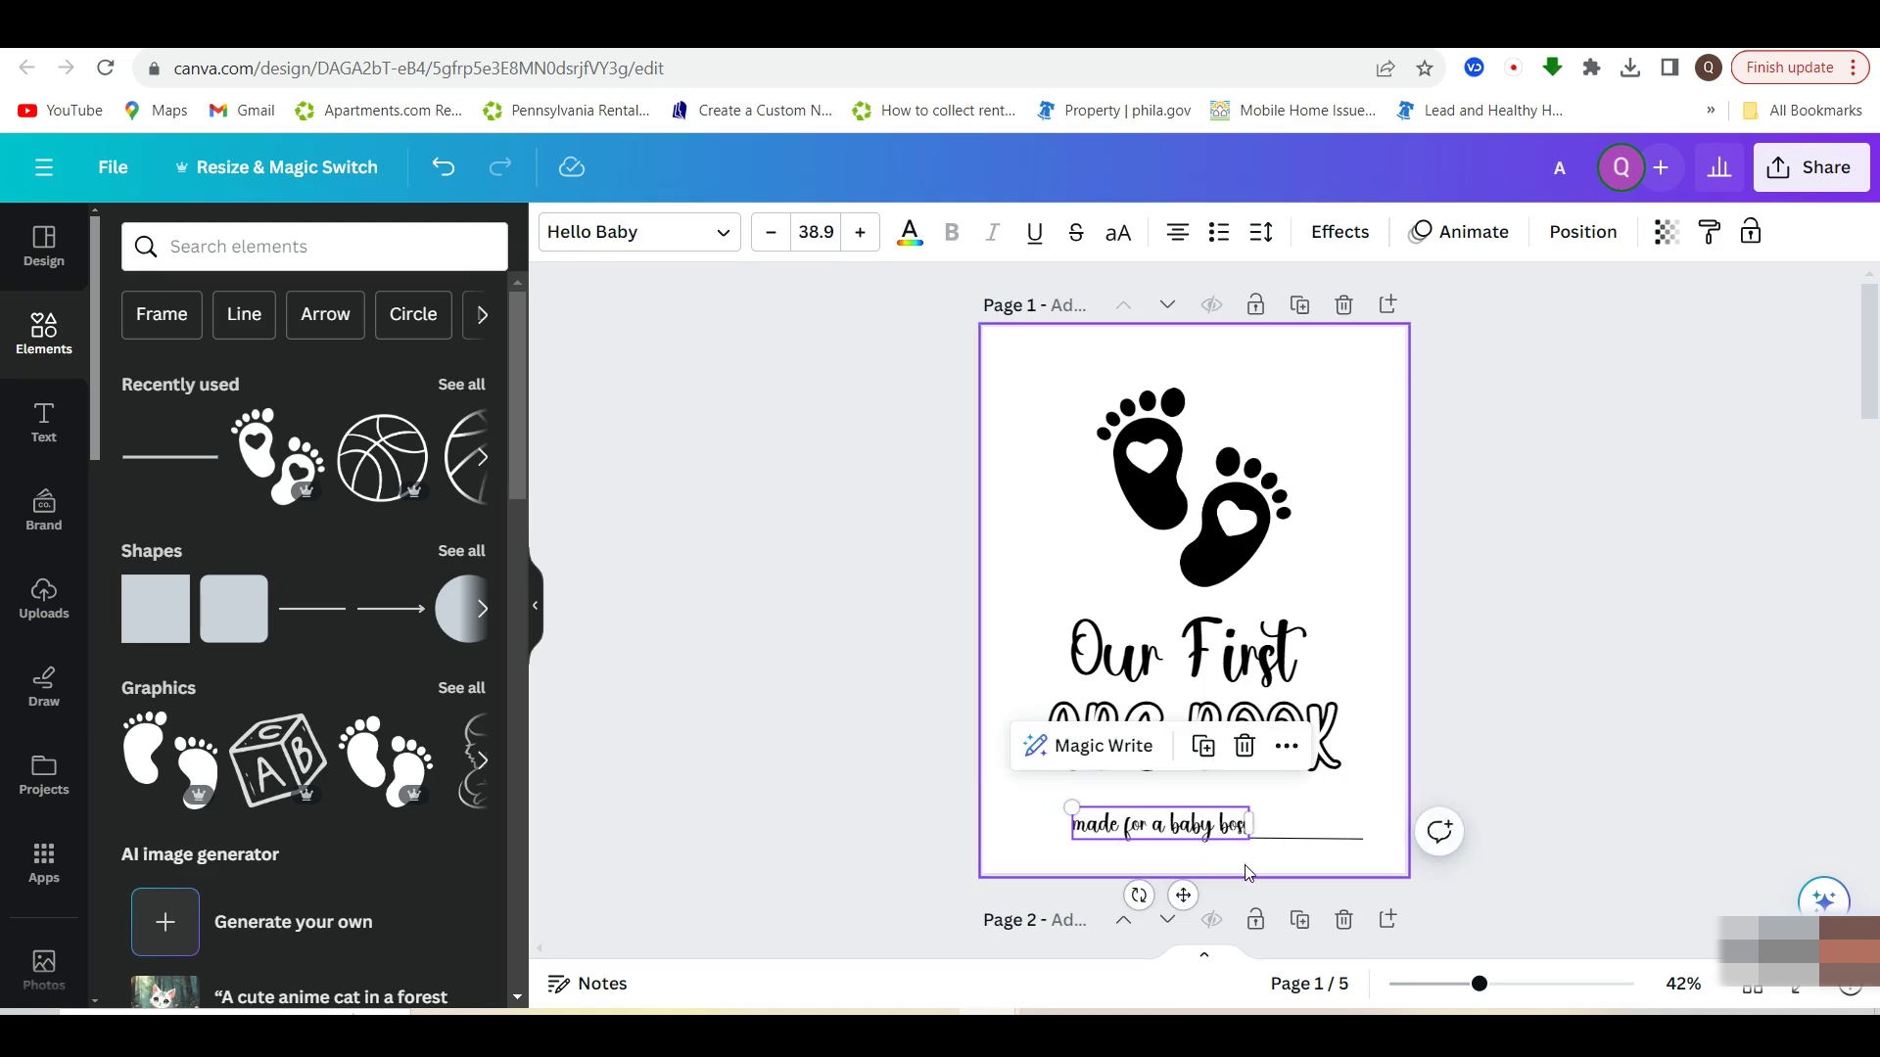
drag(1184, 897, 1181, 895)
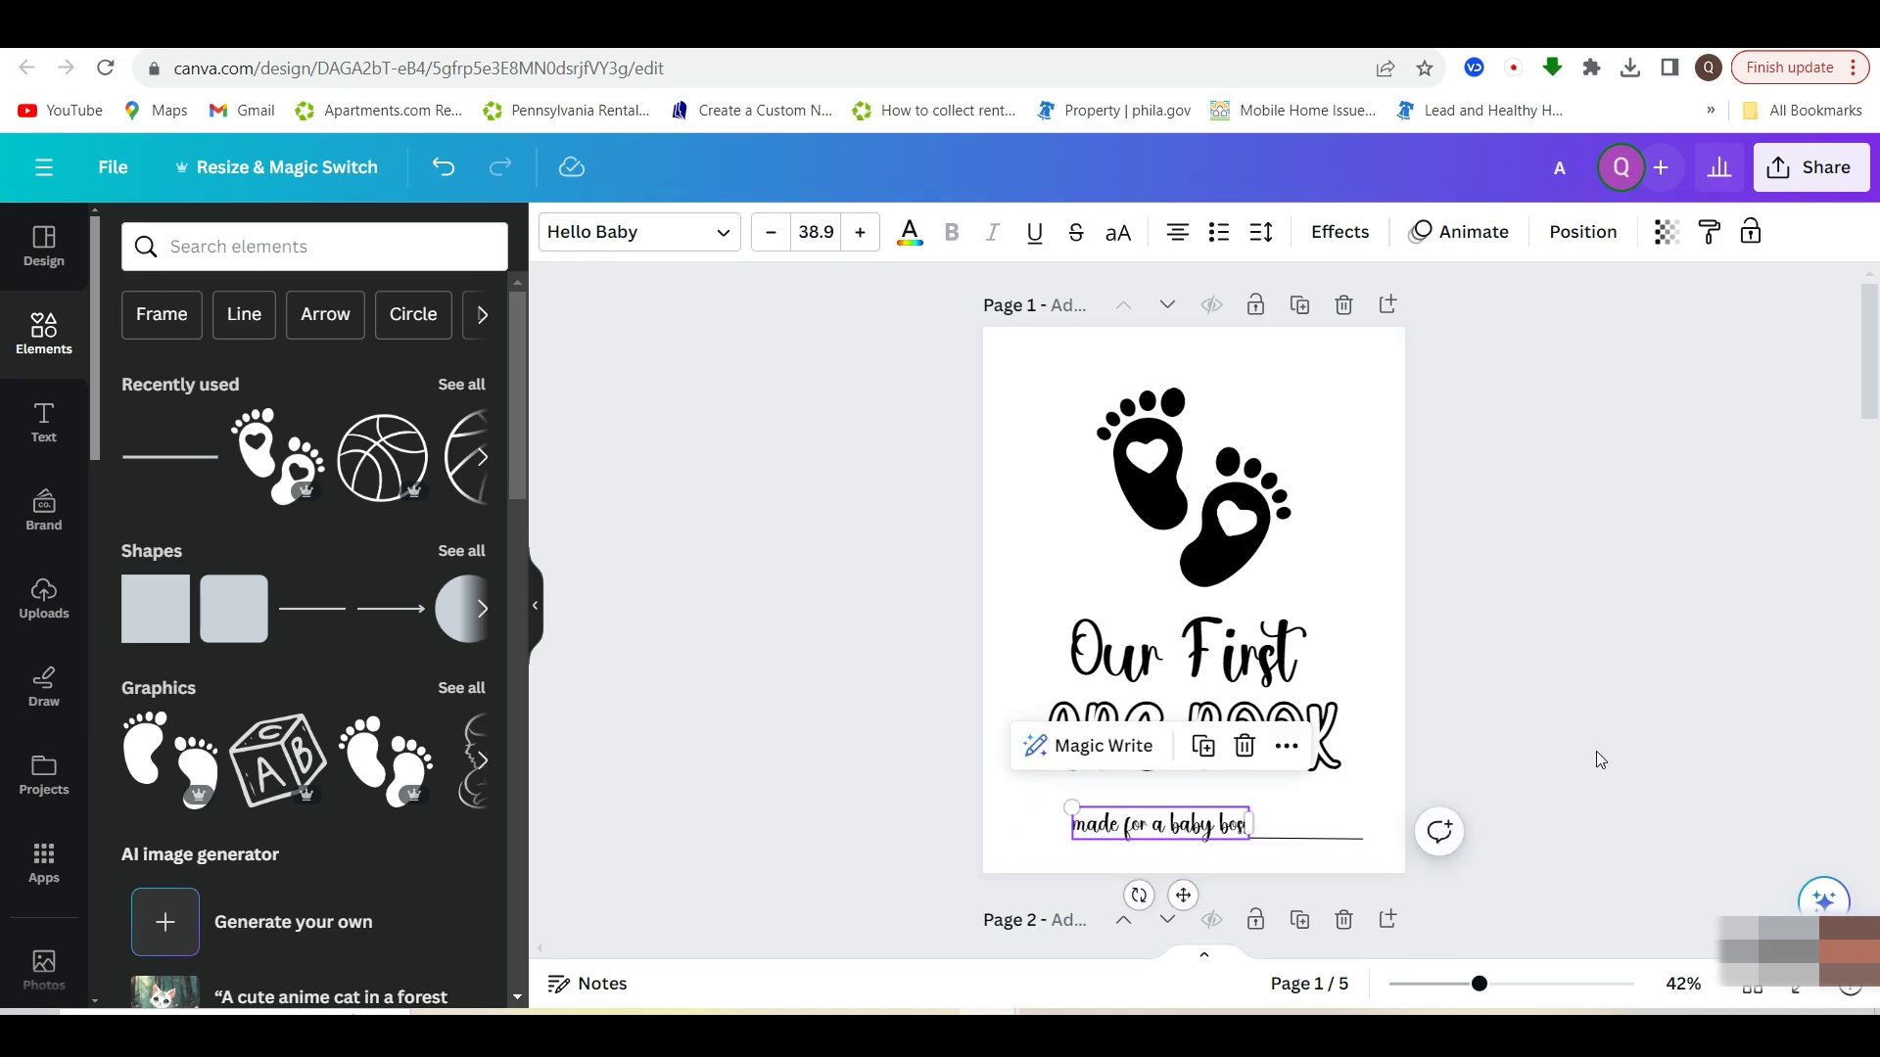
shift+click(1276, 840)
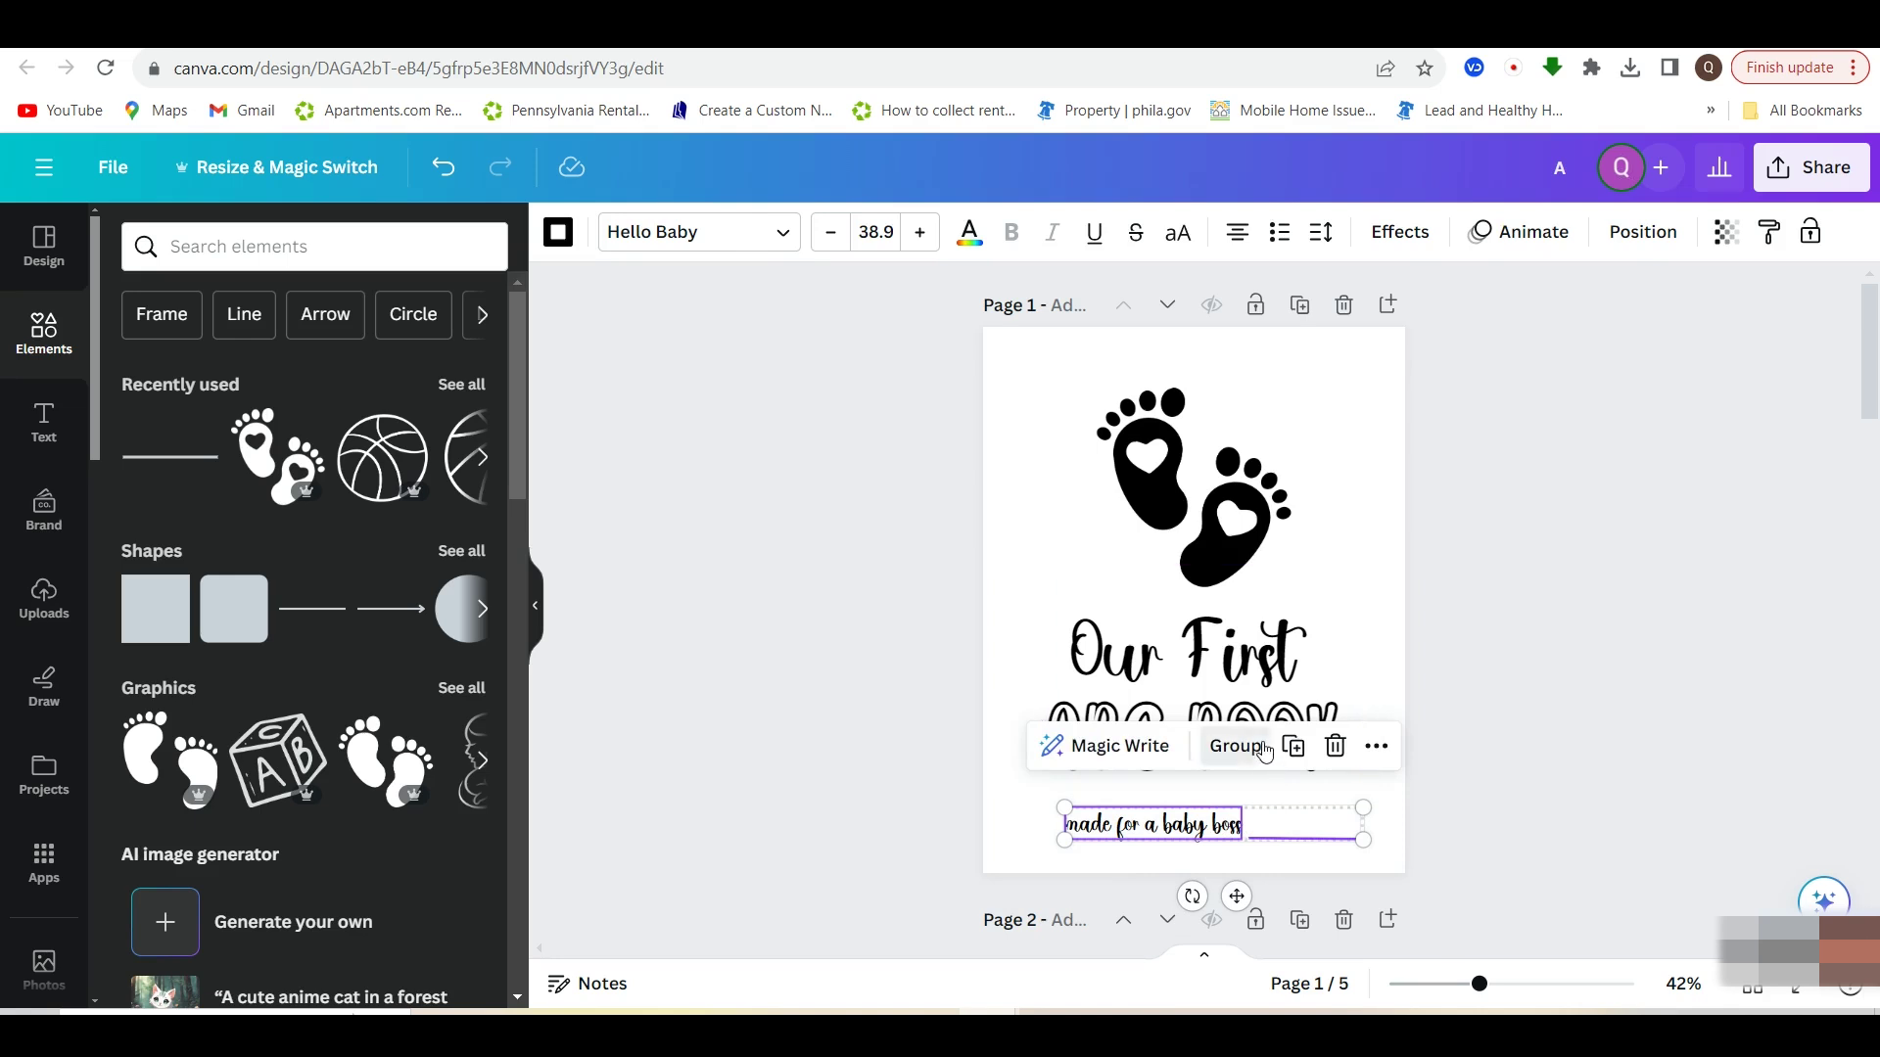
click(1234, 744)
click(1556, 669)
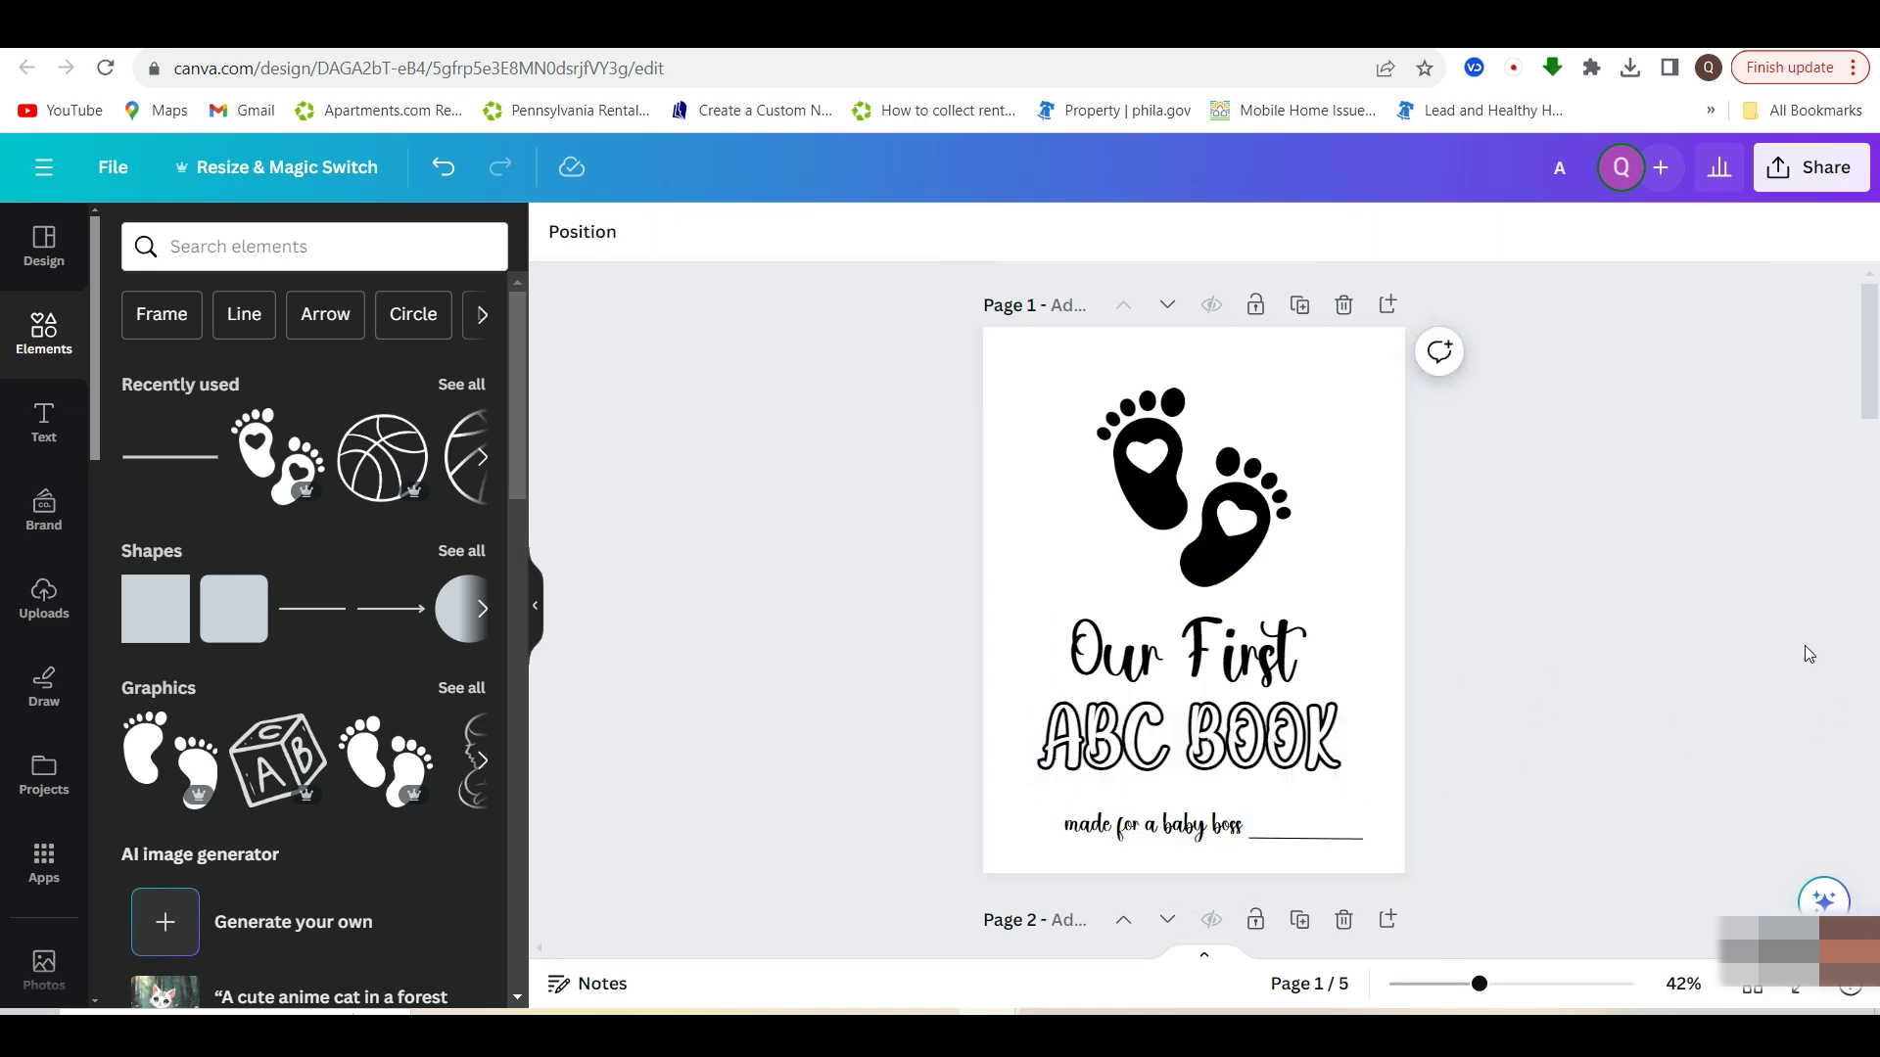
scroll(1665, 692, down, 1)
scroll(1665, 693, up, 1)
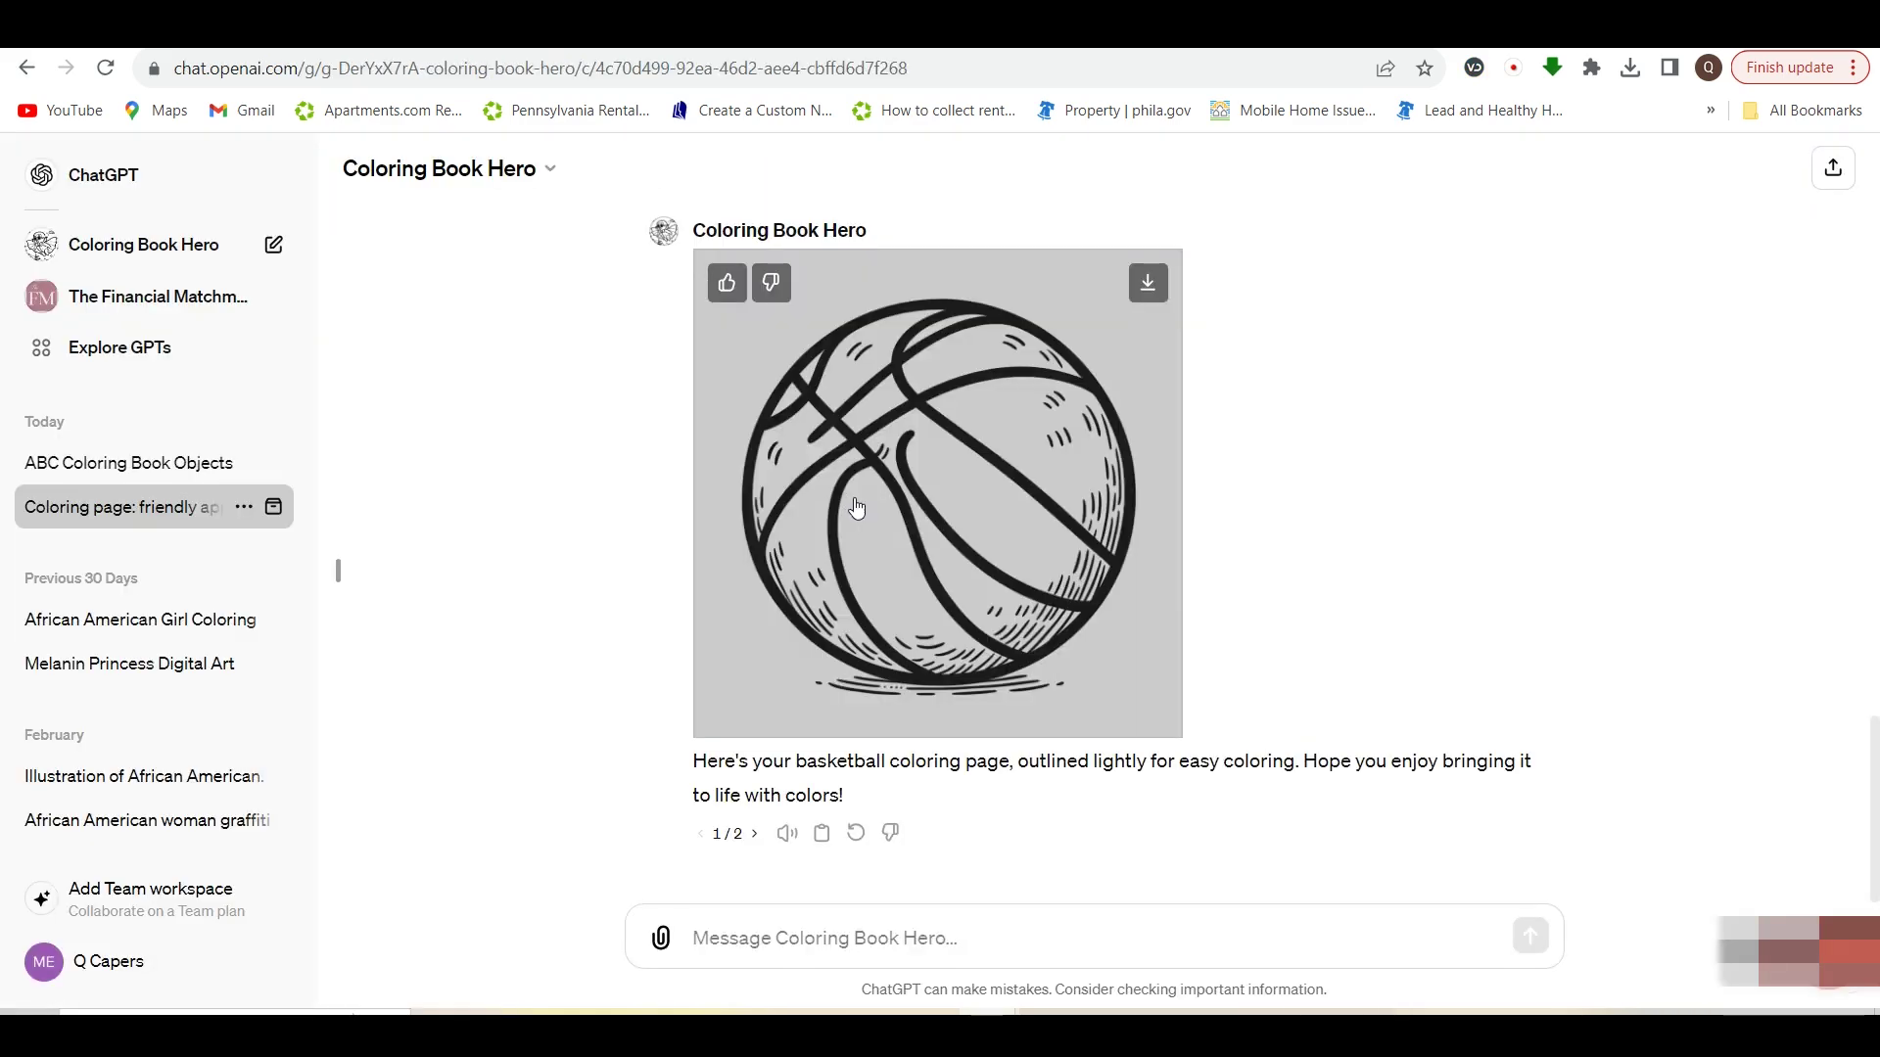
In ChatGPT's Coloring Book Hero, request "create a kids coloring page of a baby holding a pacifier , thin white and black lines only"
text(create a kids coloring page of a baby holding a pacifier , thin white and black lines o)
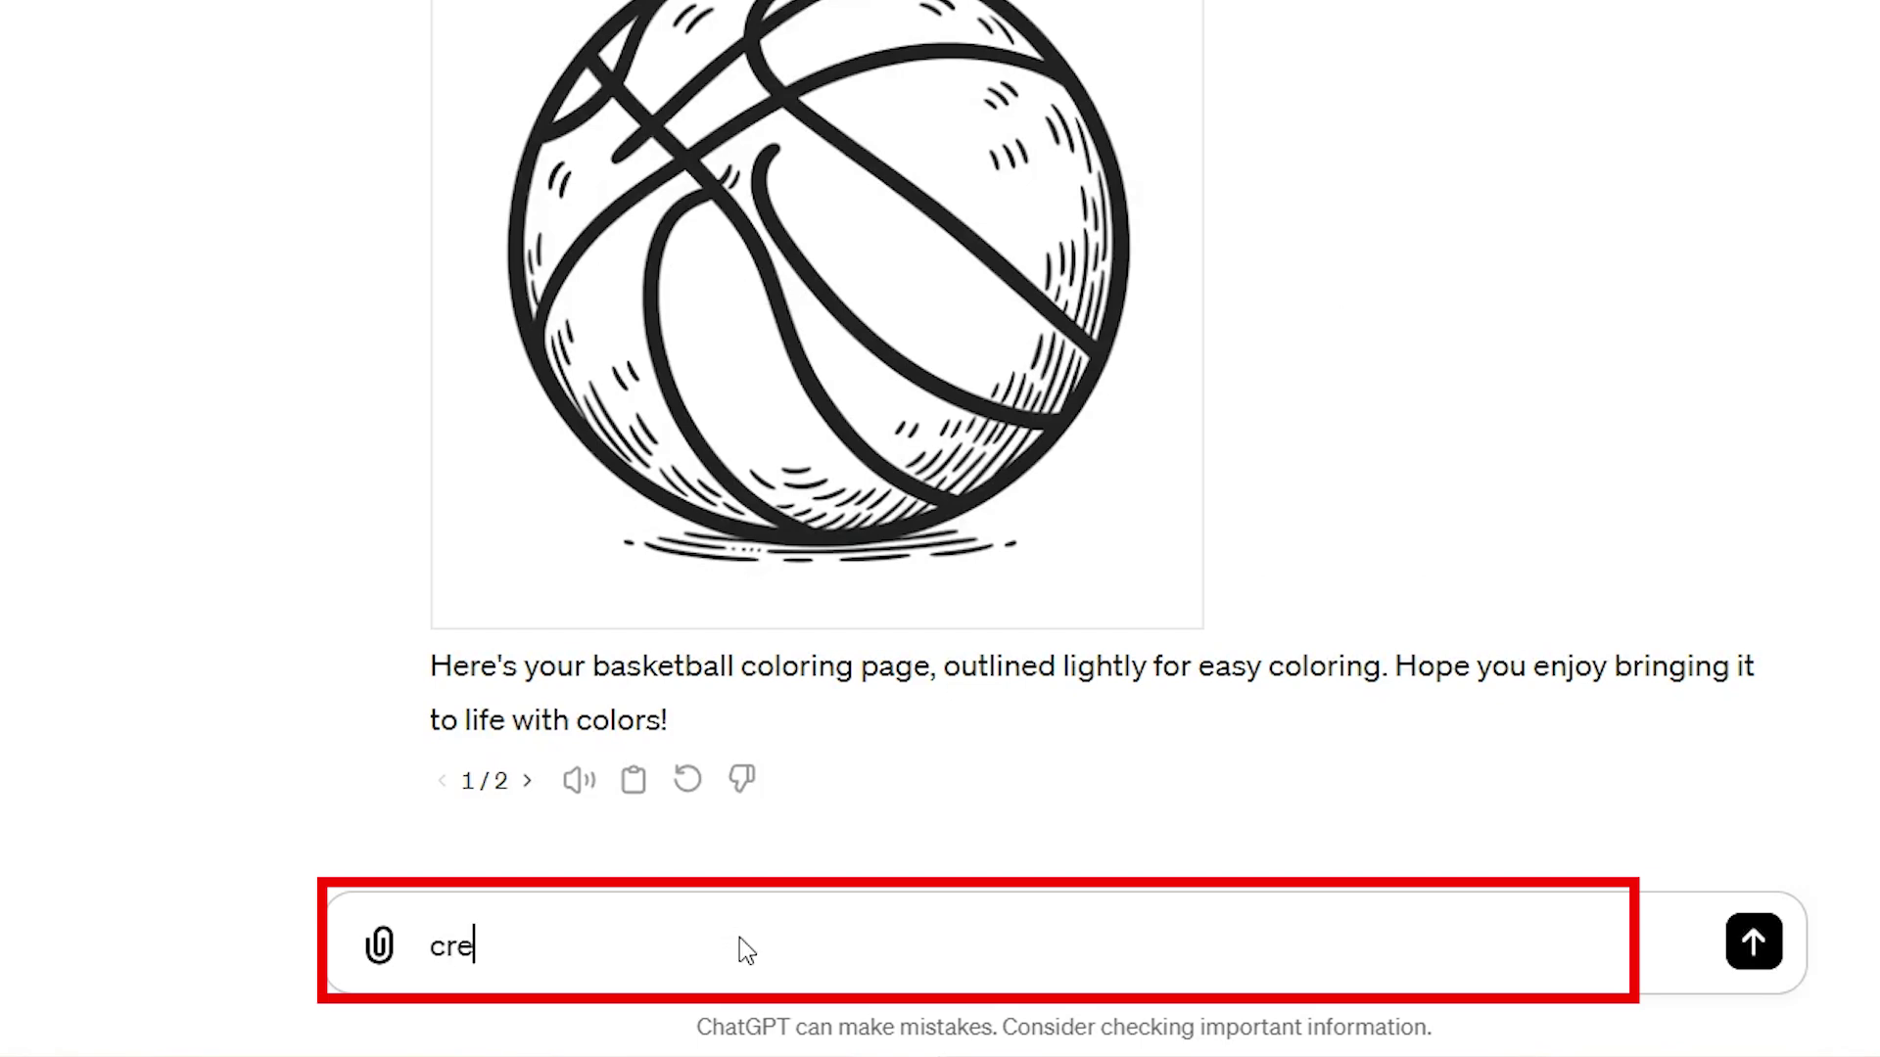
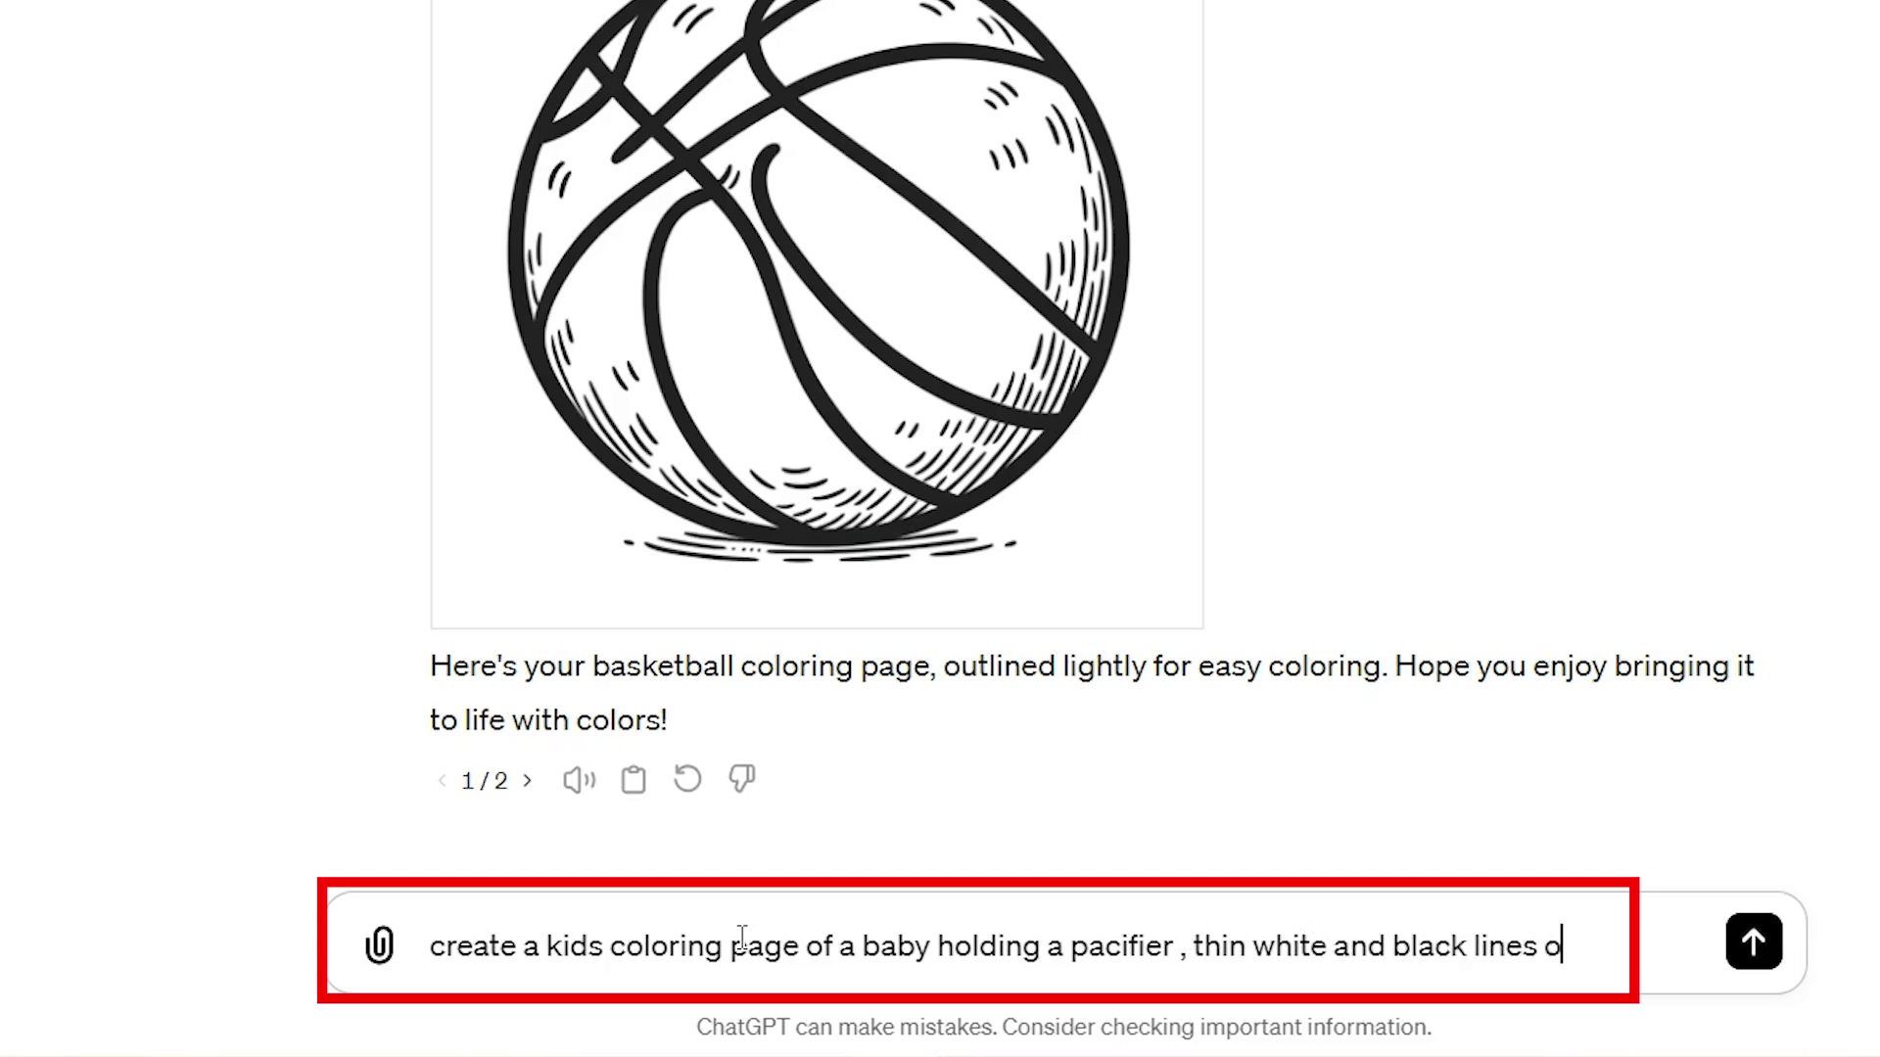
text(nly)
key(Return)
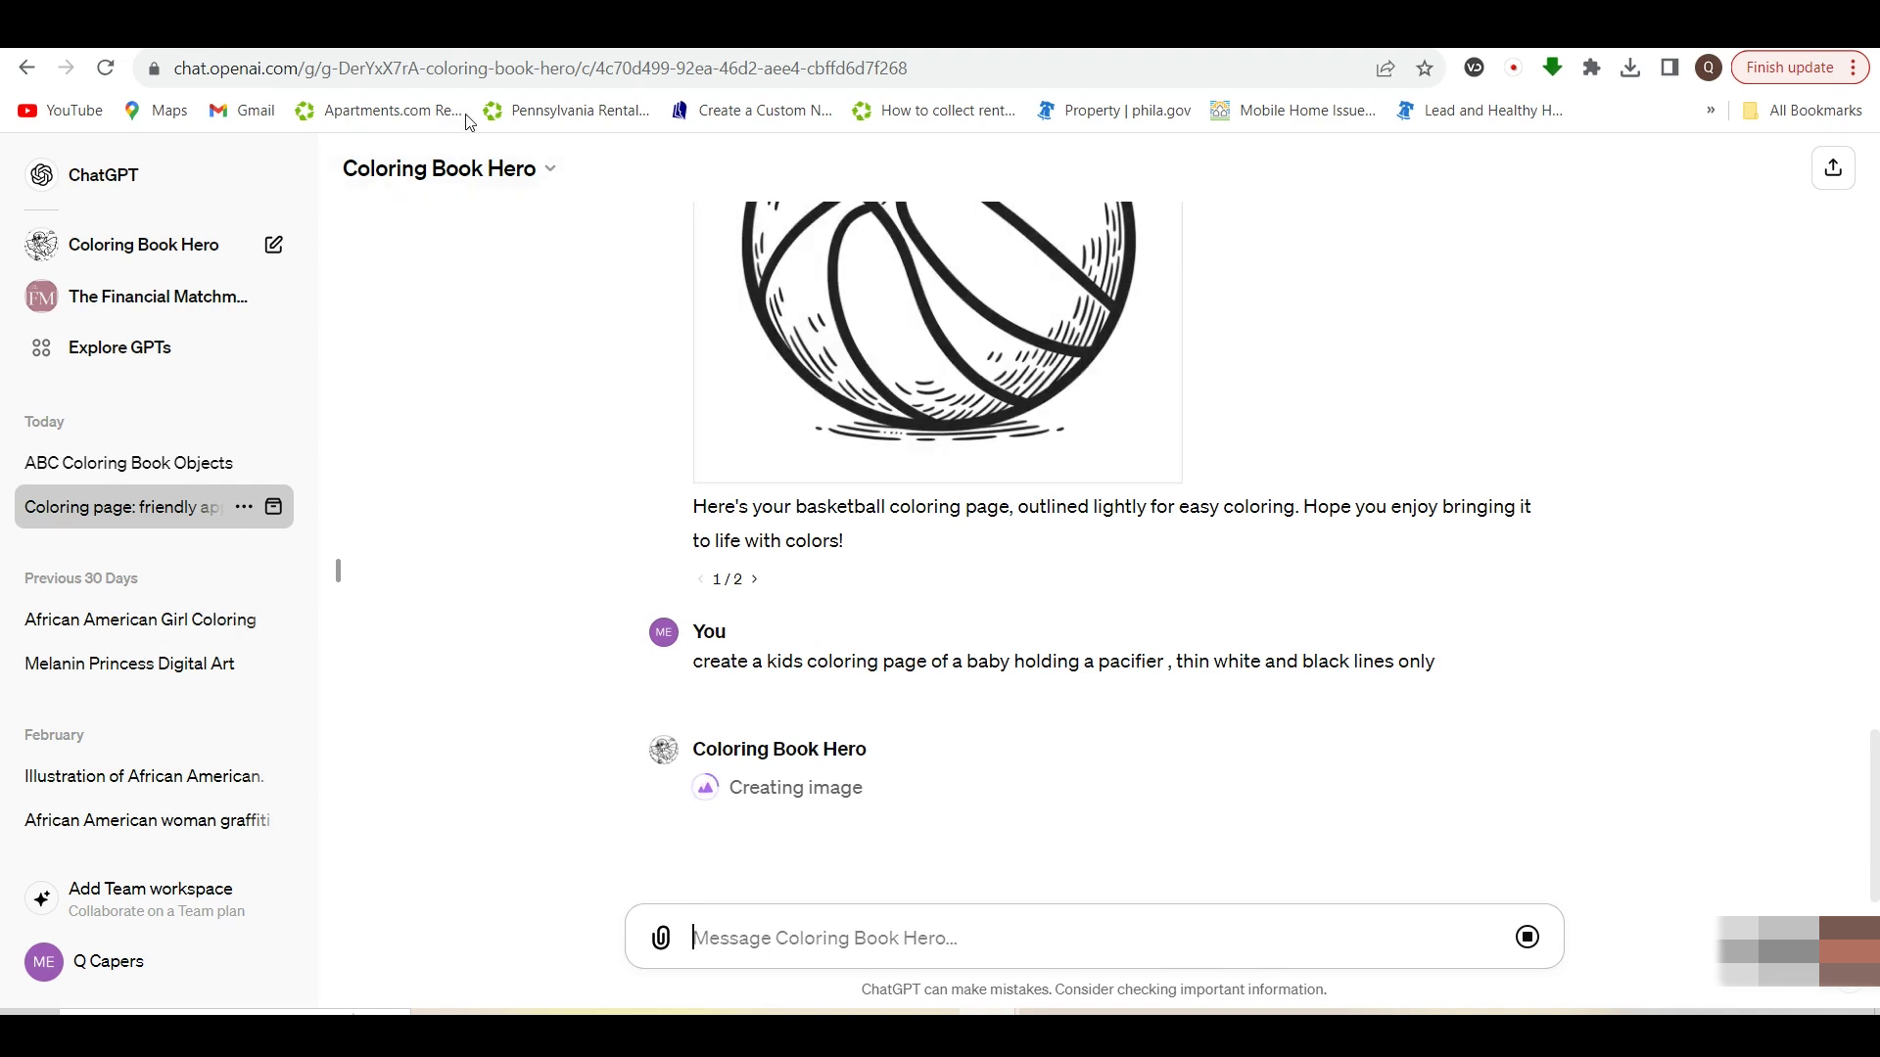
Switch back to Canva and view all the coloring book's pages in a grid
click(431, 30)
click(536, 604)
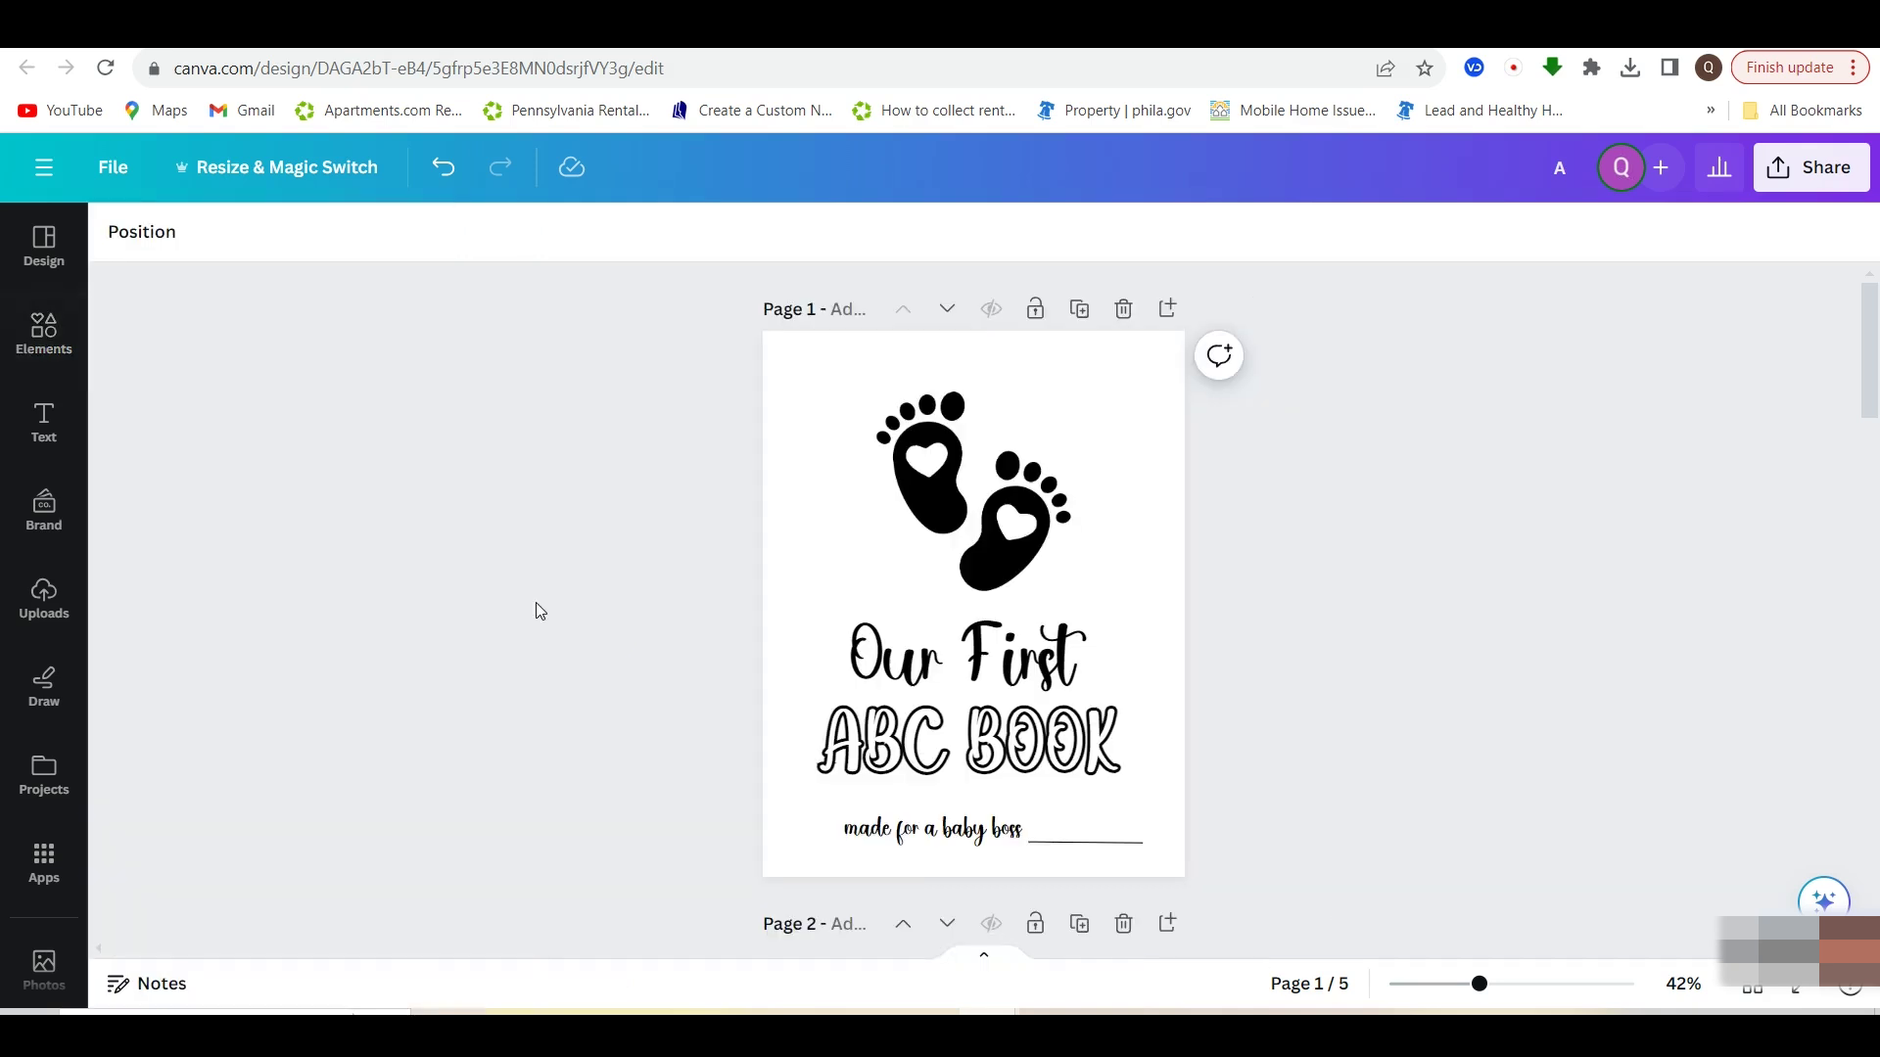
click(1755, 989)
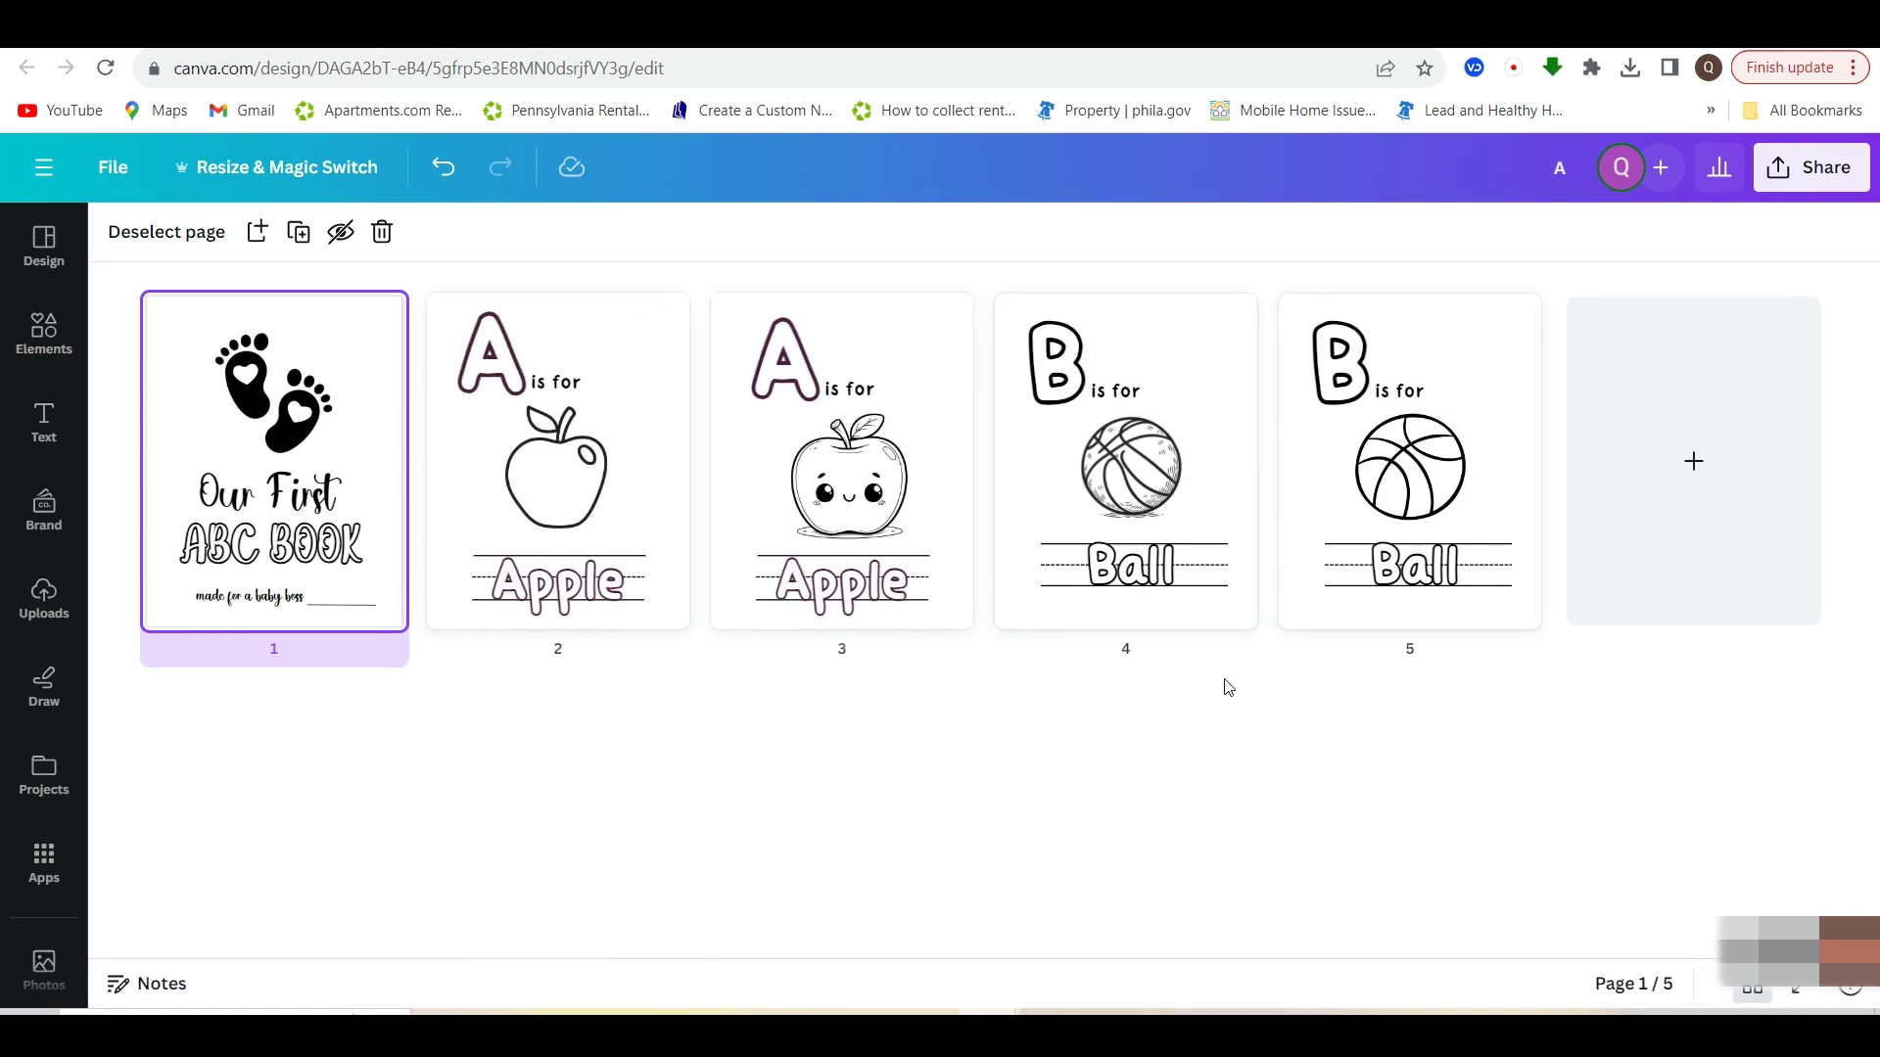
Return to ChatGPT and download the generated image of the baby holding a pacifier
click(886, 1034)
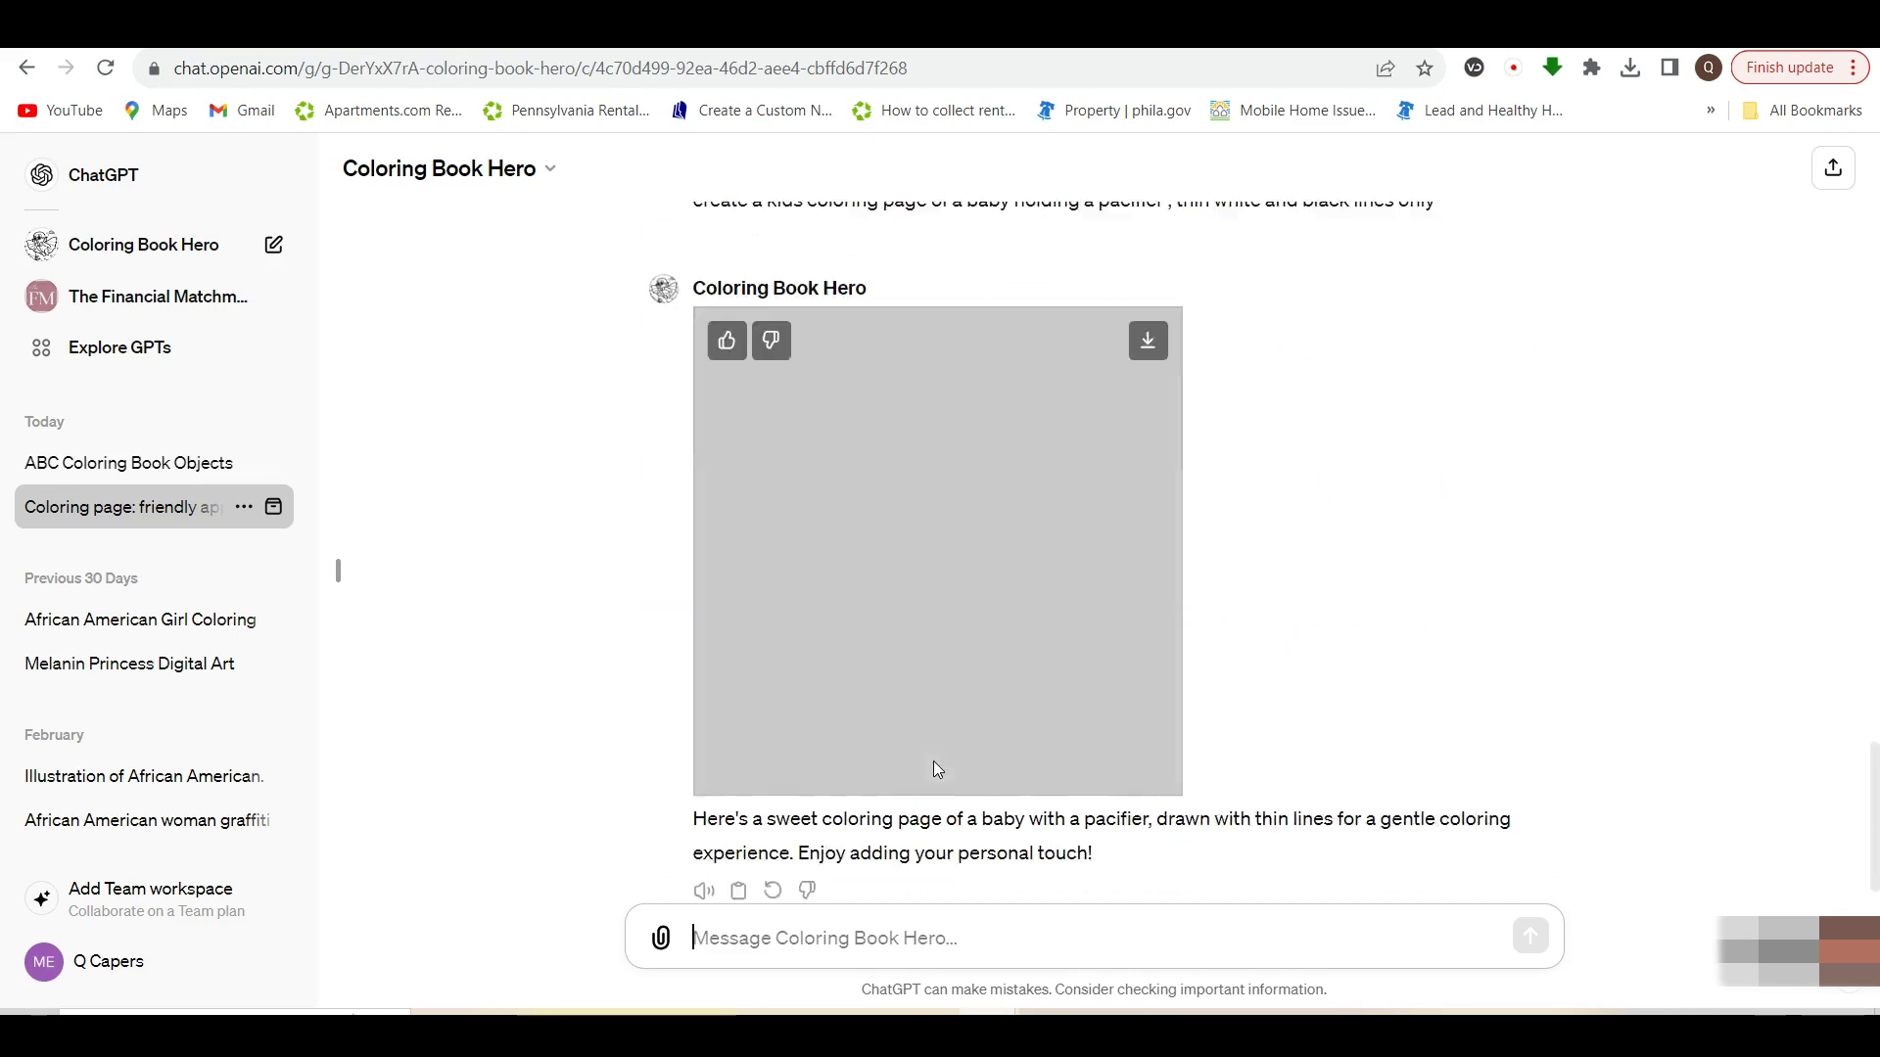
mouse_move(883, 592)
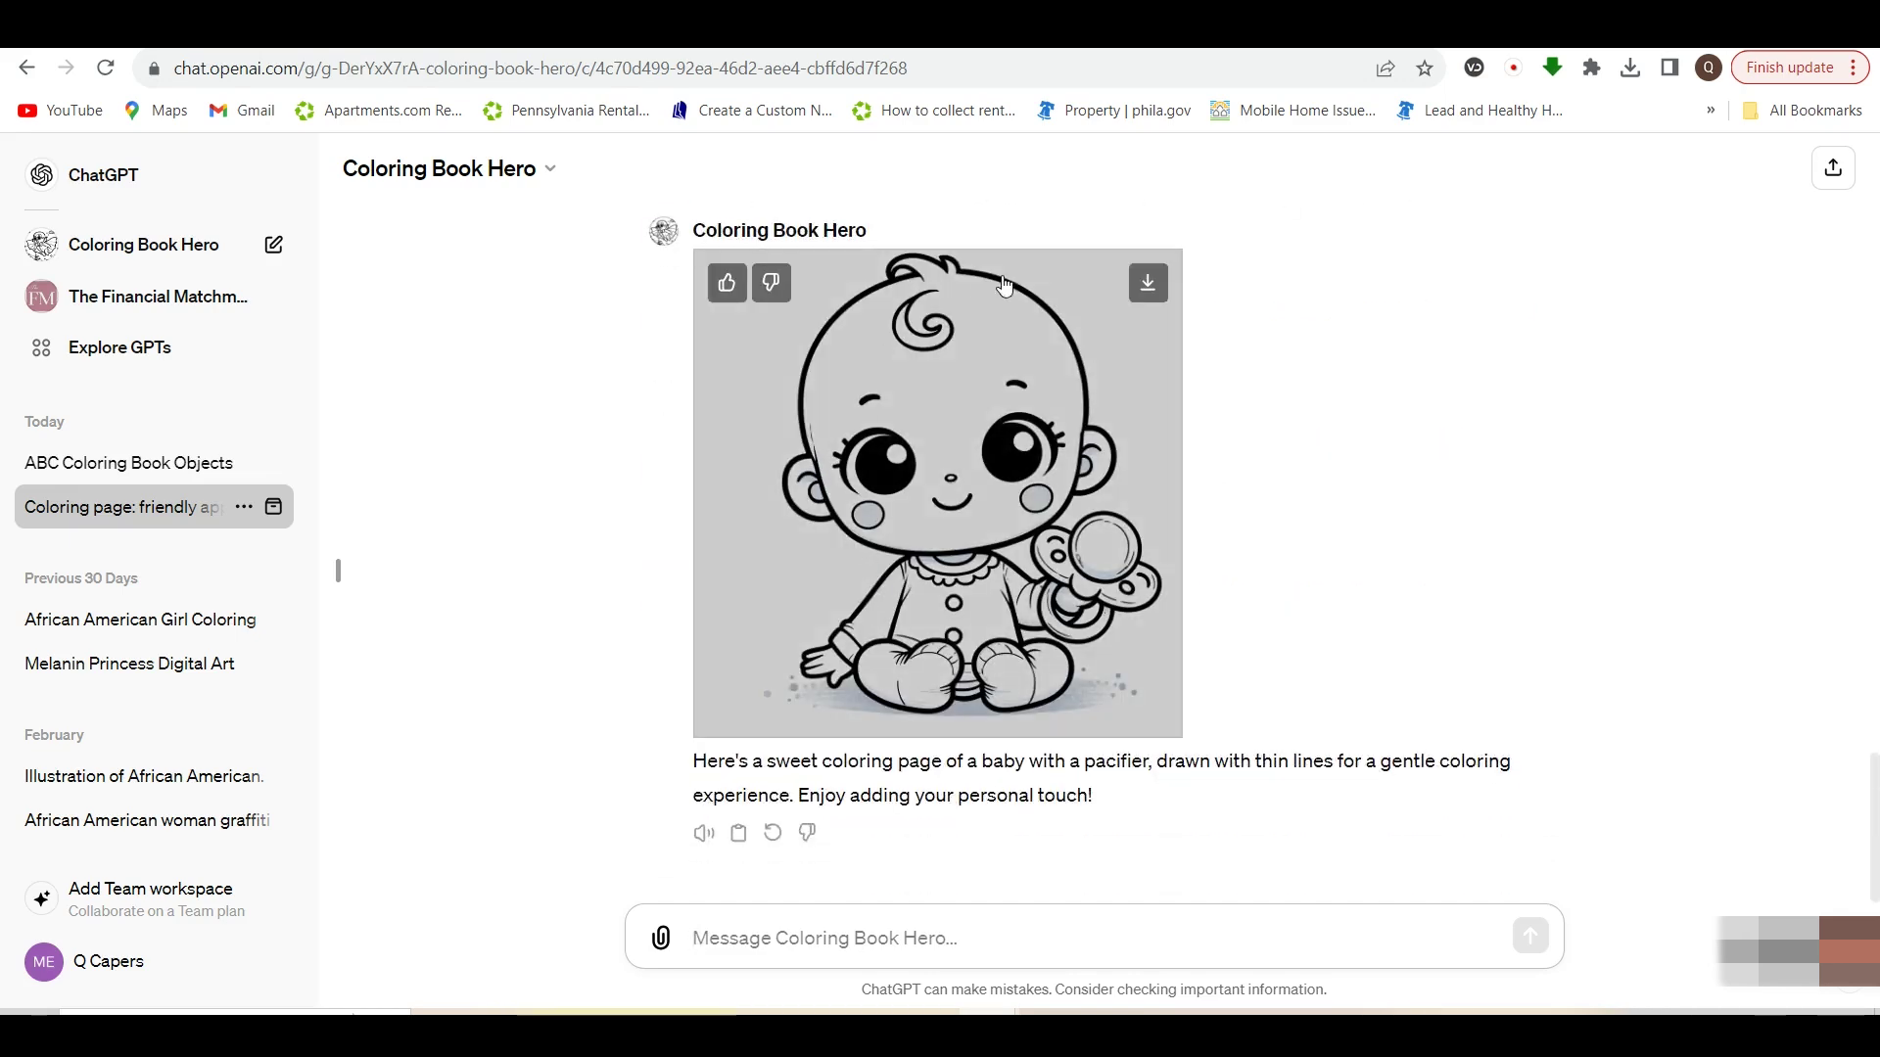
click(1148, 283)
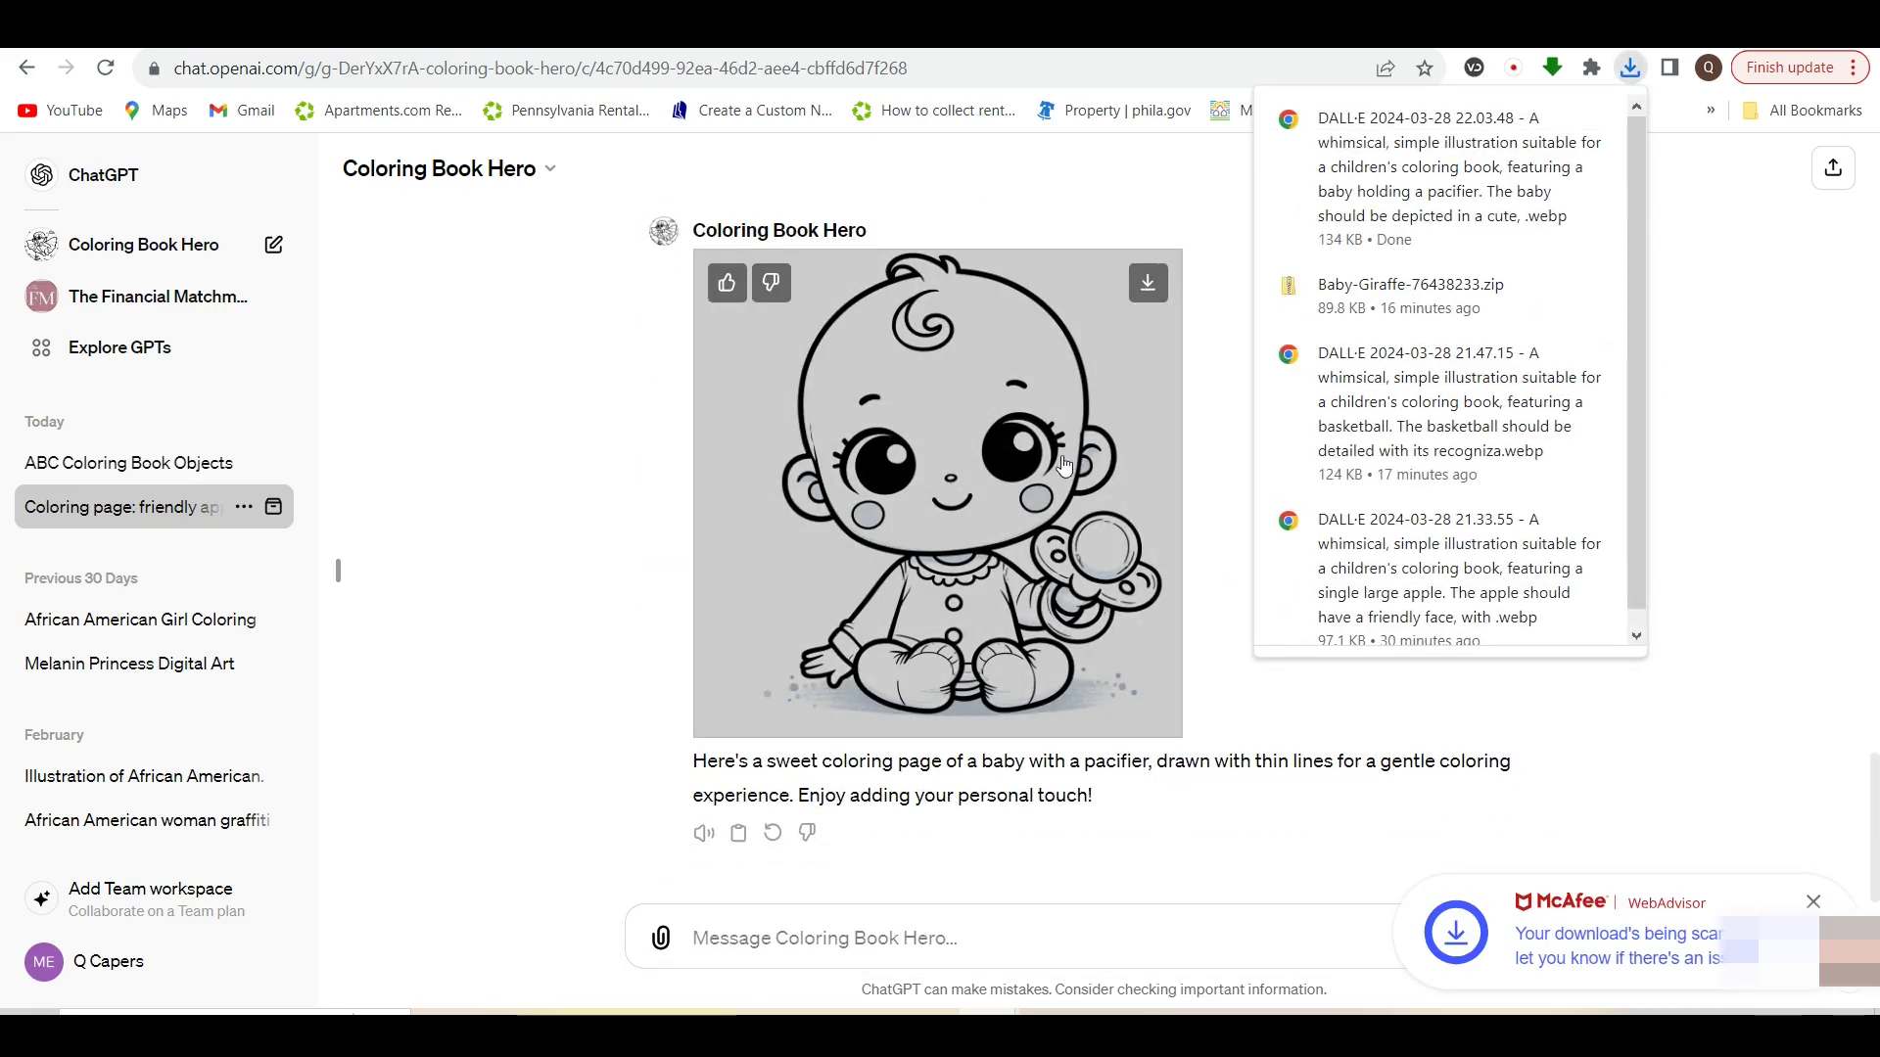
Switch to Canva, open the title page from the grid and duplicate it
click(886, 1034)
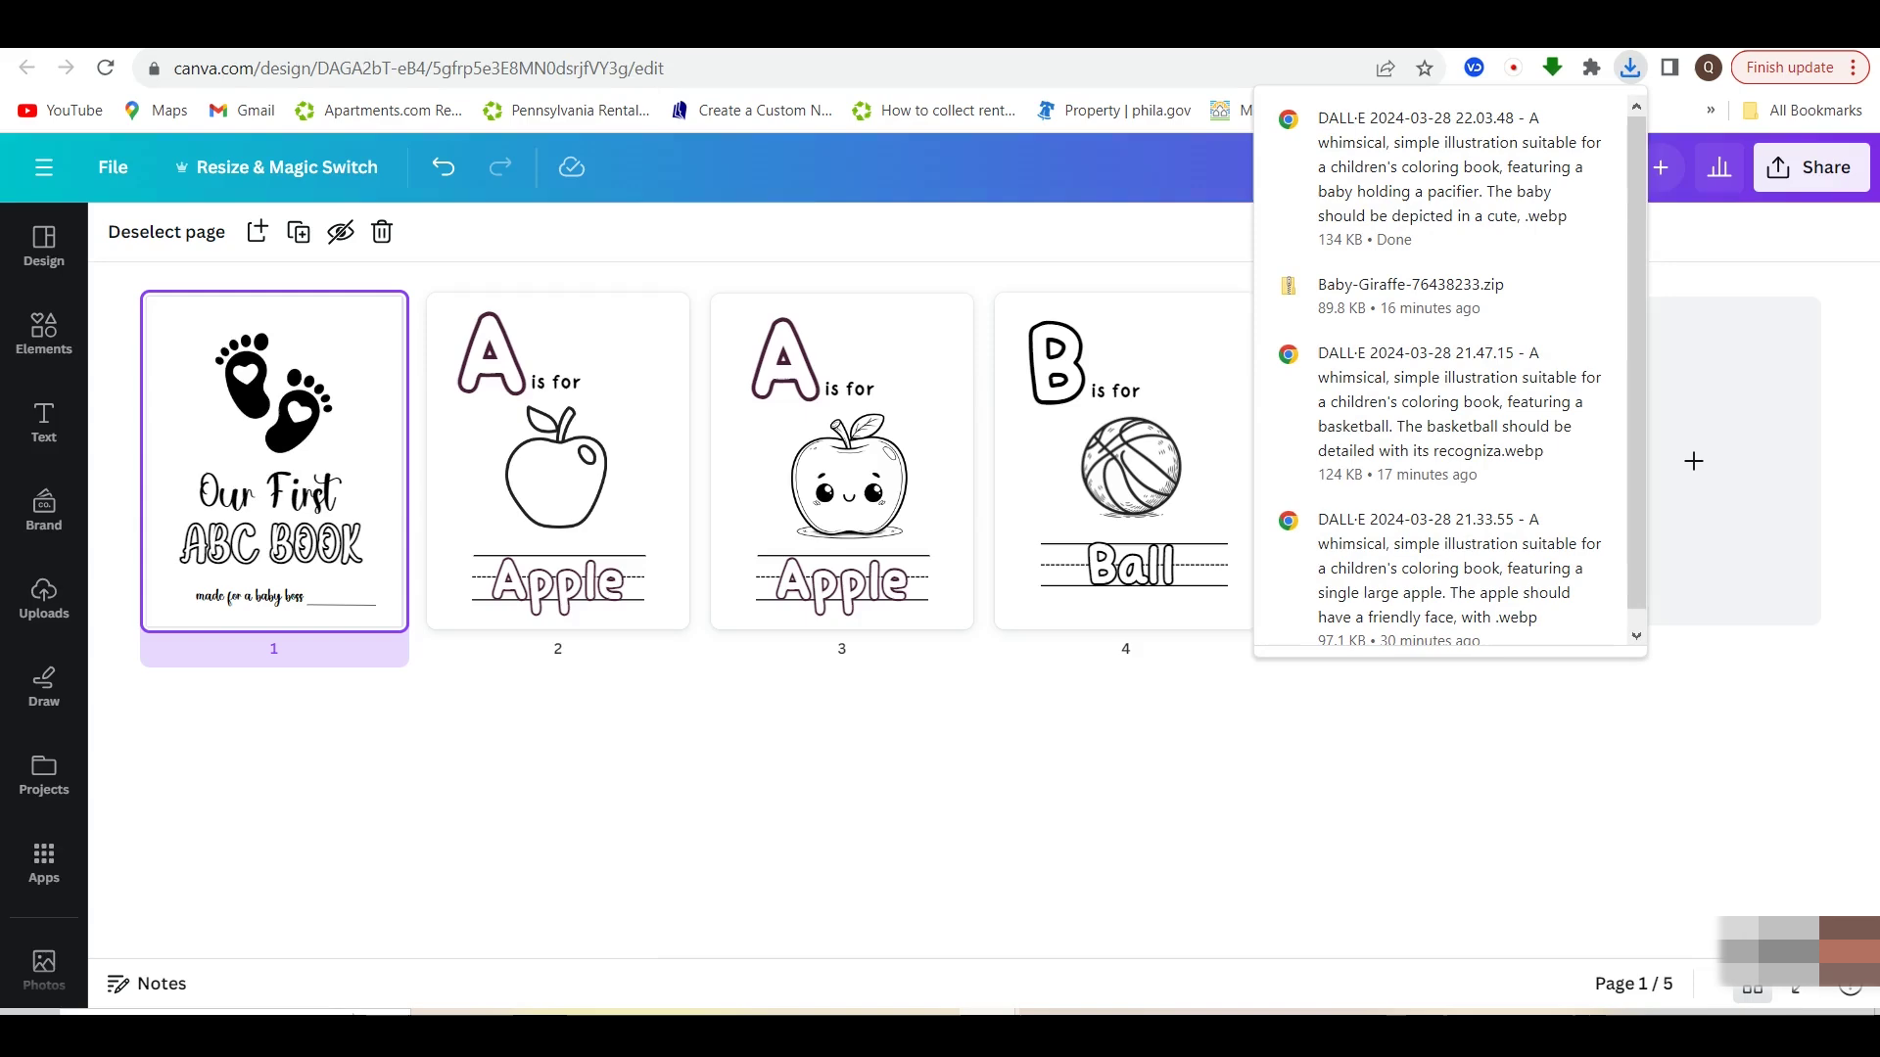
double_click(331, 384)
click(1079, 304)
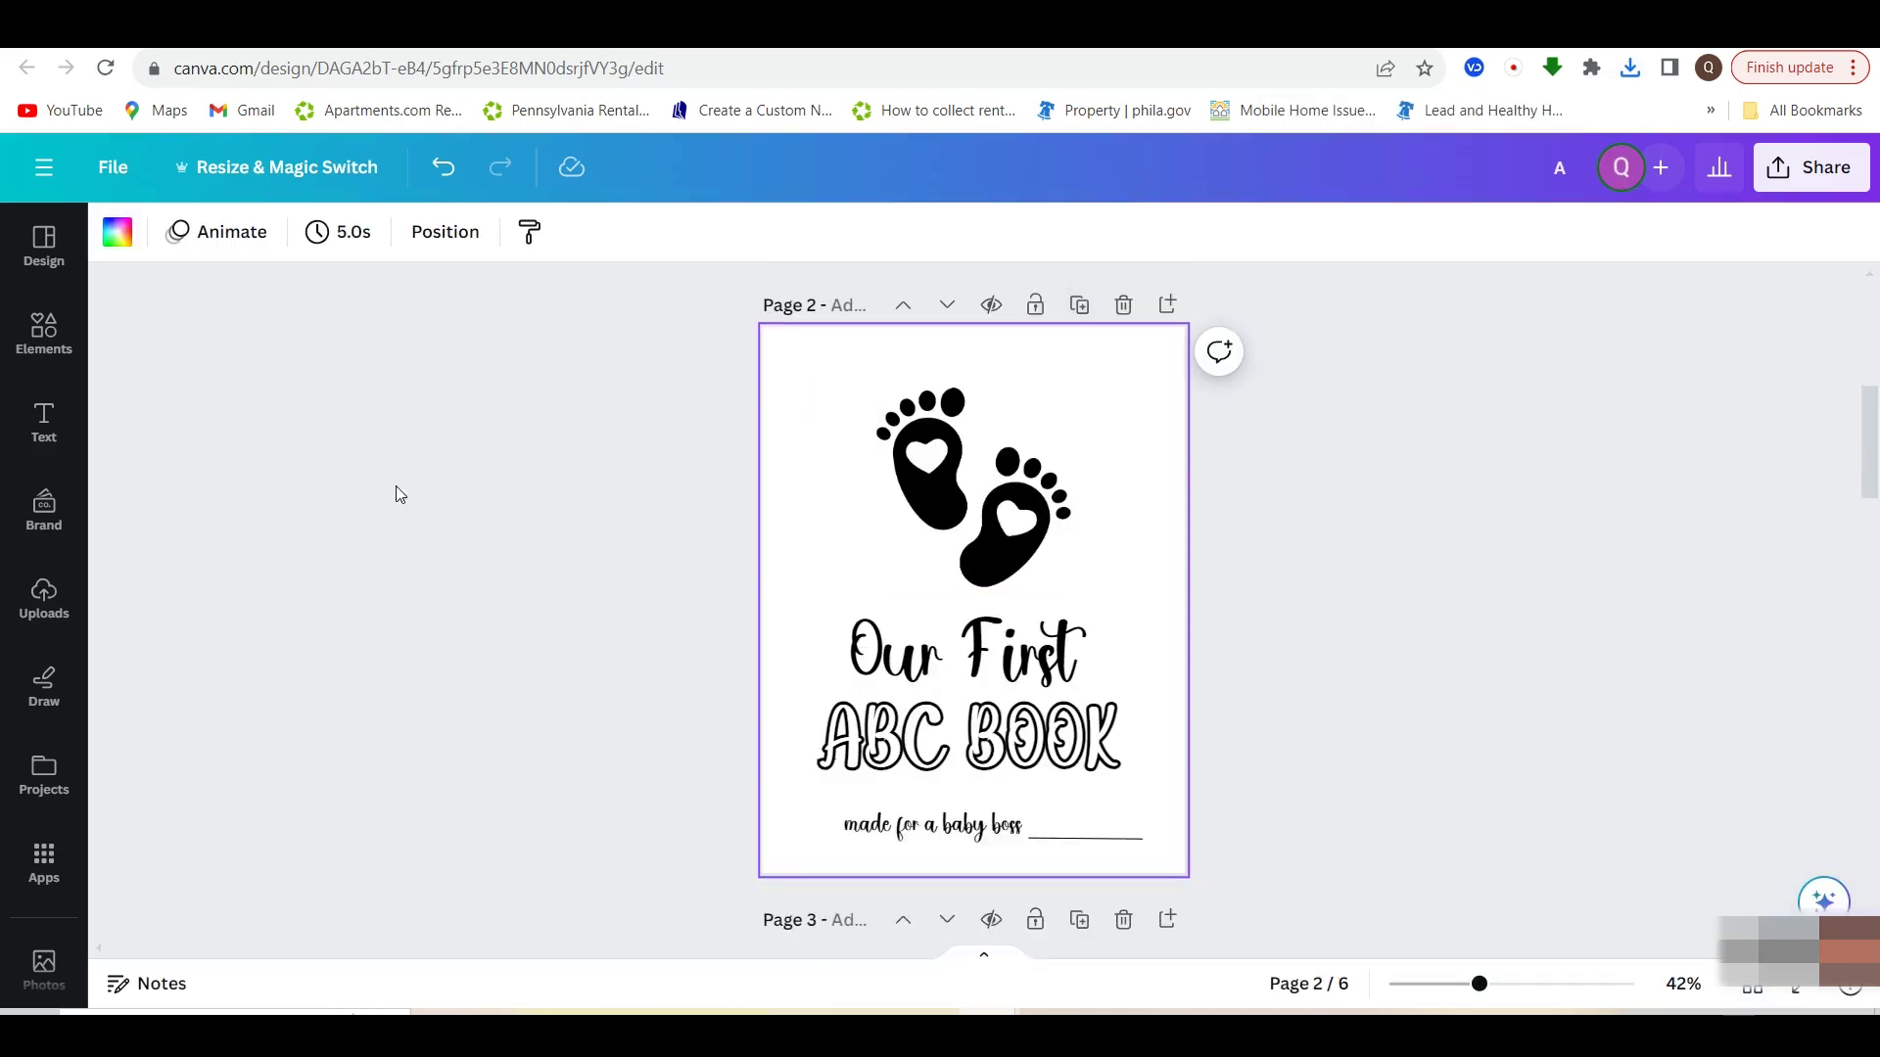
Upload the downloaded baby-with-pacifier image from the Downloads folder into Canva
click(28, 592)
click(289, 306)
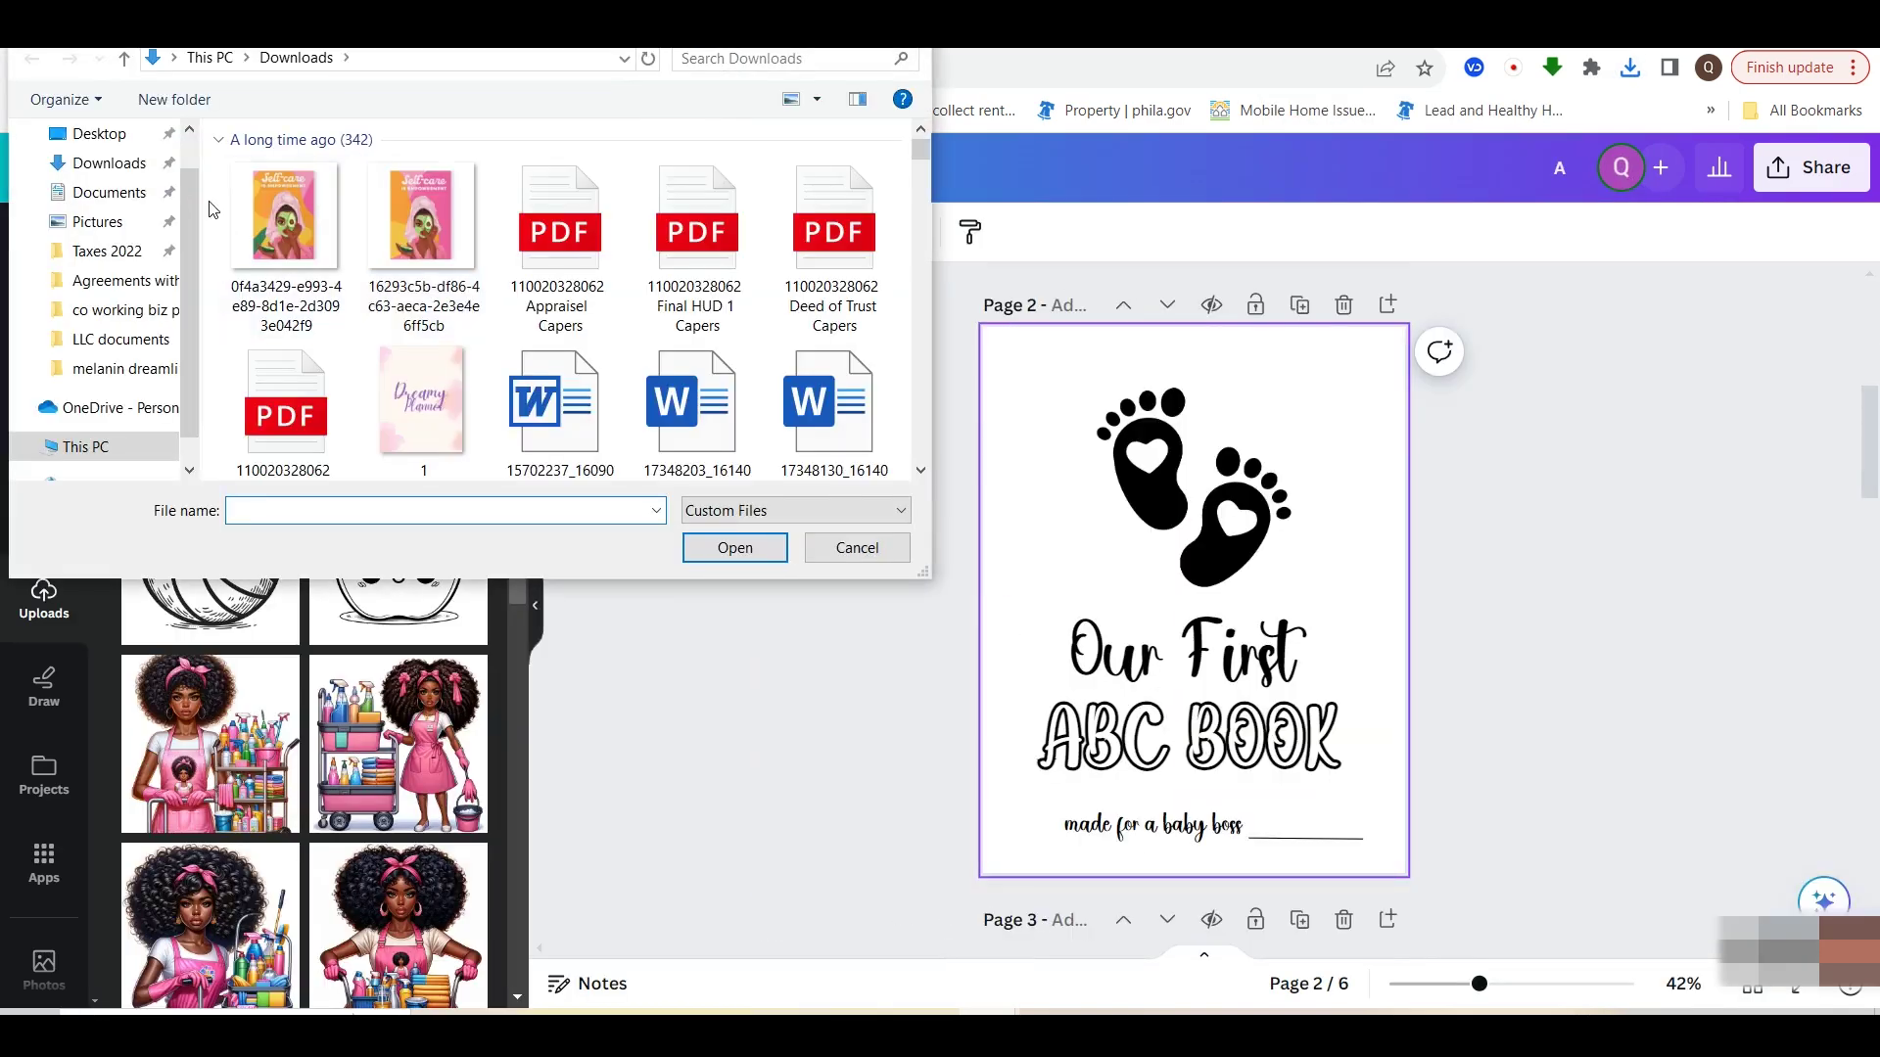
click(310, 232)
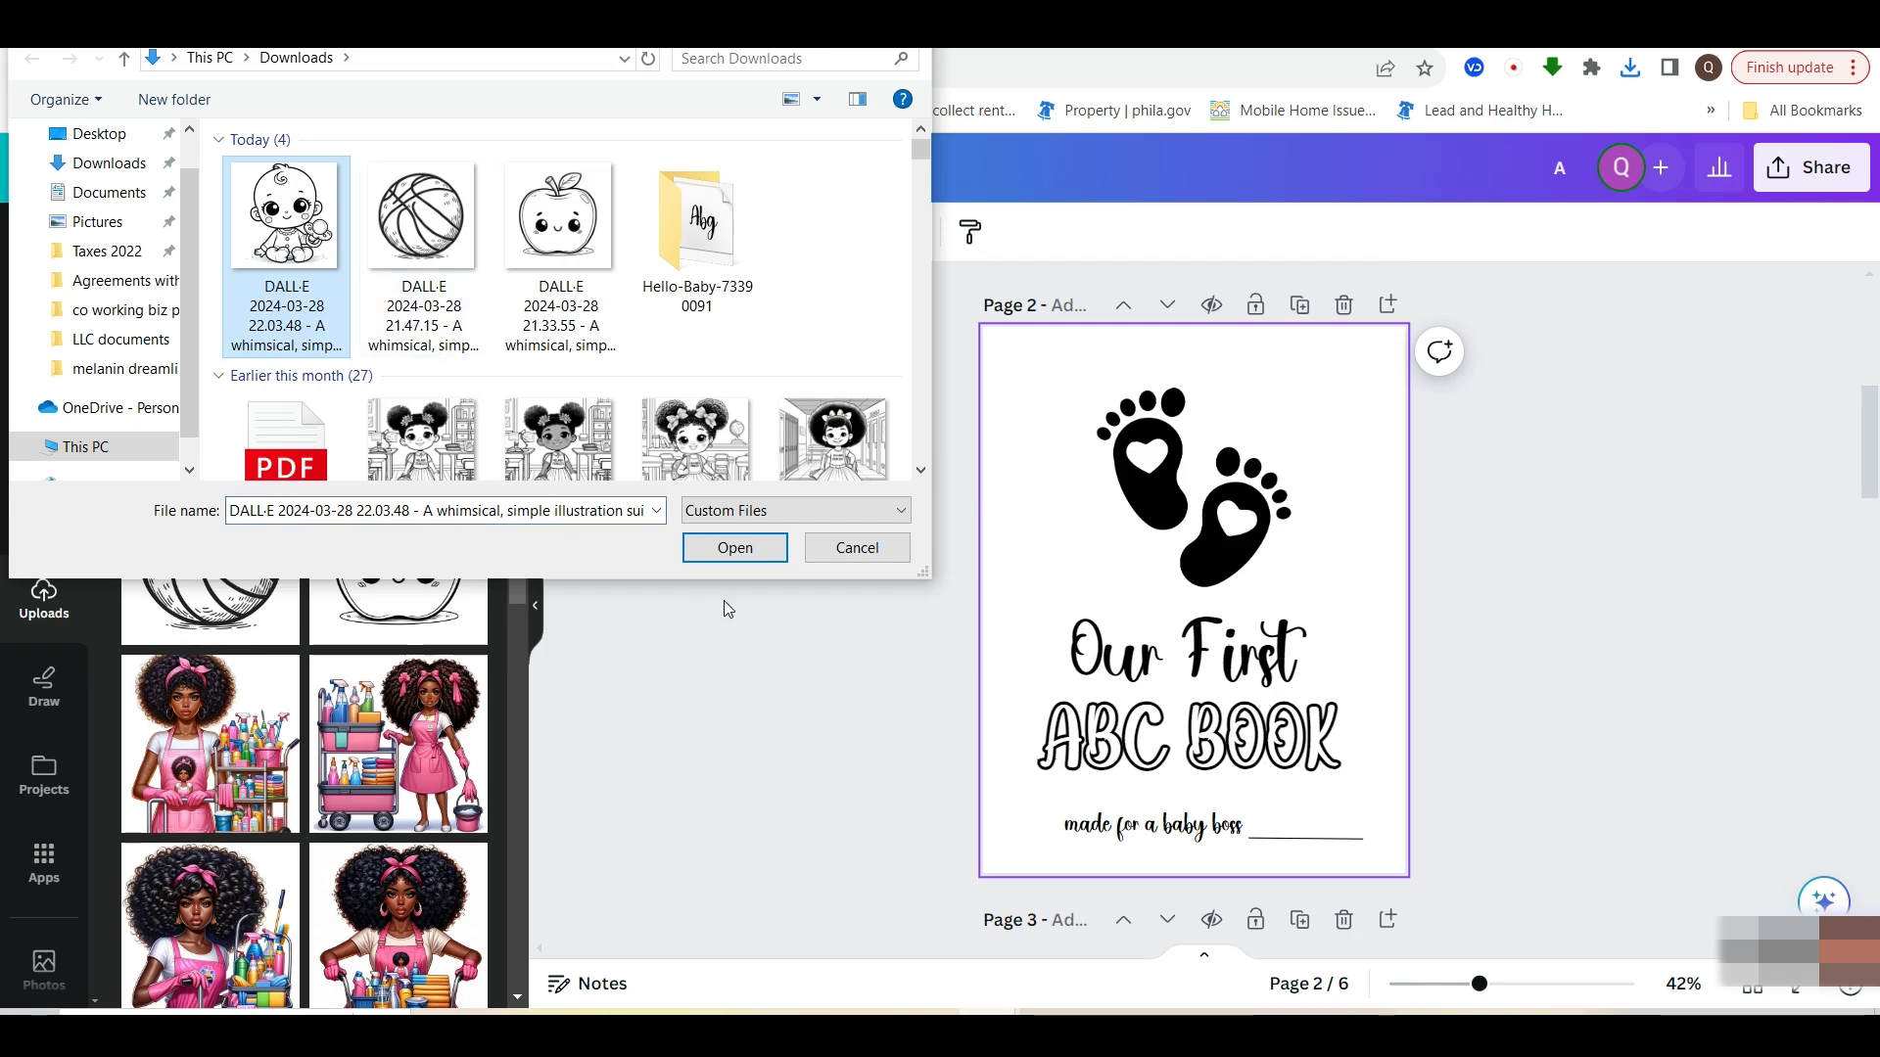
click(713, 550)
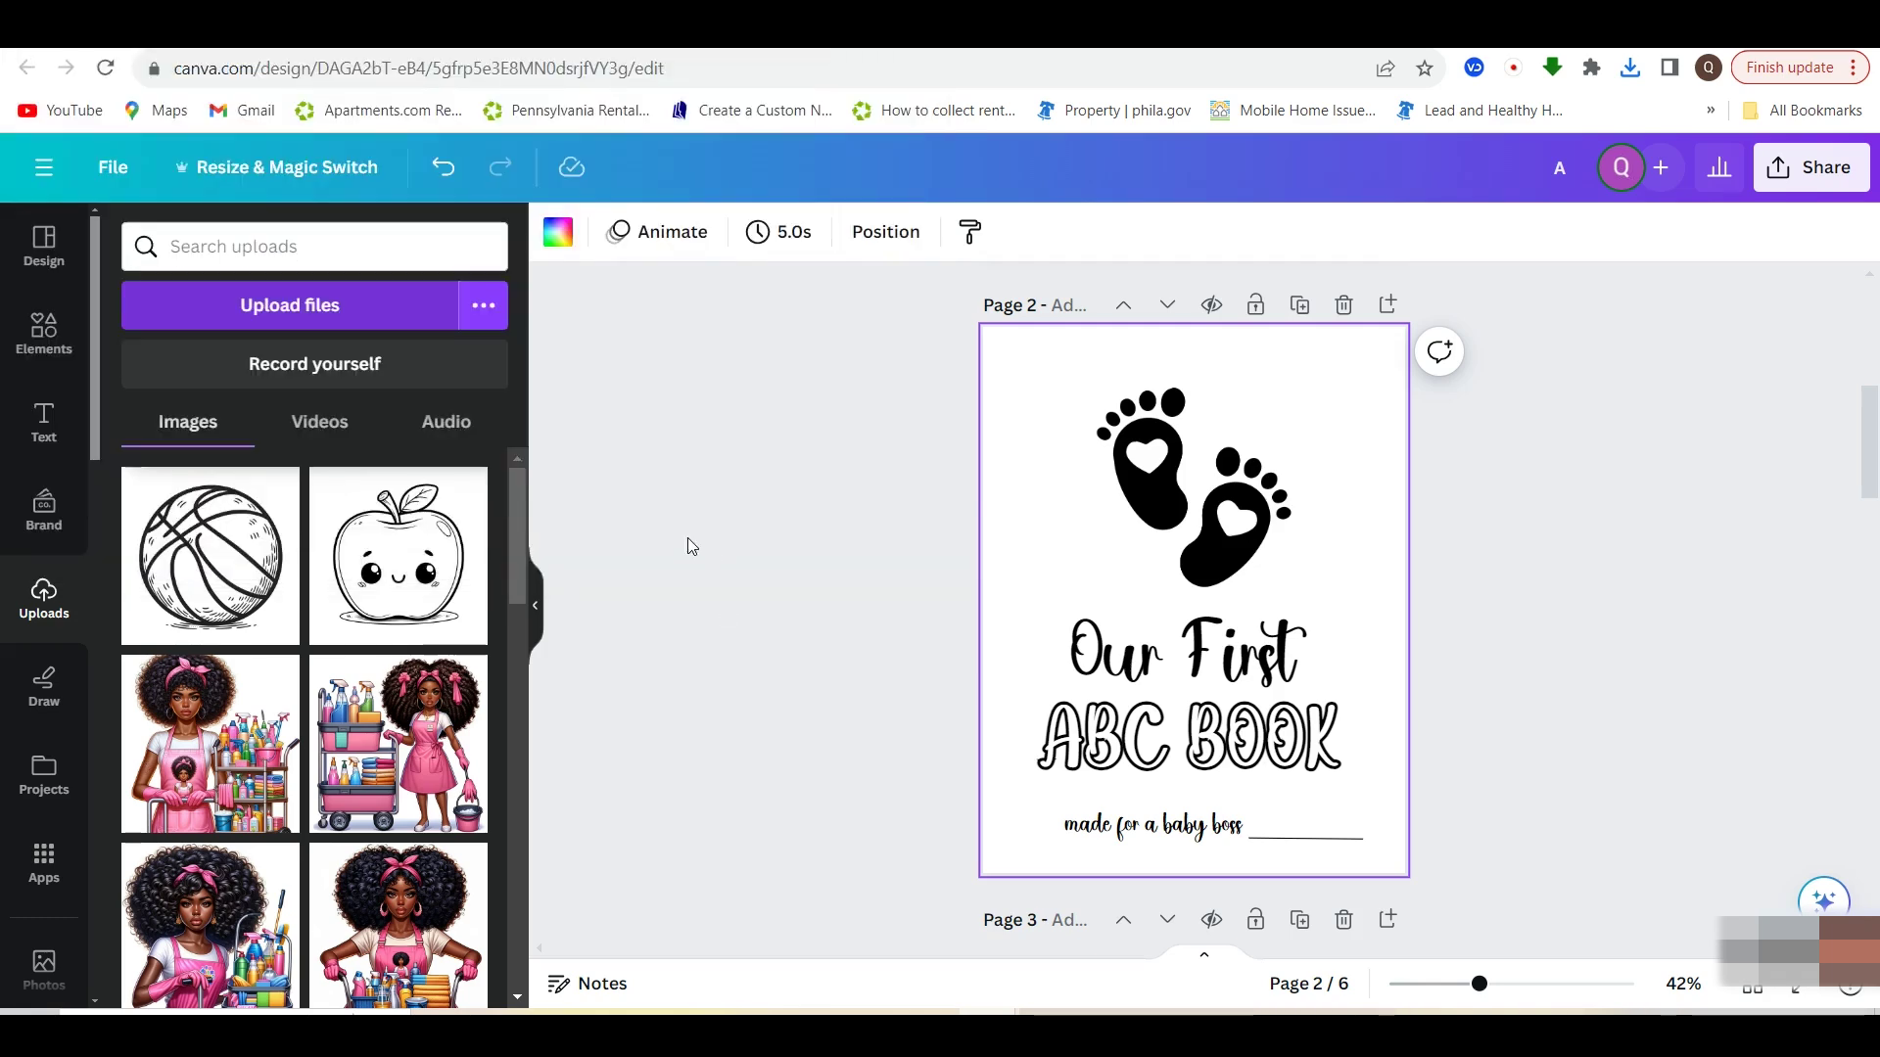
Replace the footprints on the duplicated title page with the baby image, sized and positioned above "Our First"
click(1124, 467)
scroll(1542, 621, up, 3)
scroll(1537, 621, down, 2)
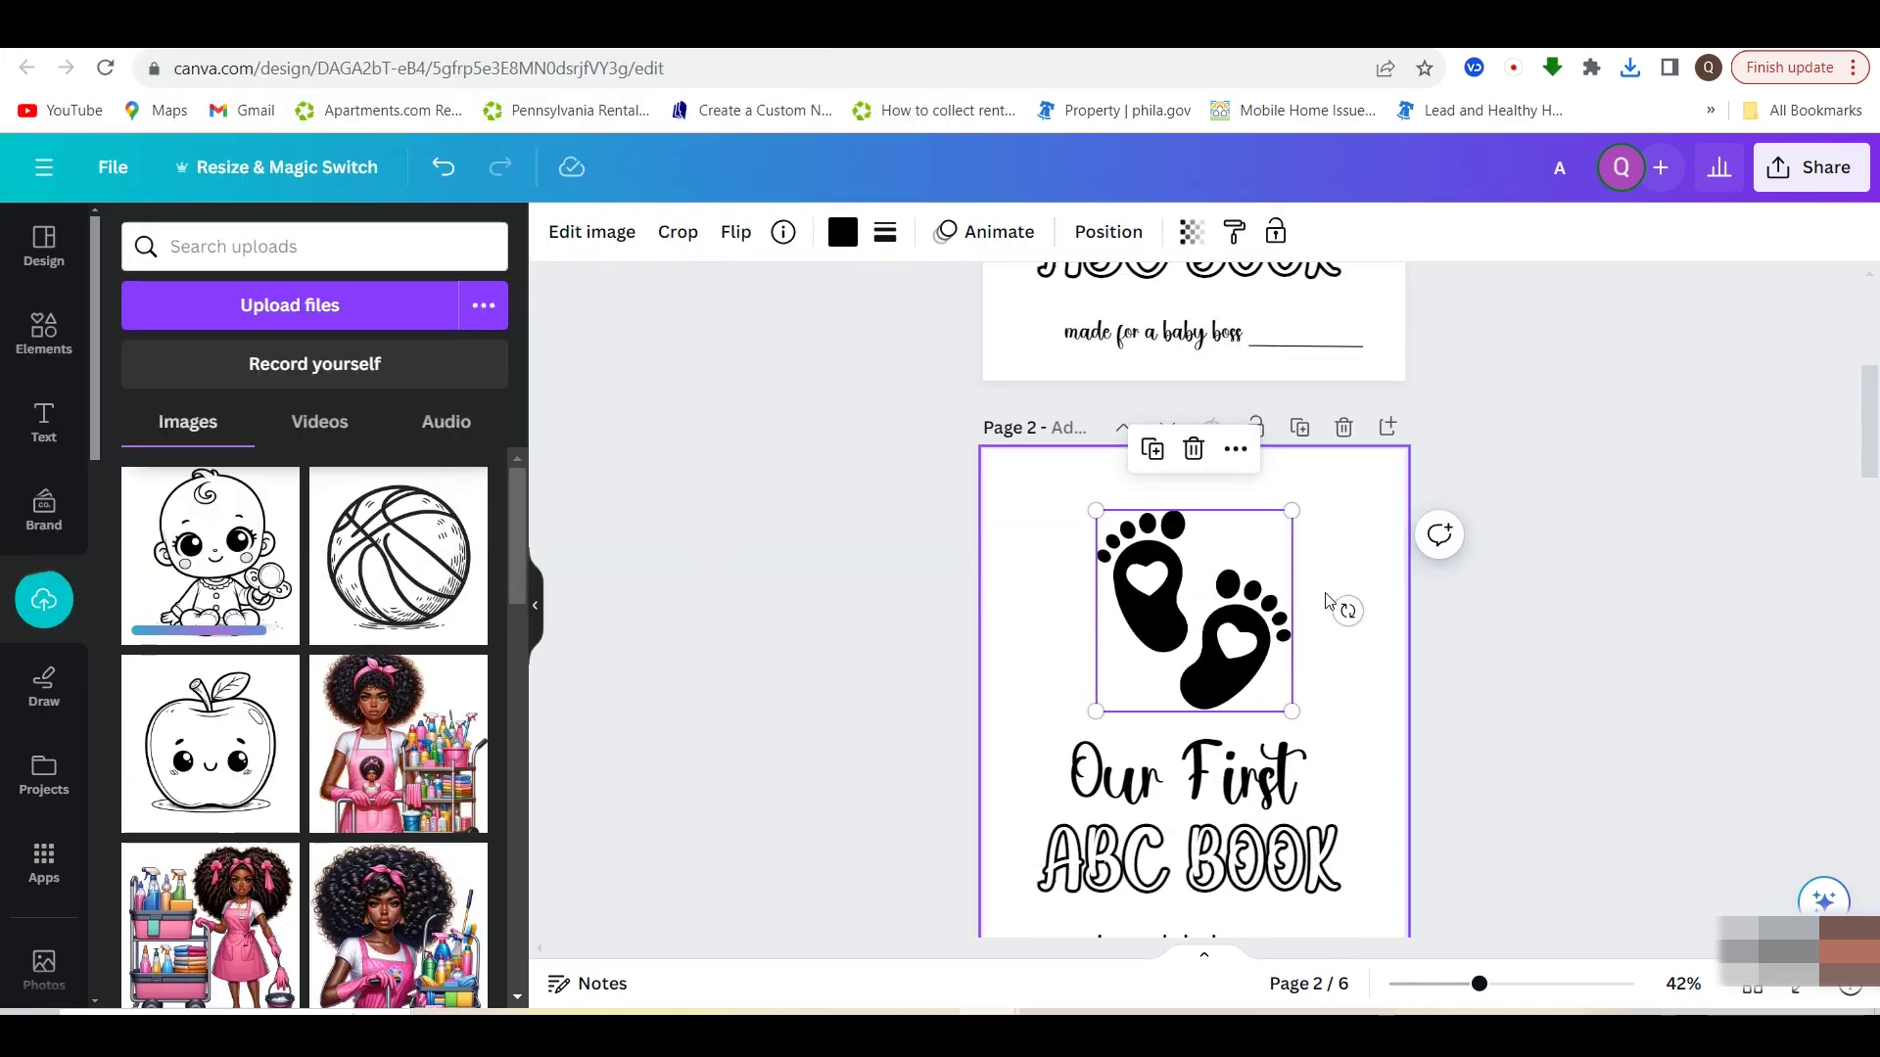
key(Delete)
click(196, 560)
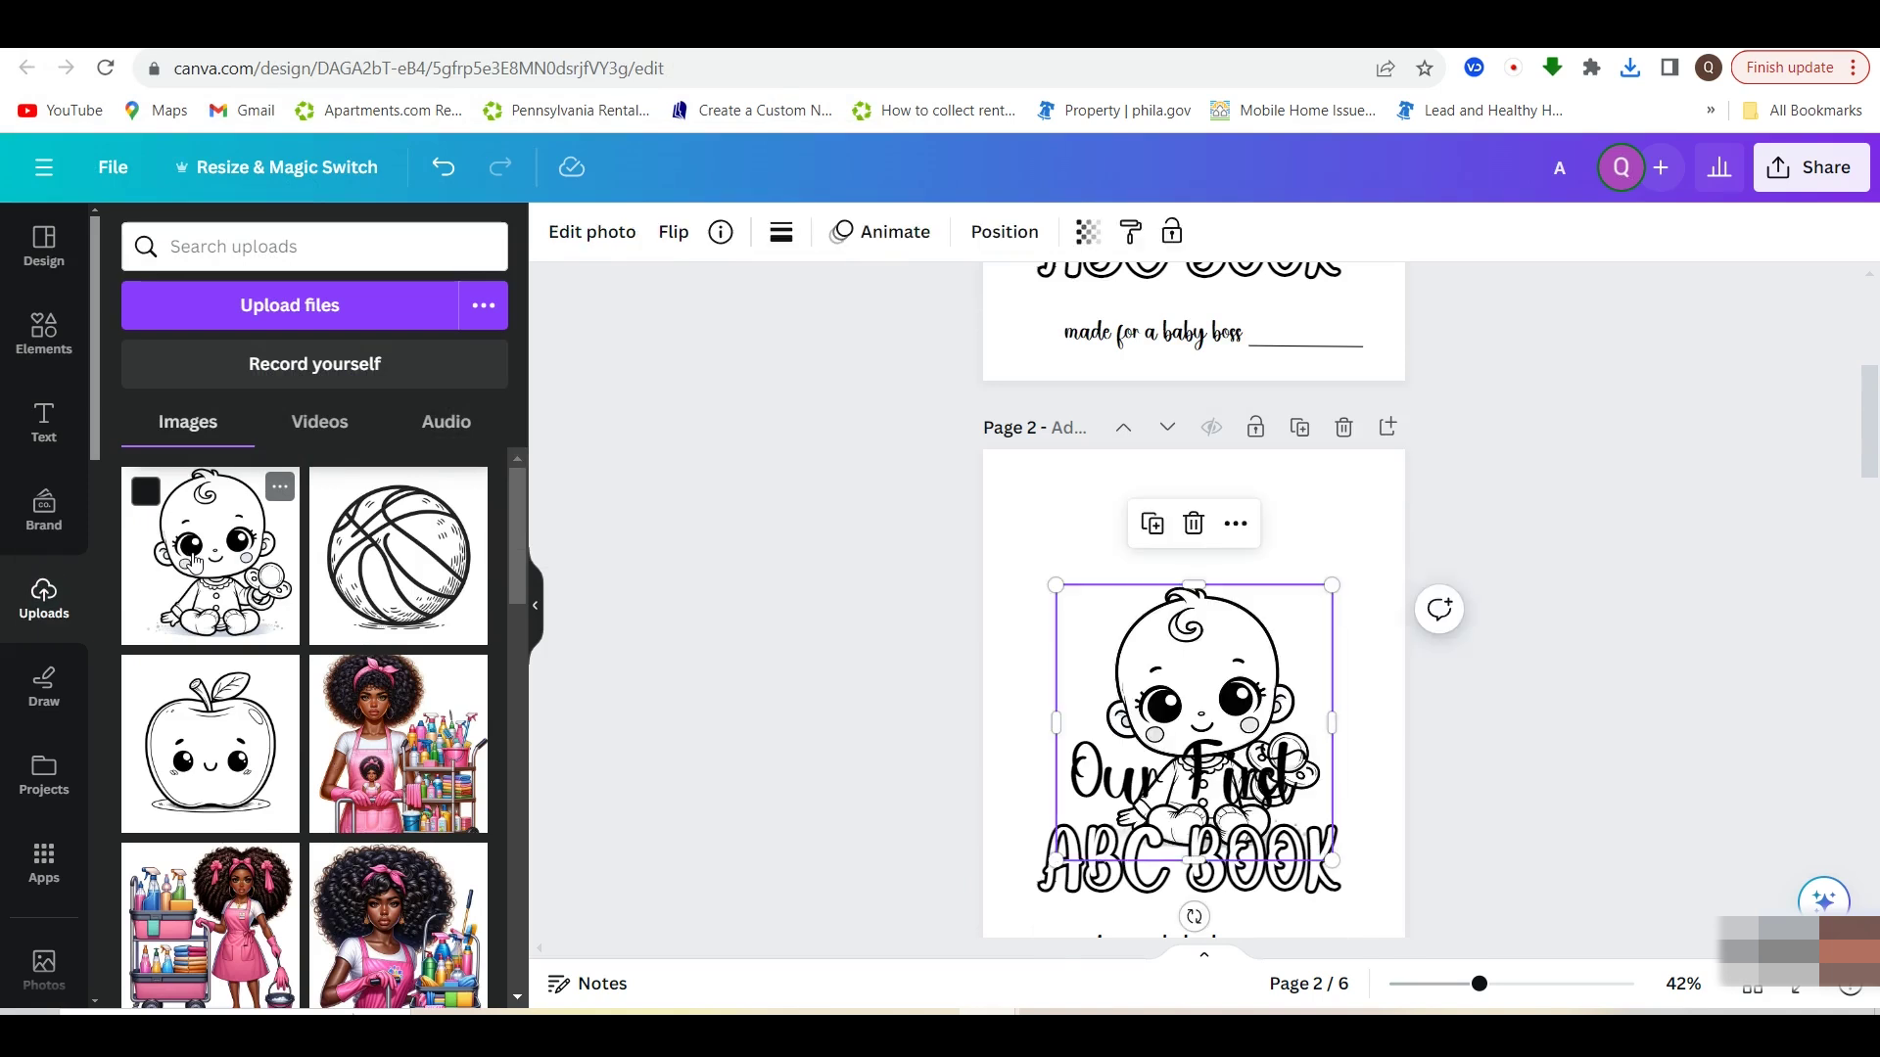
drag(1088, 752, 1073, 617)
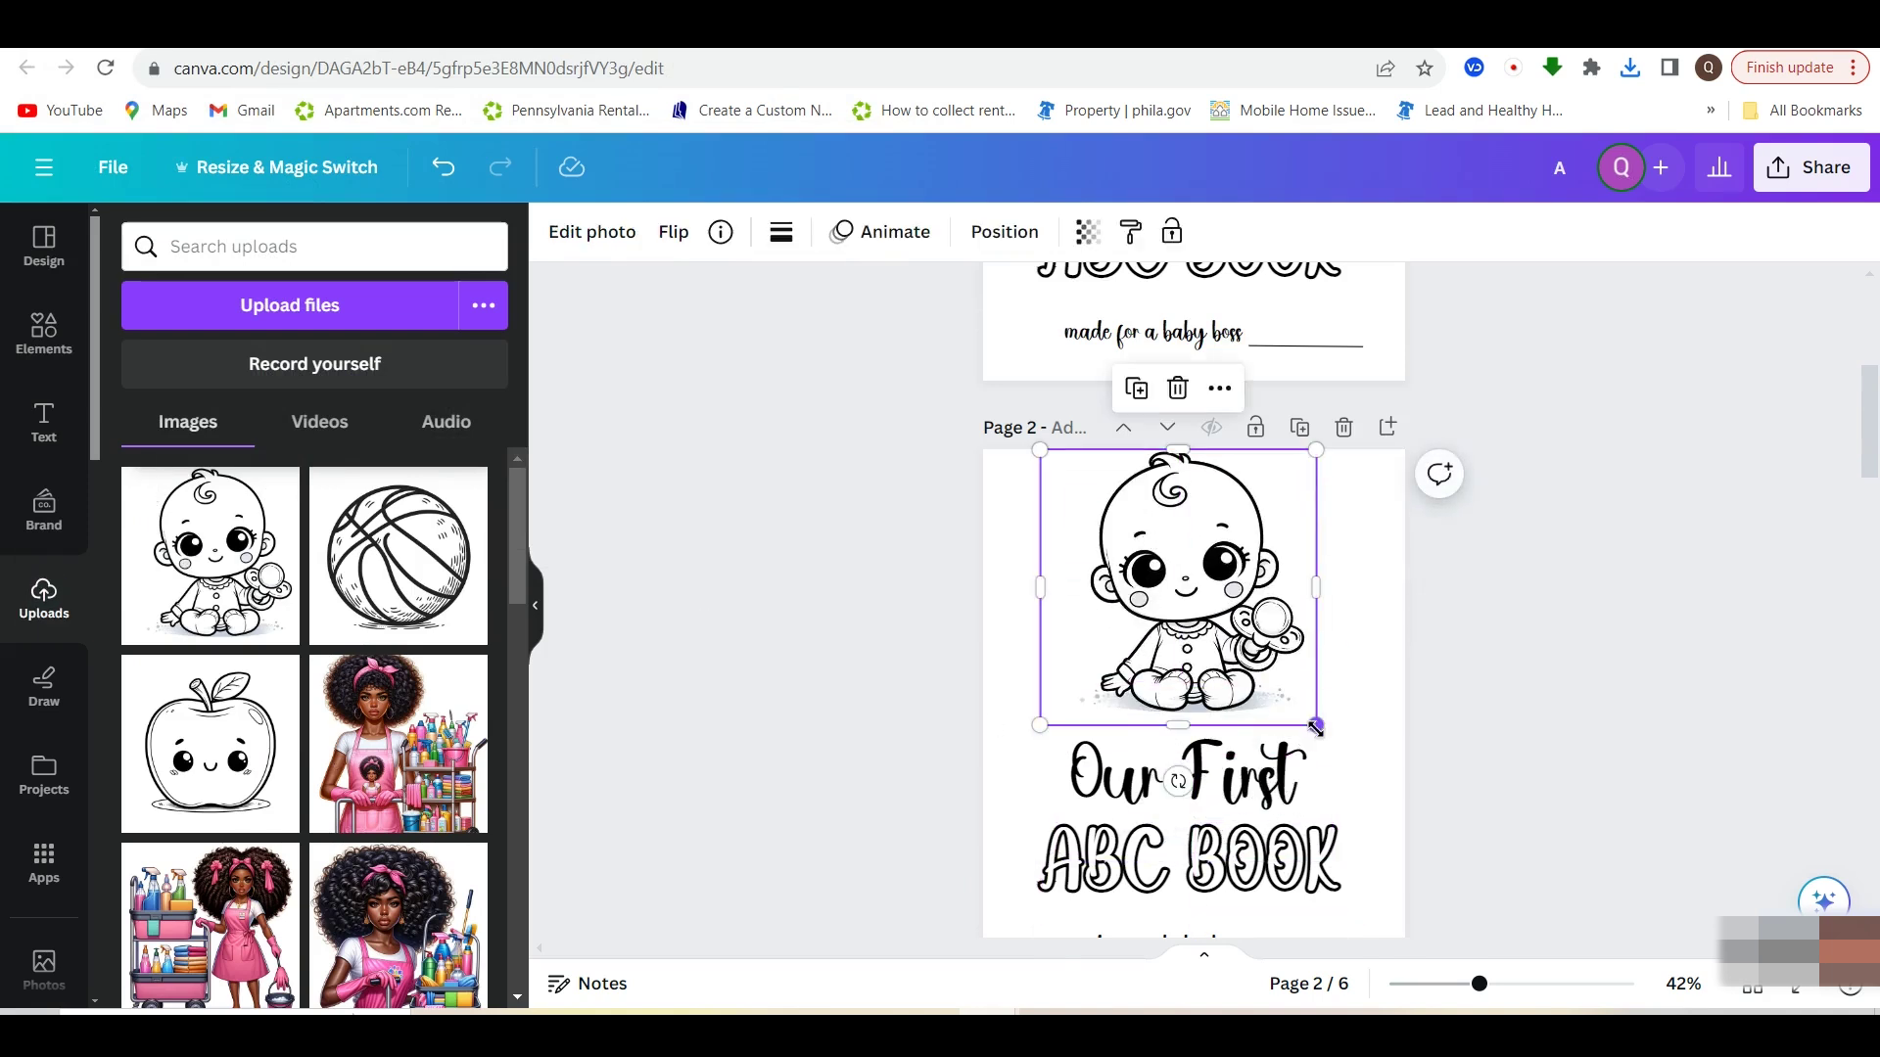
drag(1316, 725, 1297, 704)
drag(1215, 609, 1229, 644)
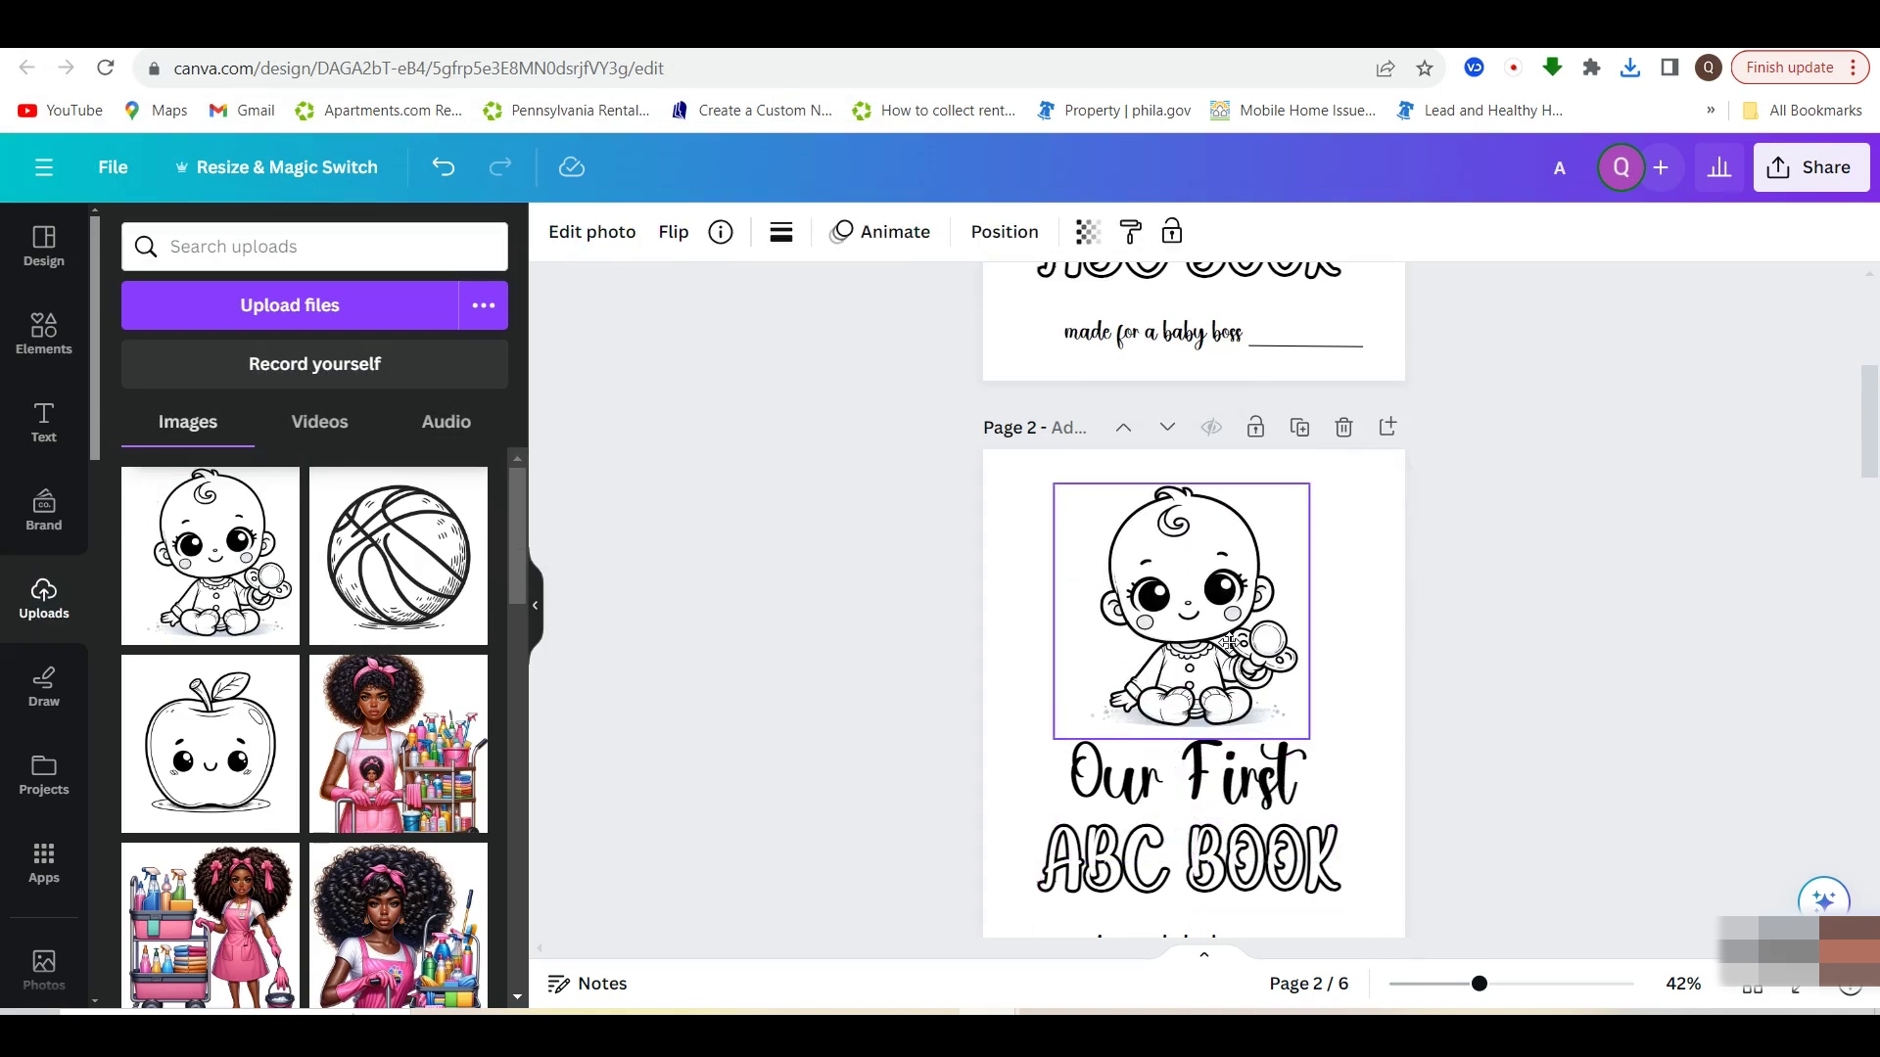
Remove the background from the baby image on the second title page
click(591, 232)
click(167, 411)
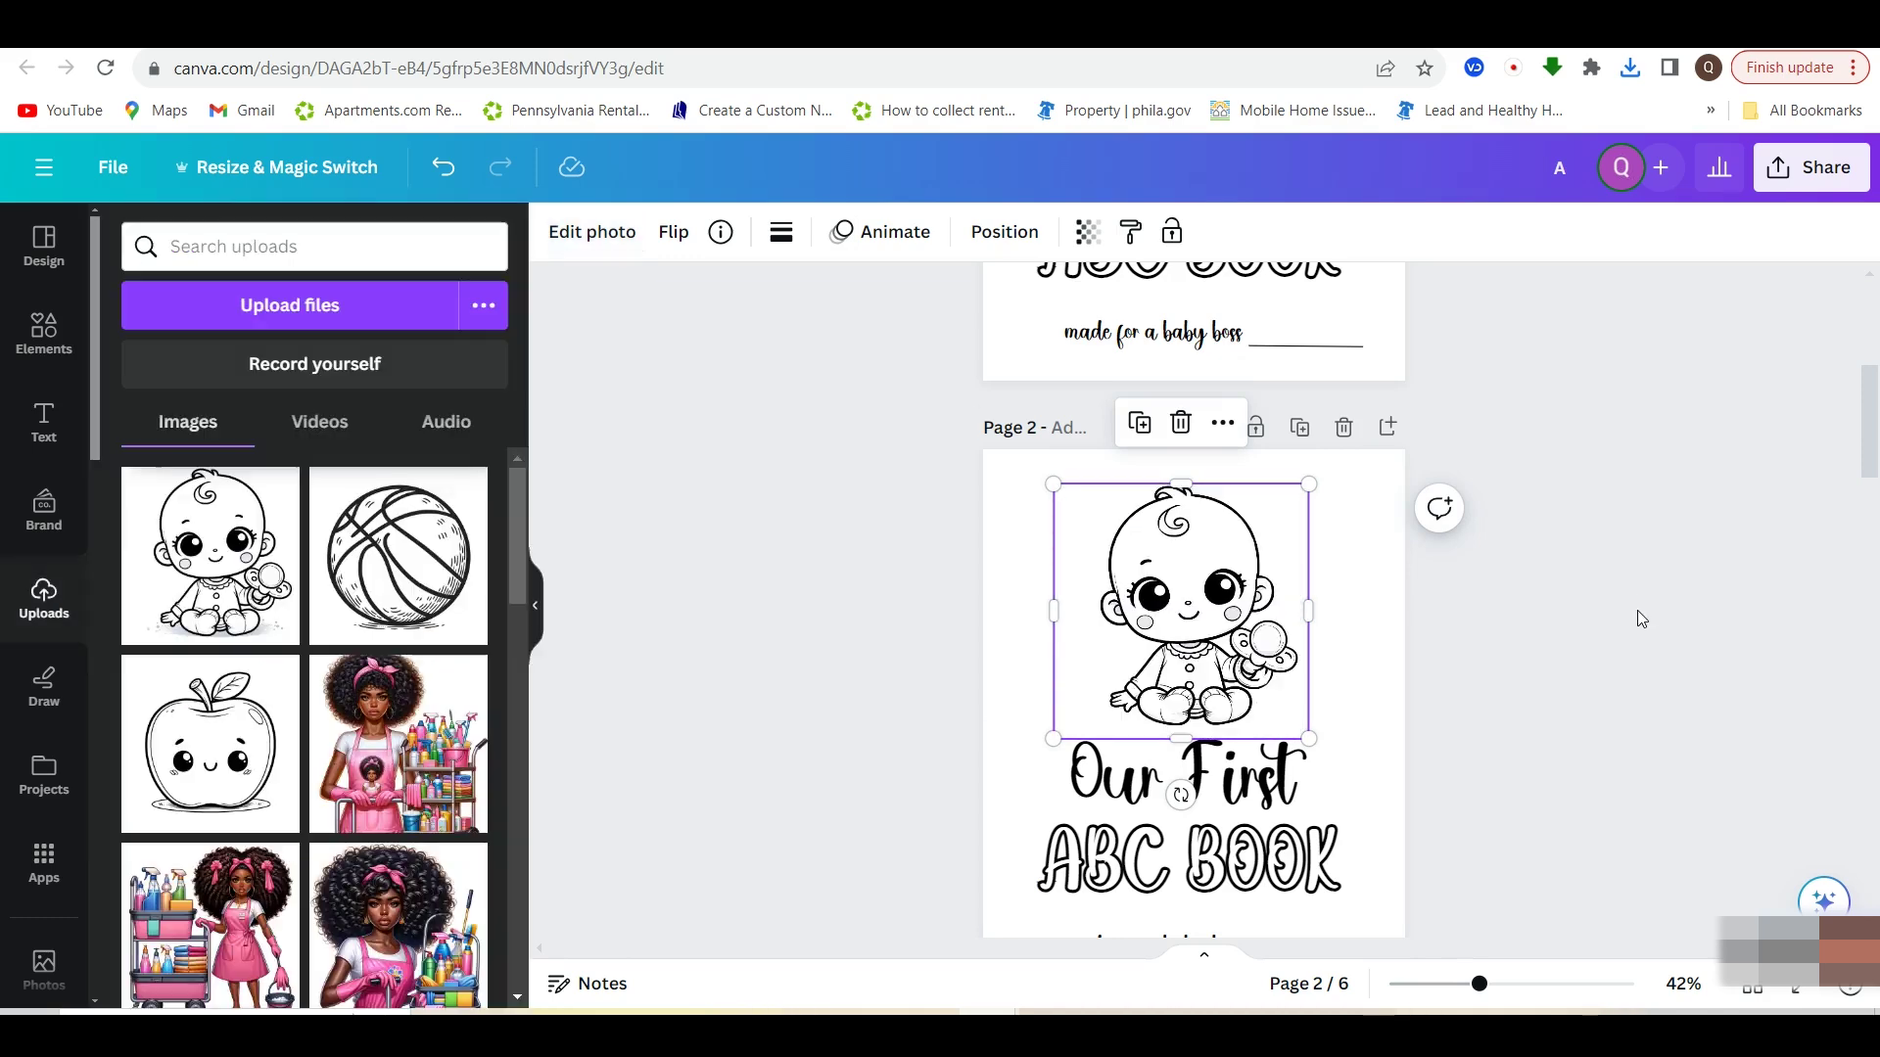
click(1531, 672)
scroll(1494, 661, down, 3)
scroll(1494, 663, up, 1)
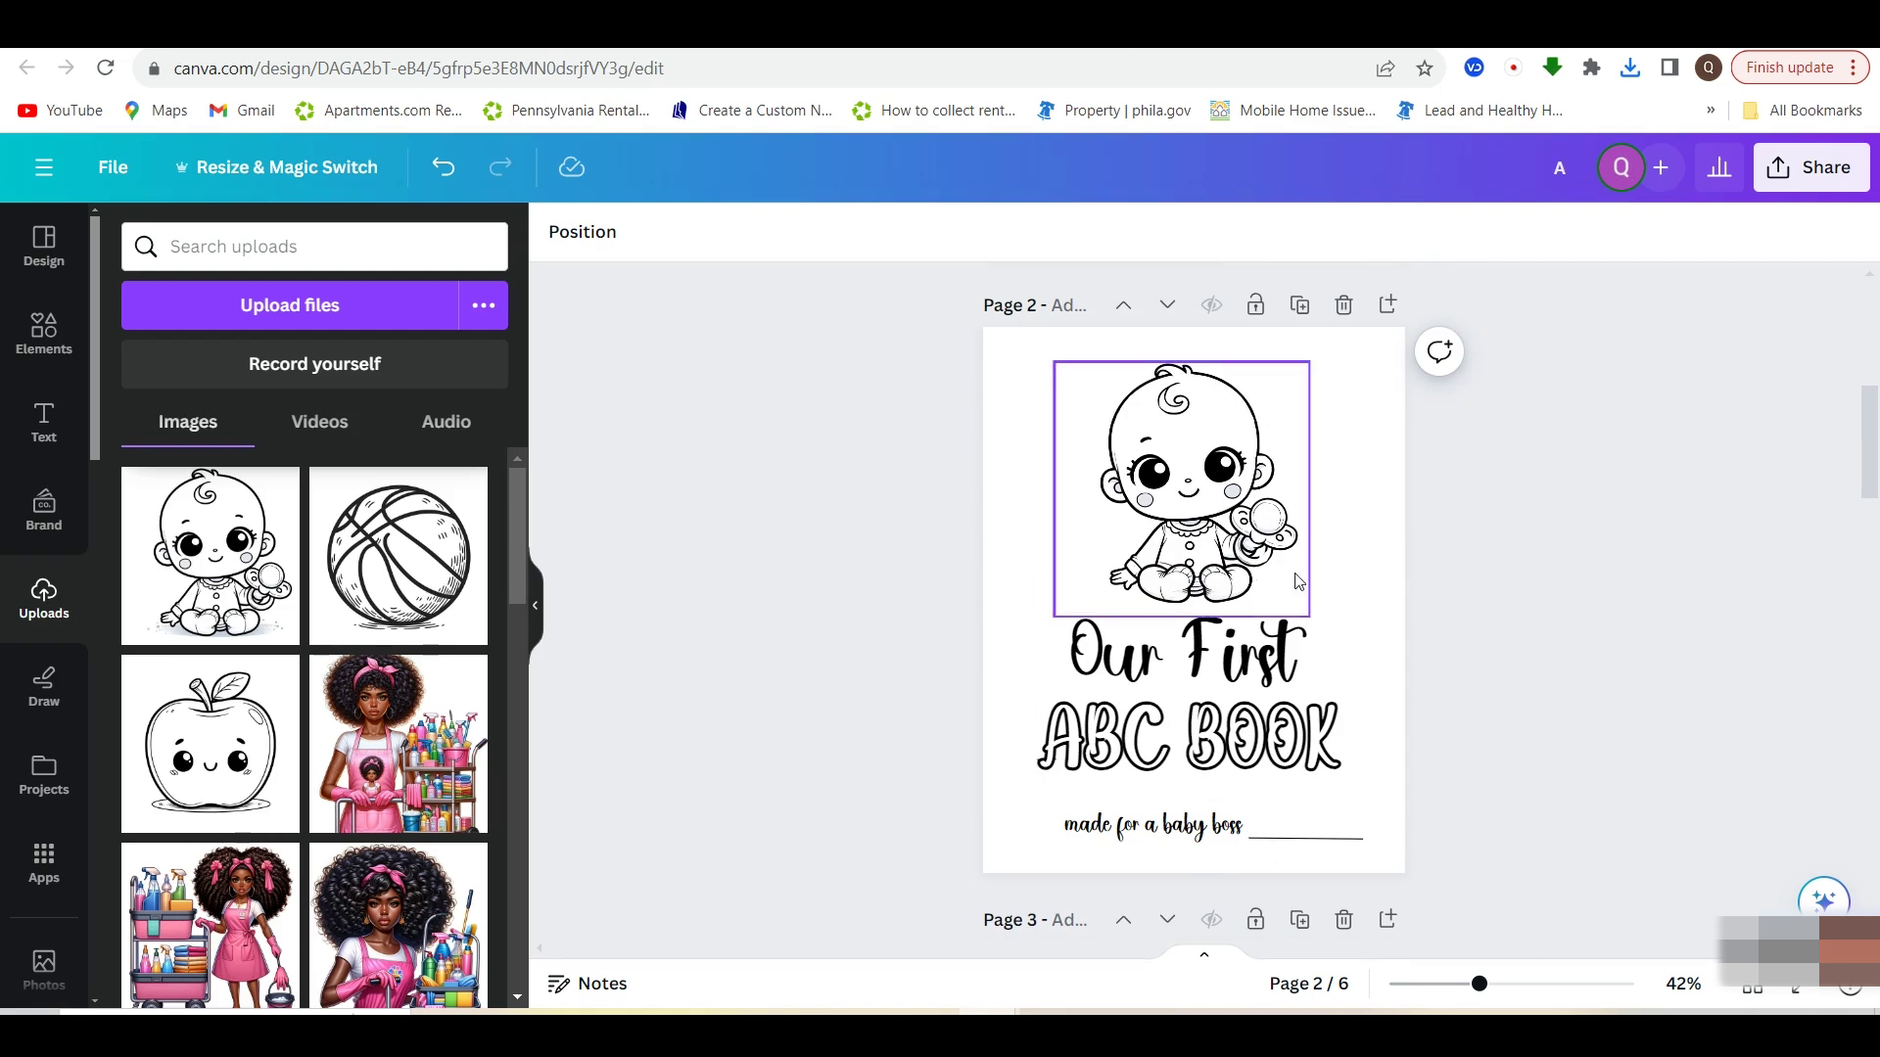
Reorder the pages so the plain apple page is page 2 and the shaded basketball page is page 3
click(1751, 988)
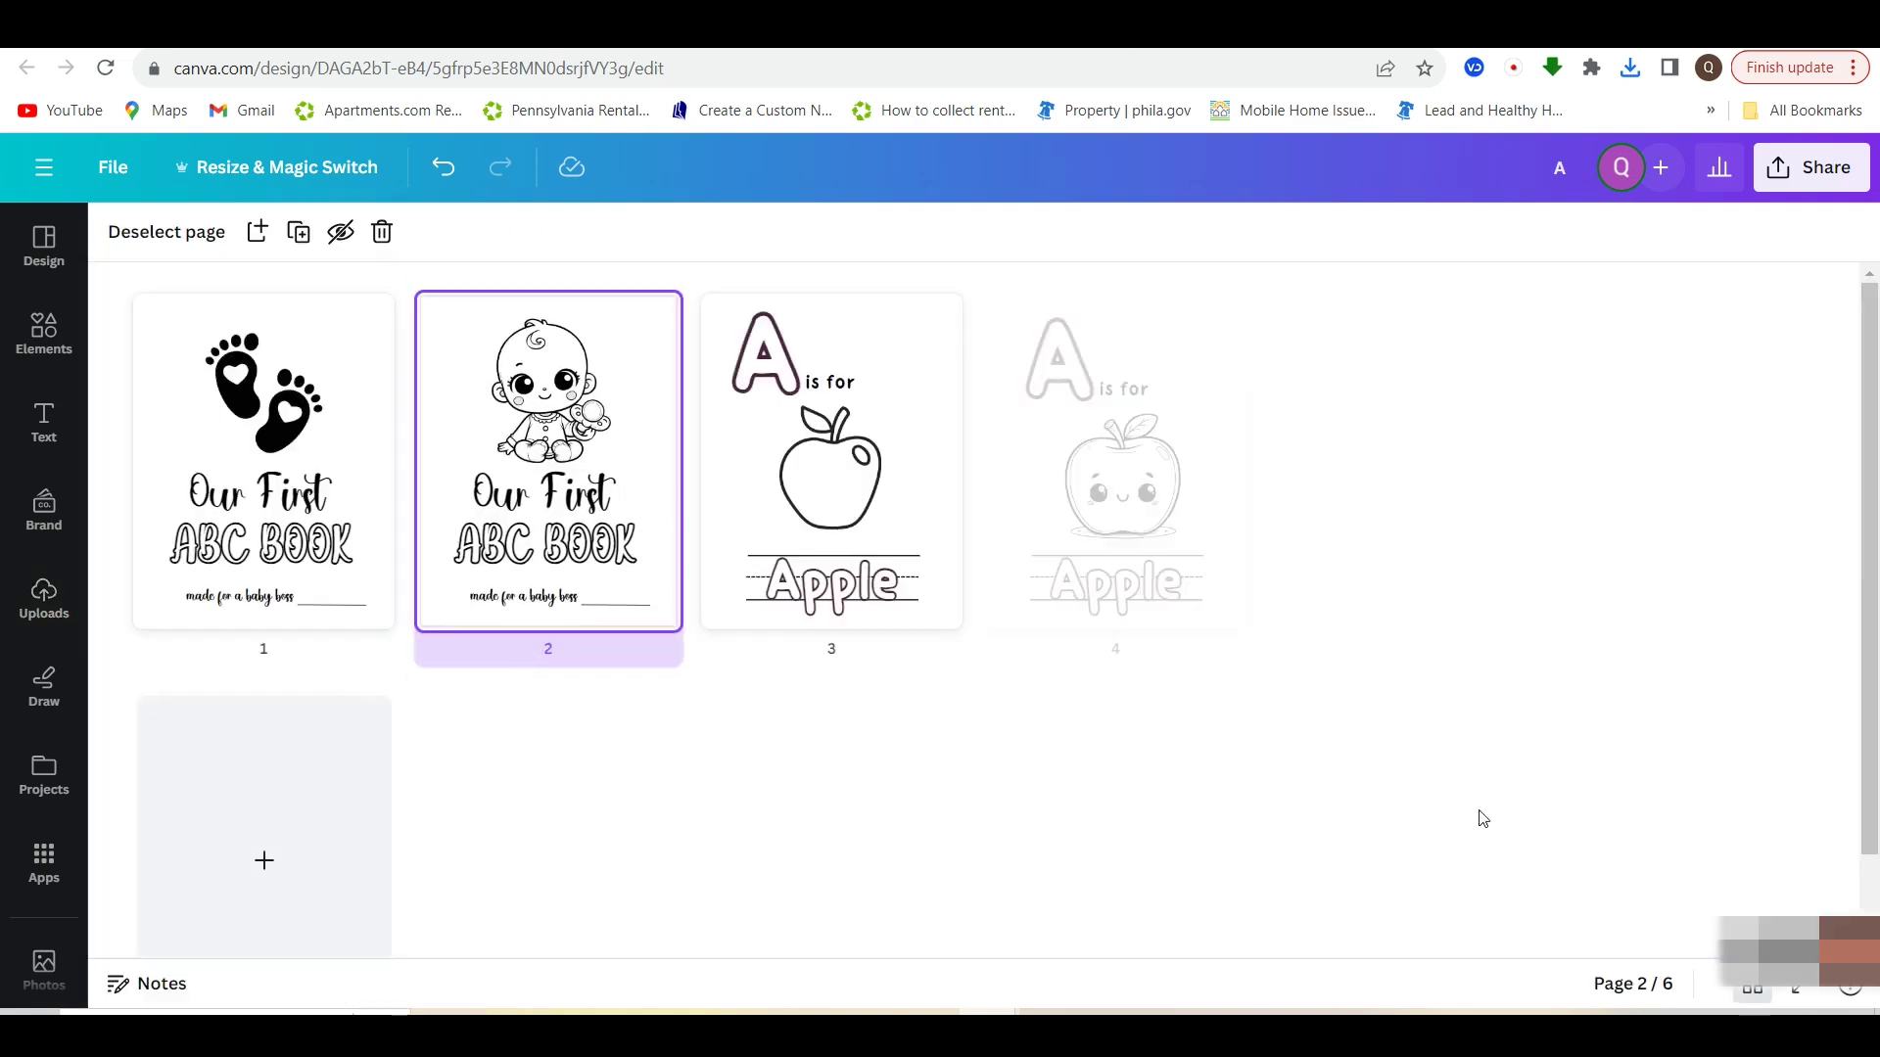
drag(828, 505, 489, 484)
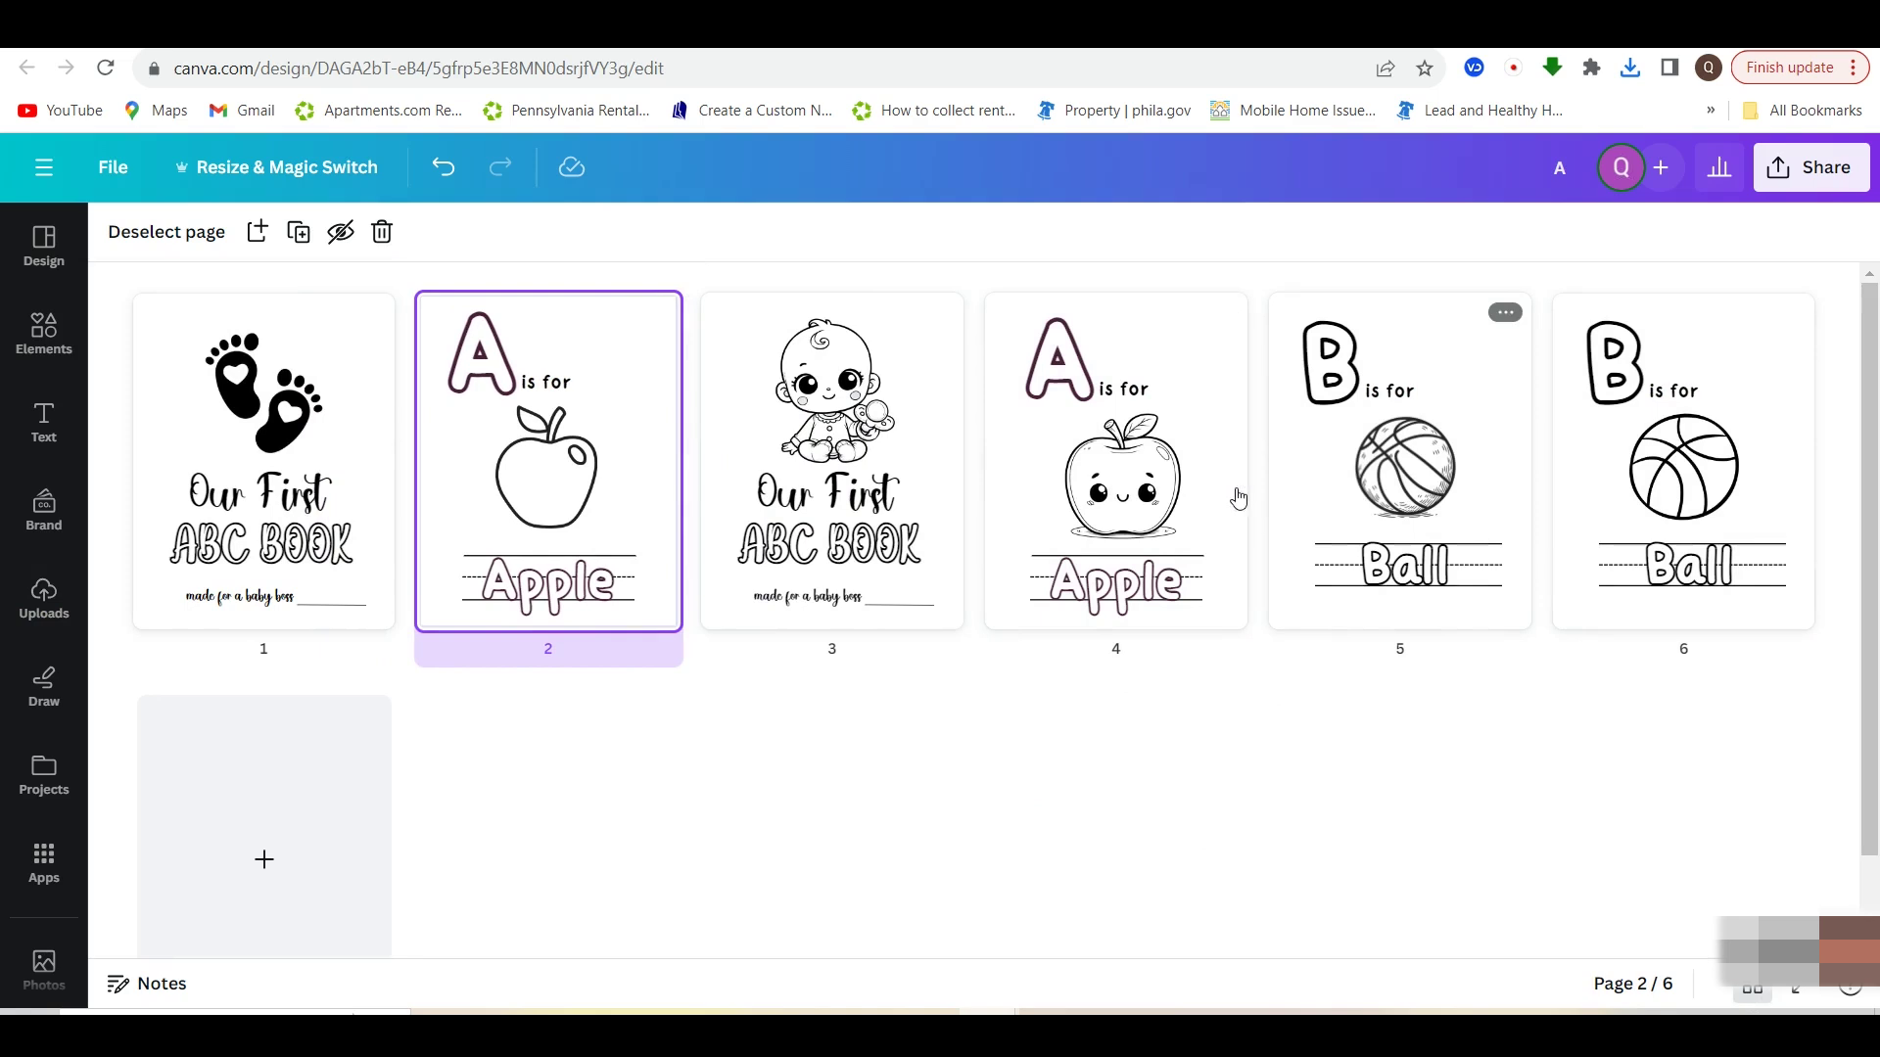
drag(1273, 502, 626, 485)
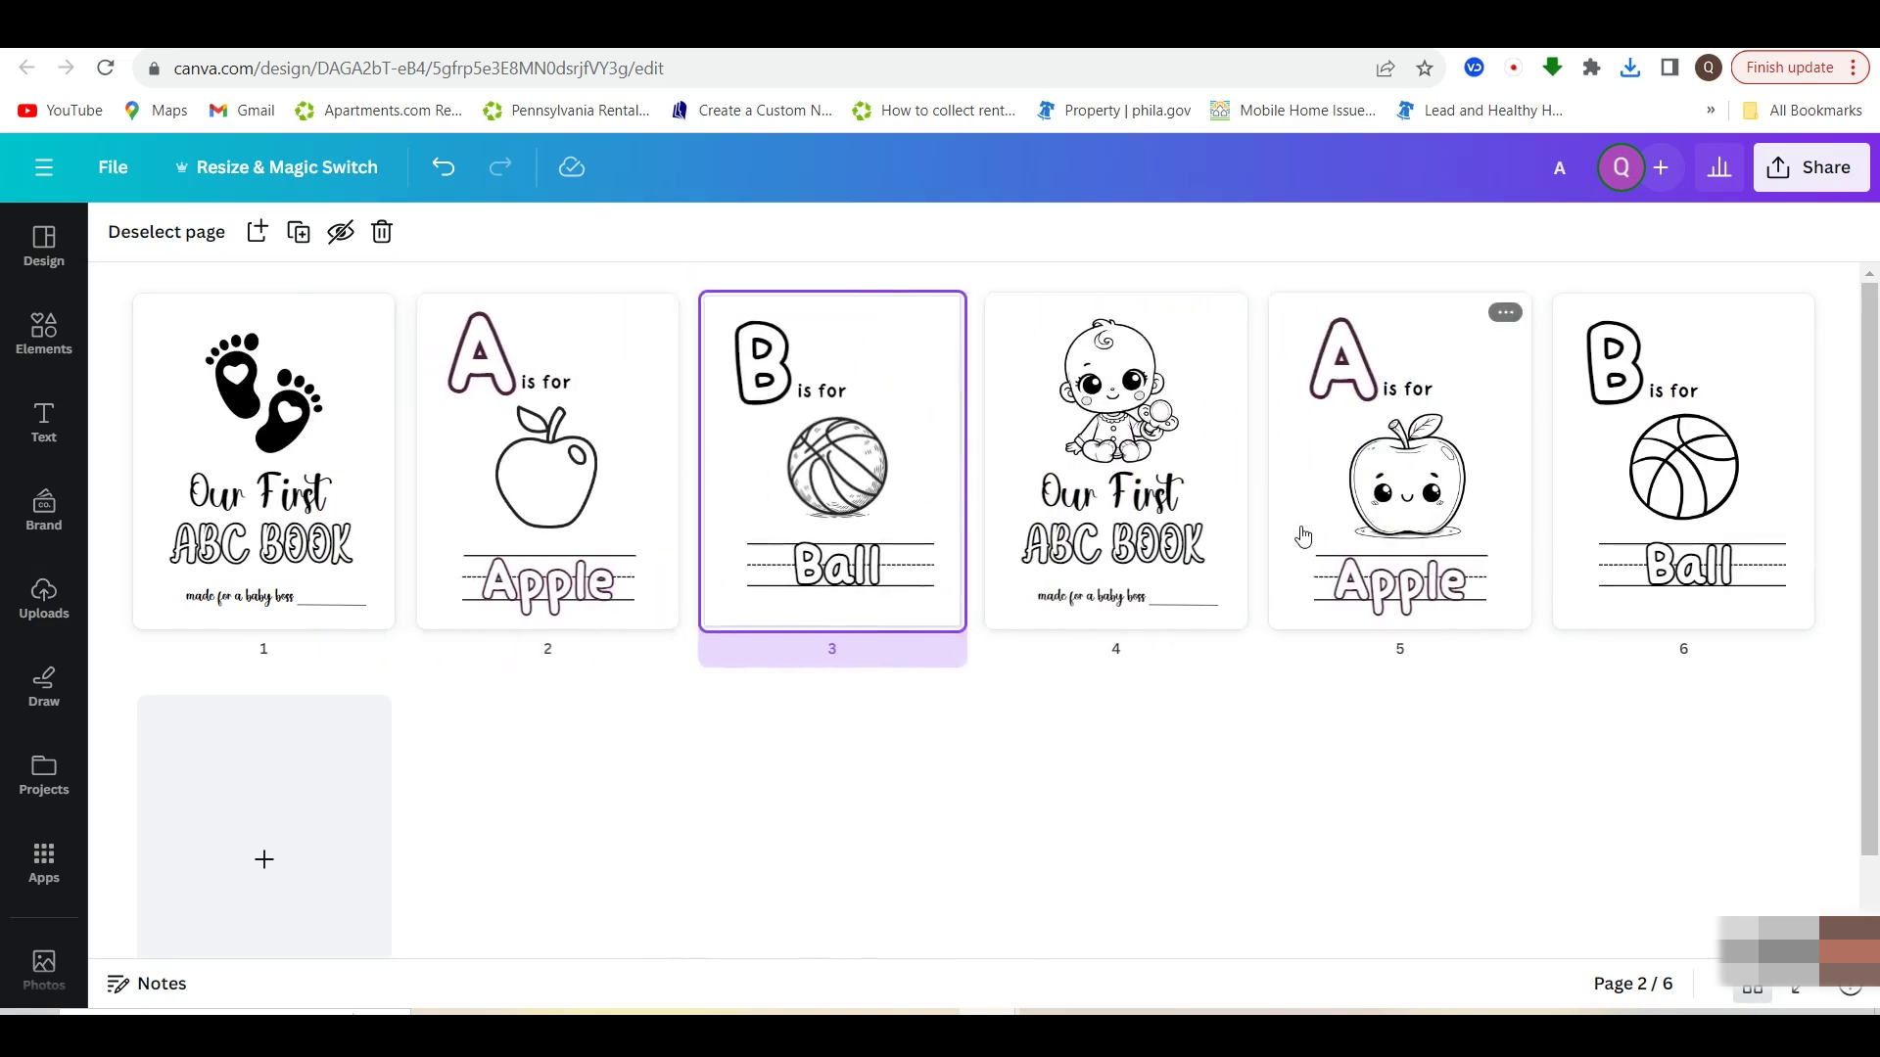
Set up a download of the design limited to pages 1-3
click(1770, 172)
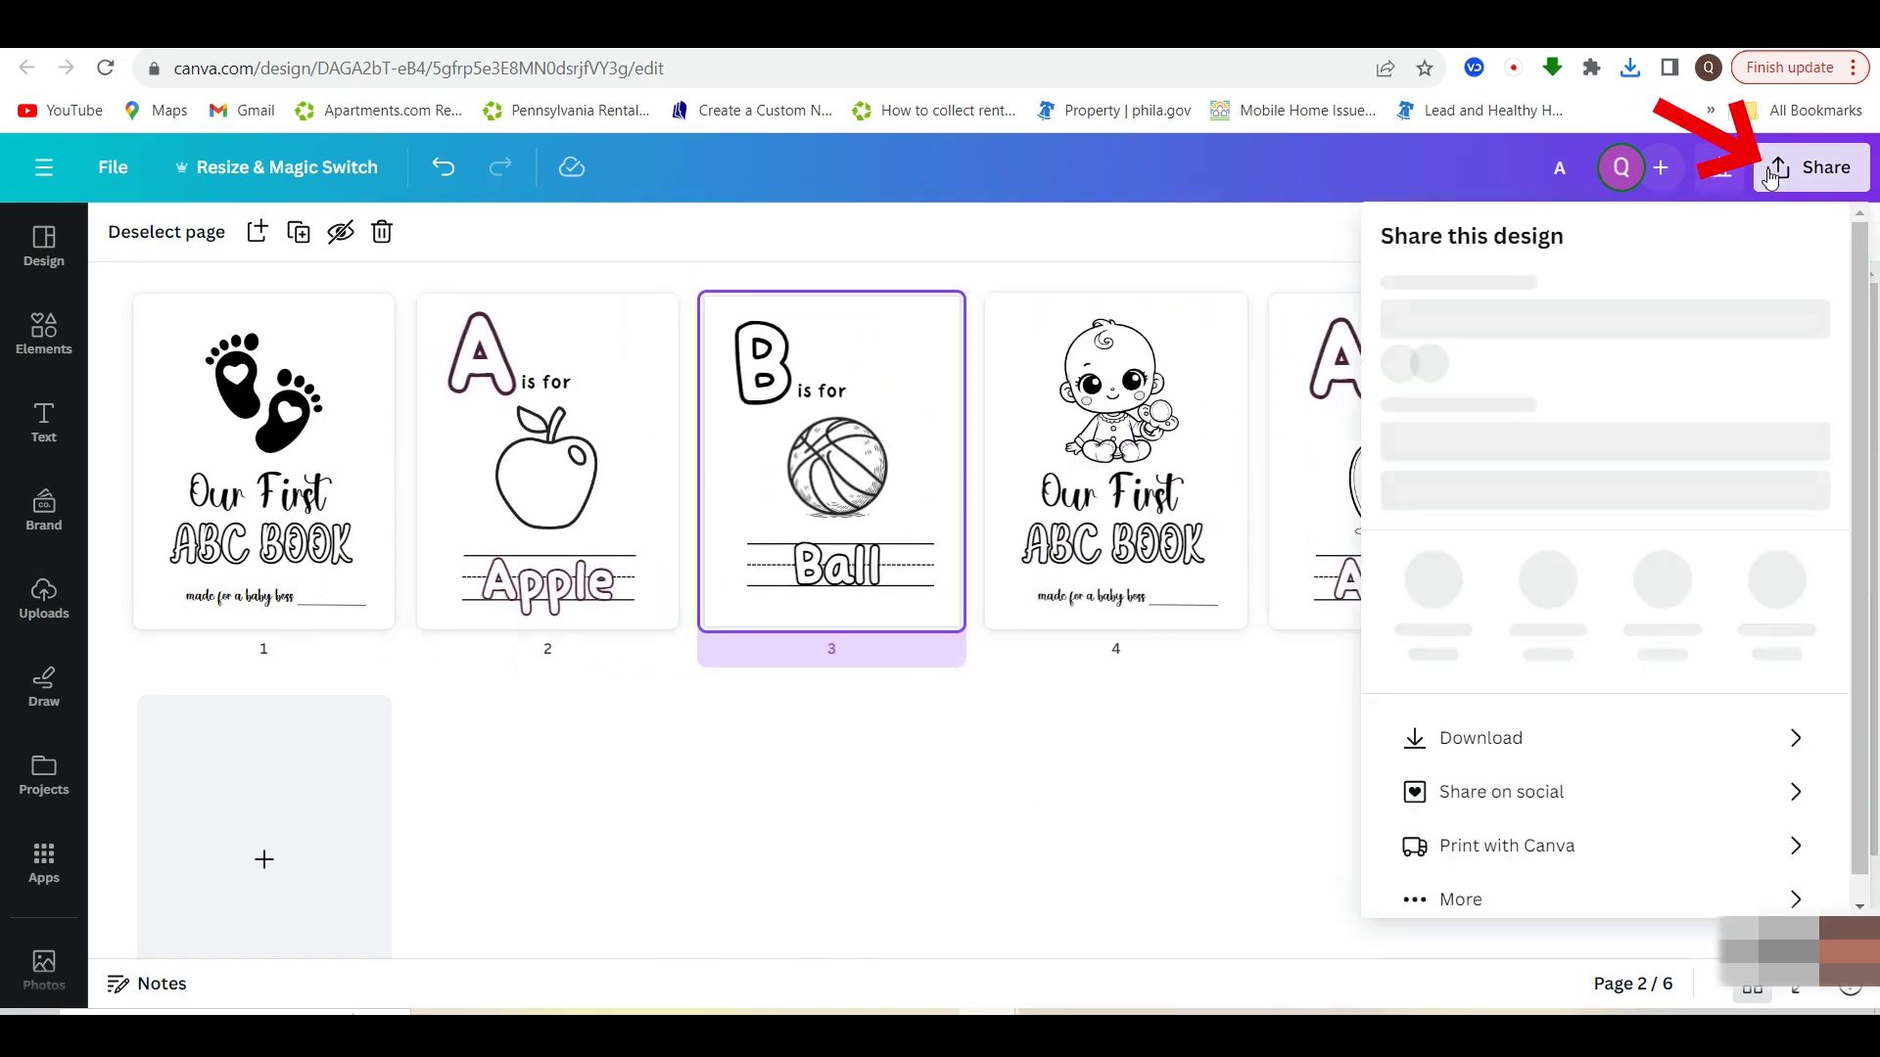
click(1611, 811)
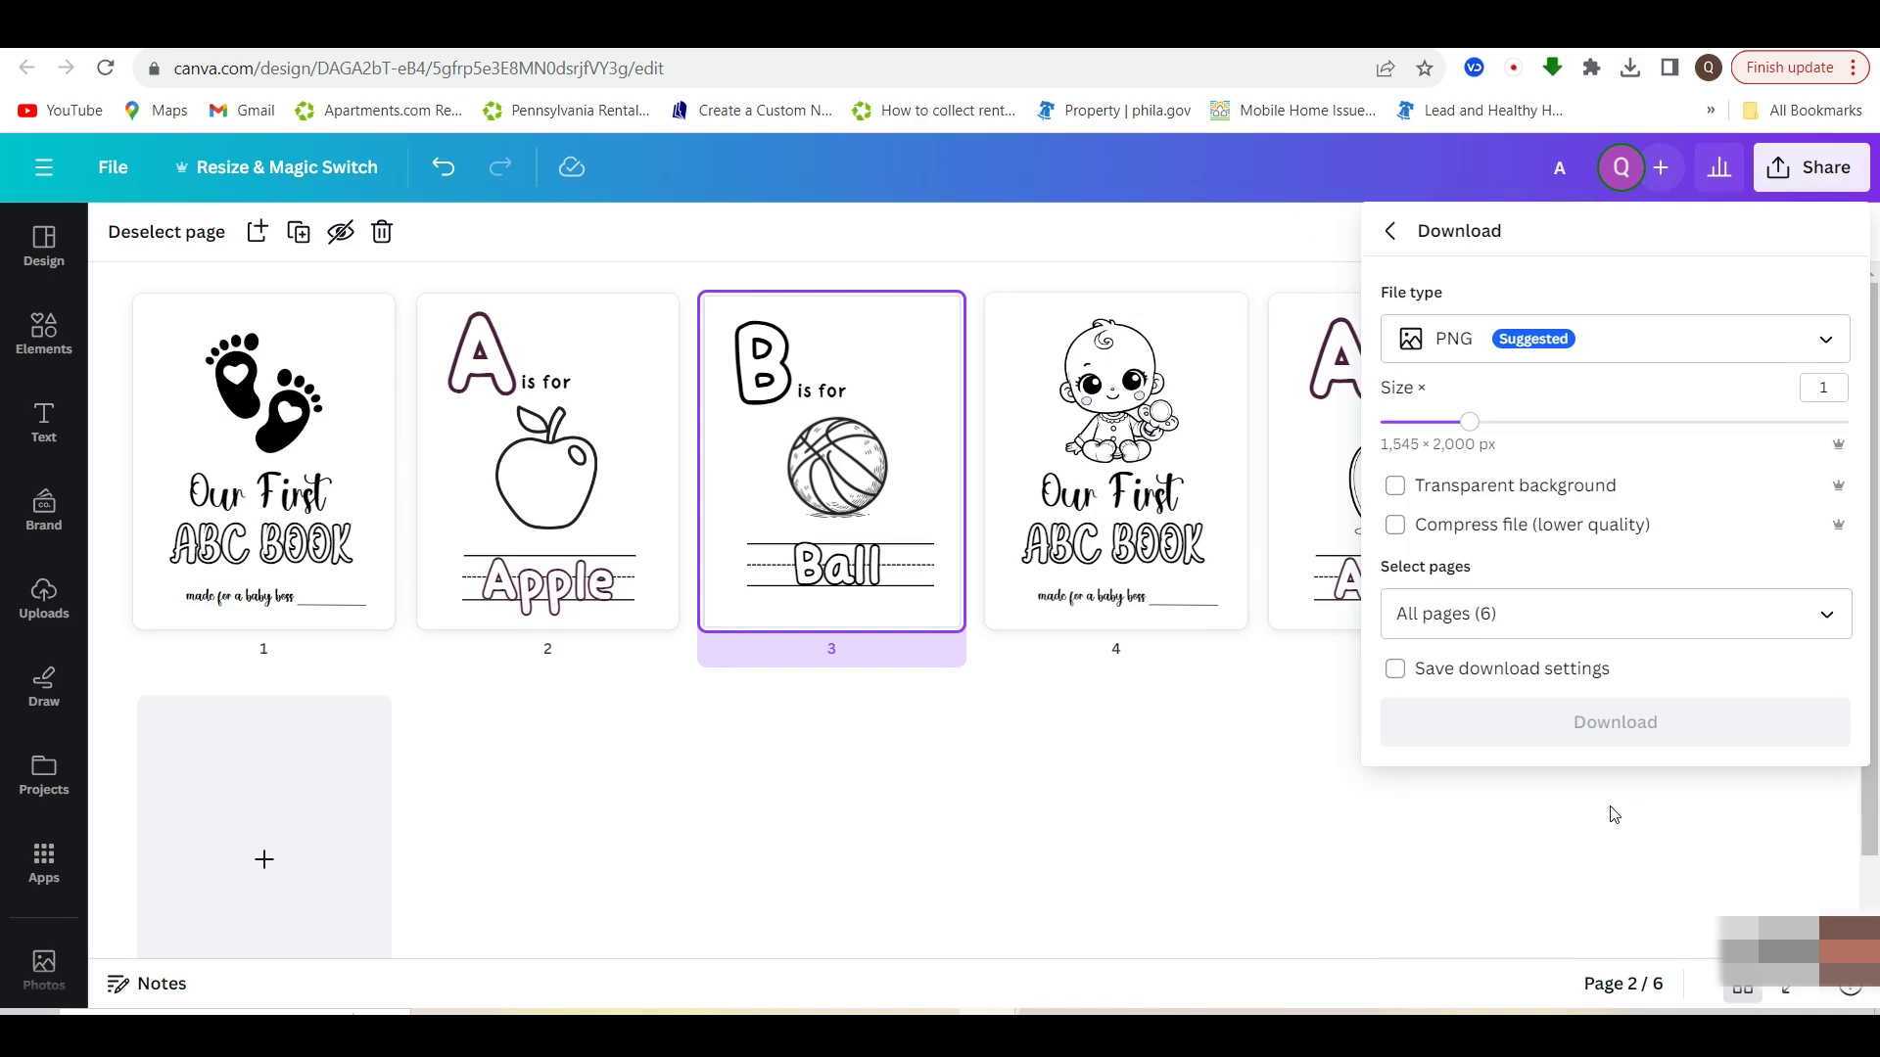
click(1606, 627)
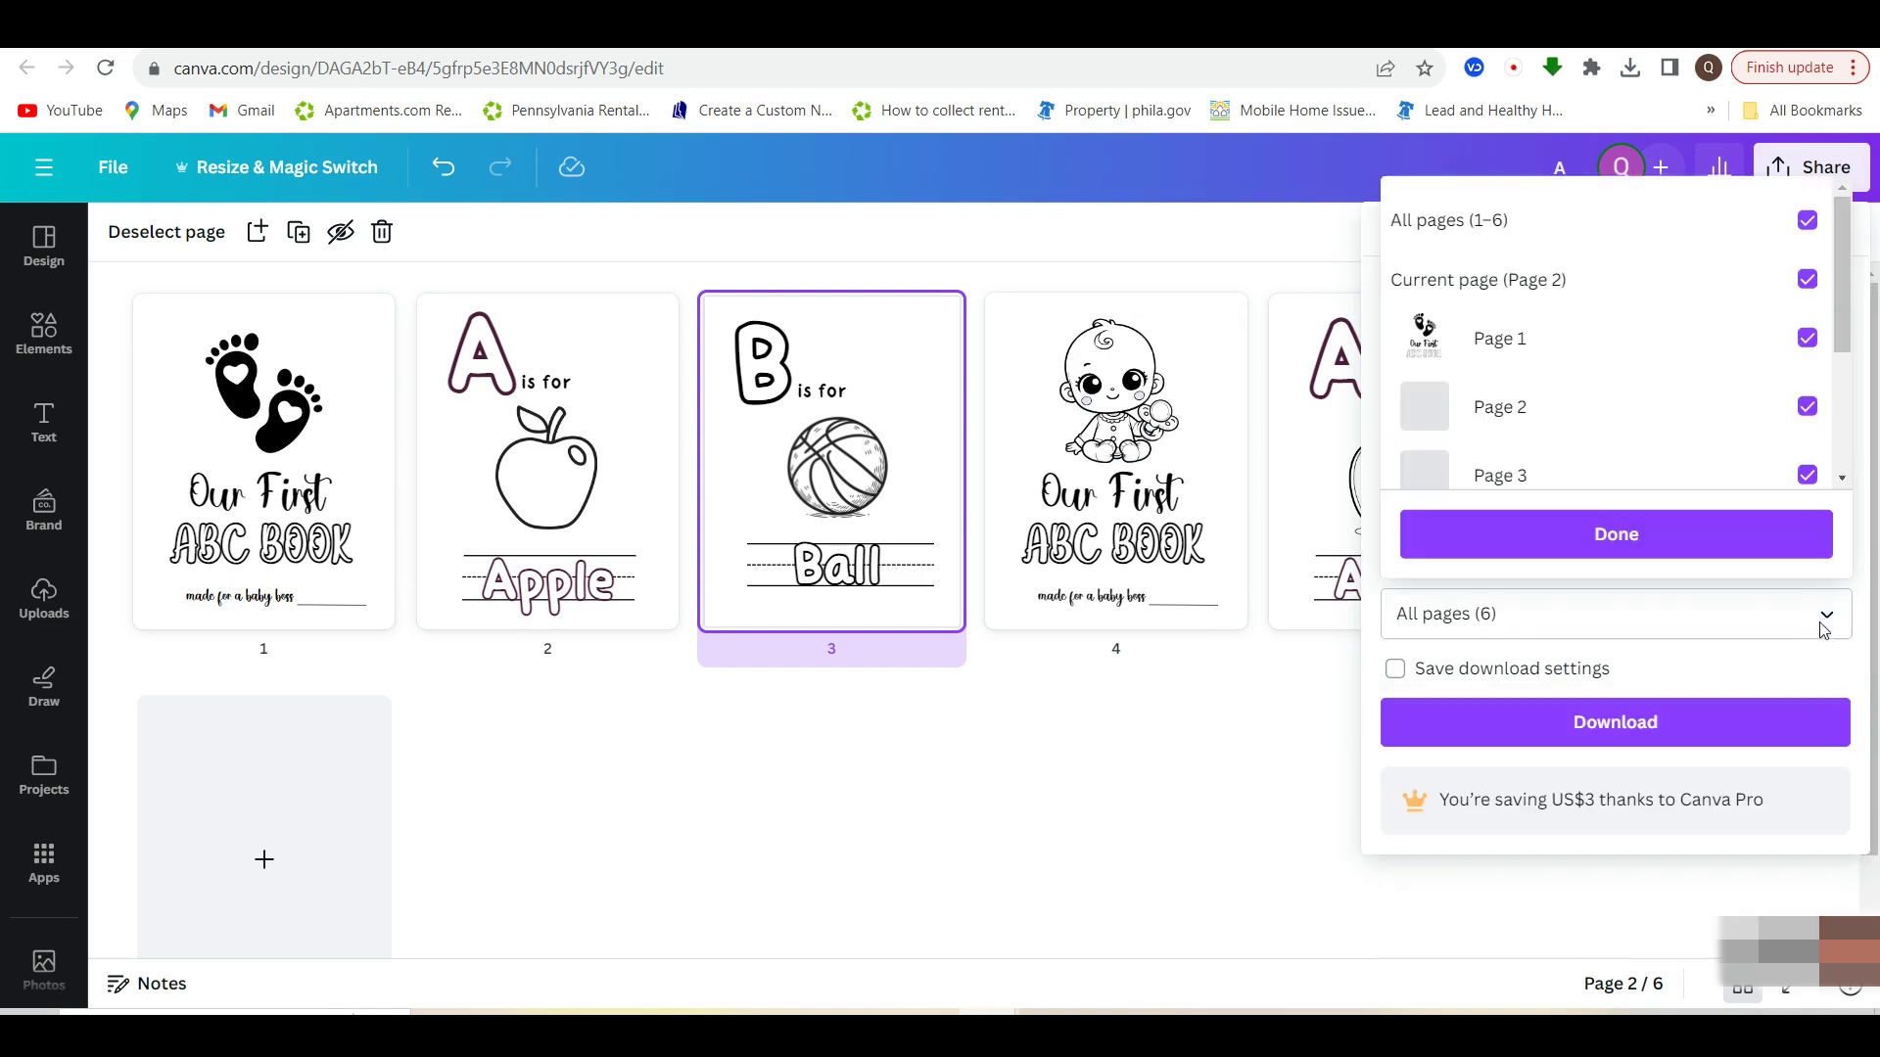
click(1807, 221)
click(1622, 617)
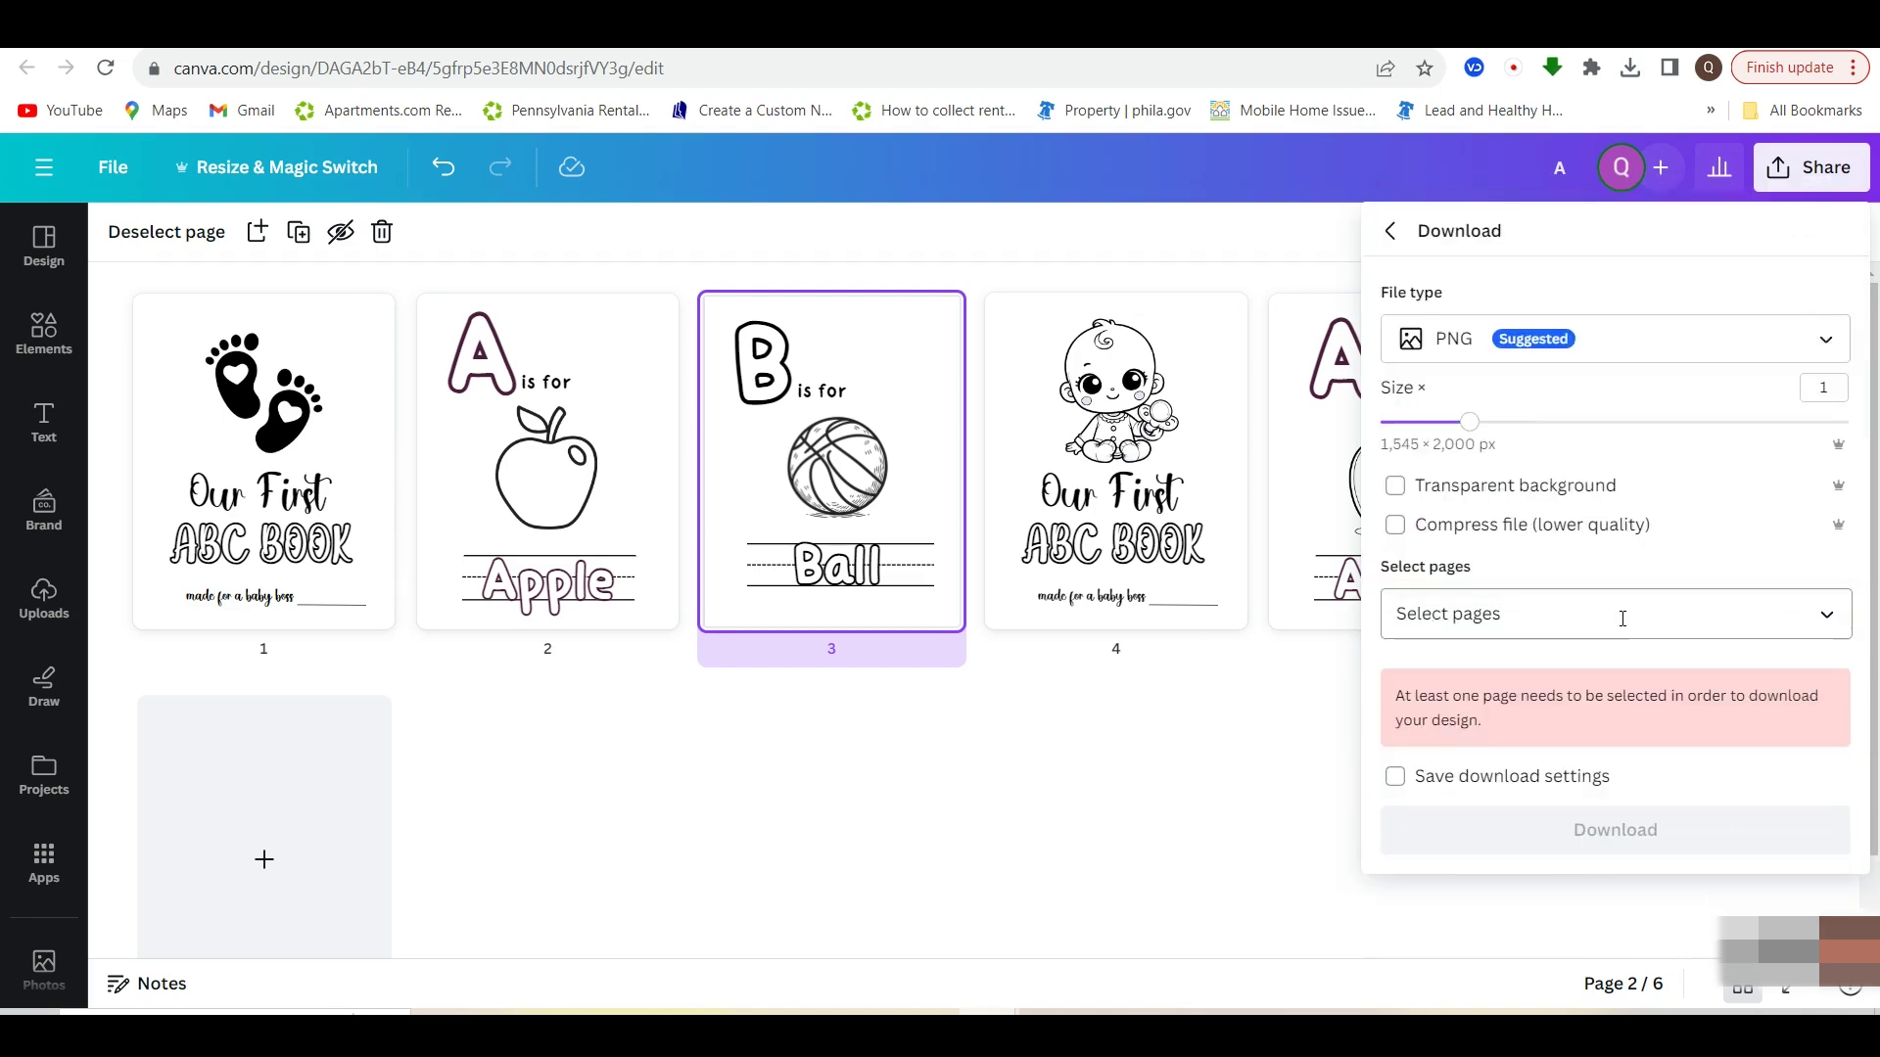
click(1622, 618)
text(1-3)
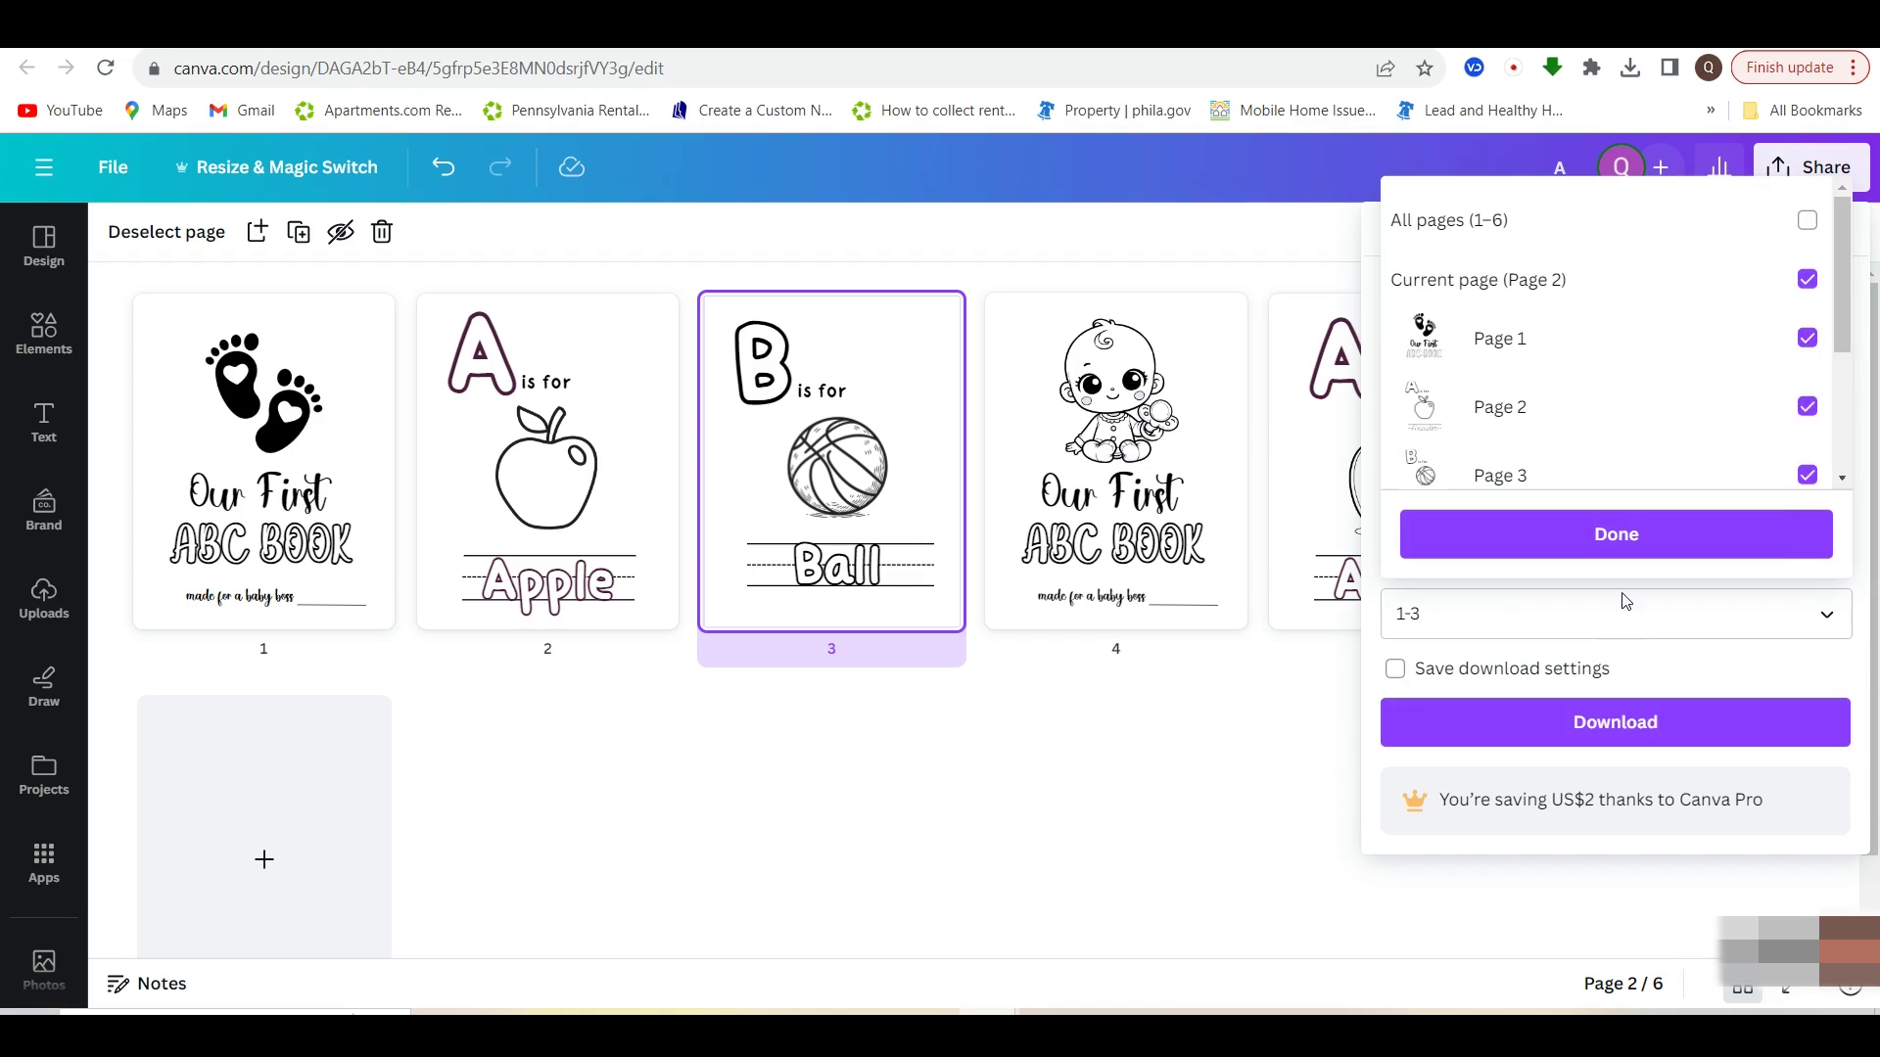
click(1616, 534)
Set the file type to PDF Standard and download the selected pages
click(1628, 339)
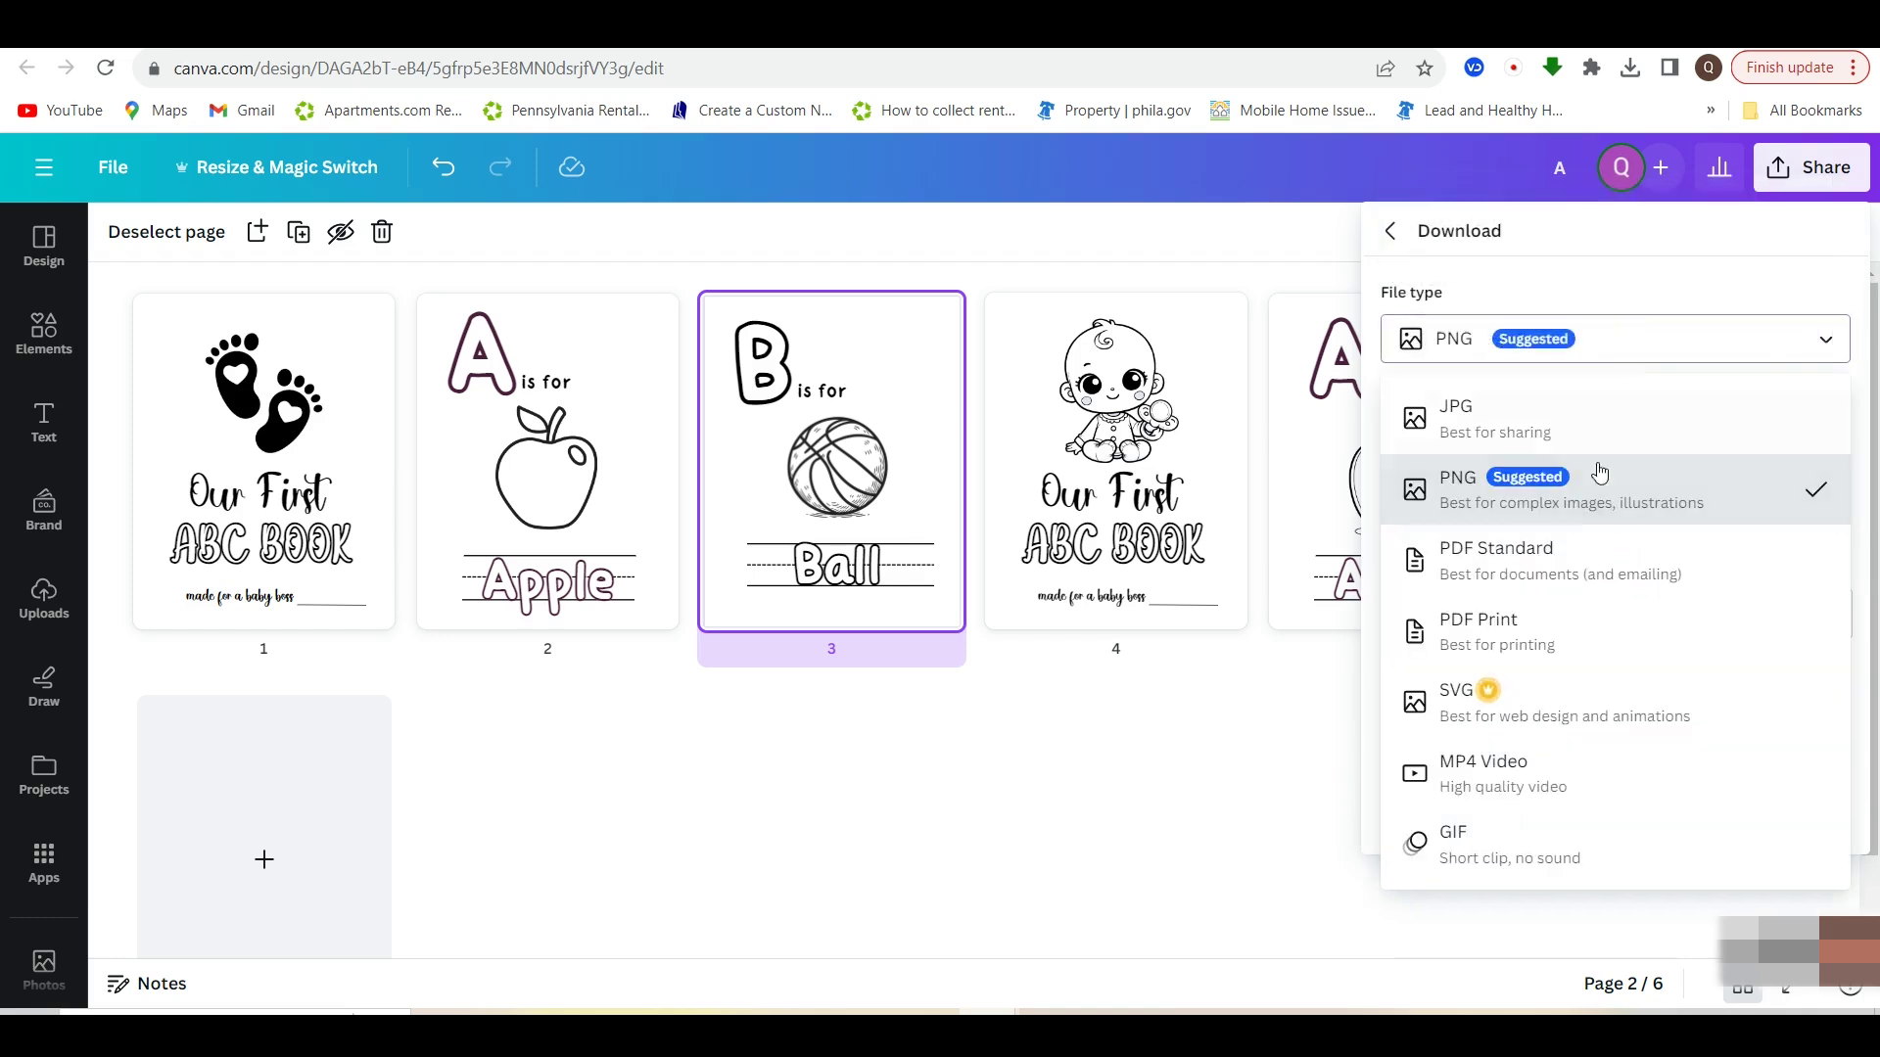
click(1591, 554)
click(1600, 646)
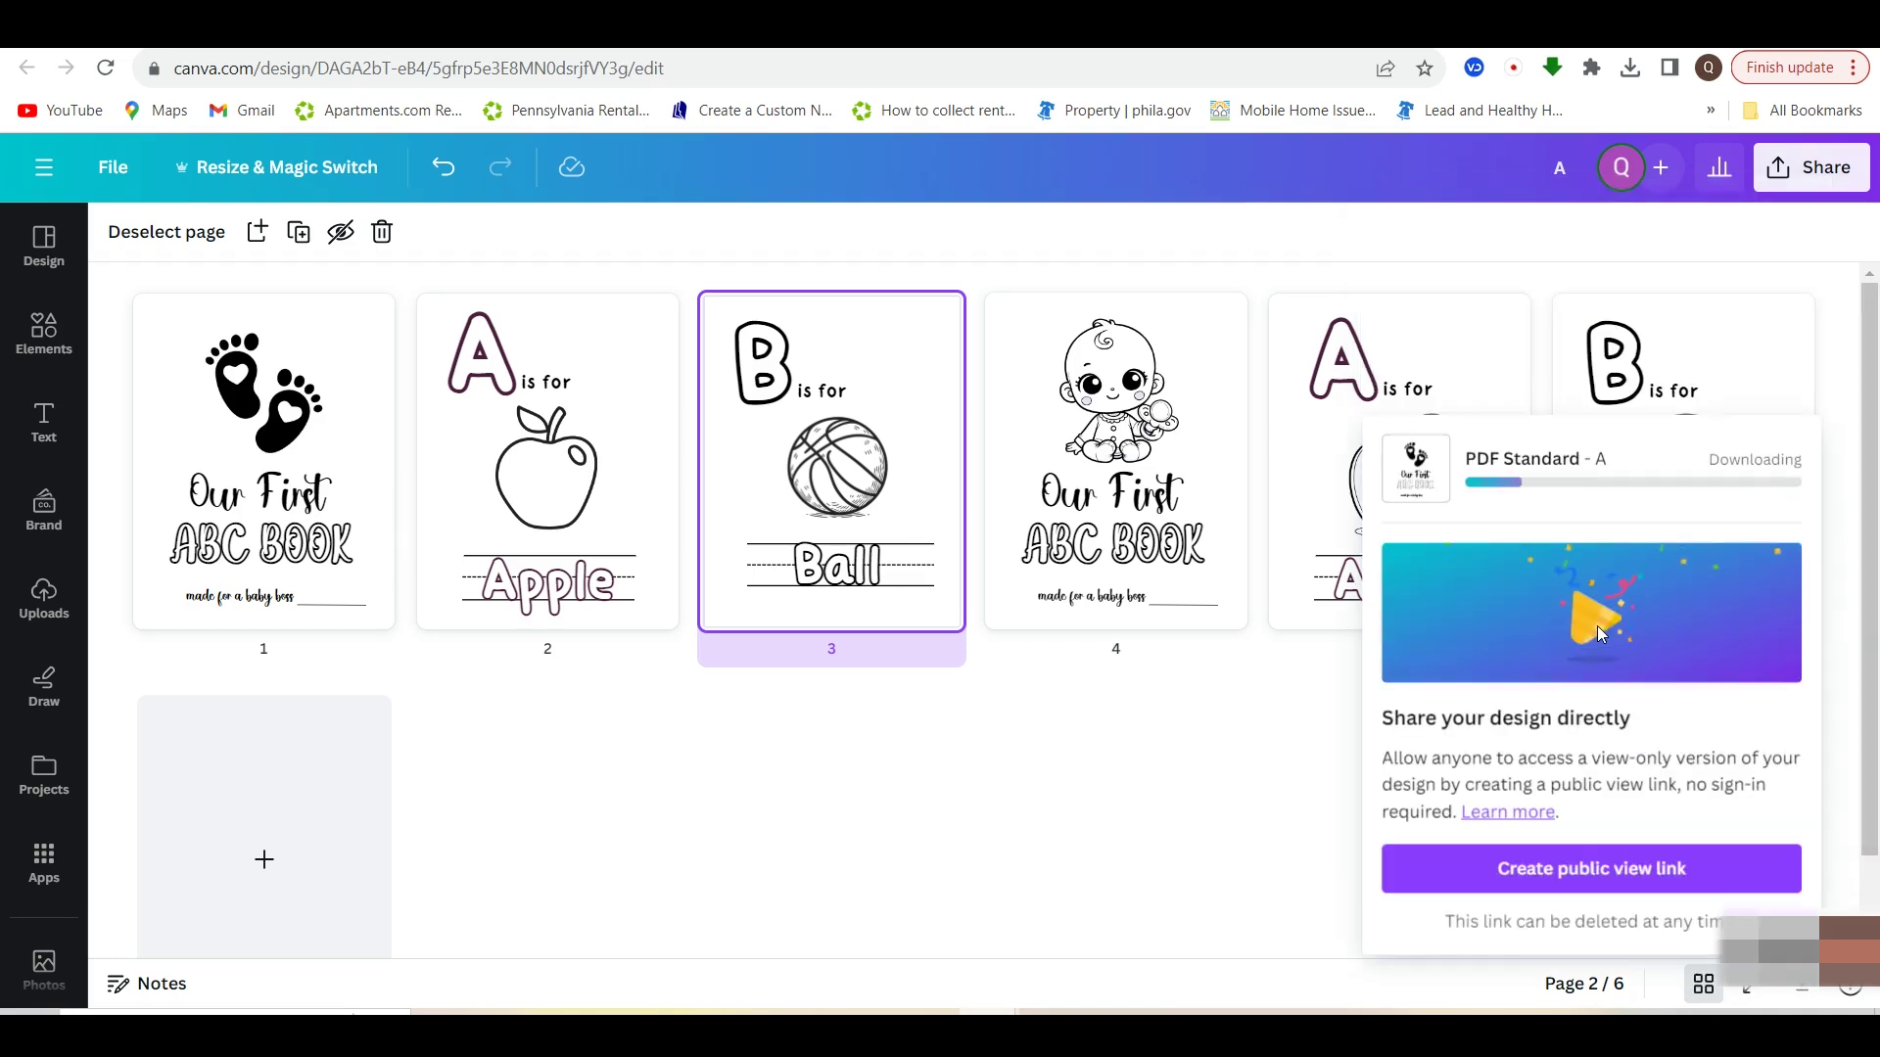
Download the PDF of pages 1-3 again and open it to review the title, apple and ball pages
click(1777, 181)
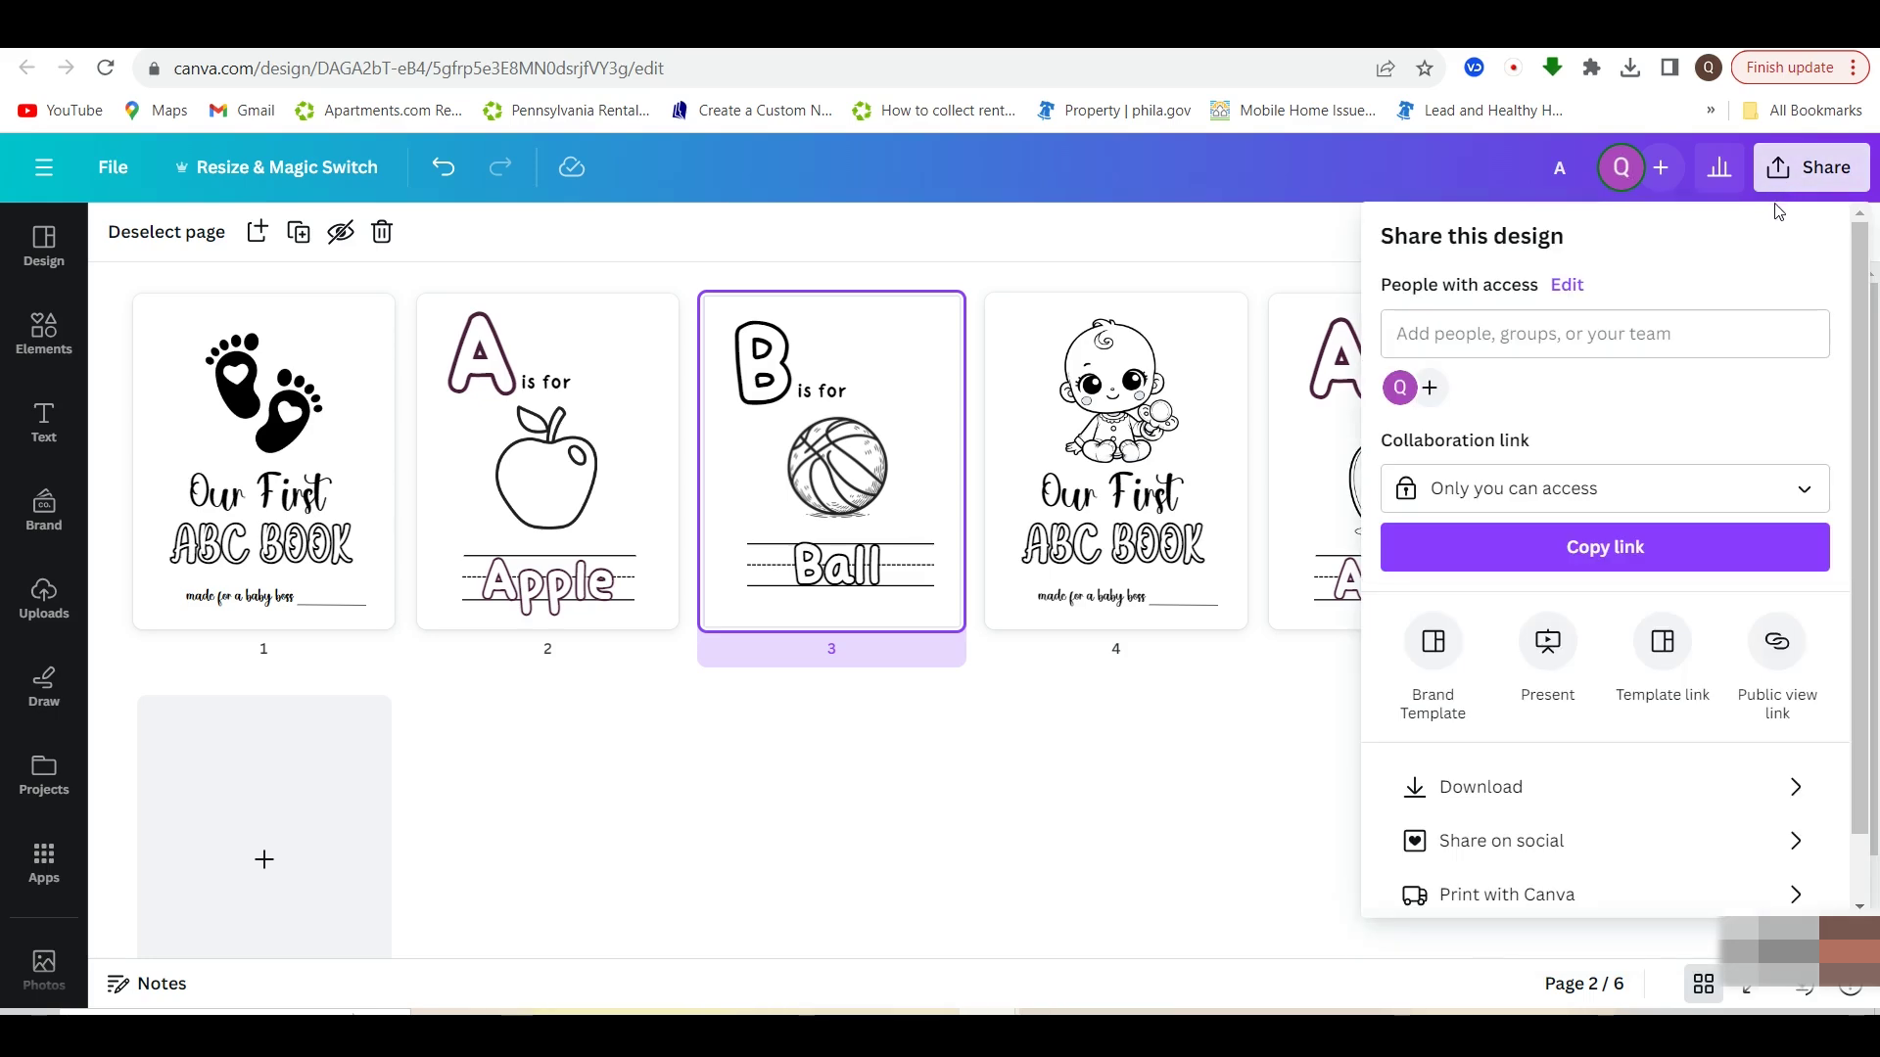
click(1728, 484)
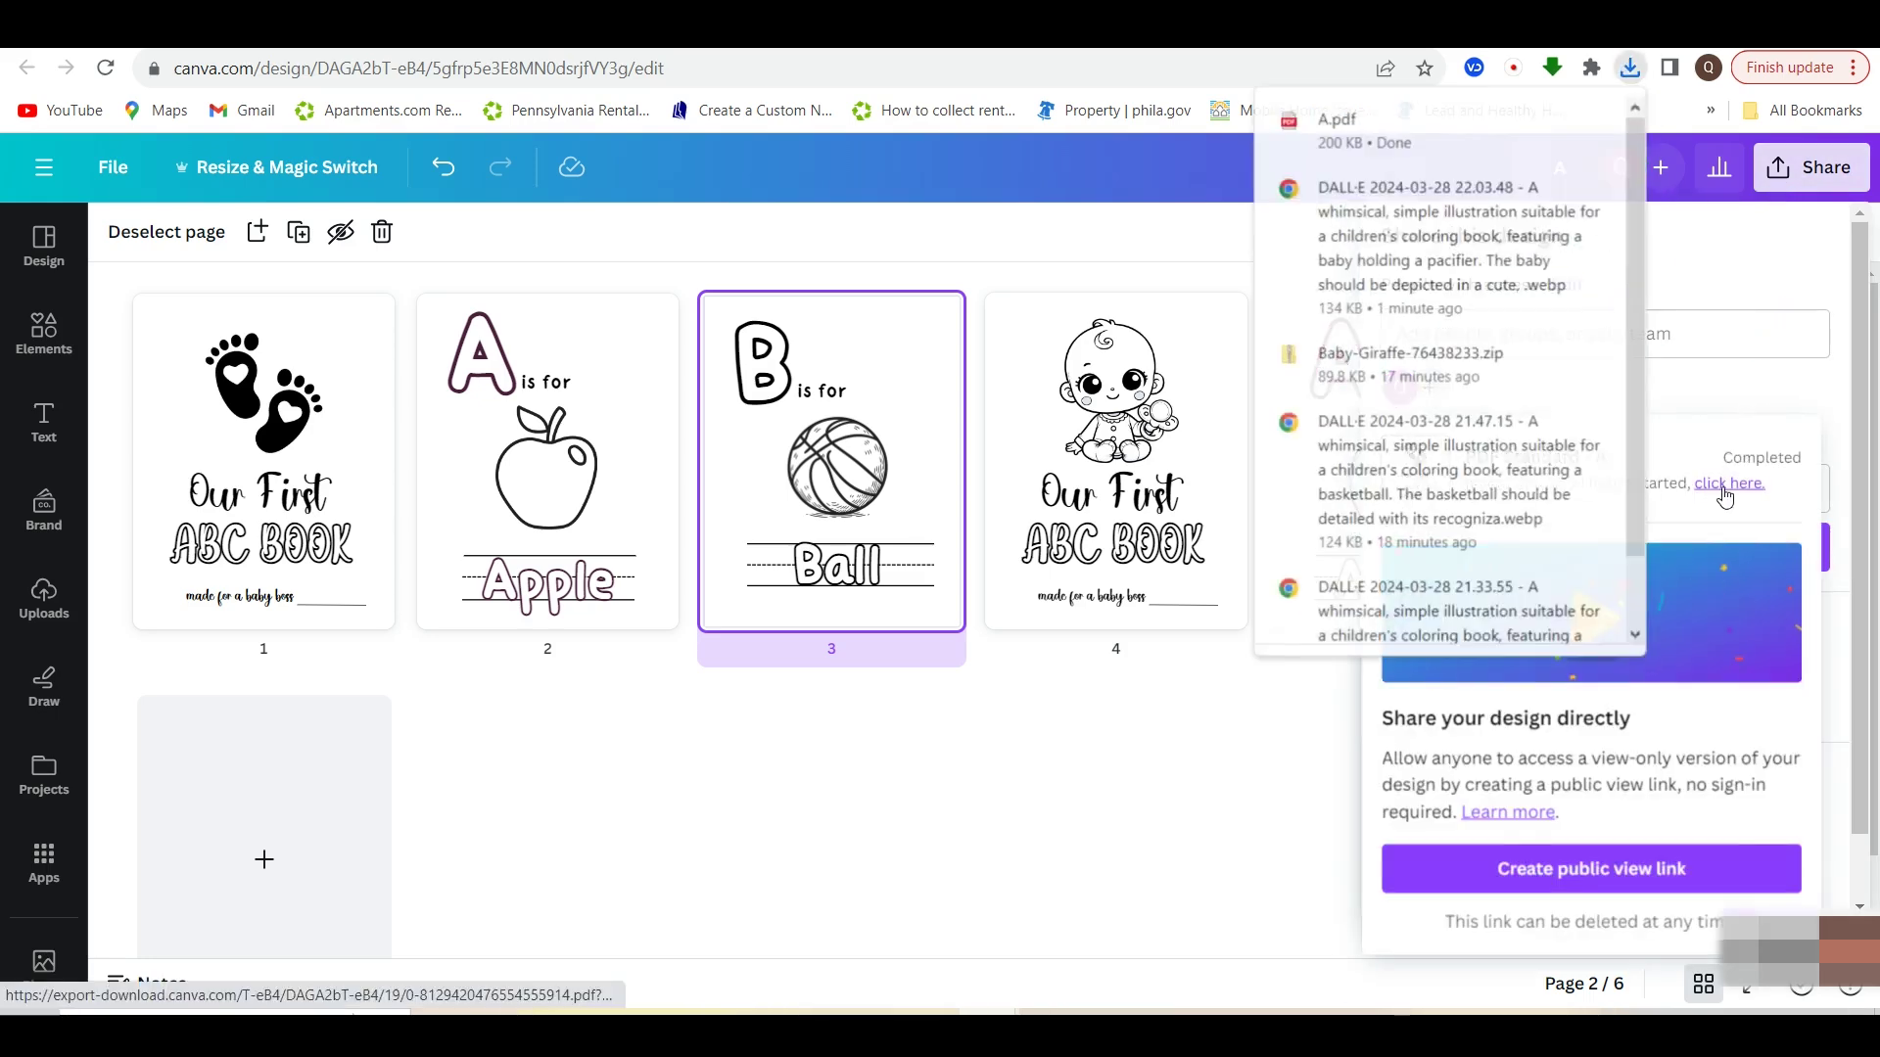
click(1486, 172)
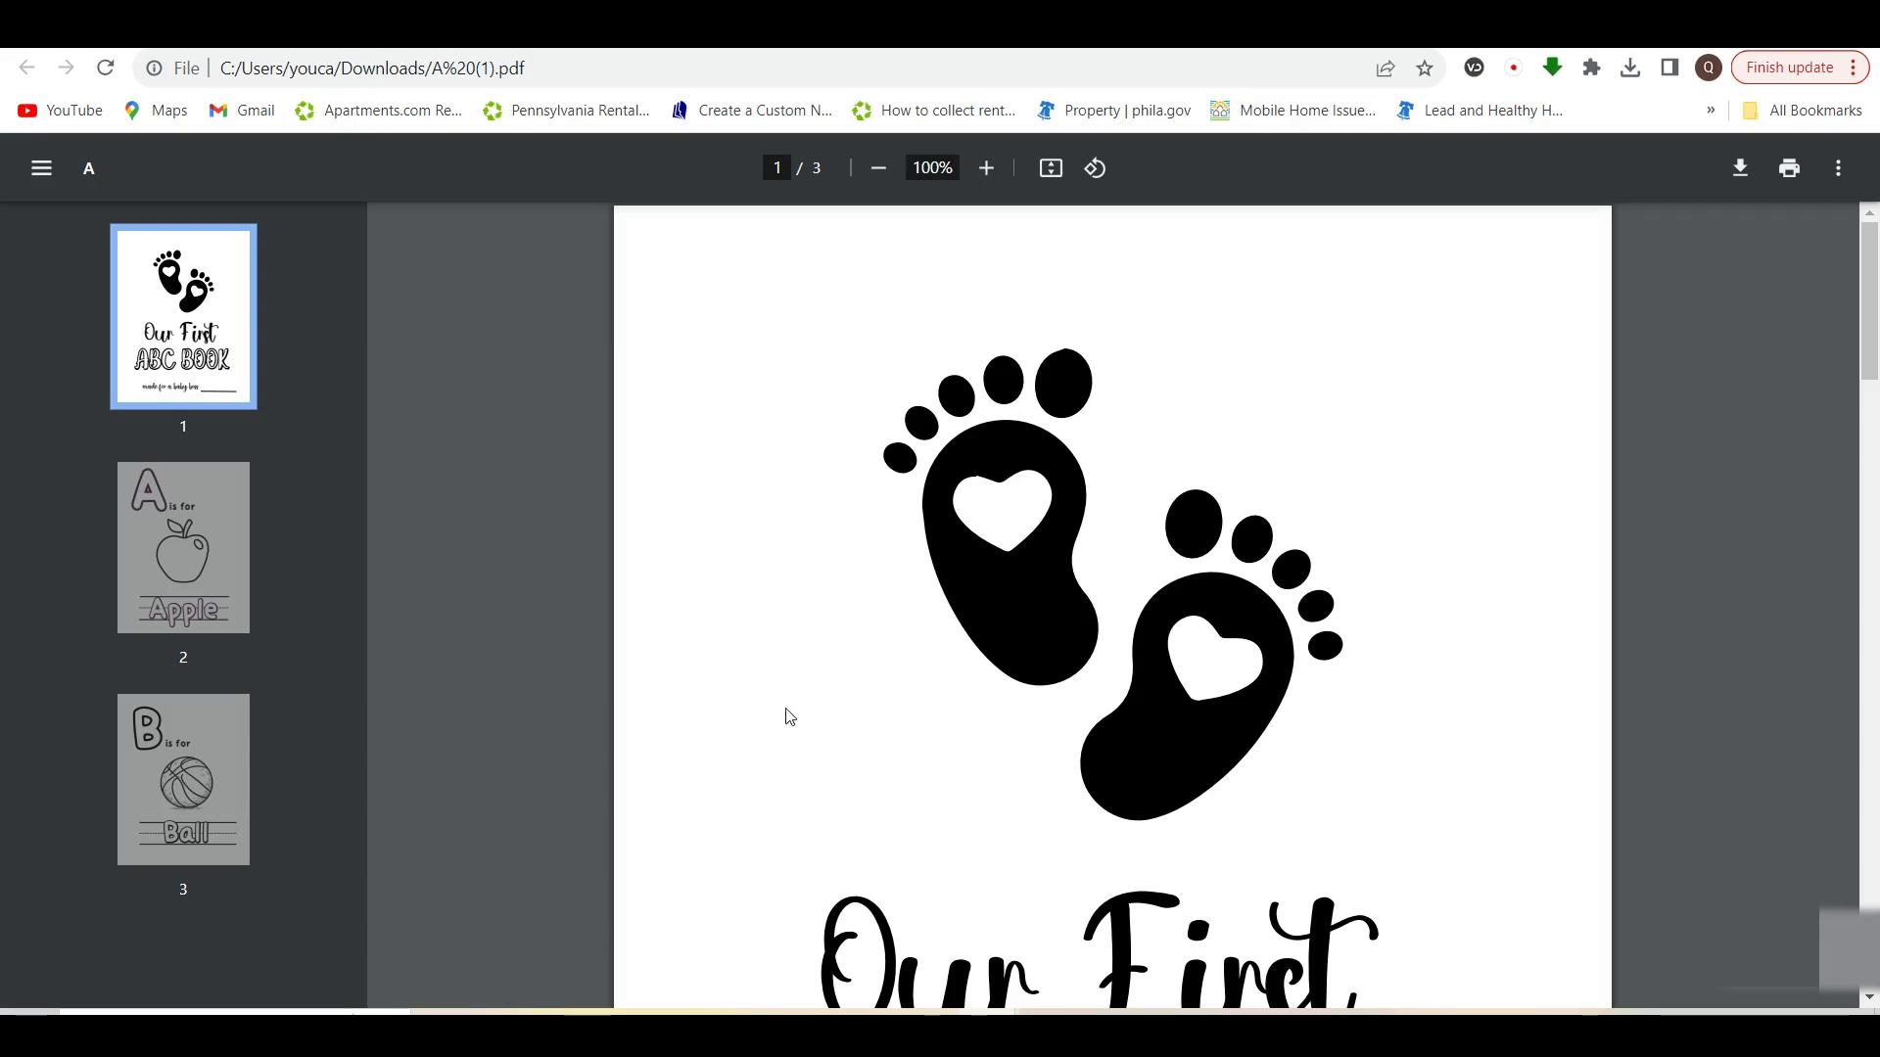
scroll(875, 583, down, 5)
scroll(879, 585, down, 9)
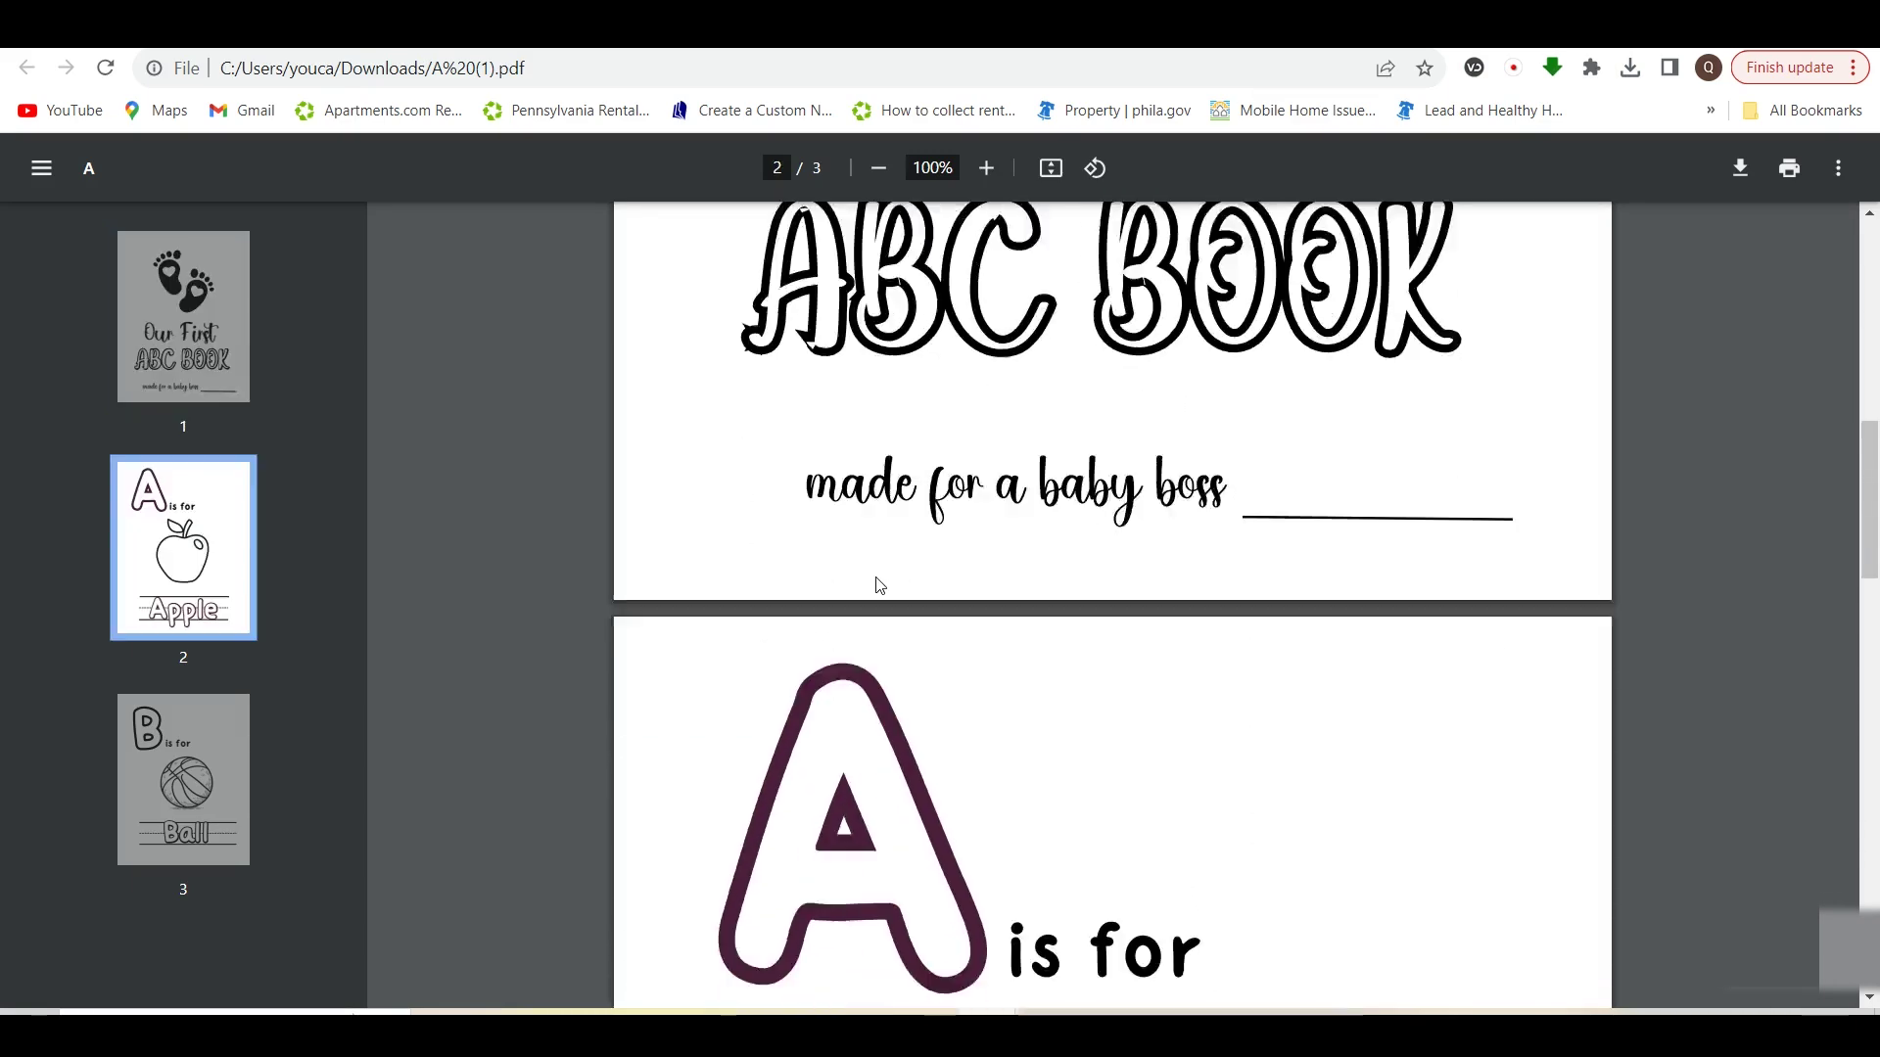
scroll(880, 584, down, 15)
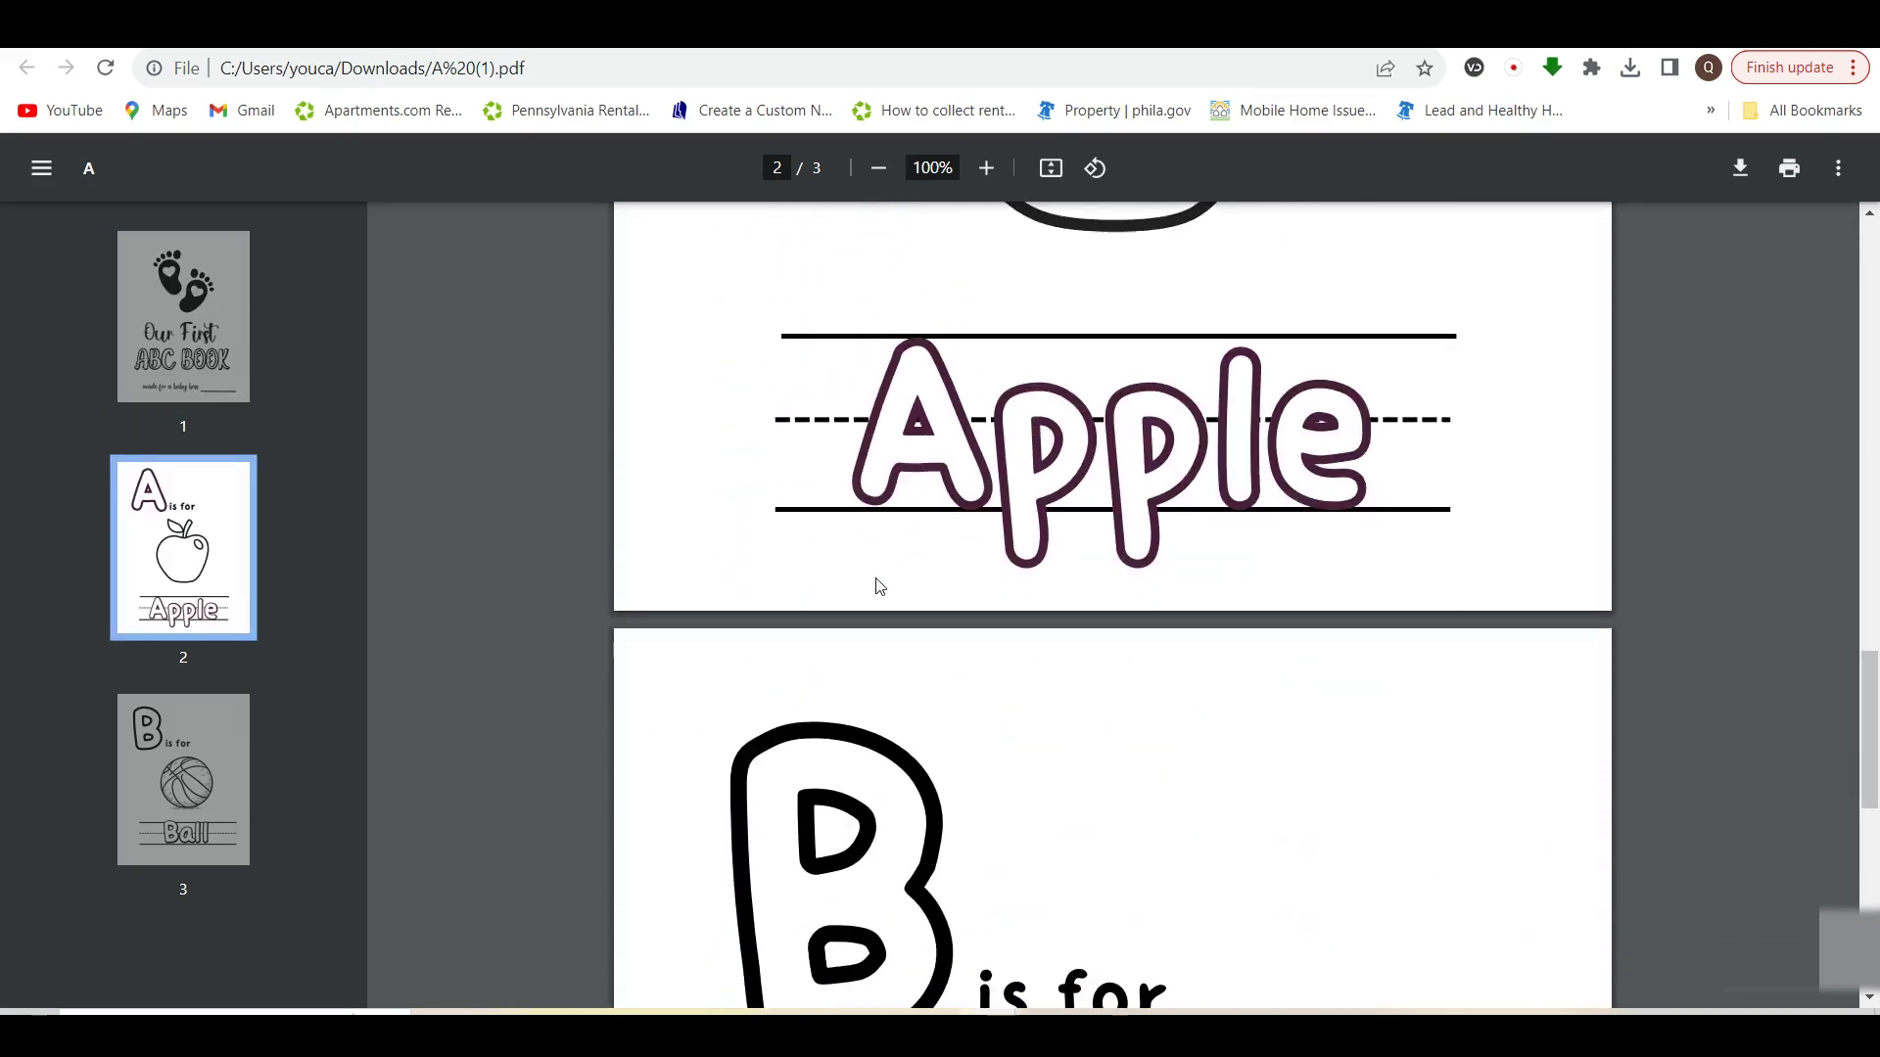
scroll(876, 586, up, 4)
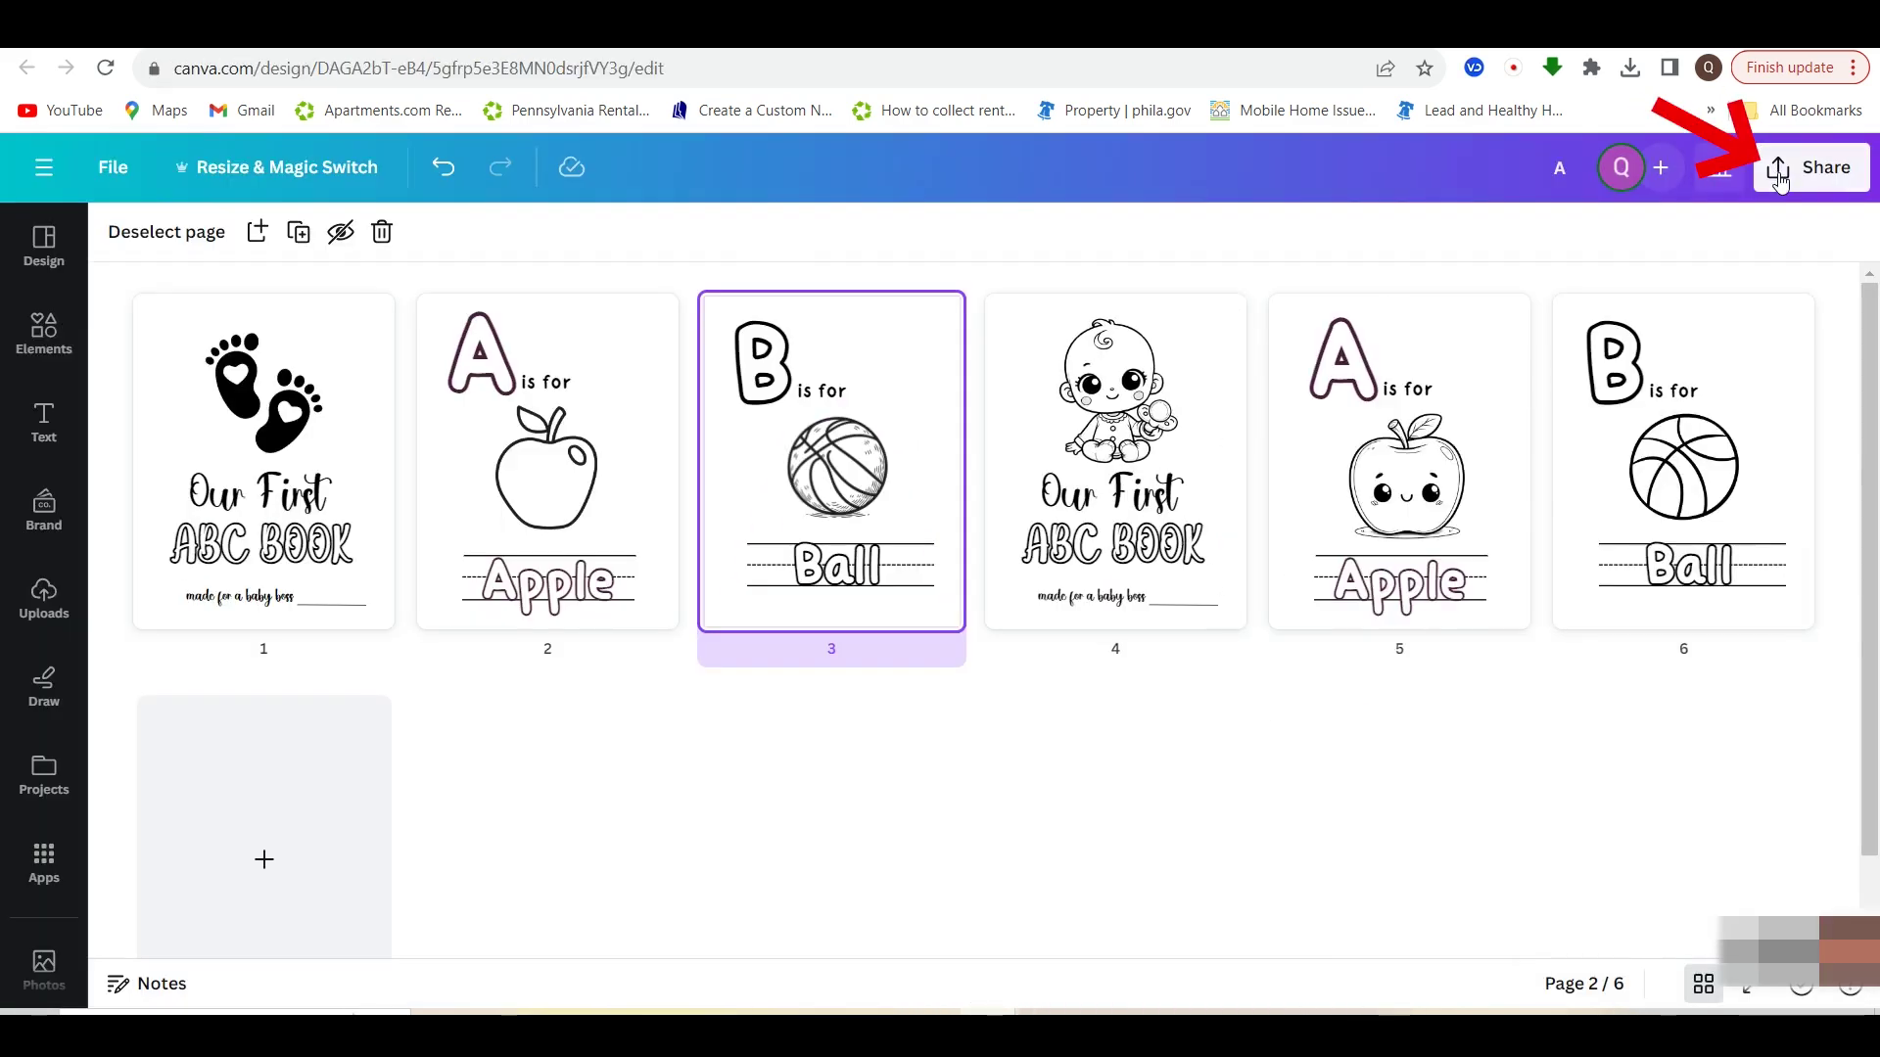
Download only pages 4-6 of the design, keeping the PNG file type
click(1811, 168)
click(1567, 786)
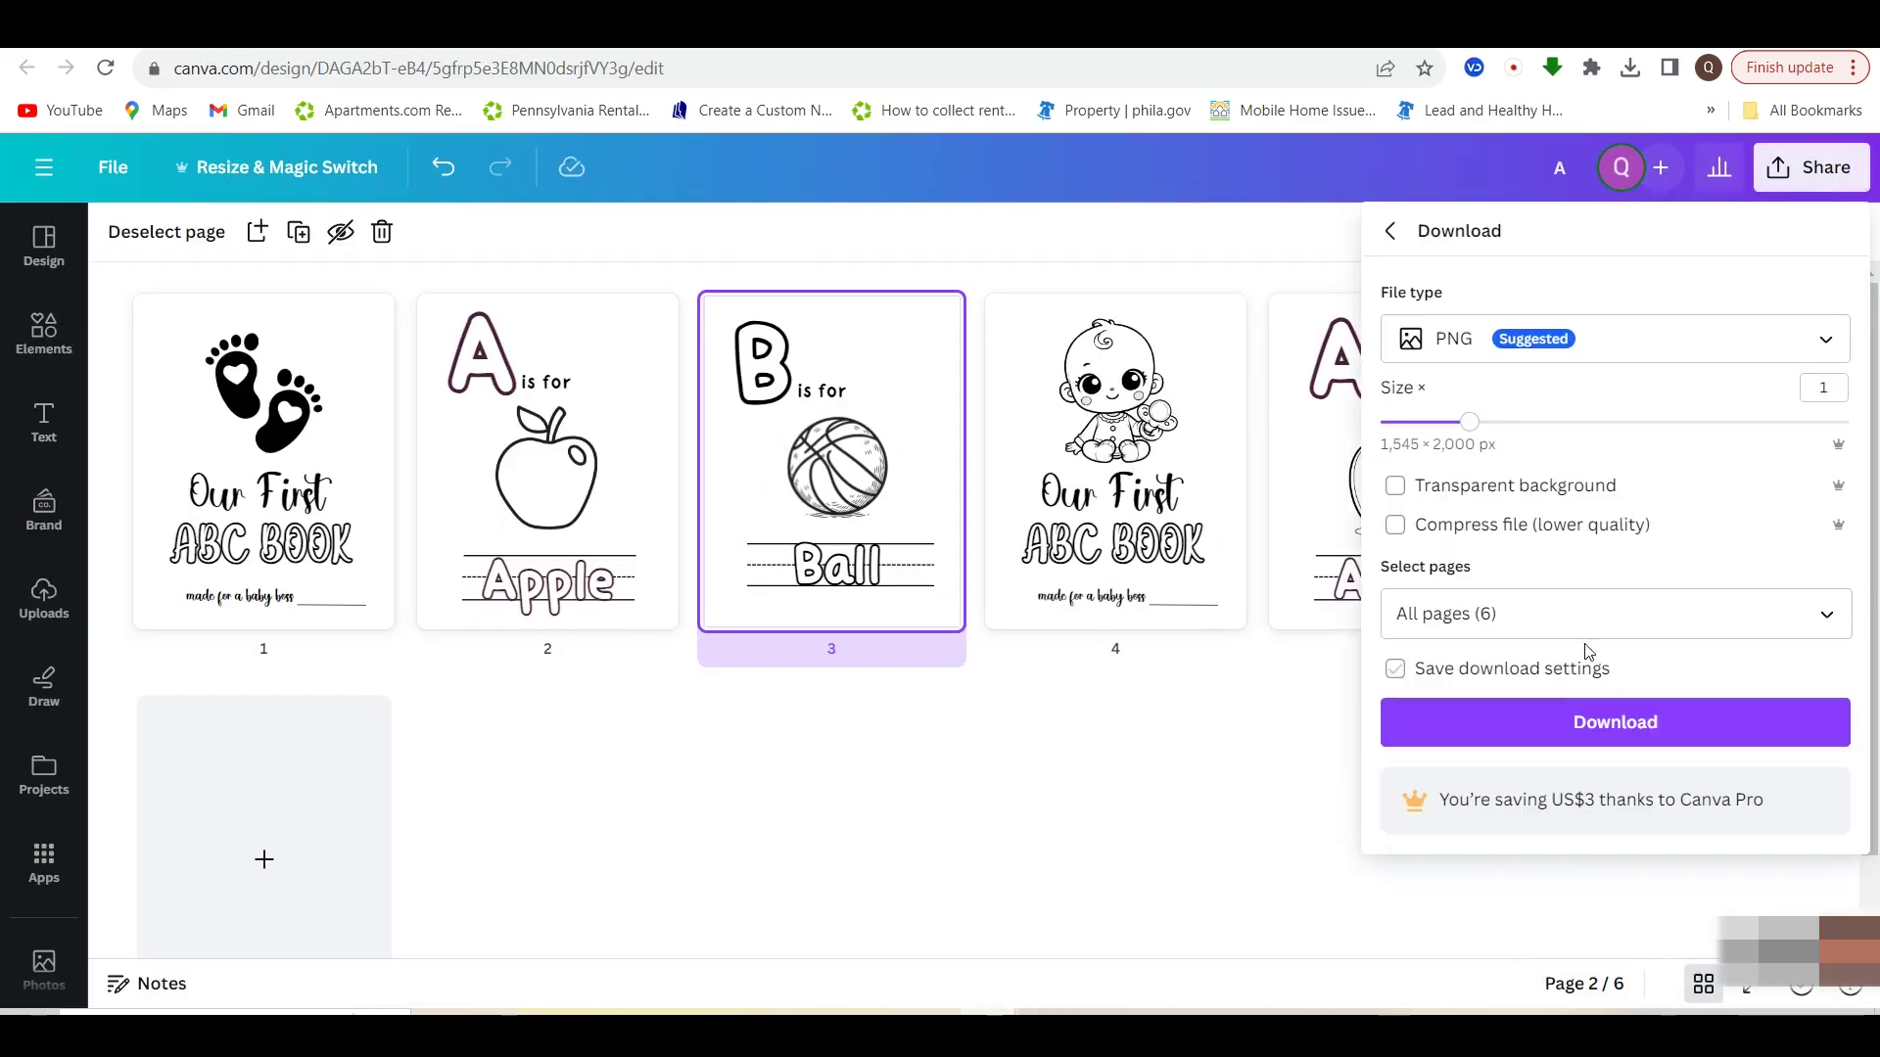
click(1804, 599)
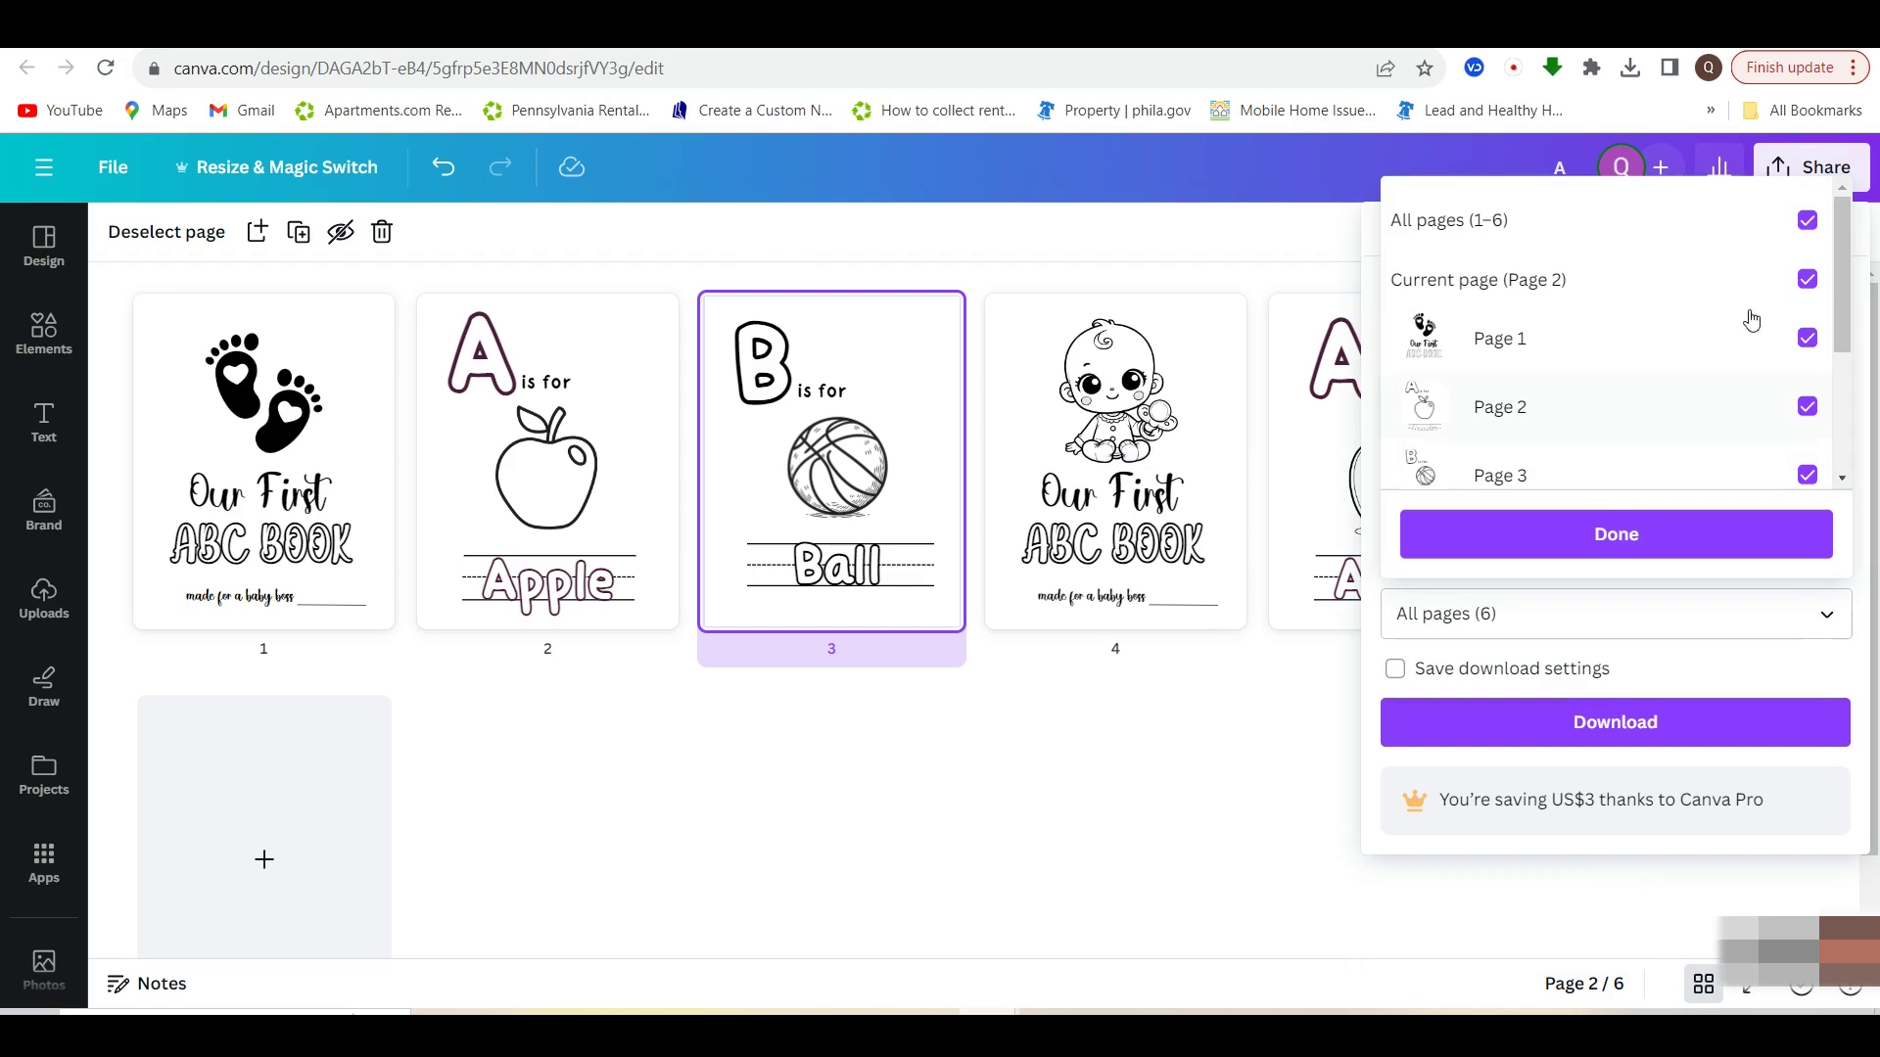
click(1810, 231)
click(1520, 616)
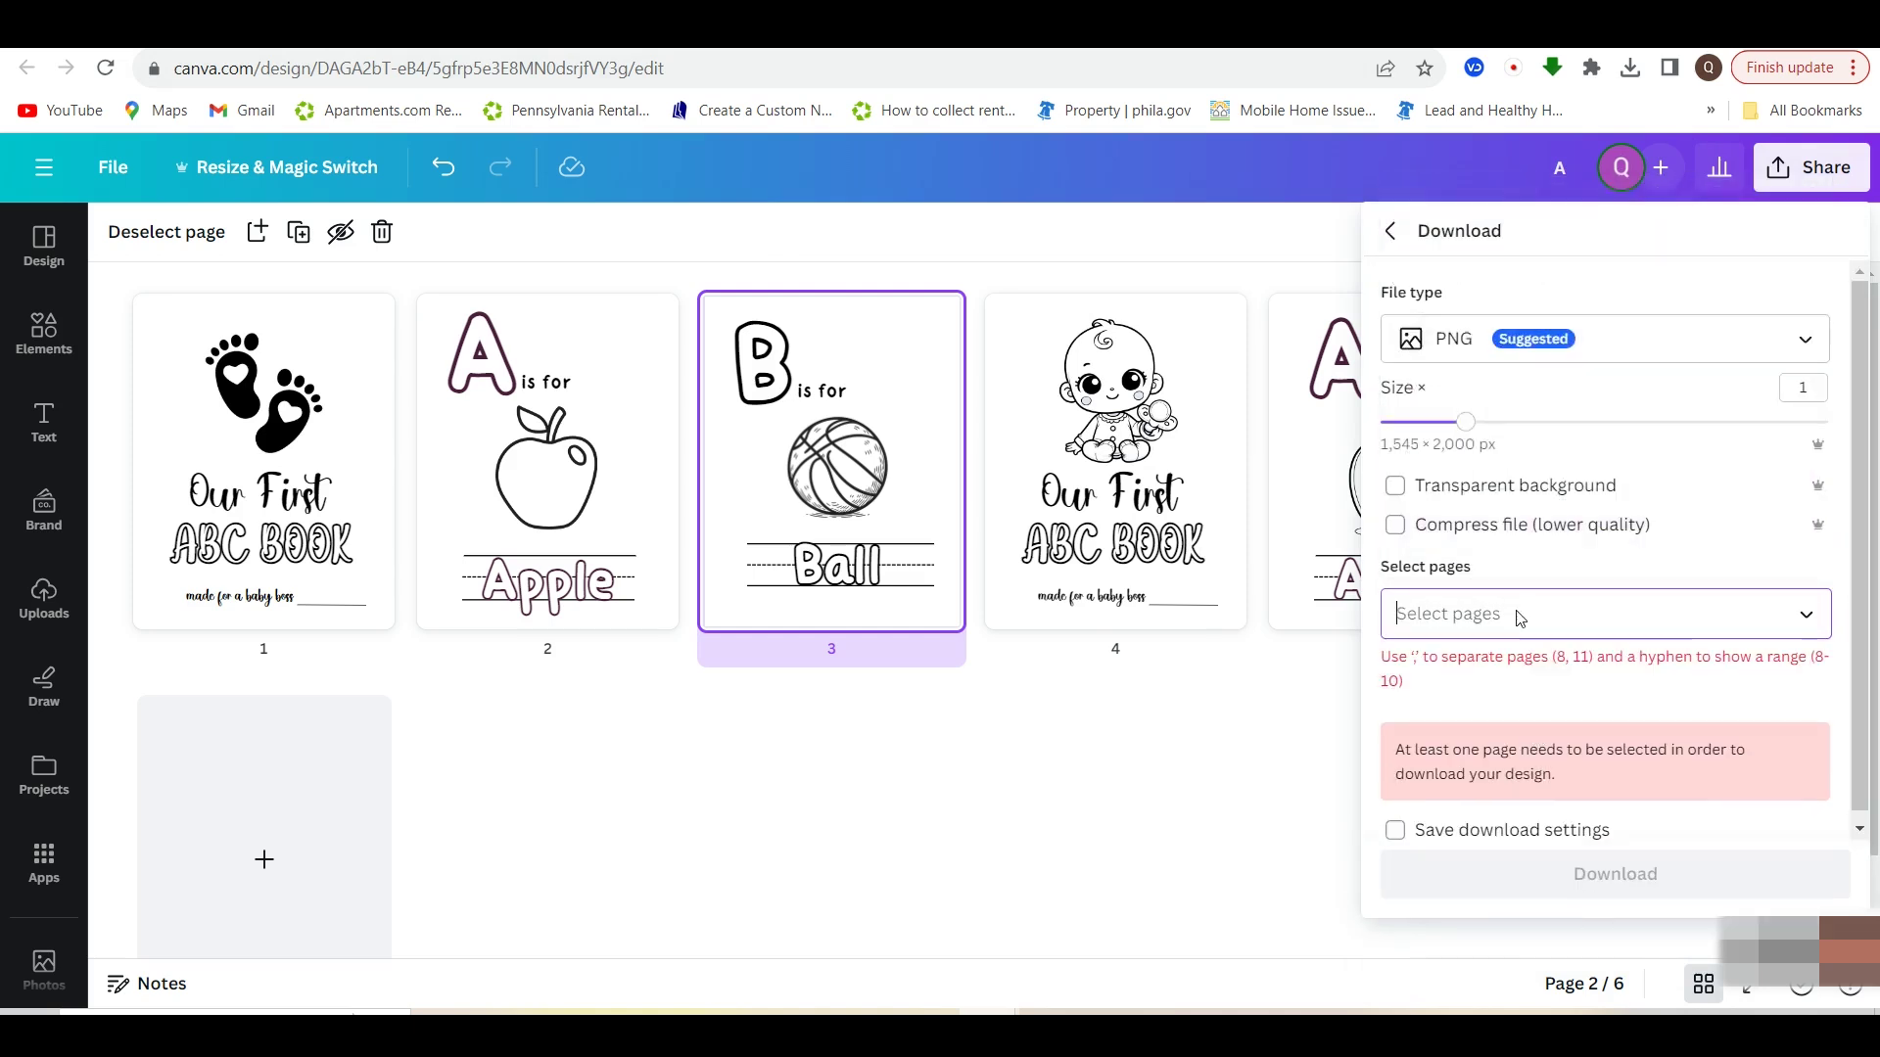
text(4-6)
key(Return)
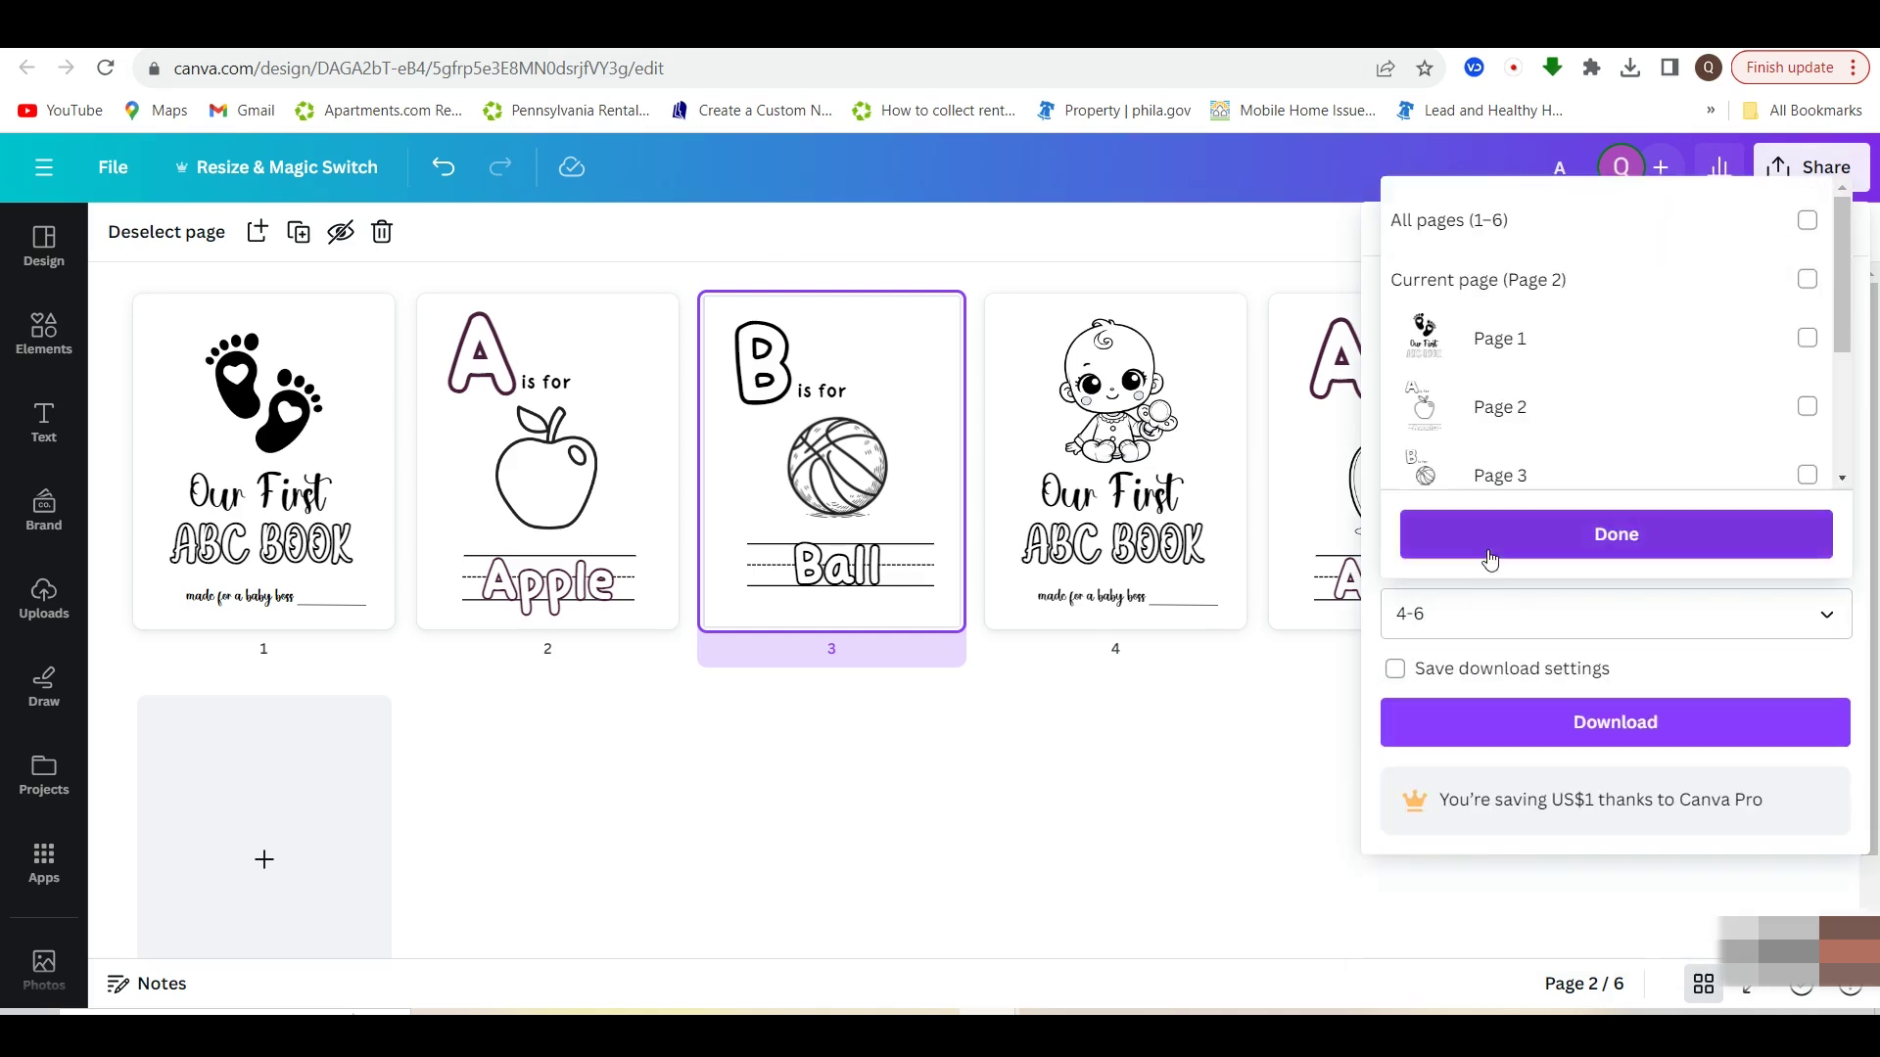
click(1557, 722)
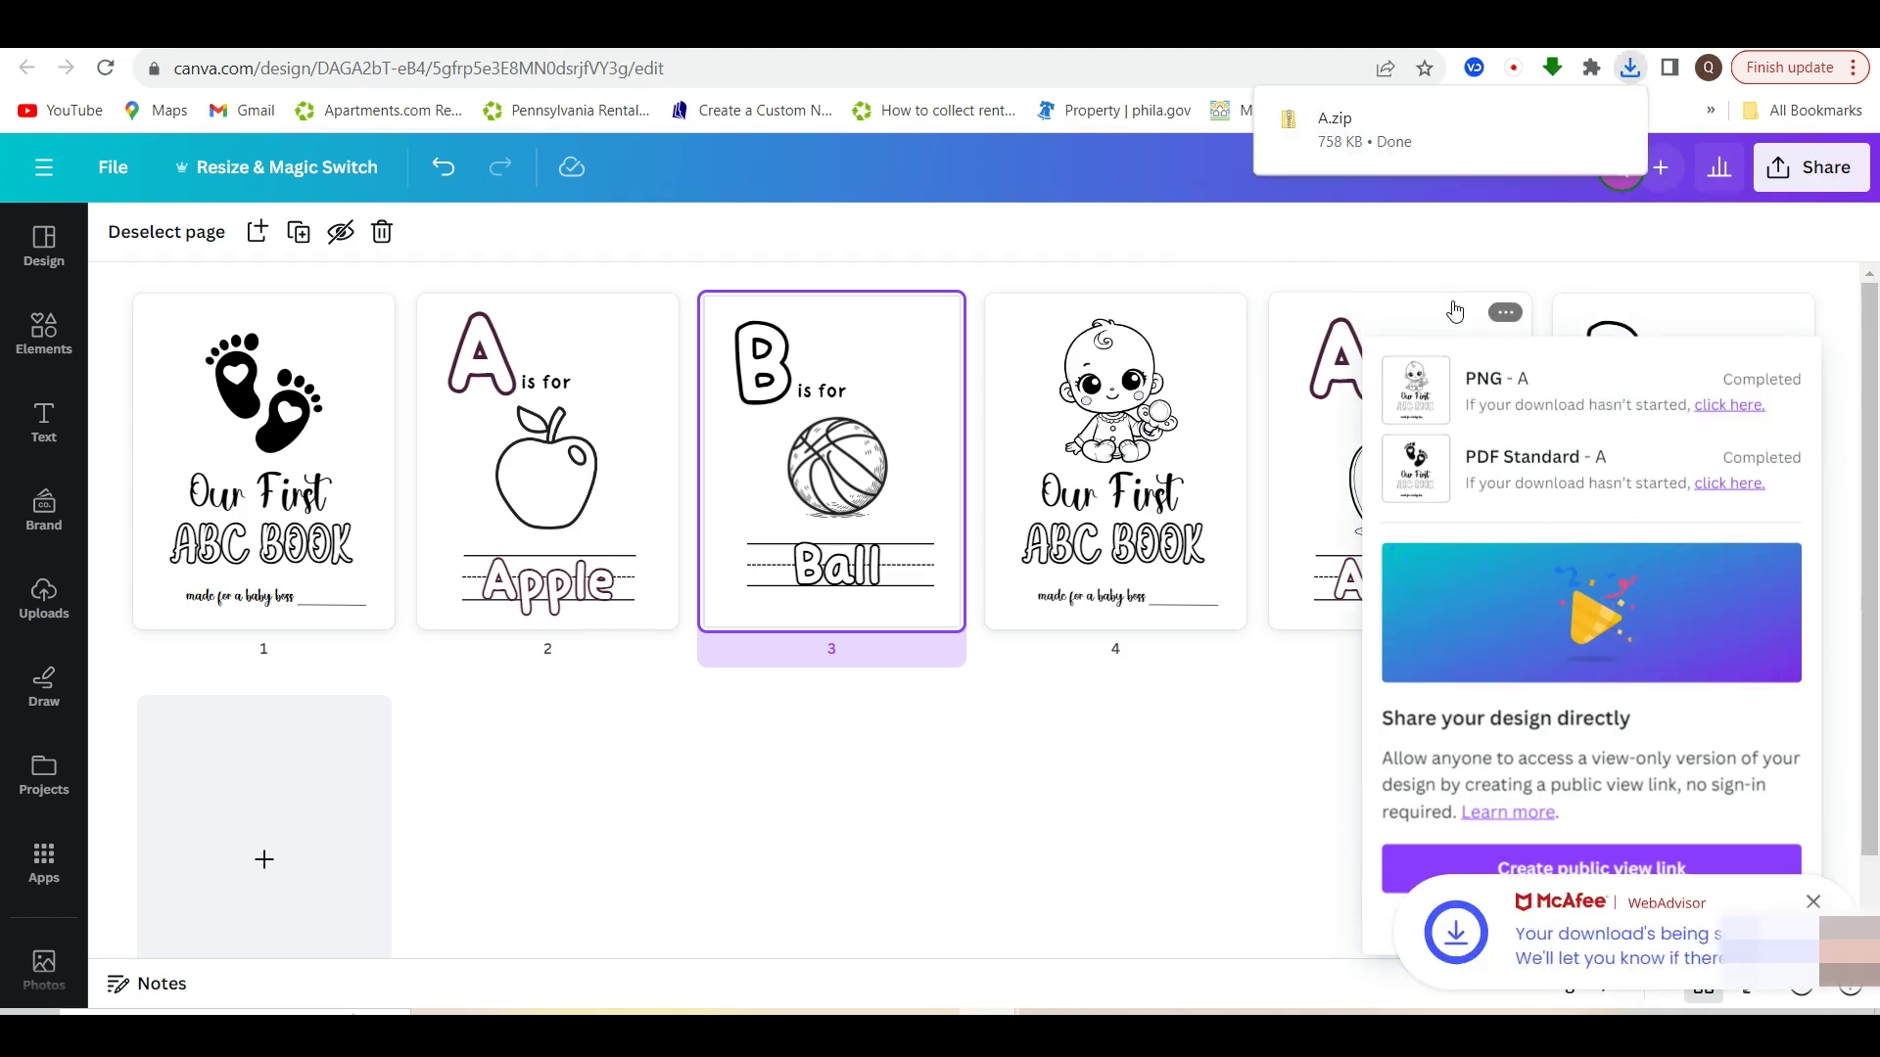
click(1728, 405)
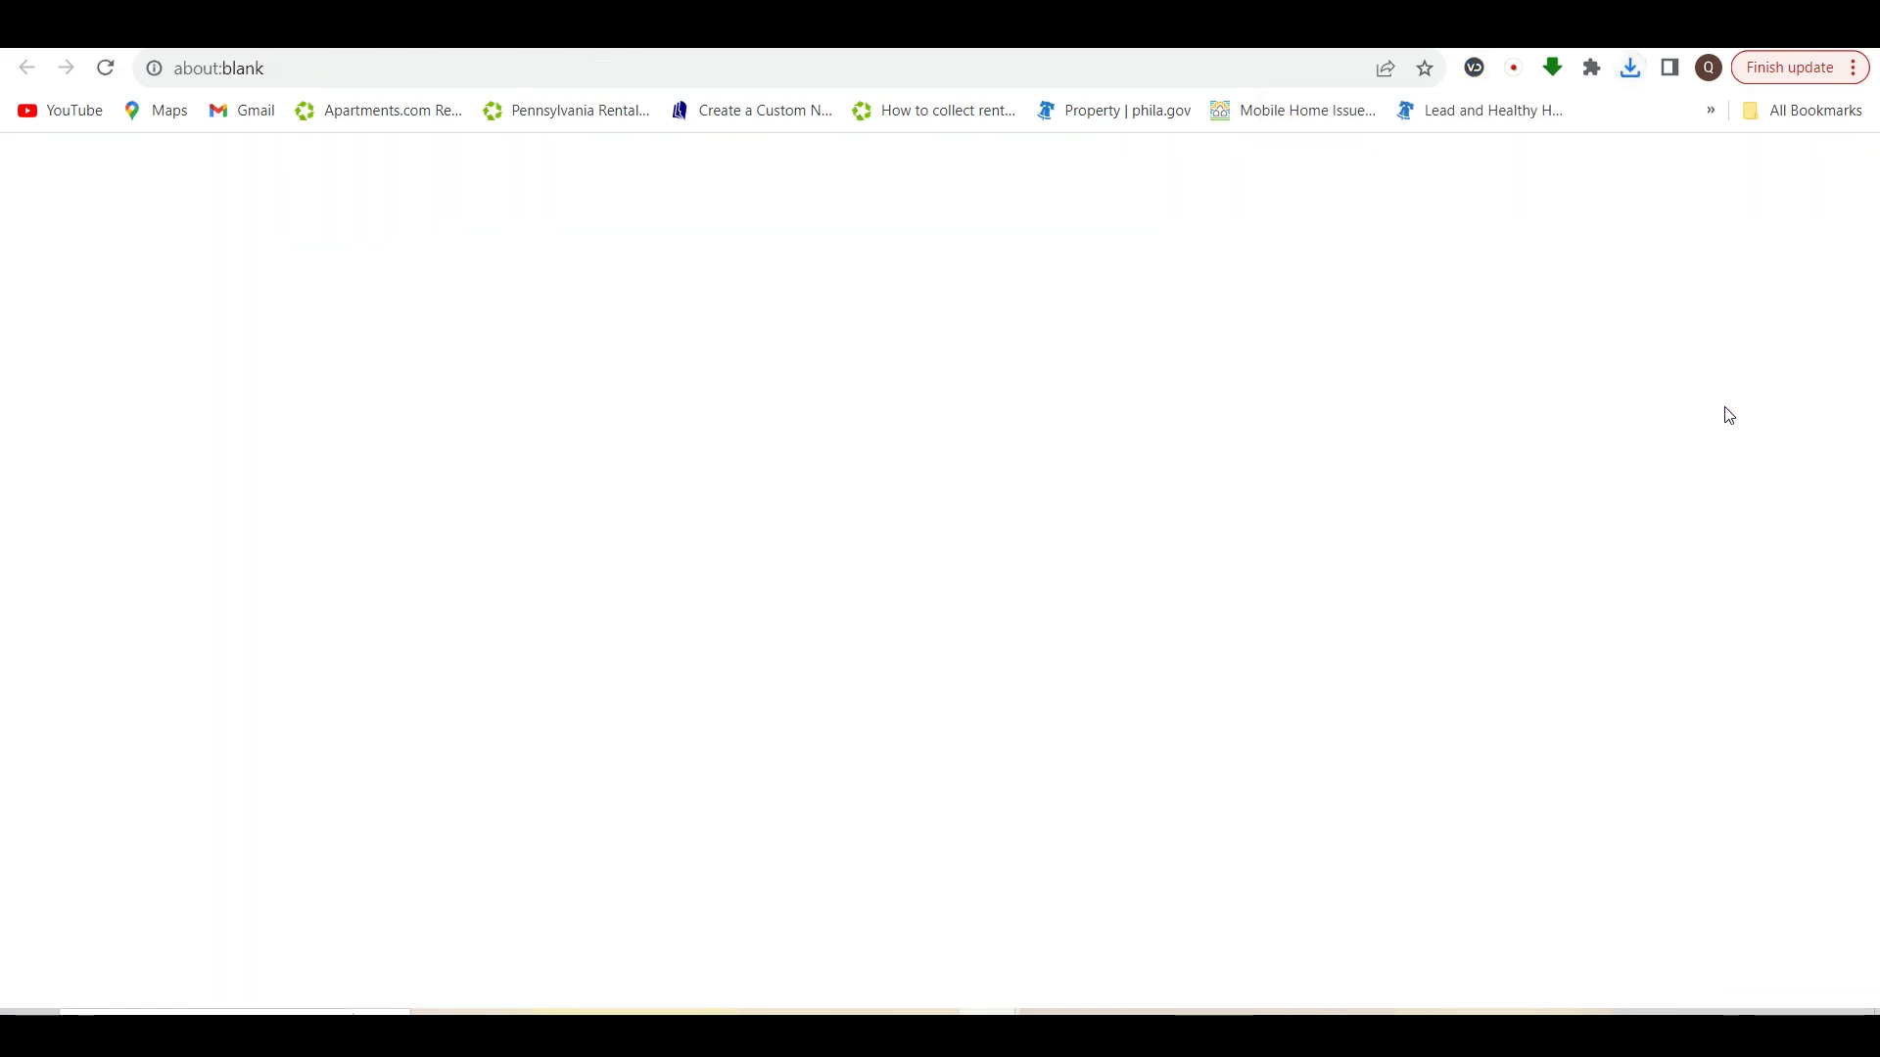
Open A (1).pdf from the recent downloads and examine its title page, apple page and basketball page
click(1630, 68)
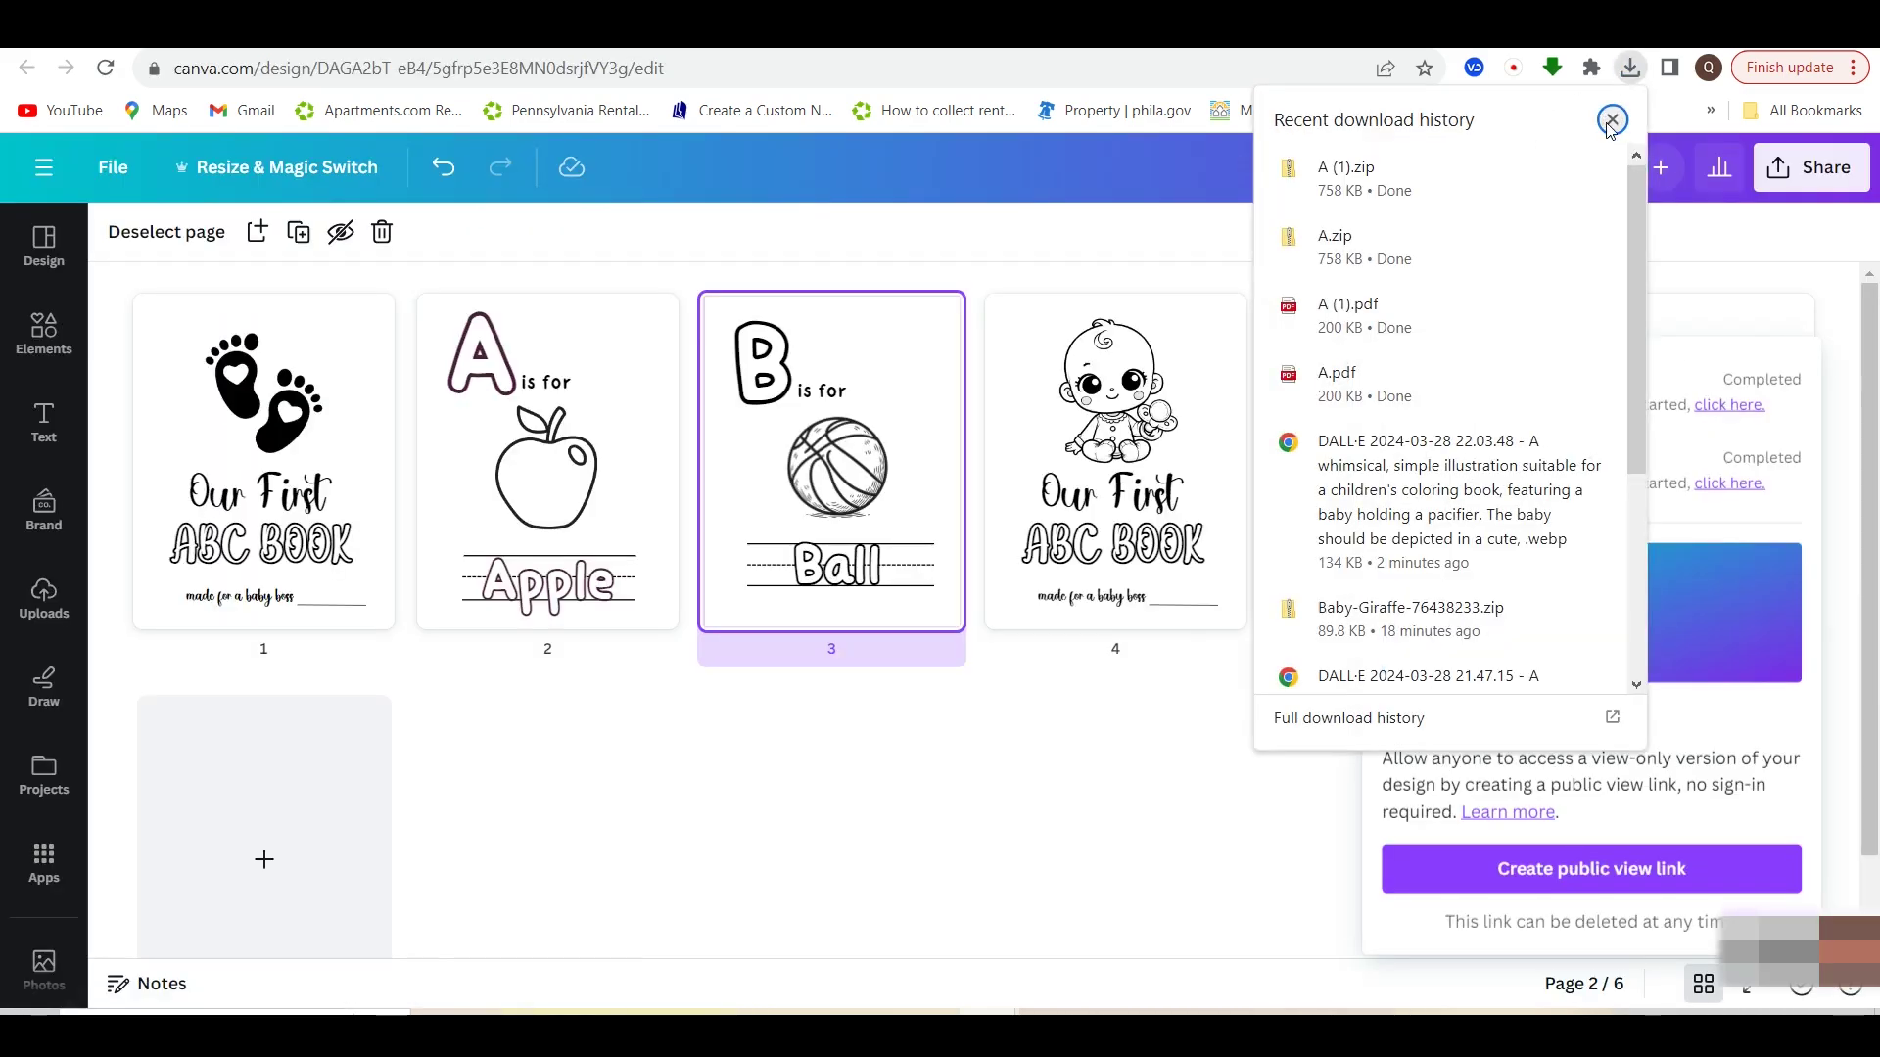
click(1390, 313)
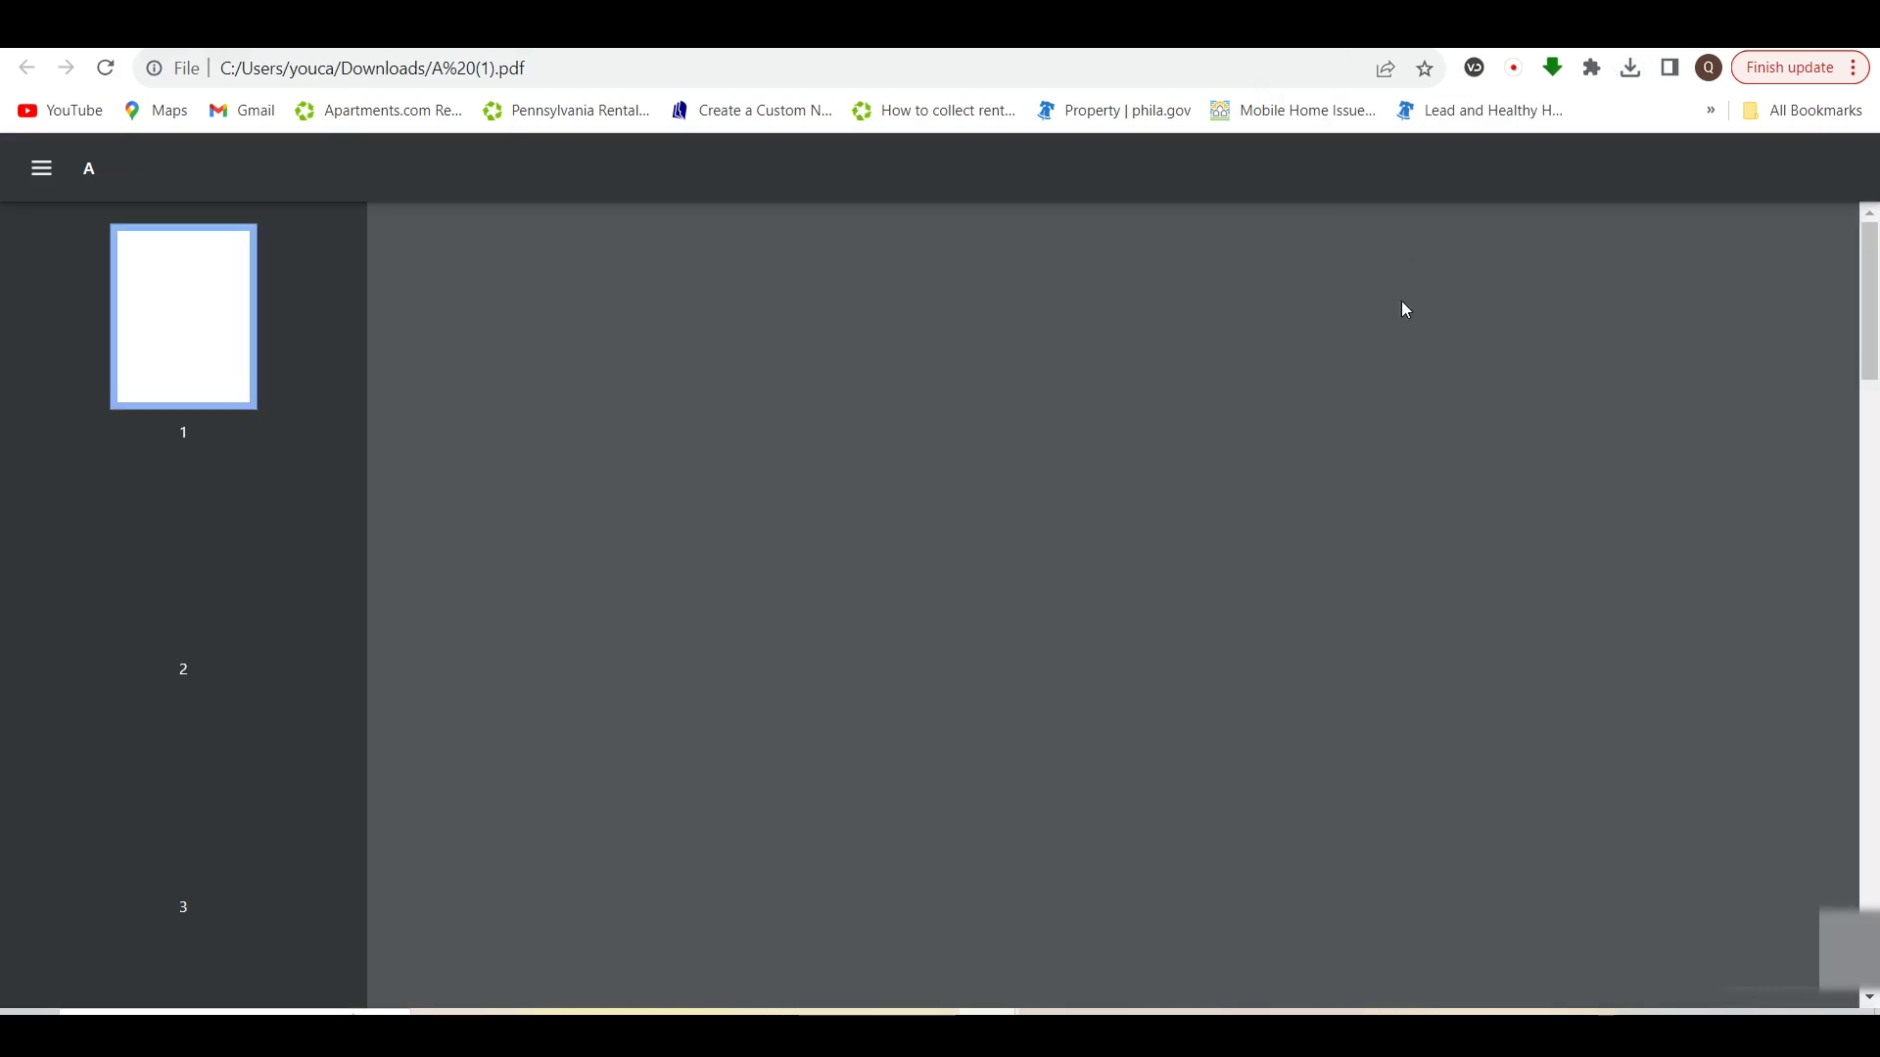
scroll(973, 378, up, 3)
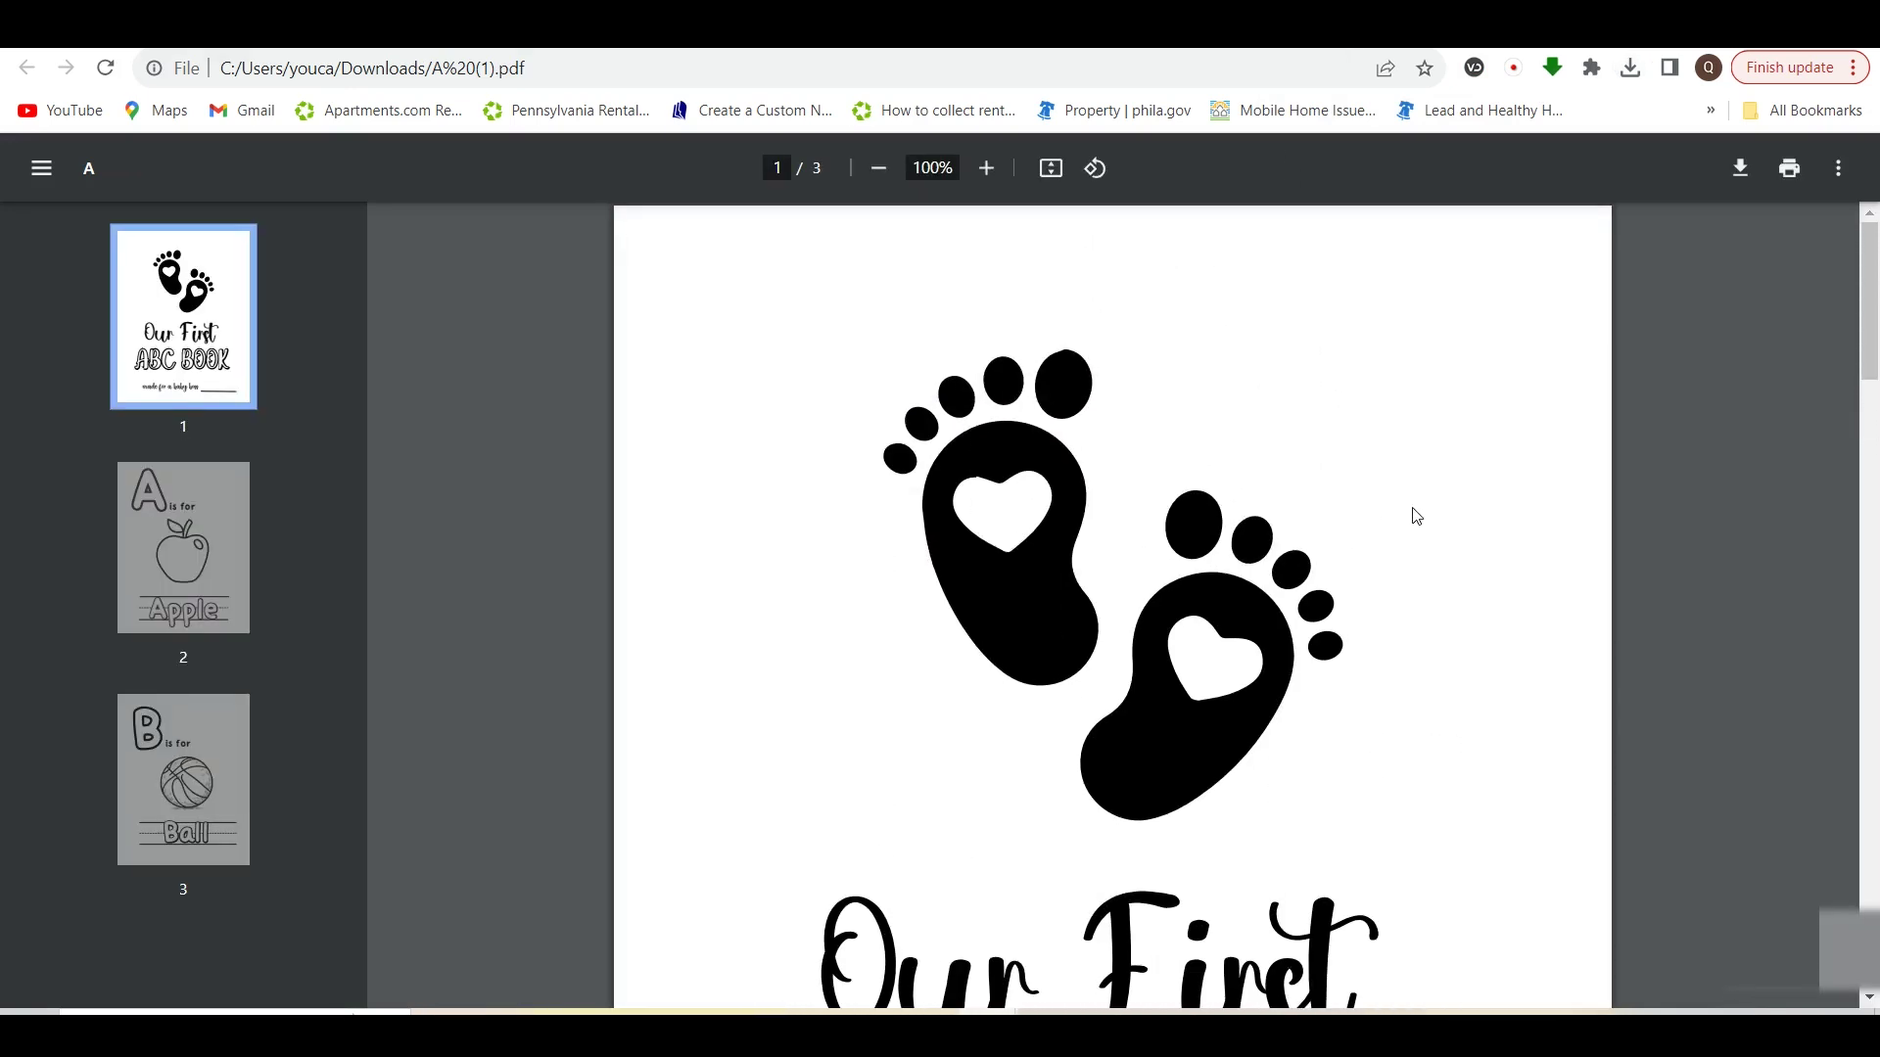
scroll(1416, 516, down, 3)
scroll(1415, 516, up, 2)
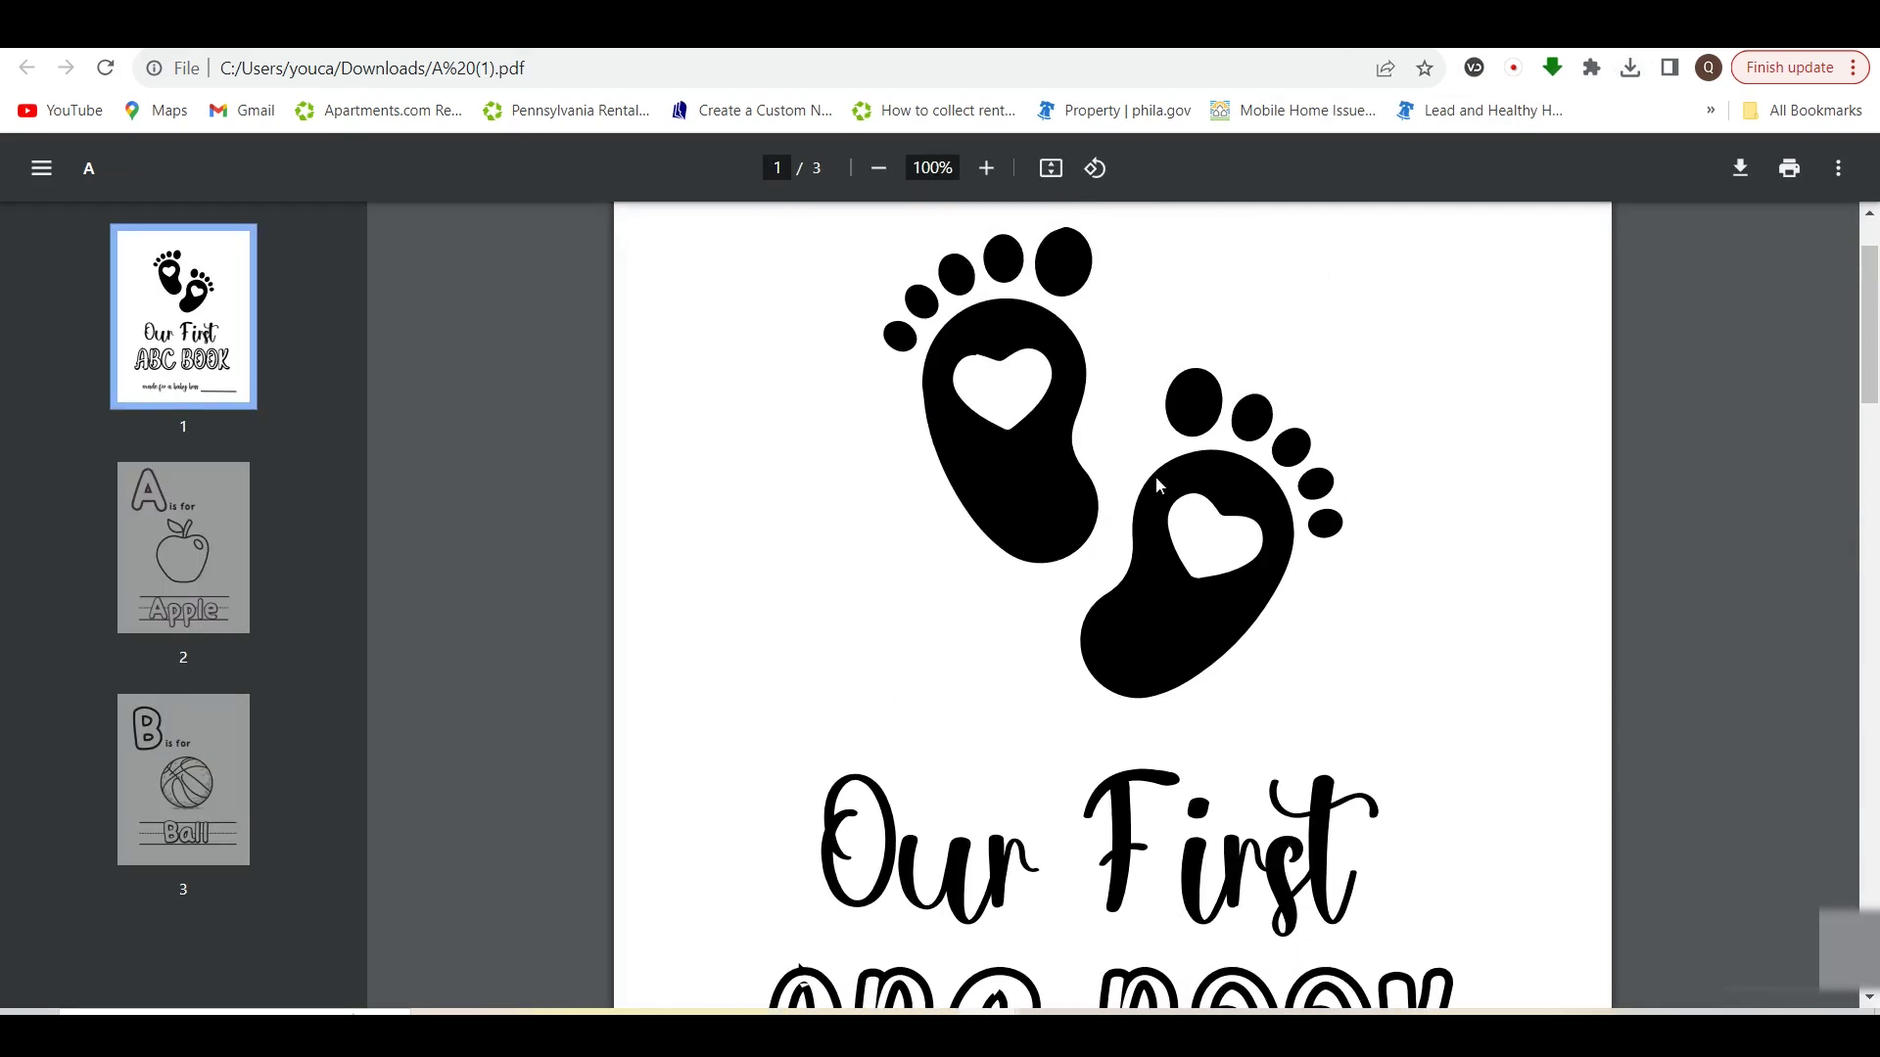
scroll(1259, 551, down, 5)
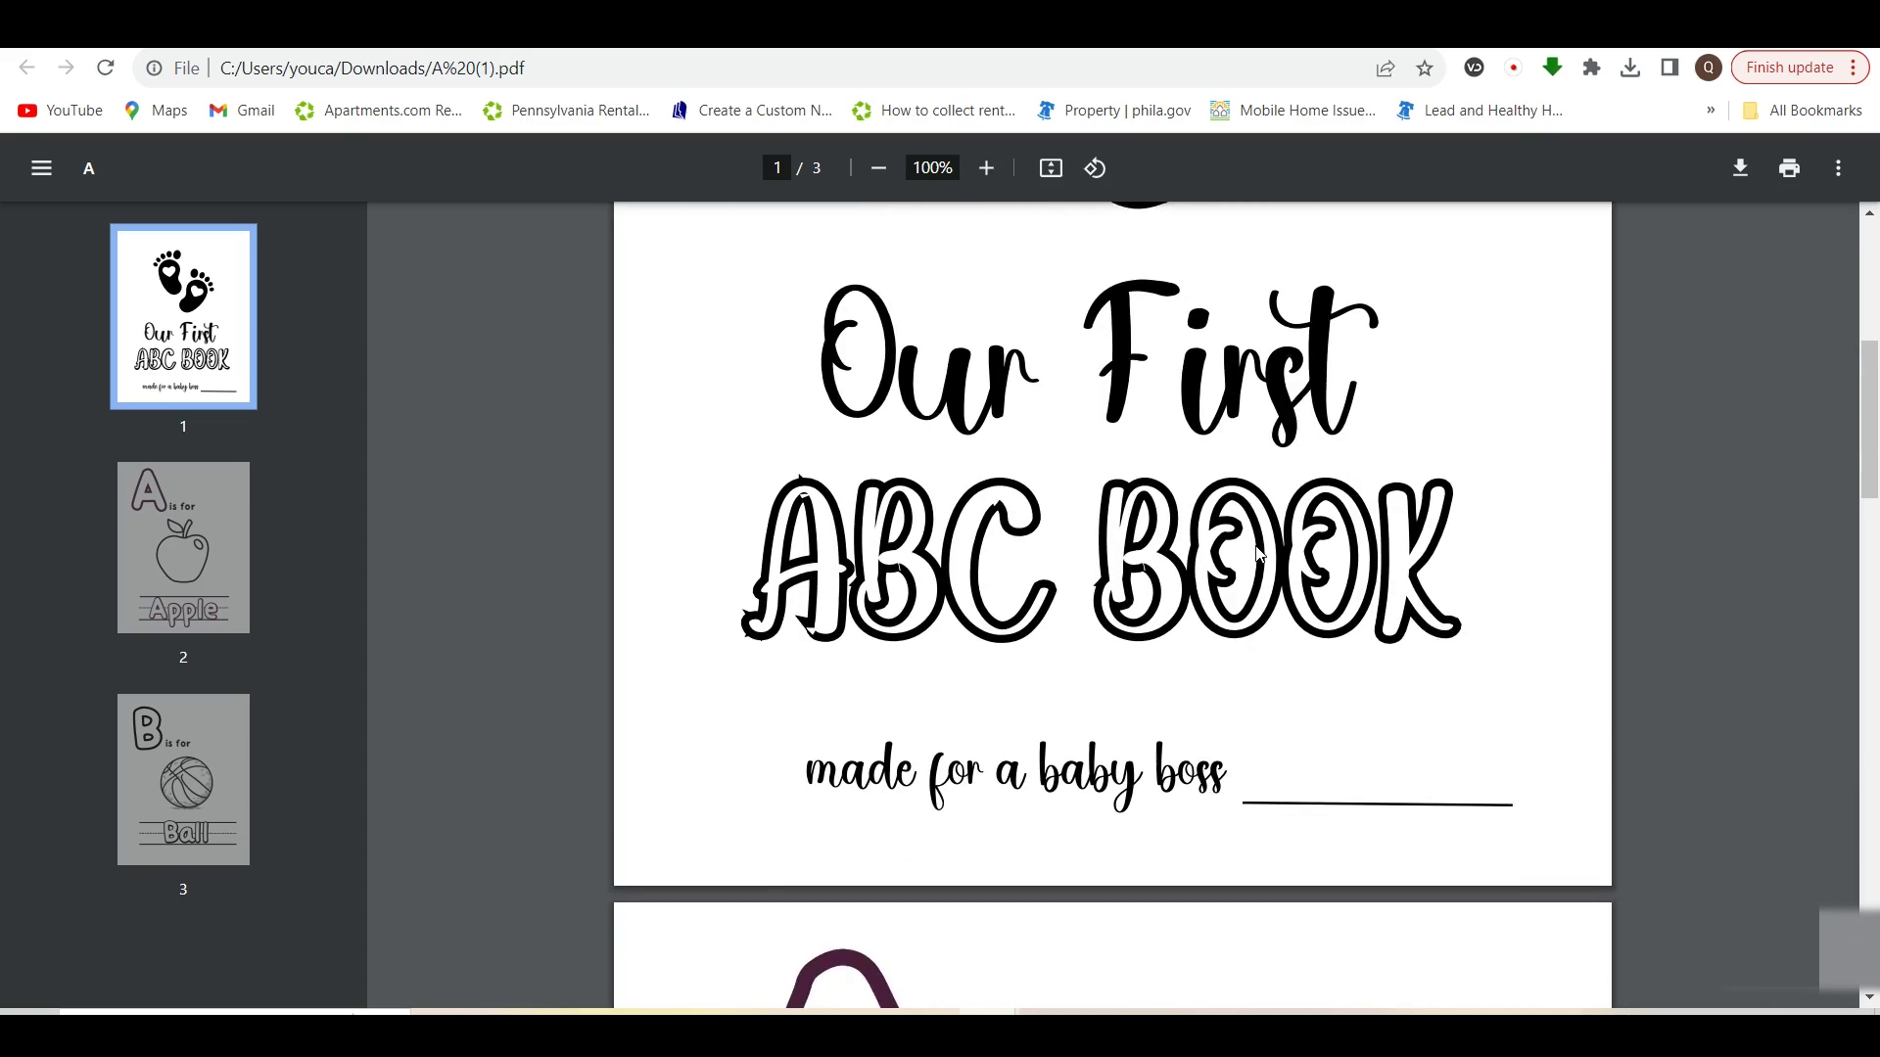
scroll(1259, 544, up, 6)
scroll(1256, 666, down, 10)
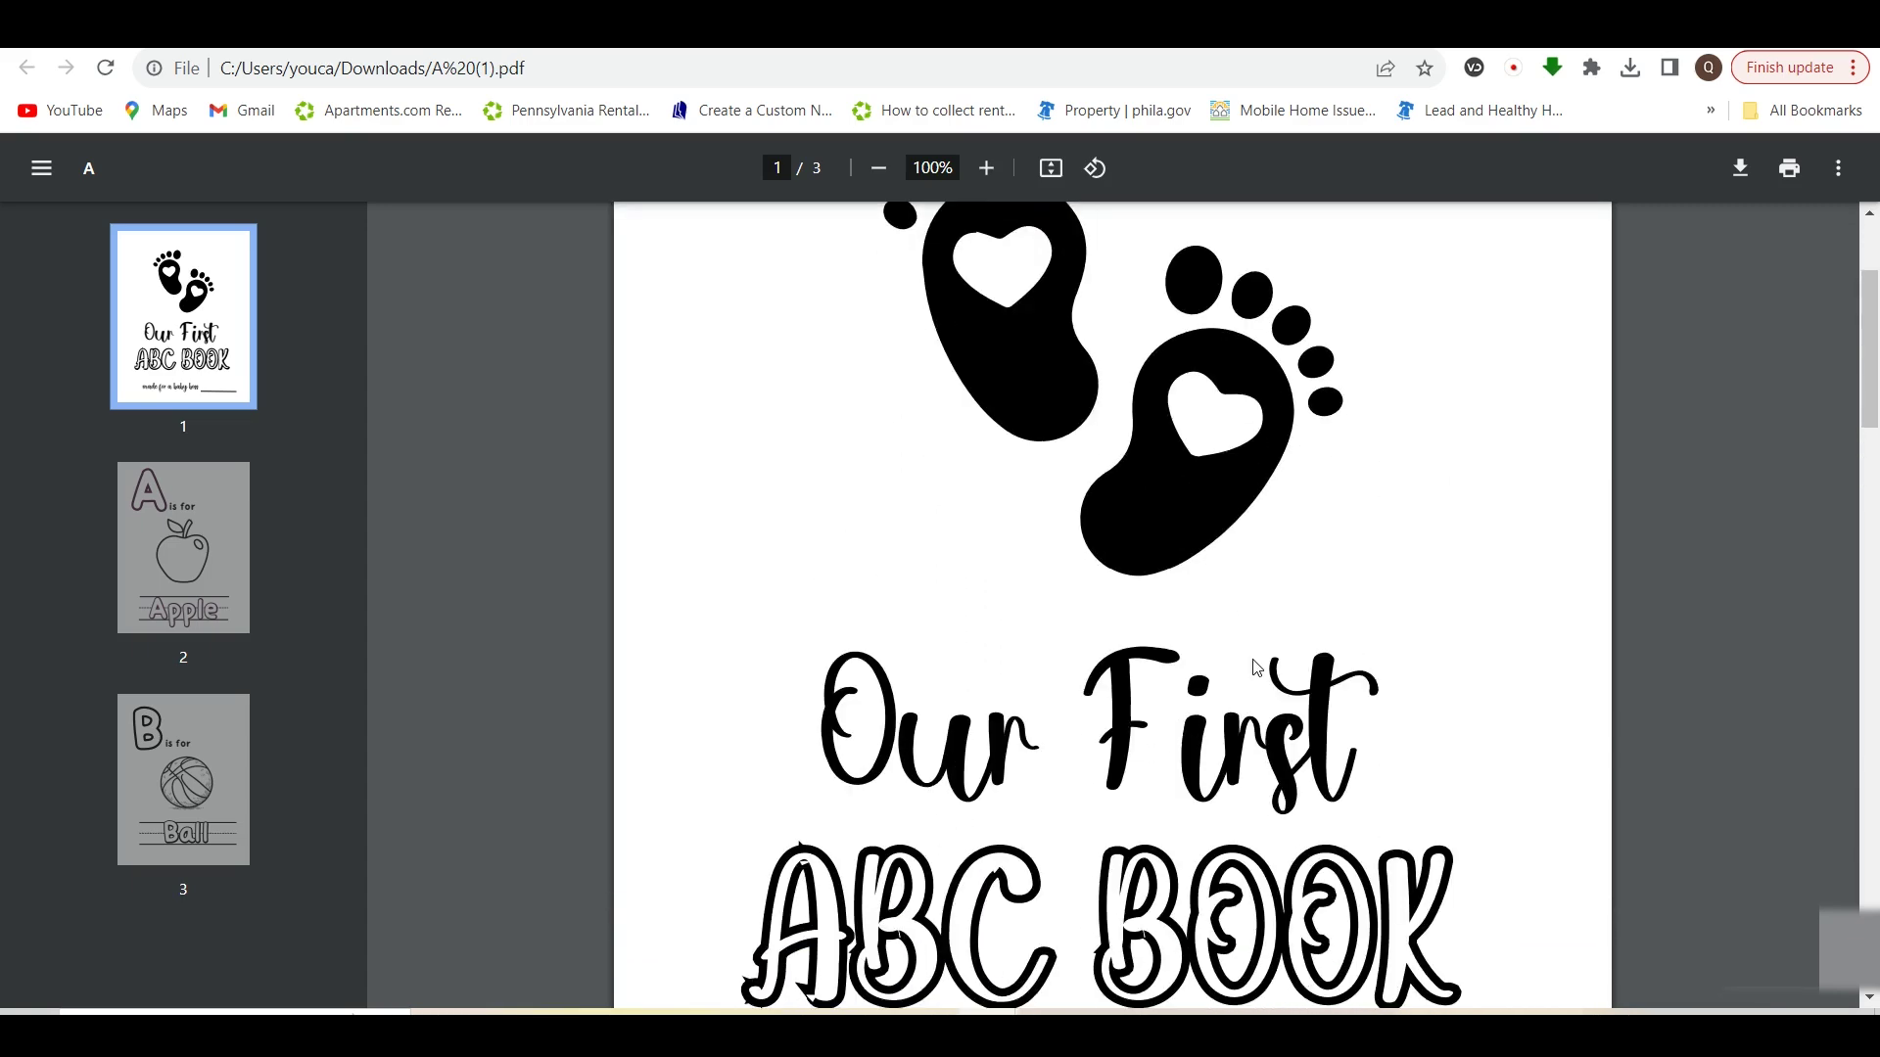
scroll(1090, 468, down, 4)
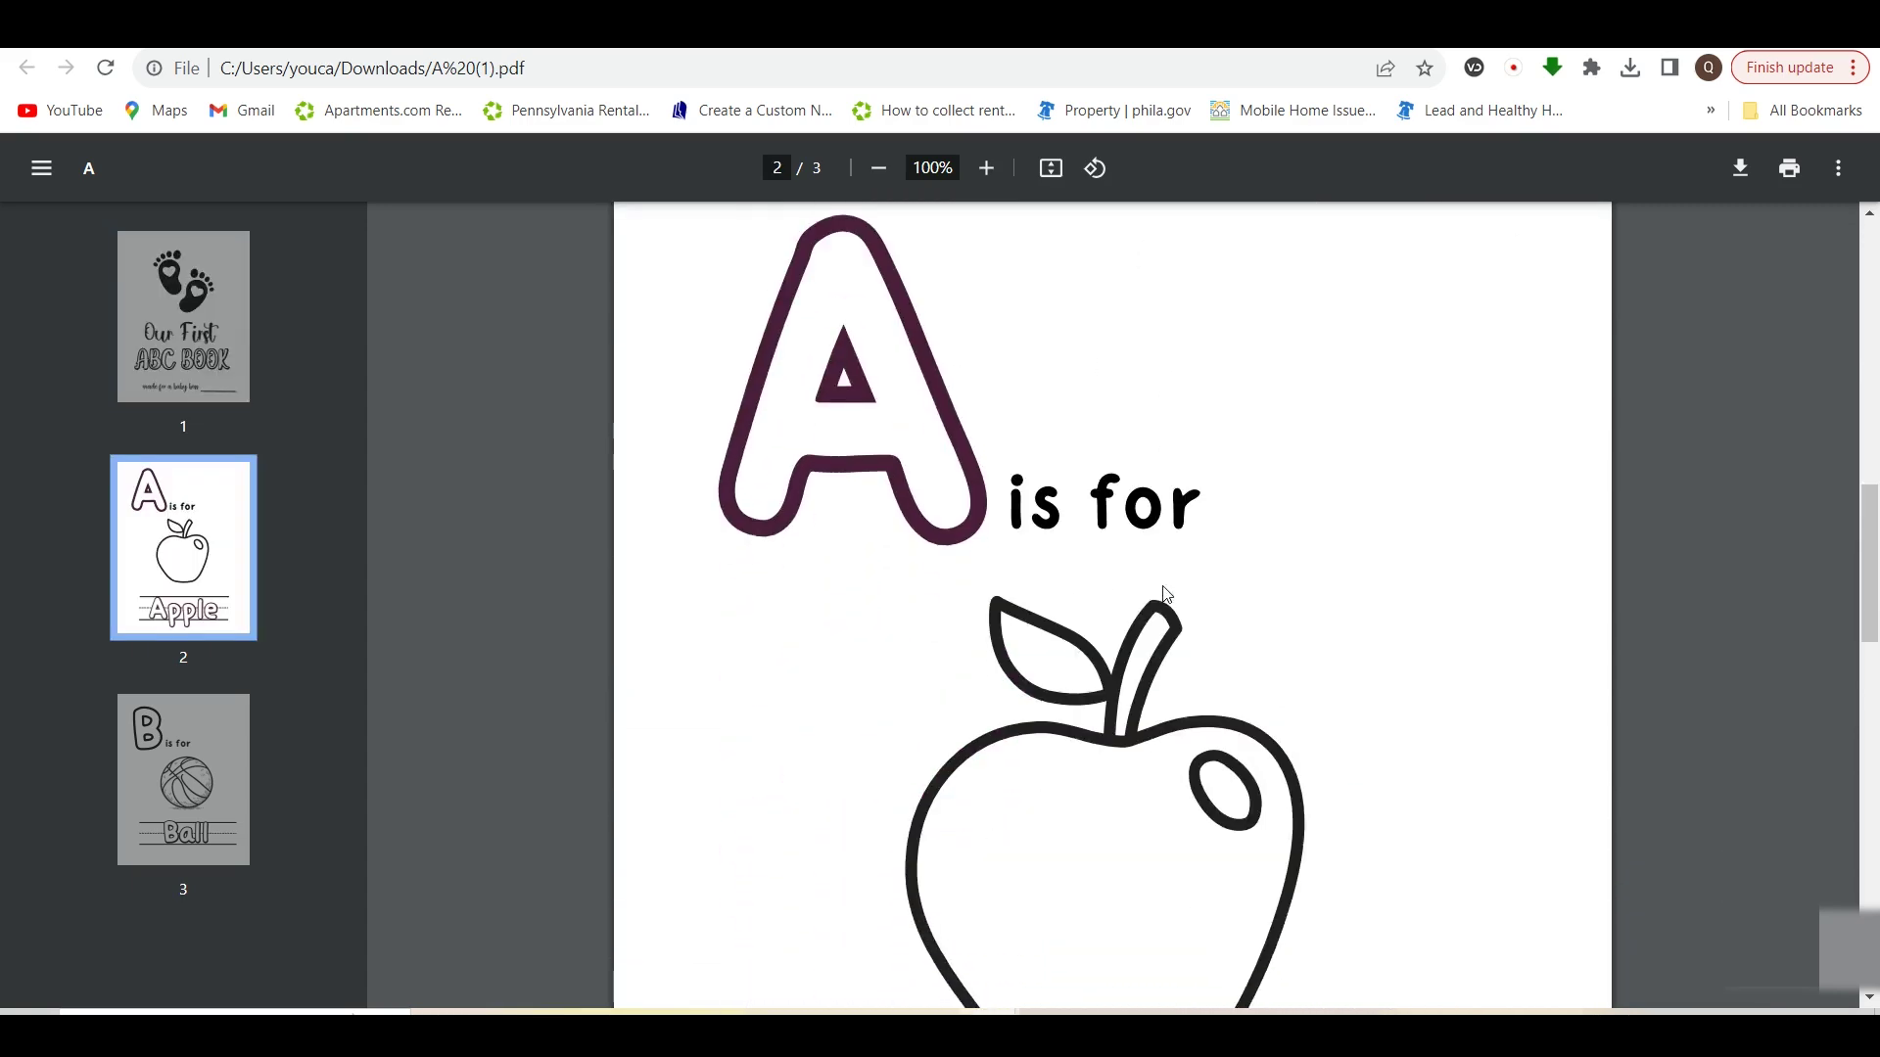
scroll(1107, 579, down, 14)
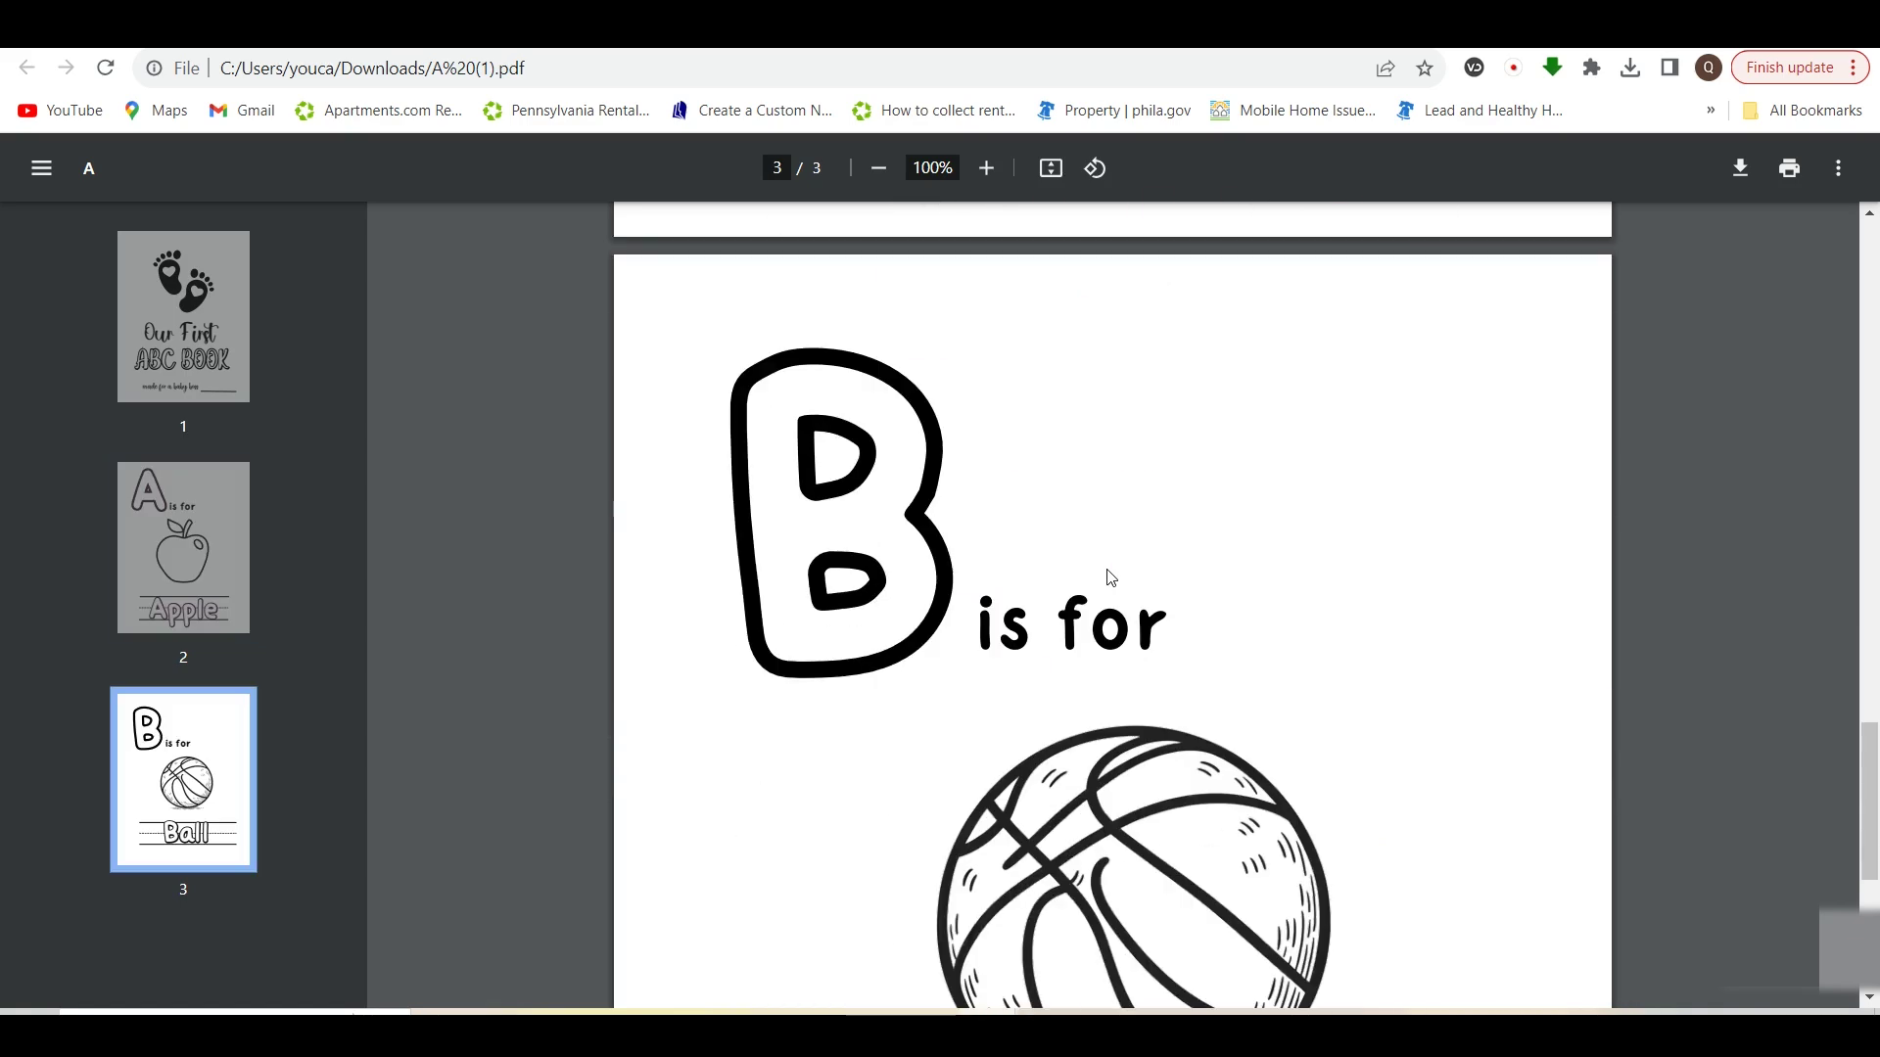
Return to the Canva design and set up a new download with the PDF Standard file type
click(346, 37)
click(1811, 167)
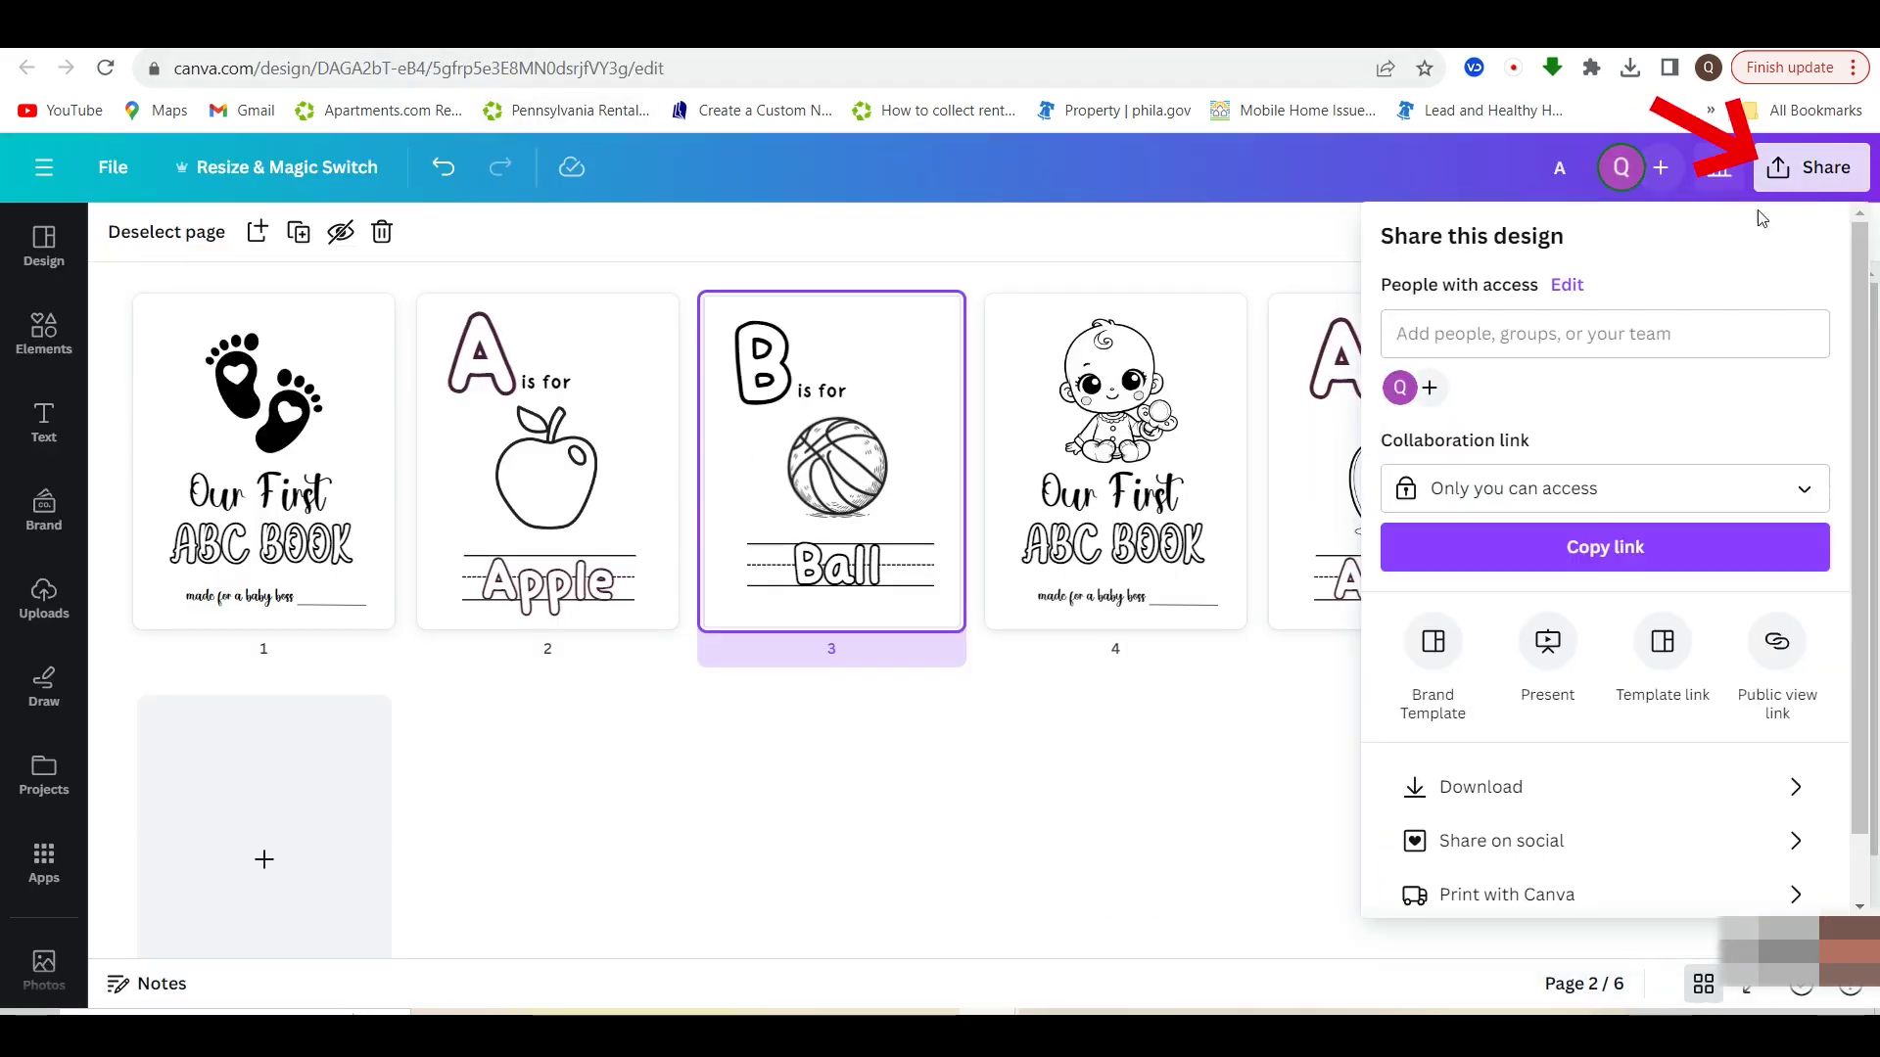
click(1611, 783)
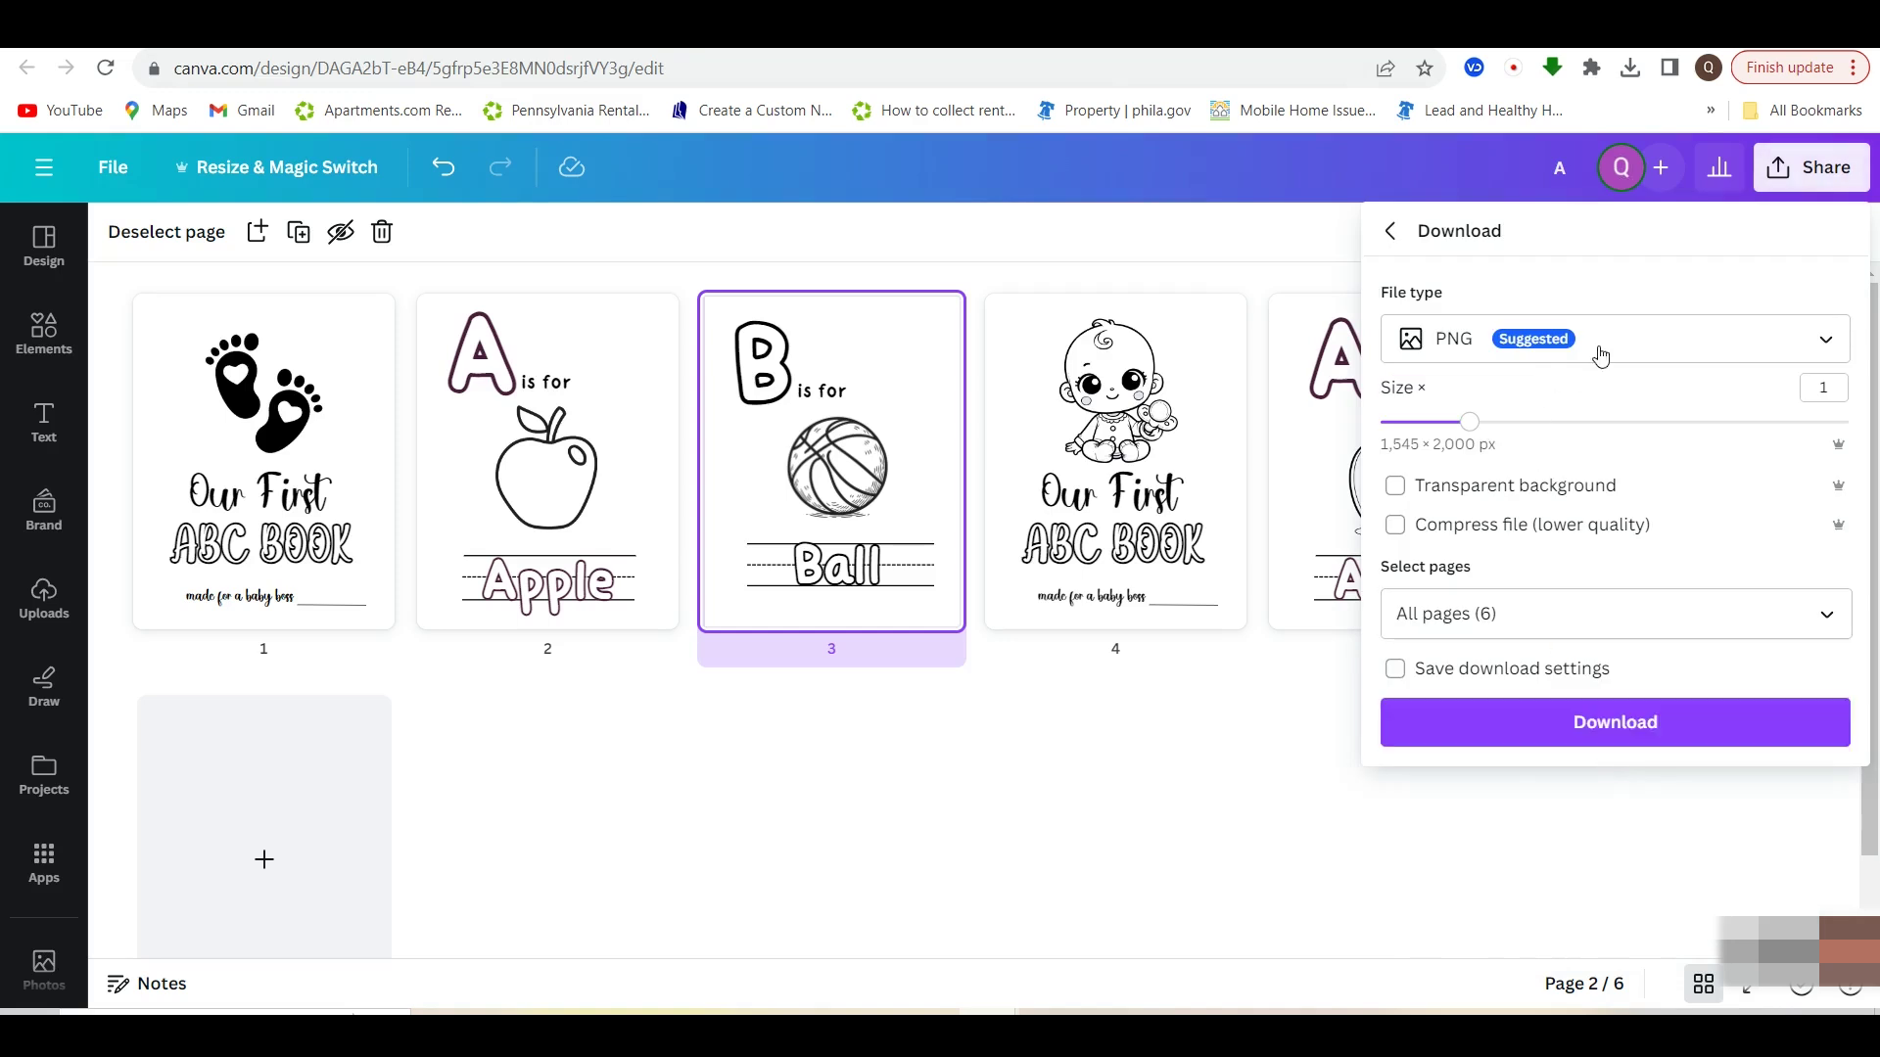
click(1819, 343)
click(1606, 553)
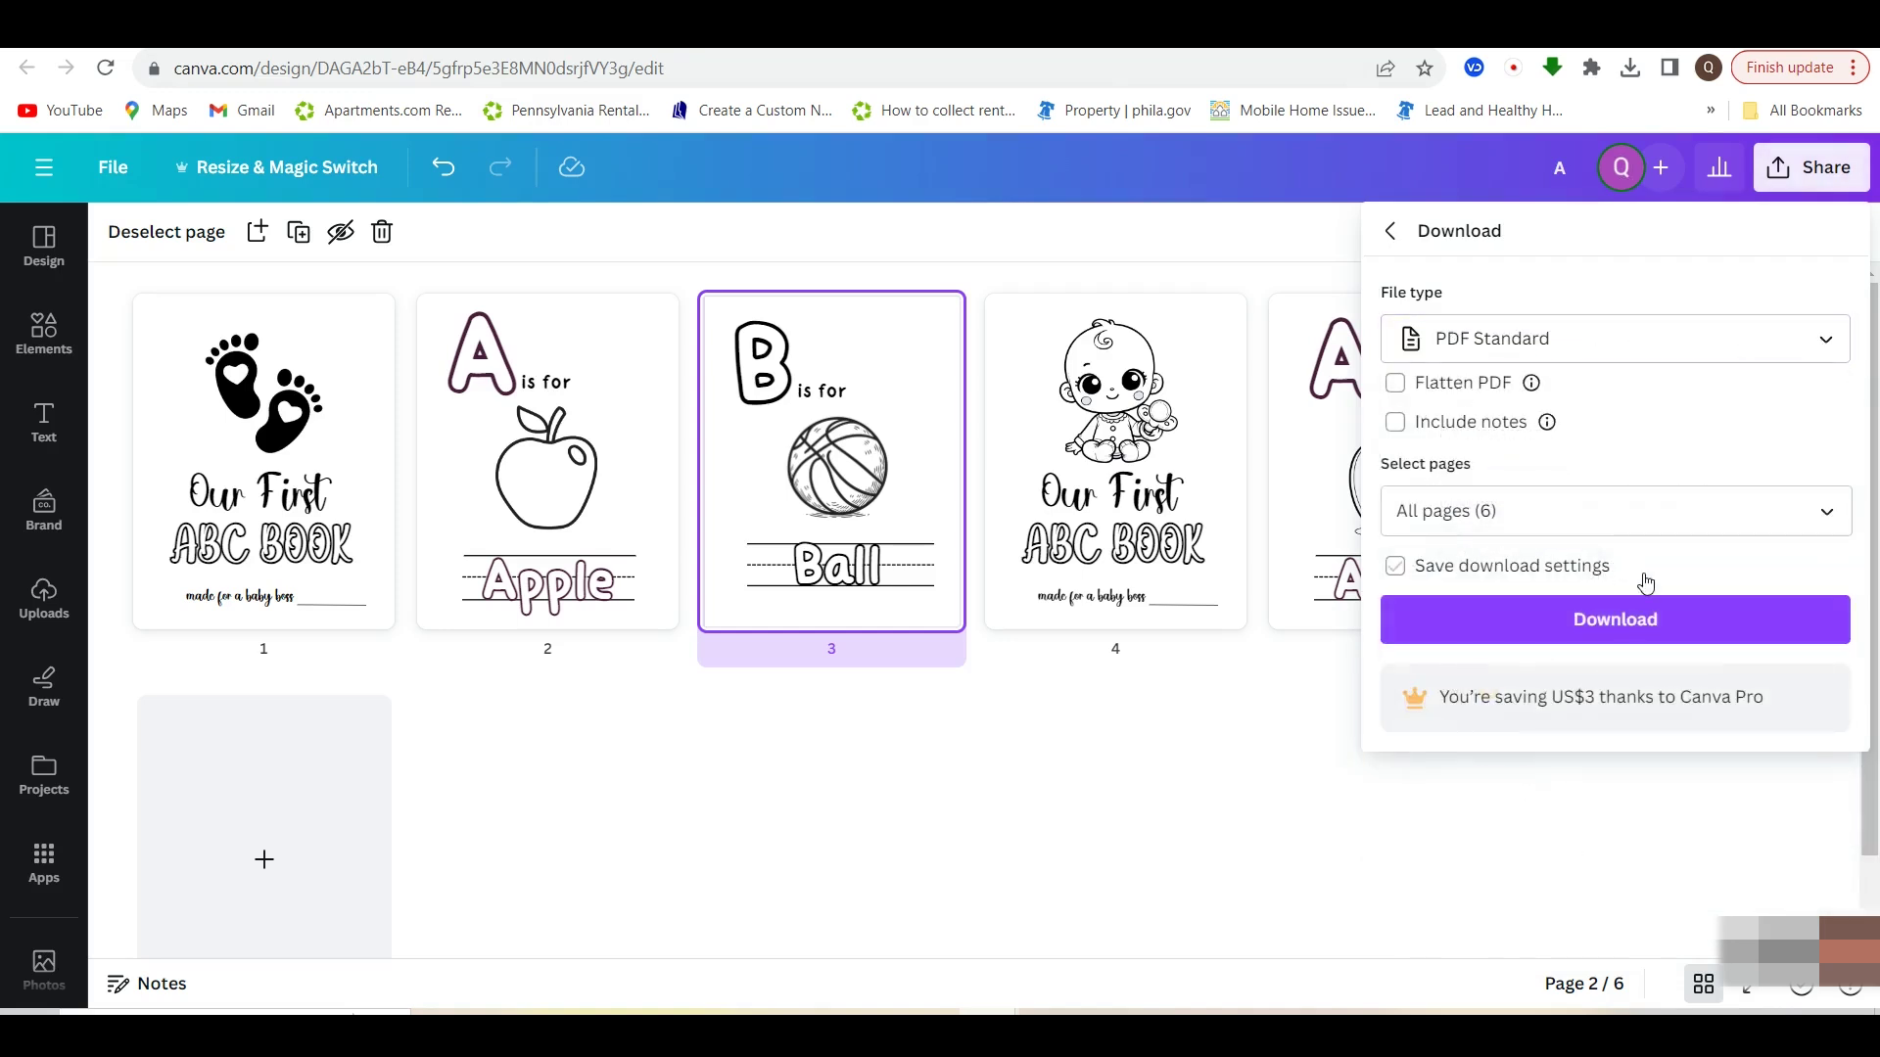
Limit the page selection to pages 4-6 and download them
click(1829, 526)
click(1805, 583)
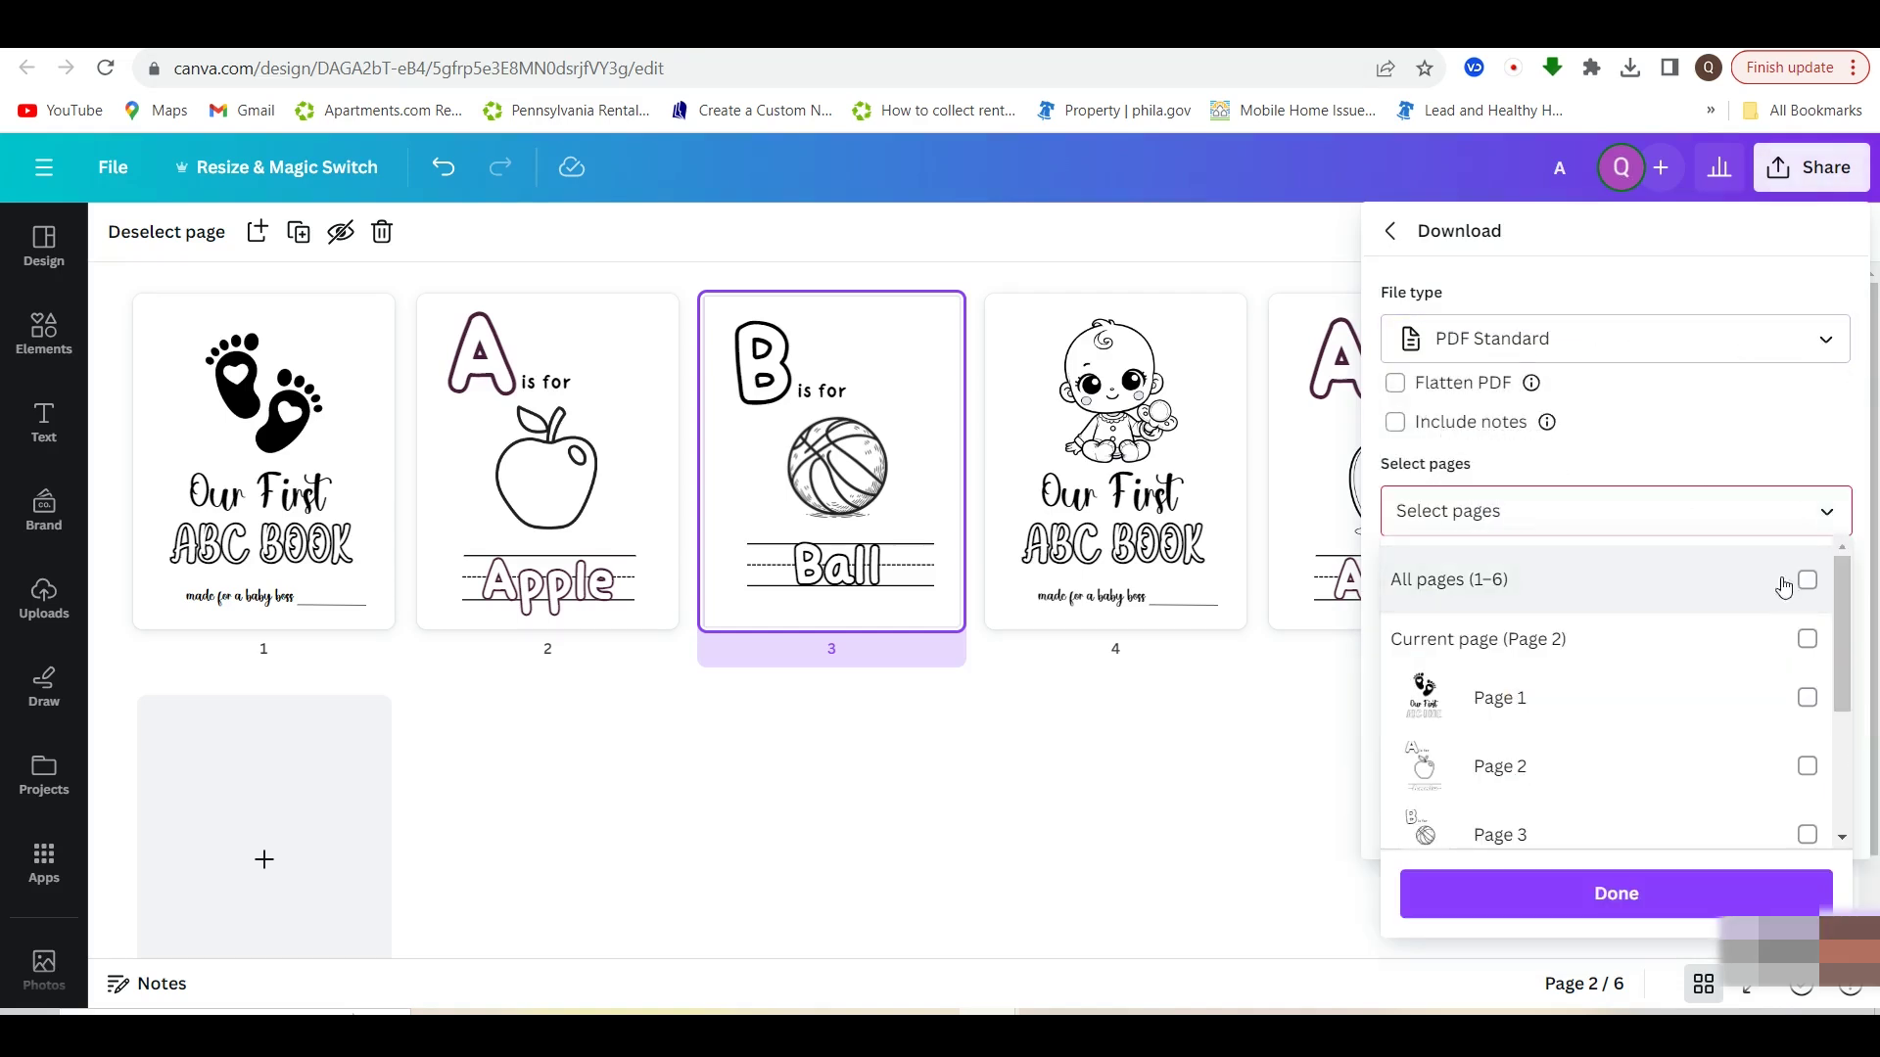
click(1664, 509)
text(4-6)
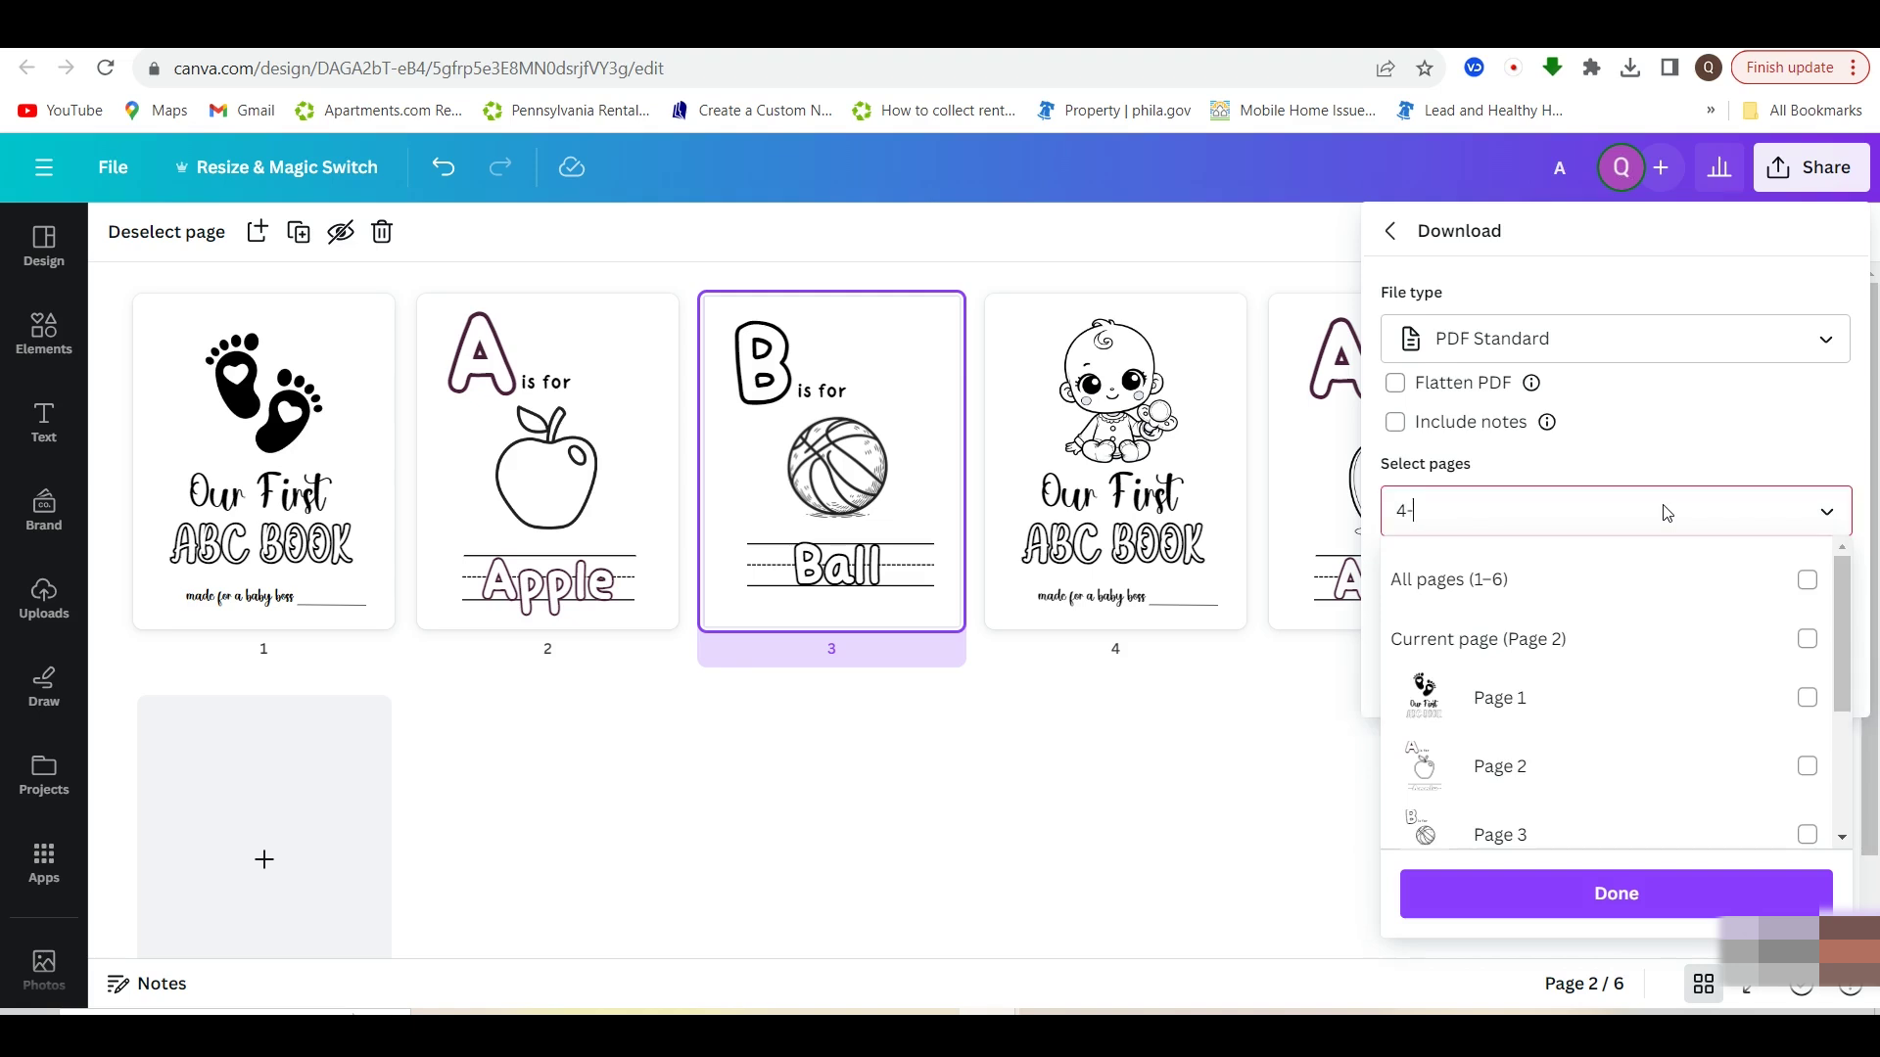
click(1643, 920)
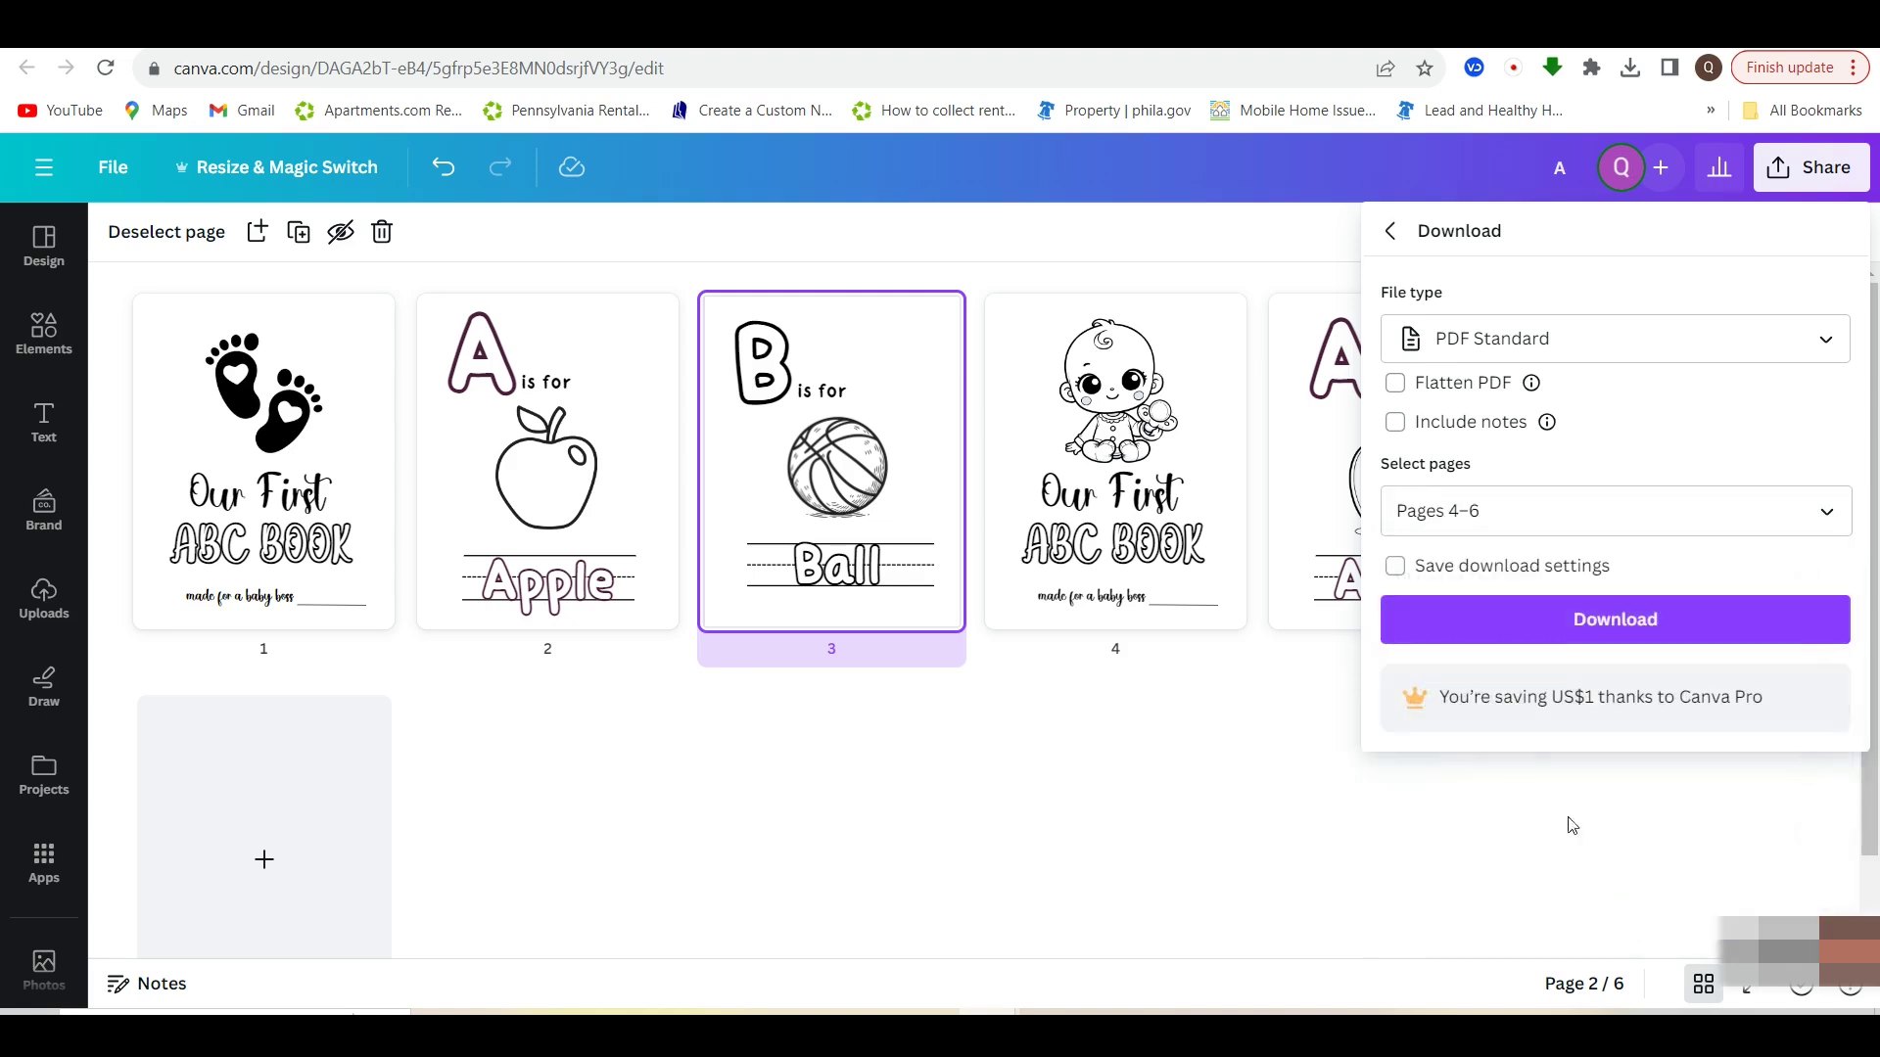
click(1561, 620)
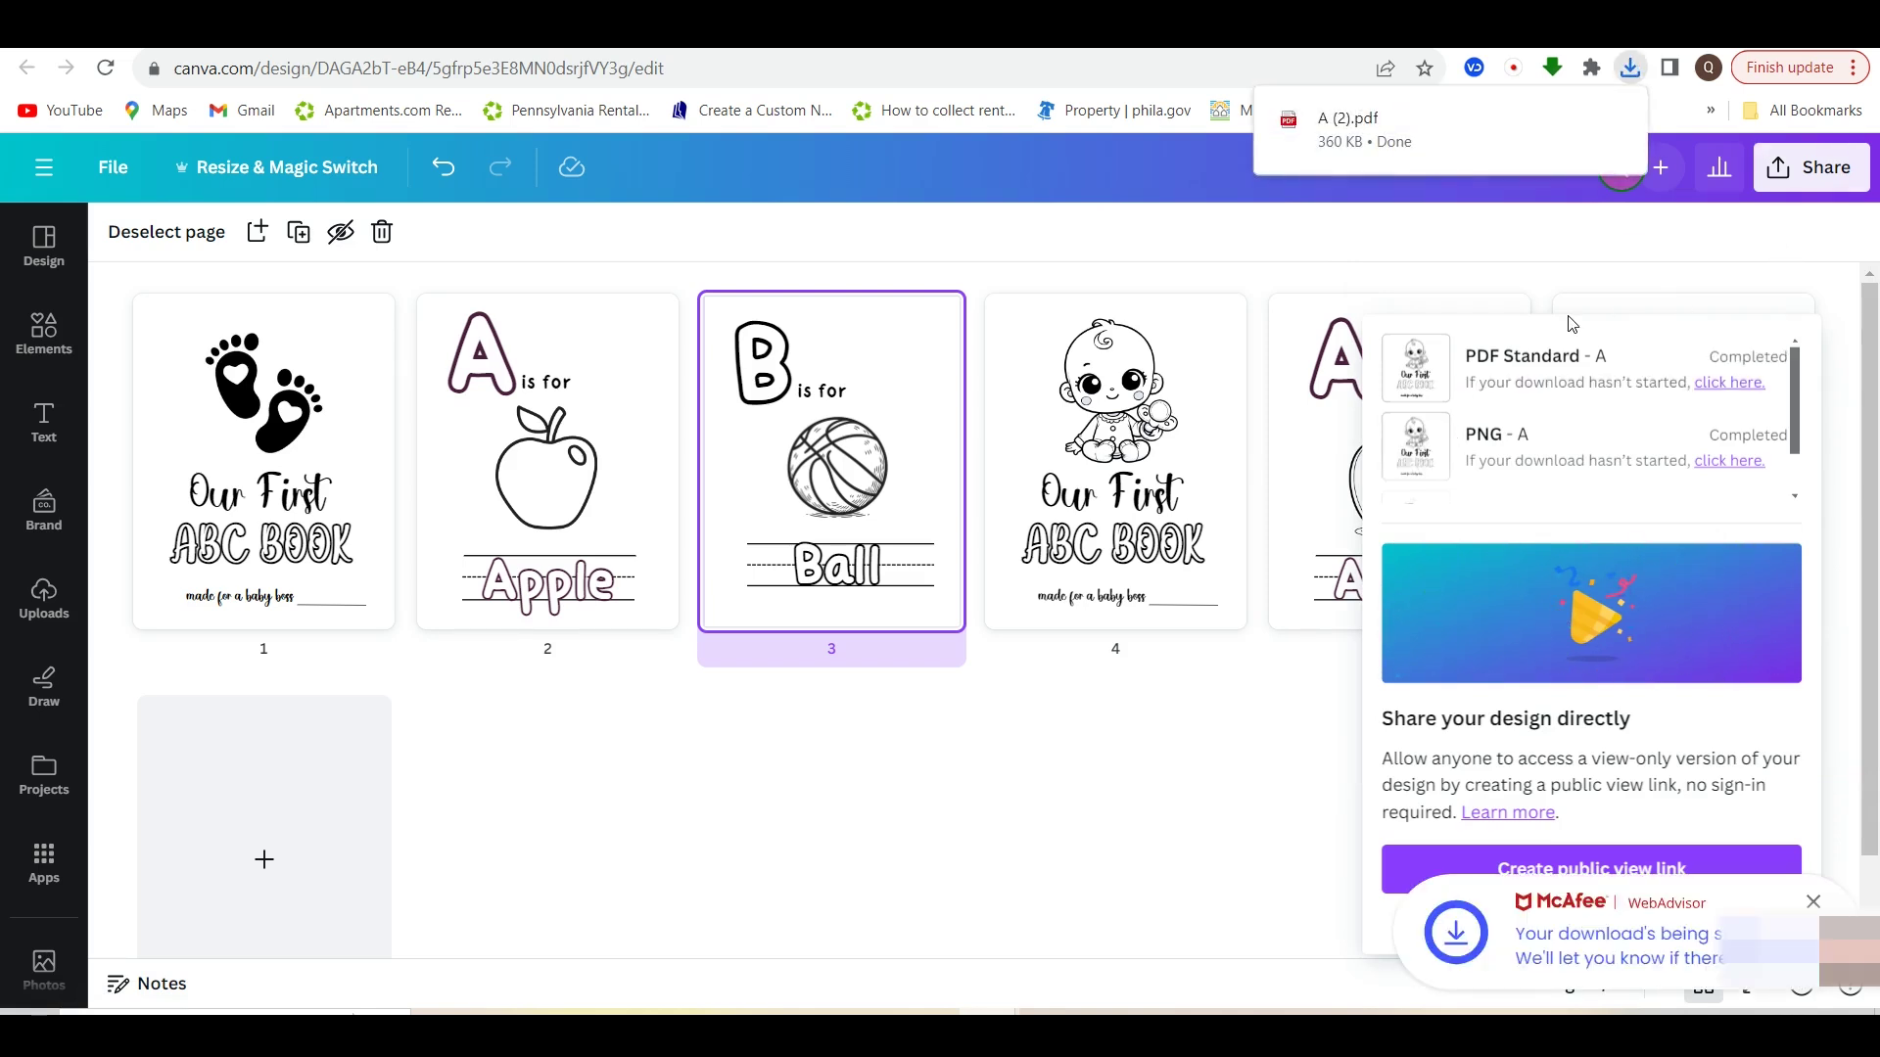
Open A (2).pdf from the recent downloads and review the baby title page, smiling apple page and ball page
click(1629, 68)
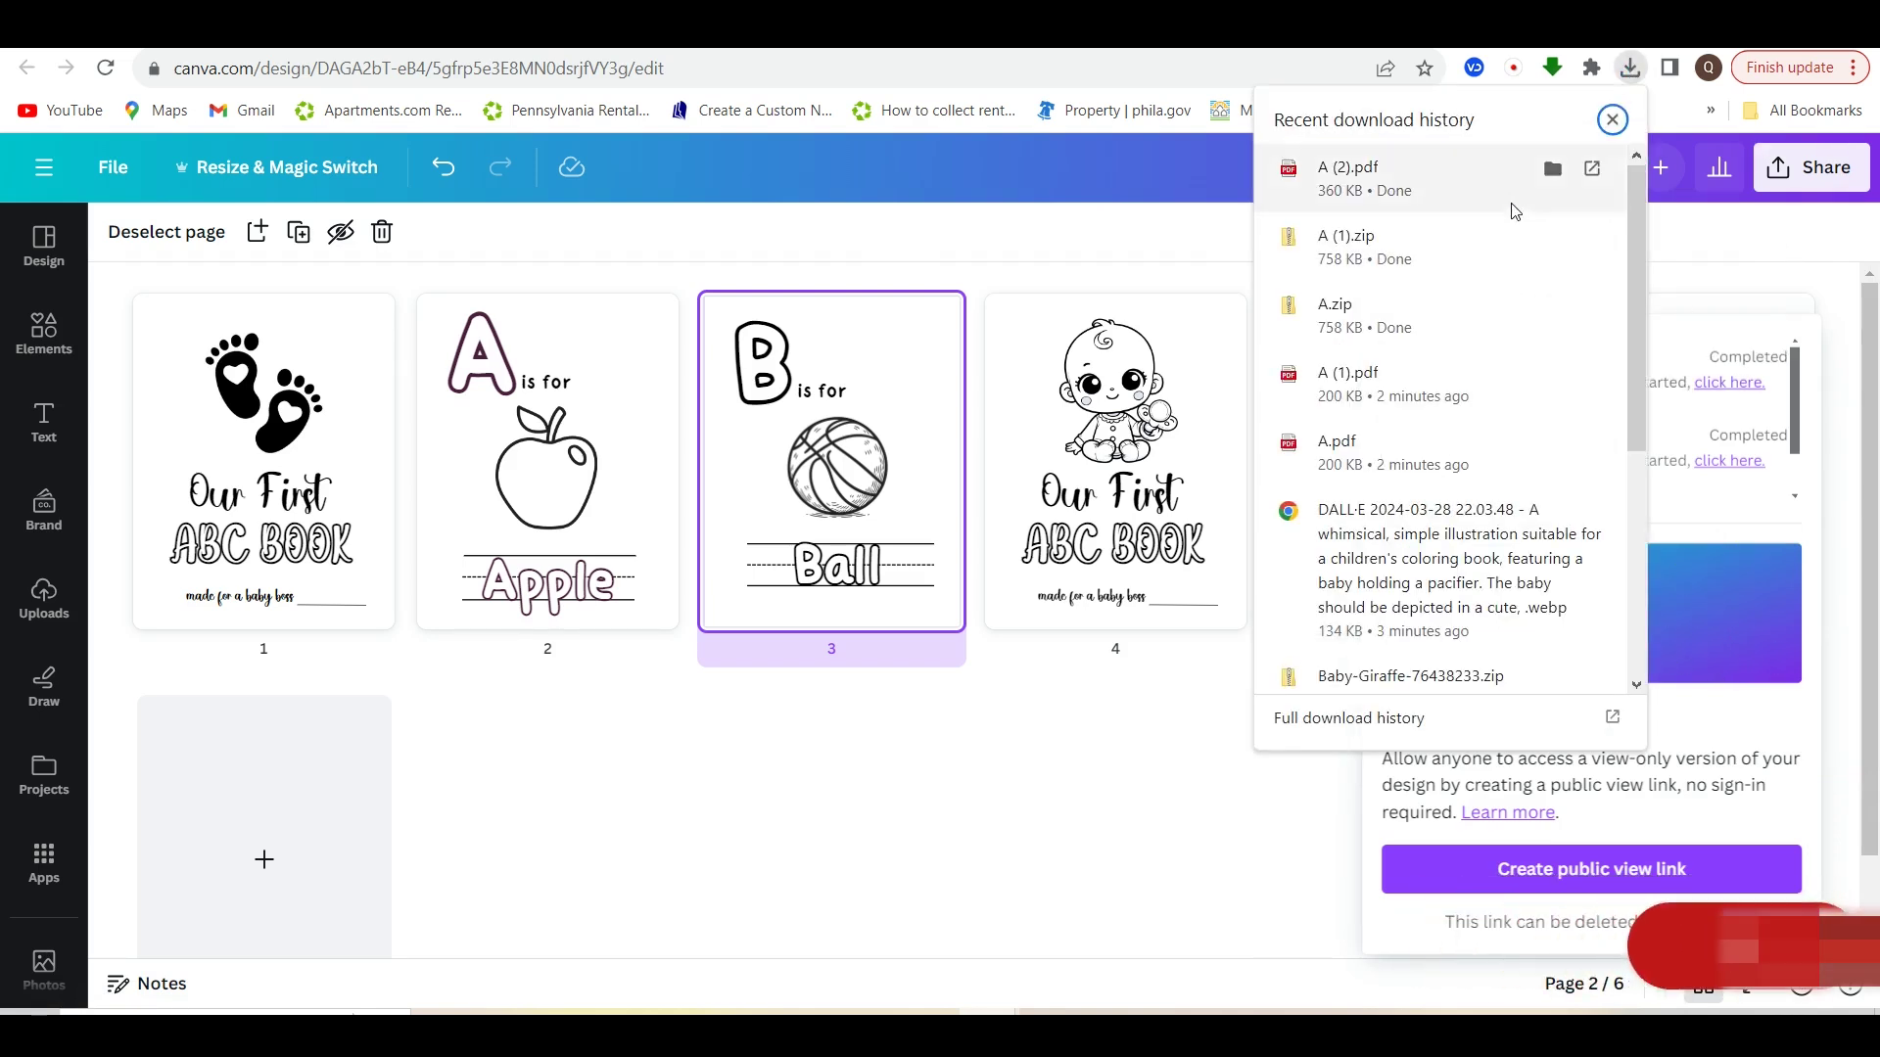
click(1481, 202)
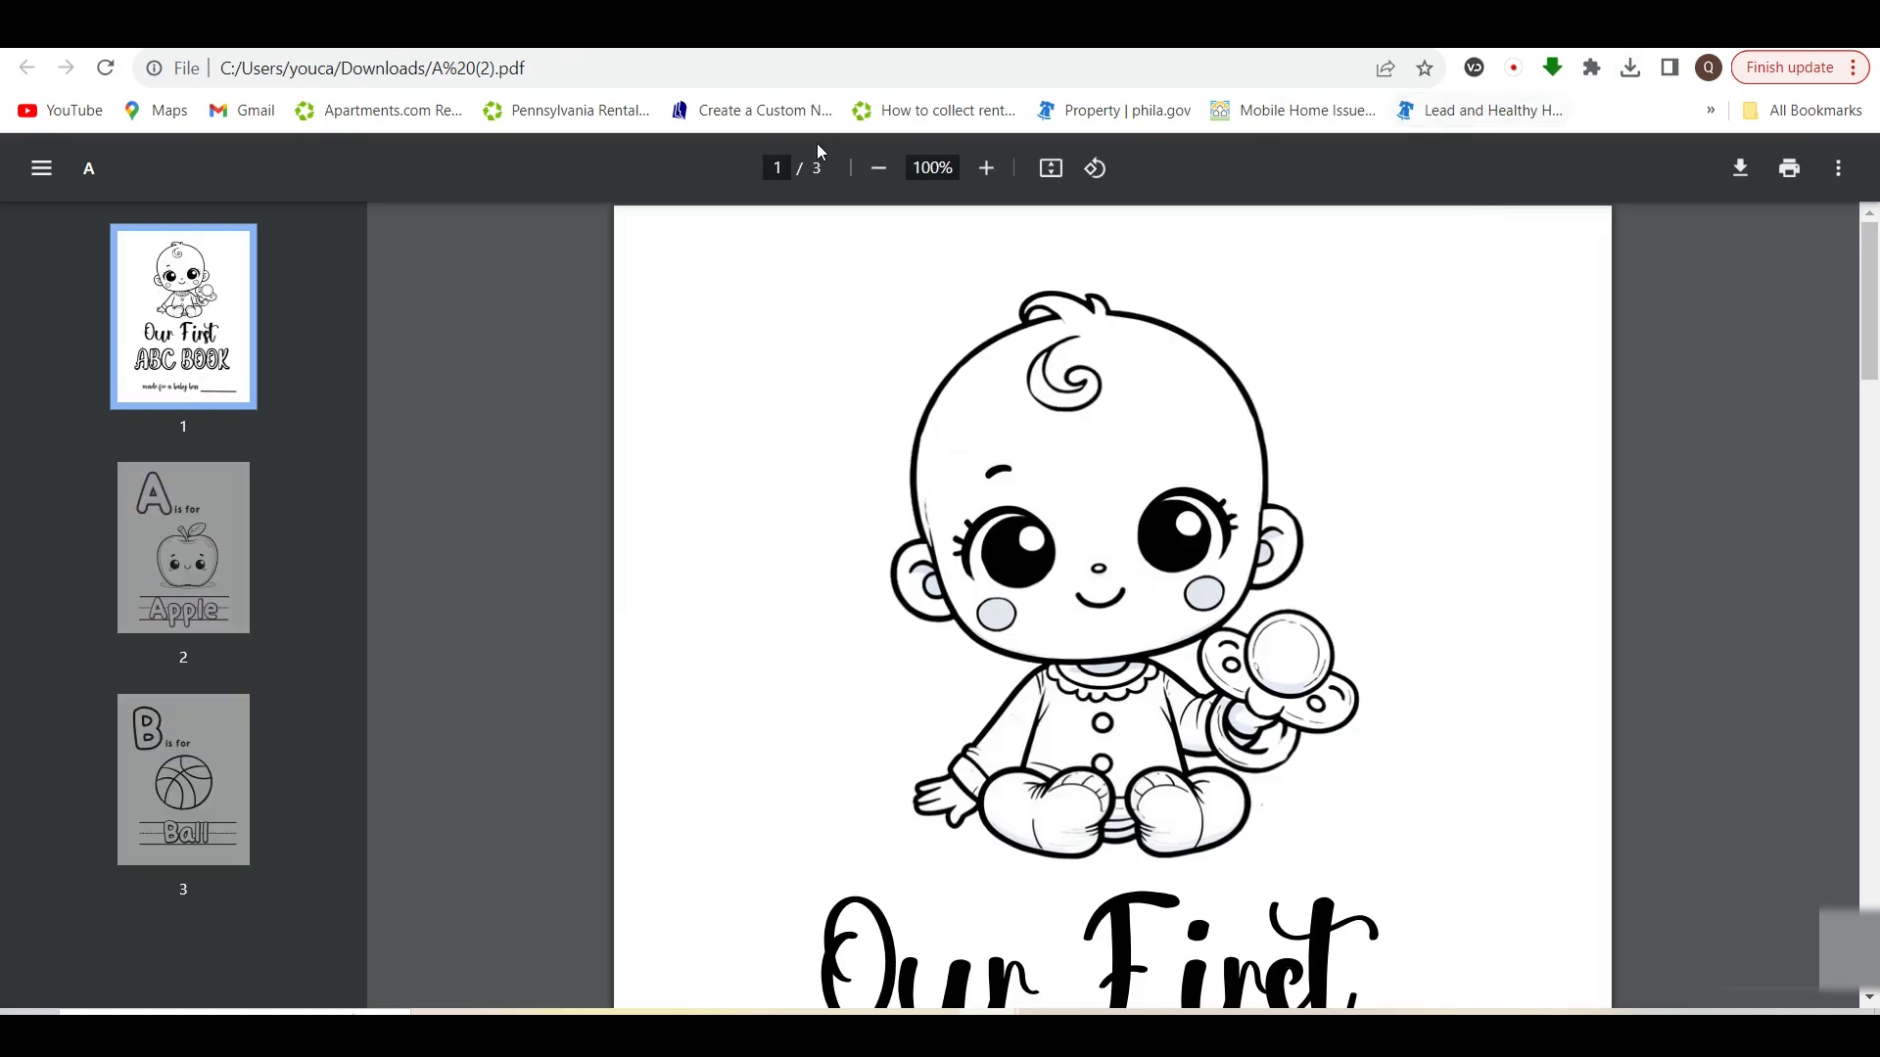
scroll(1267, 614, down, 3)
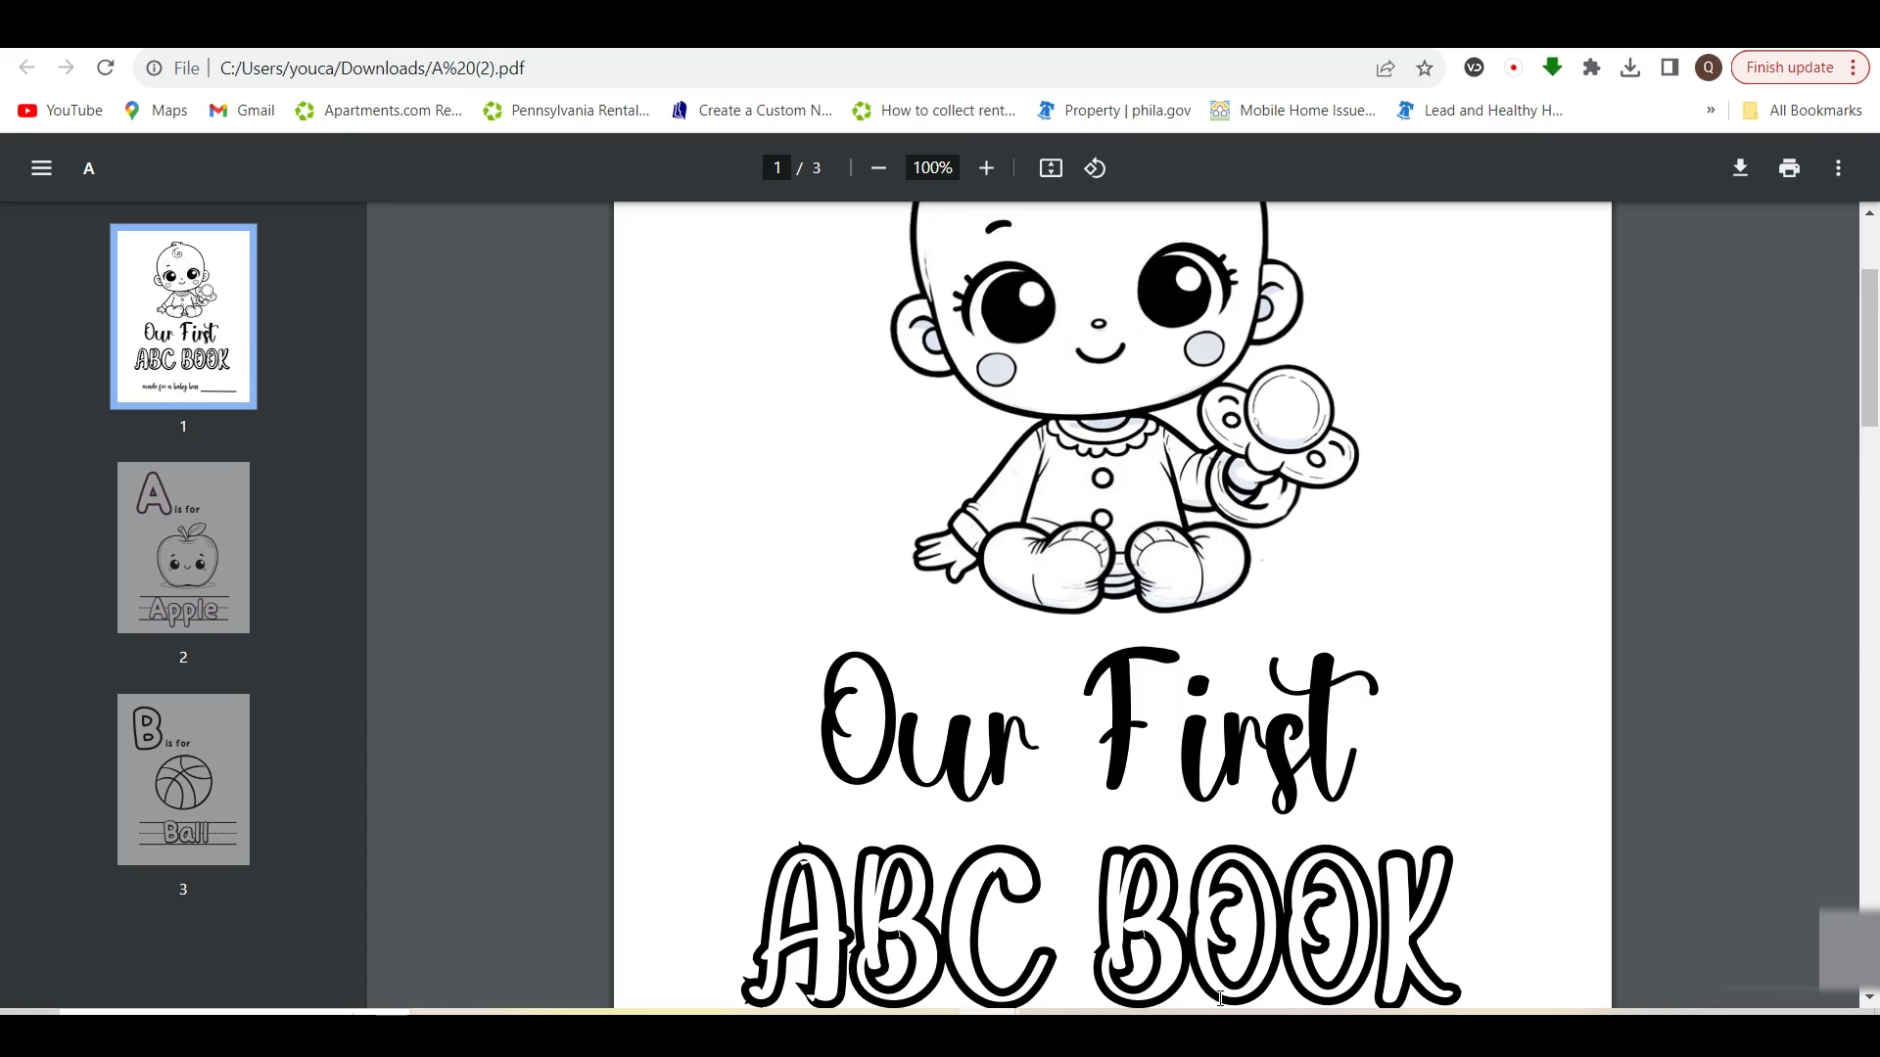
scroll(1214, 395, up, 3)
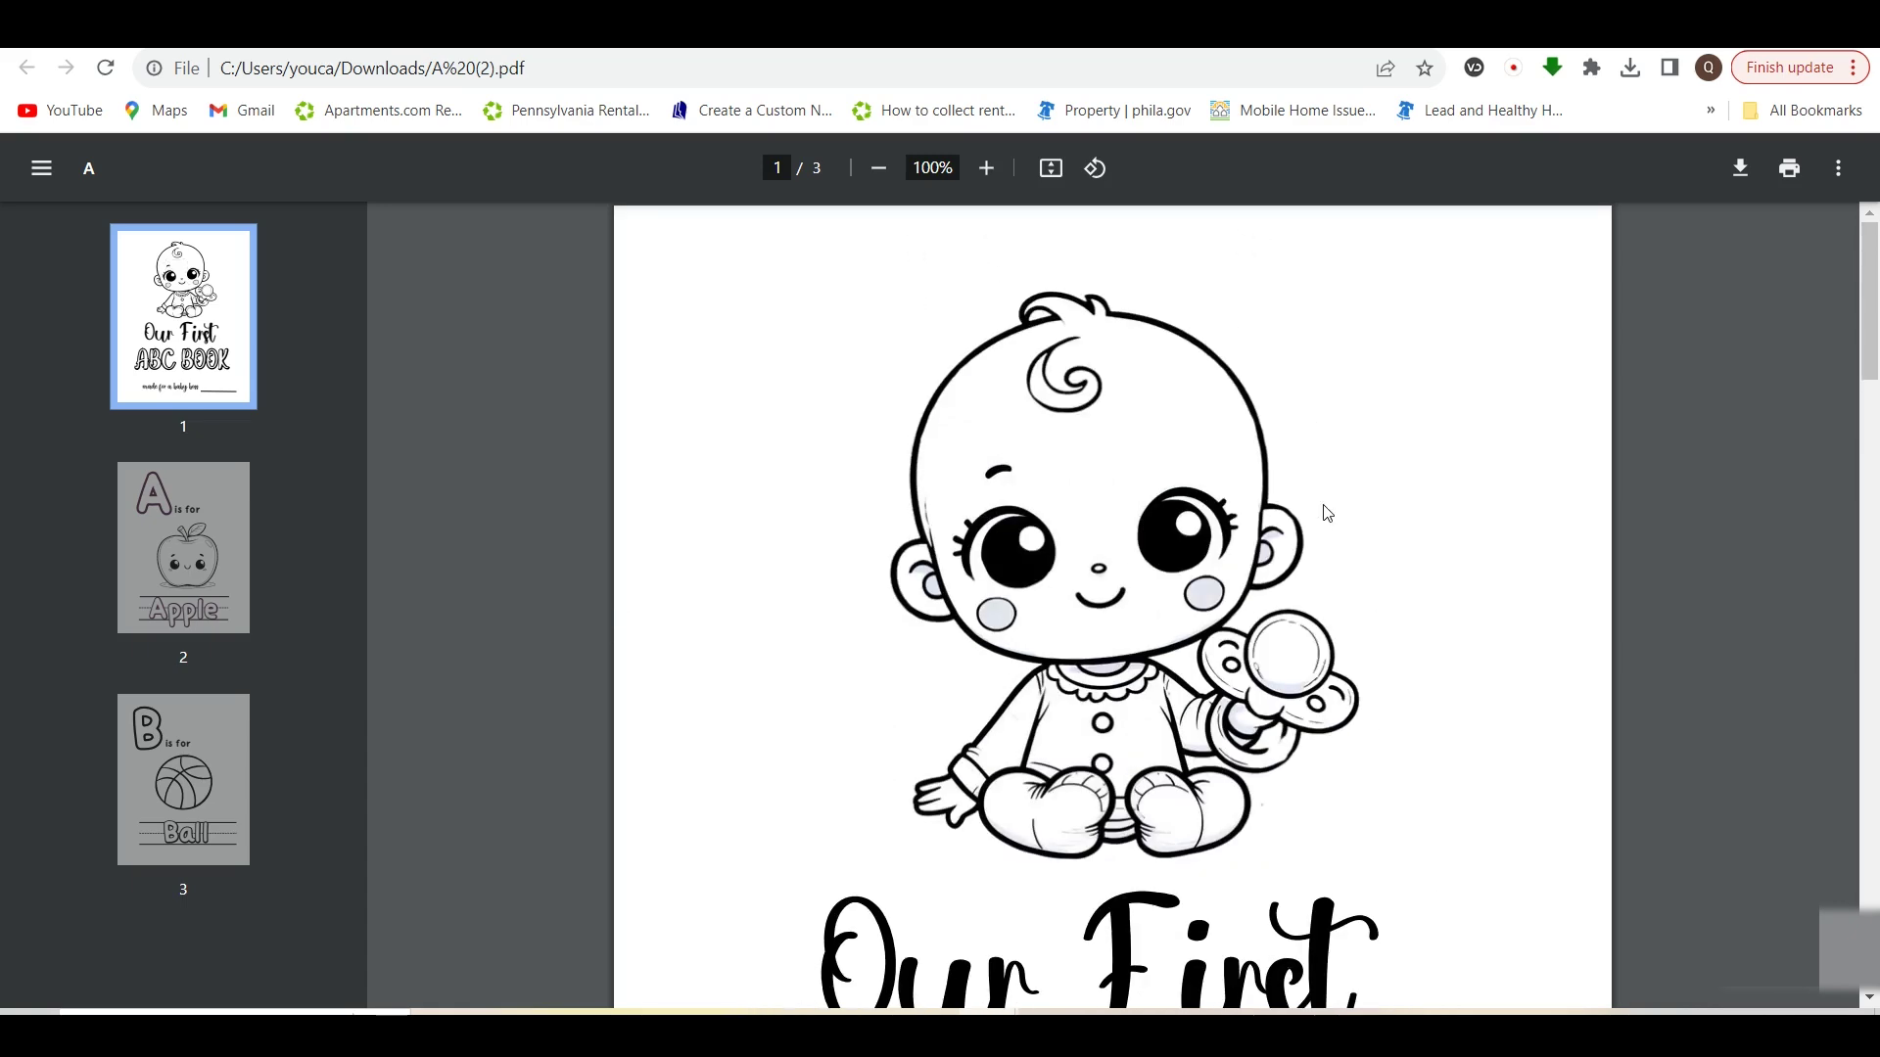
scroll(1266, 794, down, 7)
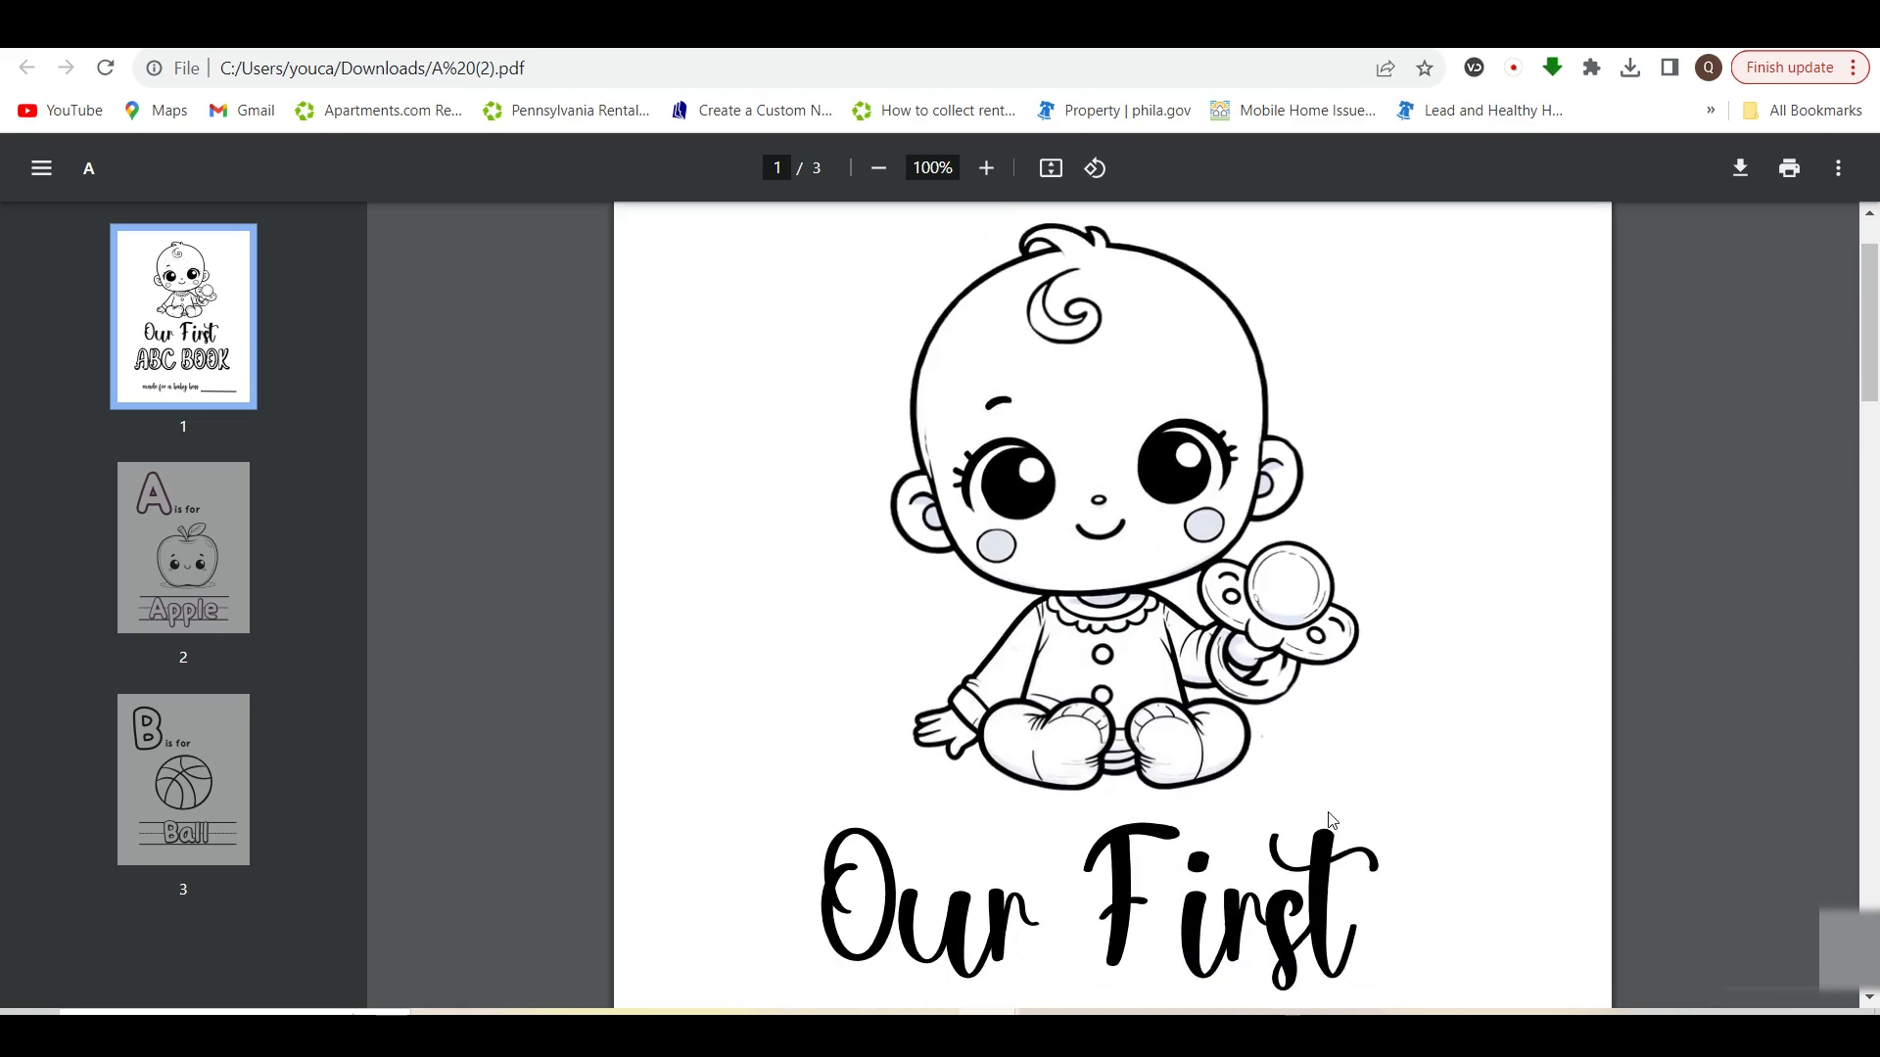
scroll(1337, 821, up, 1)
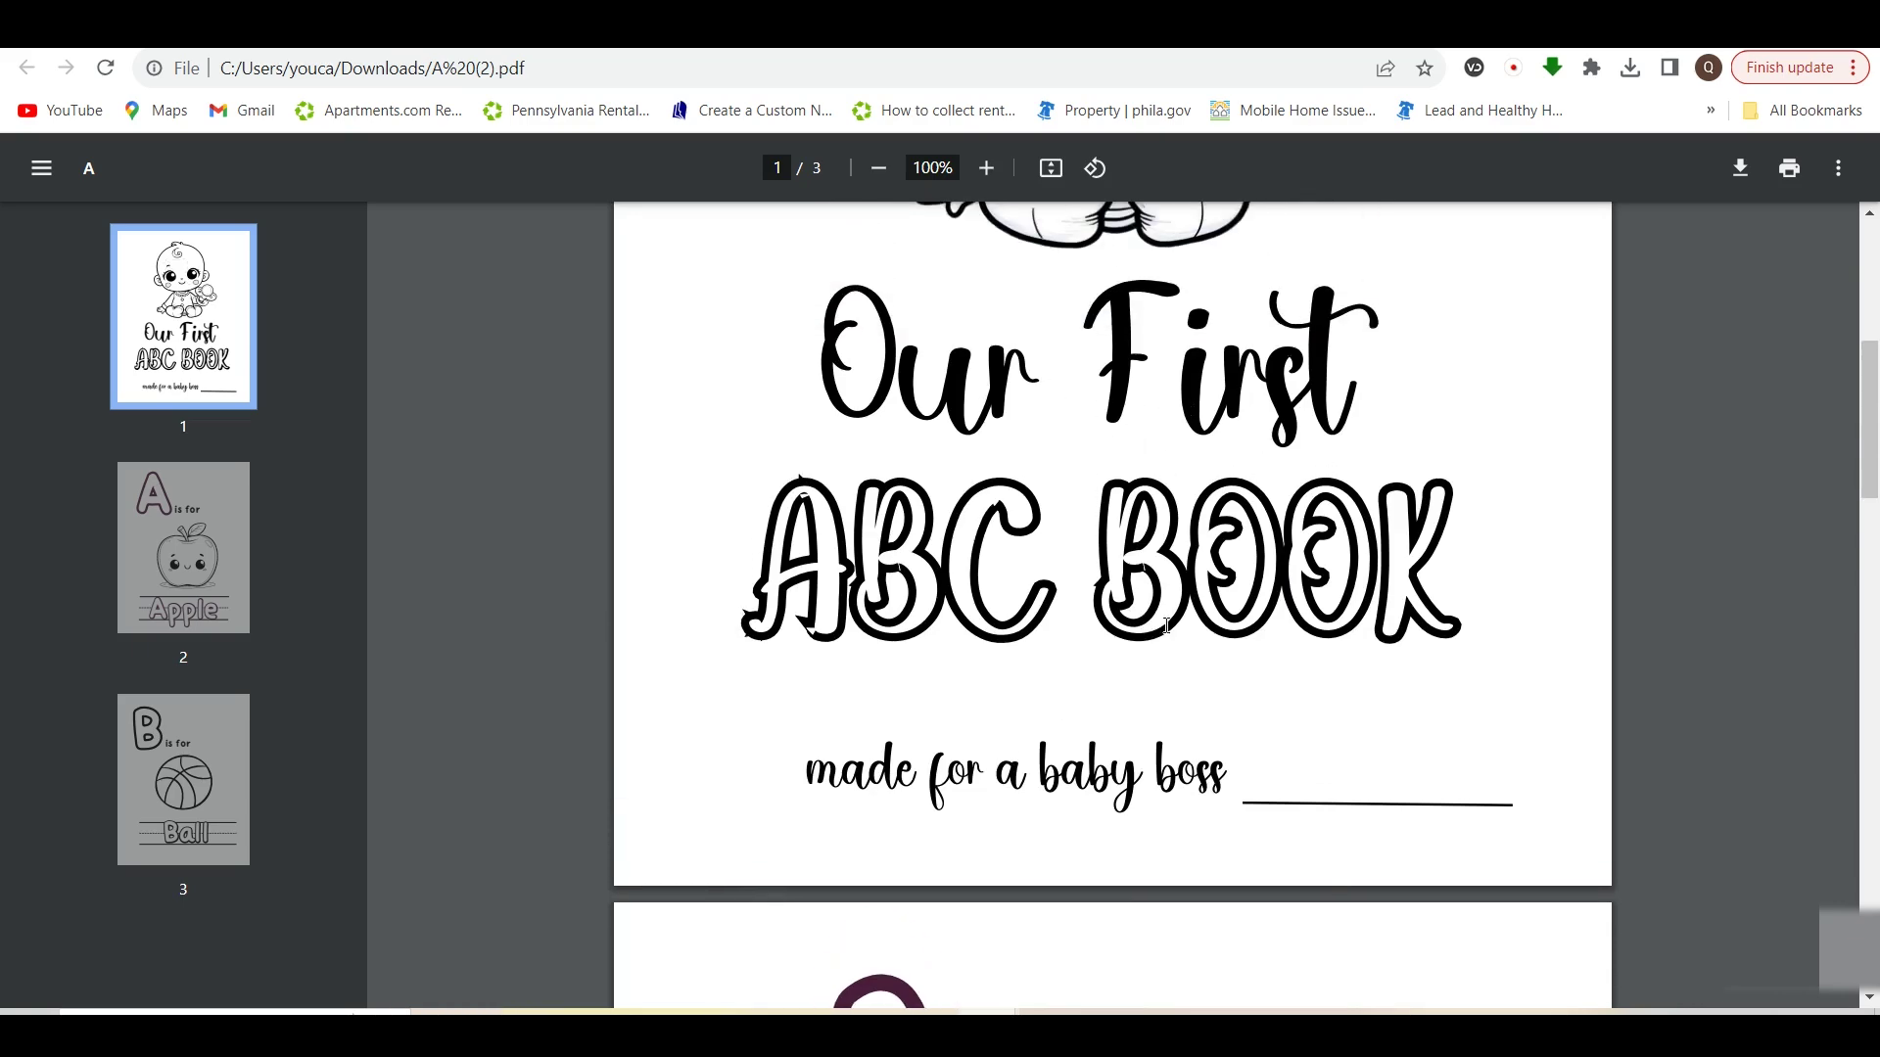
scroll(1166, 626, down, 12)
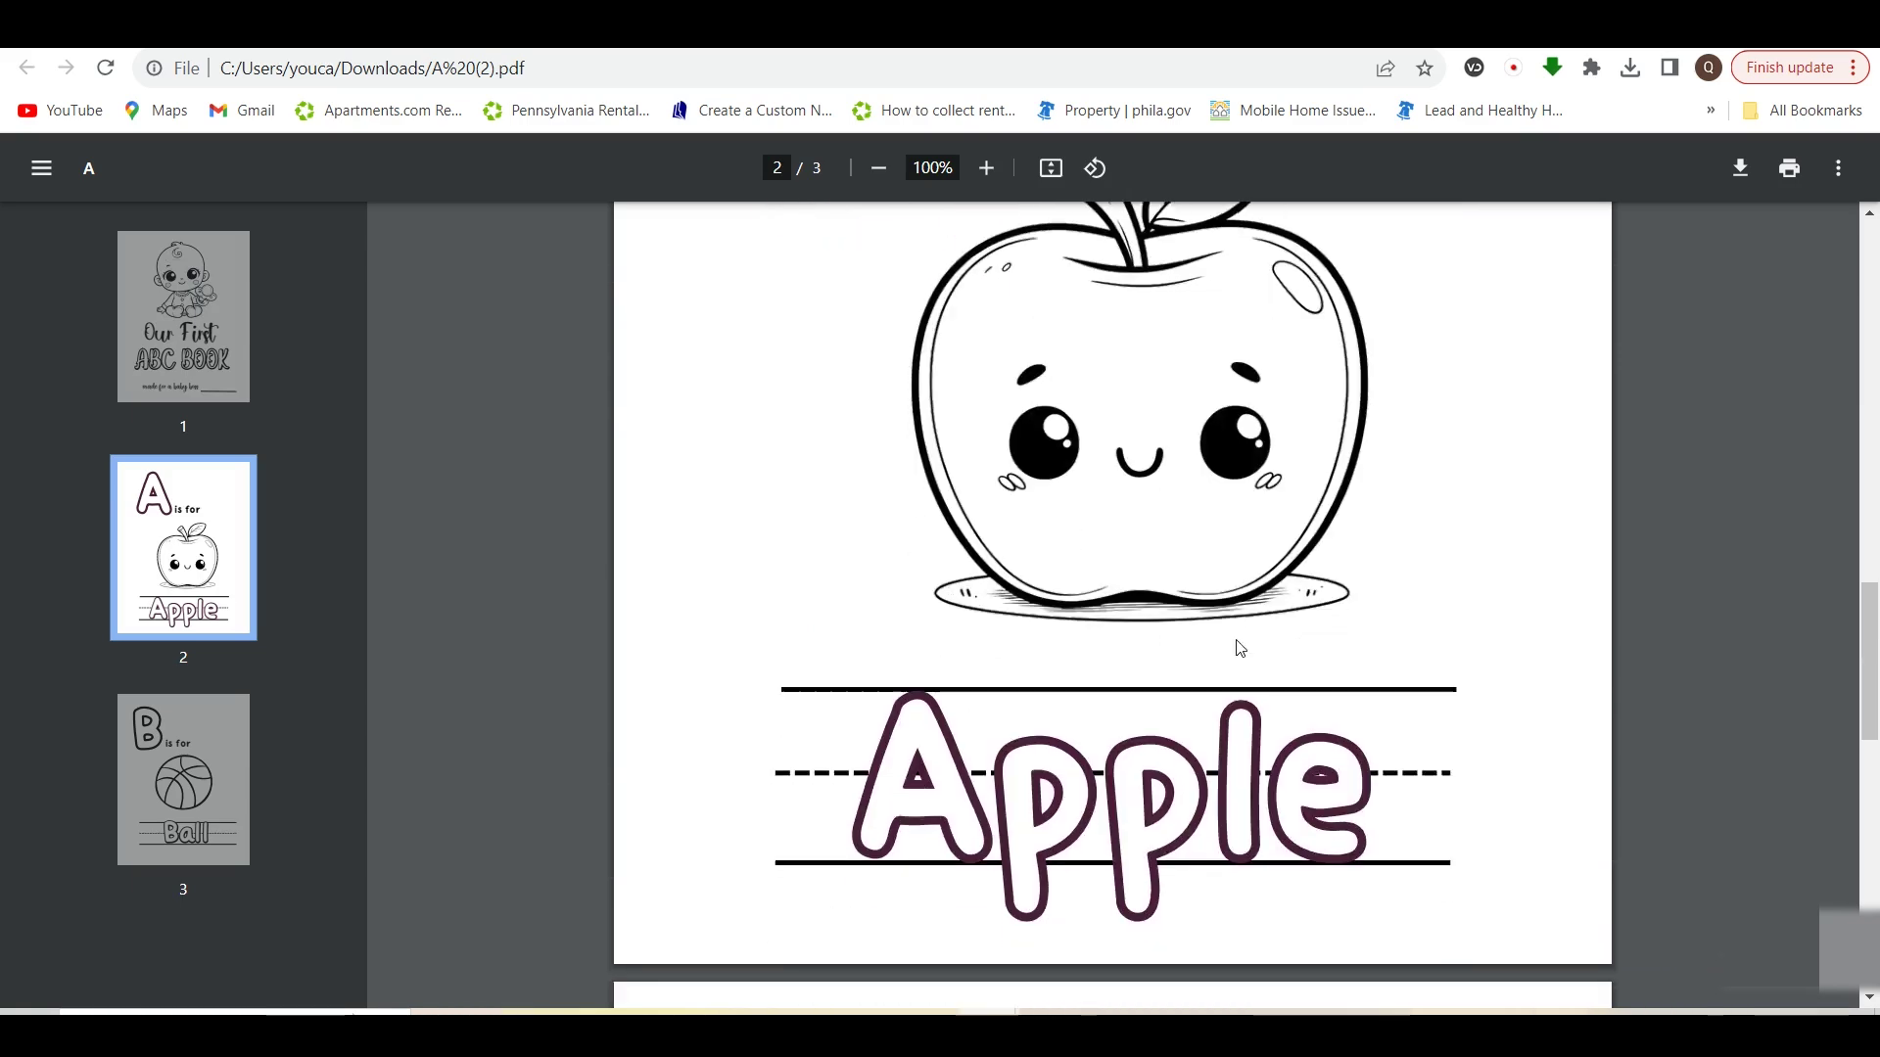
scroll(1238, 648, down, 13)
scroll(694, 257, up, 10)
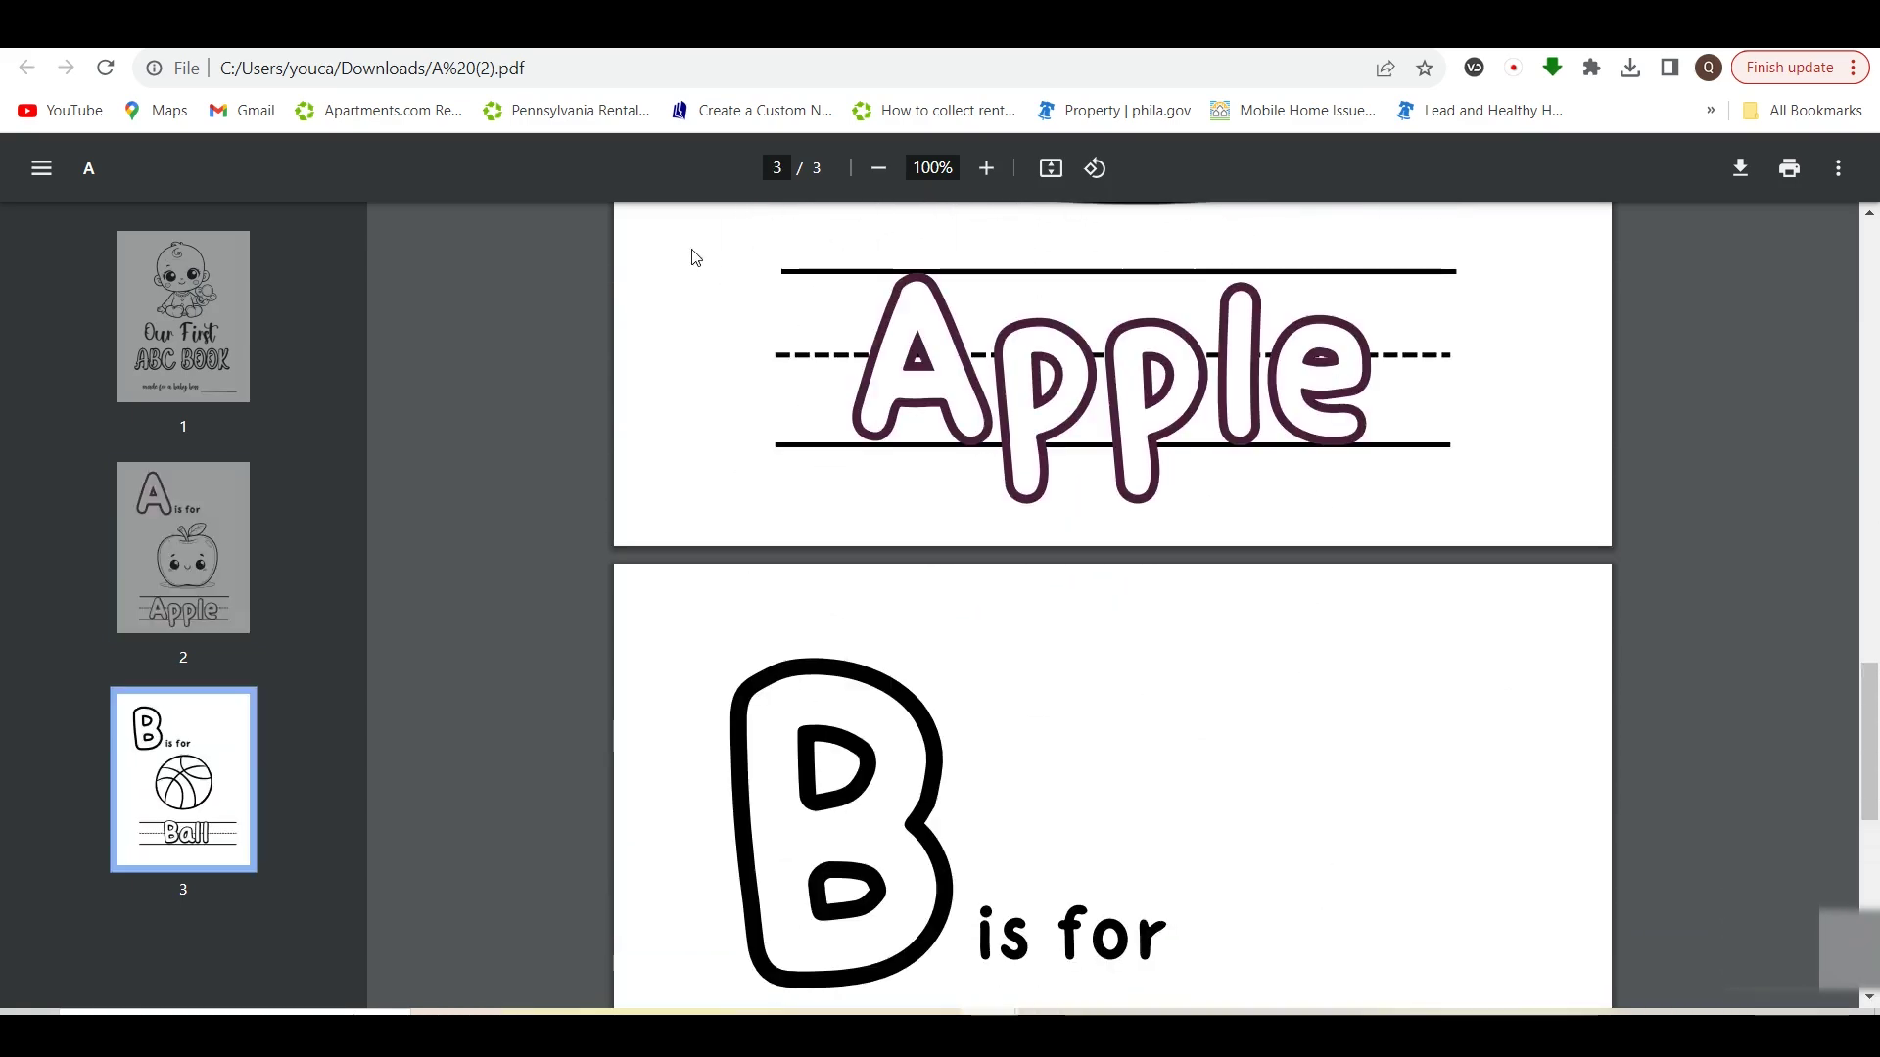
Review the cover wording of the Etsy baby's first ABC book listing and return to page 1 of the Canva design
click(331, 47)
double_click(365, 420)
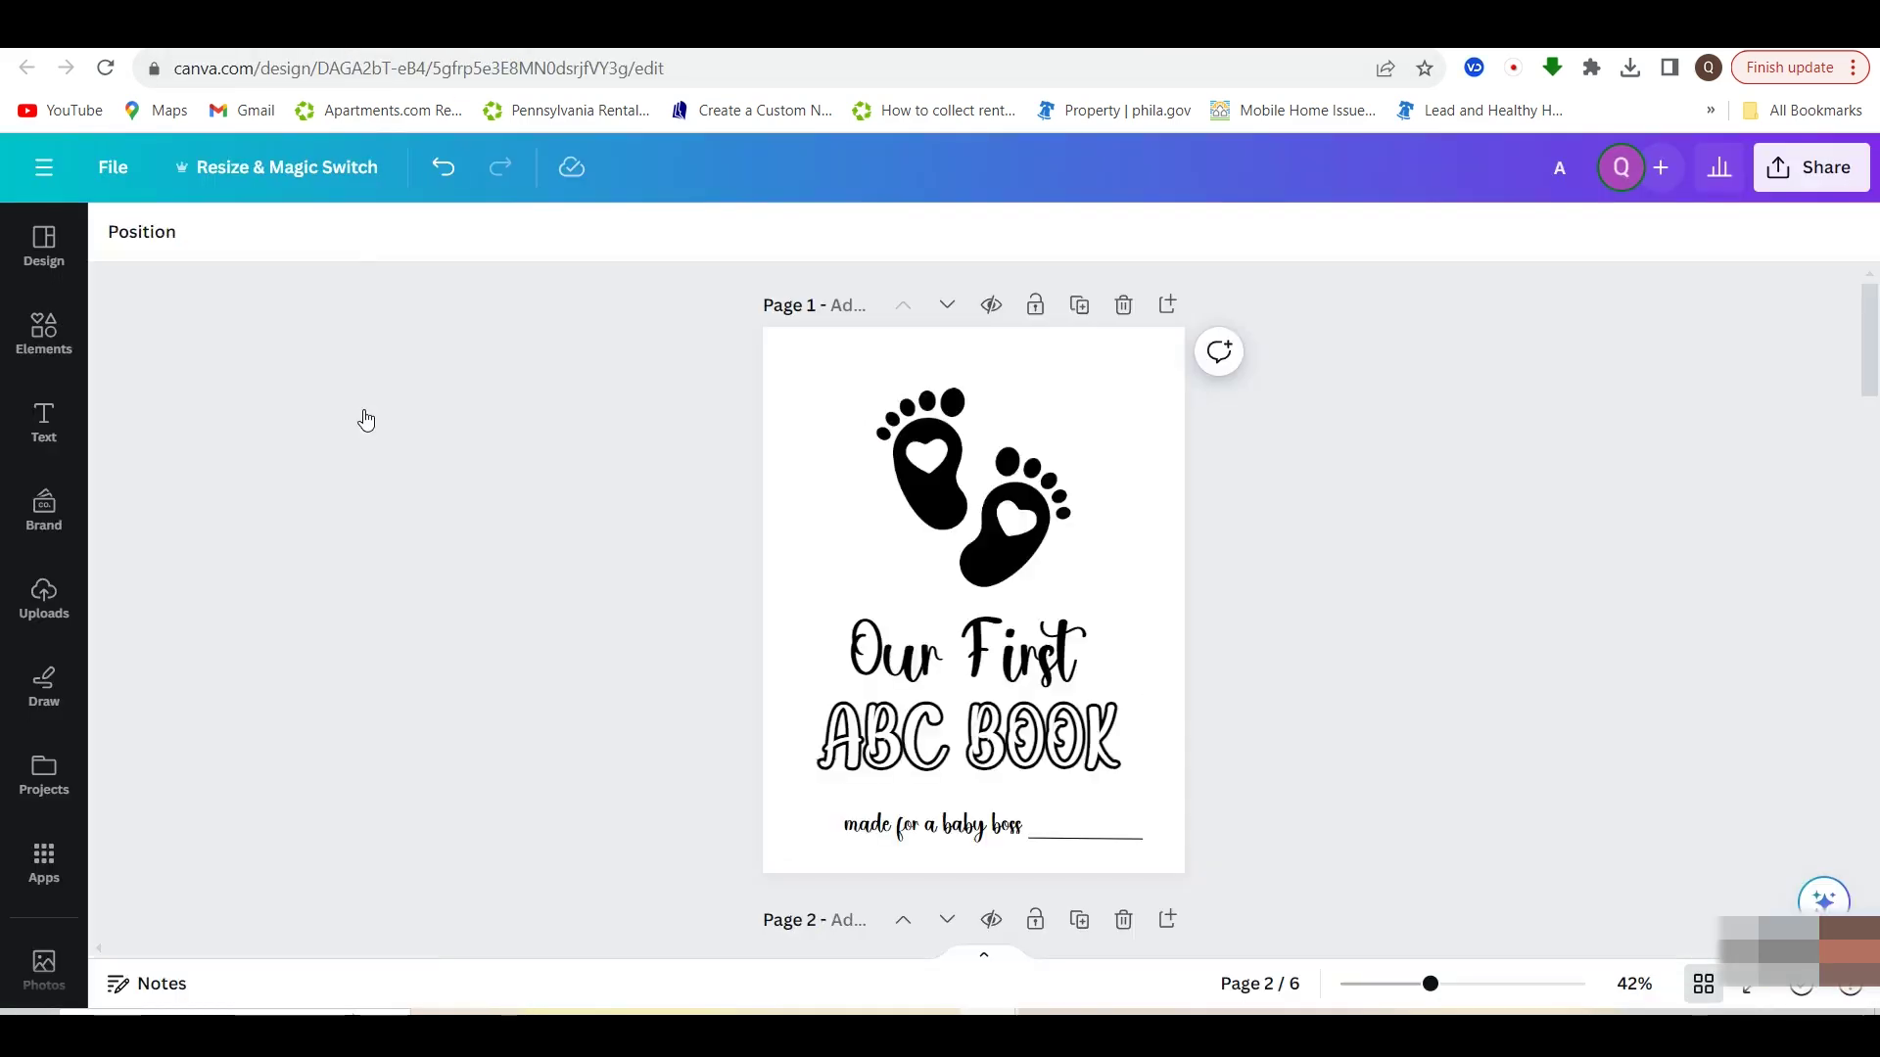
click(1255, 42)
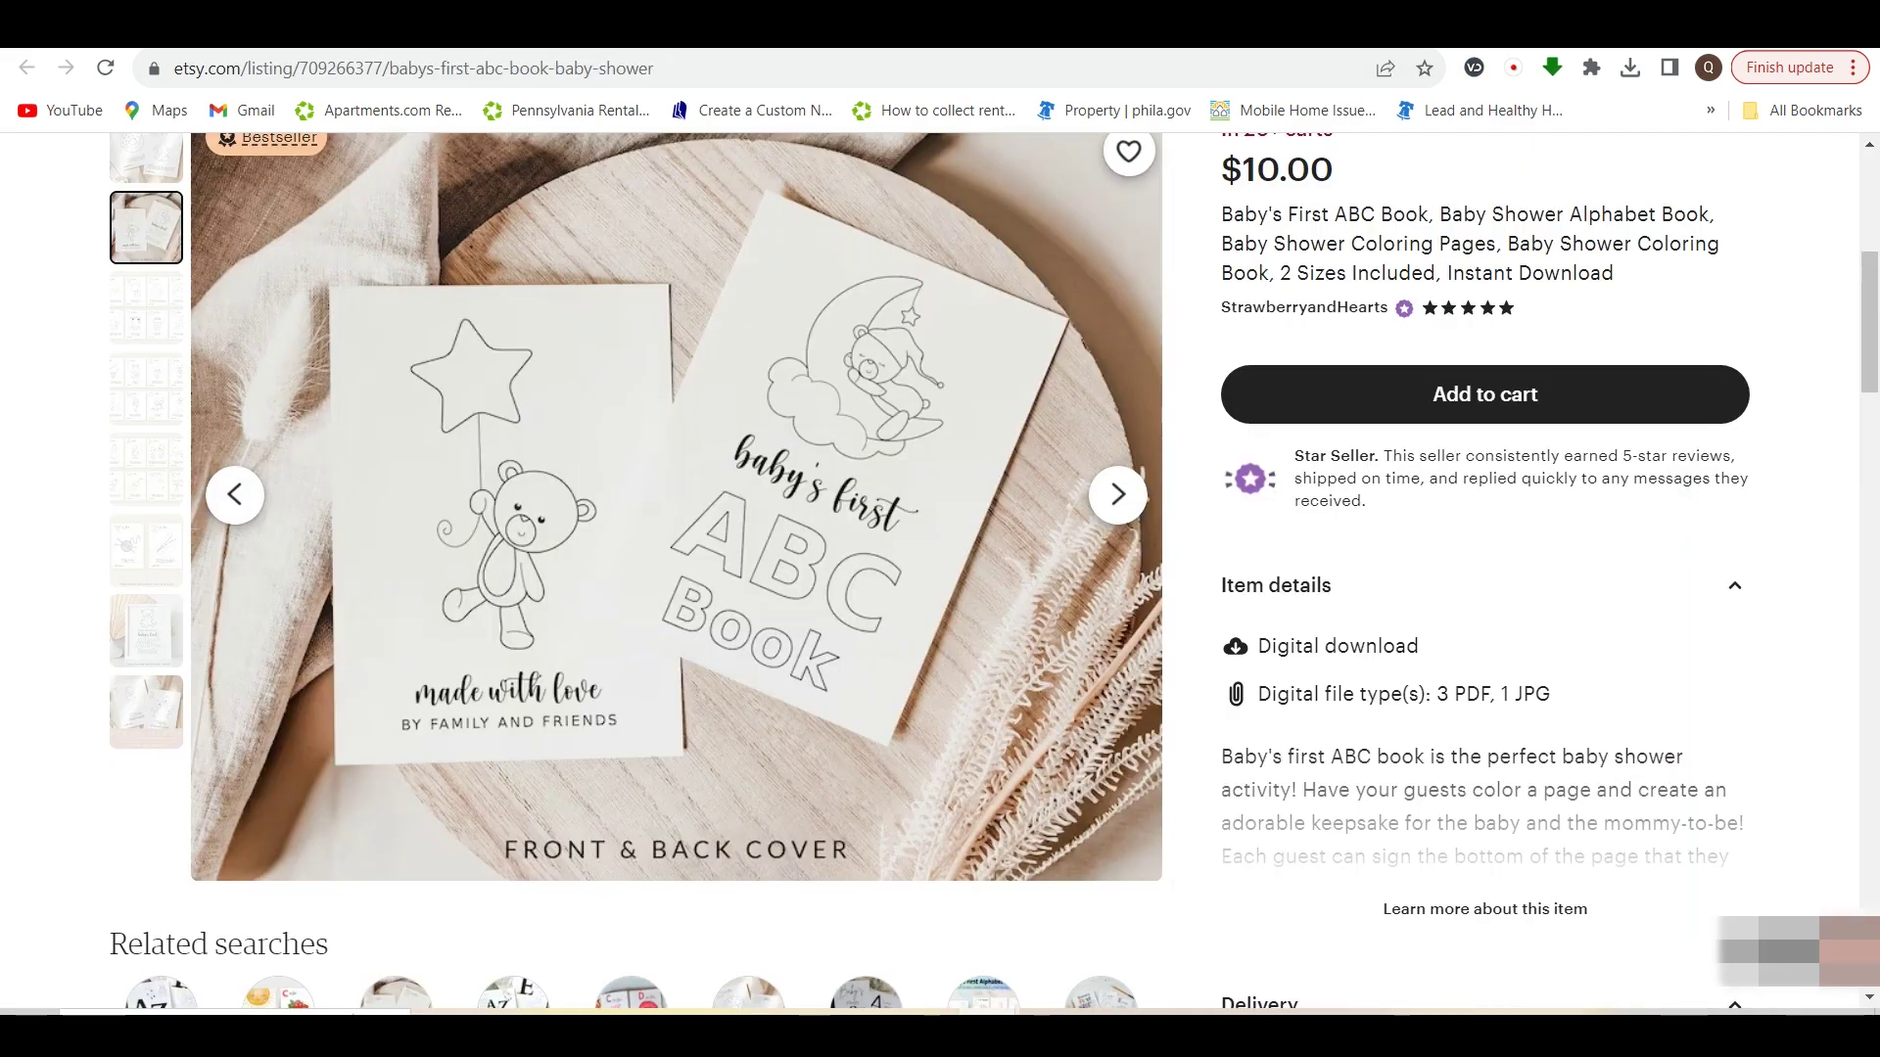
click(1216, 44)
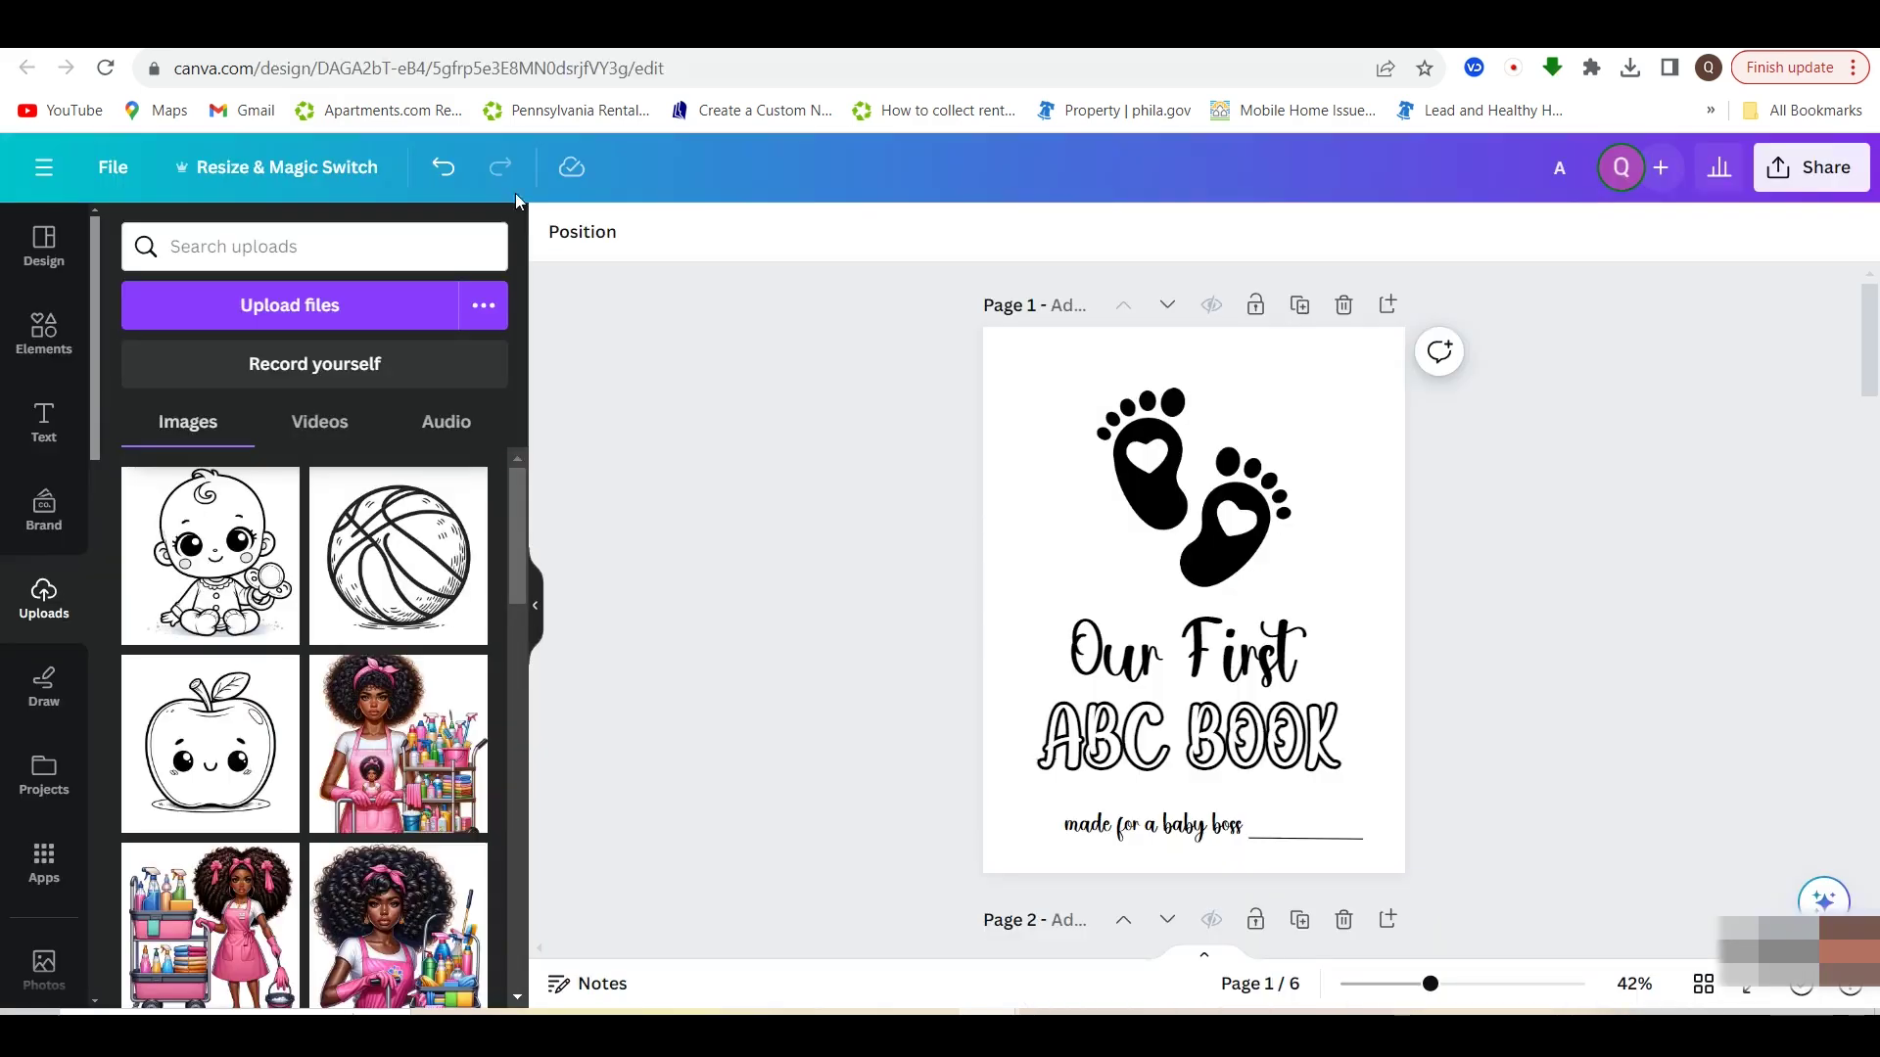
Add "Baby's" after "Our First" in the page 1 heading and ungroup the heading from "ABC BOOK"
click(1291, 656)
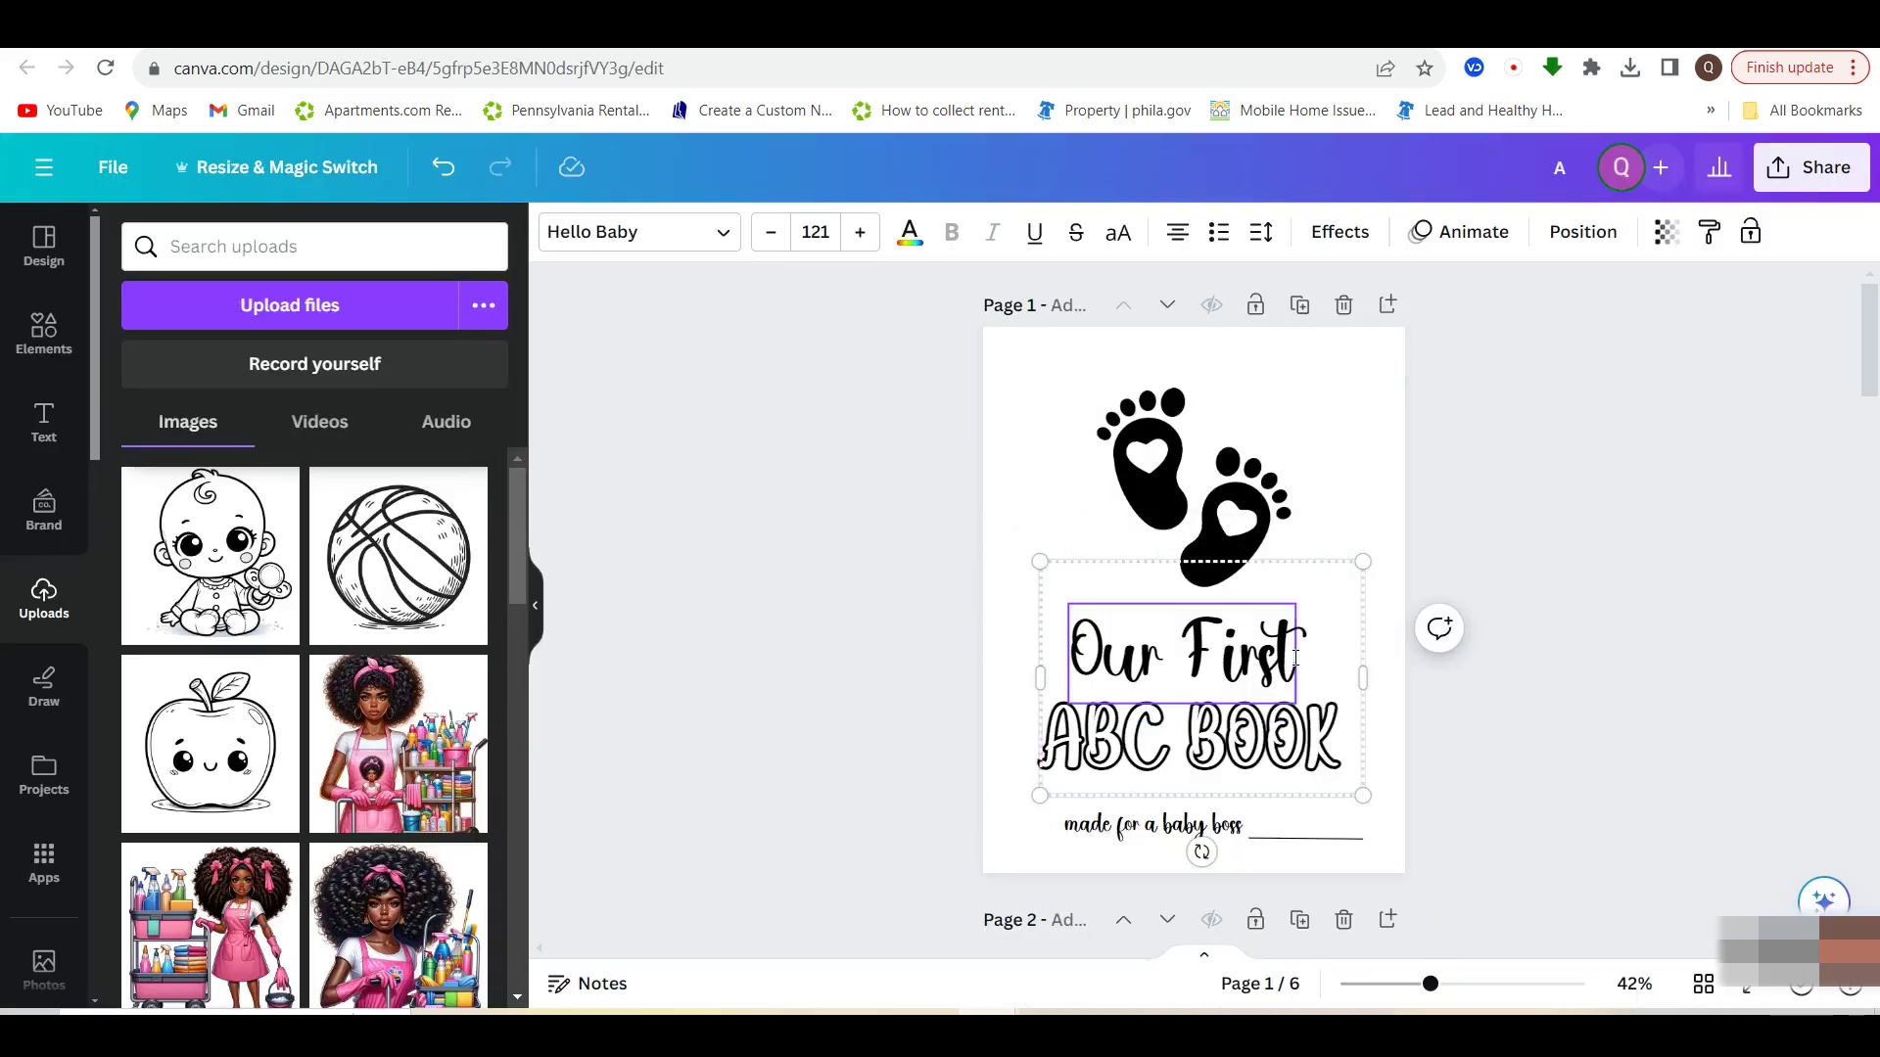
key(Return)
text(Baby's)
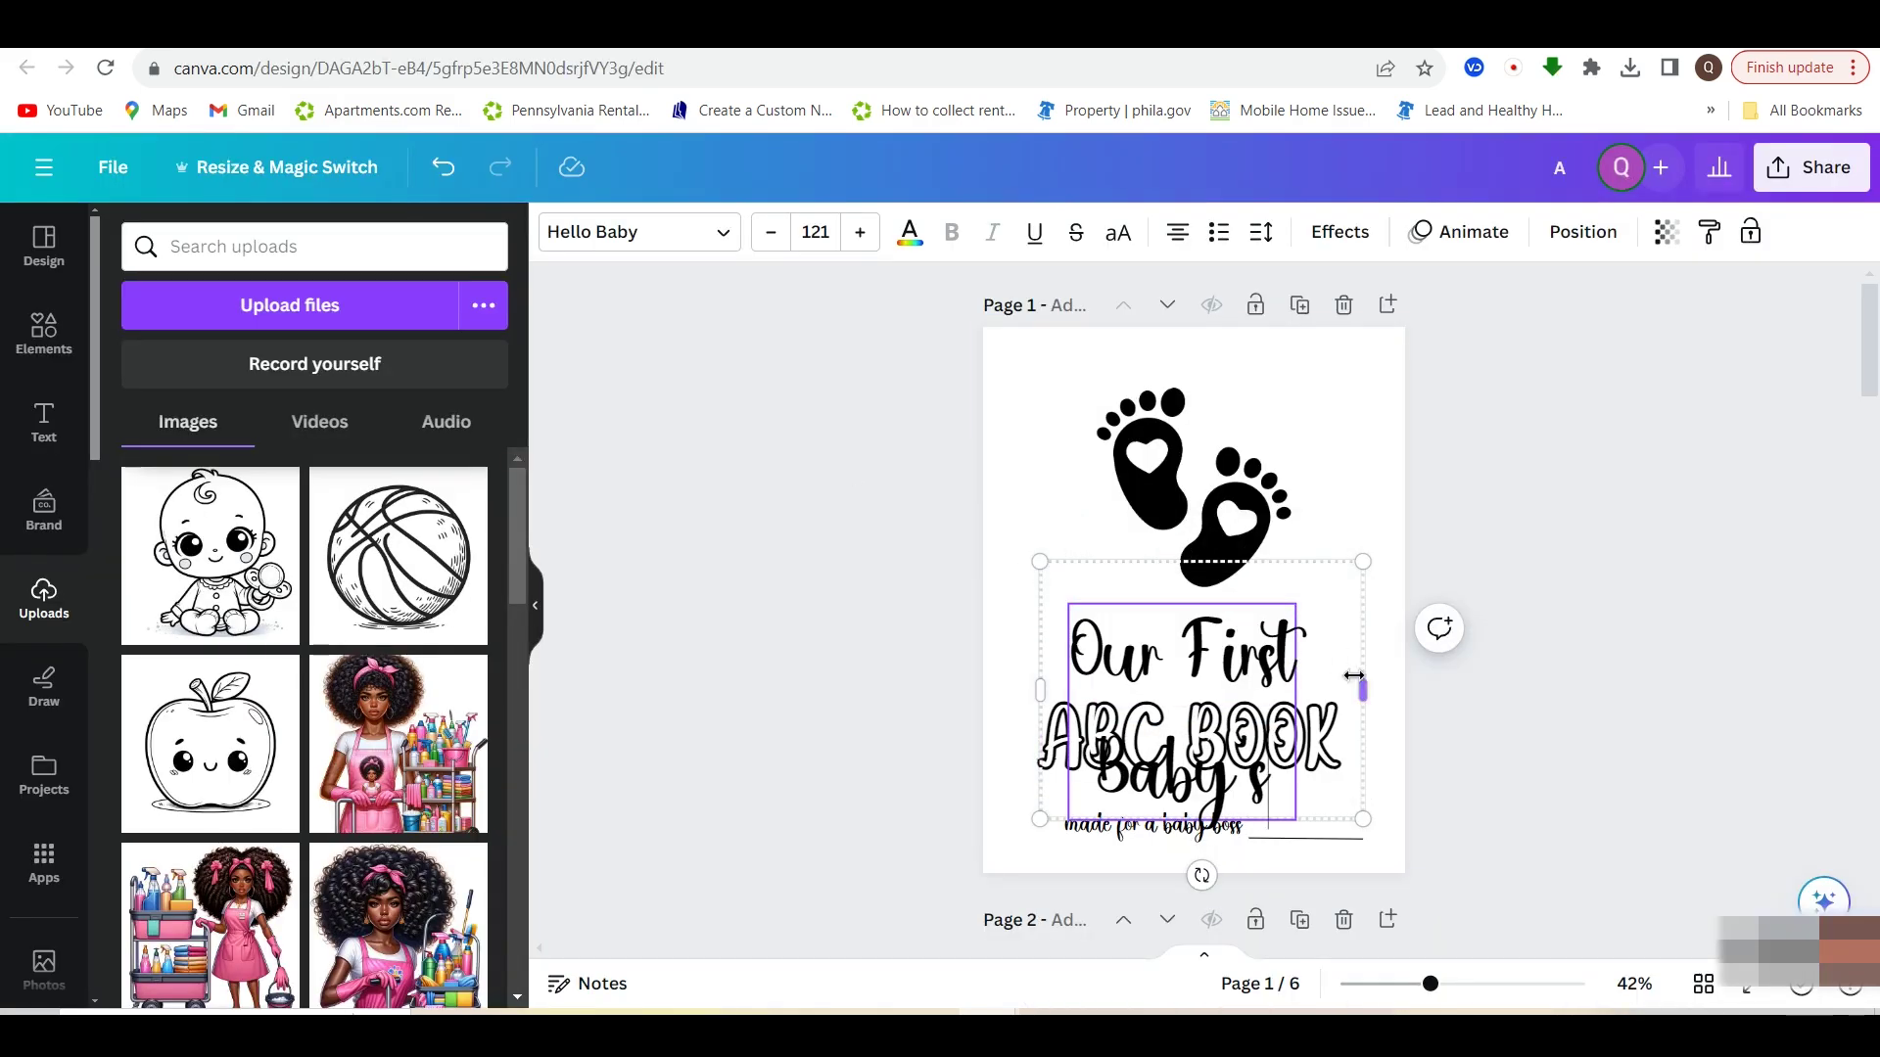
click(1539, 784)
click(1165, 668)
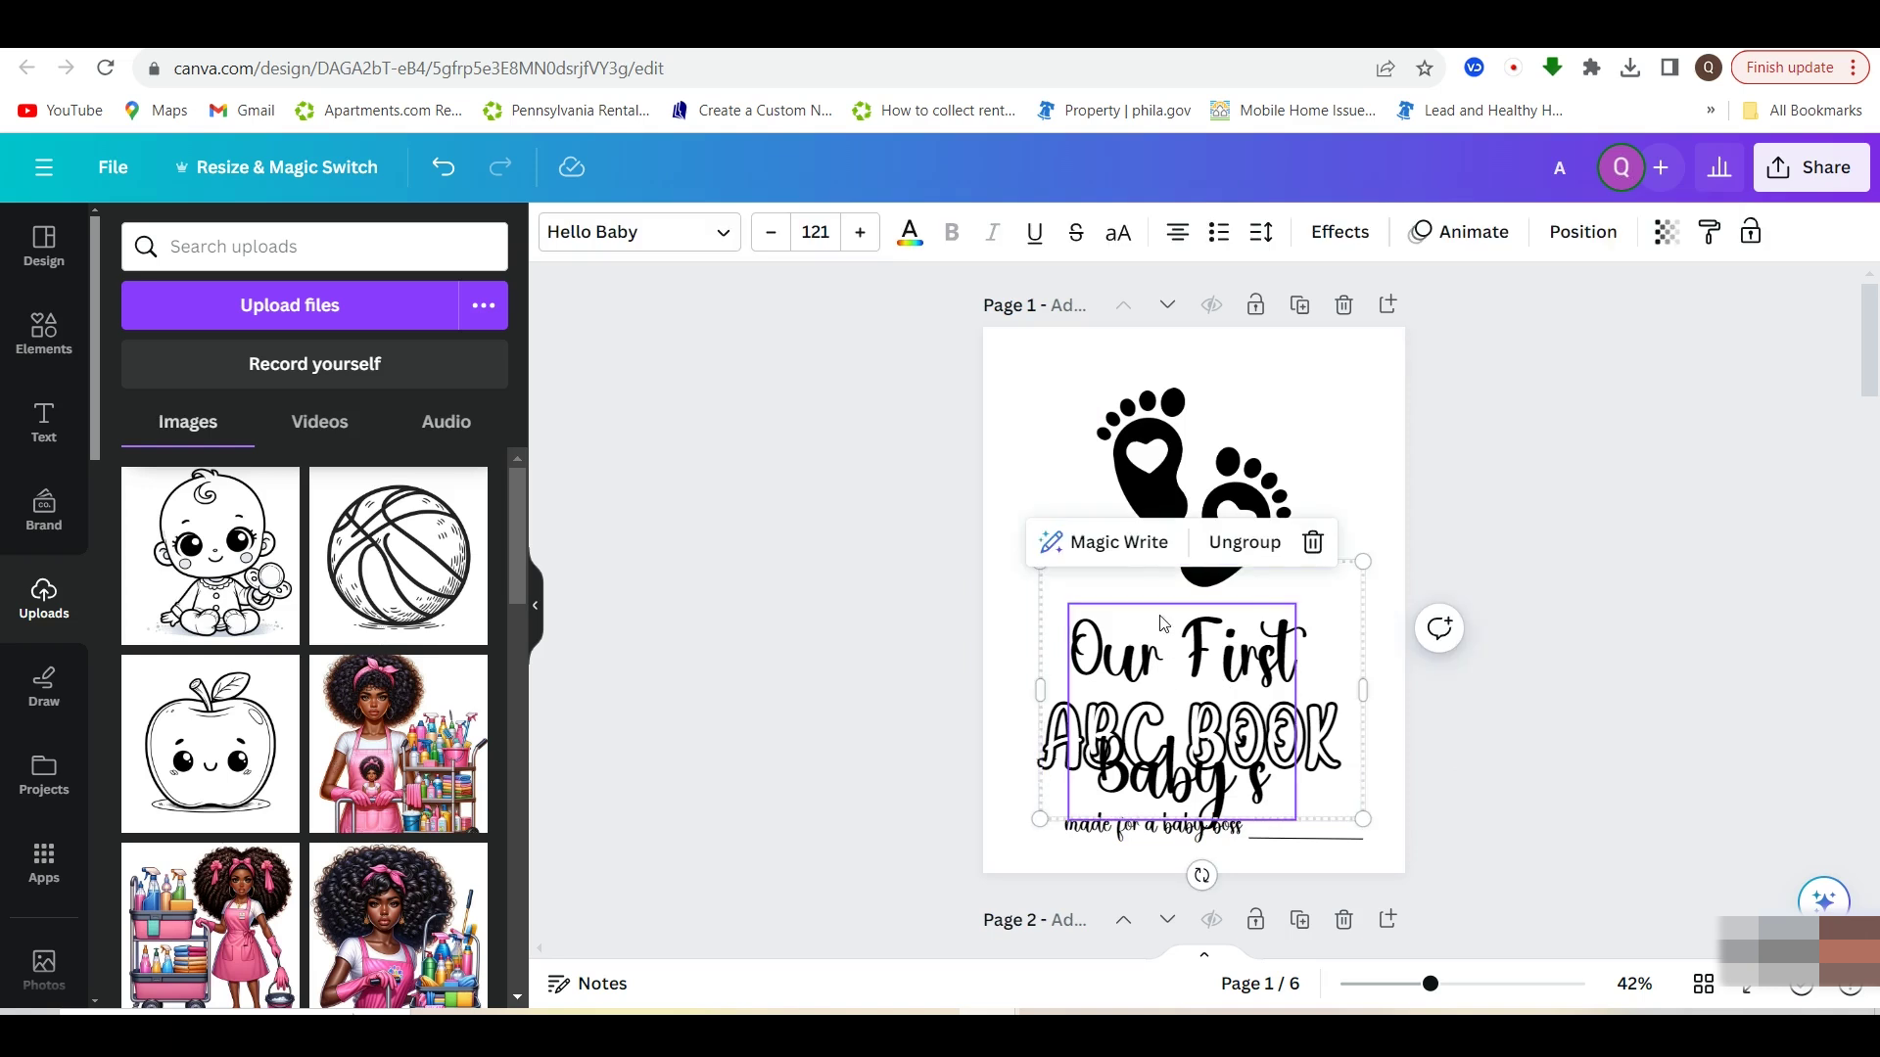
click(1243, 542)
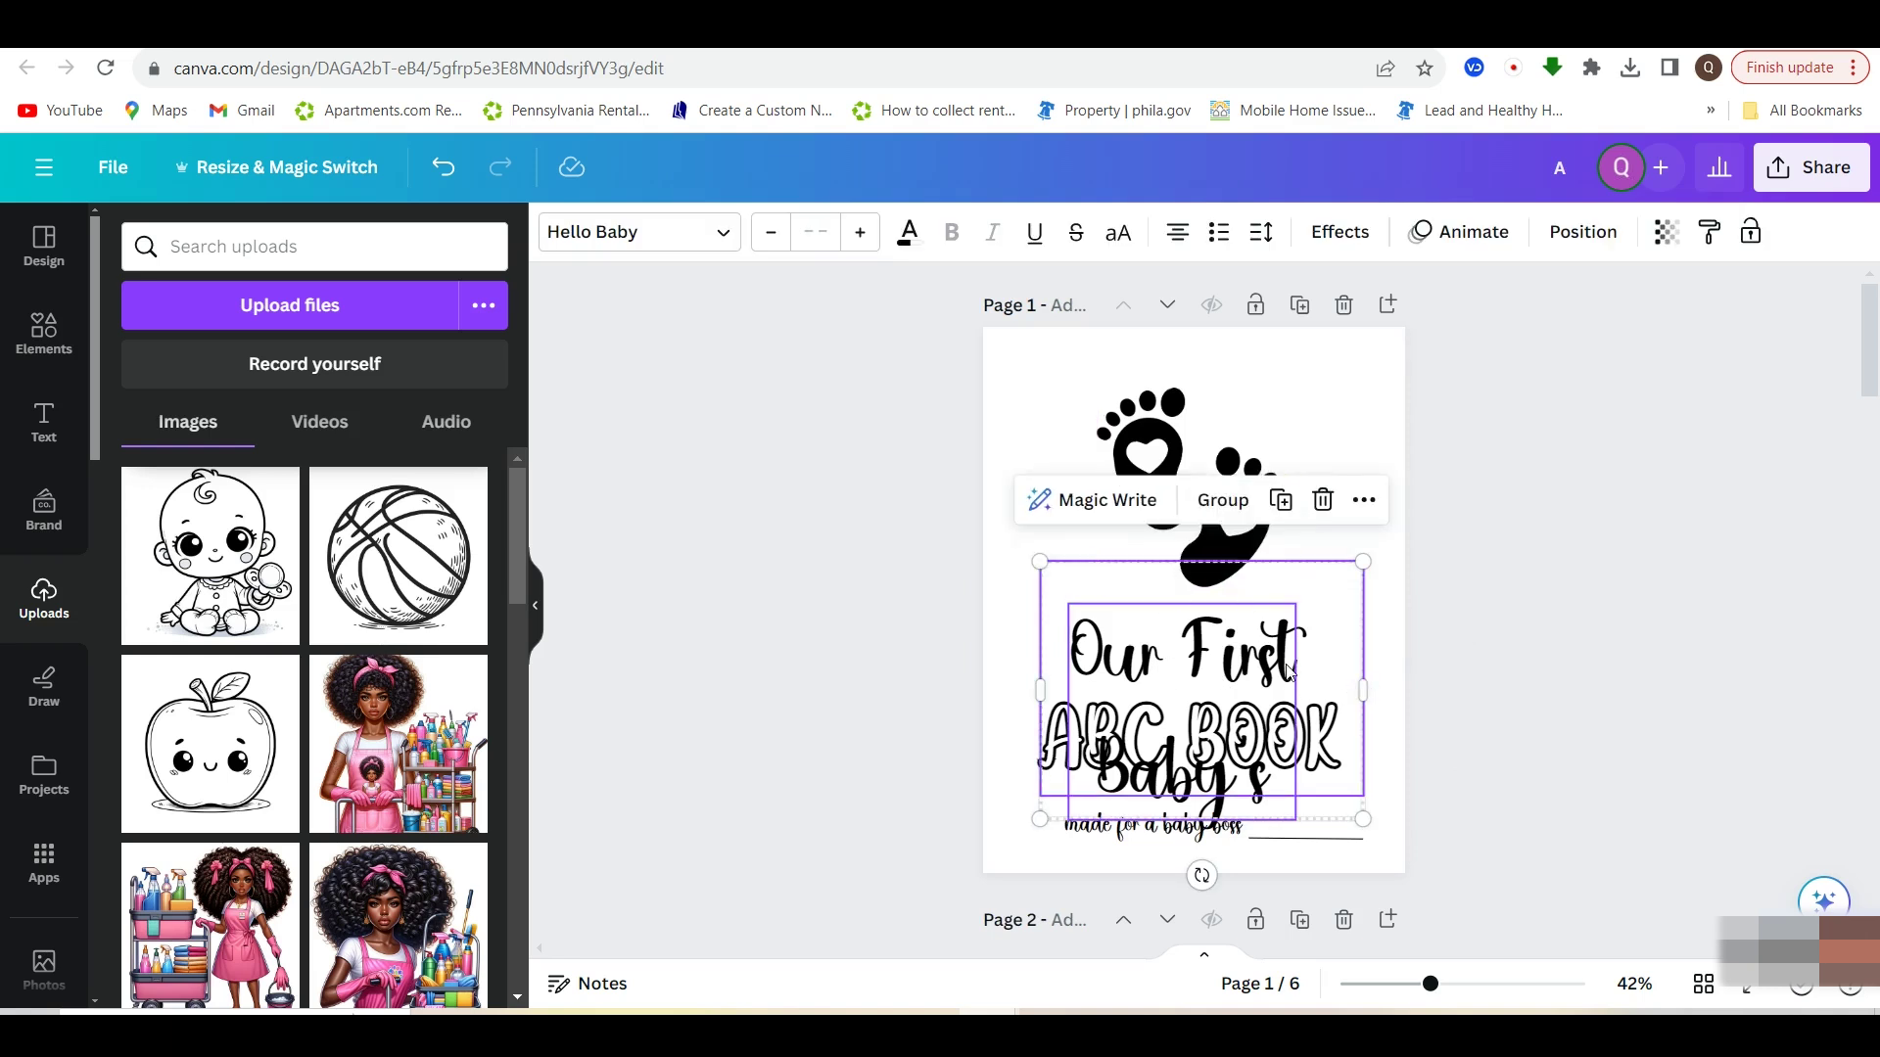
click(1498, 797)
Widen the "Our First Baby's" heading onto one line, scale it to about size 82 and place it just above "ABC BOOK"
click(1279, 730)
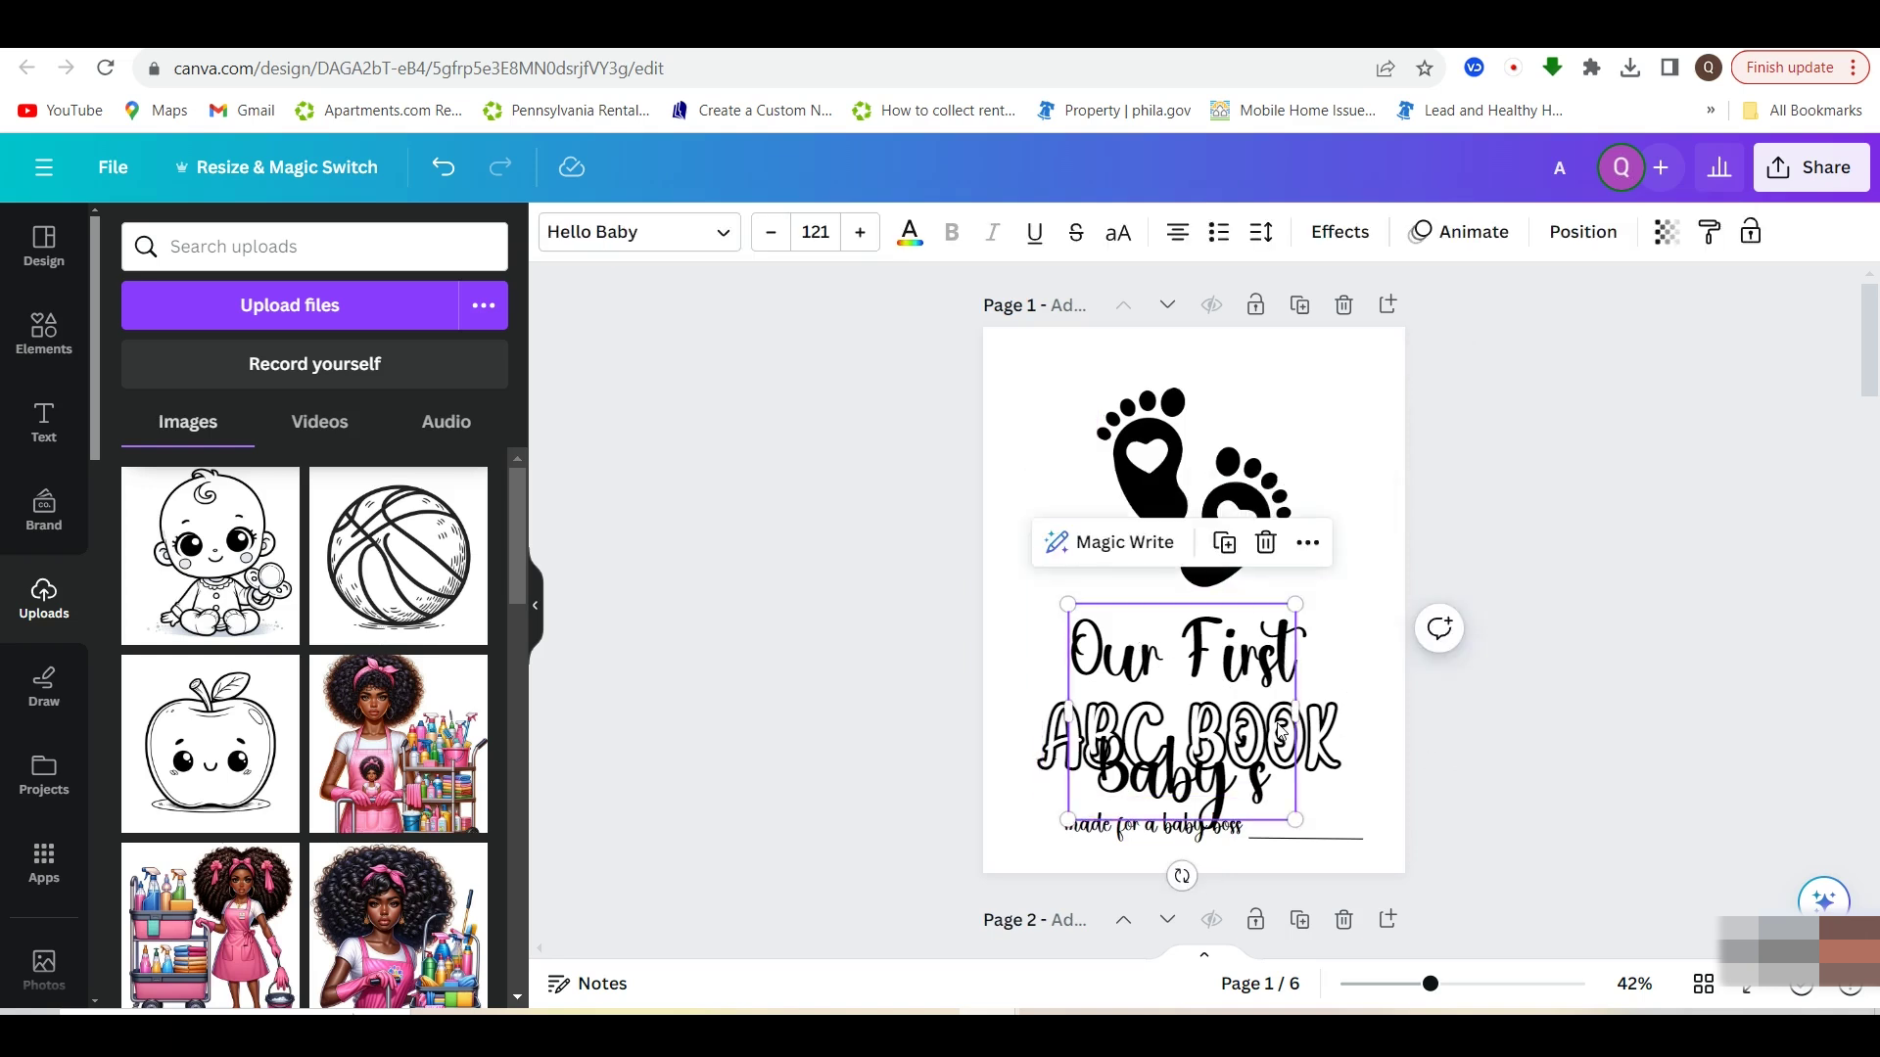
drag(1295, 707, 1483, 637)
drag(1476, 700, 1348, 675)
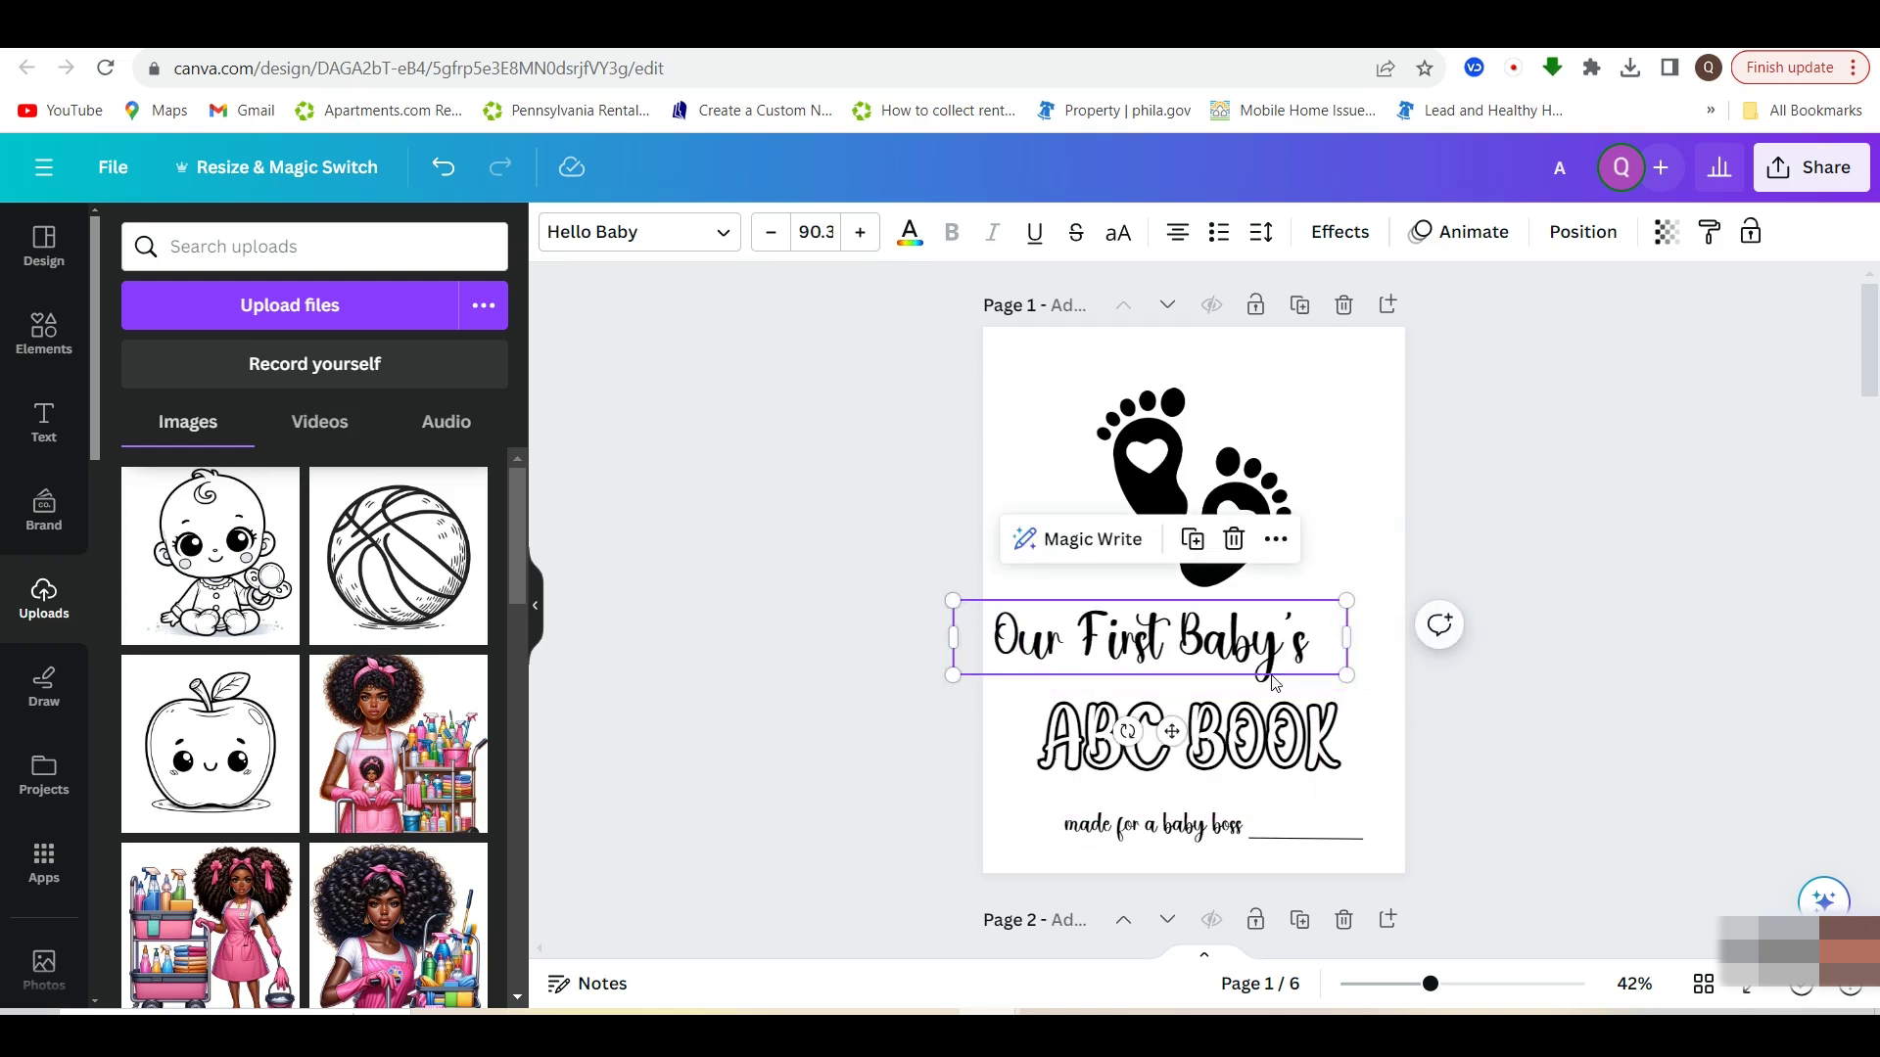
drag(1171, 726, 1219, 746)
drag(1399, 701, 1363, 694)
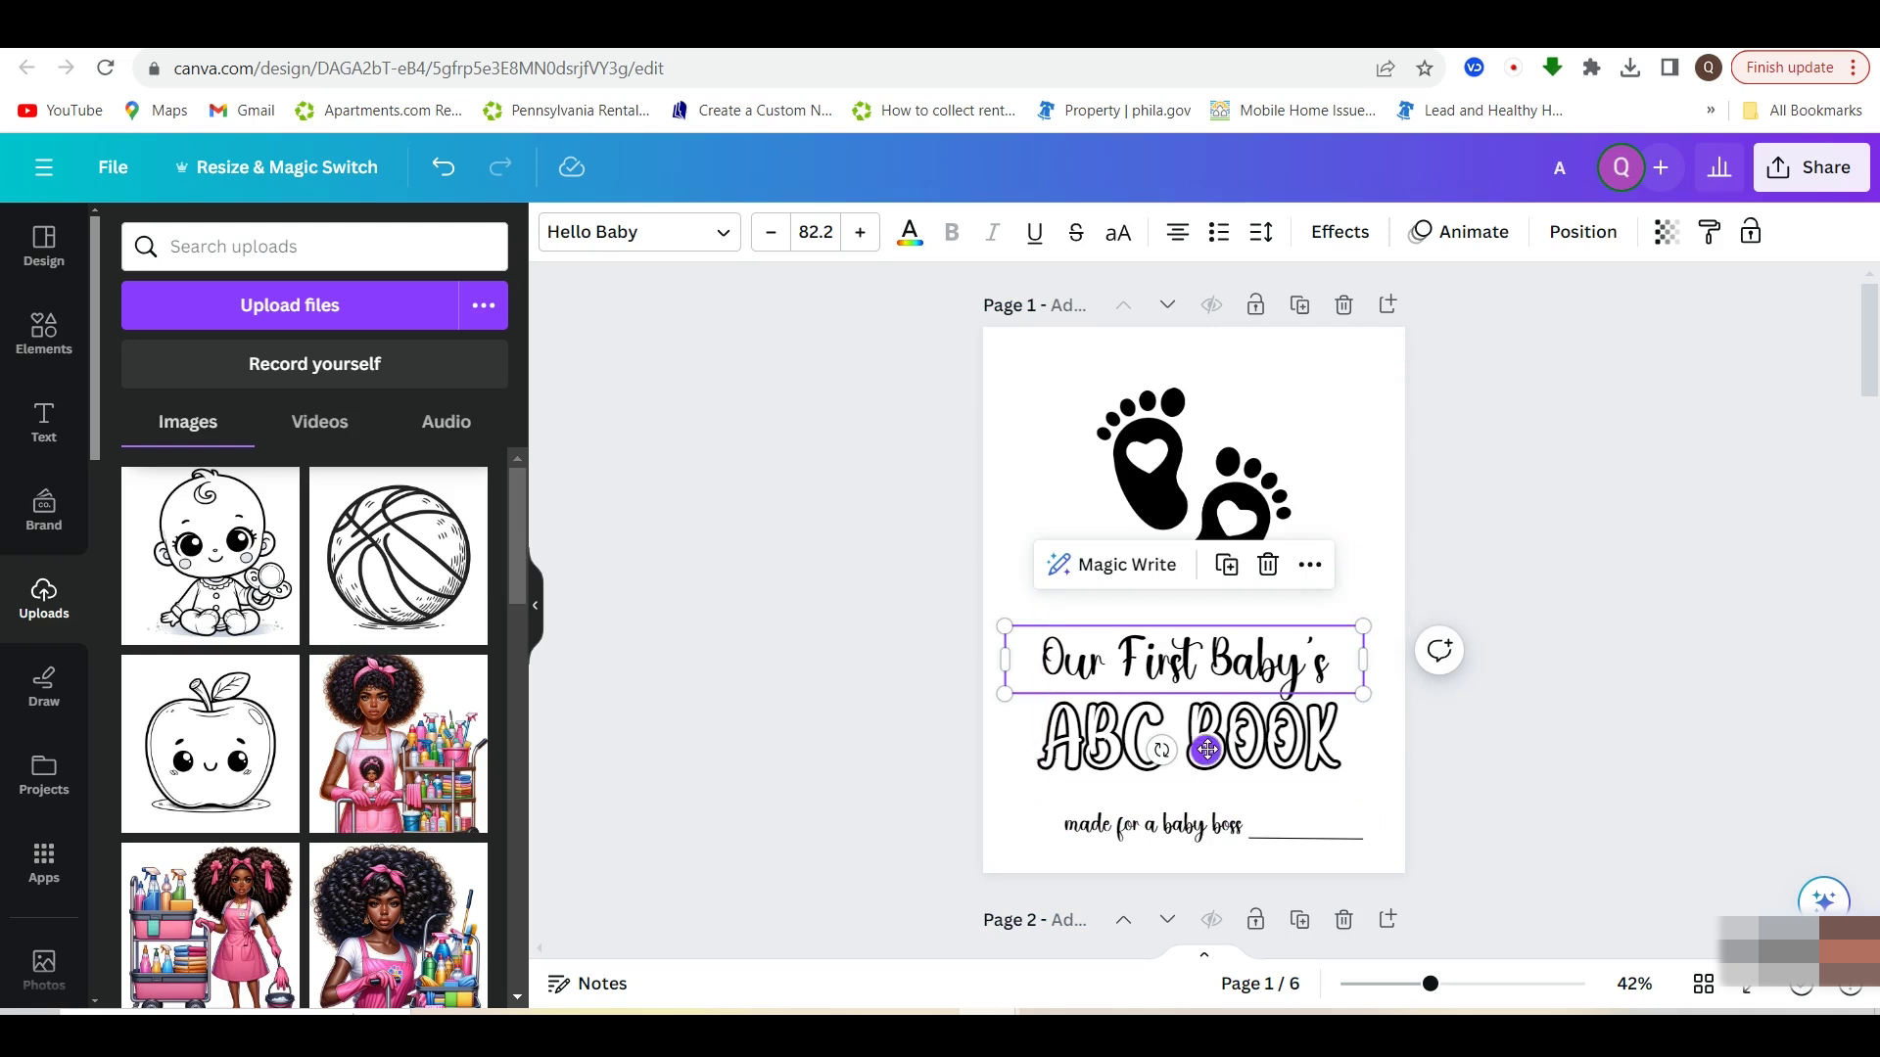
drag(1208, 749, 1228, 747)
click(1699, 877)
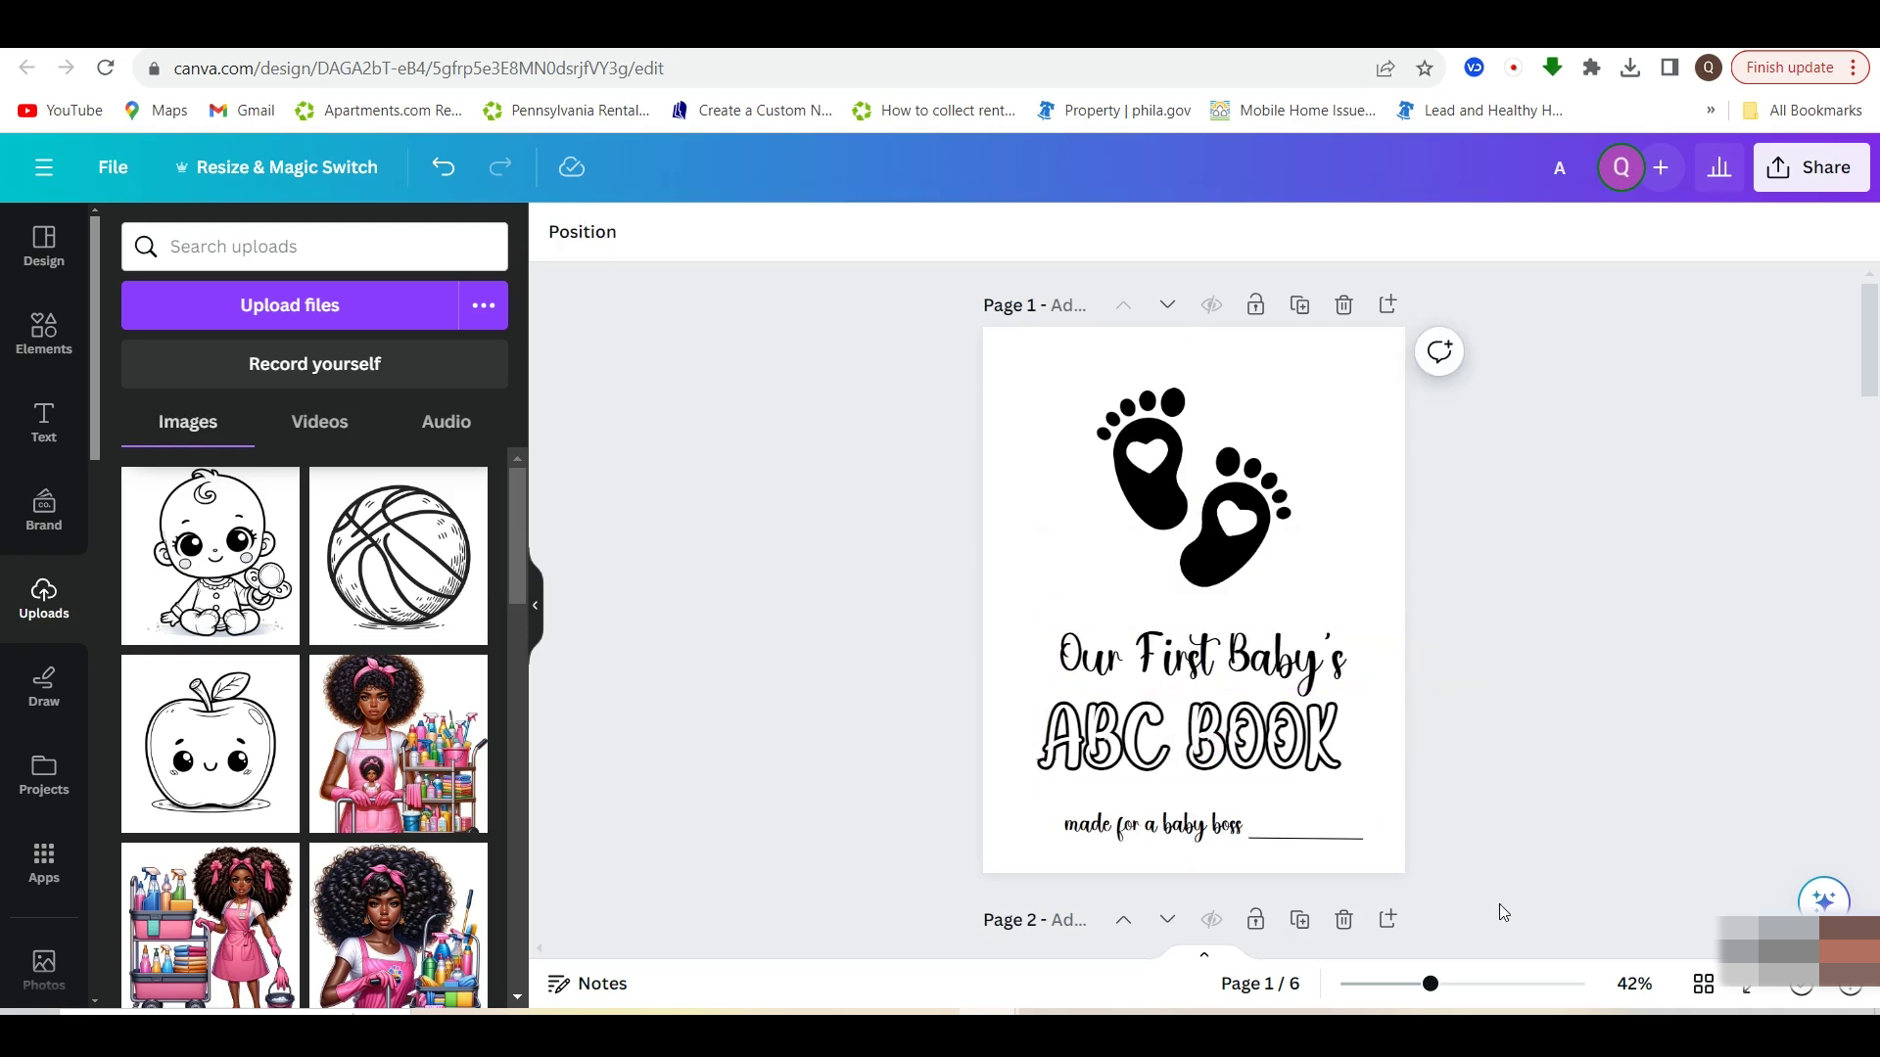
Enlarge and reposition the "Our First Baby's" heading, and reduce "ABC BOOK" to about size 123
drag(1049, 657, 1015, 602)
drag(1265, 648, 1264, 658)
click(1591, 803)
click(1615, 861)
mouse_move(1321, 768)
mouse_down()
mouse_move(1342, 788)
mouse_move(1315, 742)
mouse_up()
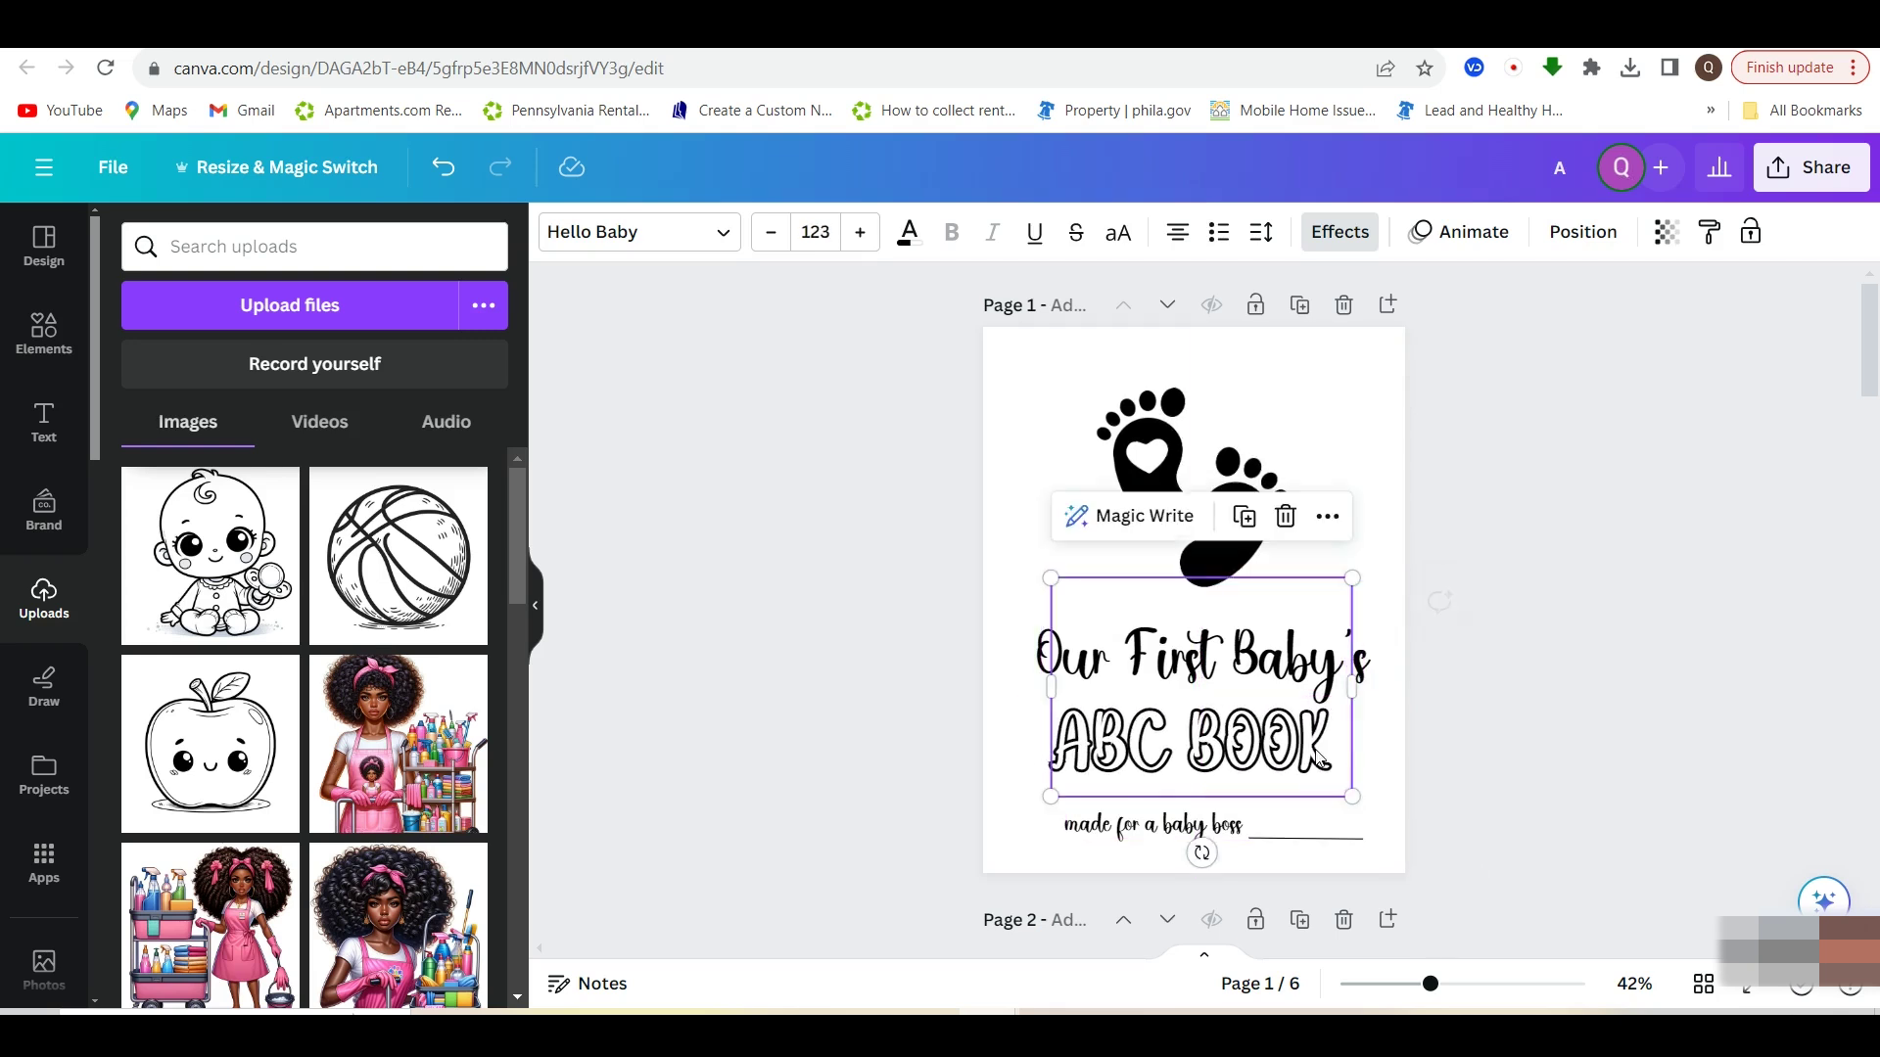
Scale the "Our First Baby's" heading to about size 87 and position it above "ABC BOOK"
click(1273, 661)
drag(1388, 692, 1300, 651)
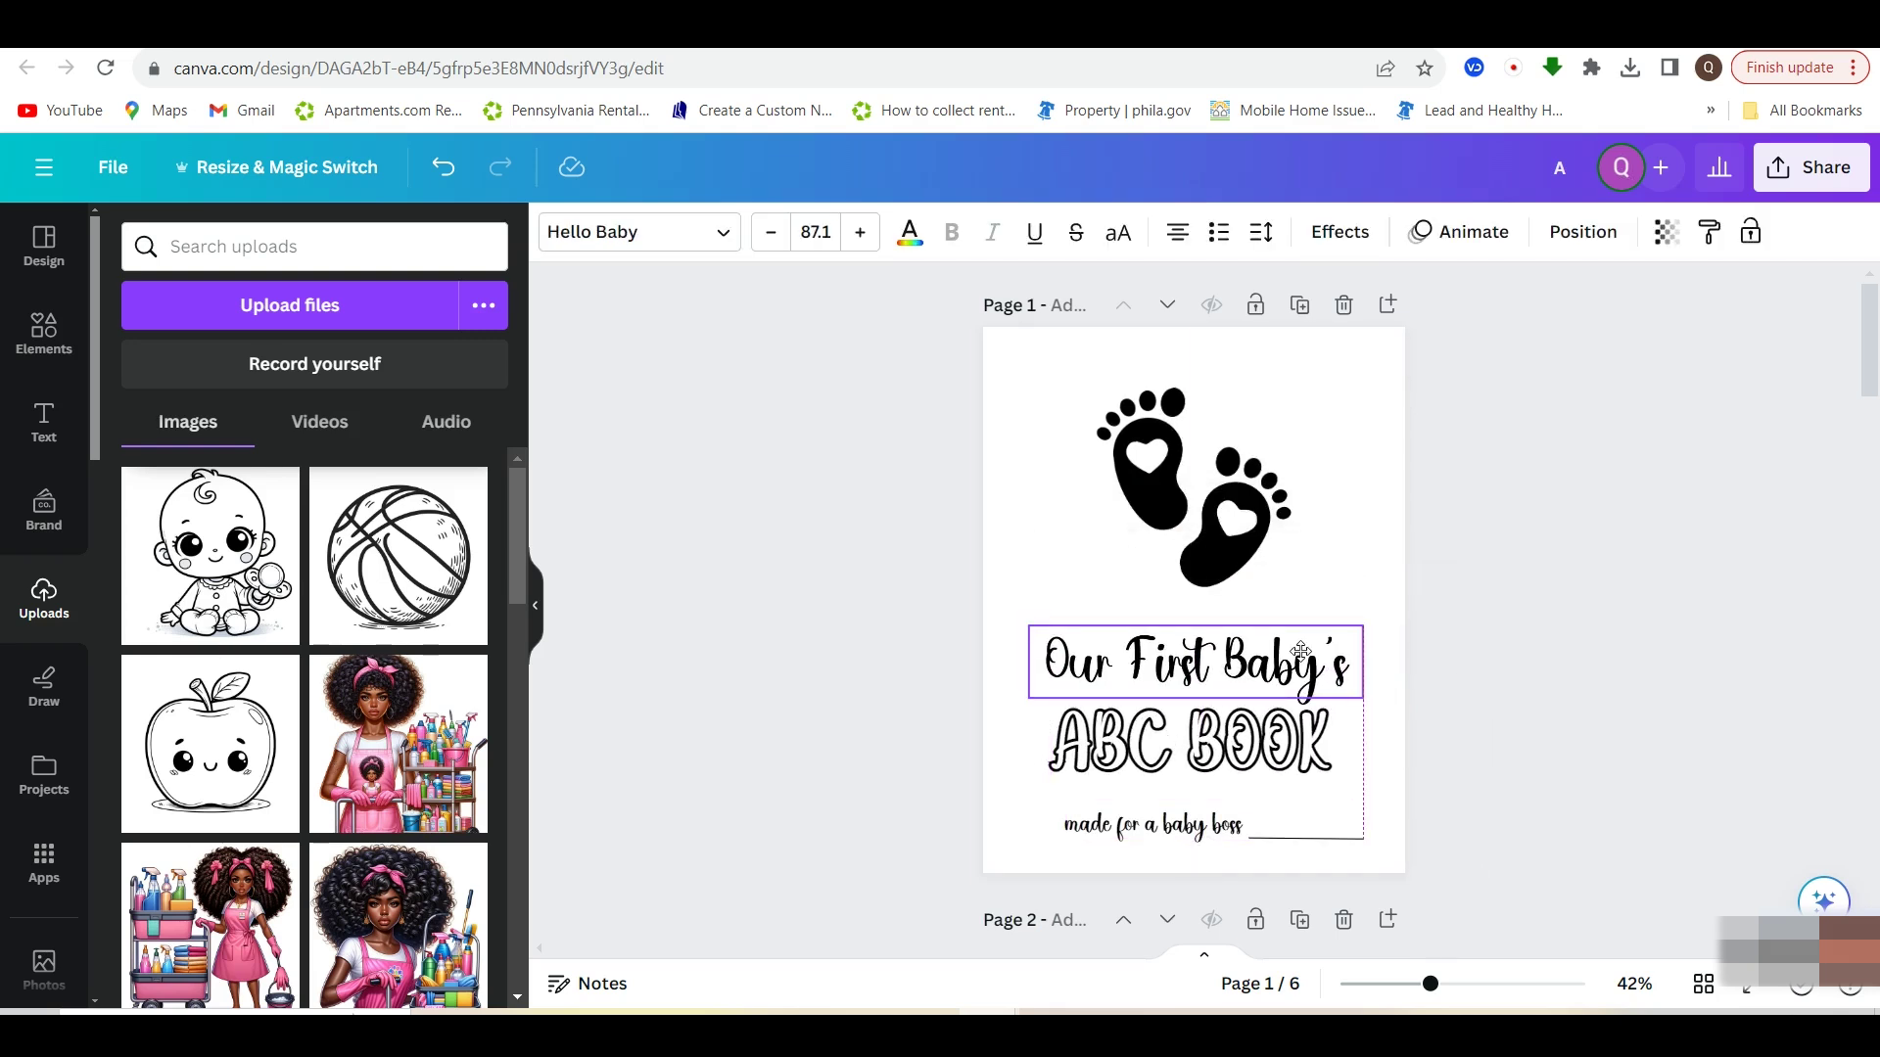
click(1486, 762)
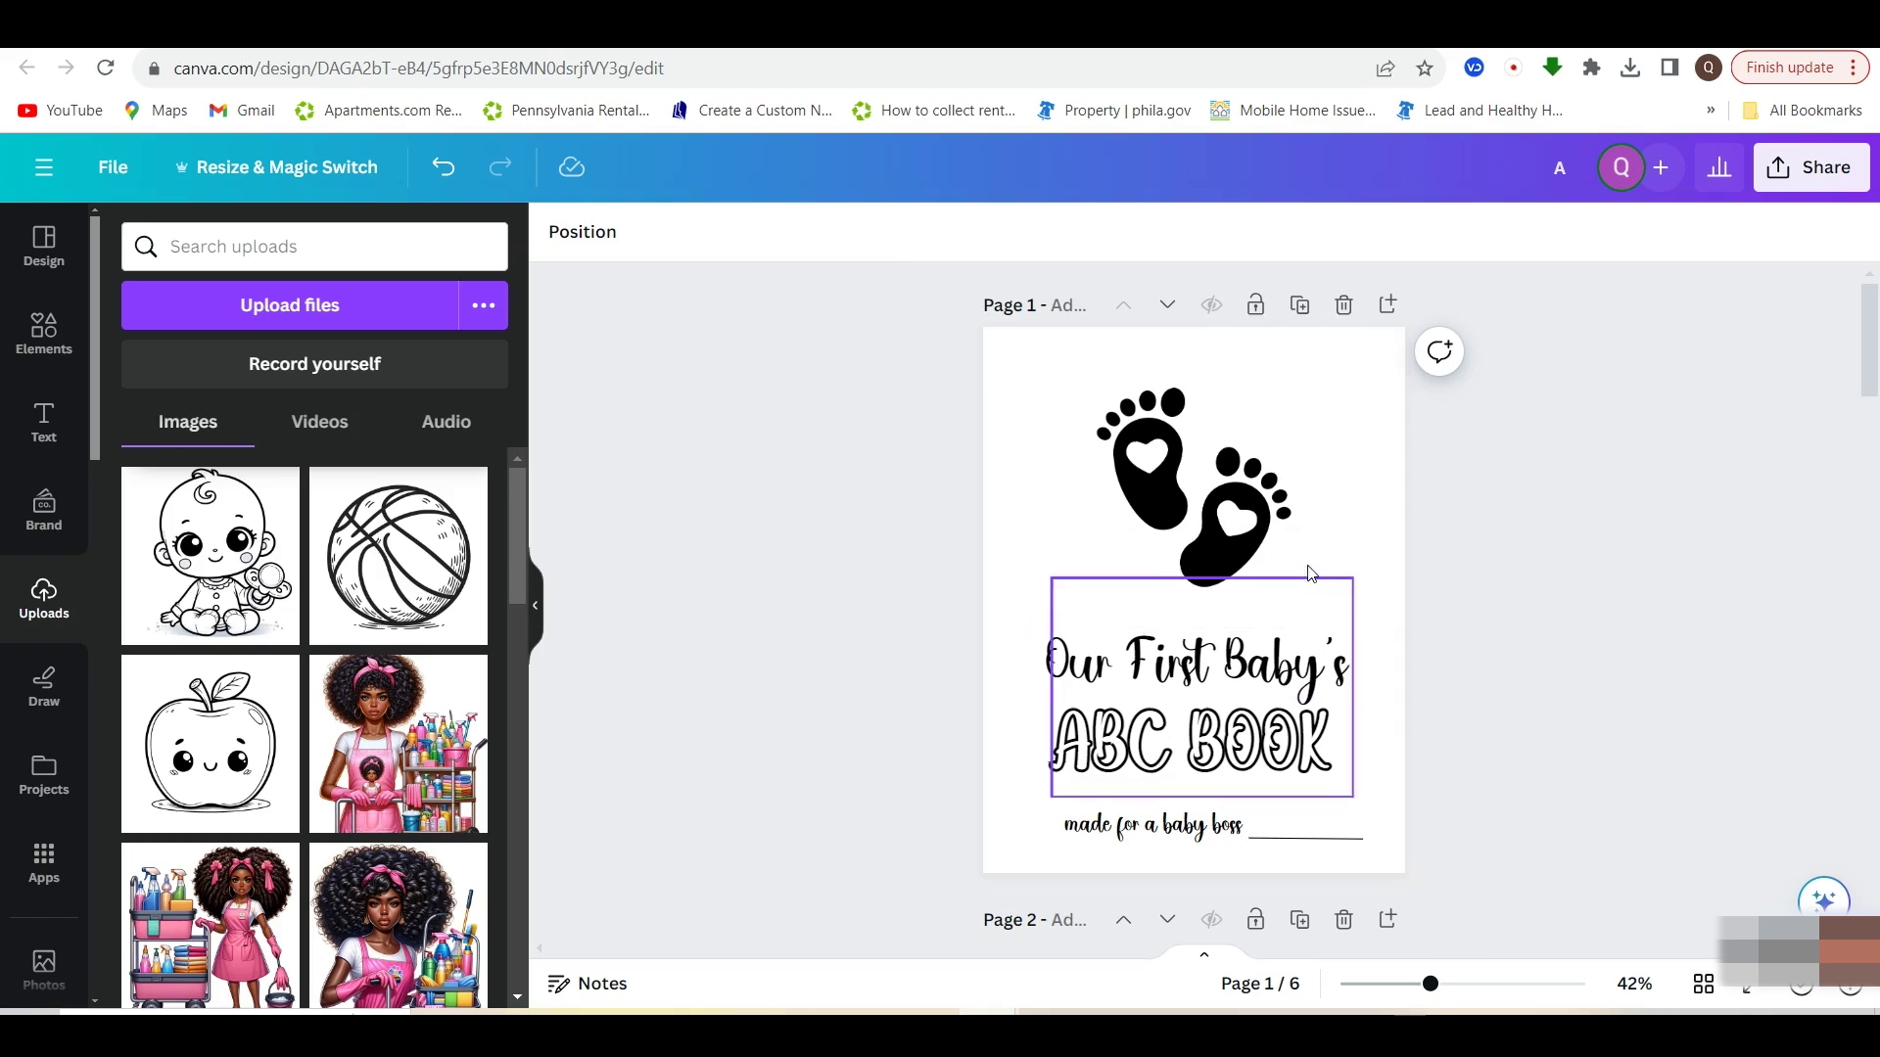
click(1337, 529)
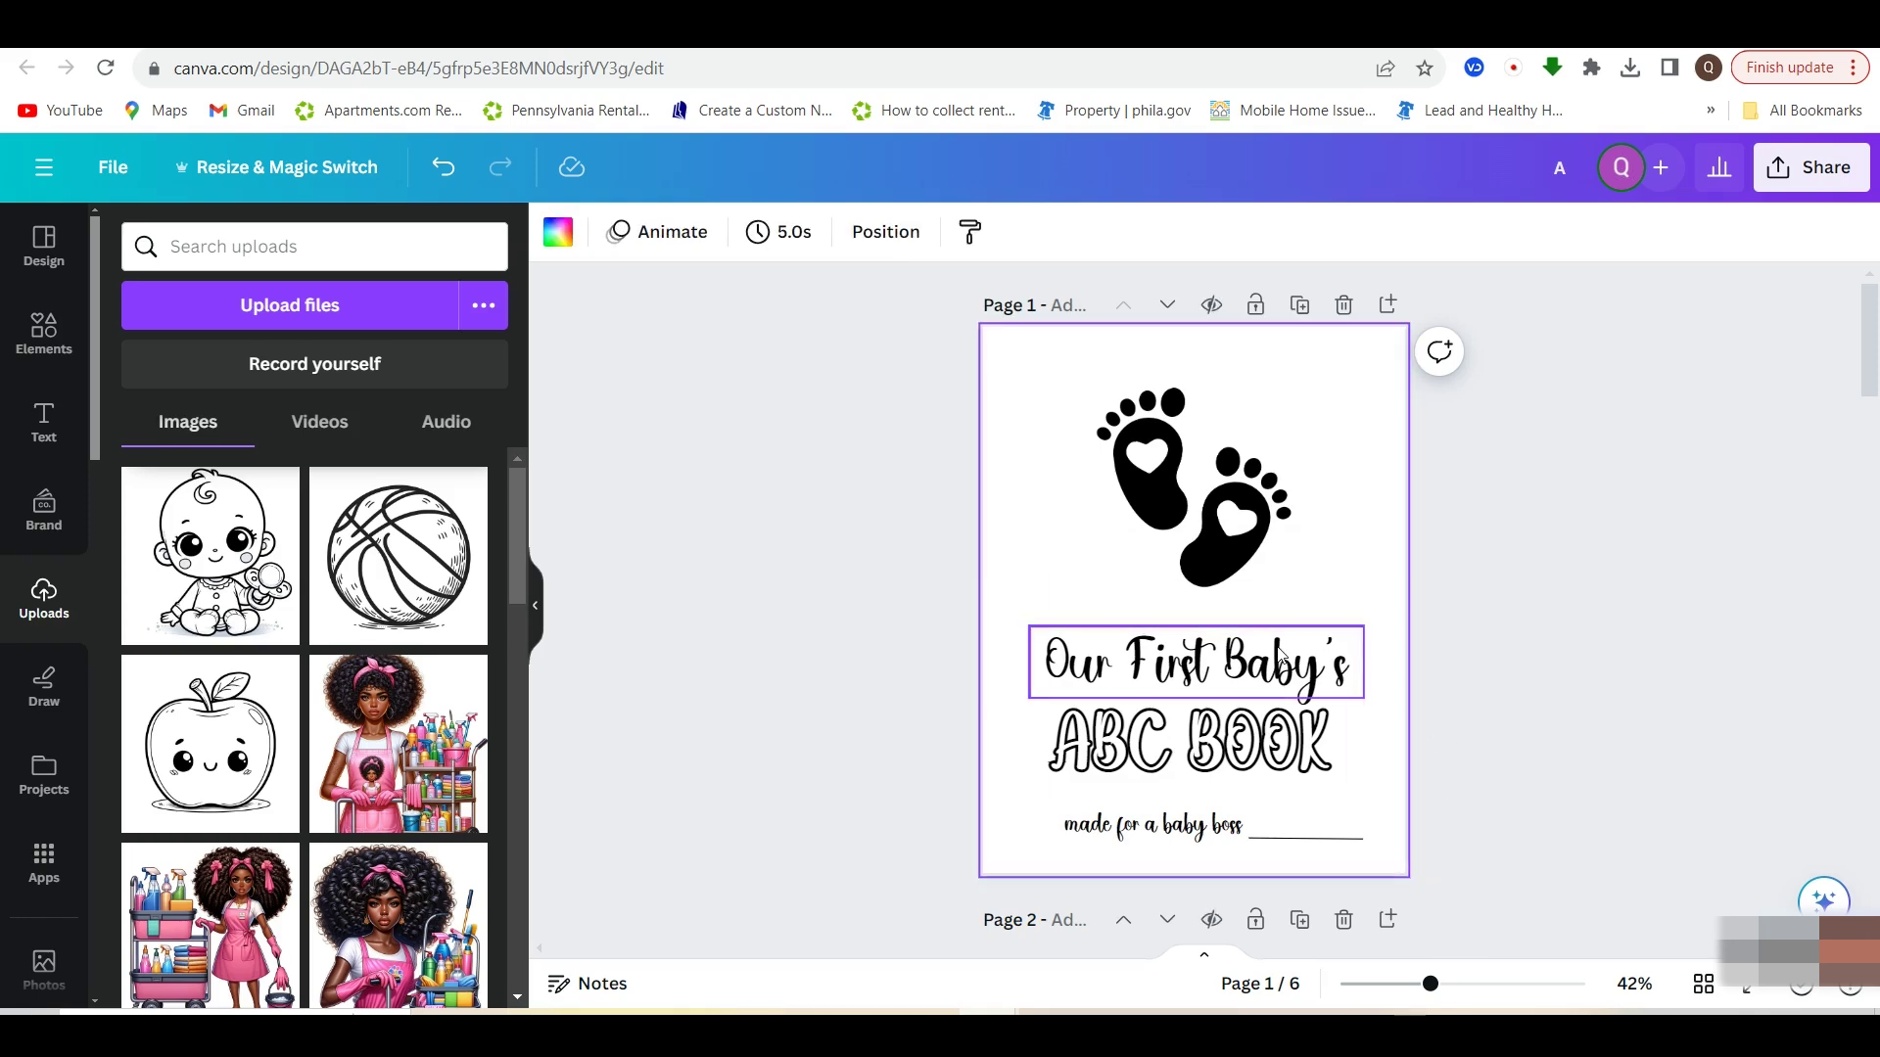
Set up a new download of the design with the PDF Standard file type
scroll(1449, 627, down, 3)
scroll(1445, 646, down, 1)
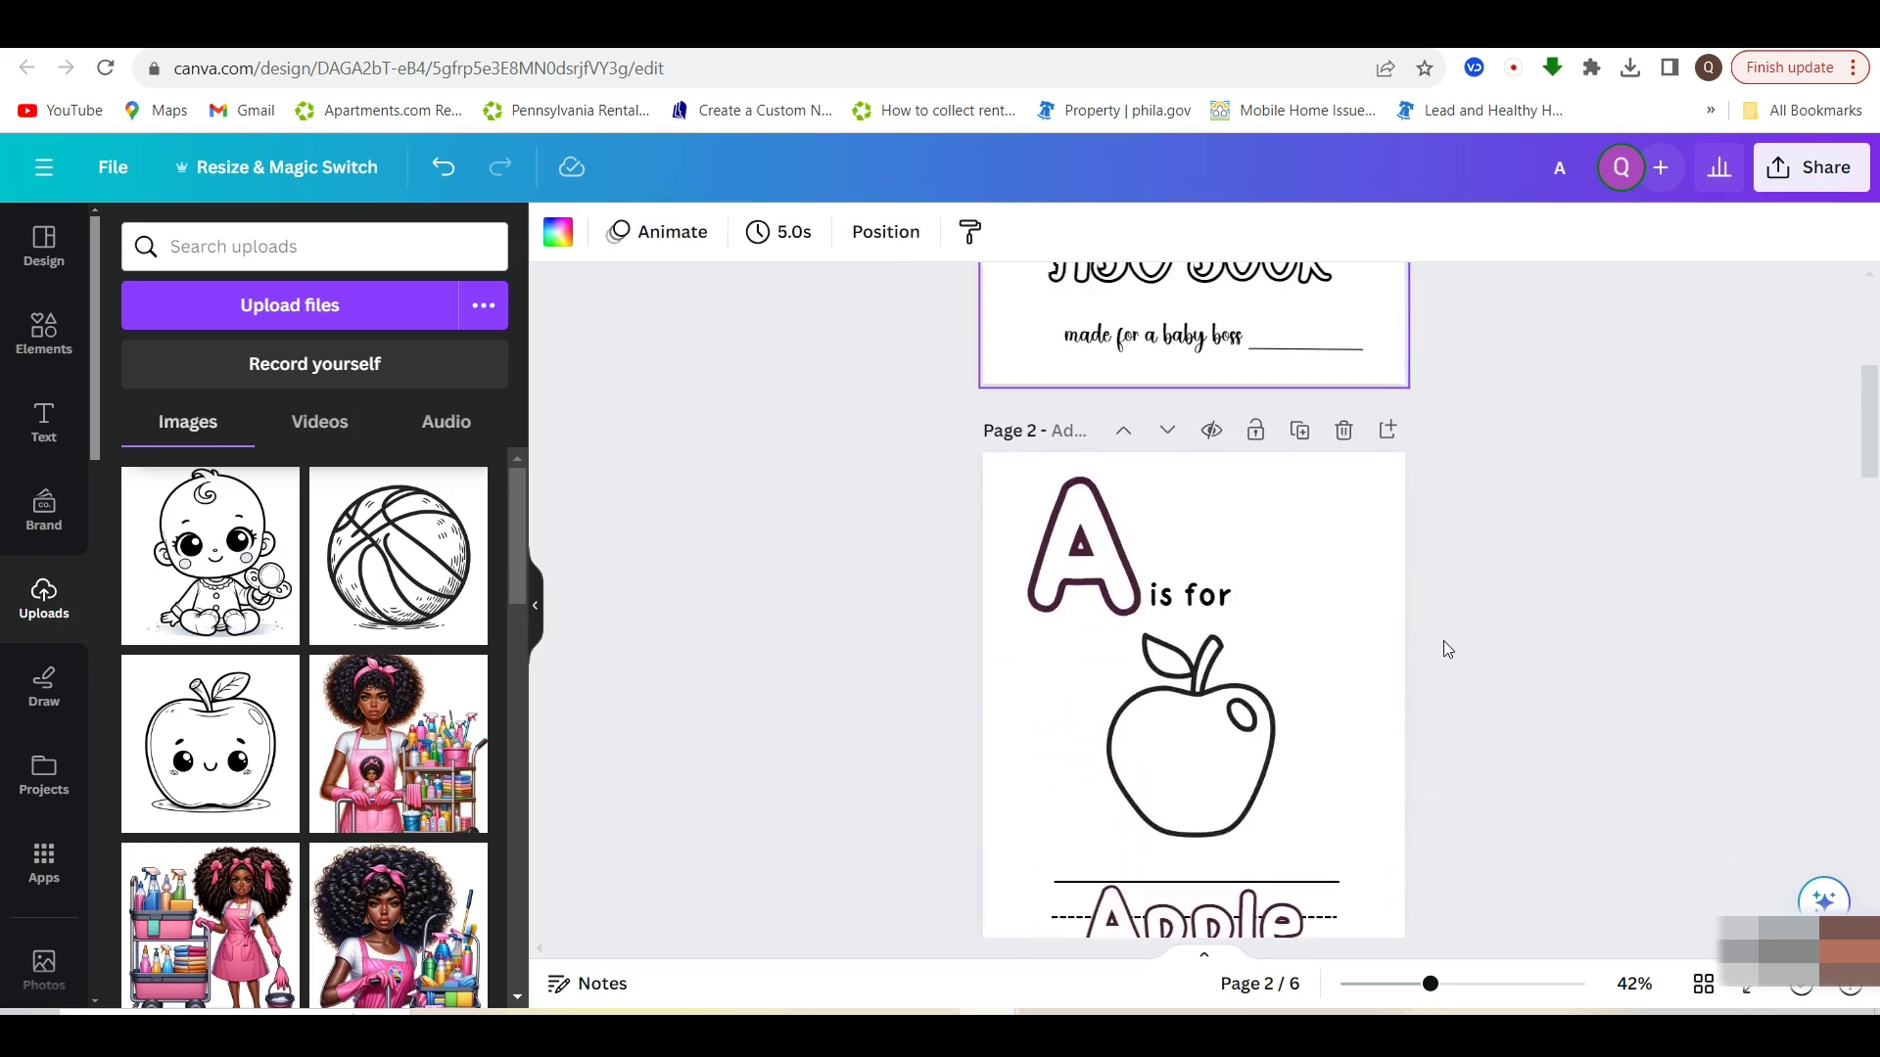
scroll(1439, 636, up, 4)
click(1775, 167)
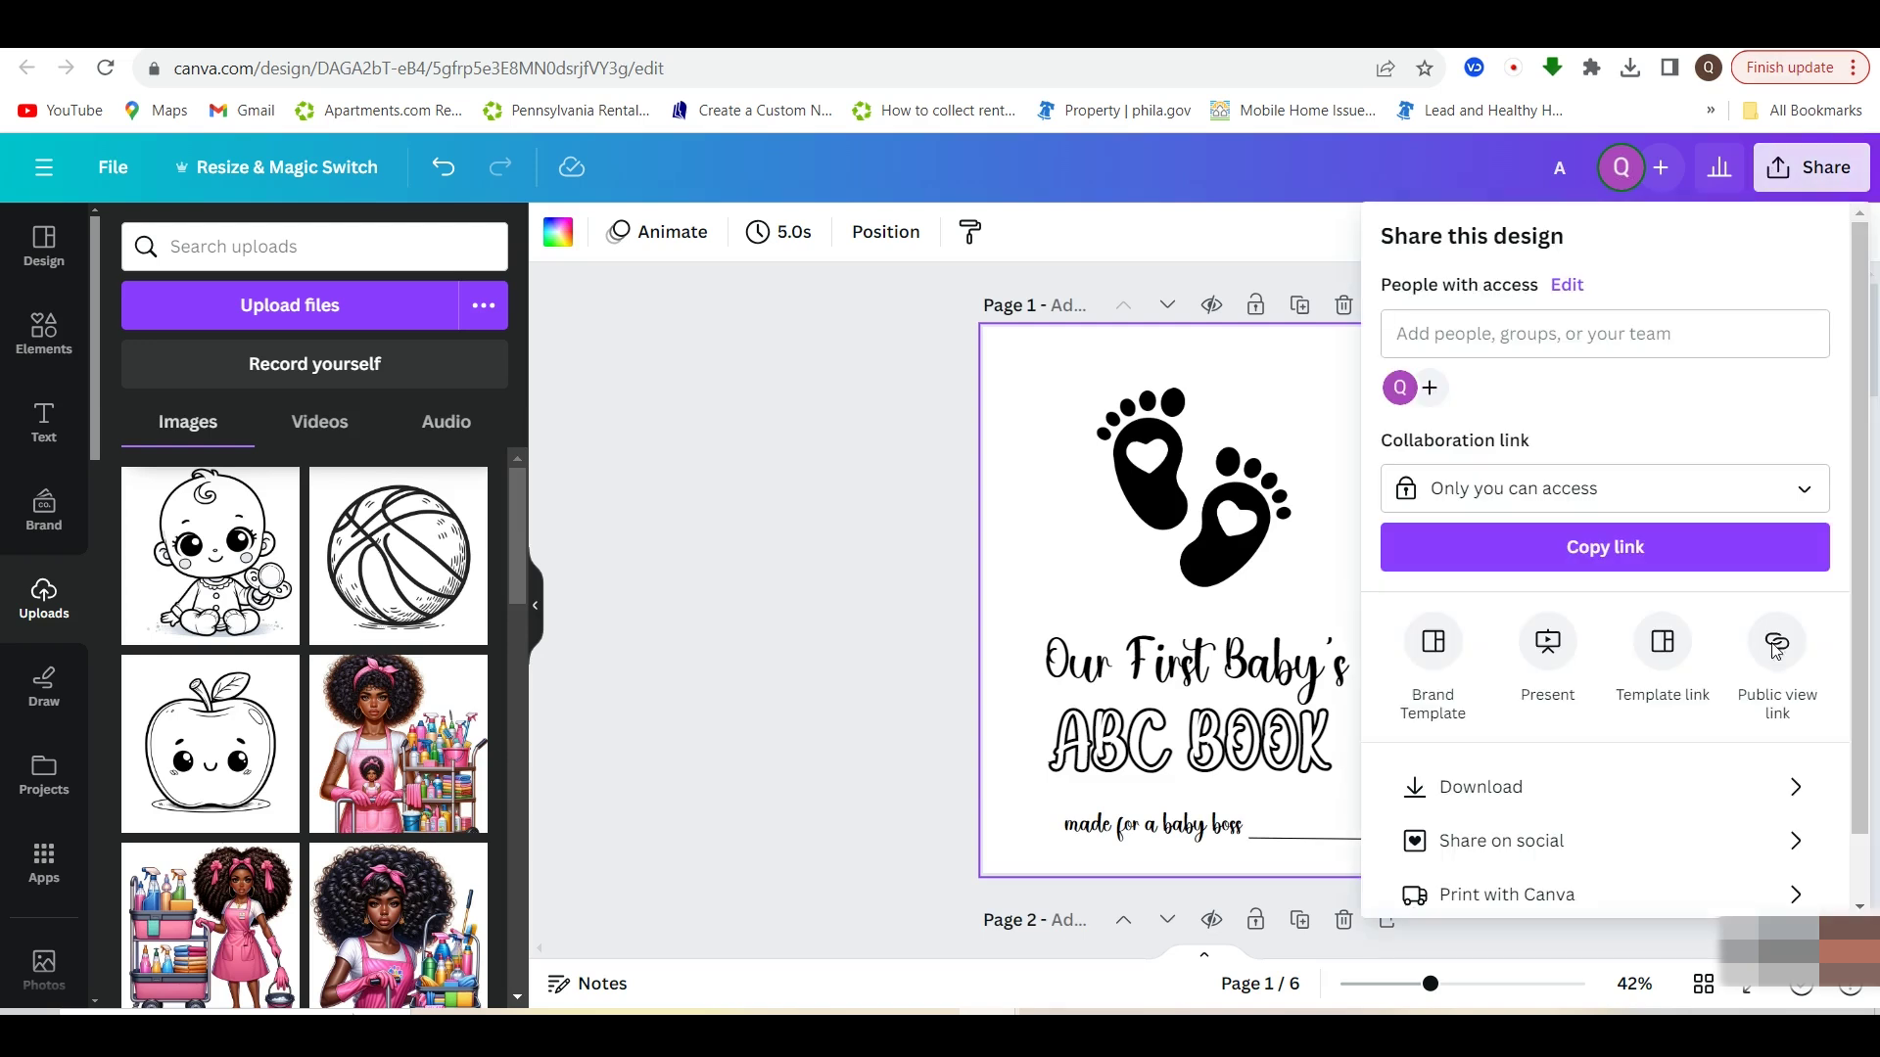
click(1742, 785)
click(1715, 339)
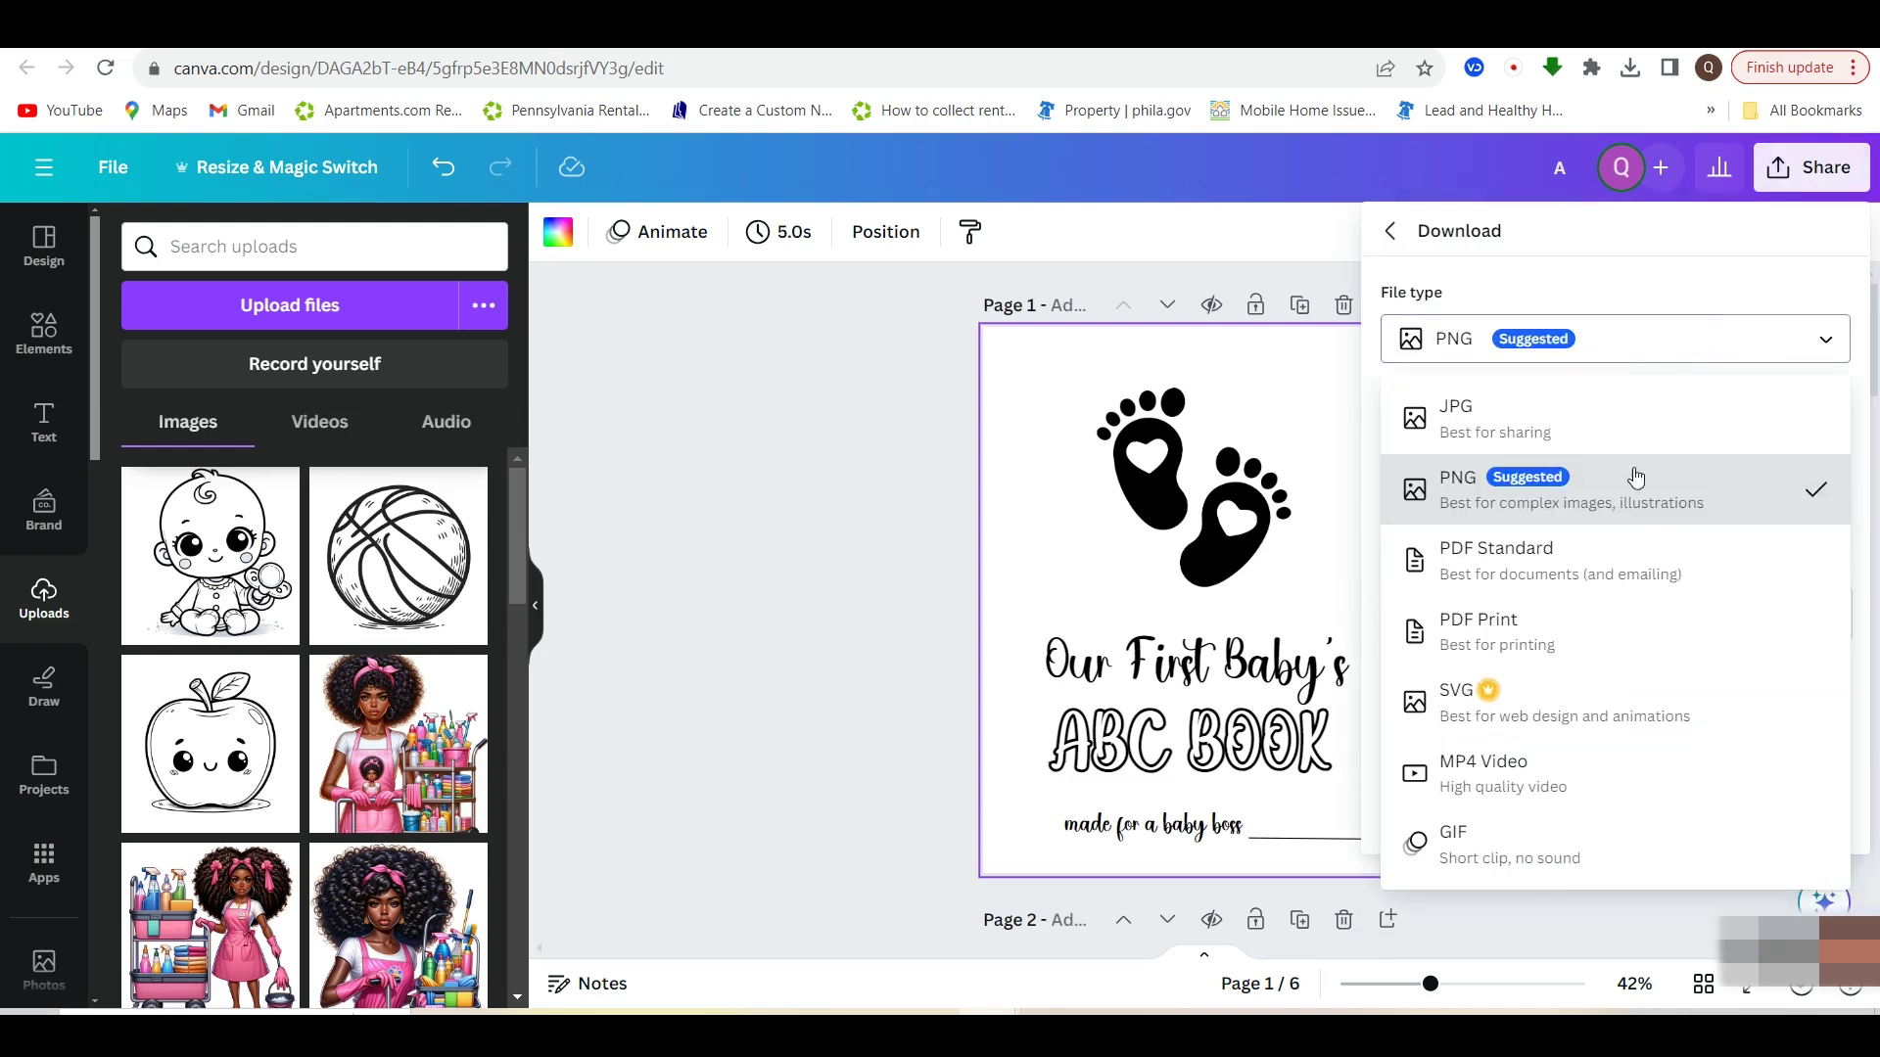
click(1607, 549)
Limit the page selection to the current page, page 1, and download it
click(1826, 512)
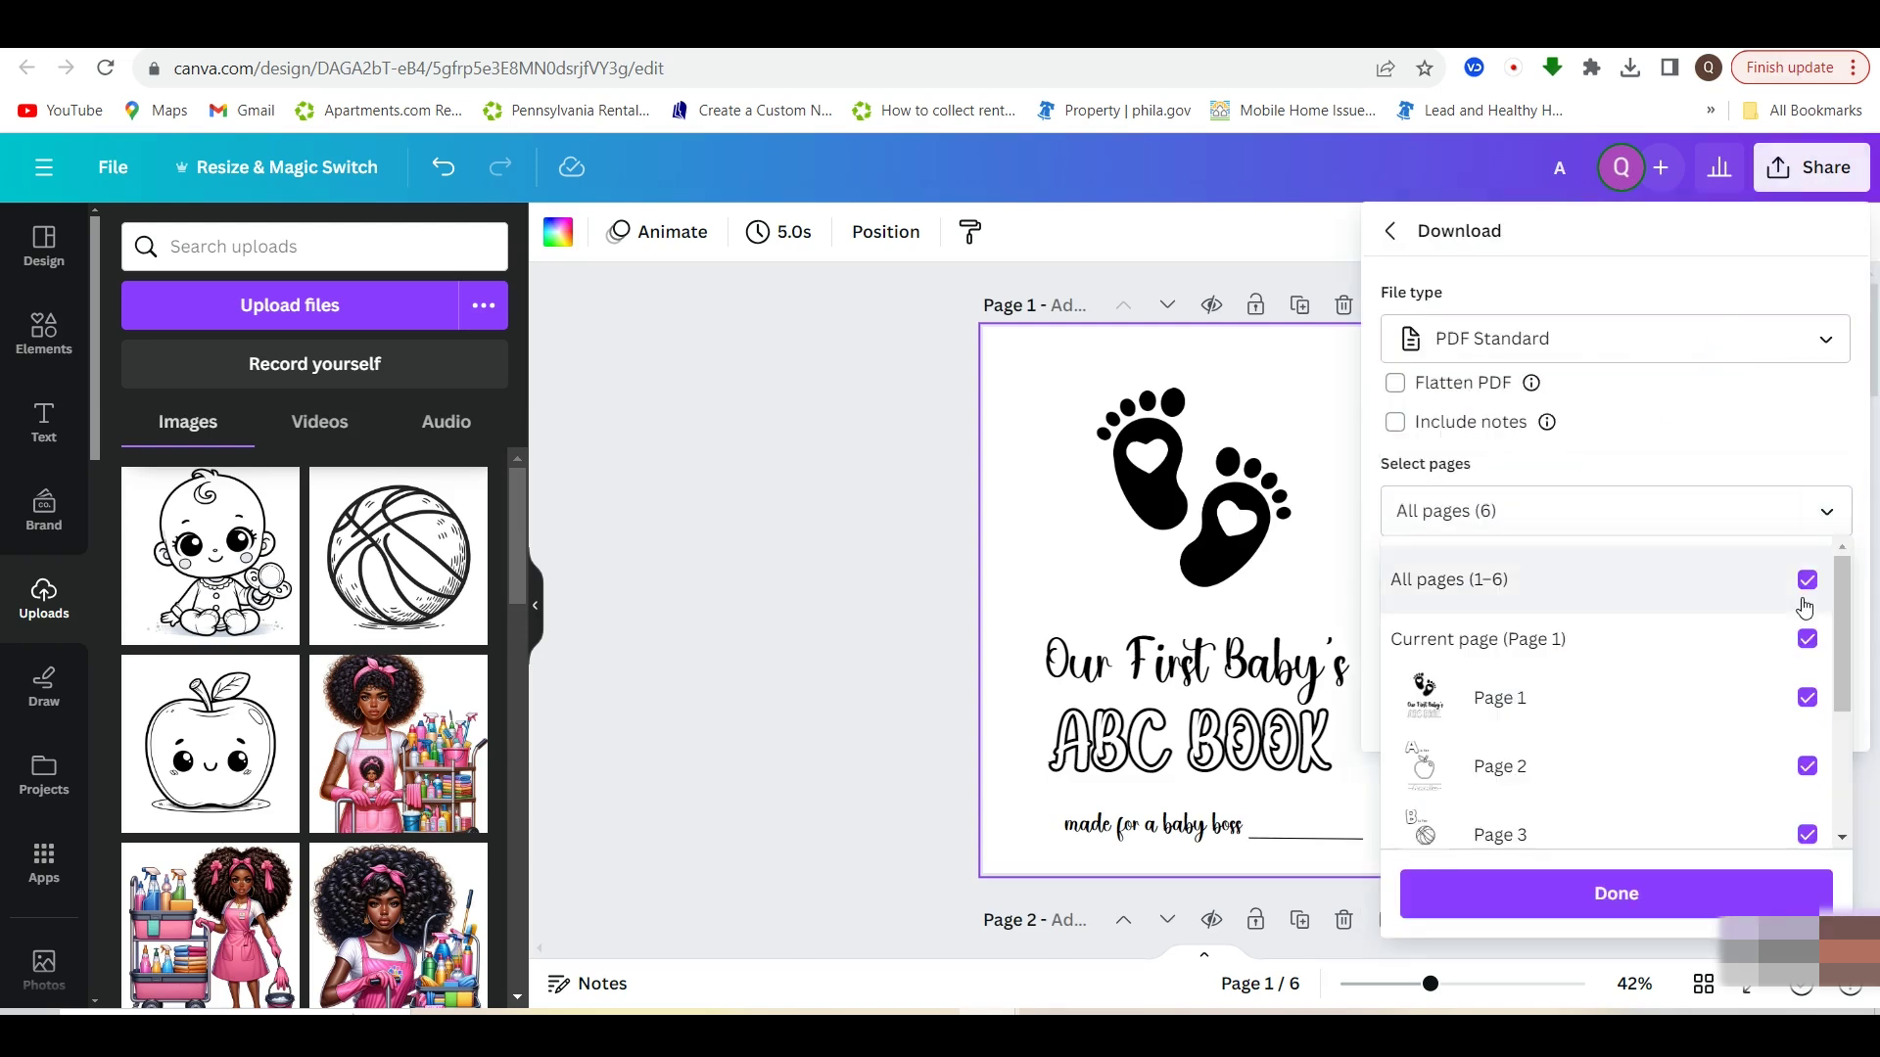
click(1806, 580)
click(1806, 639)
click(1735, 888)
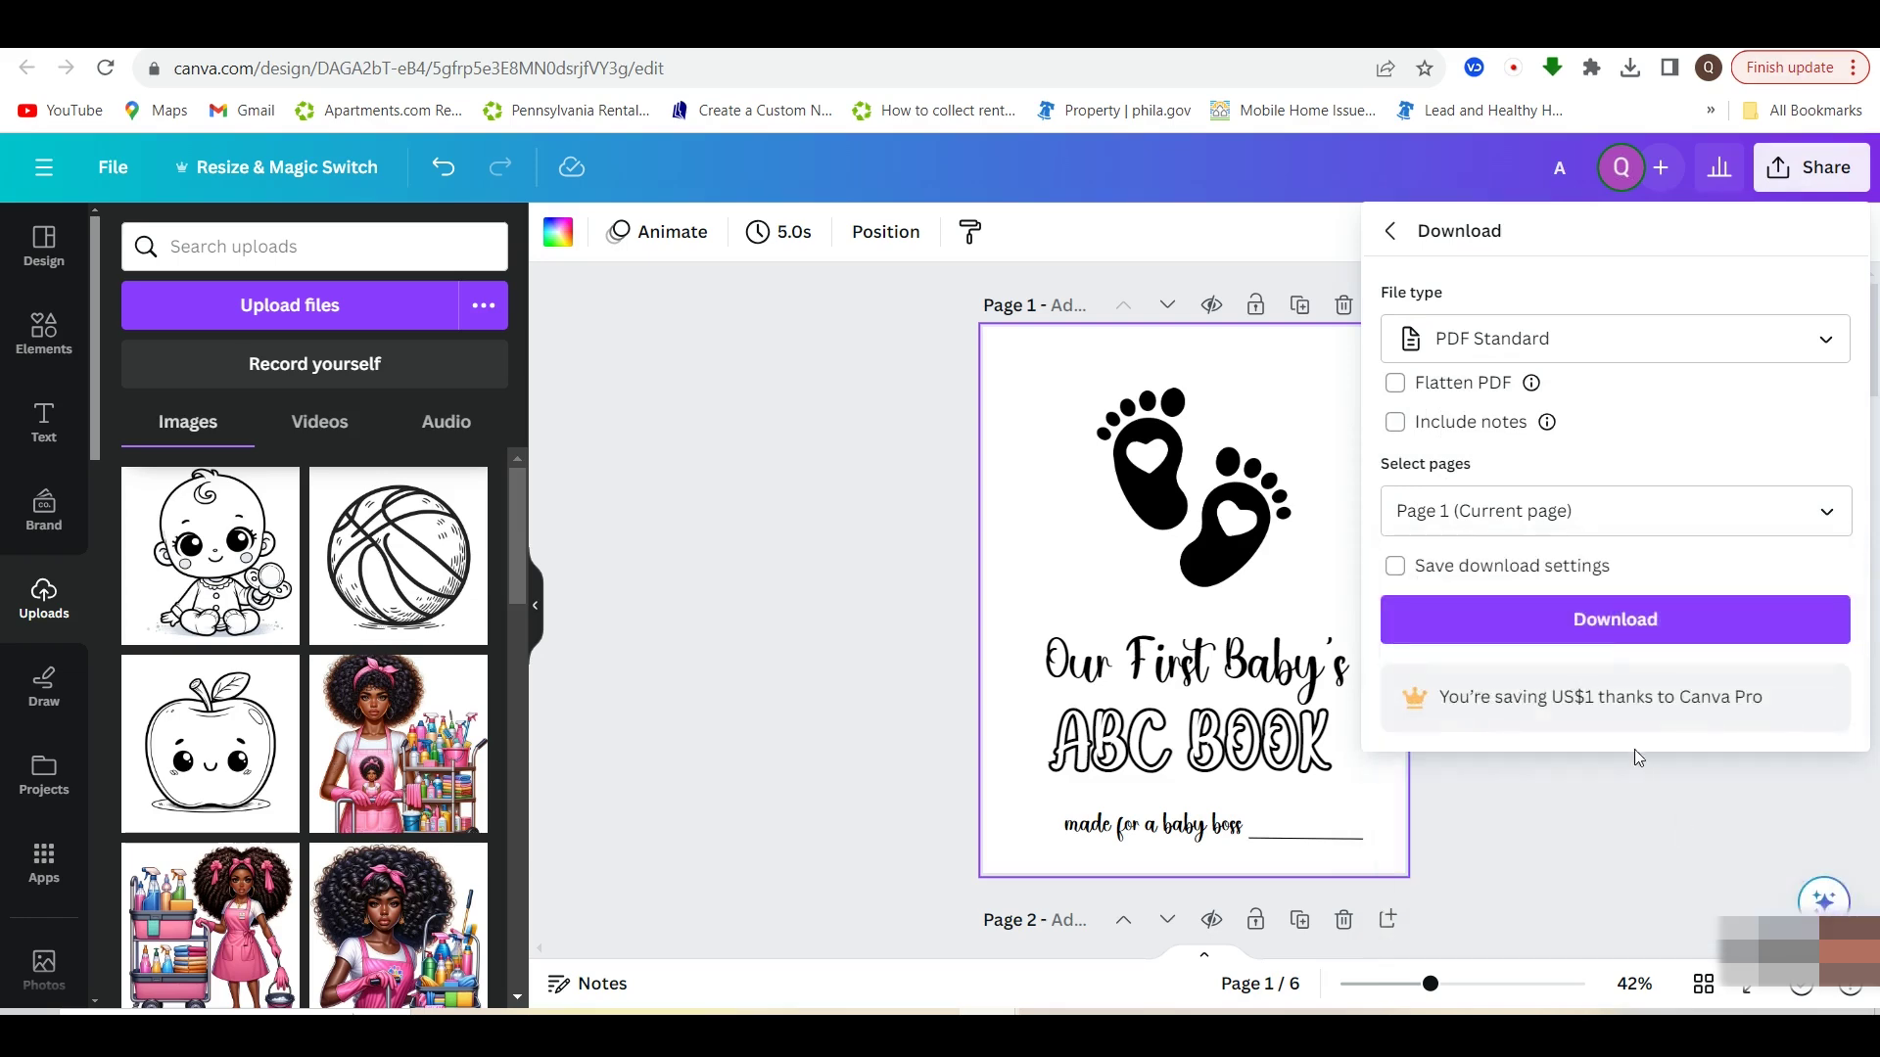
click(1603, 619)
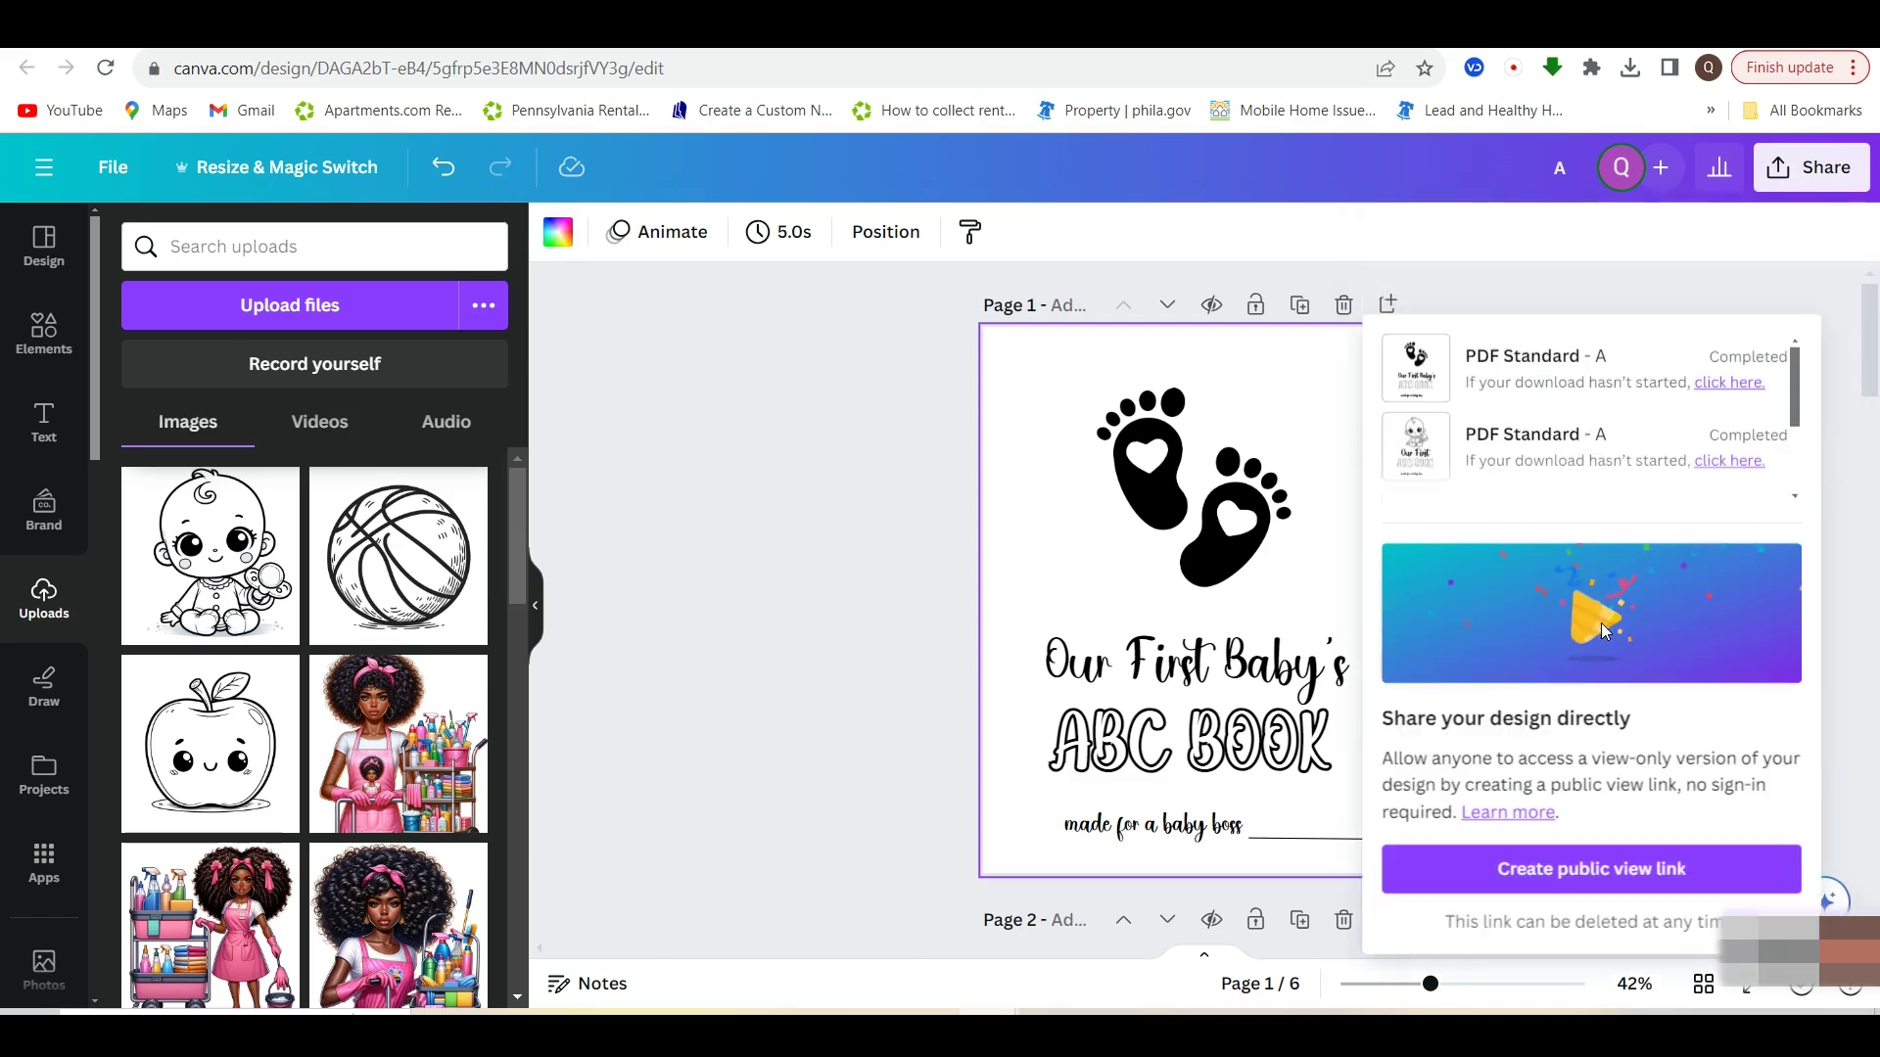
Open A (3).pdf from the recent downloads, examine the revised title page and close the file
click(1630, 71)
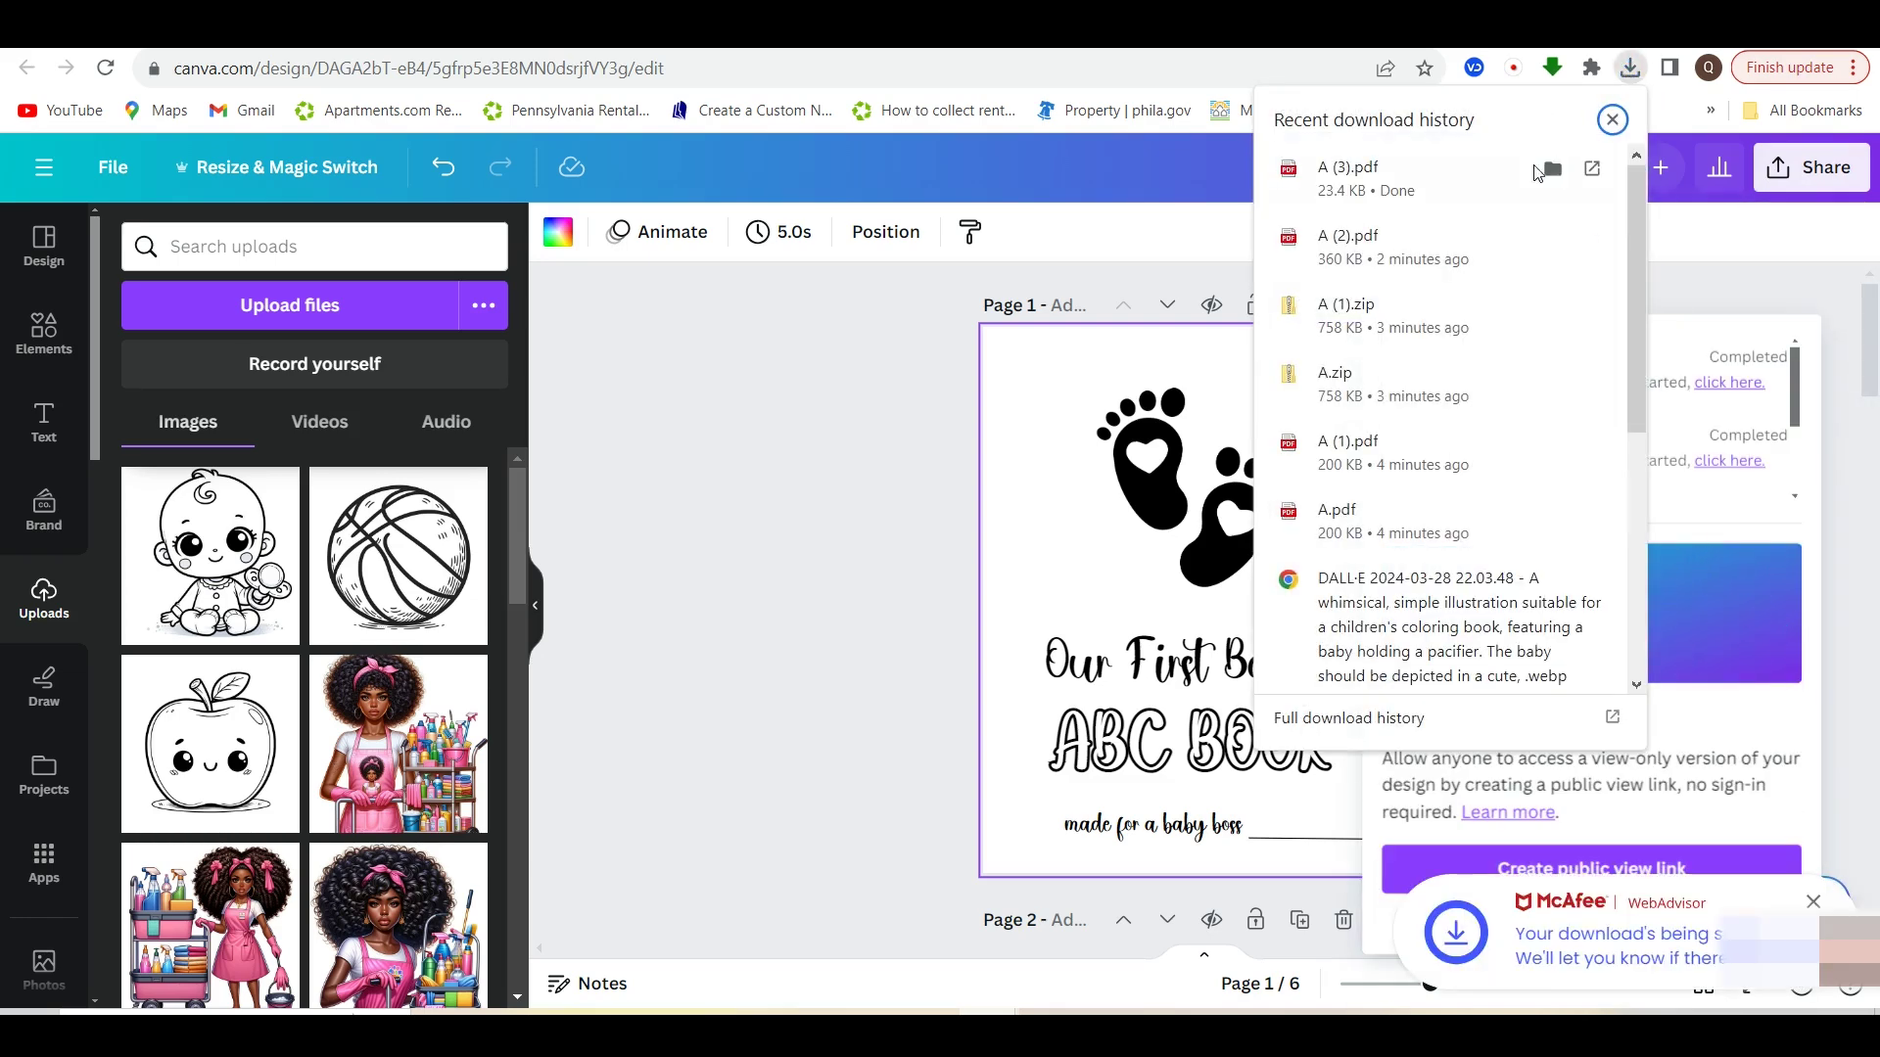
click(1466, 172)
scroll(1275, 551, down, 5)
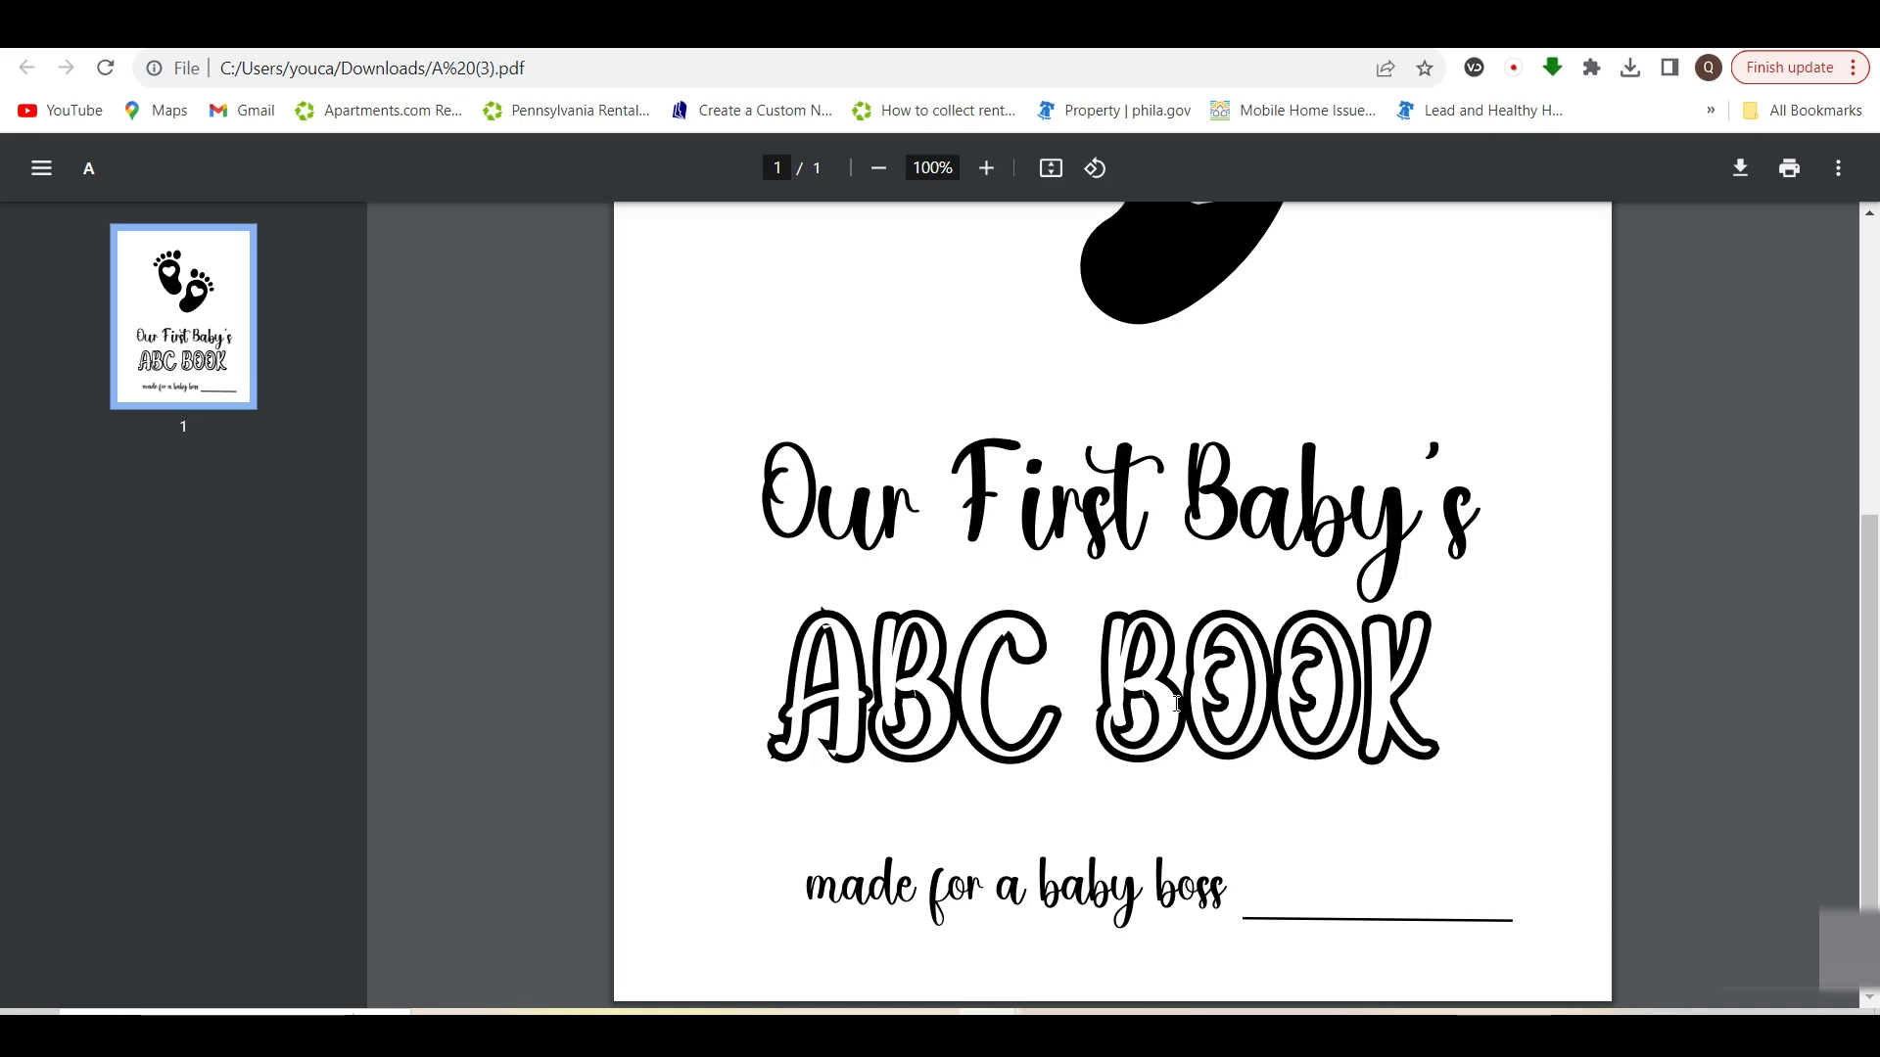
scroll(1456, 770, up, 5)
scroll(1453, 760, down, 5)
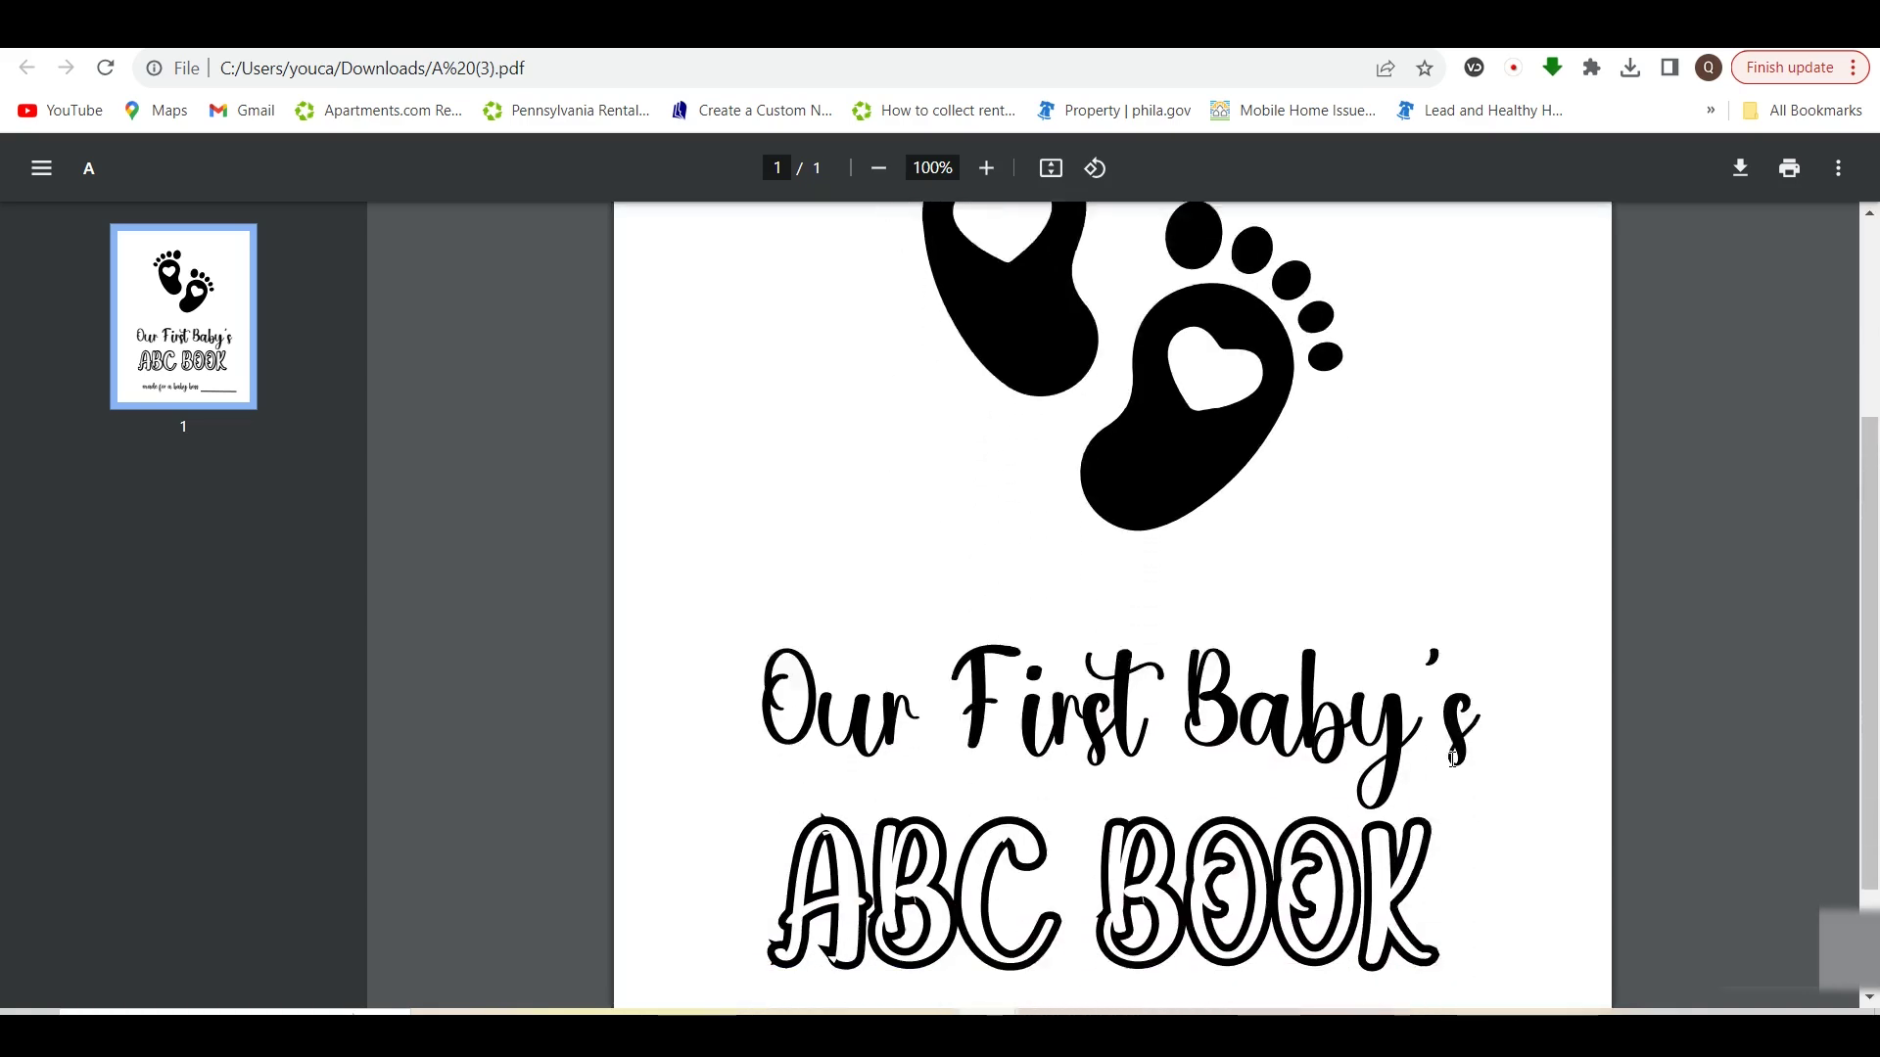
key(ctrl+w)
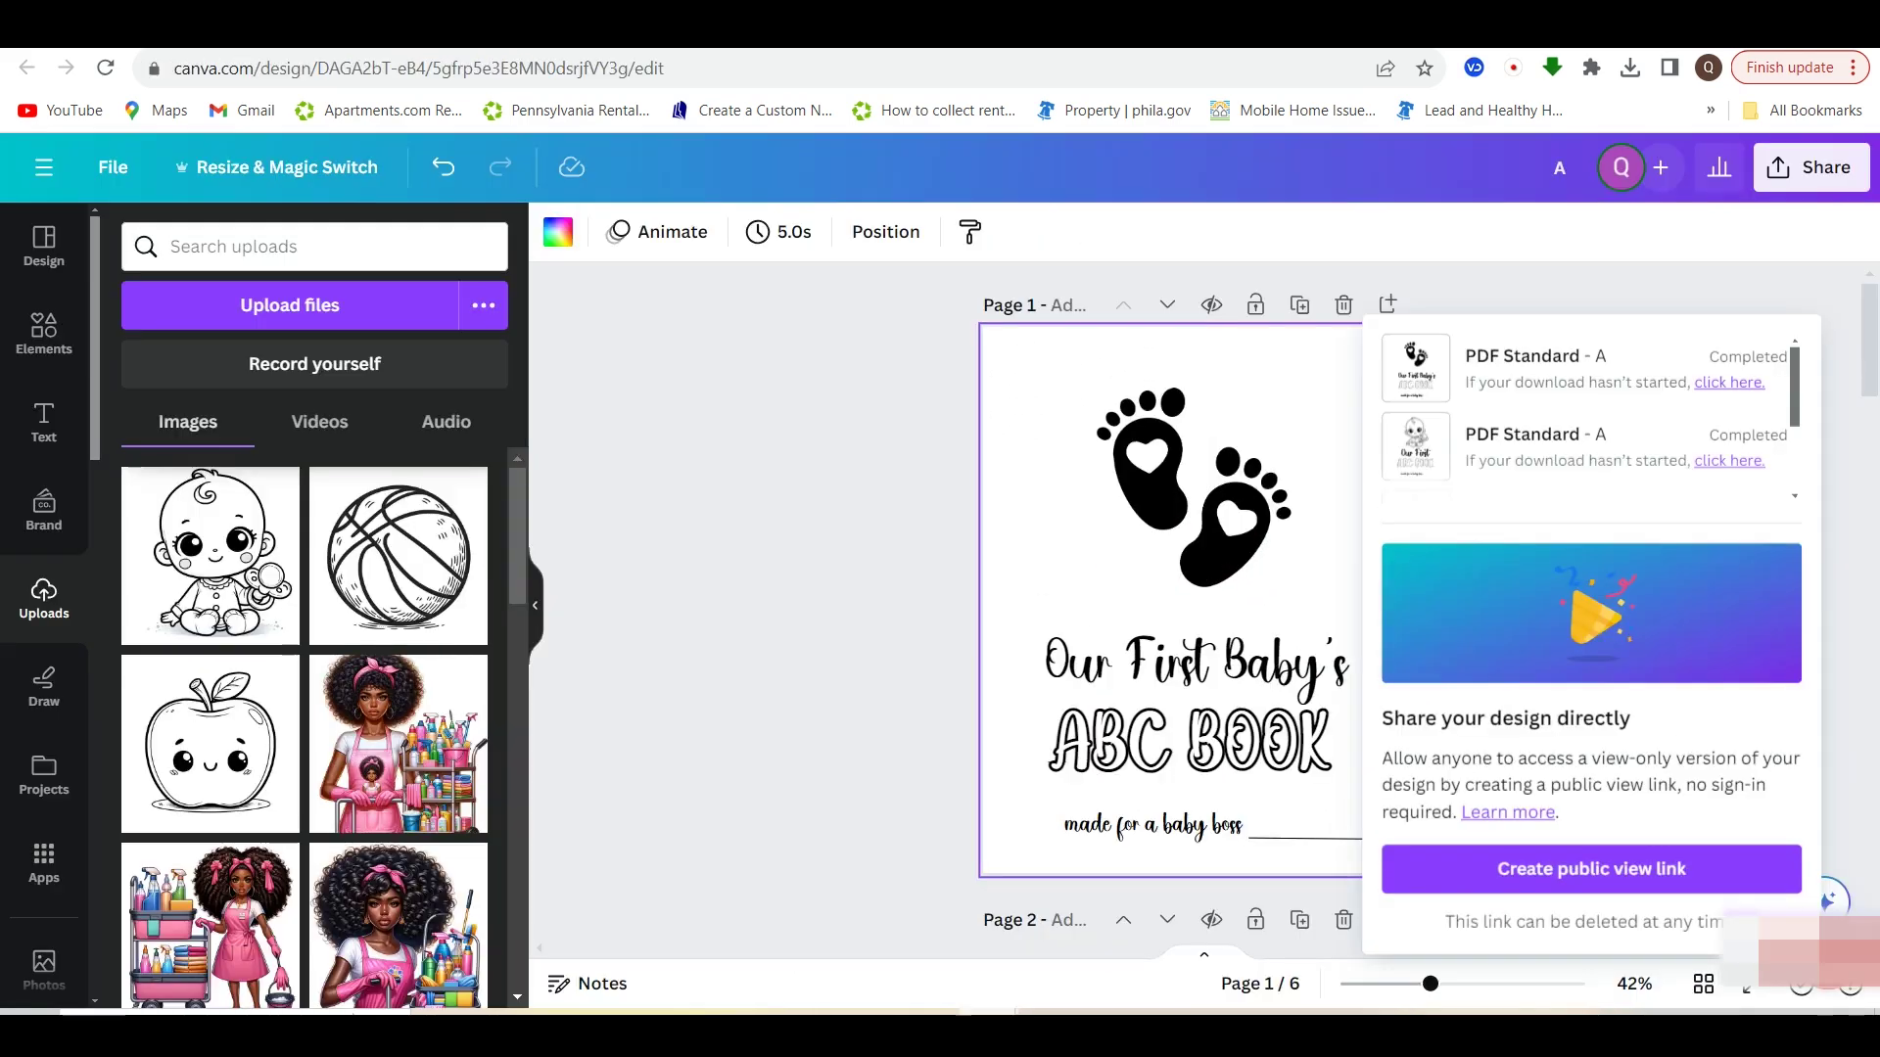
Dismiss the download notice, review all the design's pages in the grid overview and return to page 1 with the uploads collapsed
click(1566, 290)
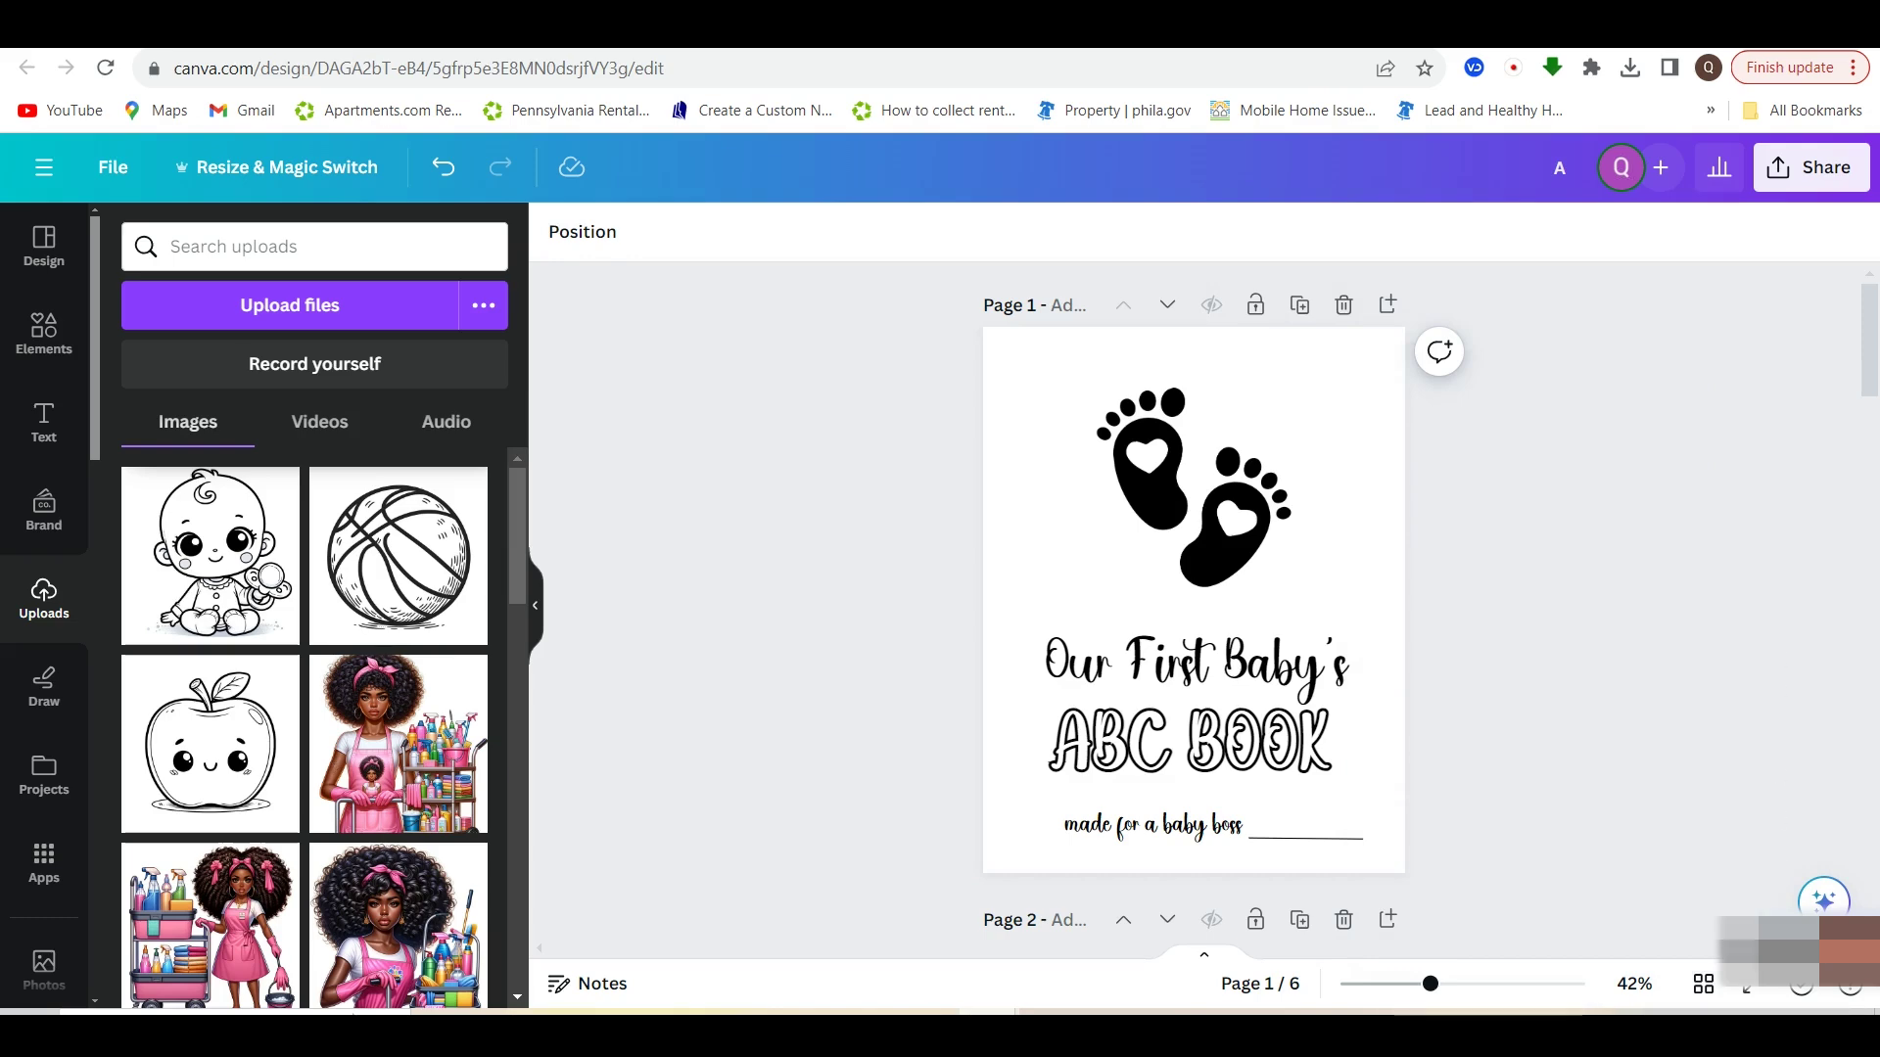
click(1704, 985)
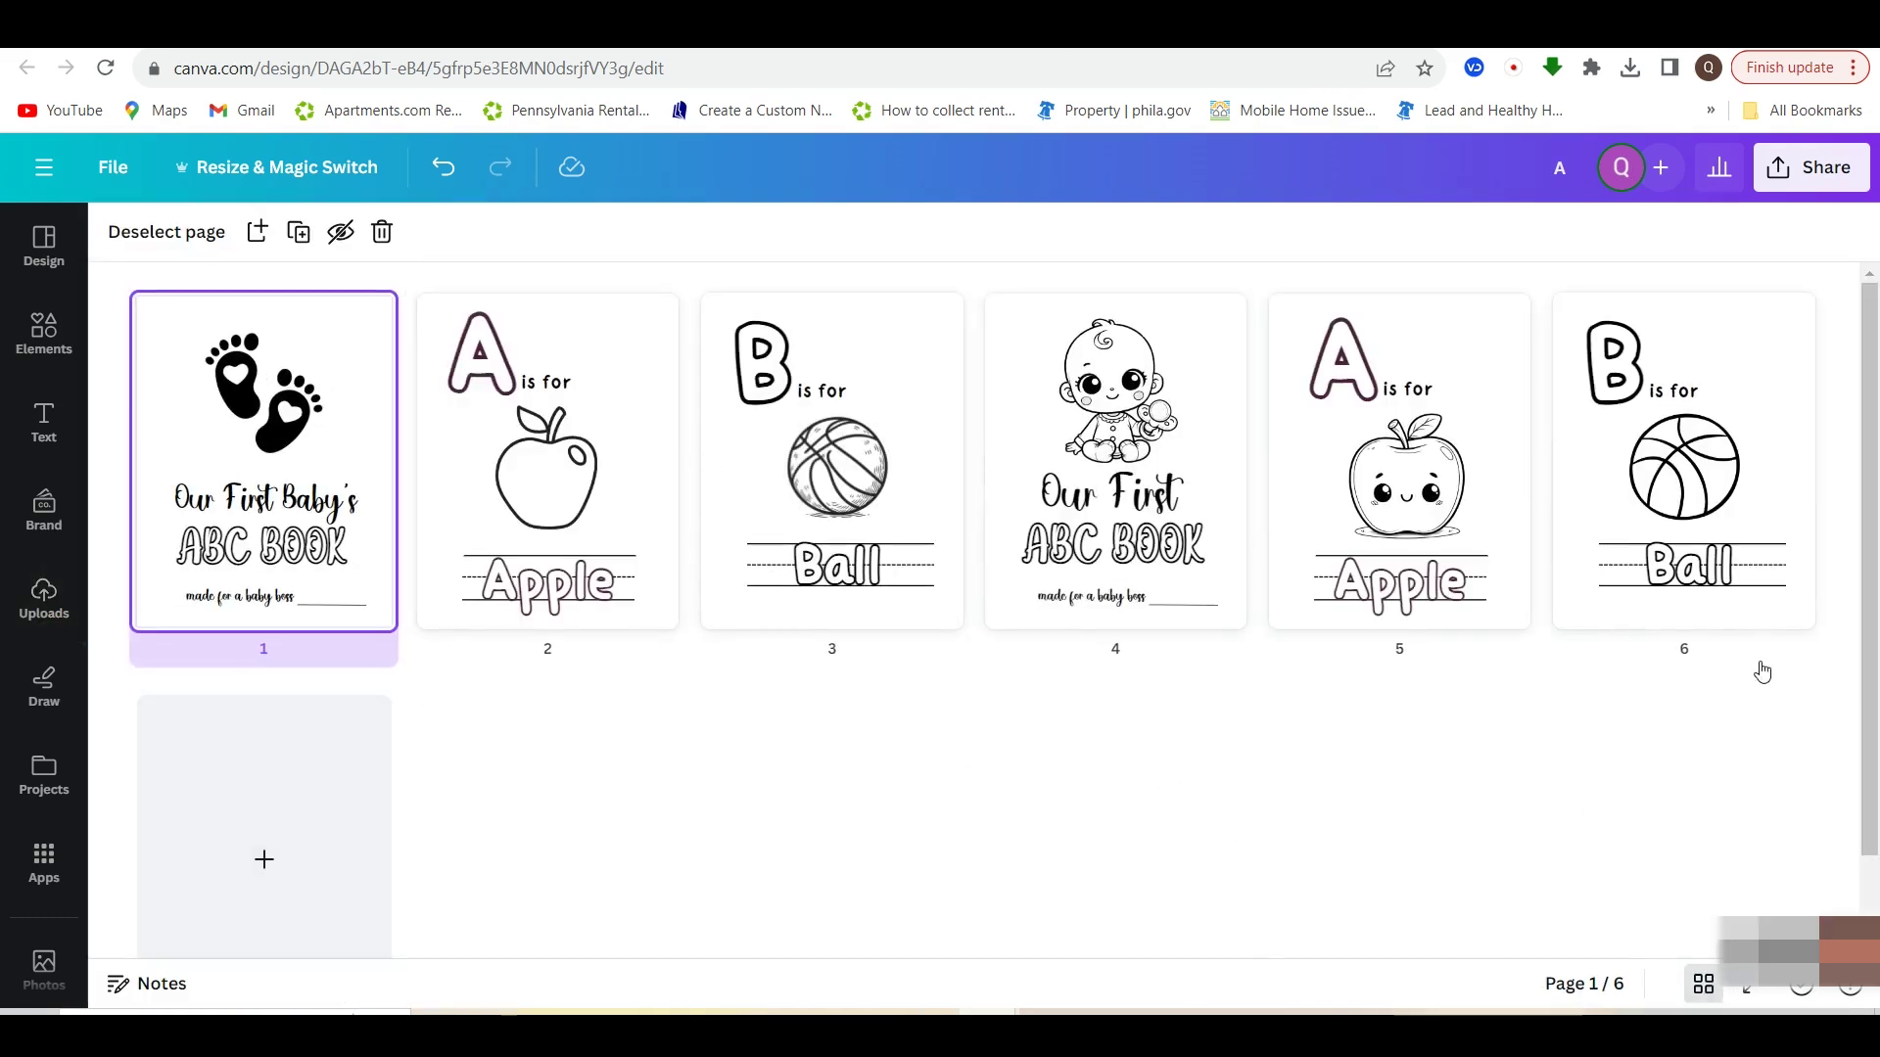
double_click(264, 460)
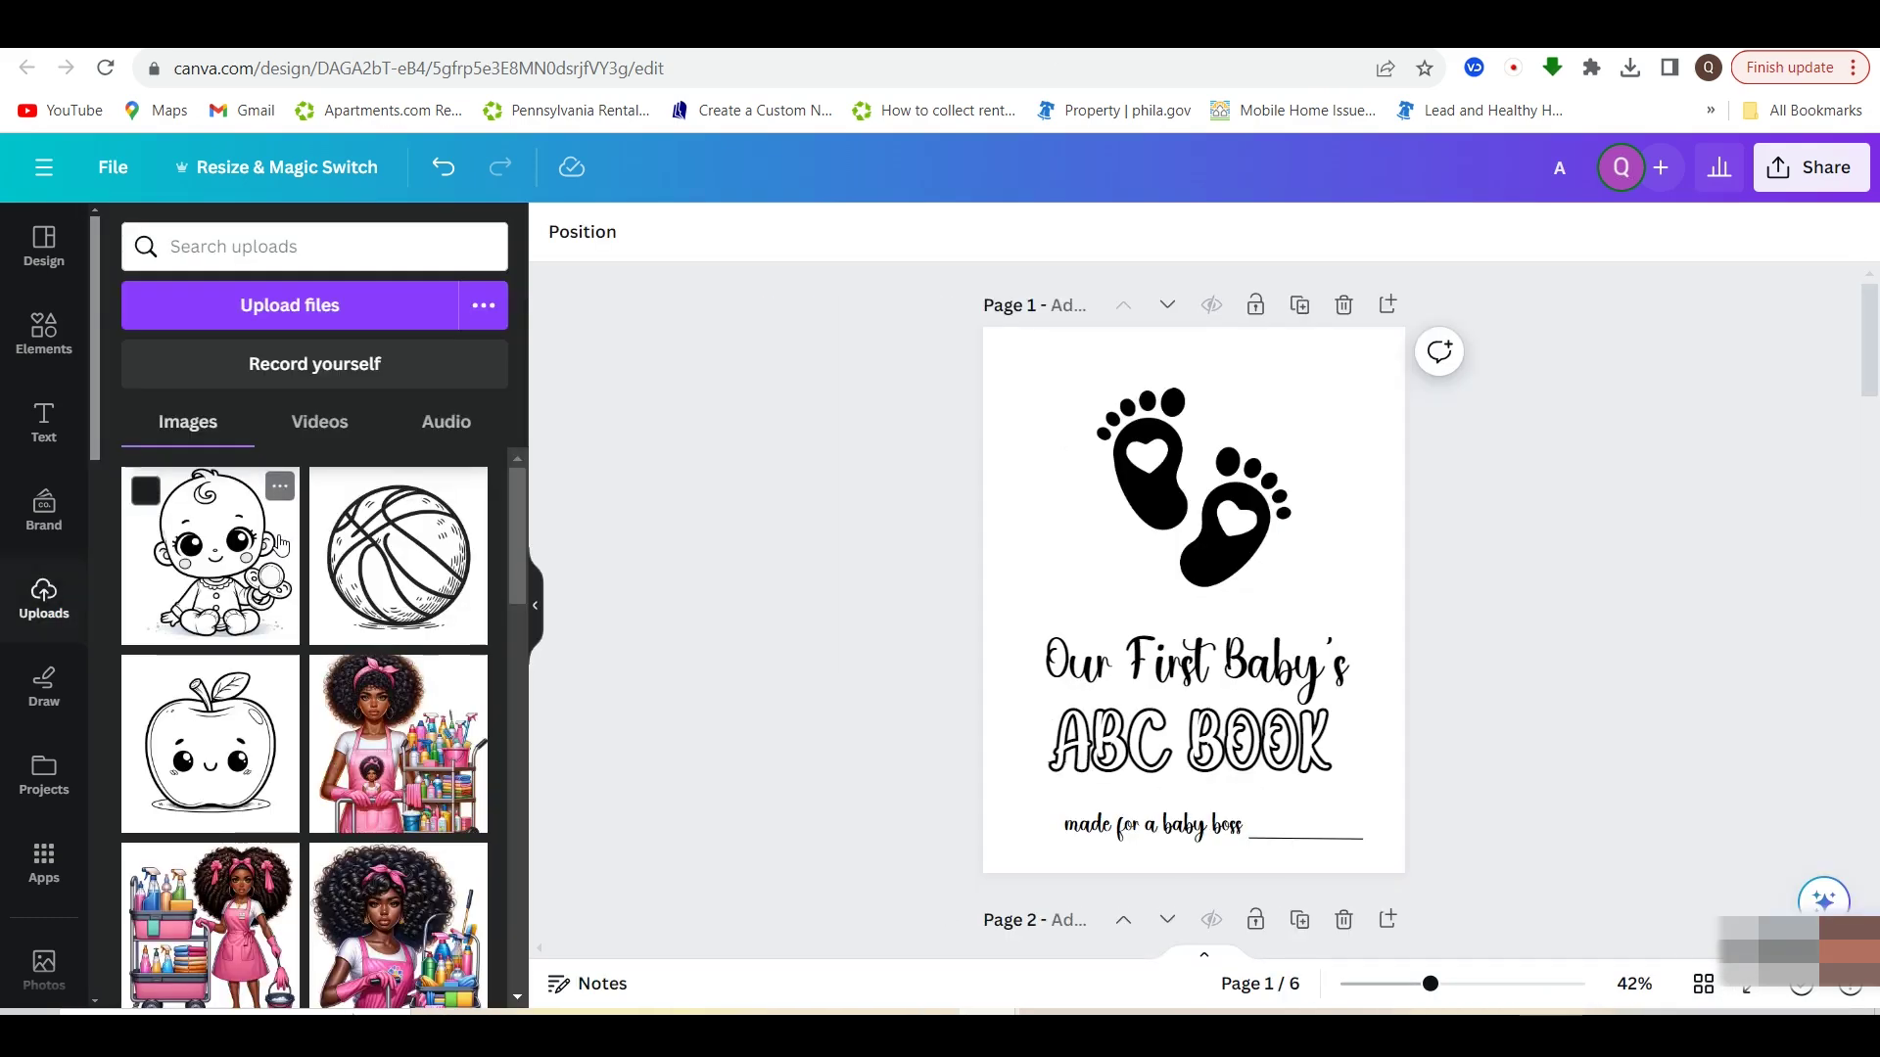
click(535, 605)
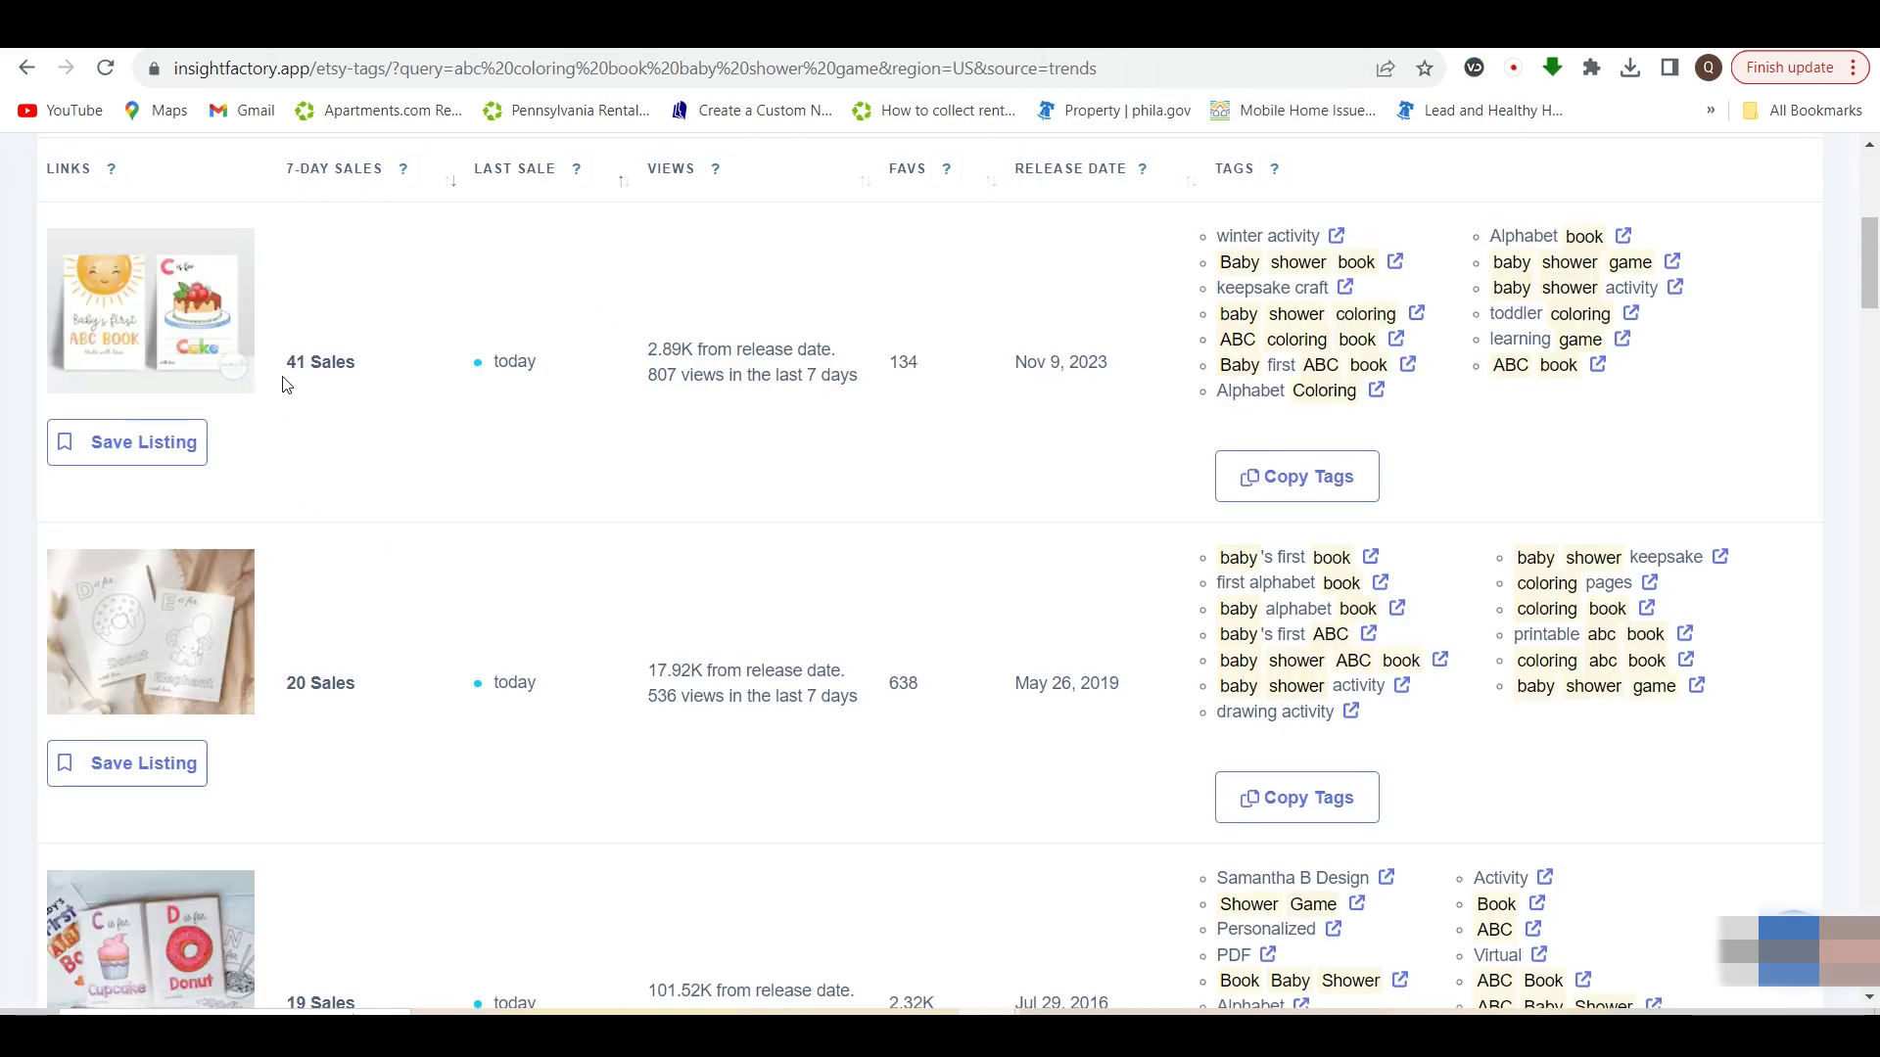
Compare the prices and titles of the 52-page ABC baby shower coloring book and Baby's First ABC Book listings on Etsy
scroll(347, 798, down, 1)
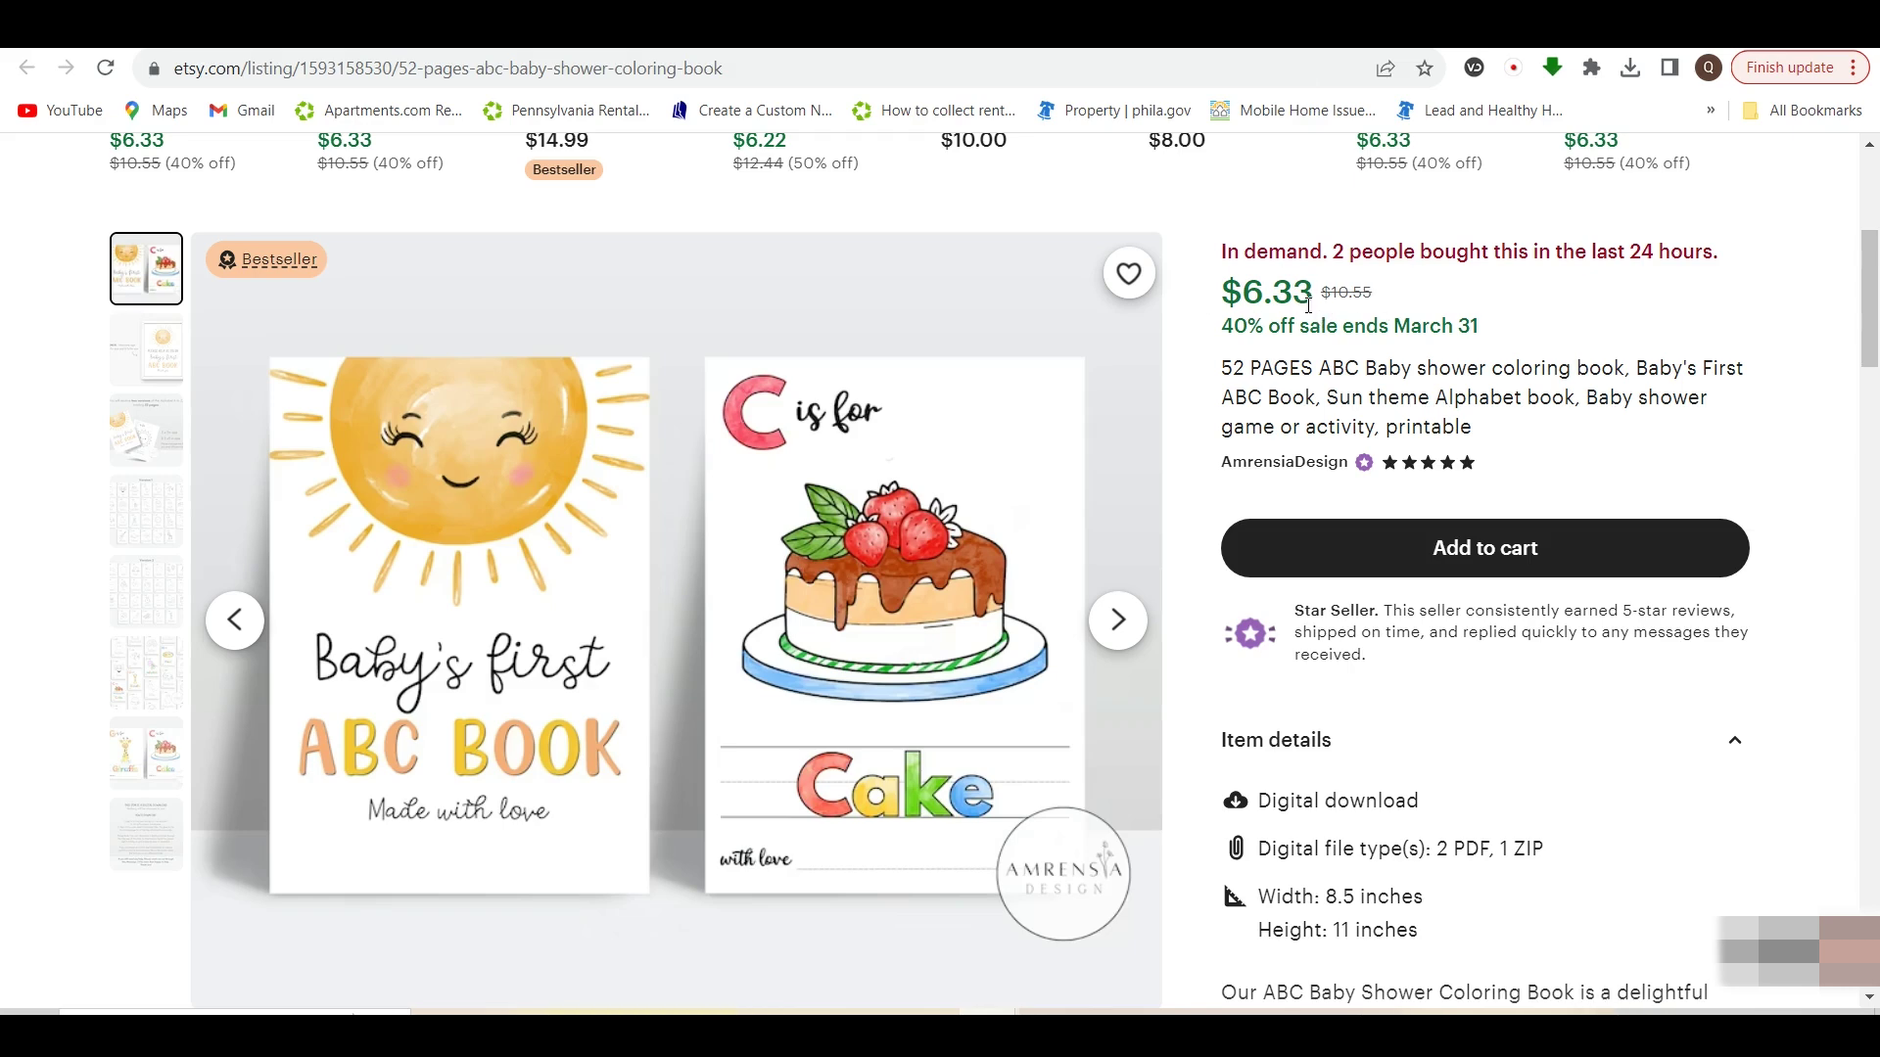
click(1251, 46)
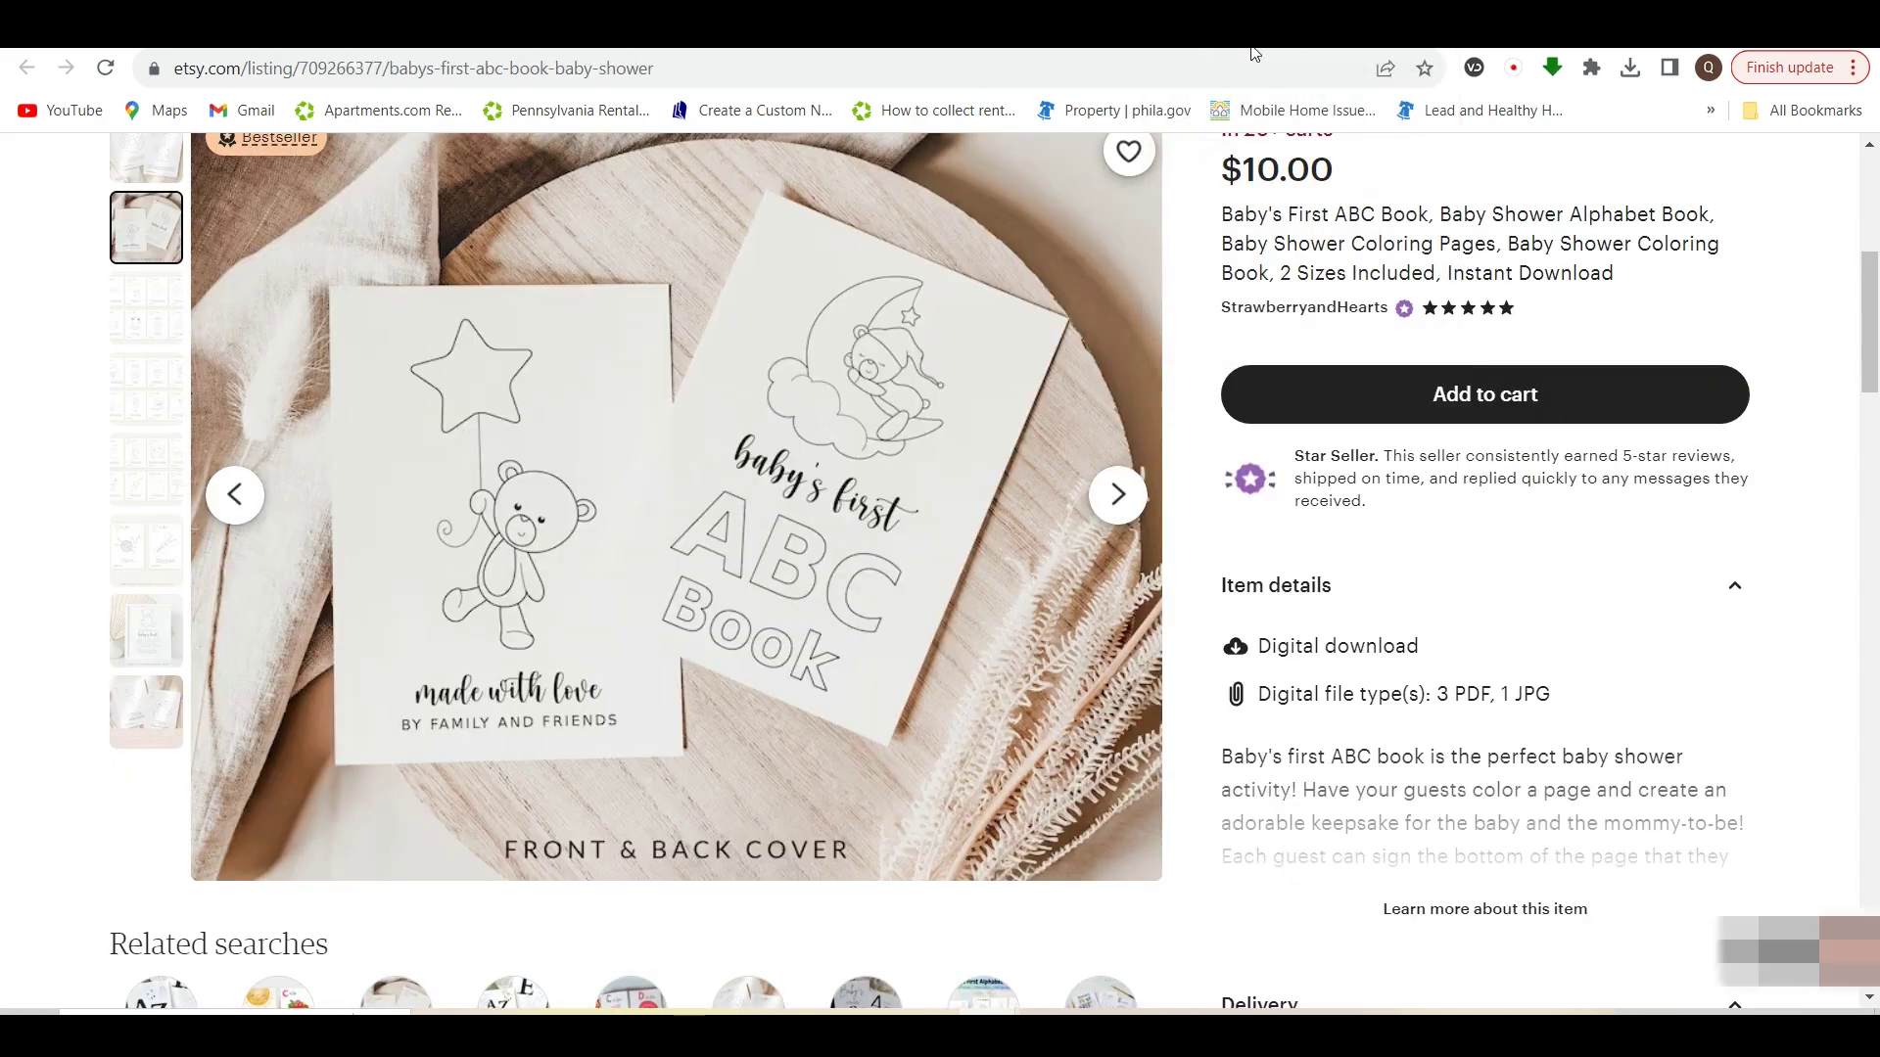
scroll(1264, 272, up, 1)
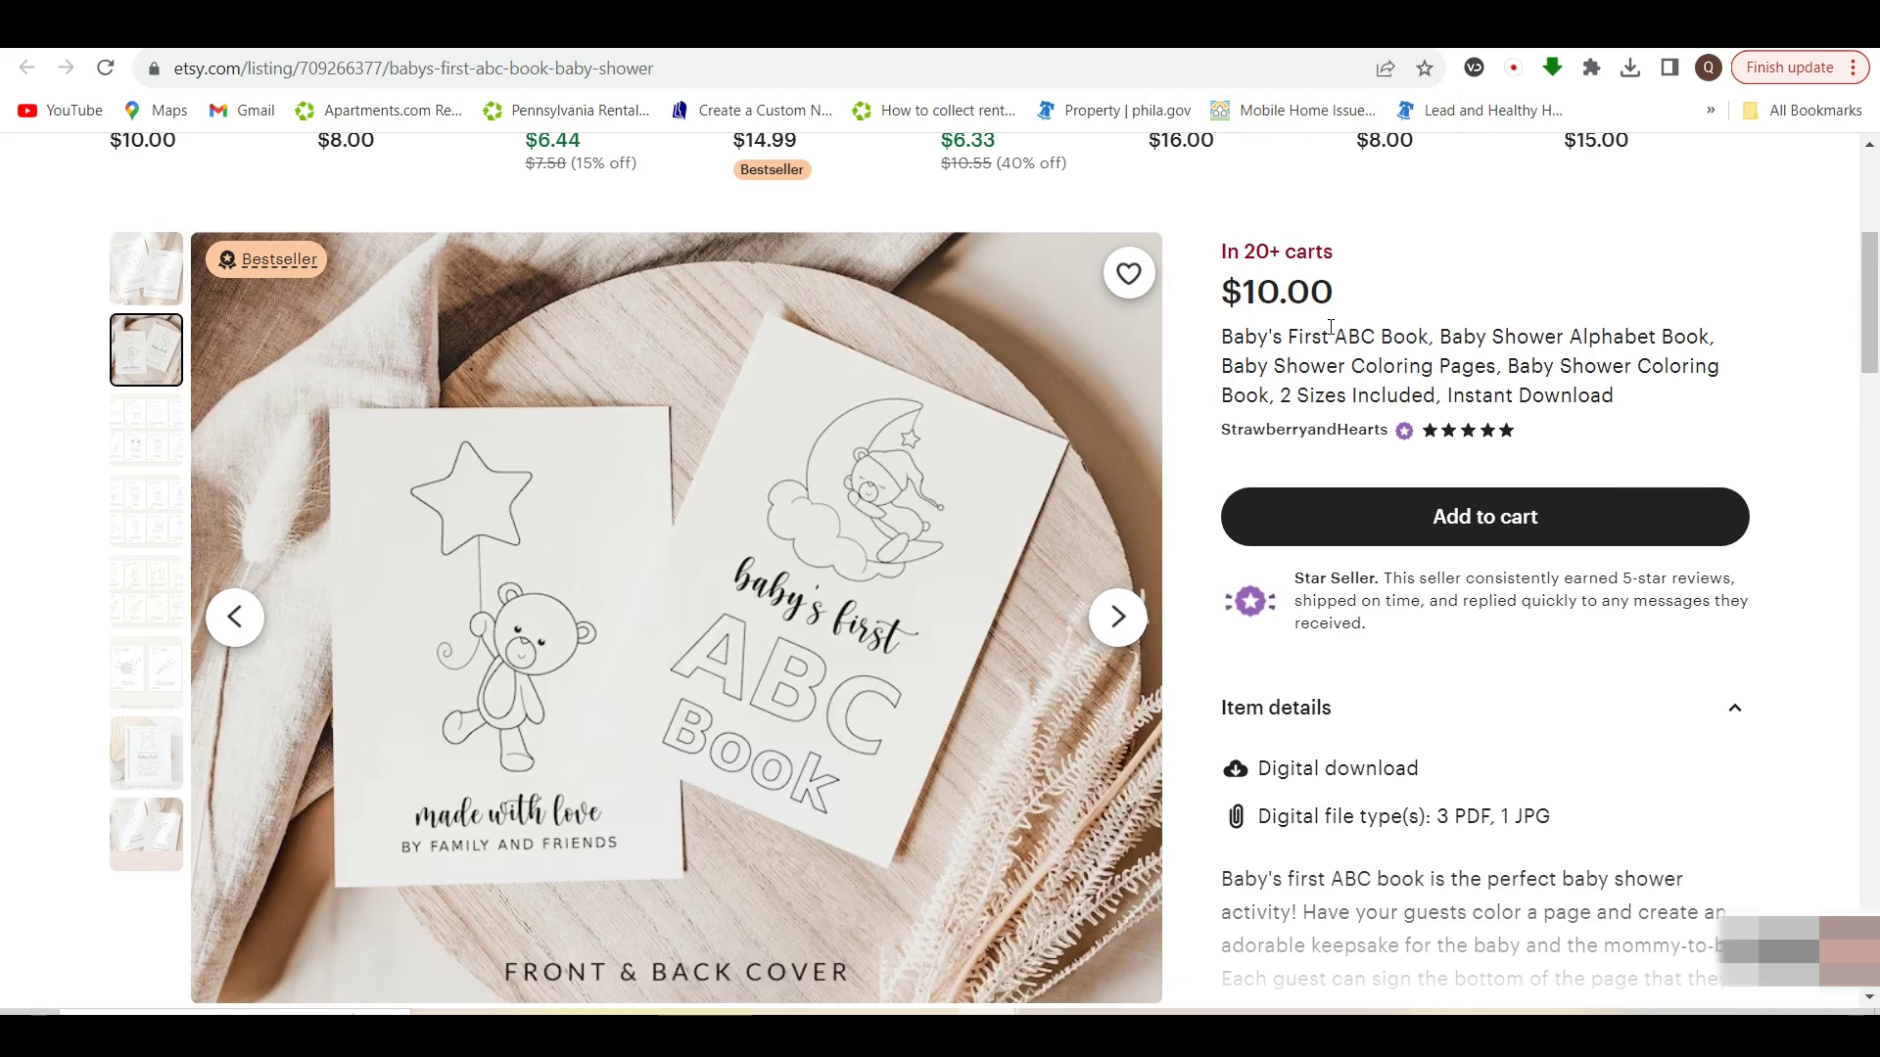